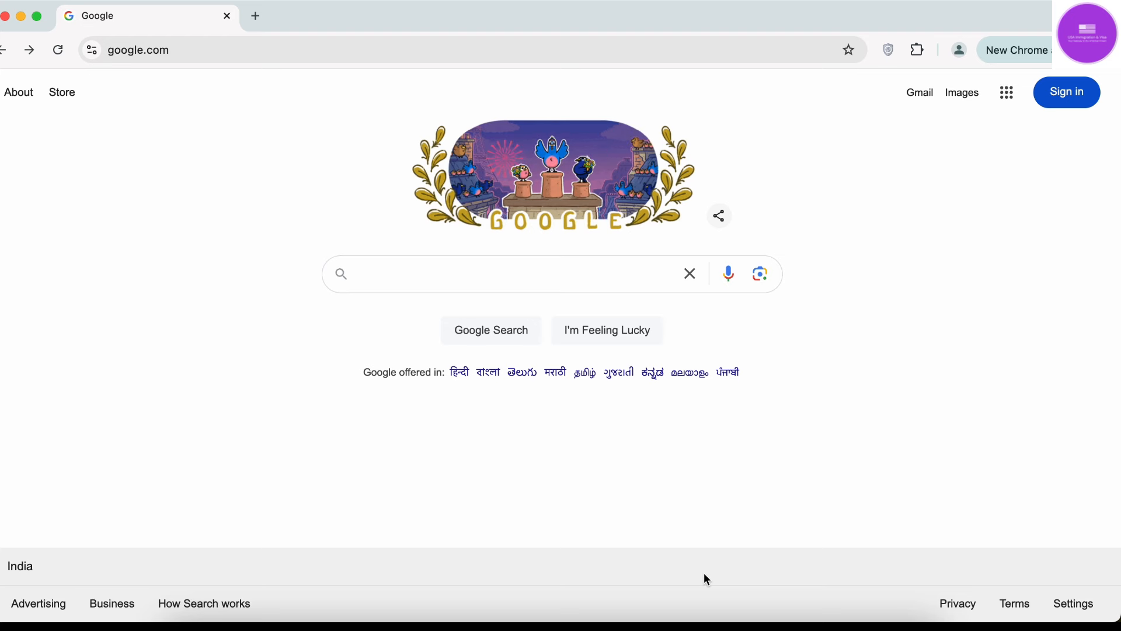
Search Google for DS 160 FORM and open the official DS-160 application site.
left_click(559, 281)
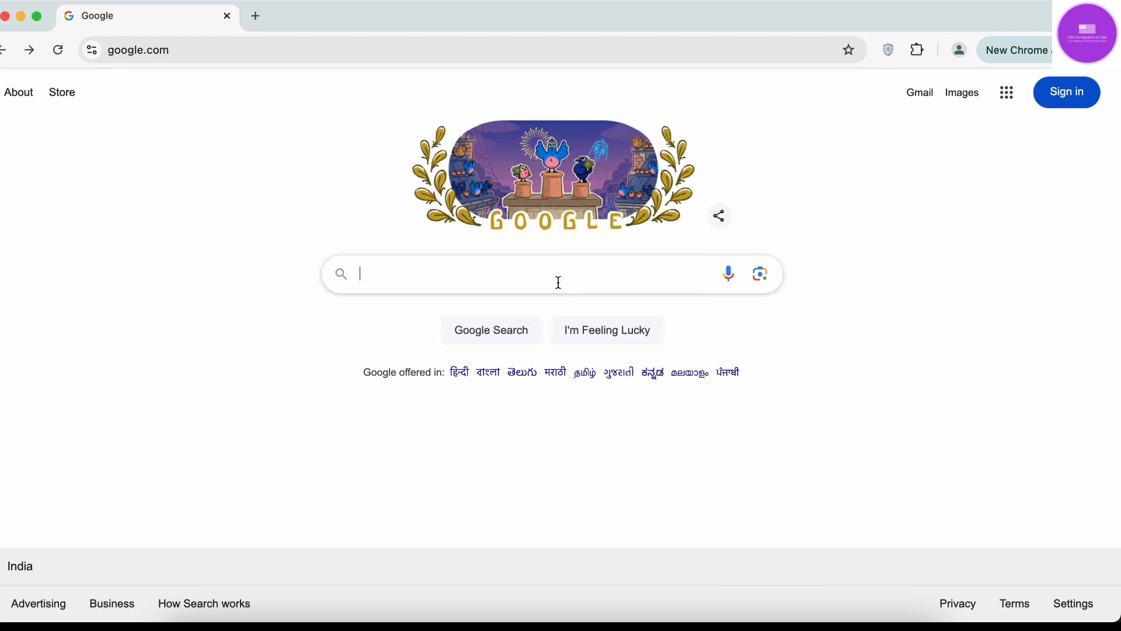
type("D")
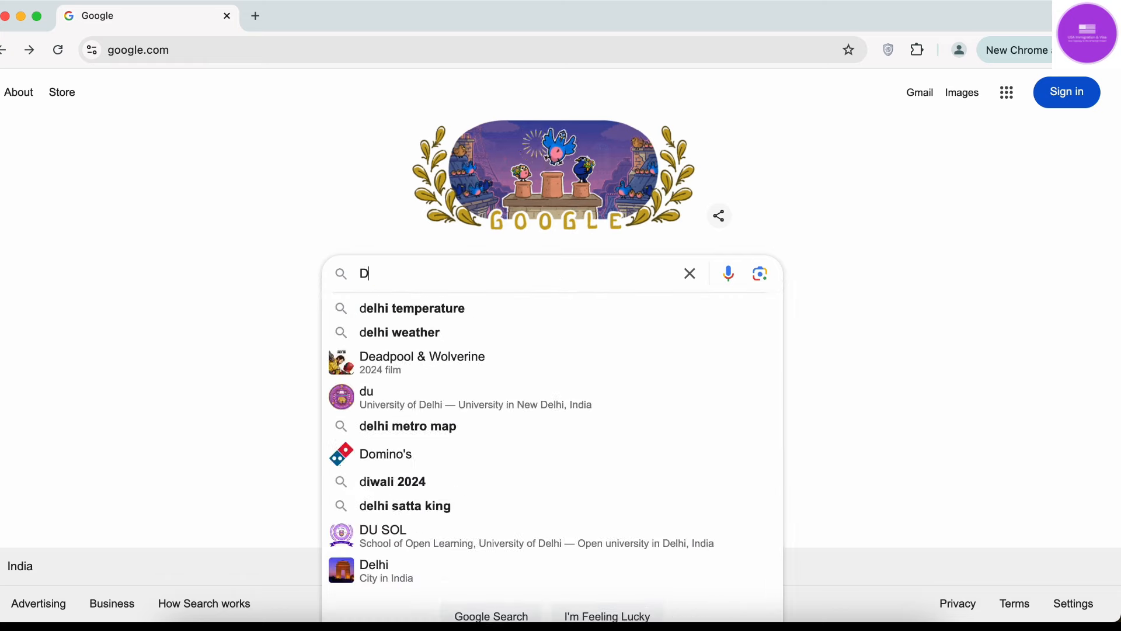
type("S 160 FORM")
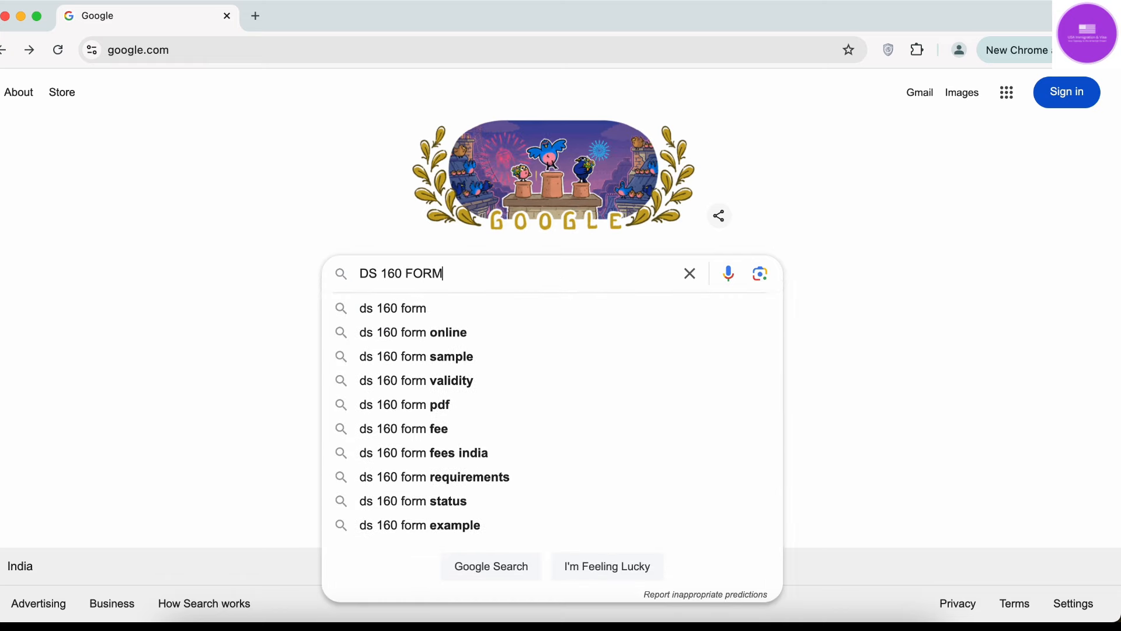
key("Return")
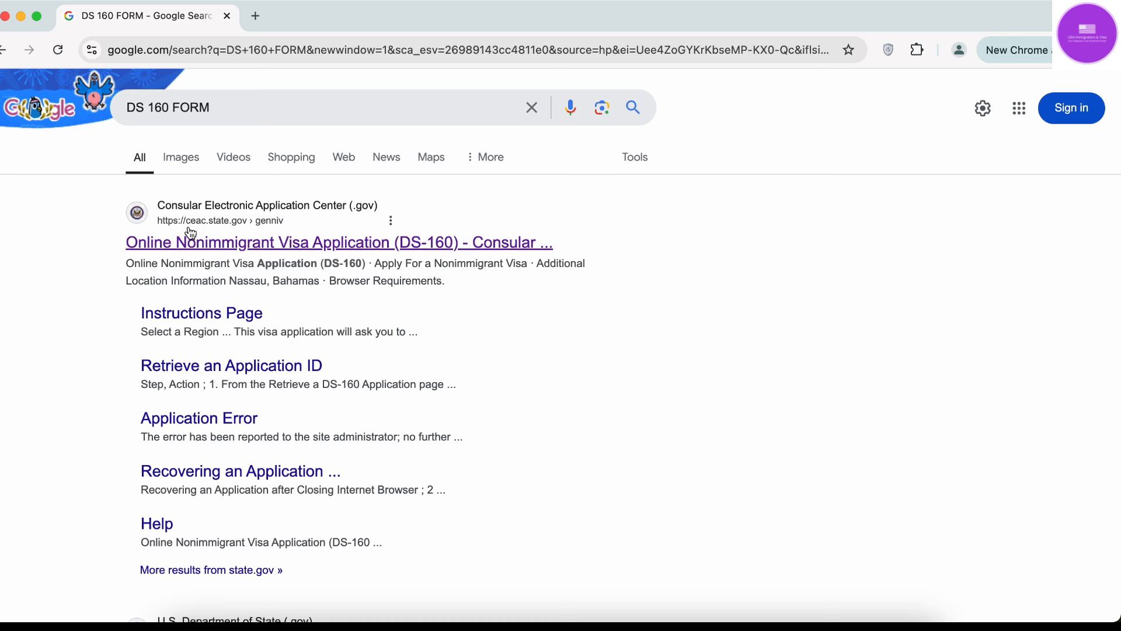
left_click(236, 245)
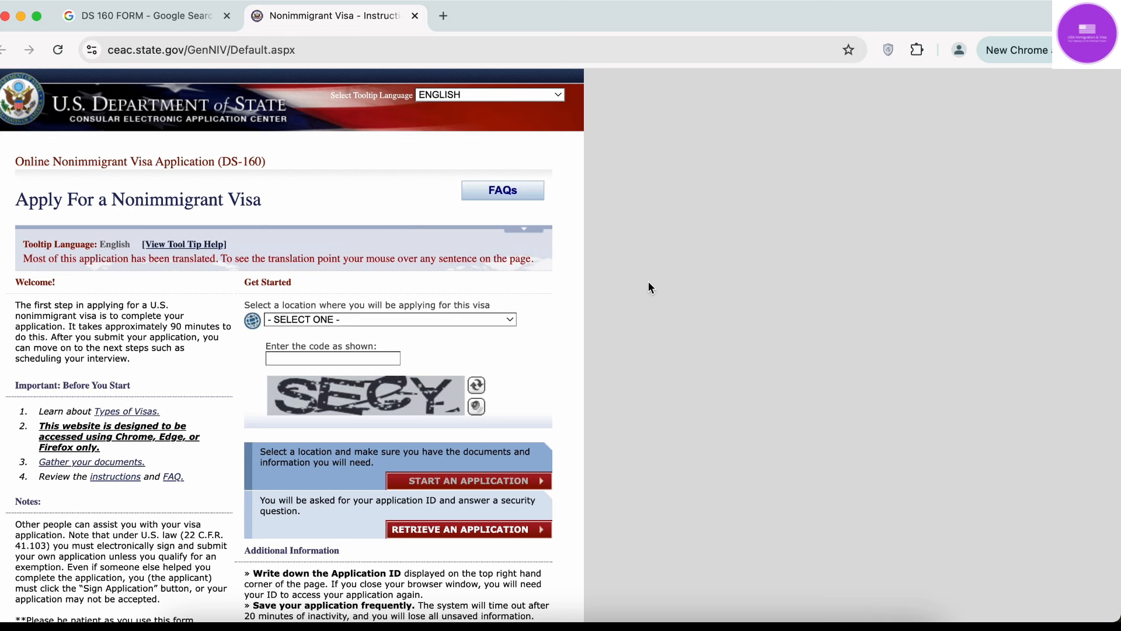
scroll(648, 282, "down", 3)
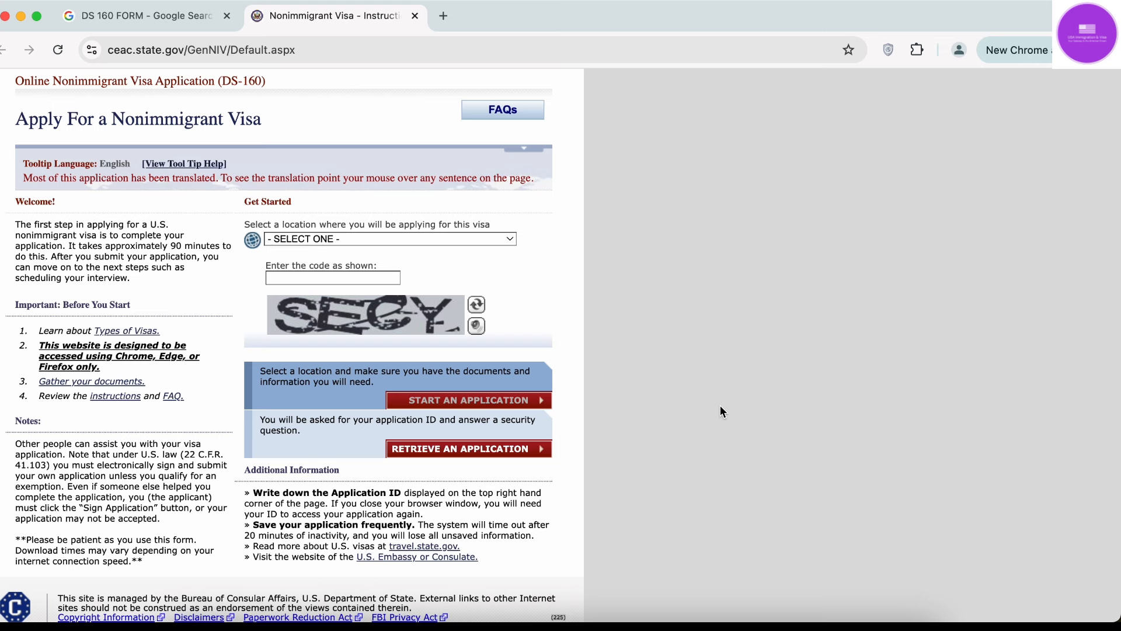
Choose INDIA, NEW DELHI as the application location.
left_click(461, 241)
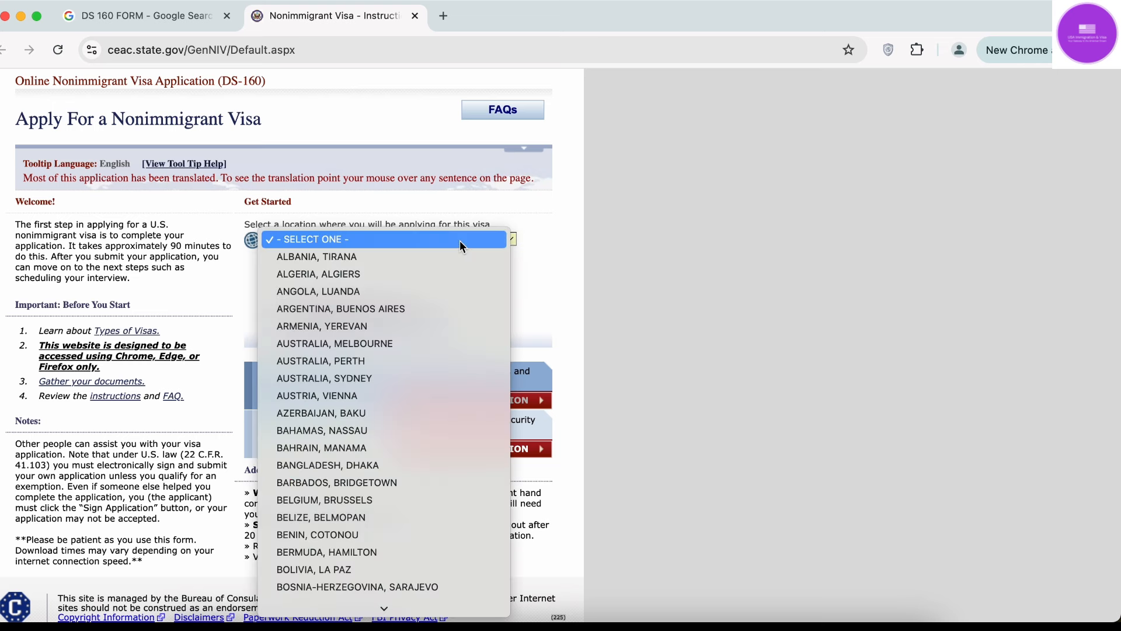
type("india")
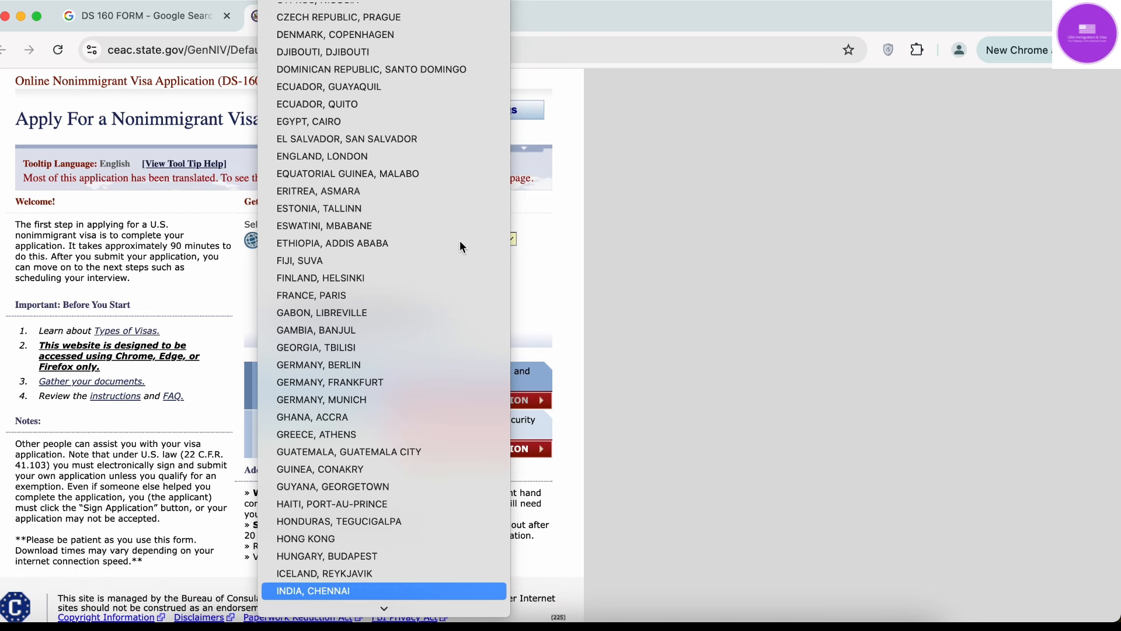
key("Down")
key("Down")
key("Down")
key("Down")
key("Down")
key("Down")
key("Down")
key("Down")
key("Down")
key("Down")
key("Down")
key("Down")
key("Down")
key("Down")
key("Down")
key("Down")
key("Down")
key("Return")
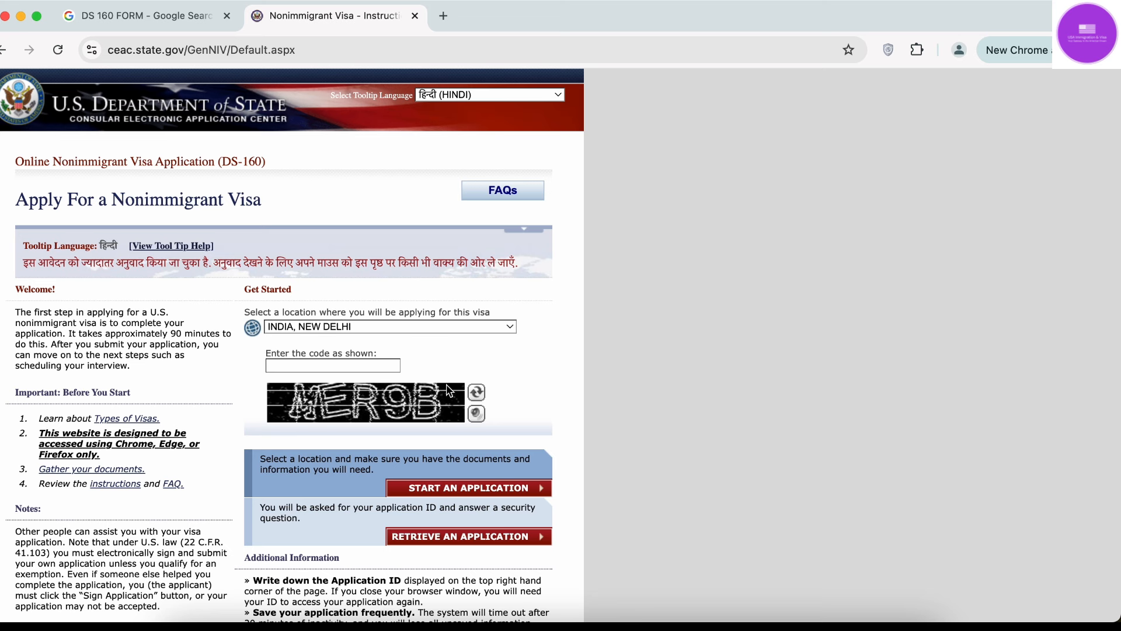
Enter the captcha code and start a new visa application.
left_click(330, 365)
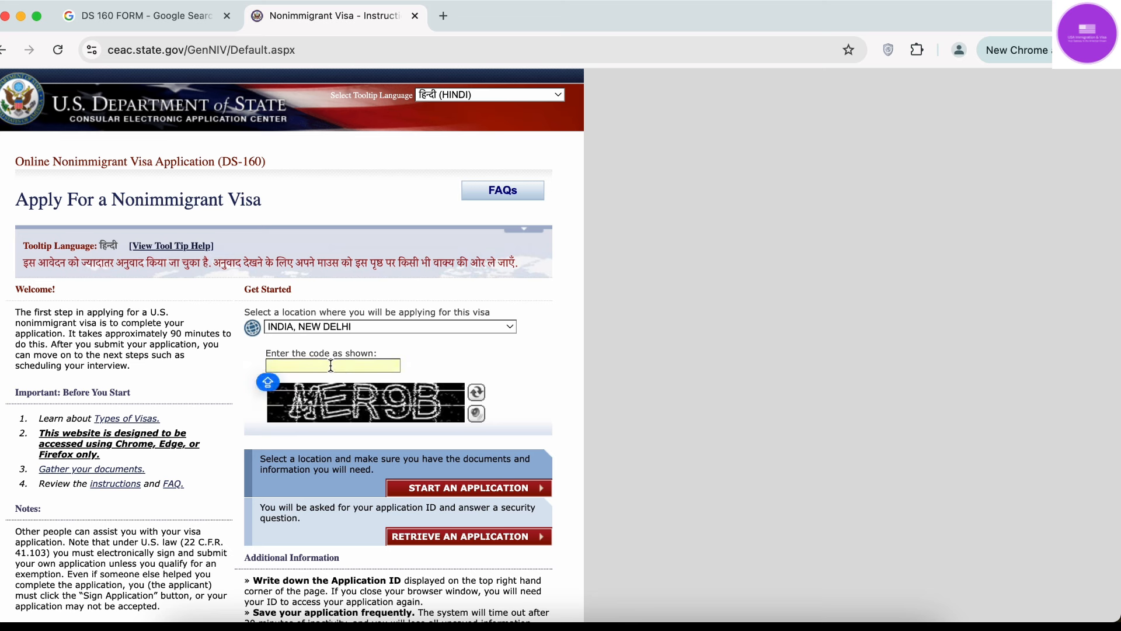
type("MER9")
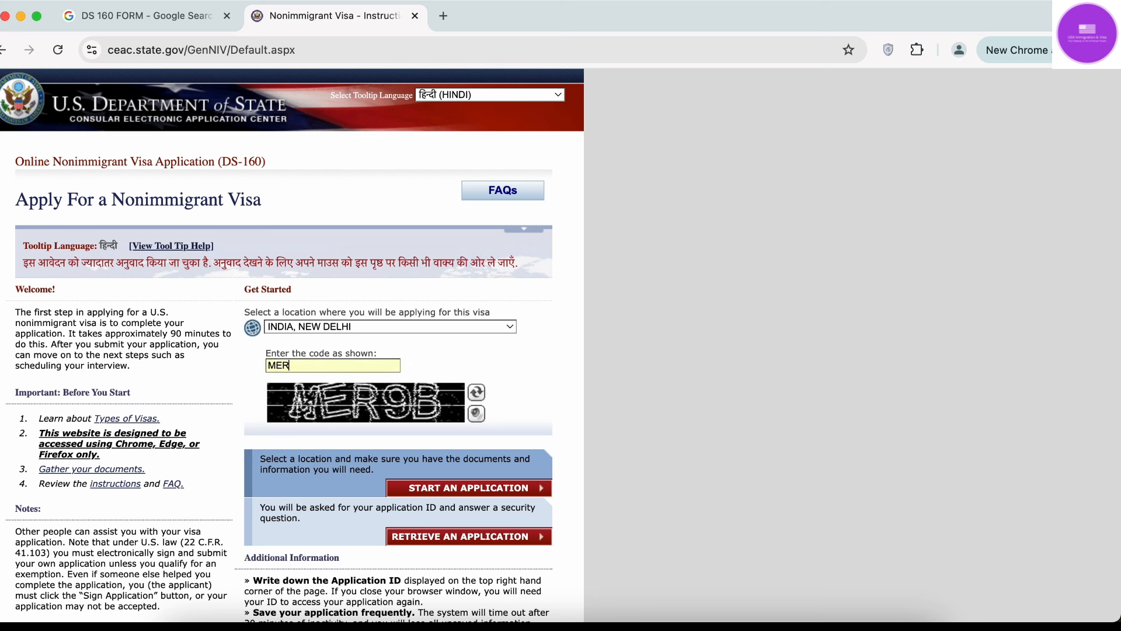
type("B")
left_click(492, 488)
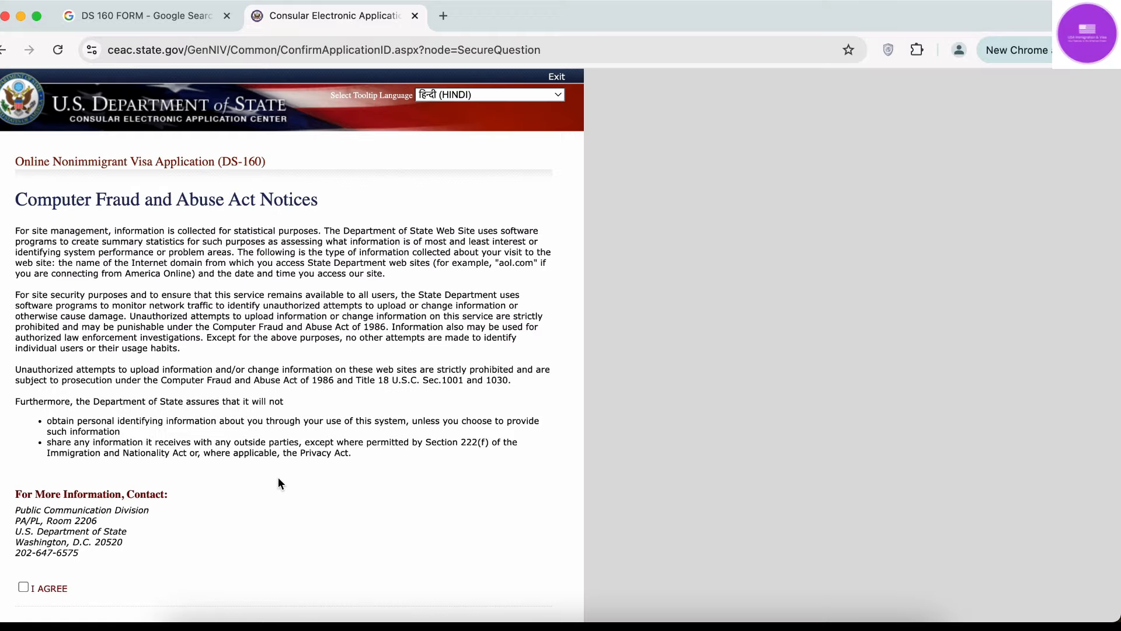
Agree to the notices and note the issued Application ID and date 11-AUG-2024.
scroll(278, 478, "down", 5)
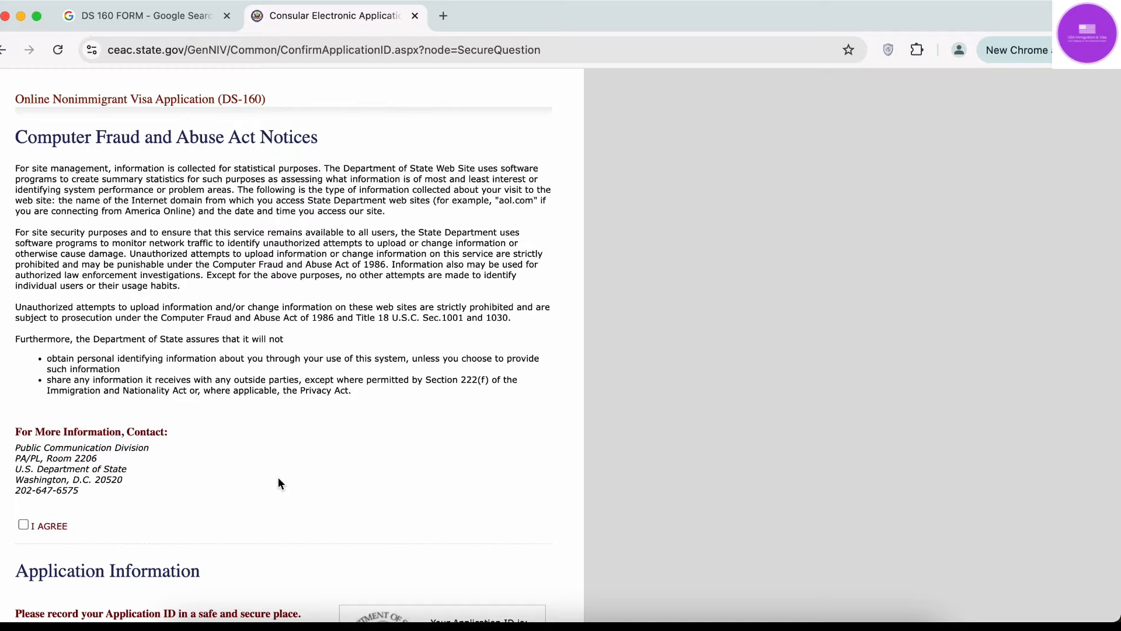
scroll(278, 477, "down", 3)
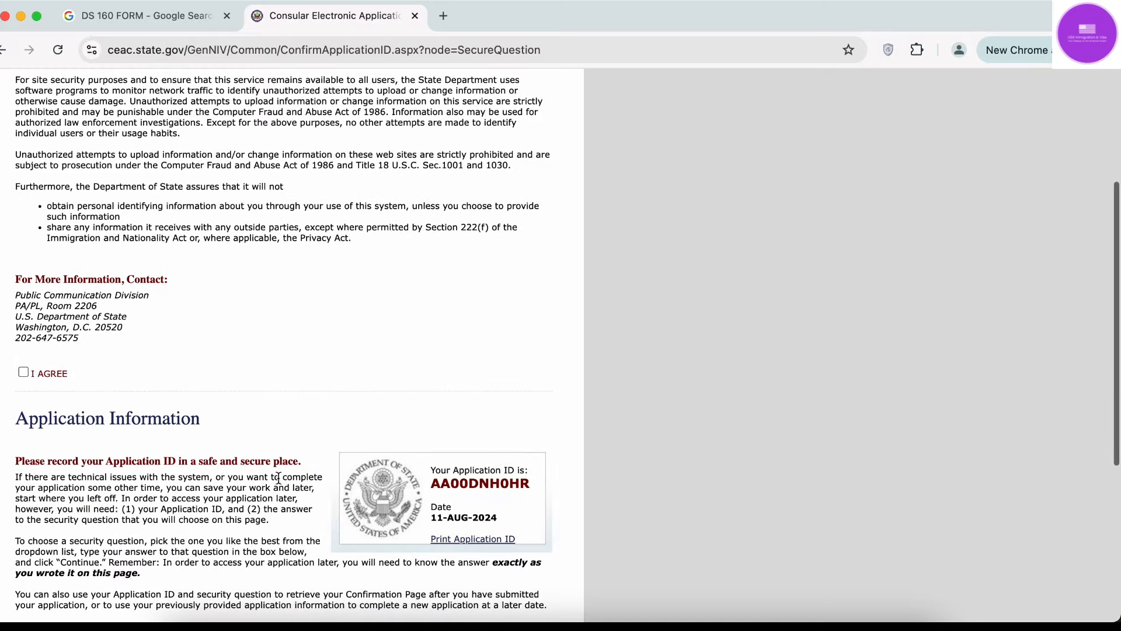
left_click(23, 373)
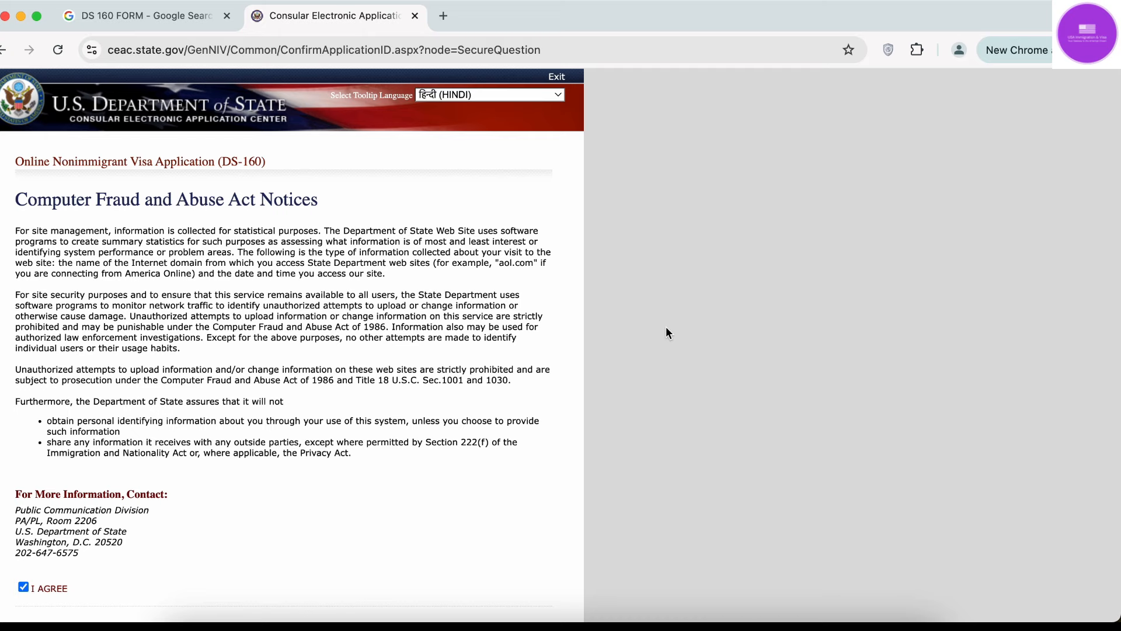
scroll(666, 333, "down", 9)
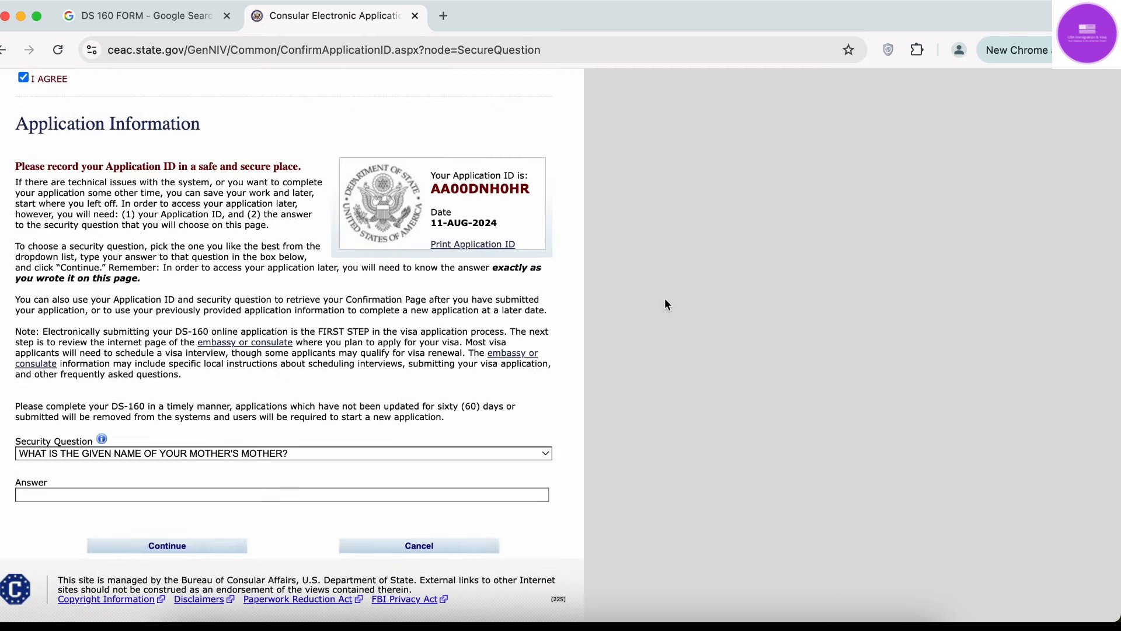
left_click_drag(429, 190, 530, 194)
left_click(530, 194)
left_click_drag(427, 222, 510, 230)
left_click(508, 227)
Pick the nearest-sibling city security question and fill in its answer.
left_click(226, 453)
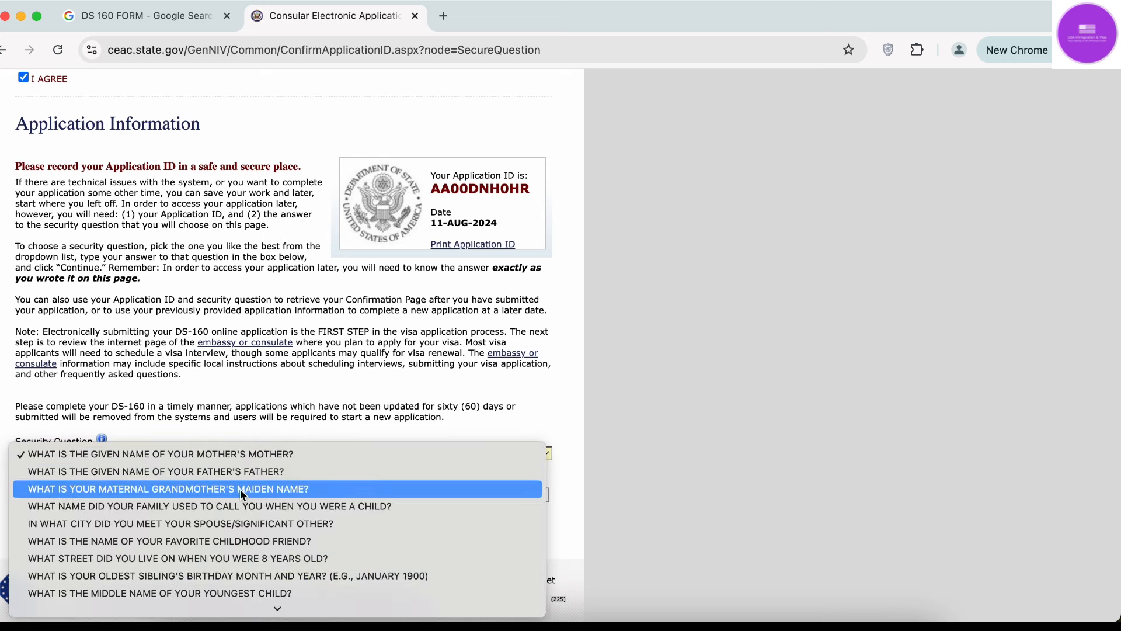
scroll(240, 489, "down", 3)
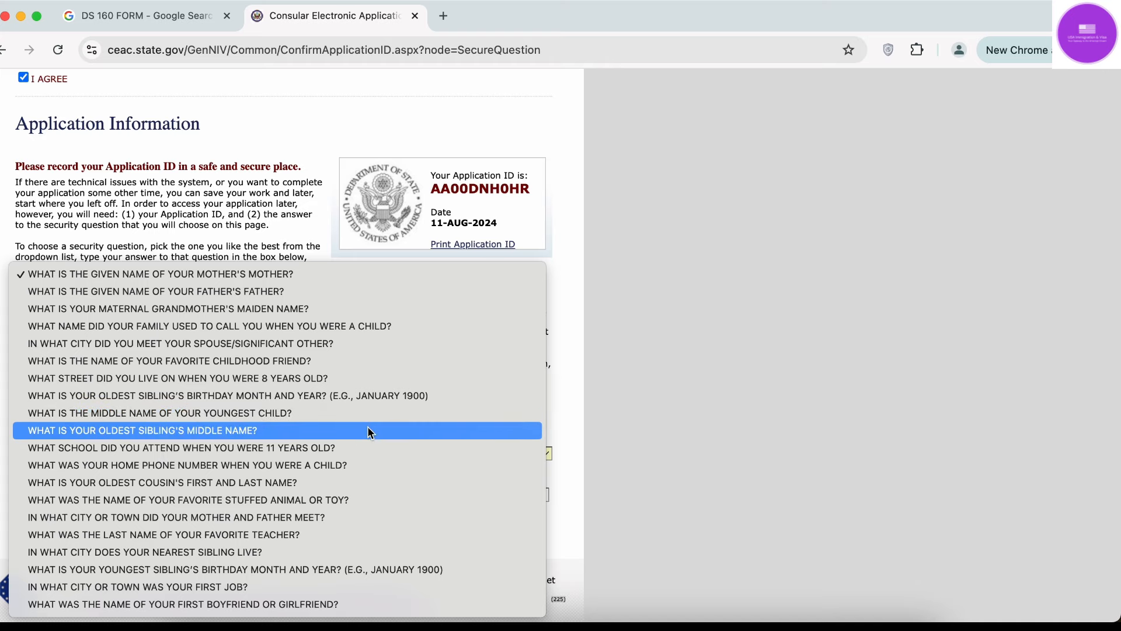
left_click(334, 551)
left_click(244, 497)
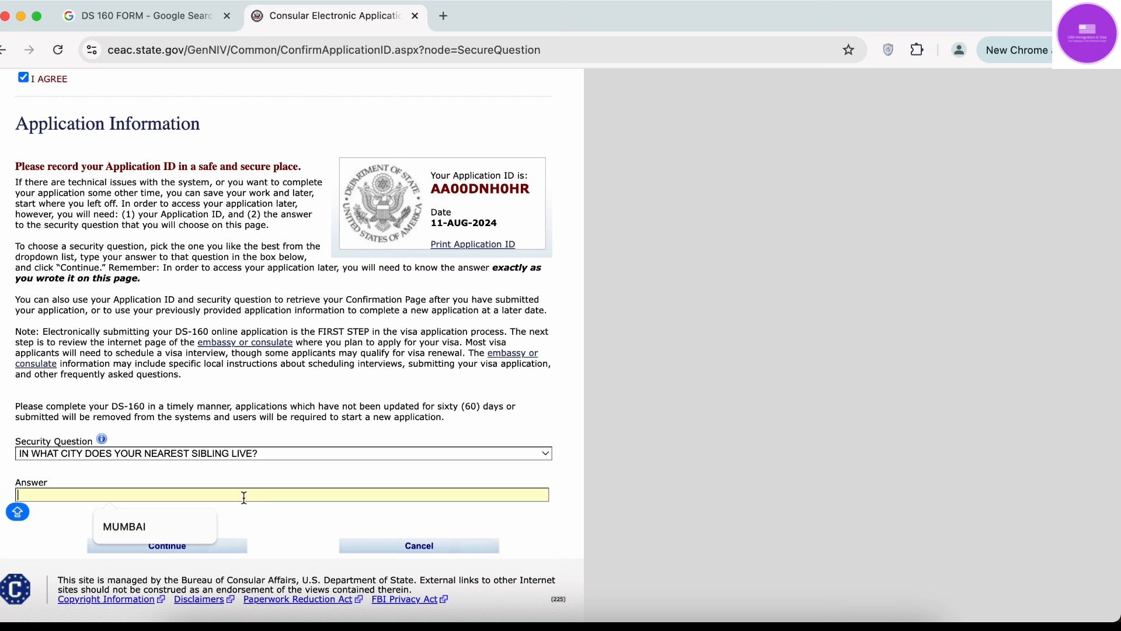
left_click(159, 527)
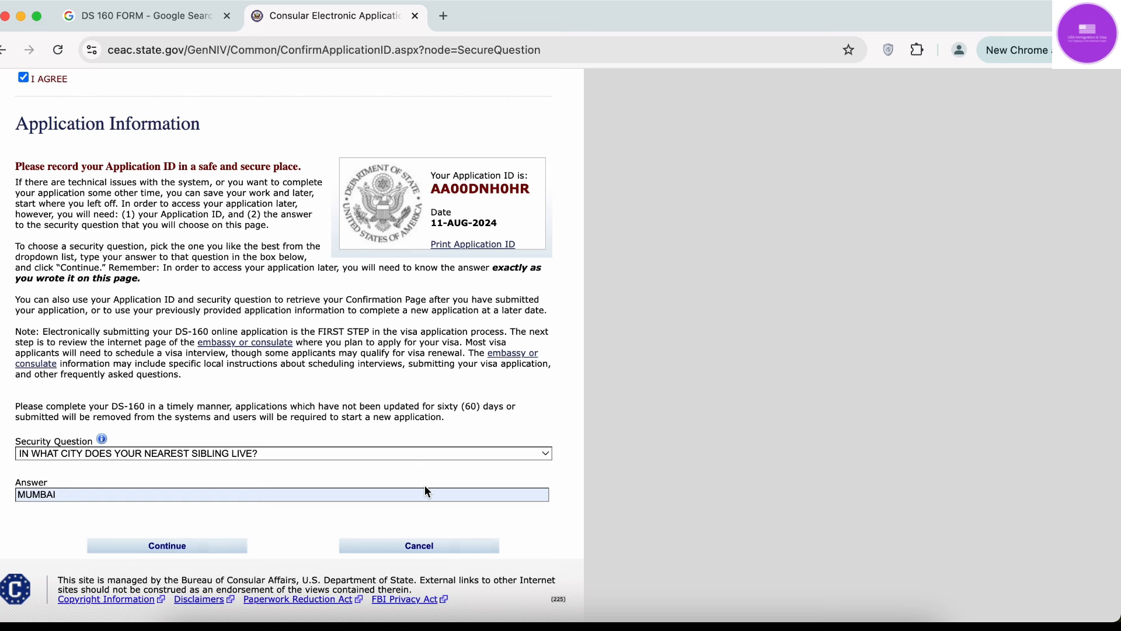
Continue to Personal Information 1 and review its heading and OMB label.
left_click(179, 553)
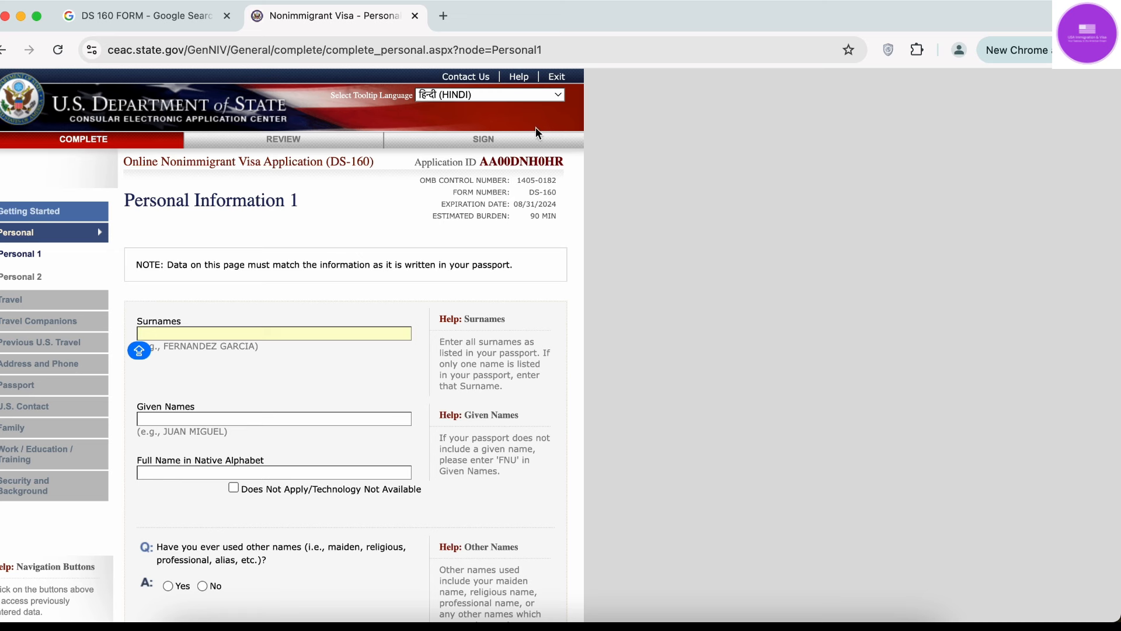
left_click_drag(464, 168, 575, 160)
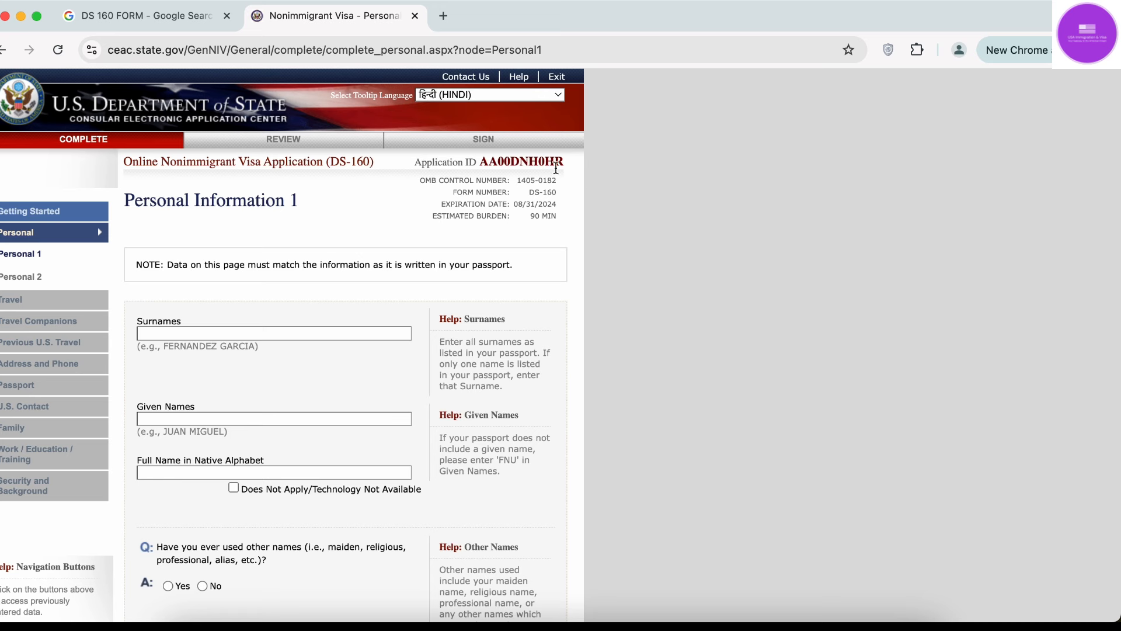
left_click_drag(413, 180, 429, 182)
left_click(430, 181)
left_click_drag(421, 180, 562, 184)
left_click(563, 185)
Note the OMB and form numbers, expiration date and 90 MIN burden, then select Surnames.
left_click_drag(478, 194, 561, 194)
left_click(560, 195)
left_click_drag(517, 205, 556, 205)
left_click(536, 215)
left_click(557, 209)
left_click_drag(566, 215, 488, 218)
left_click(488, 219)
left_click(191, 333)
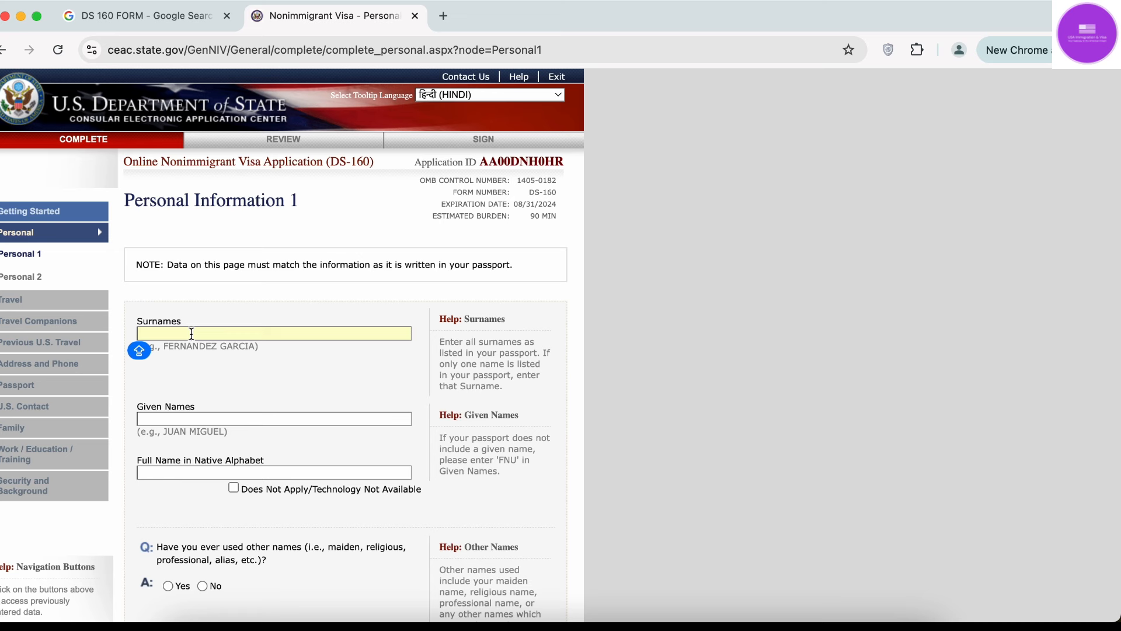
Enter the applicant's surname and given names.
left_click(231, 419)
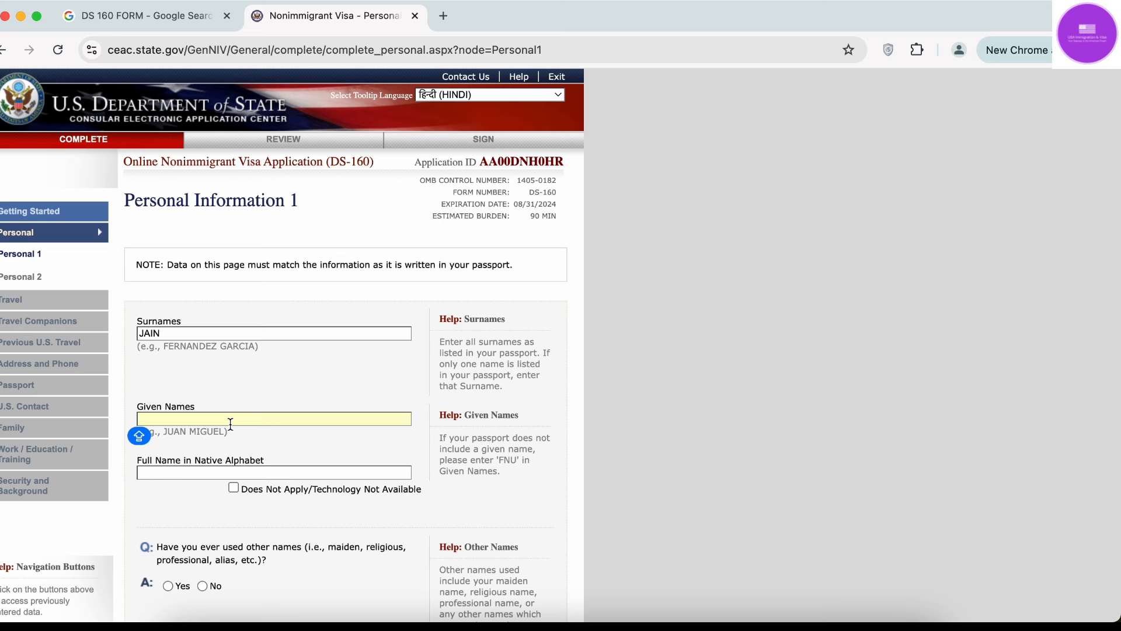
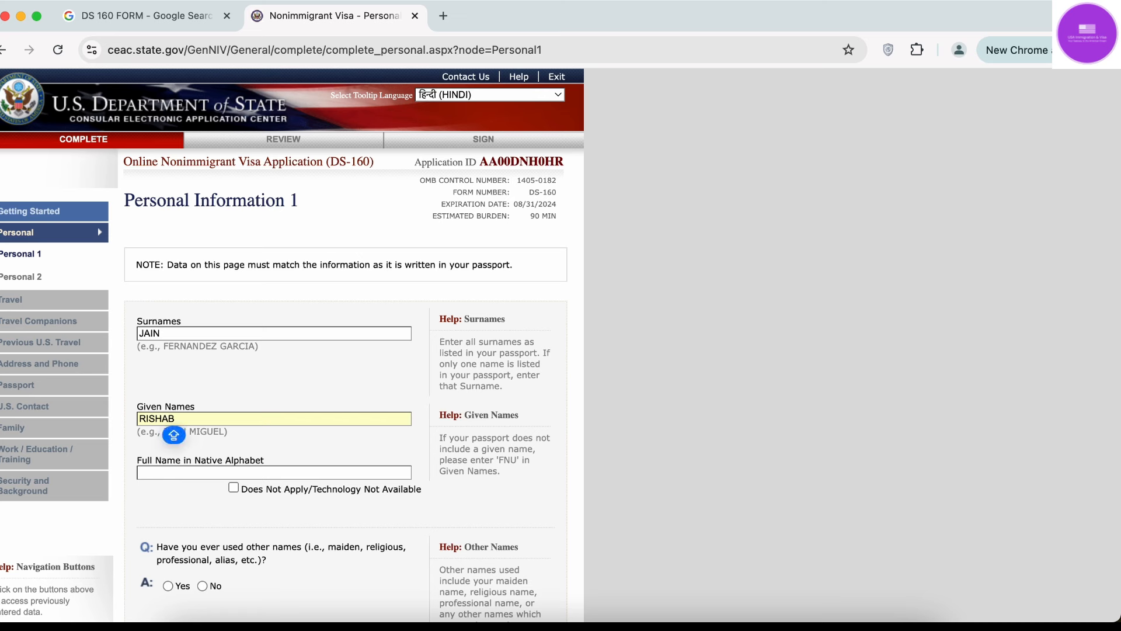
left_click(320, 390)
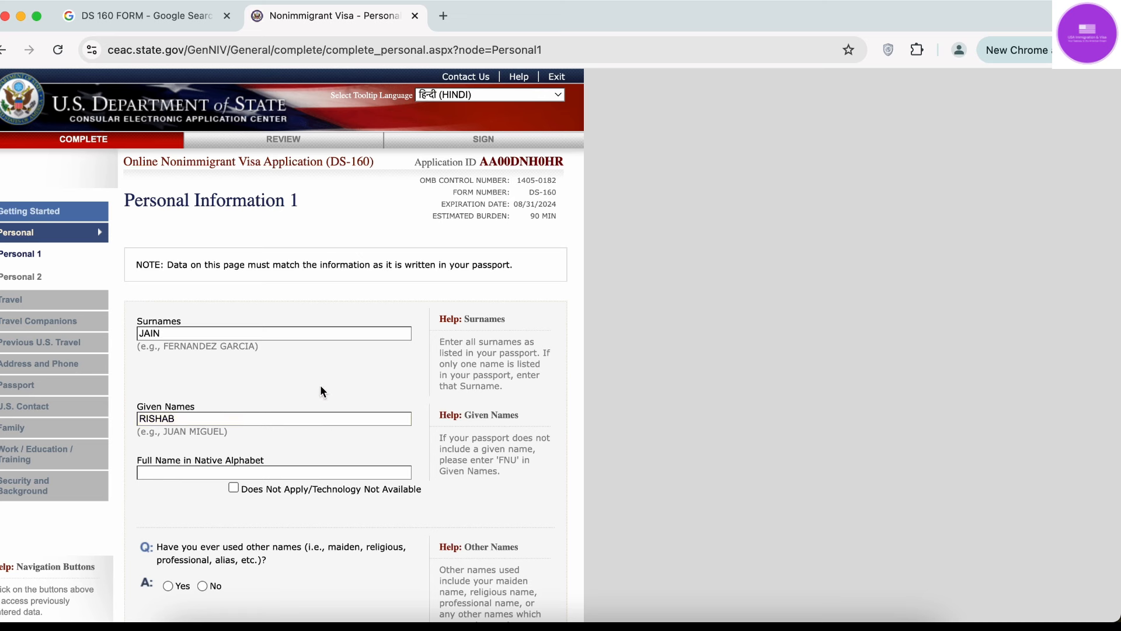
Enter the applicant's full name in native alphabet and answer No to other names used.
scroll(320, 391, "down", 2)
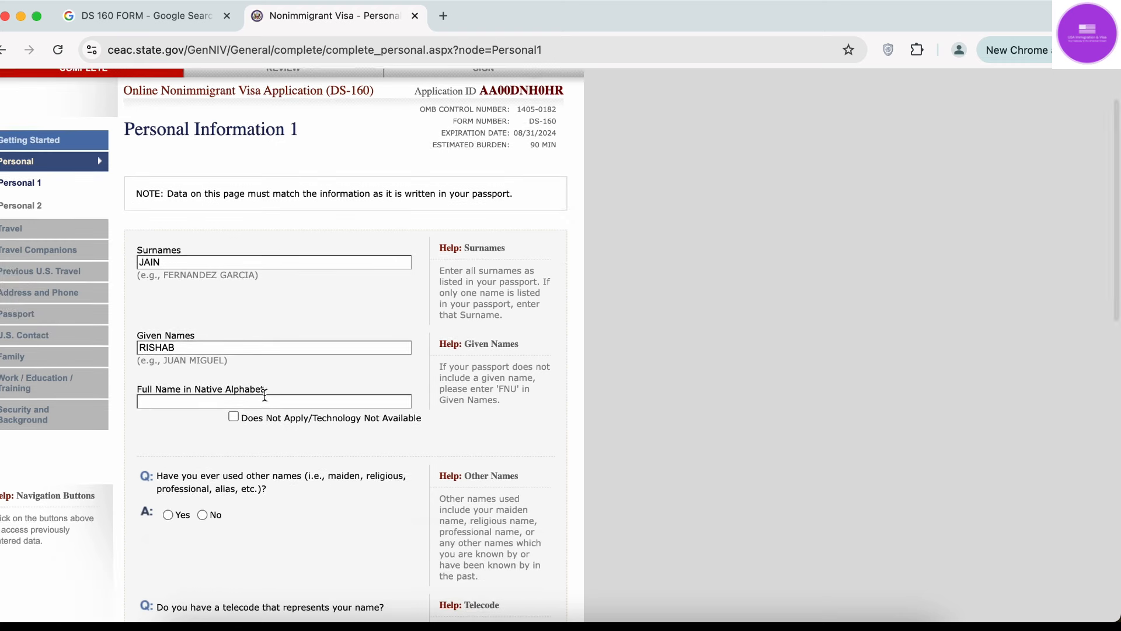
left_click(263, 400)
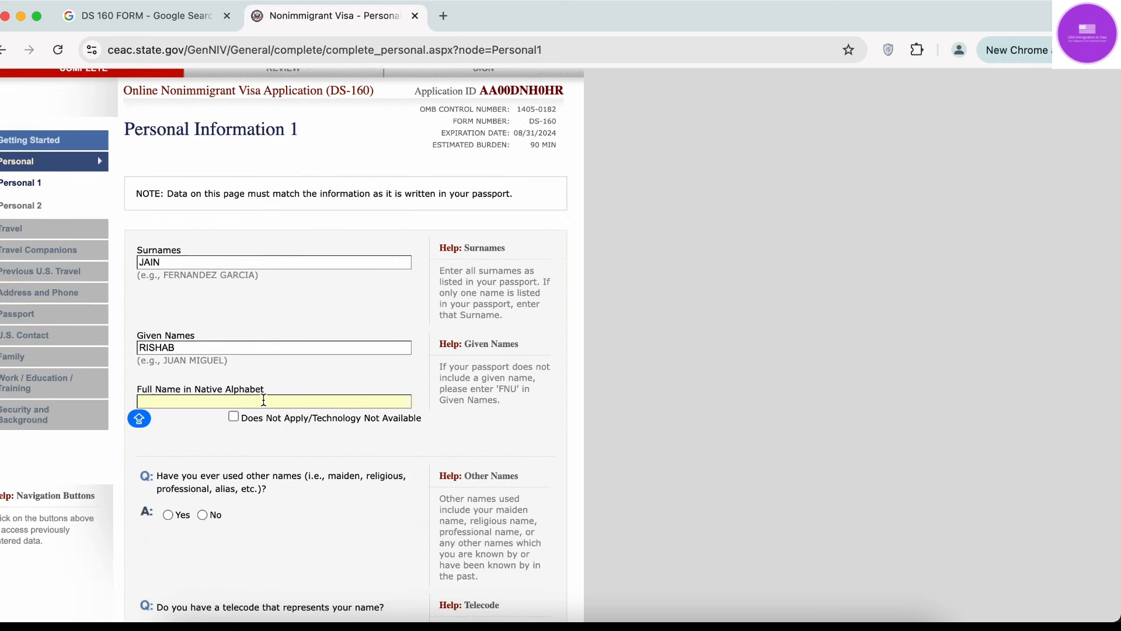
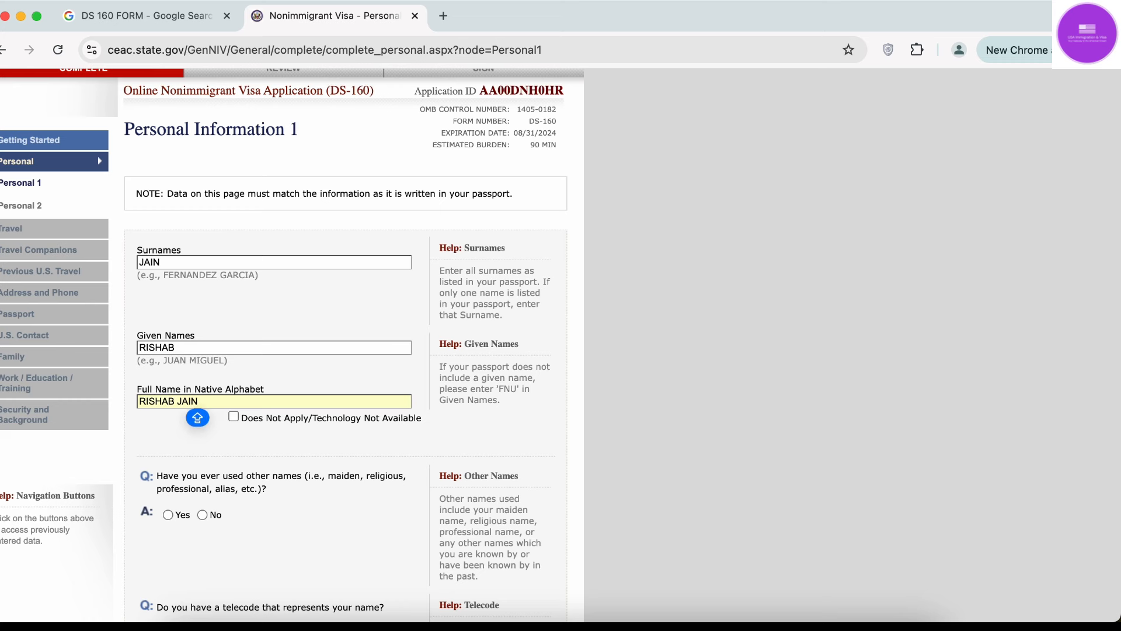
scroll(551, 440, "down", 2)
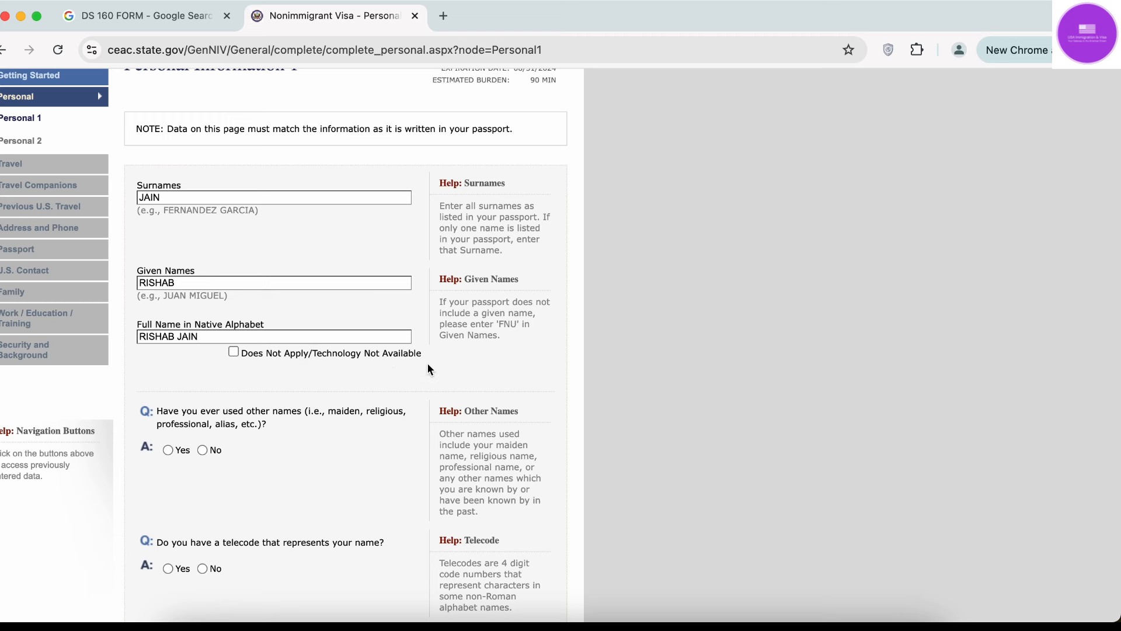
scroll(419, 384, "down", 1)
scroll(418, 380, "down", 2)
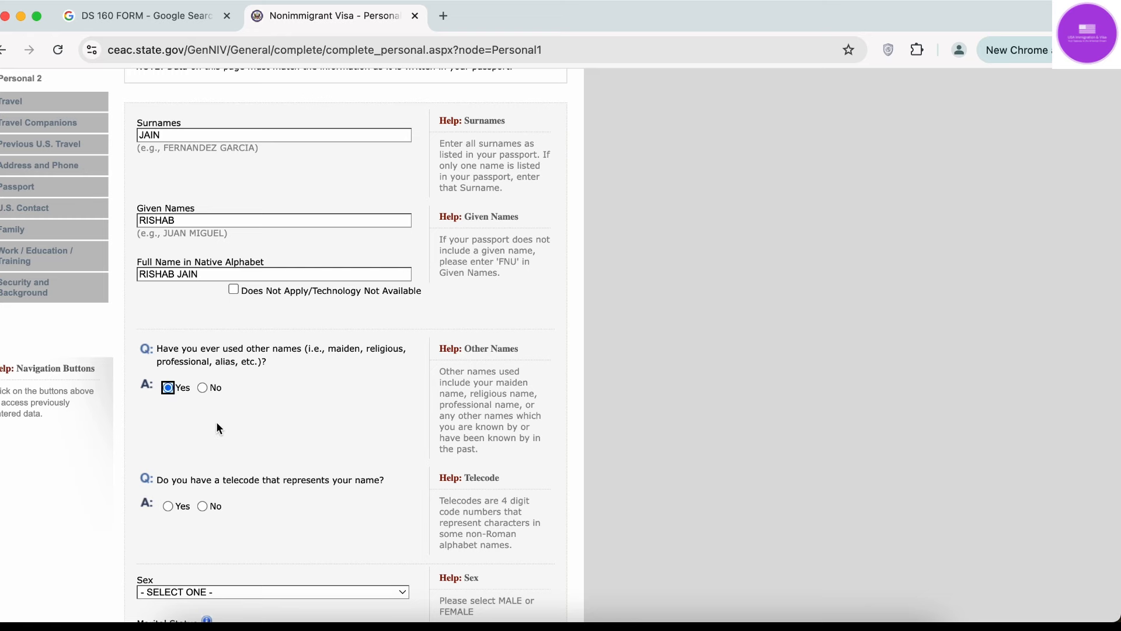
scroll(216, 428, "up", 6)
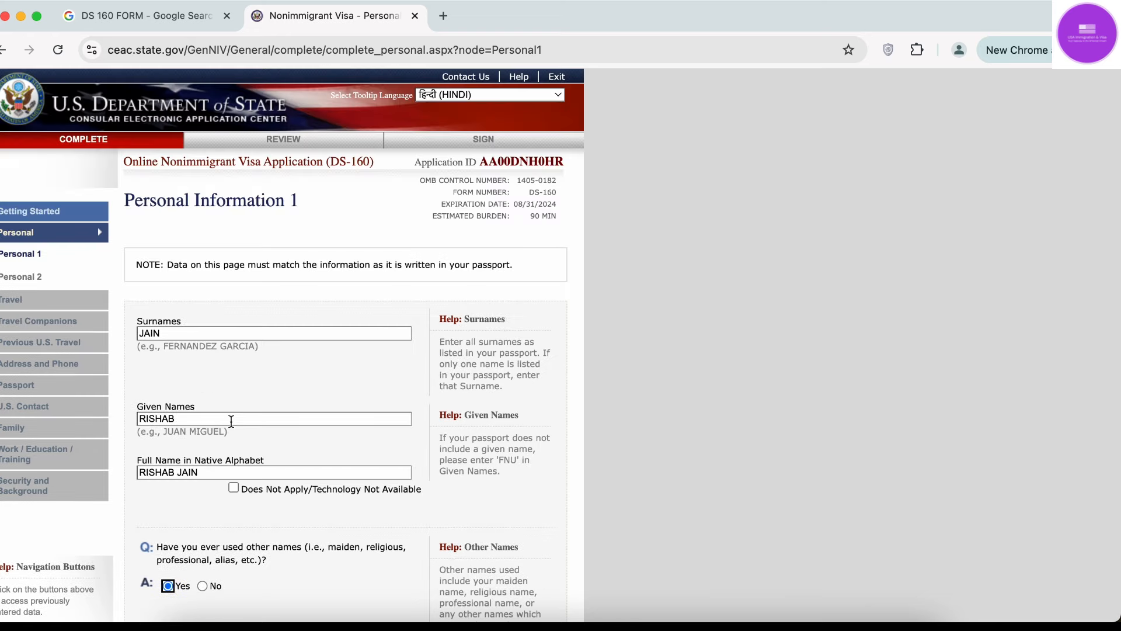
scroll(214, 492, "down", 10)
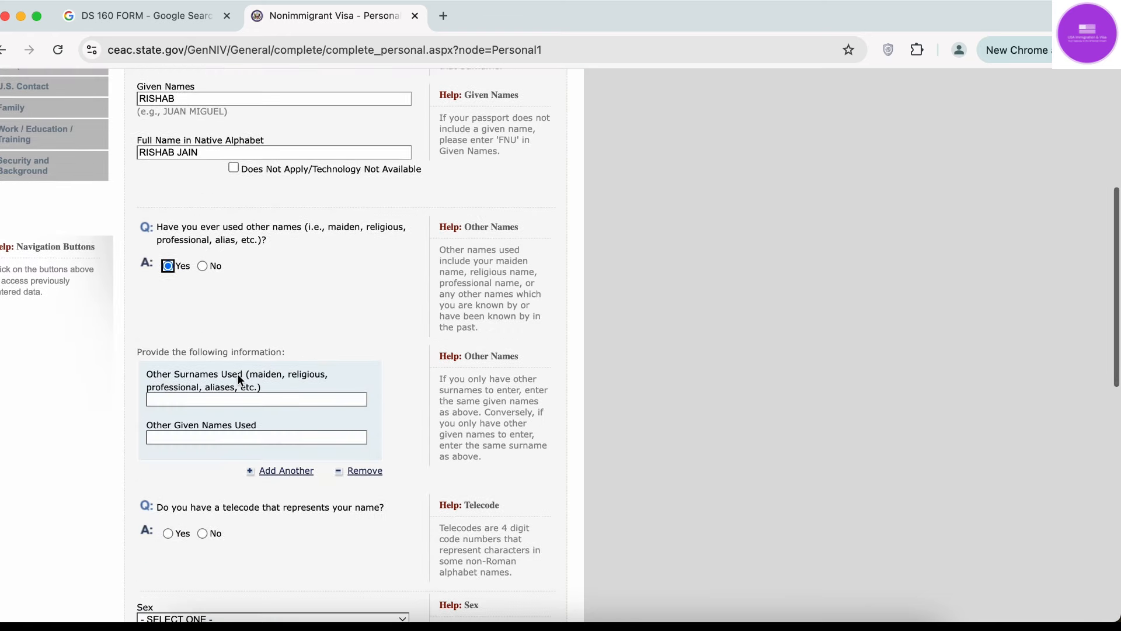
left_click(205, 266)
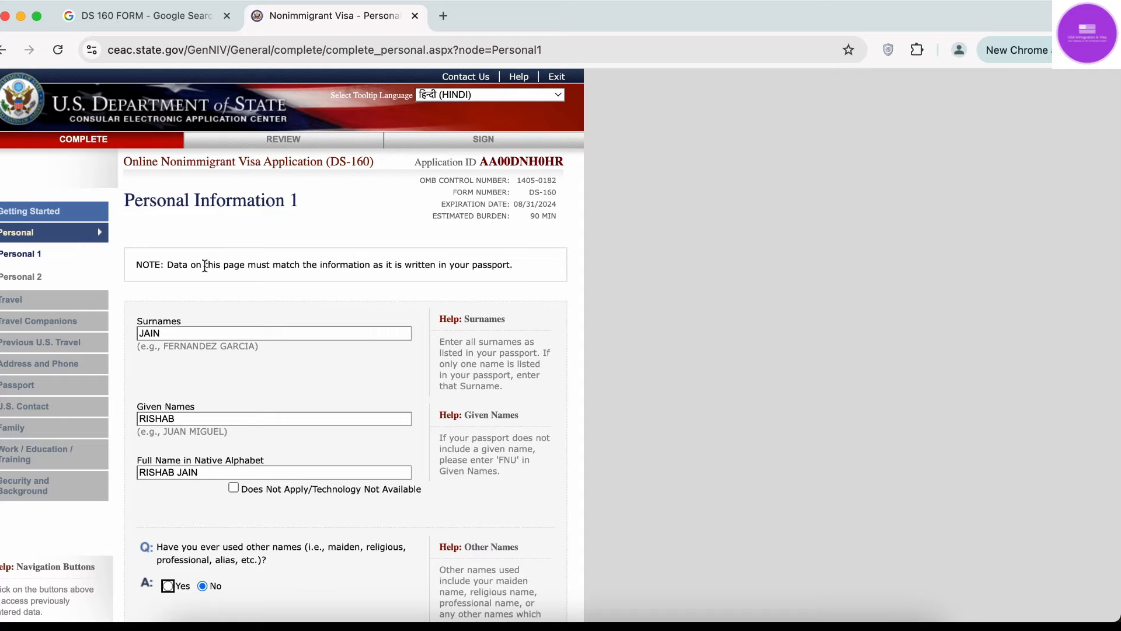
Answer No to having a telecode that represents the name.
scroll(204, 265, "down", 14)
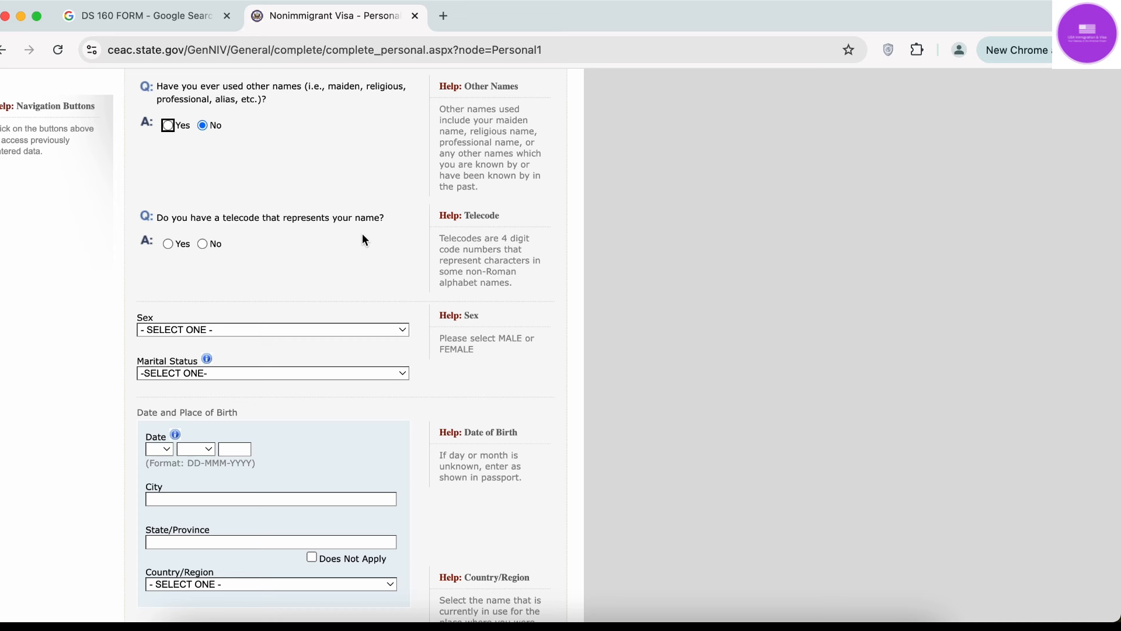
left_click(203, 244)
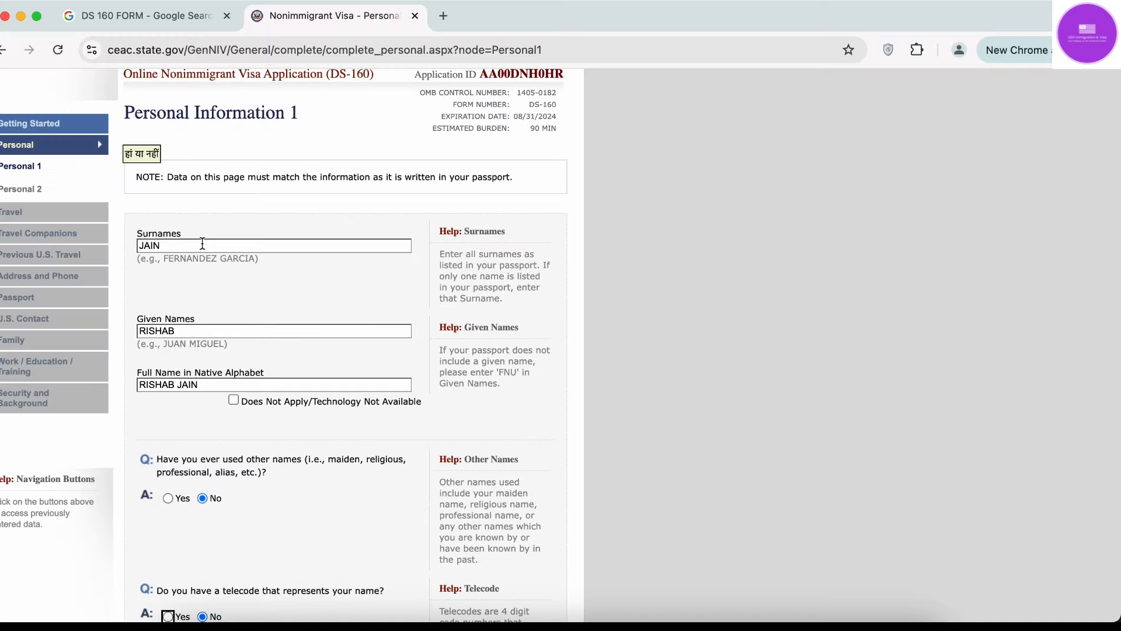
scroll(203, 244, "down", 10)
scroll(201, 242, "up", 3)
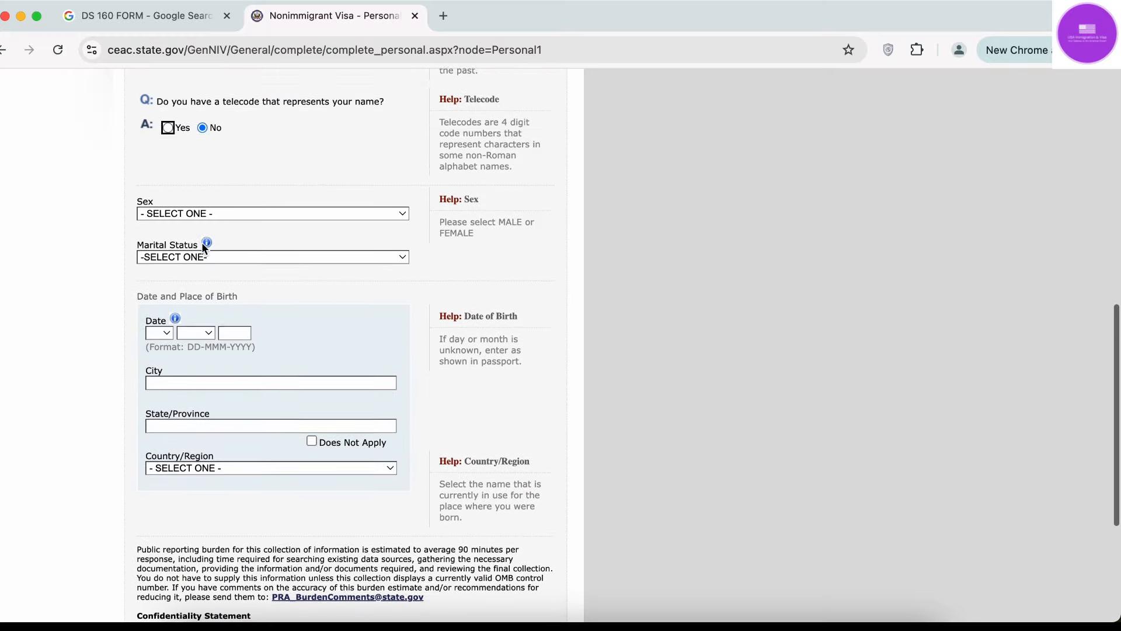
left_click(185, 220)
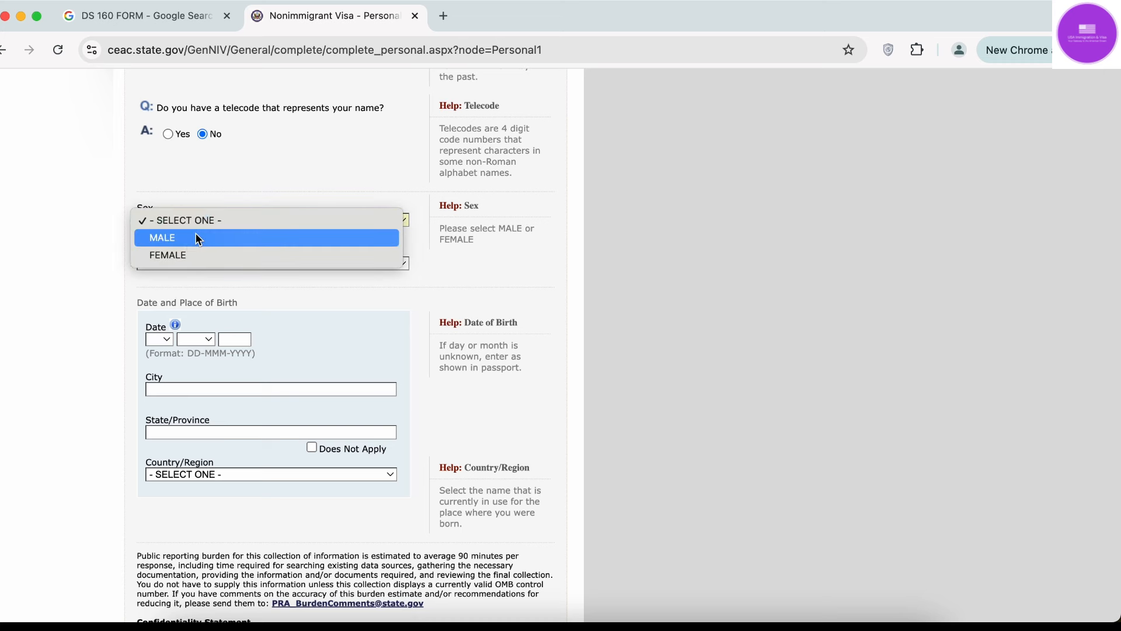
Set the applicant's Sex to MALE.
left_click(196, 237)
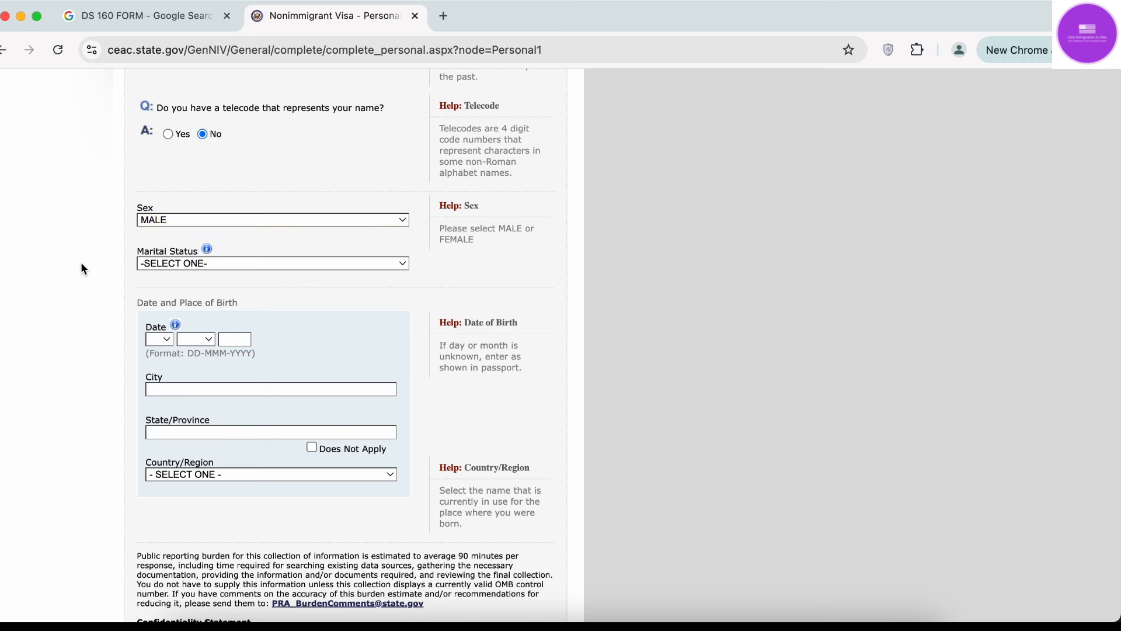
scroll(80, 262, "down", 2)
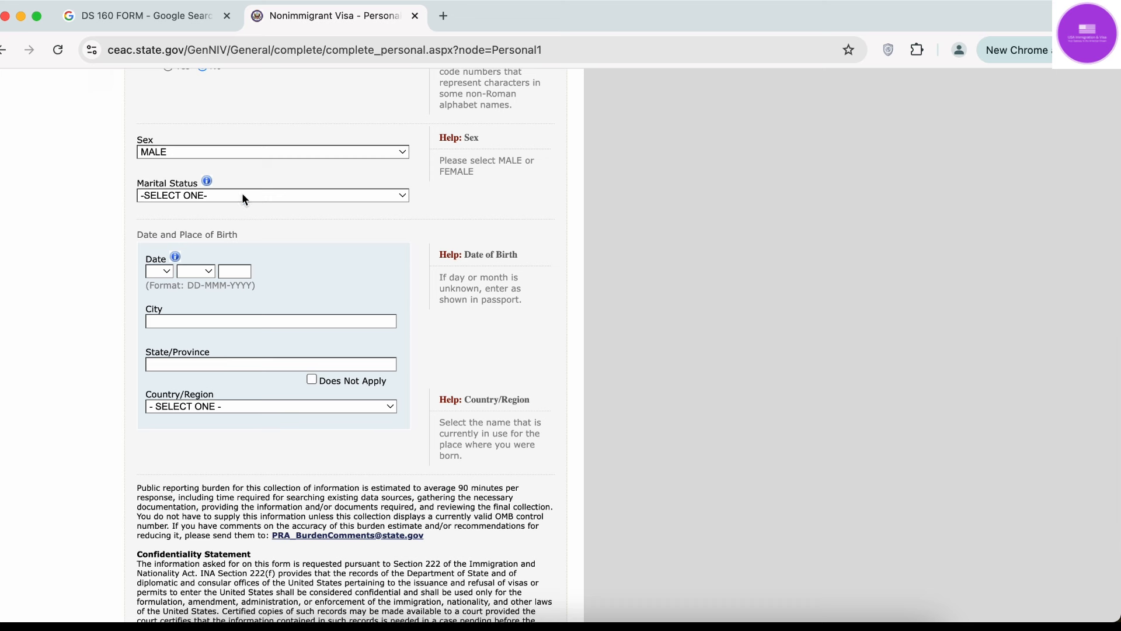
left_click(244, 196)
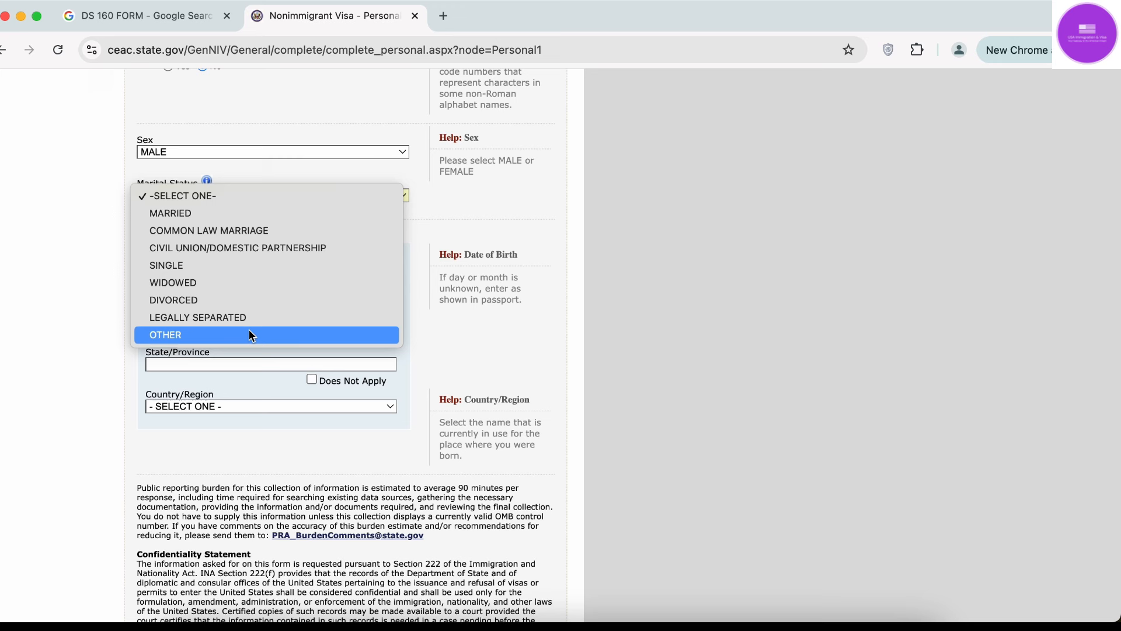
Set marital status to MARRIED and the birth date to 01 MAY 1997.
left_click(285, 215)
scroll(68, 313, "up", 10)
scroll(103, 380, "down", 10)
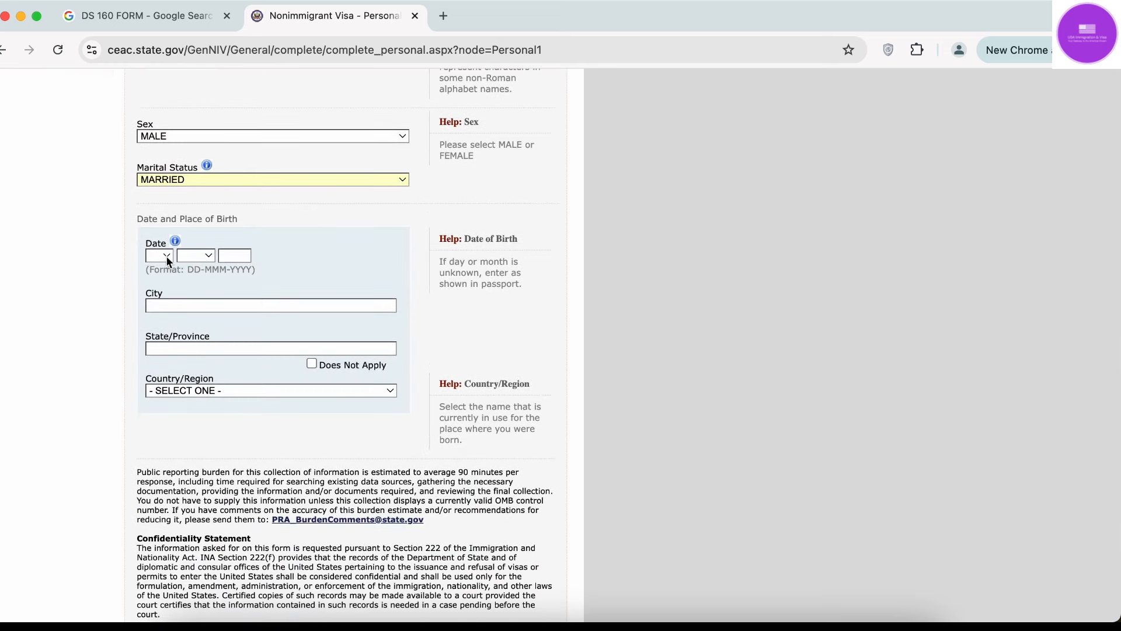
left_click(166, 256)
left_click(166, 274)
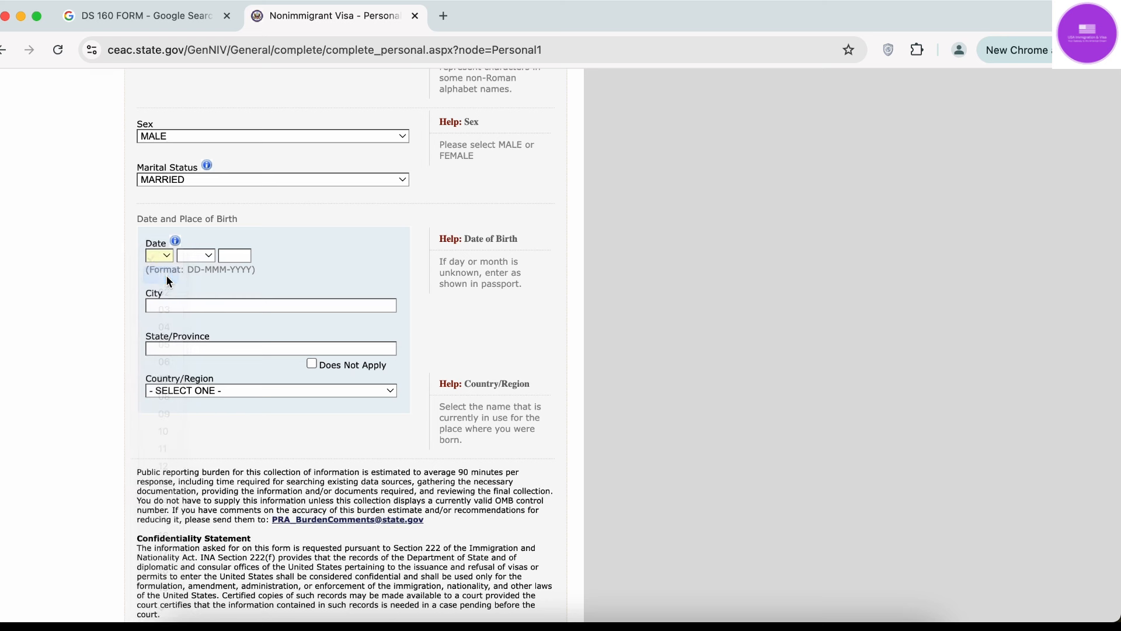
left_click(198, 255)
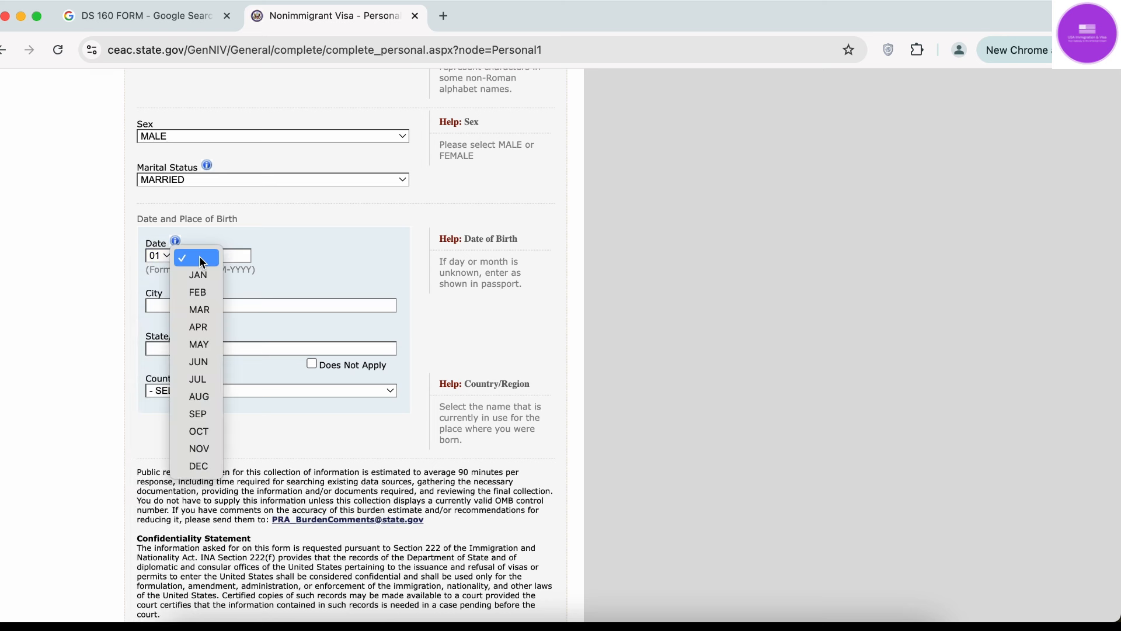
left_click(199, 345)
left_click(241, 257)
type("1997")
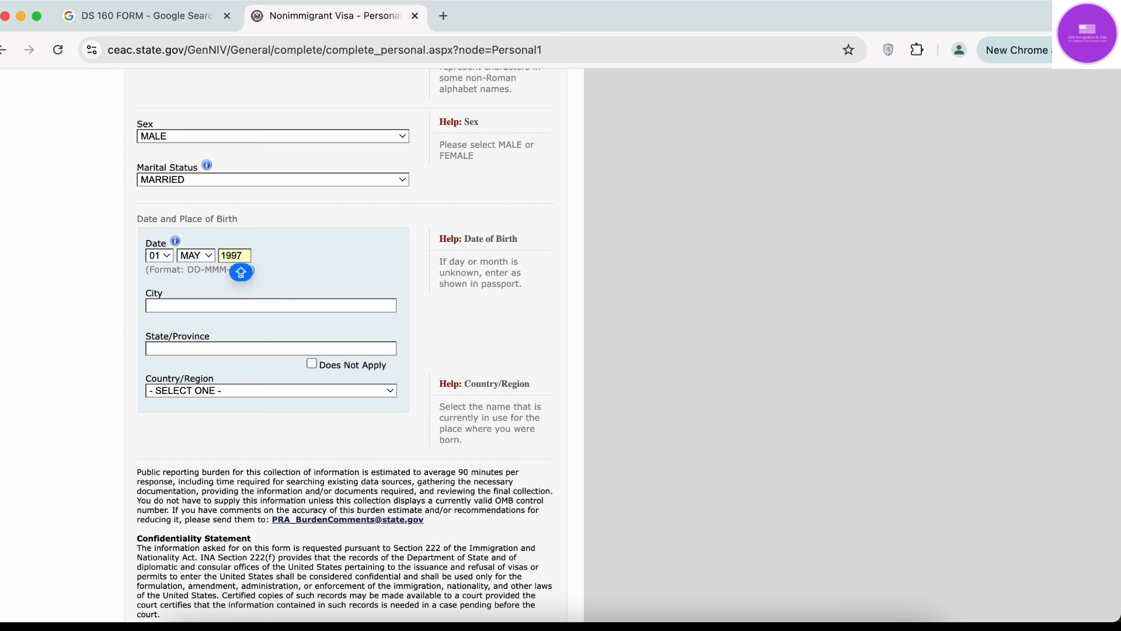
Enter DELHI as birth city and mark birth State/Province as Does Not Apply.
left_click(266, 306)
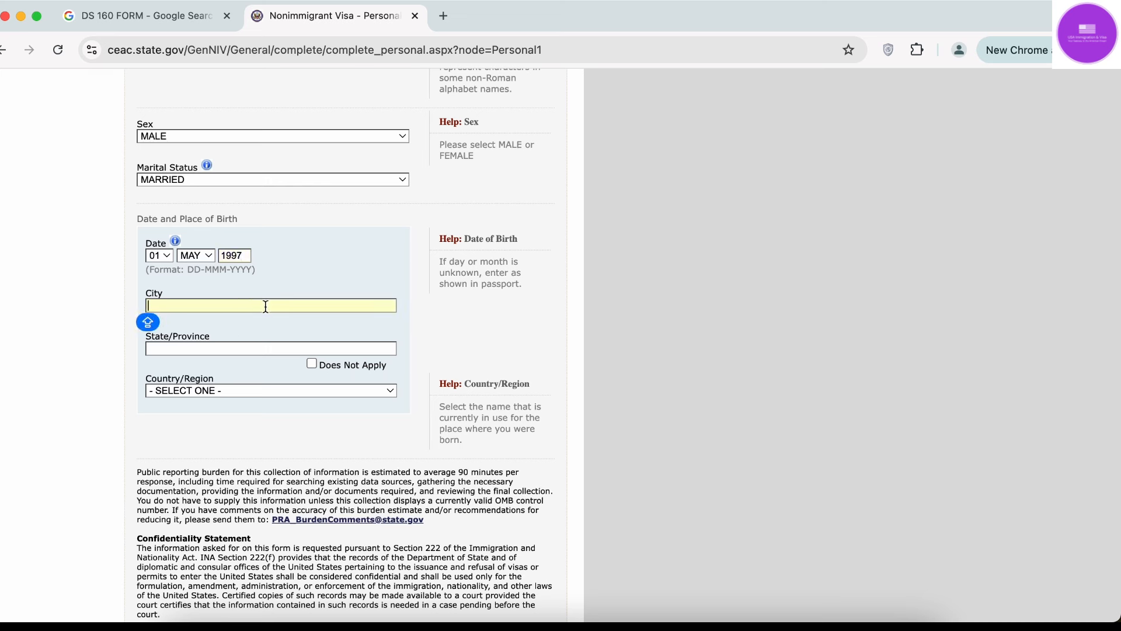
type("DELHI")
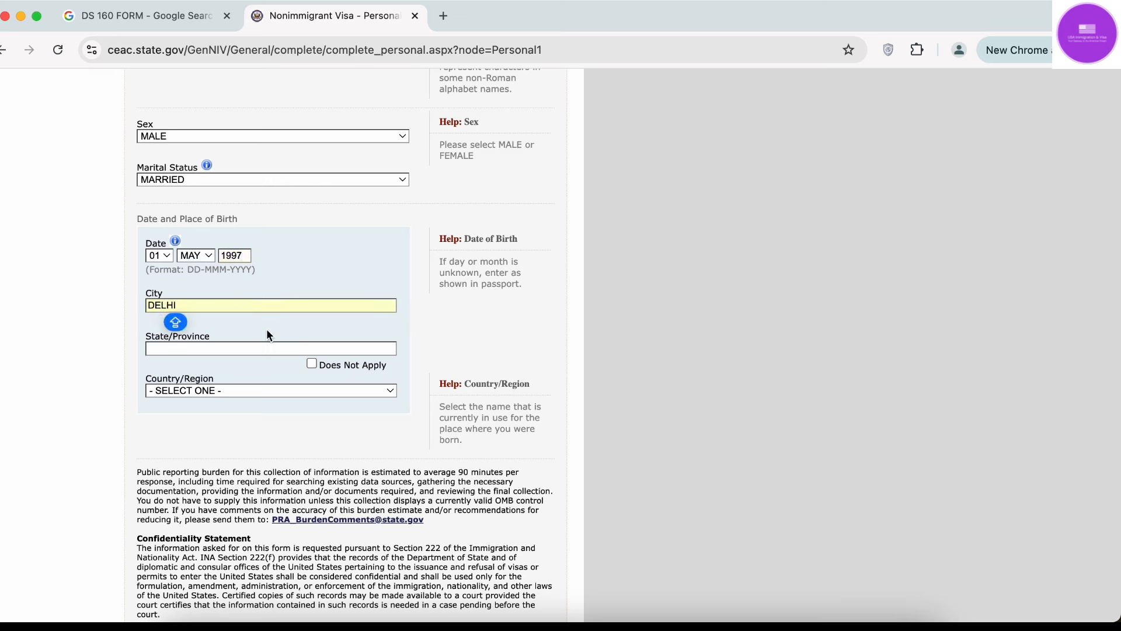
left_click(265, 346)
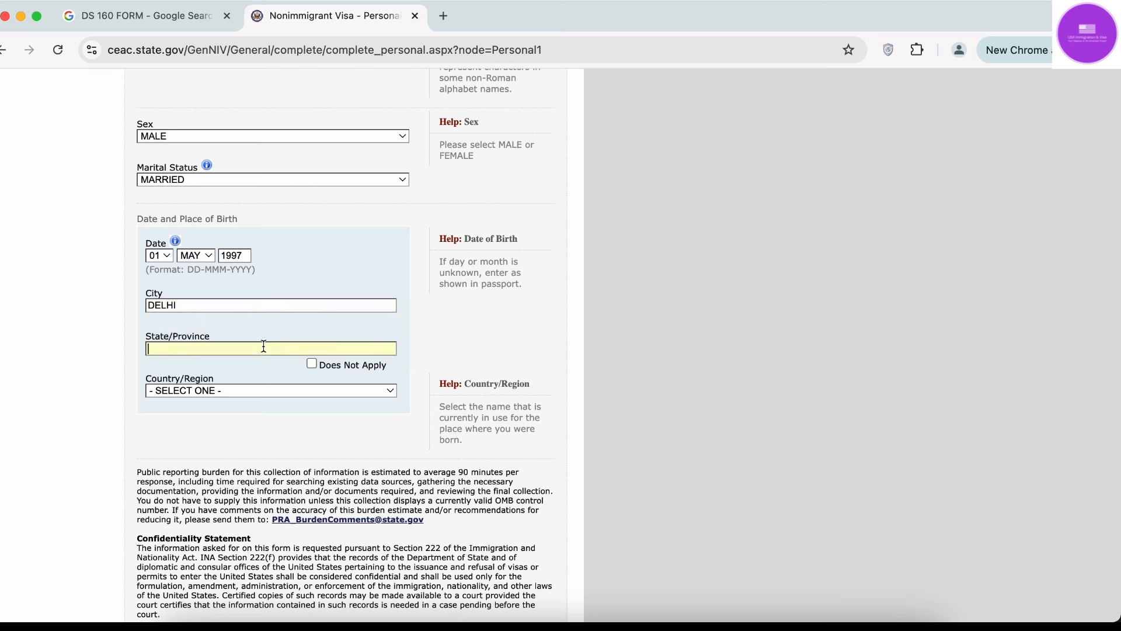
type("DELHI")
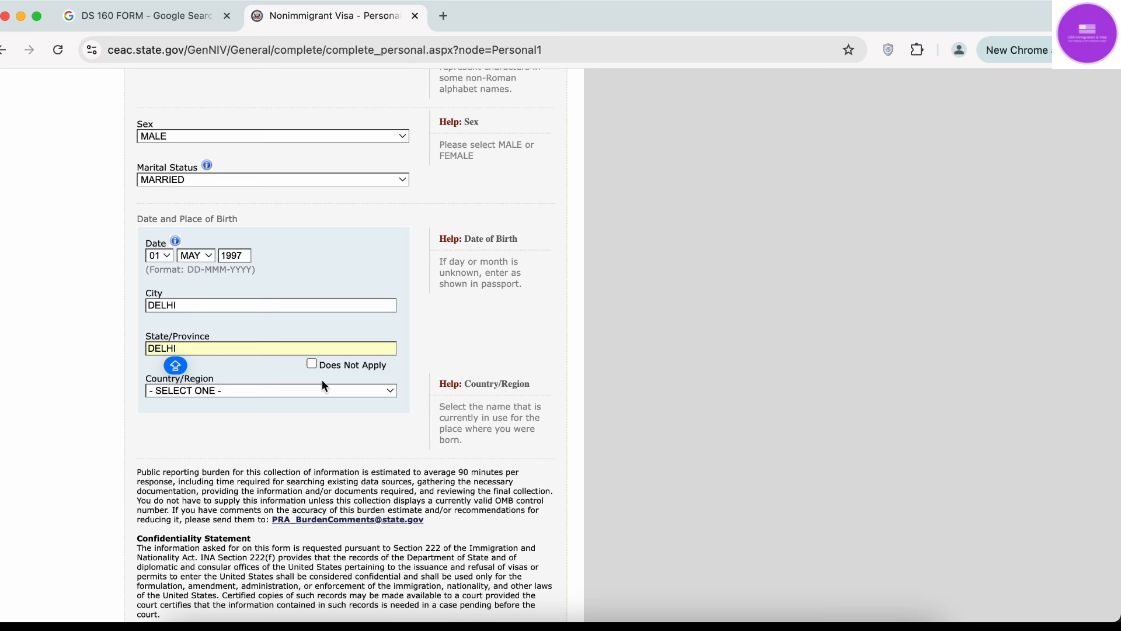
left_click(313, 364)
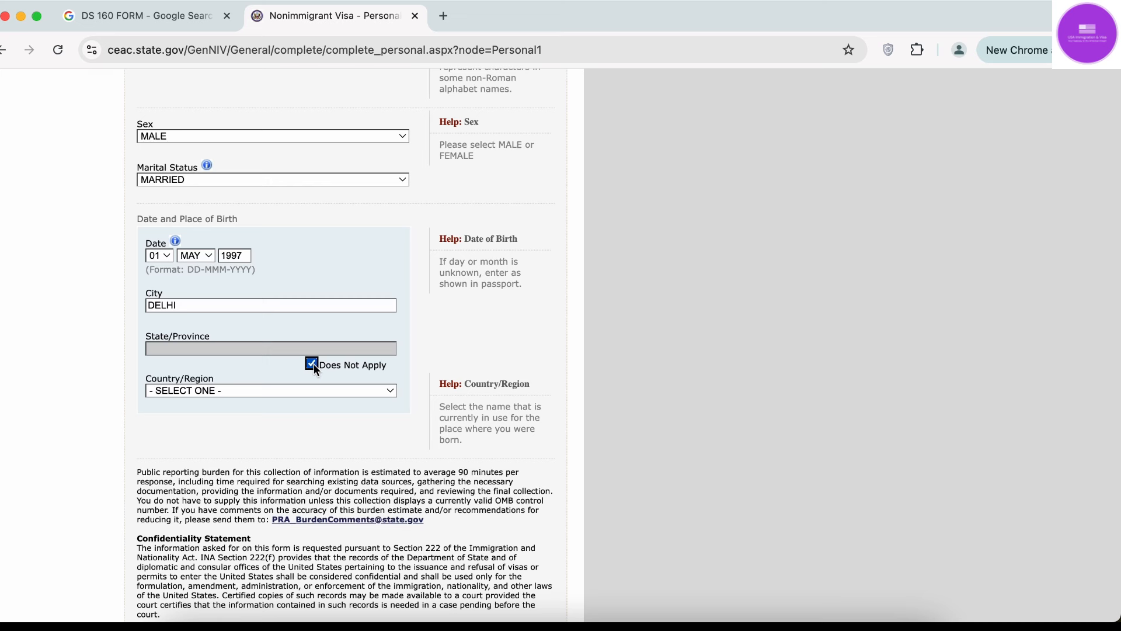
Replace Does Not Apply with DELHI as birth state and choose INDIA as birth country.
left_click(312, 363)
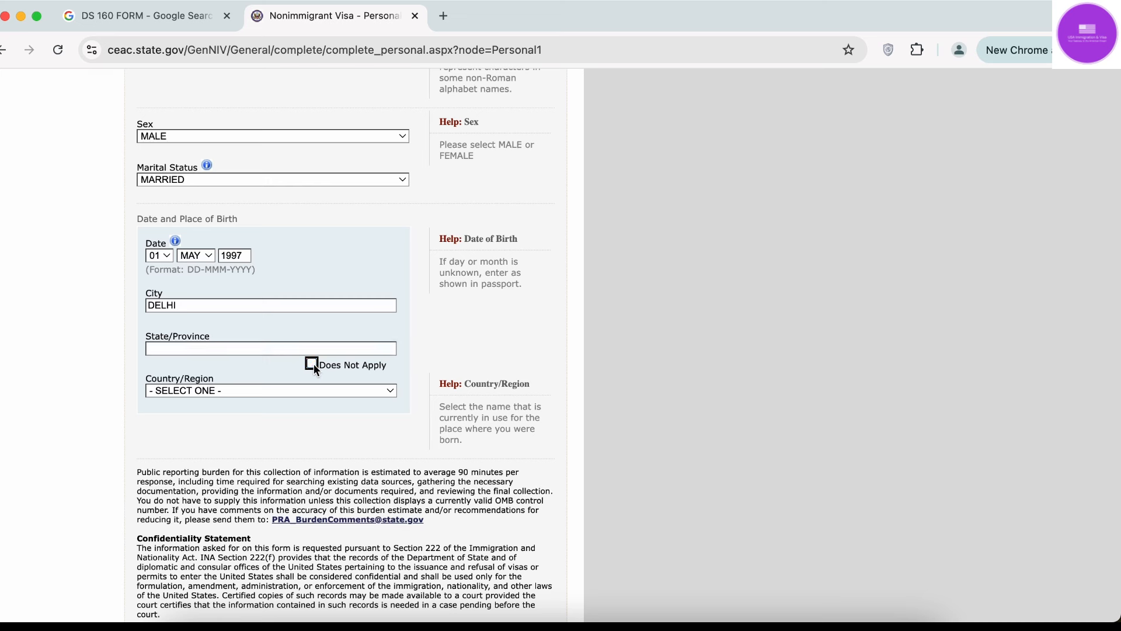
left_click(279, 351)
type("DELHI")
left_click(312, 389)
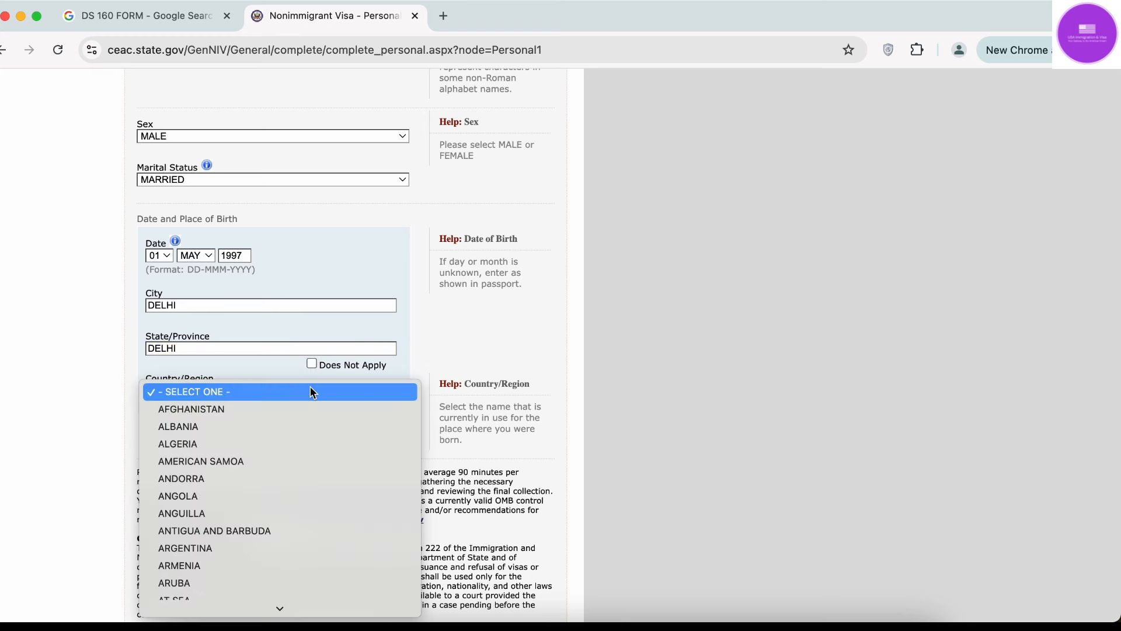
type("IN")
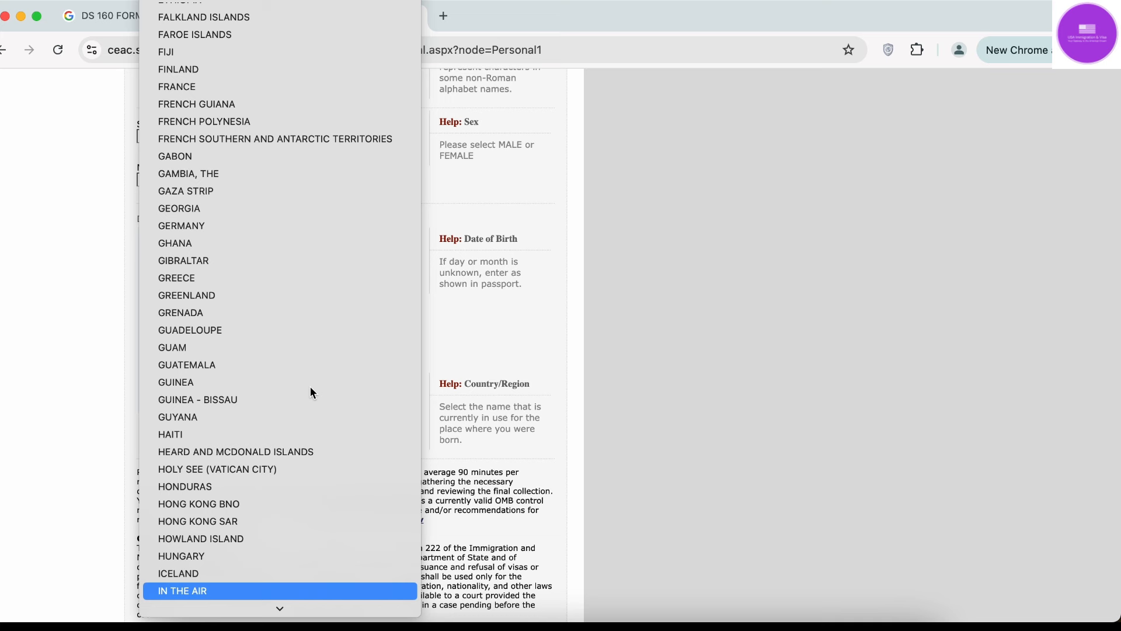
type("D")
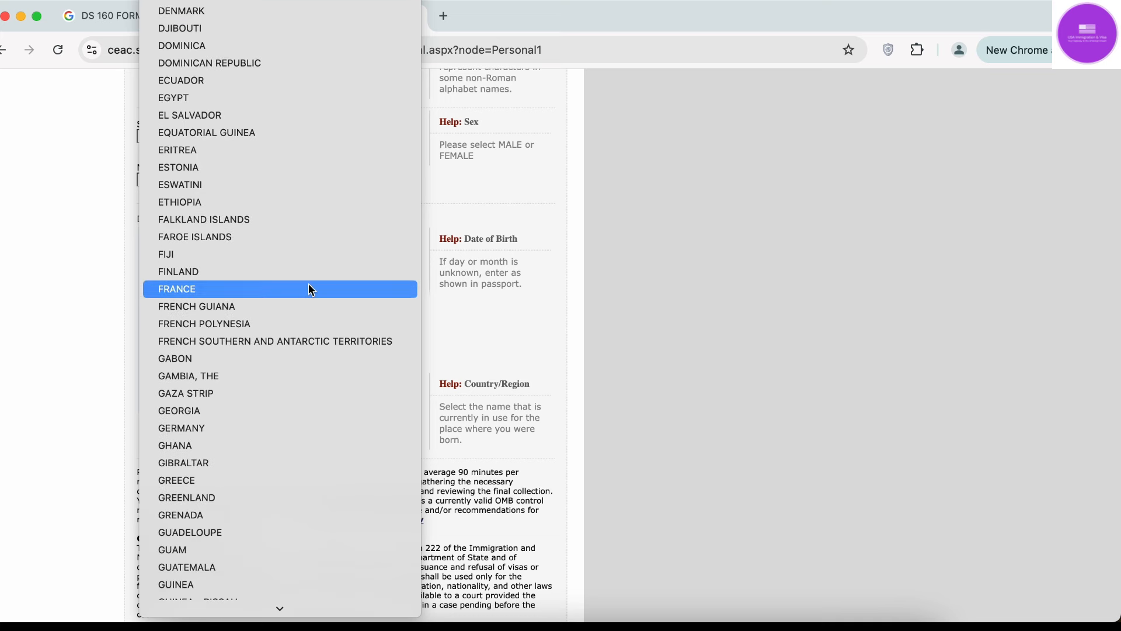
type("INDIA")
key("Return")
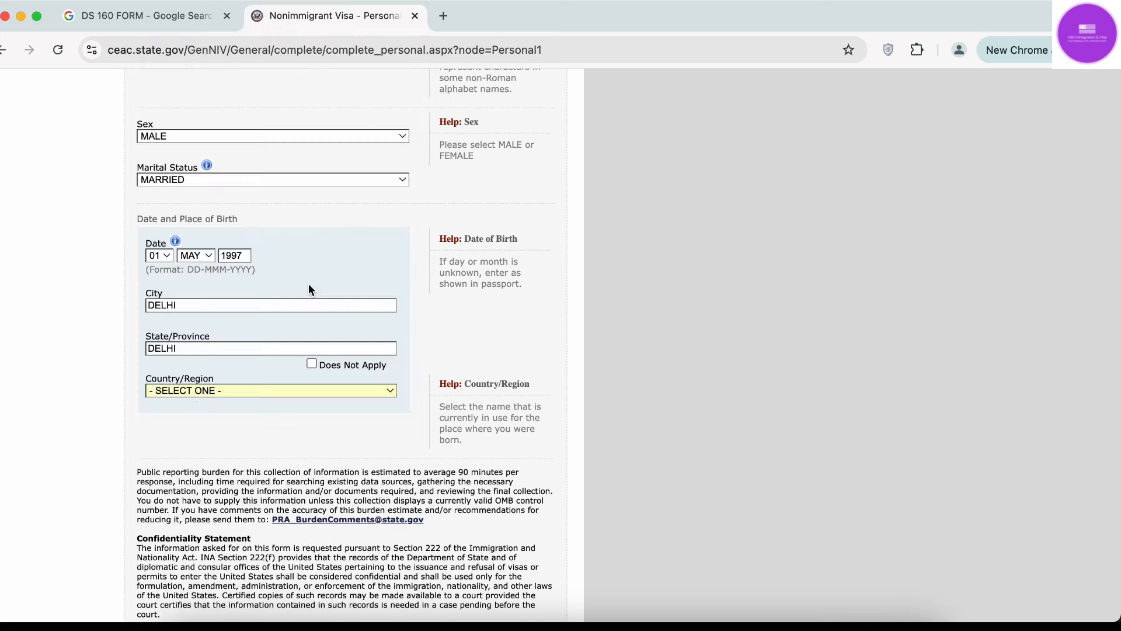
scroll(114, 423, "down", 3)
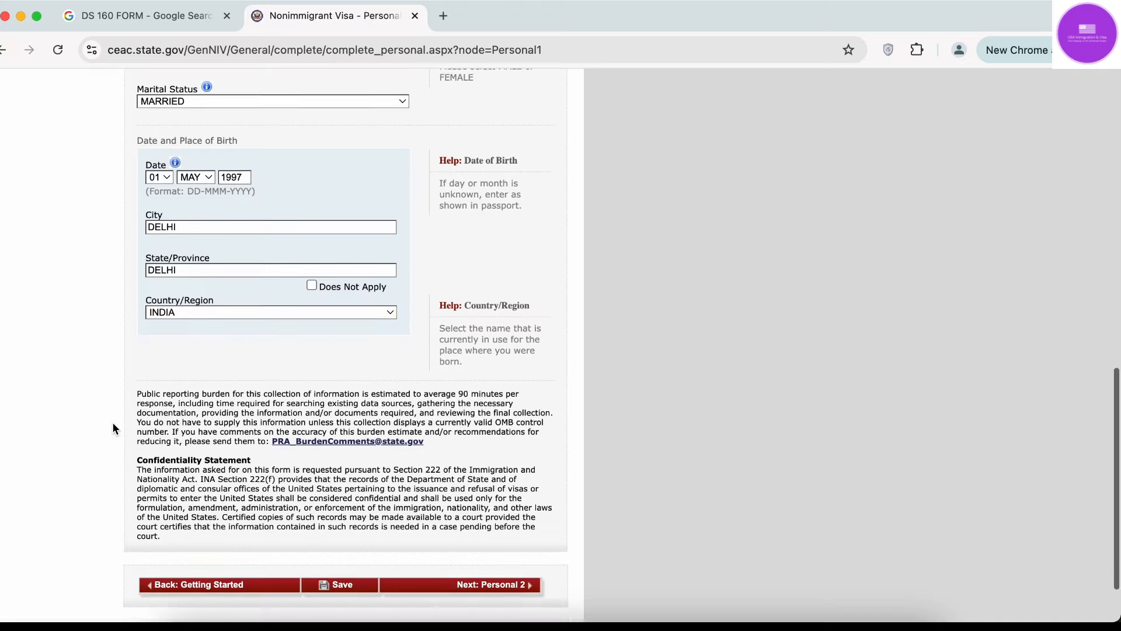
scroll(113, 423, "up", 10)
scroll(115, 428, "up", 5)
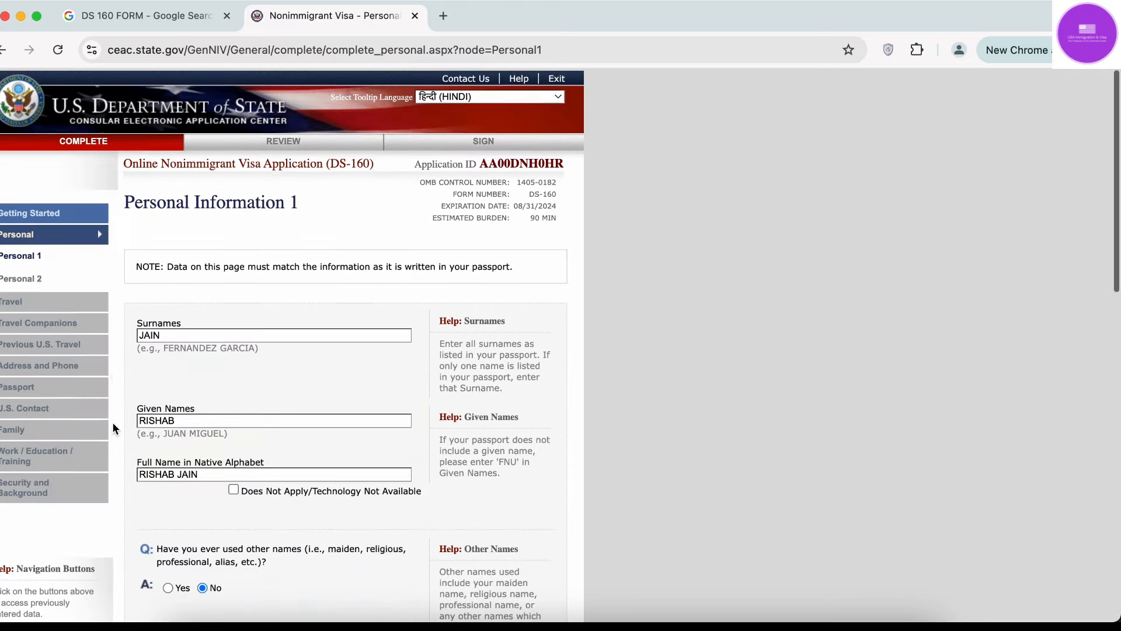
scroll(115, 429, "down", 2)
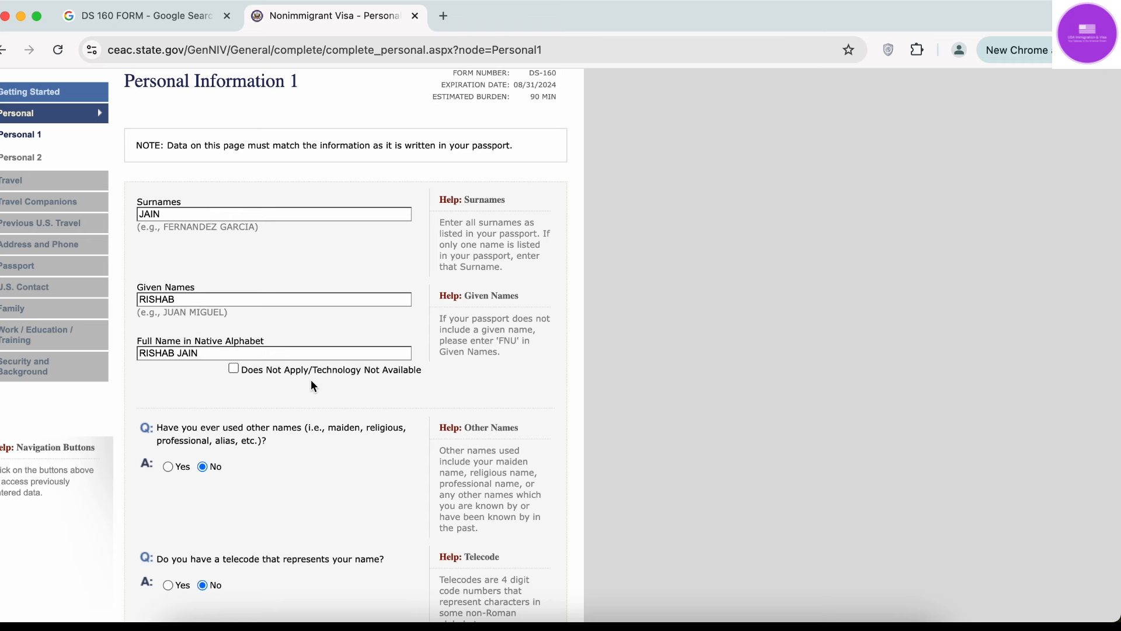
scroll(313, 385, "down", 2)
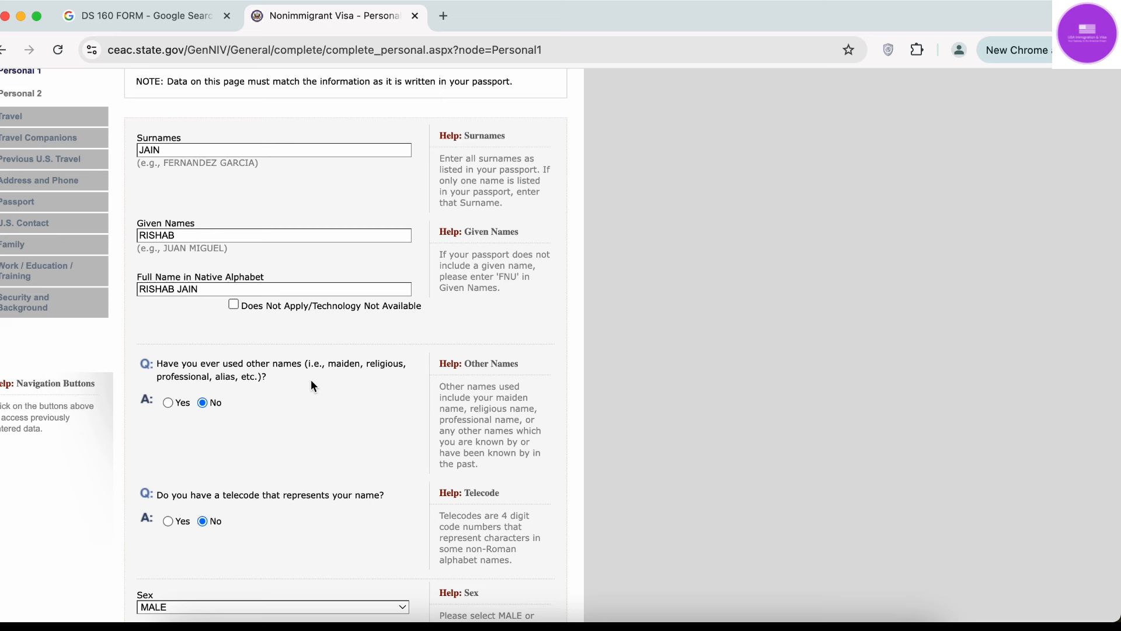
scroll(314, 386, "down", 2)
scroll(314, 386, "up", 4)
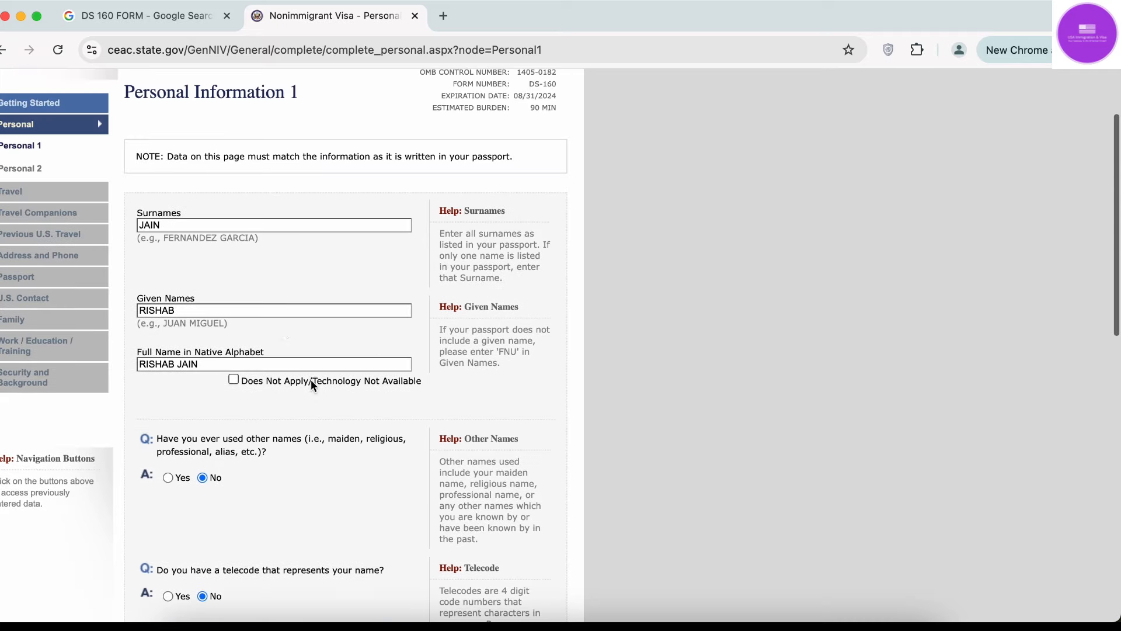
scroll(258, 317, "down", 3)
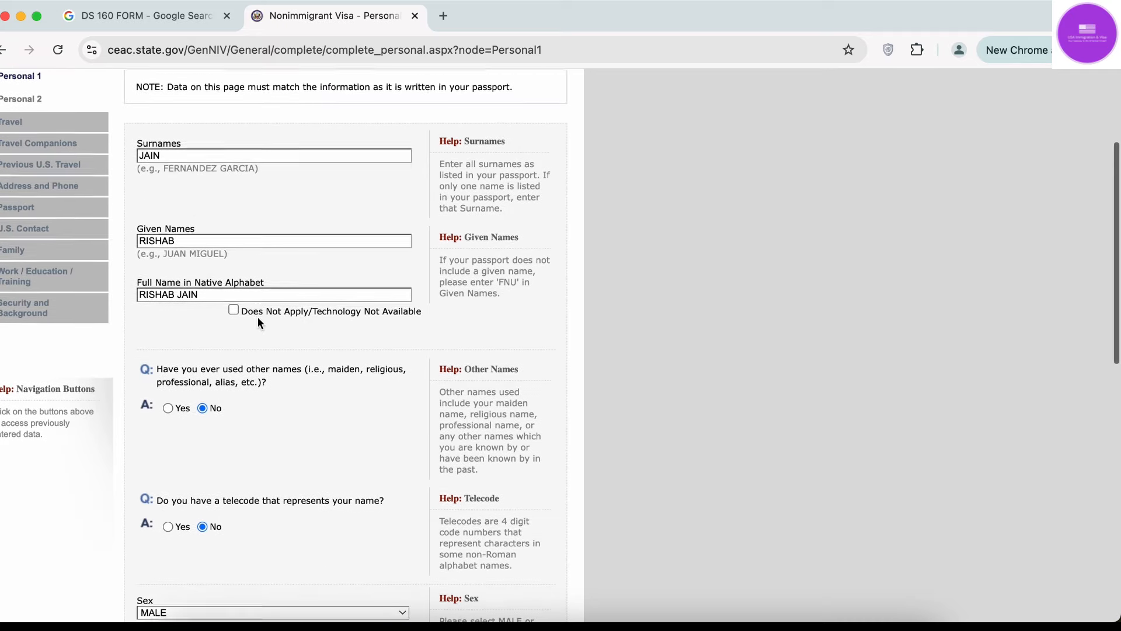
scroll(258, 322, "down", 6)
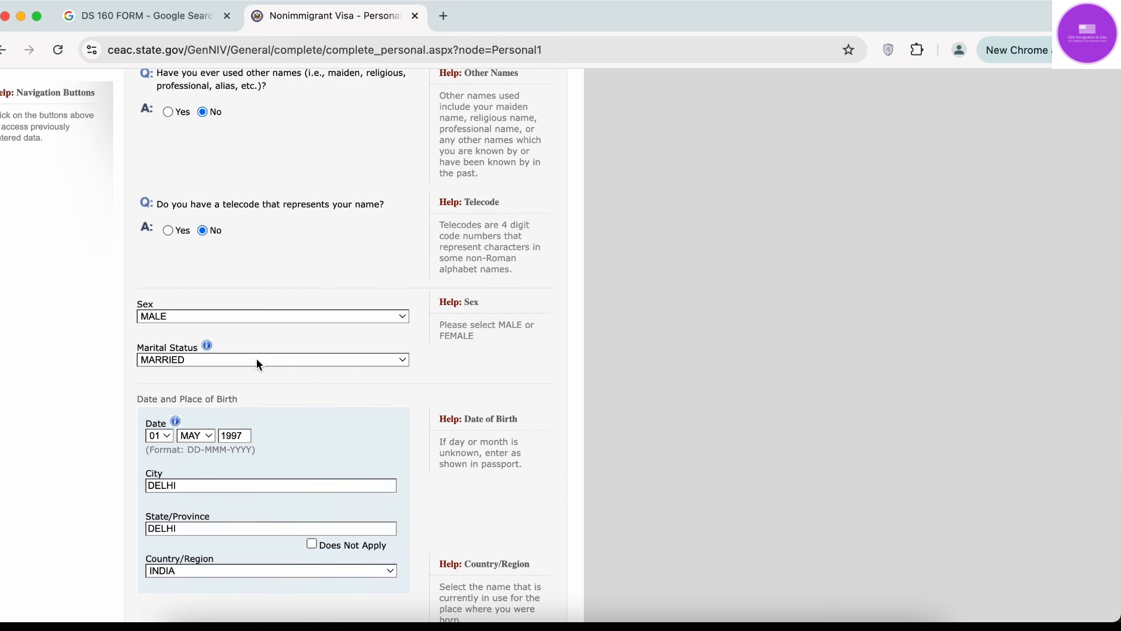
Change marital status from SINGLE back to MARRIED.
left_click(257, 359)
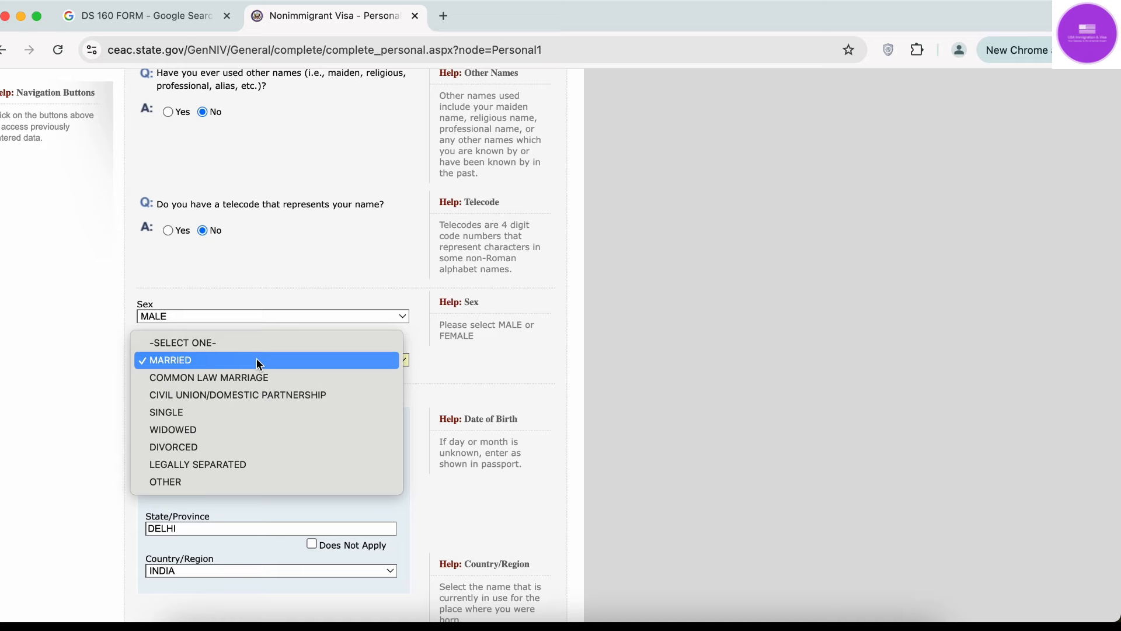
left_click(245, 412)
scroll(245, 413, "up", 6)
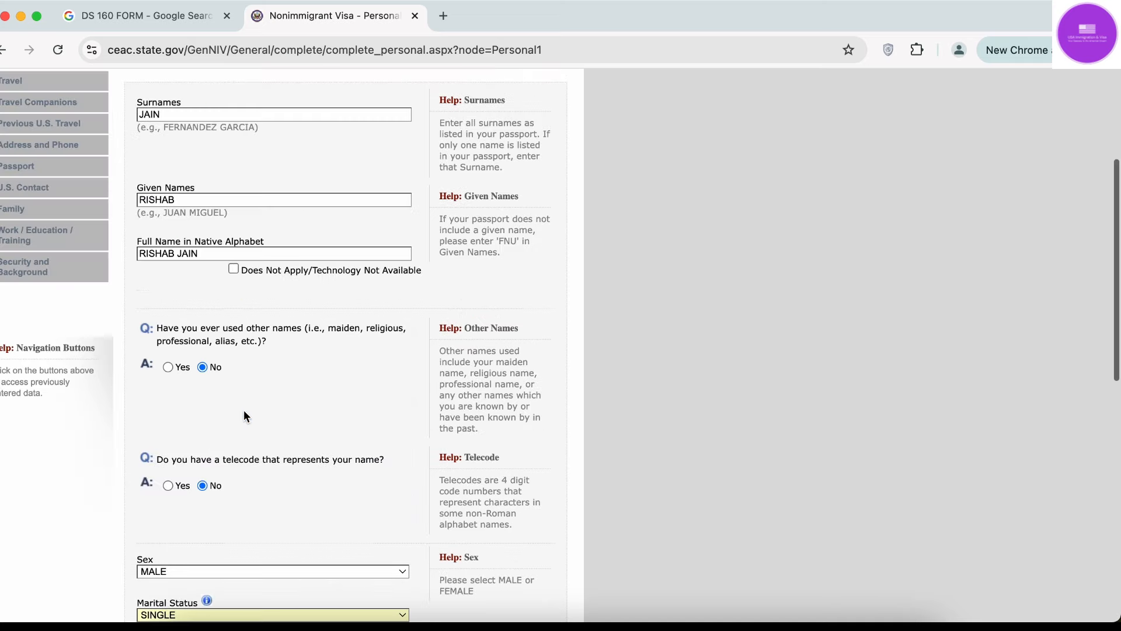
scroll(244, 416, "down", 10)
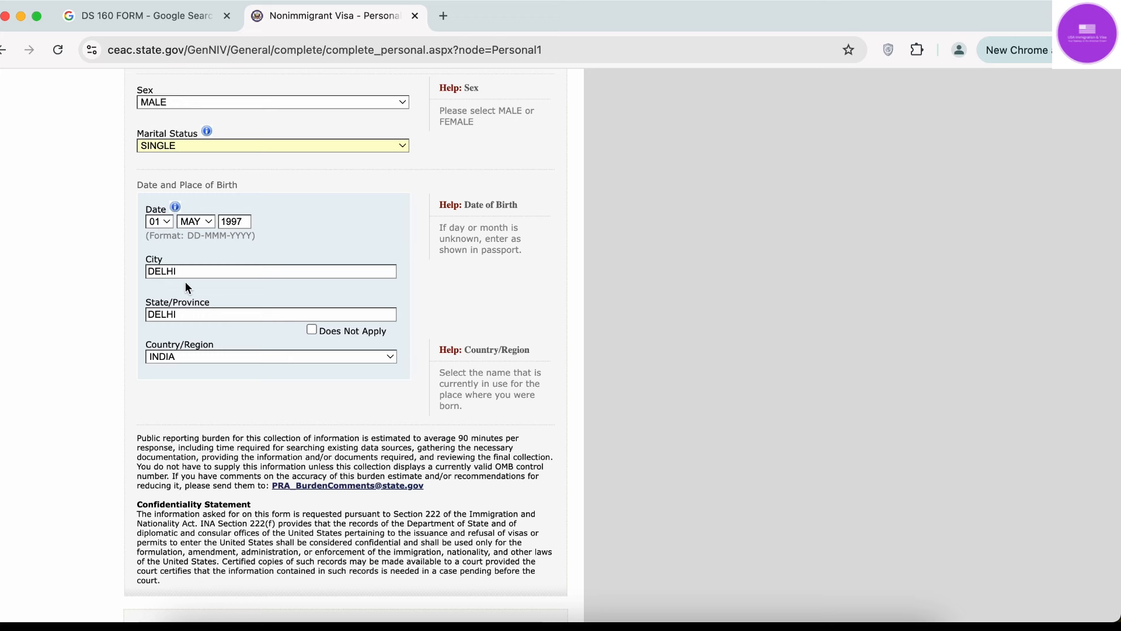
scroll(249, 381, "up", 2)
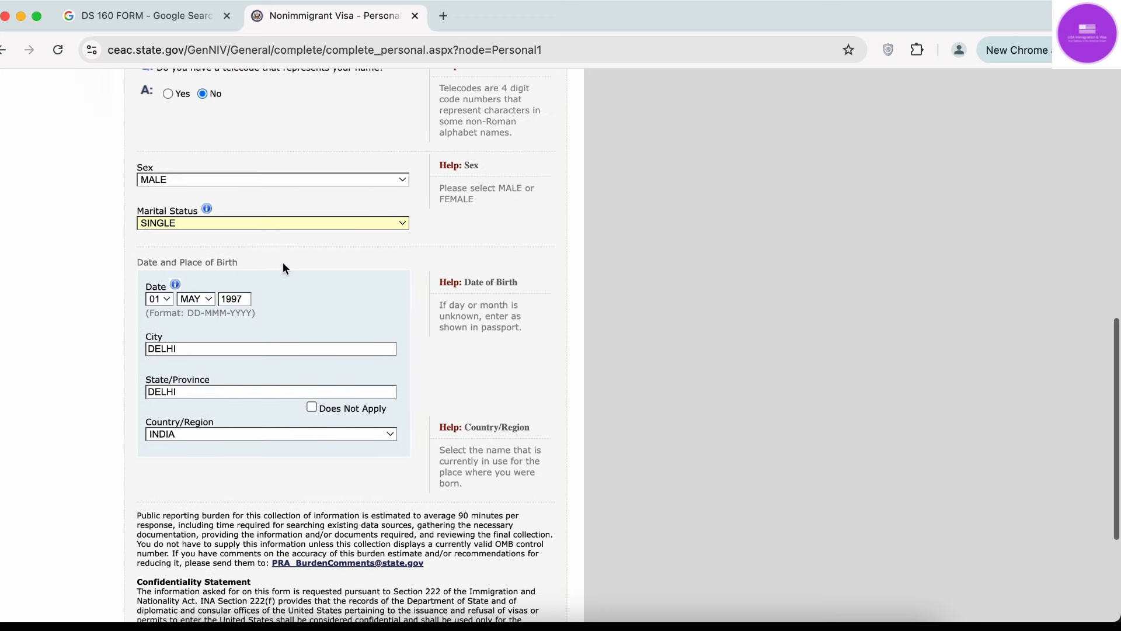
left_click(304, 222)
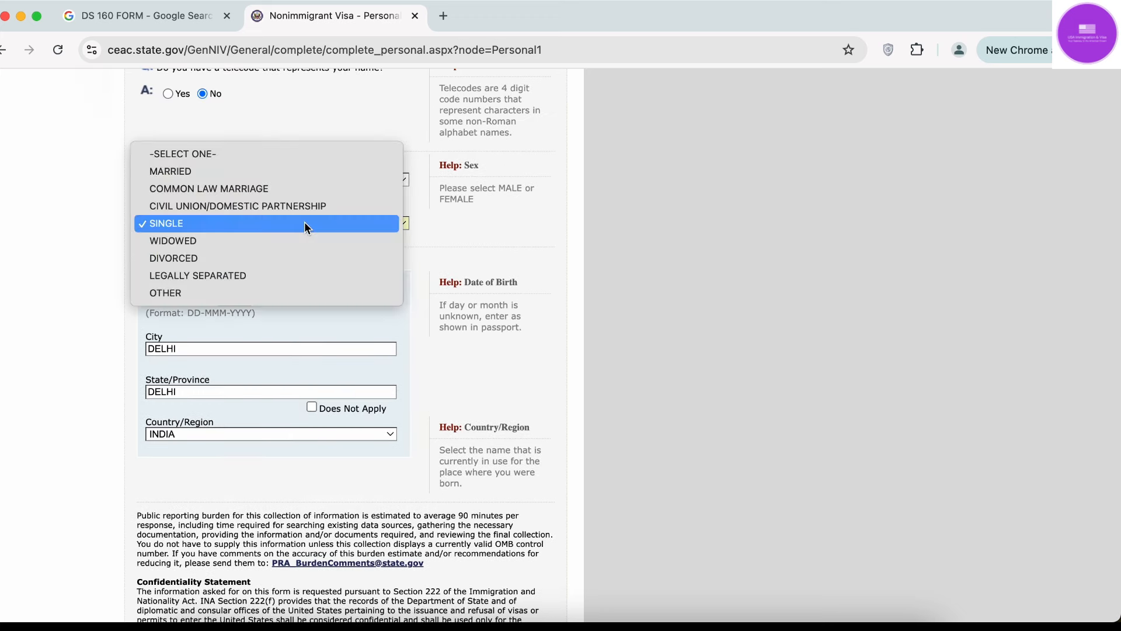
left_click(304, 169)
Save the Personal Information 1 page.
scroll(174, 387, "up", 8)
scroll(175, 395, "down", 7)
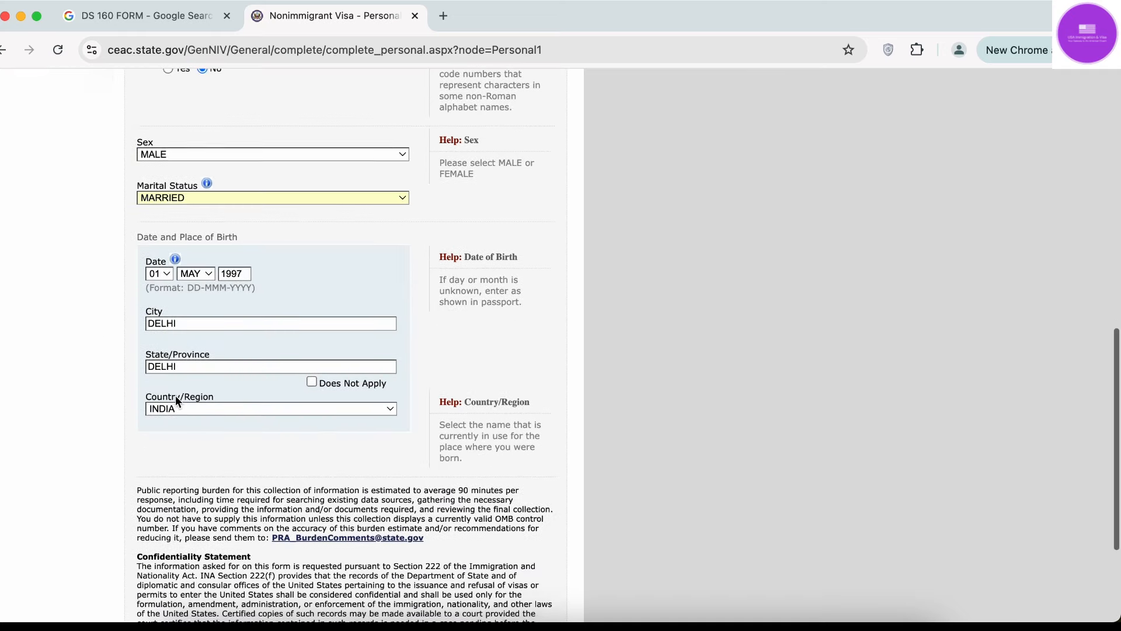
scroll(255, 471, "up", 8)
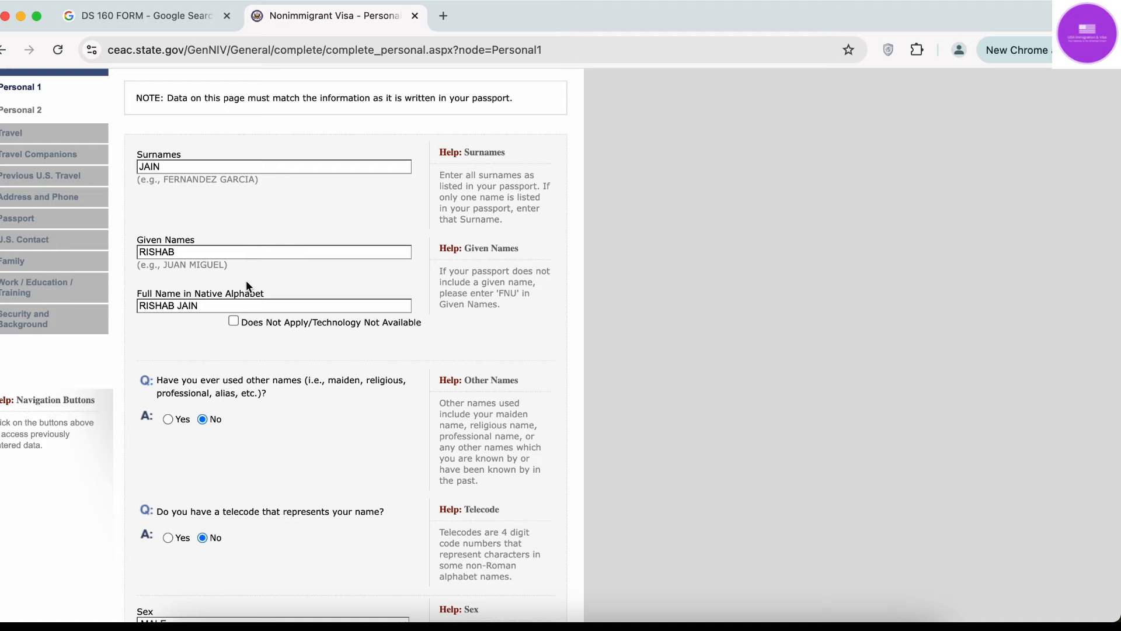
scroll(247, 284, "down", 10)
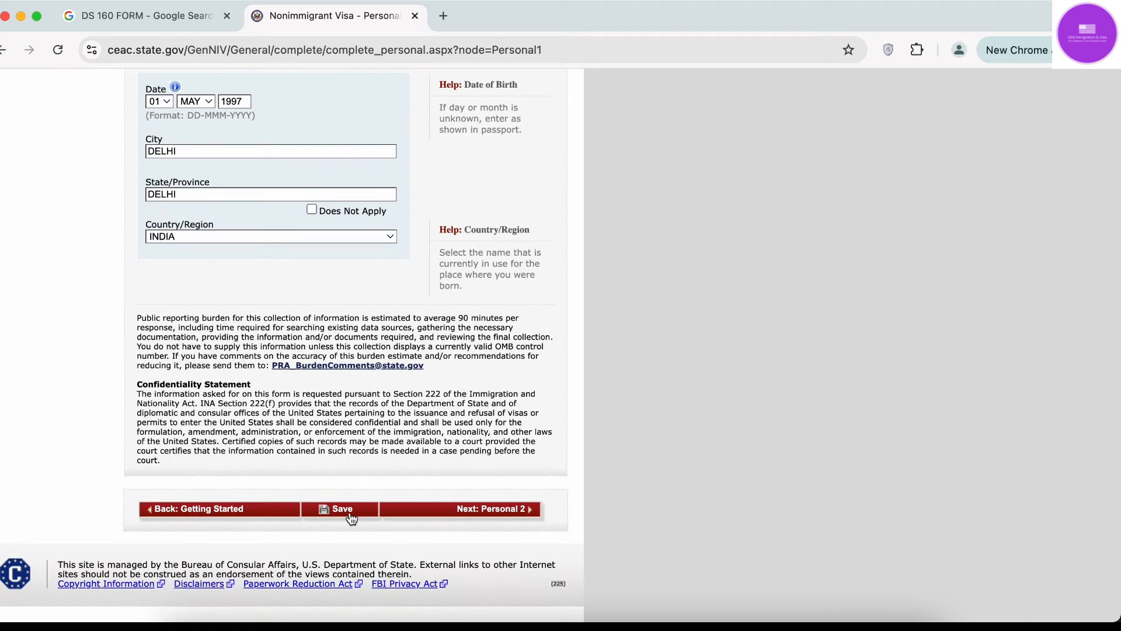
left_click(348, 517)
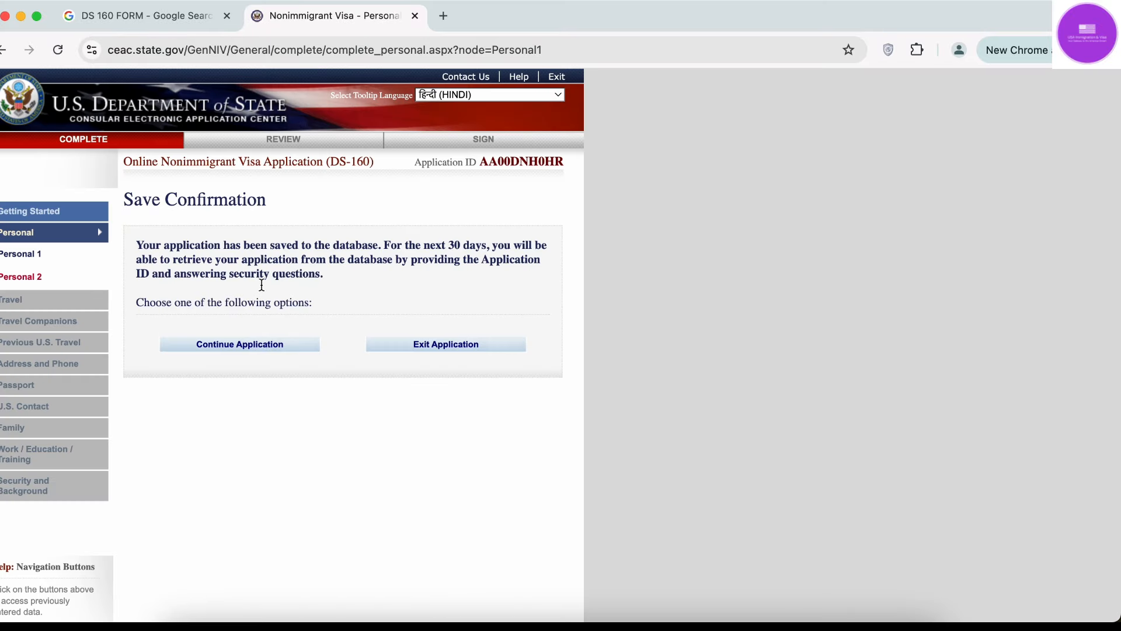
Continue the application from the Save Confirmation page, returning to Personal Information 1.
mouse_move(305, 250)
left_click(266, 349)
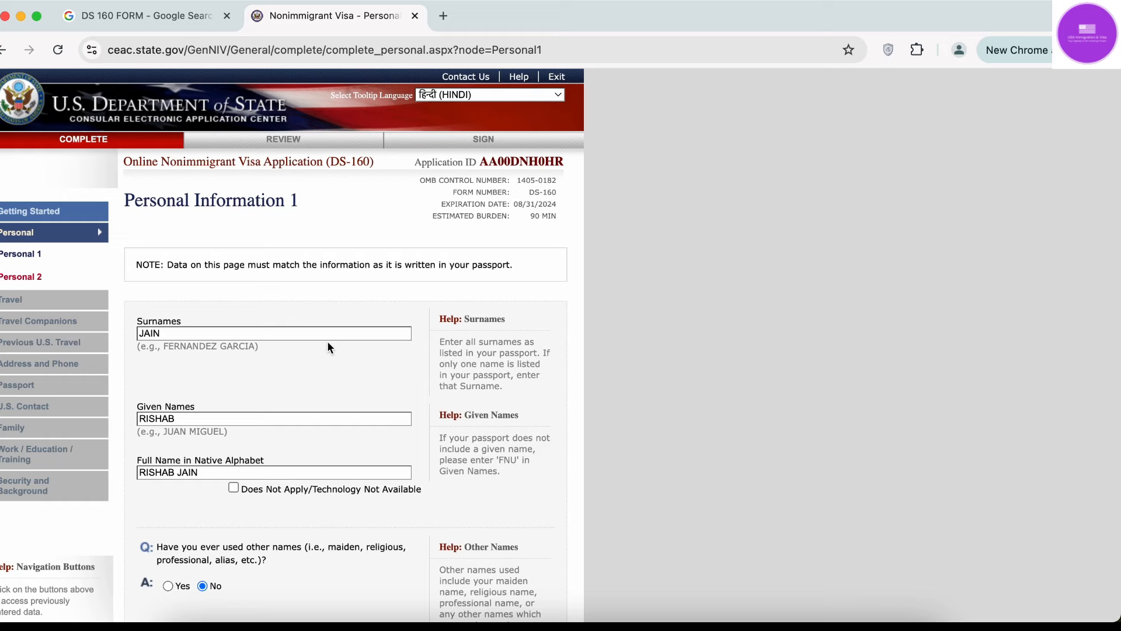
Advance from the completed Personal Information 1 page to Personal Information 2.
scroll(327, 341, "down", 15)
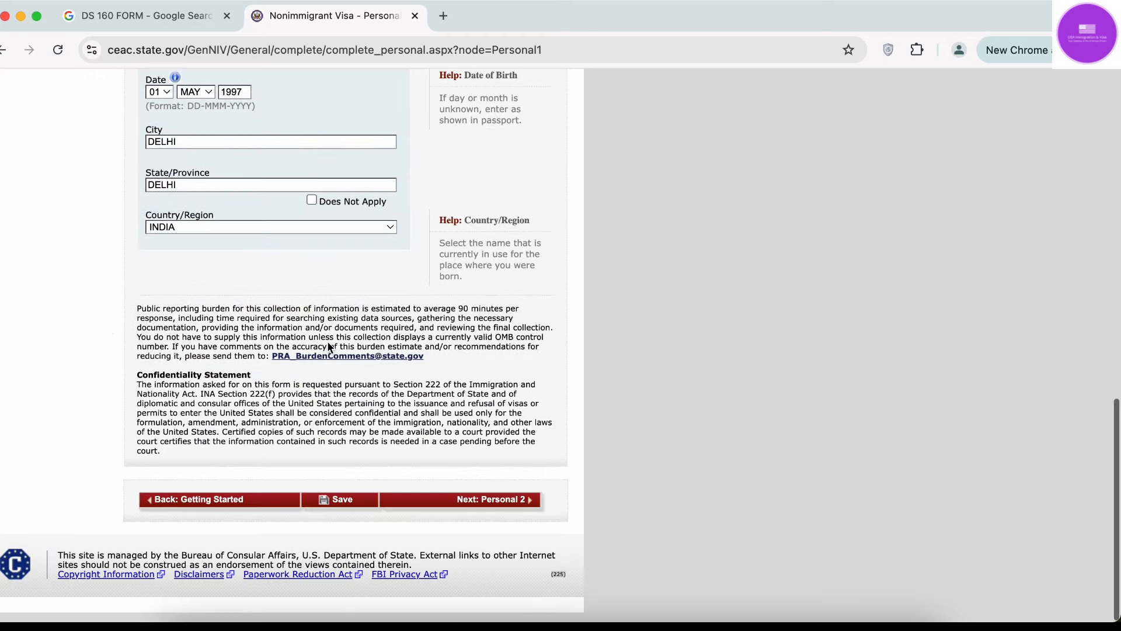
left_click(494, 513)
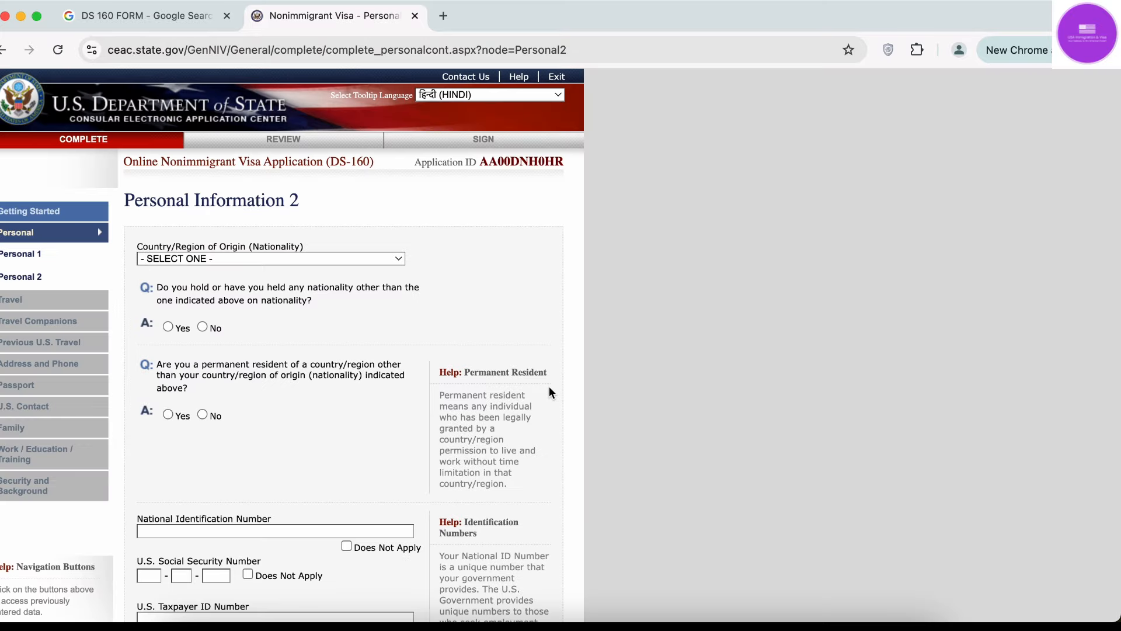
Choose INDIA as the Country/Region of Origin (Nationality).
left_click(221, 258)
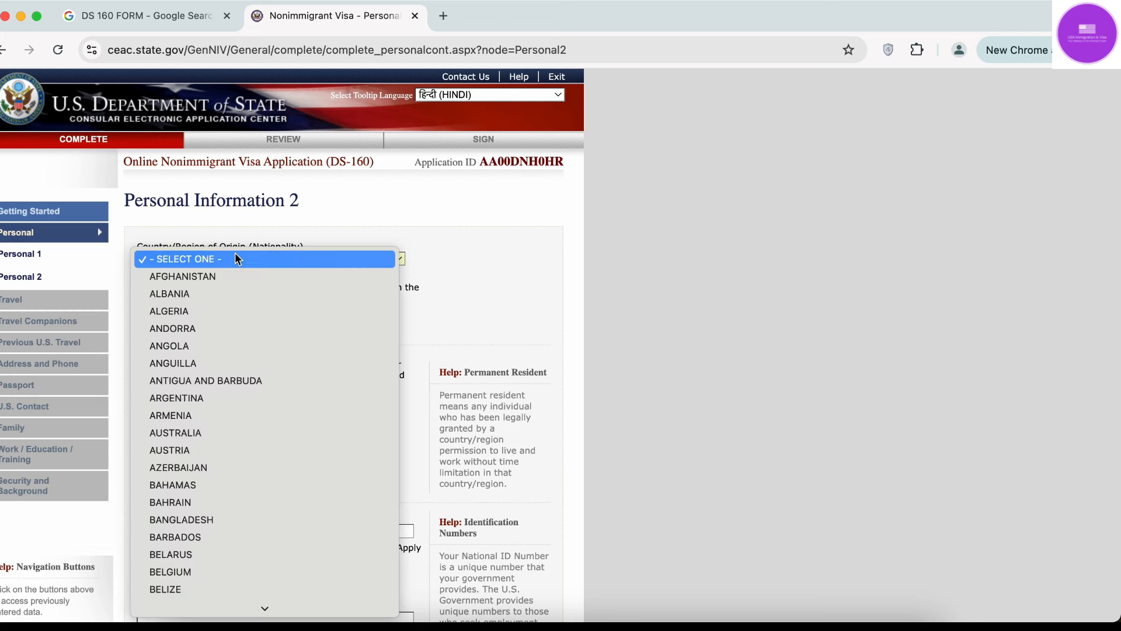
left_click(421, 225)
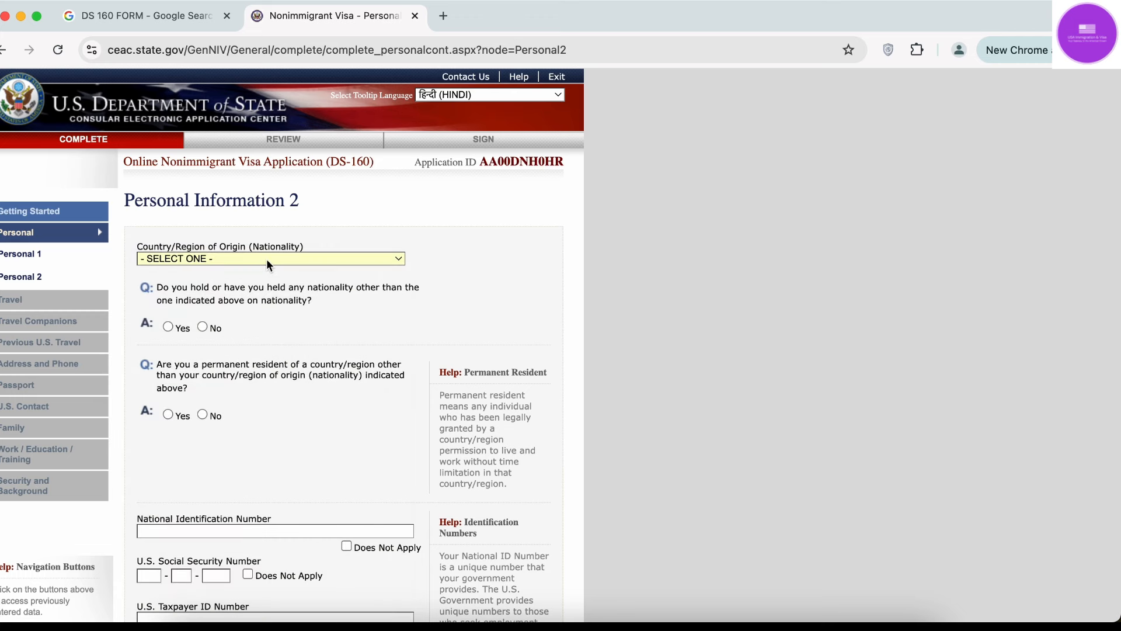
left_click(283, 257)
type("india")
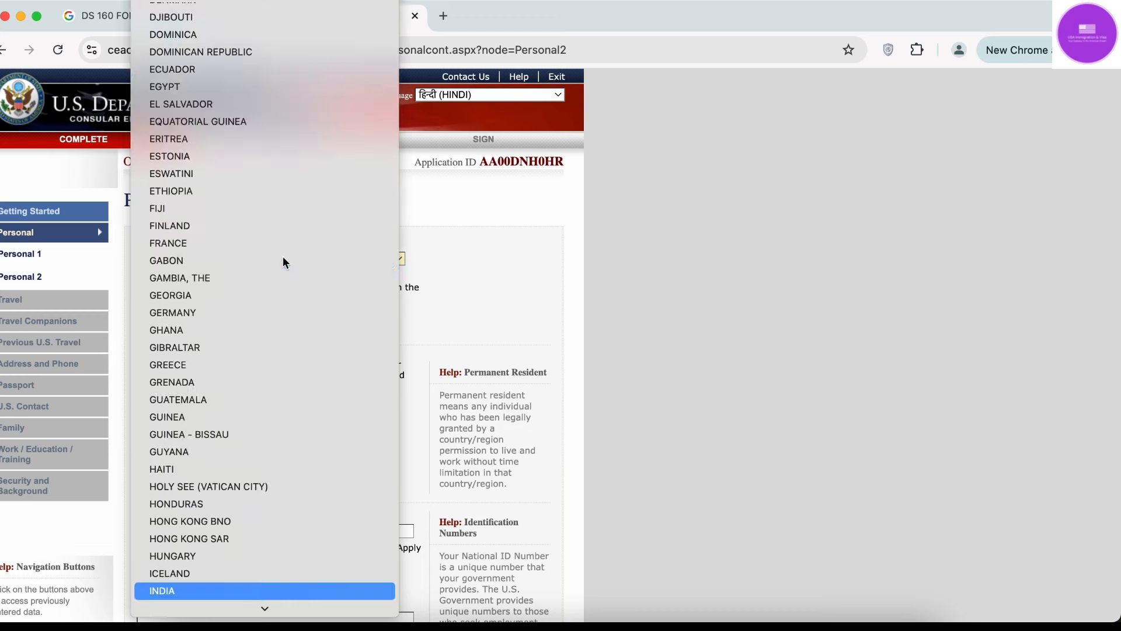
key("Return")
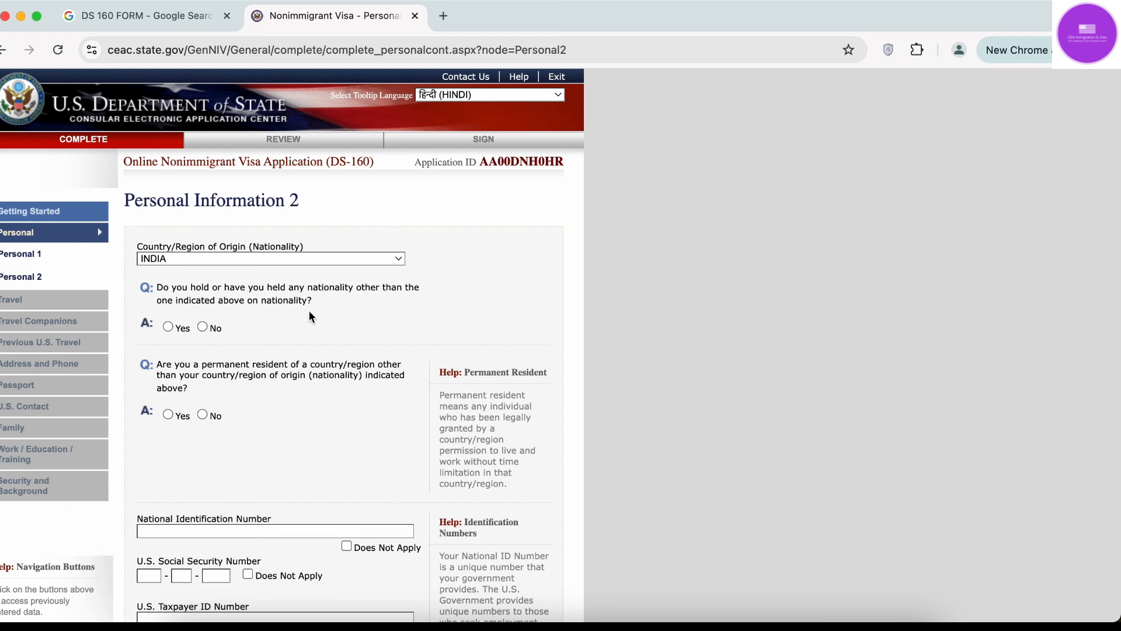
Explore the Yes answer for other nationality, its passport question and an Add Another entry.
left_click(167, 327)
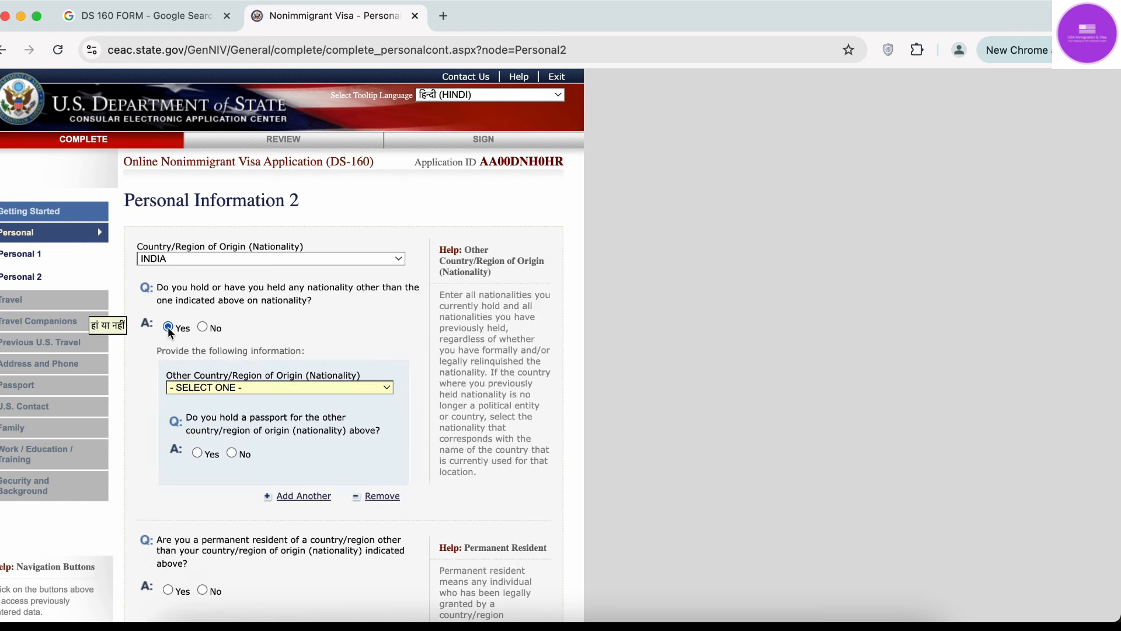
left_click(222, 388)
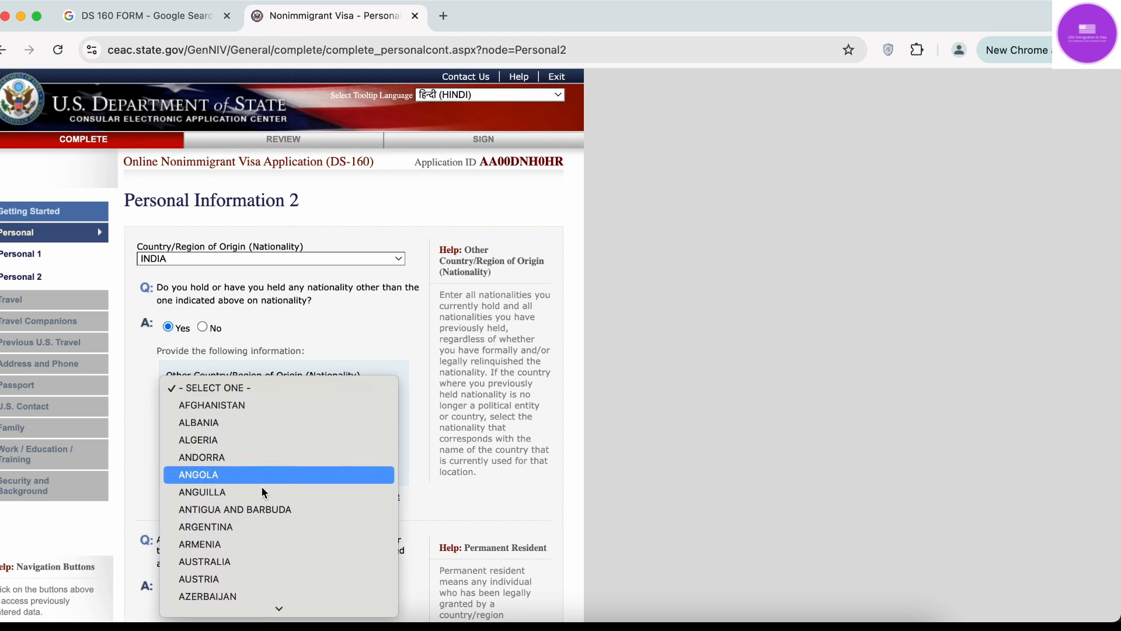
left_click(369, 336)
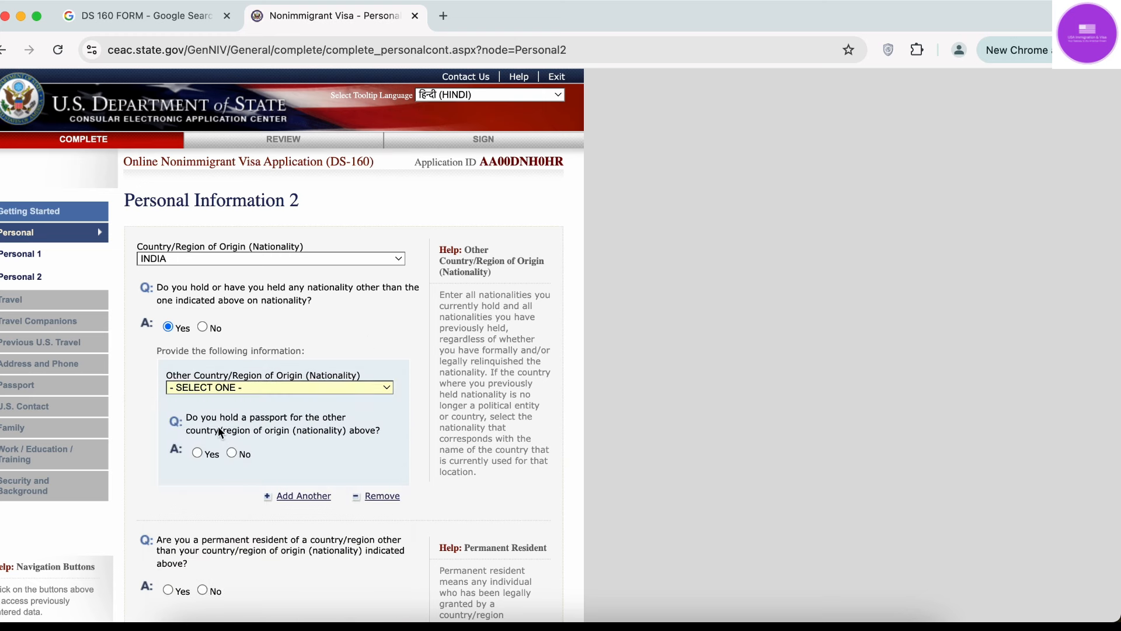
left_click(198, 453)
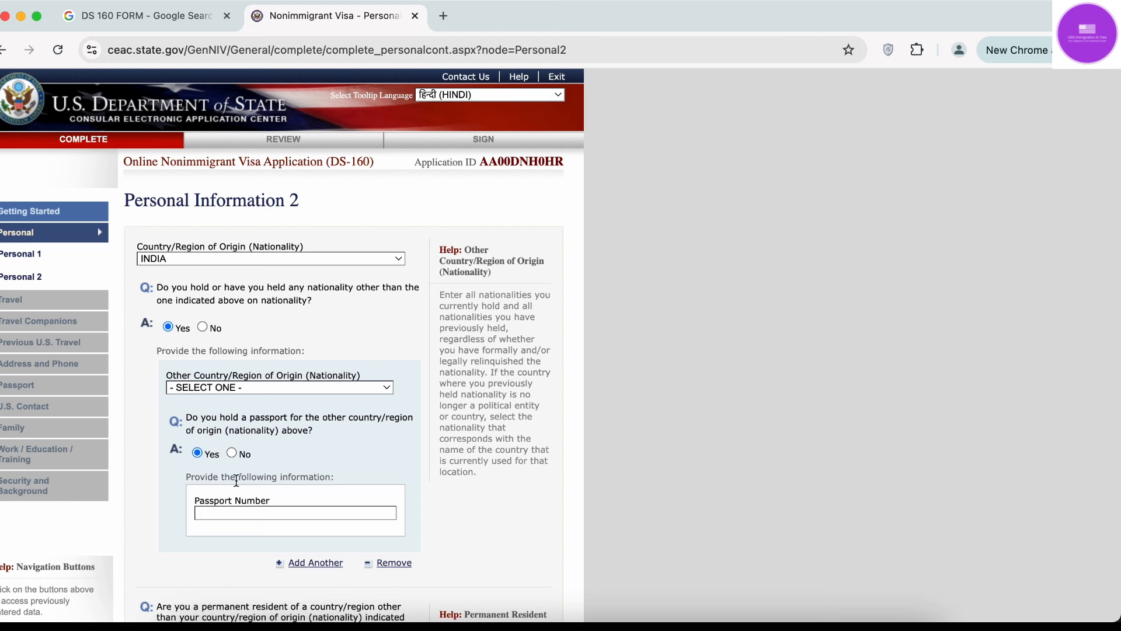
scroll(315, 509, "down", 2)
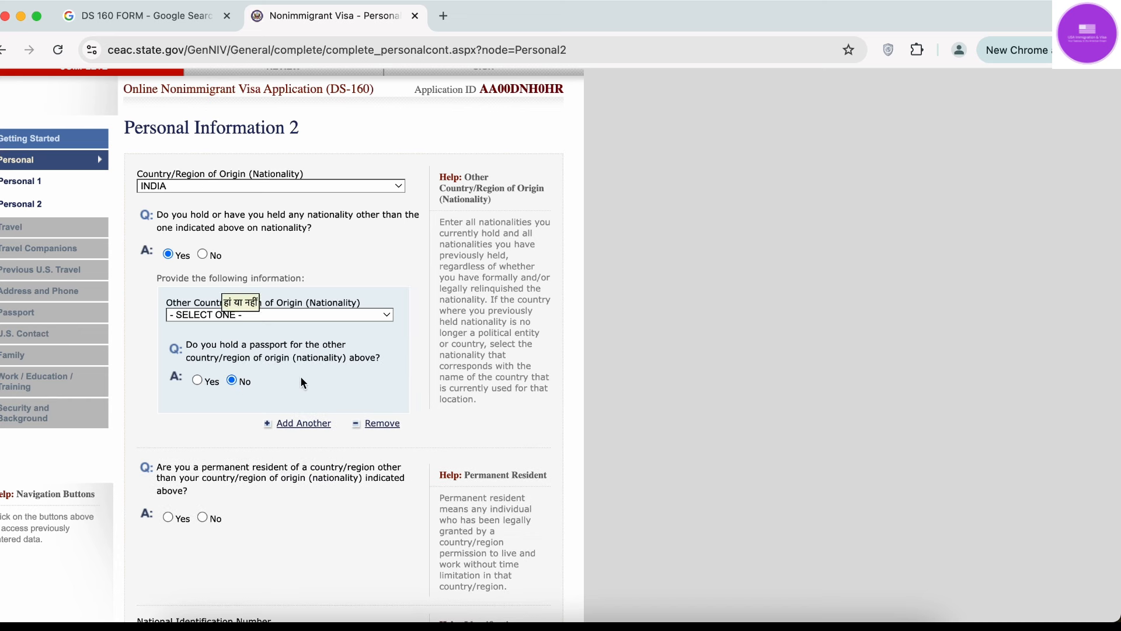
left_click(304, 424)
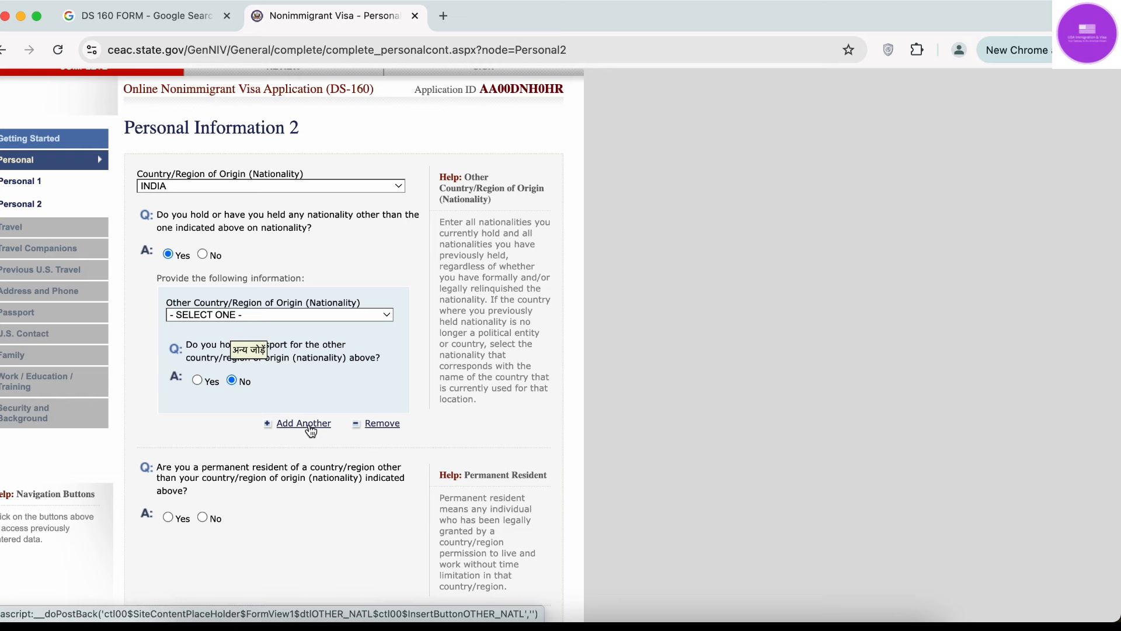
scroll(302, 506, "down", 5)
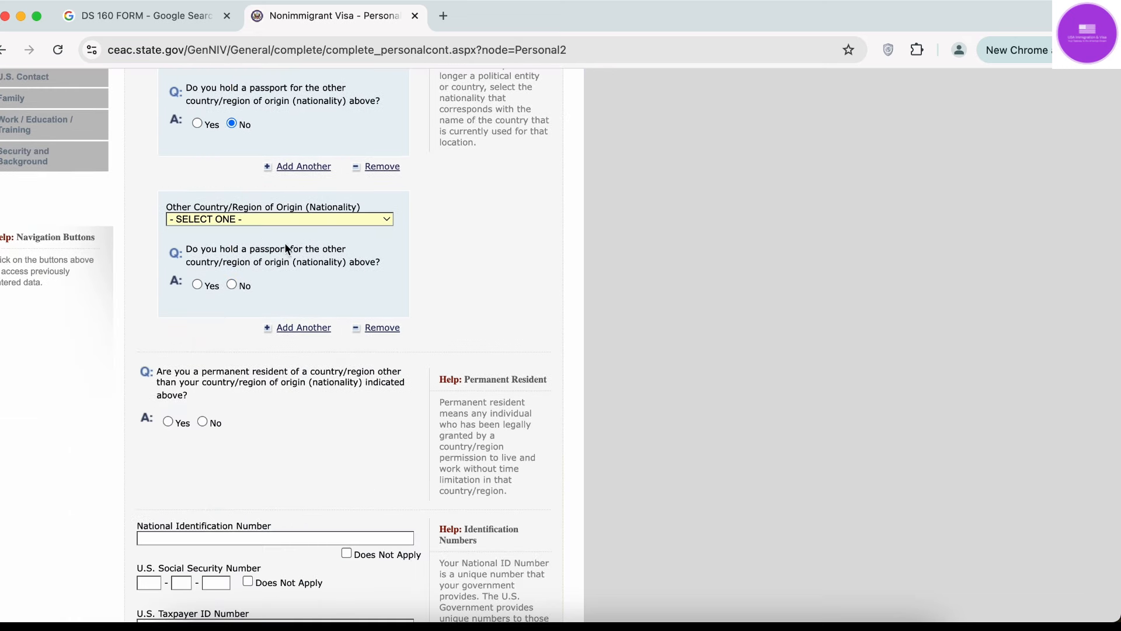
scroll(282, 283, "up", 6)
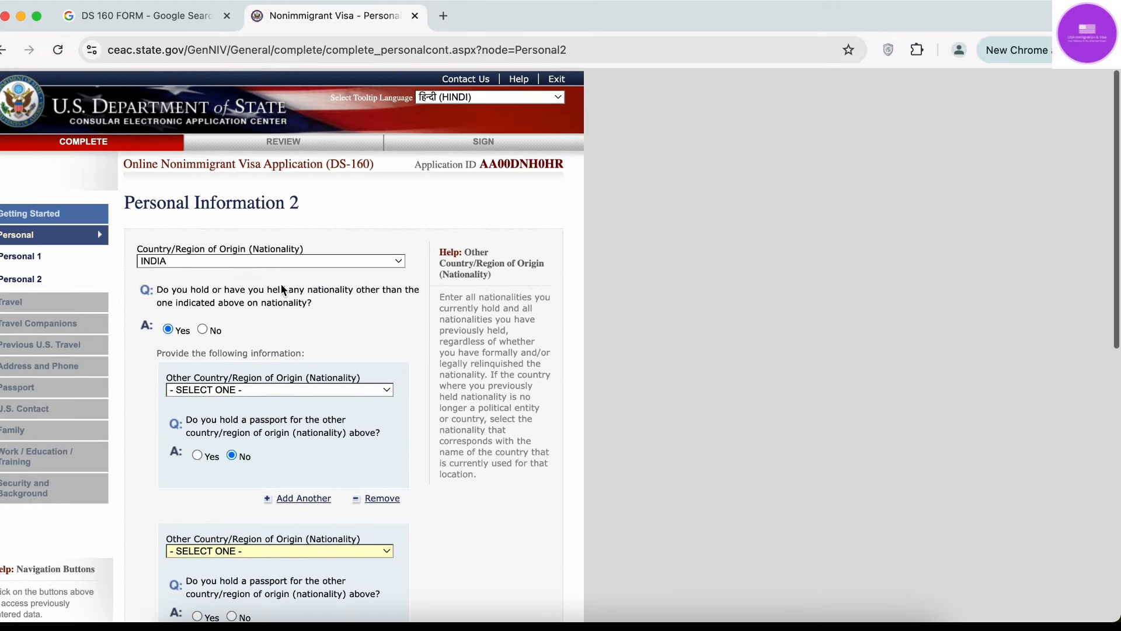
Answer No to holding another nationality and No to permanent residency elsewhere.
left_click(203, 326)
scroll(300, 342, "down", 3)
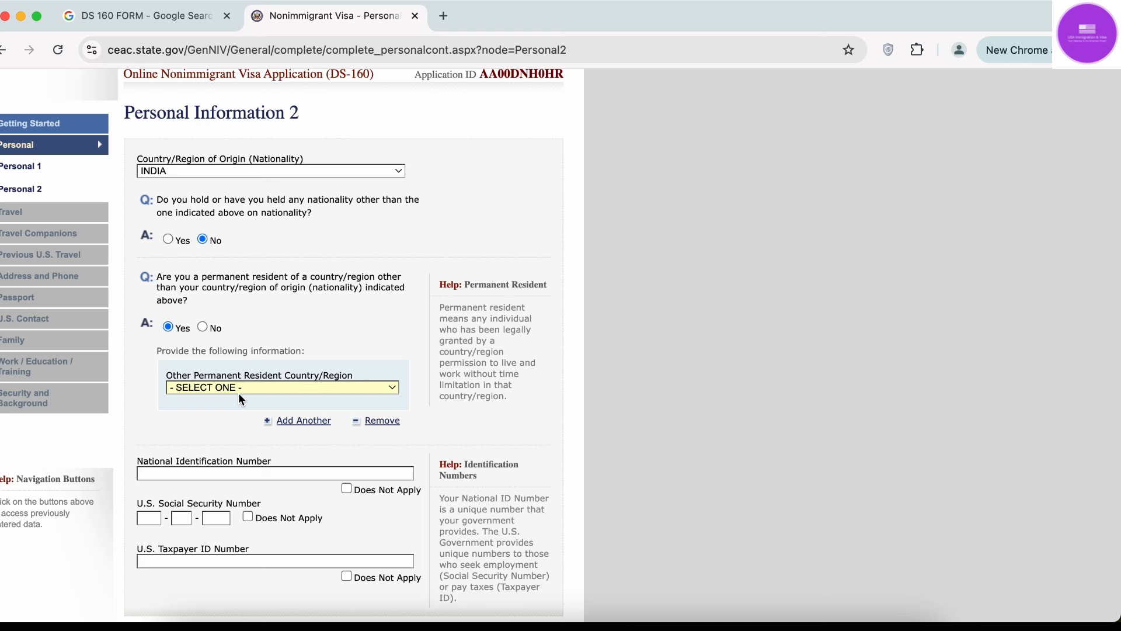
left_click(202, 326)
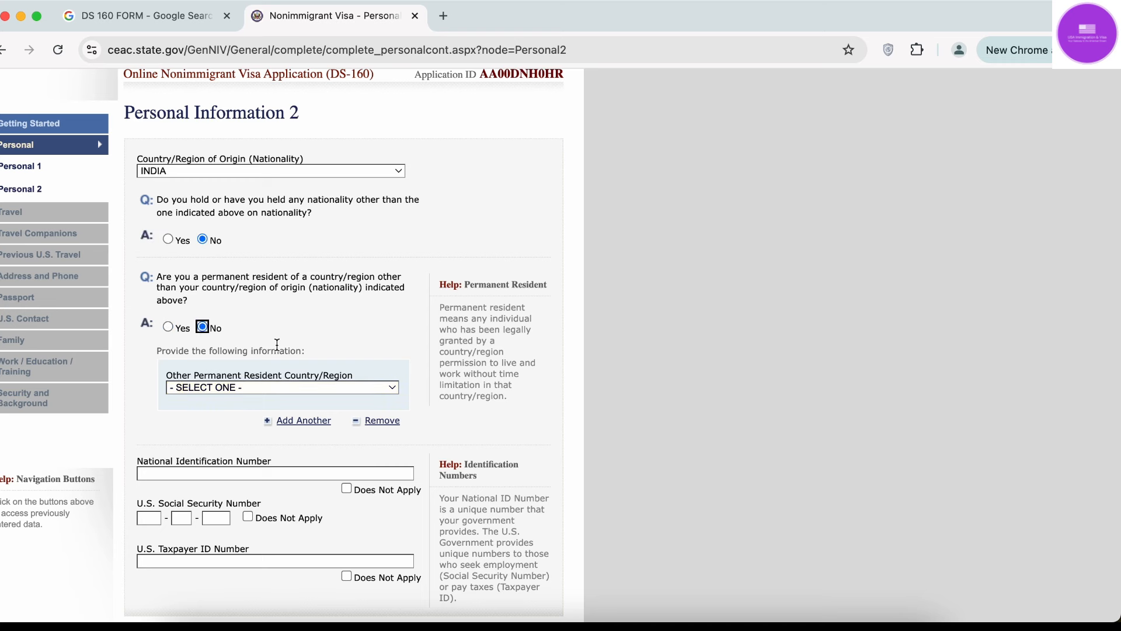
scroll(276, 343, "down", 3)
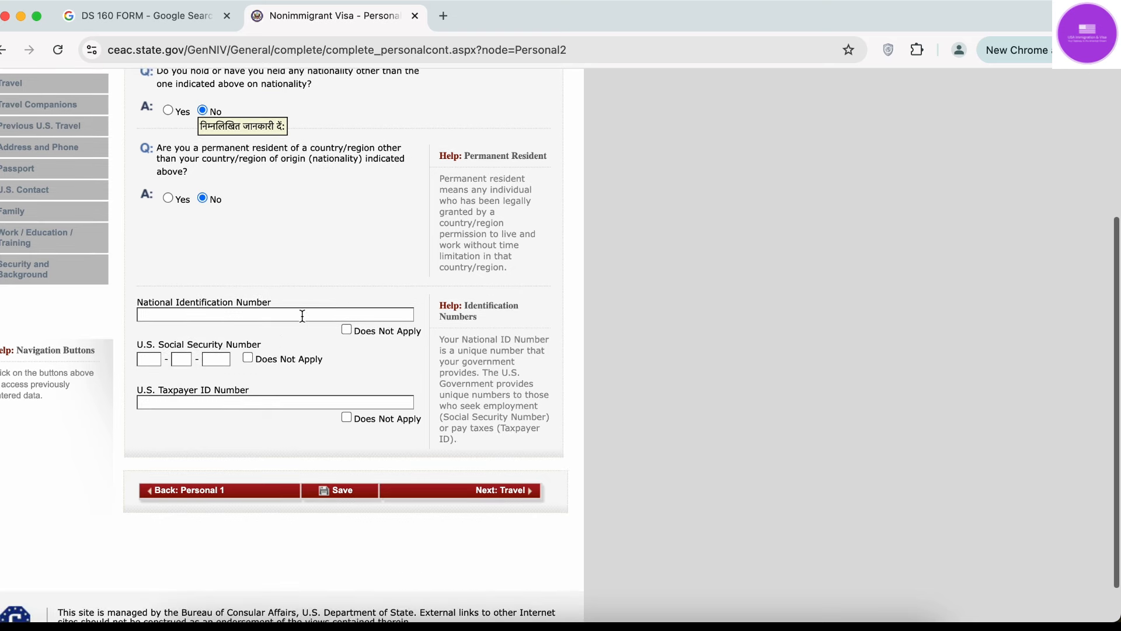
Enter the applicant's national identification number.
left_click(255, 317)
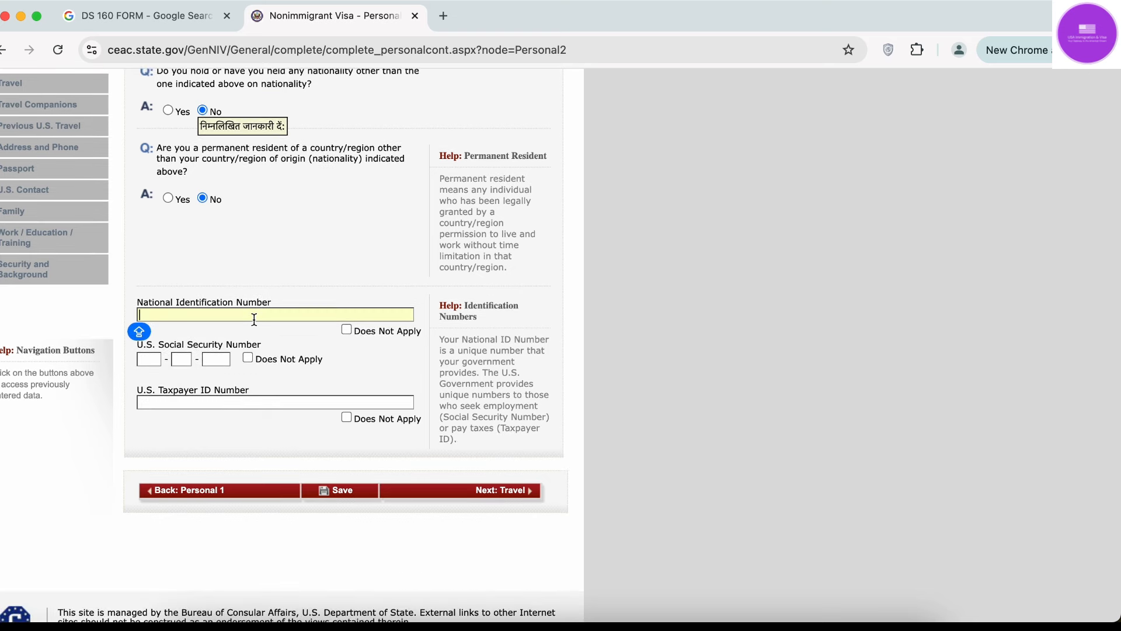
type("Y123")
key("Caps_Lock")
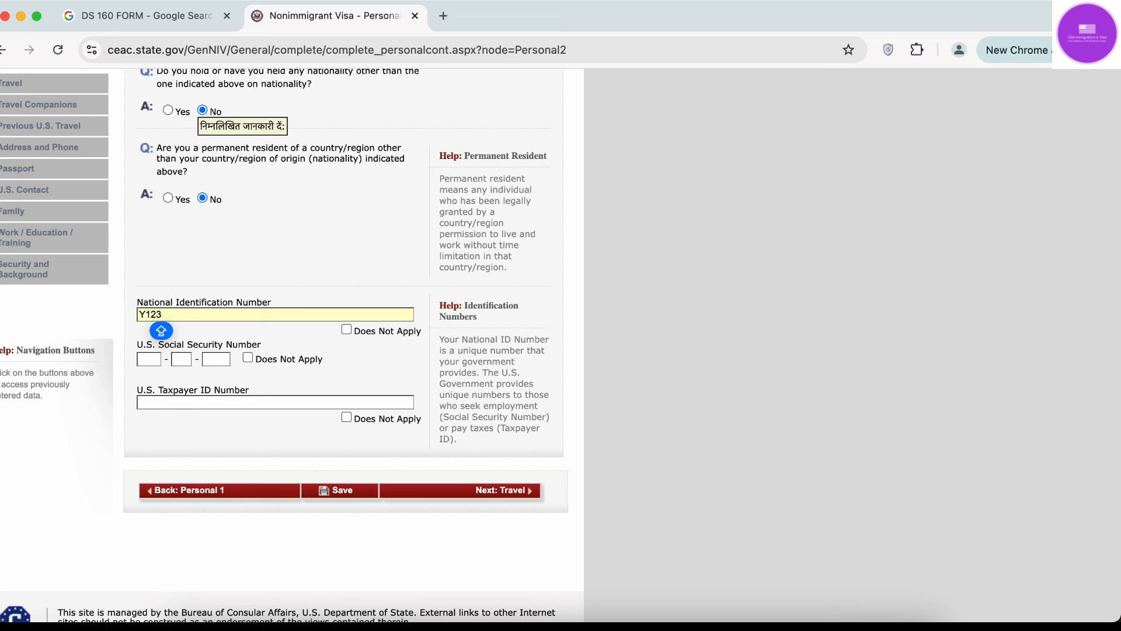
type("456")
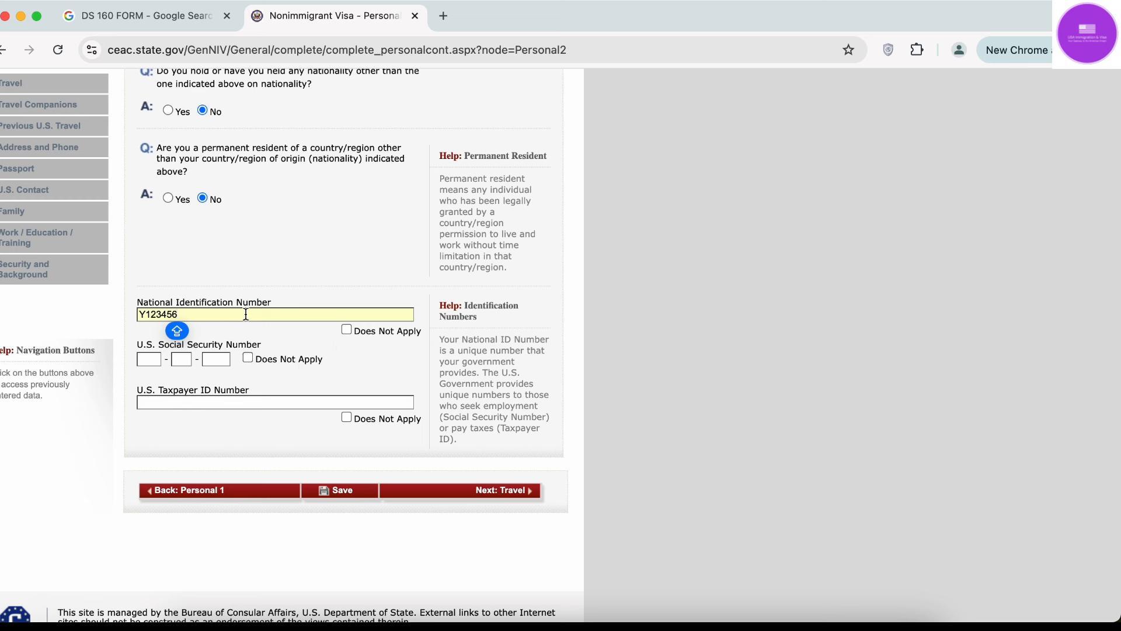
Toggle Does Not Apply on and off for the national ID, then retype the number.
left_click(345, 329)
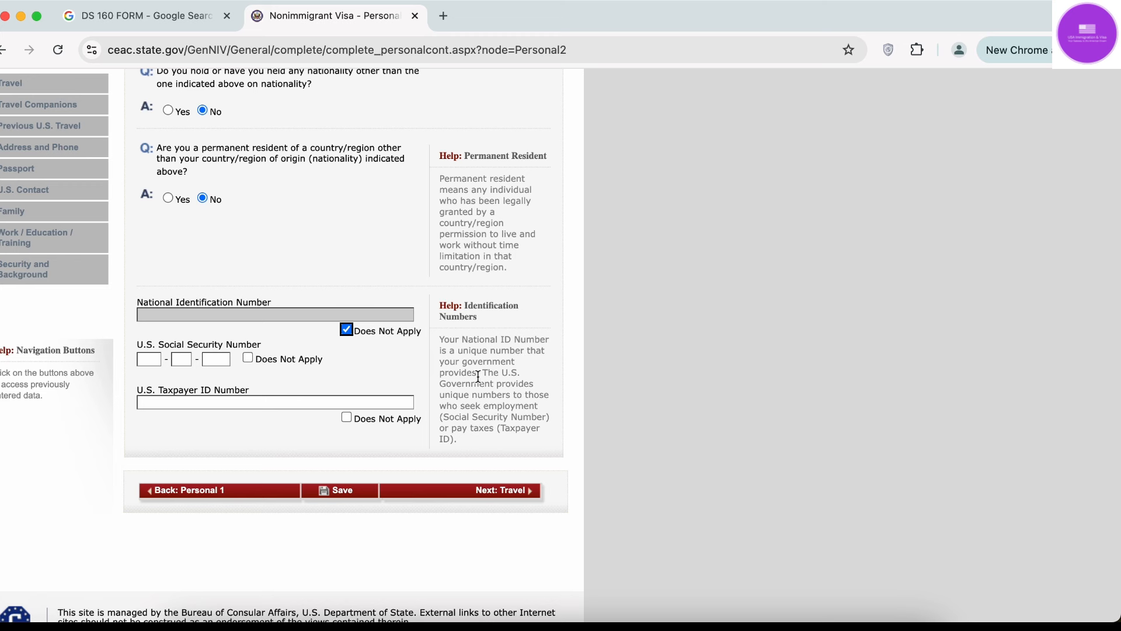
mouse_move(478, 376)
left_click_drag(446, 418, 498, 428)
left_click(345, 330)
left_click(275, 315)
type("Y")
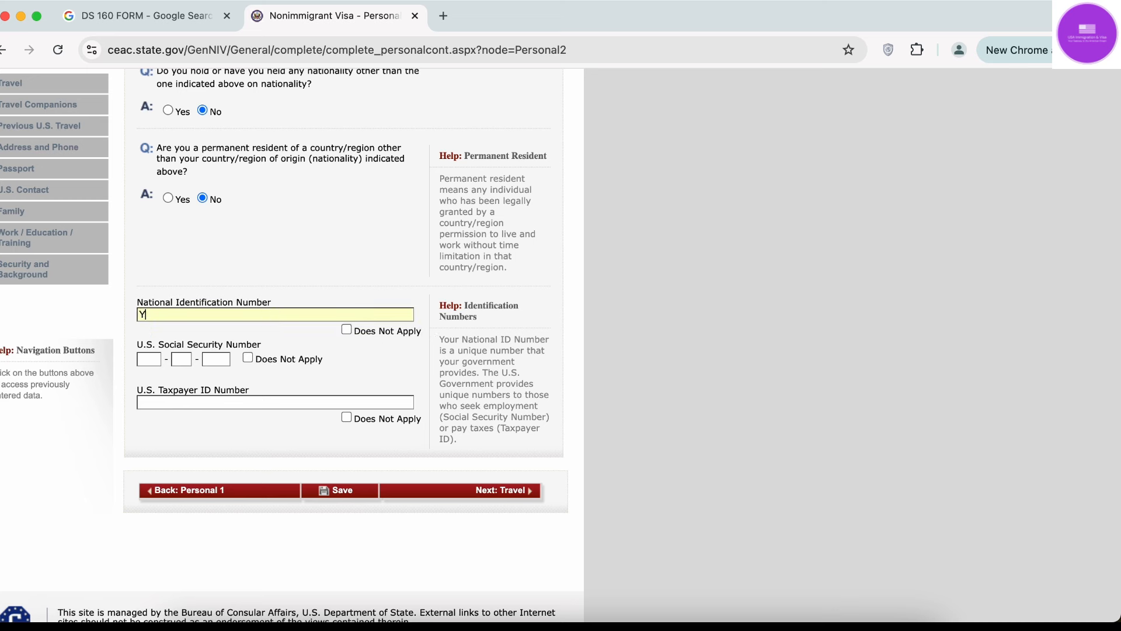
type("123456")
Mark the U.S. Social Security Number as Does Not Apply.
left_click(367, 359)
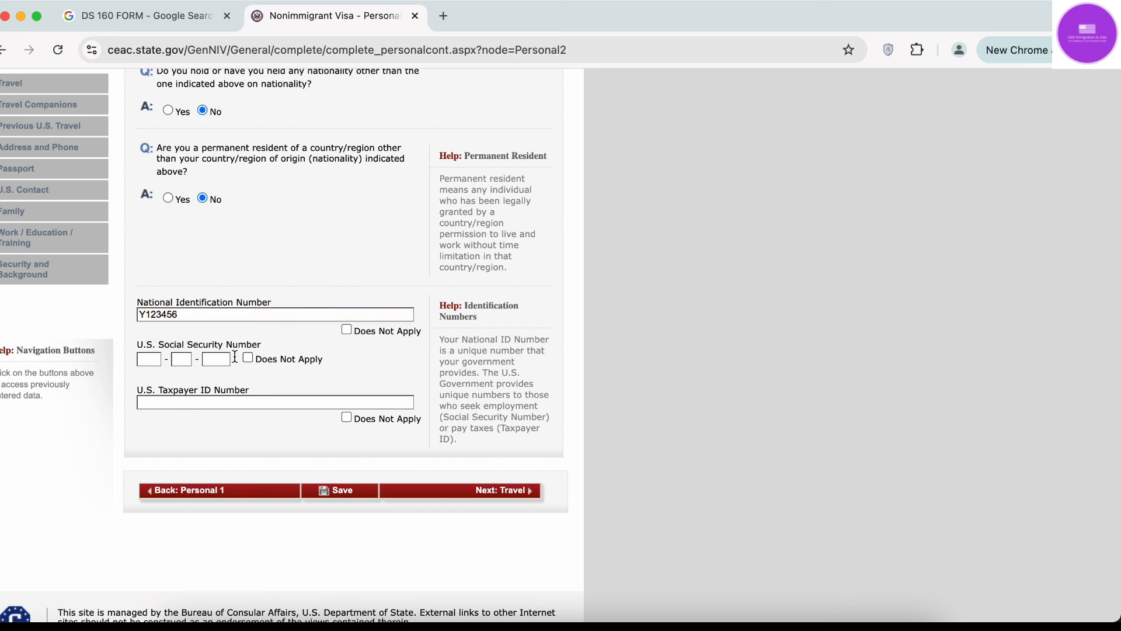
left_click(151, 360)
left_click(174, 361)
left_click(218, 358)
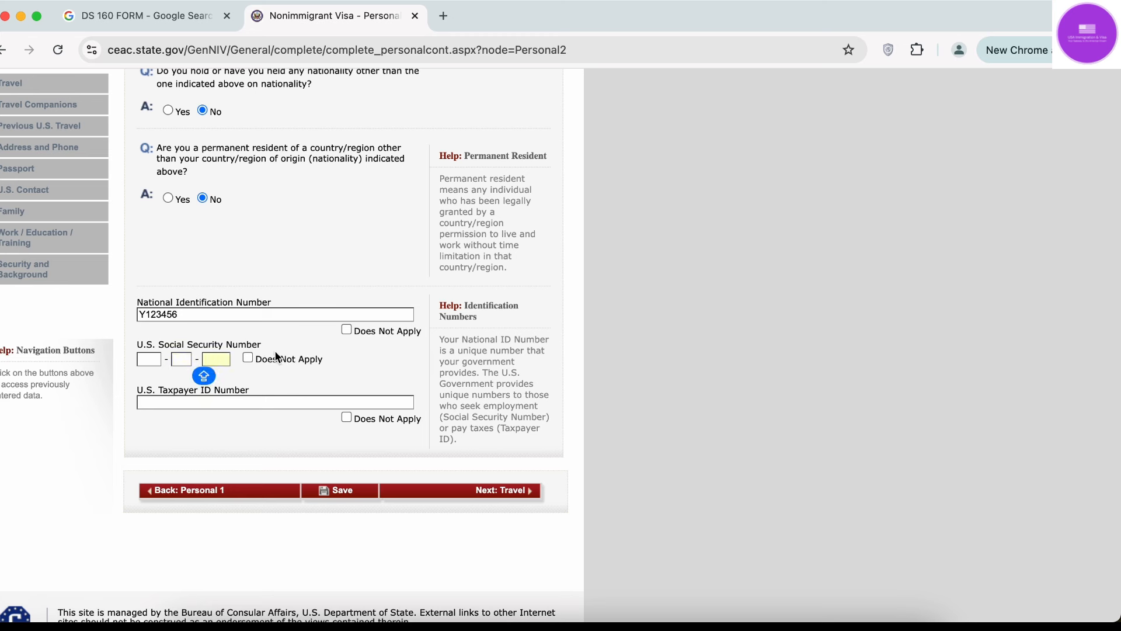
left_click(249, 359)
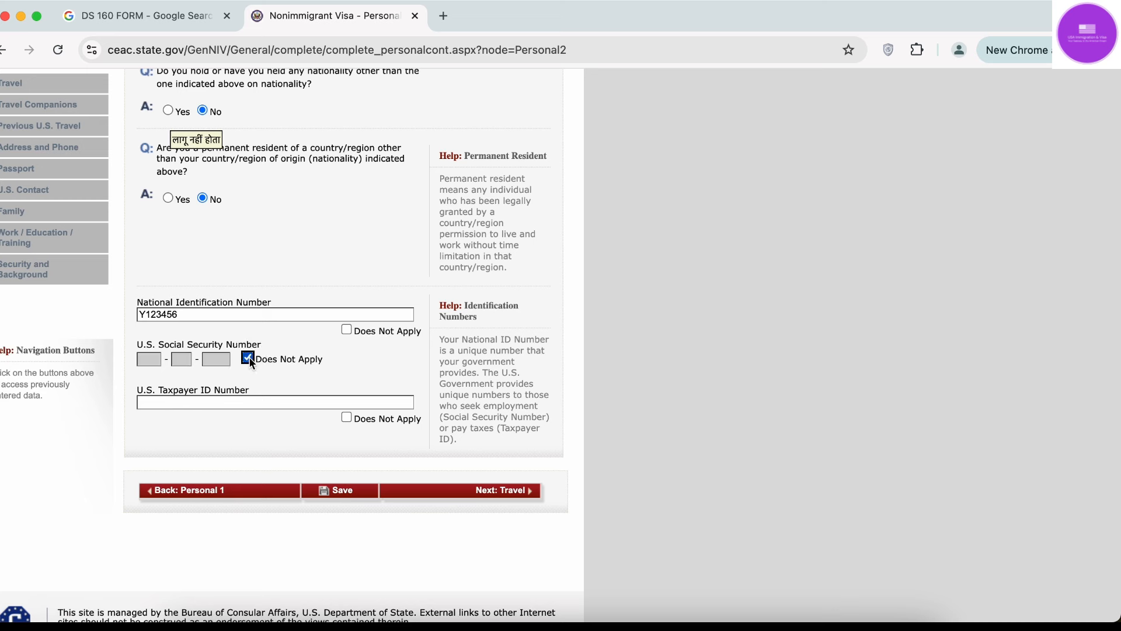
Mark the U.S. Taxpayer ID Number as Does Not Apply and save the page.
left_click(175, 403)
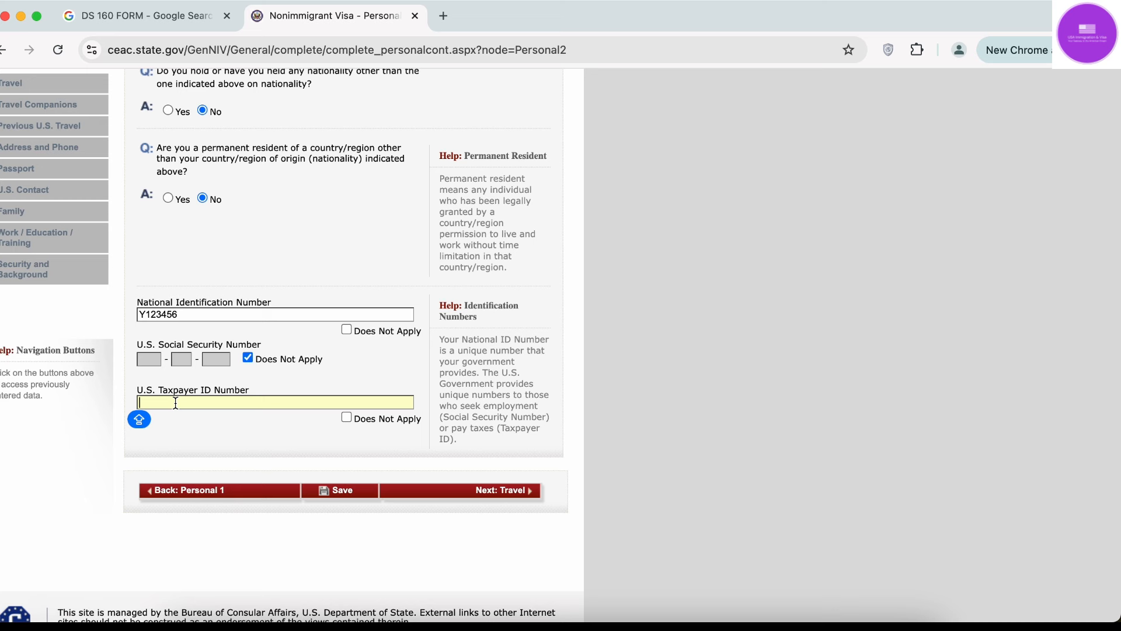
left_click_drag(153, 390, 262, 396)
left_click(261, 390)
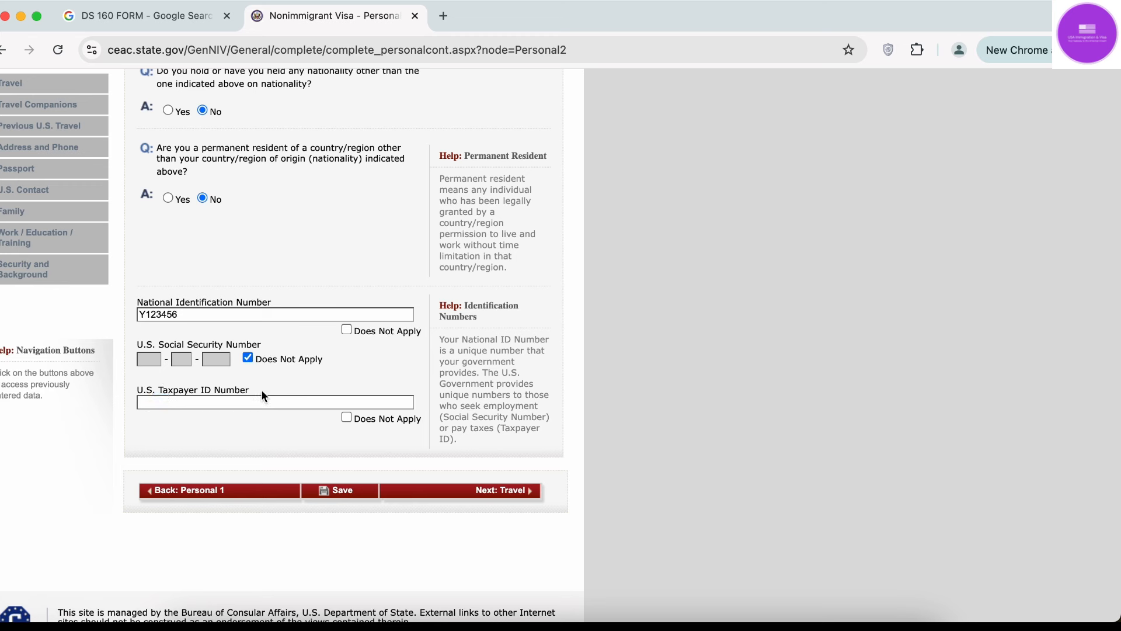
left_click(197, 404)
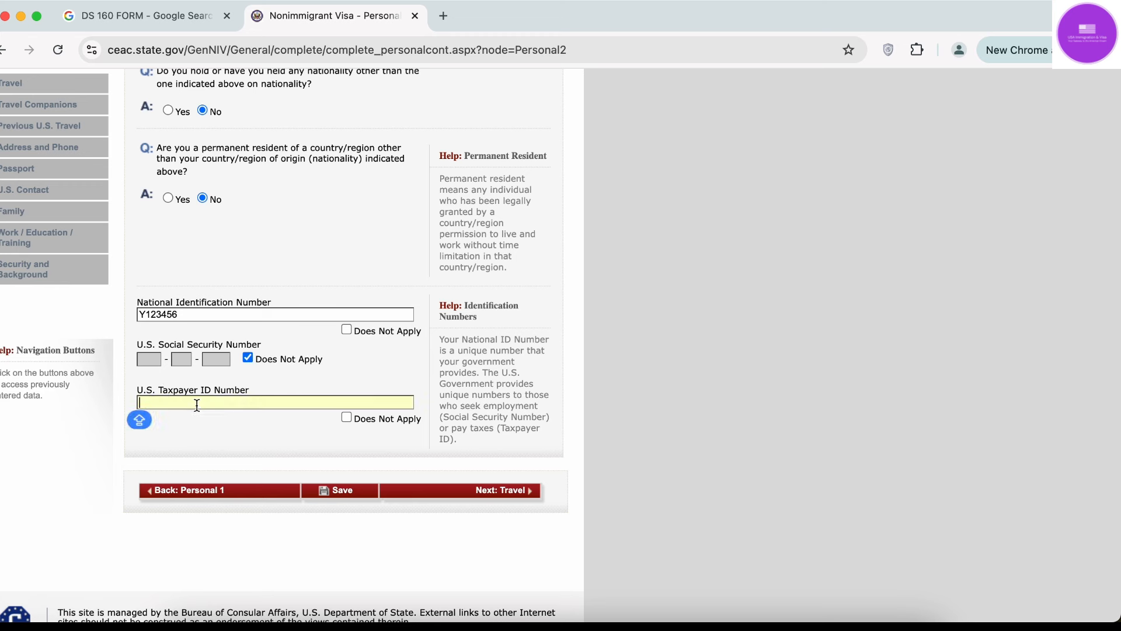
left_click(347, 417)
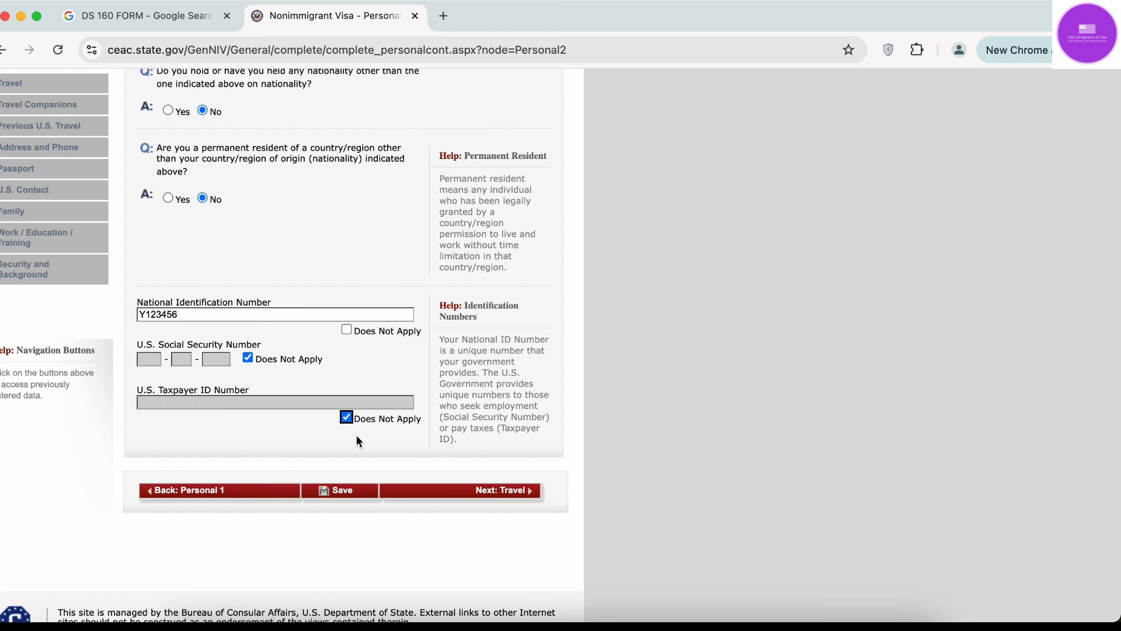
left_click(344, 496)
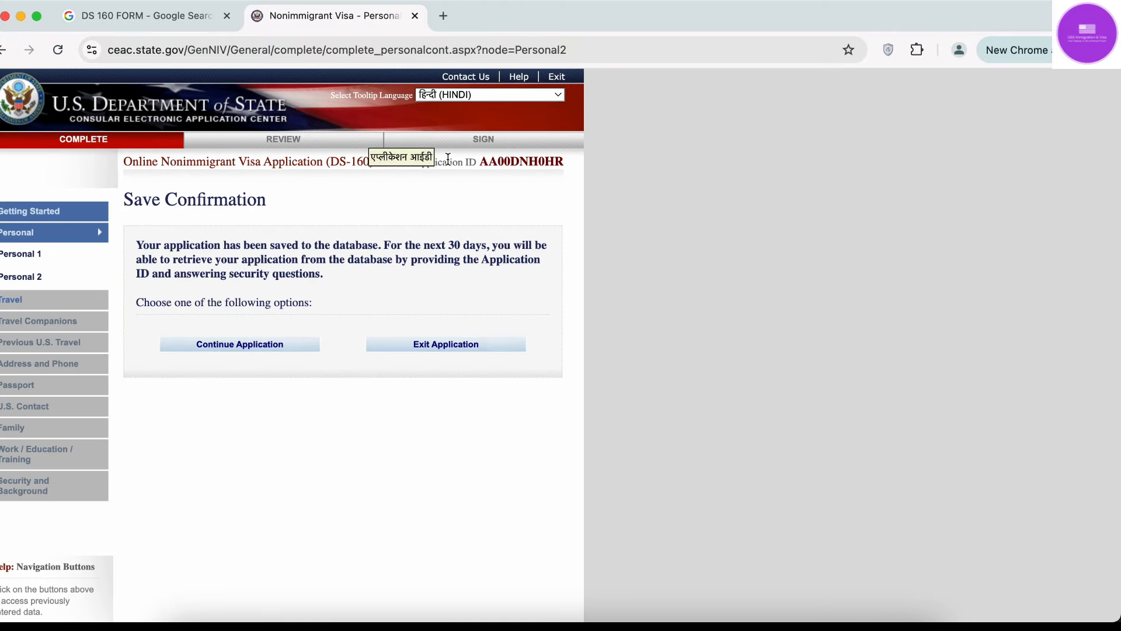
Continue the saved application and move on to the Travel Information page.
left_click(237, 347)
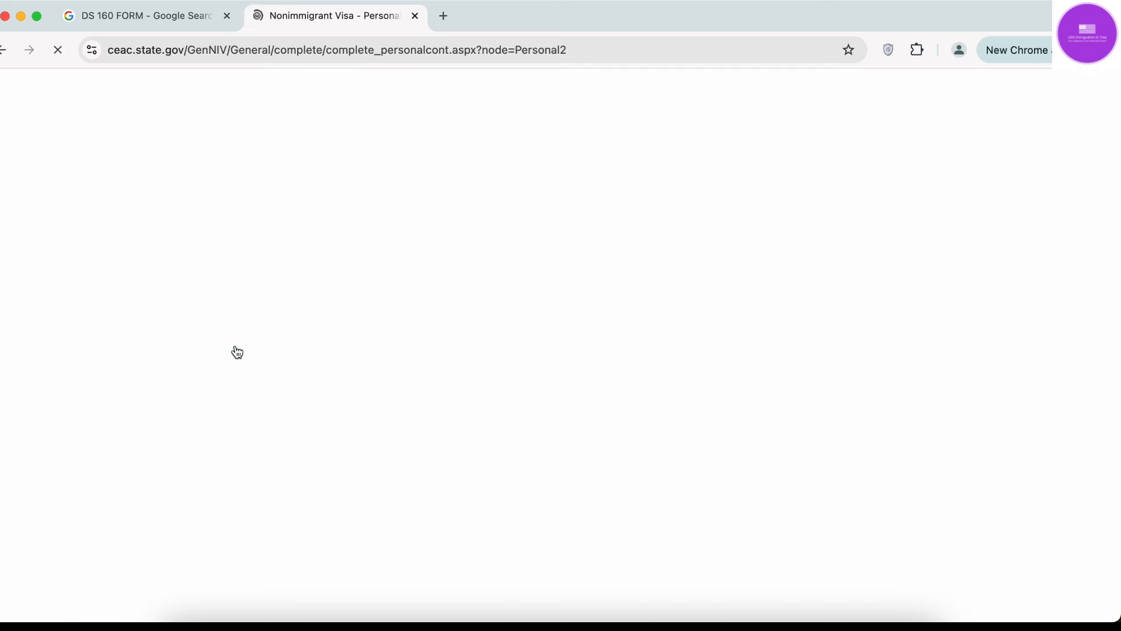
scroll(237, 351, "down", 5)
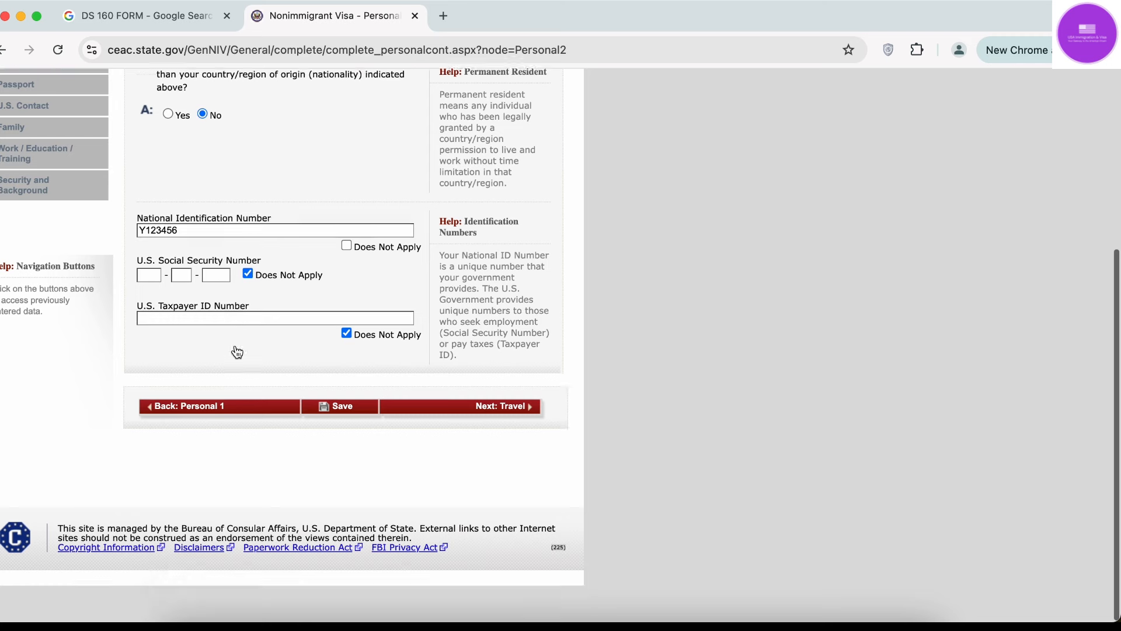
left_click(511, 454)
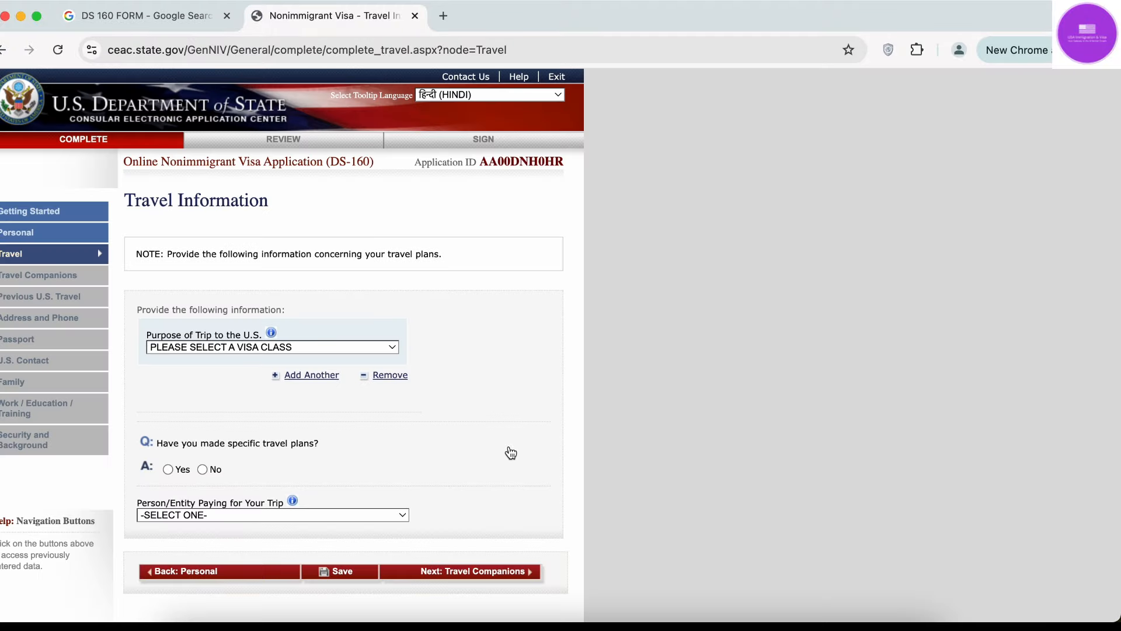
Open the Purpose of Trip to the U.S. list and browse the visa classes.
scroll(511, 454, "down", 3)
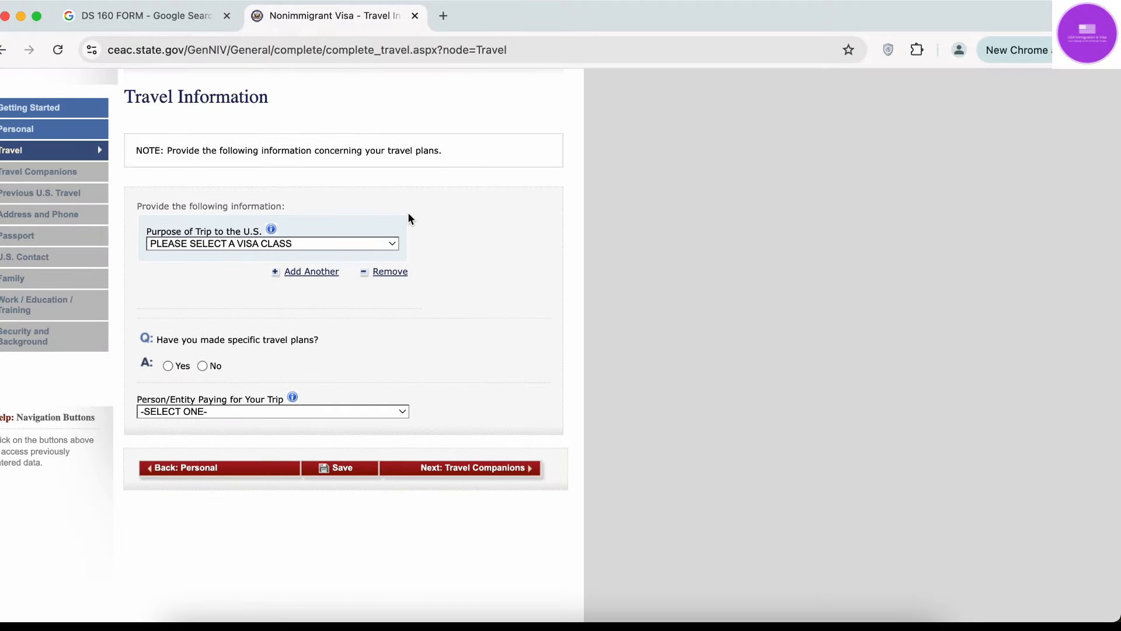
scroll(695, 307, "up", 1)
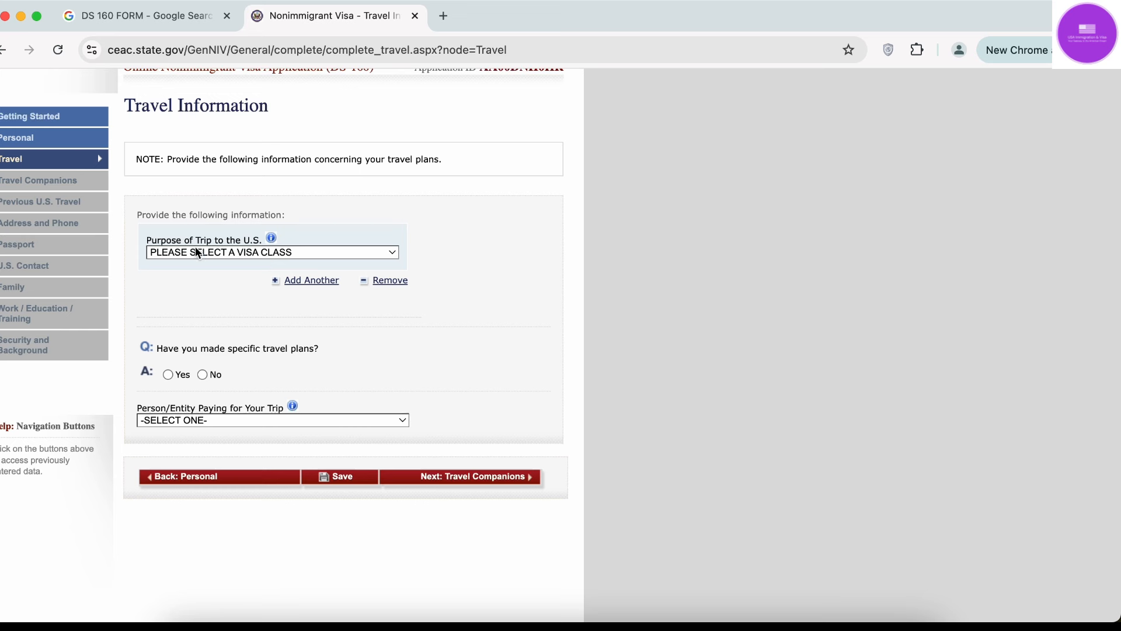
left_click(245, 252)
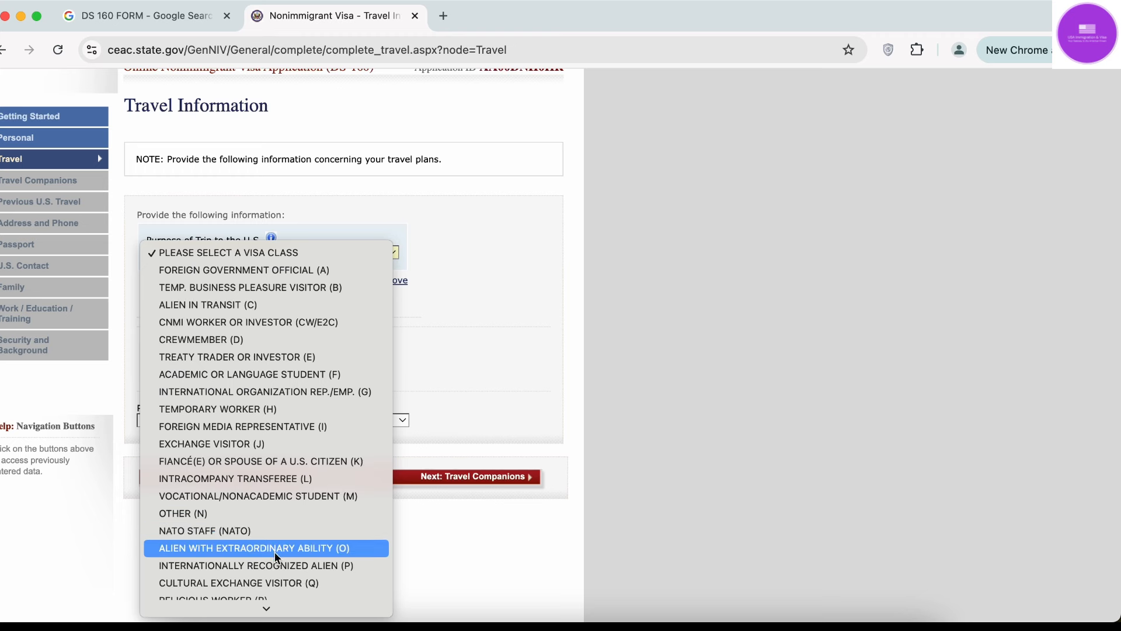
scroll(275, 555, "down", 3)
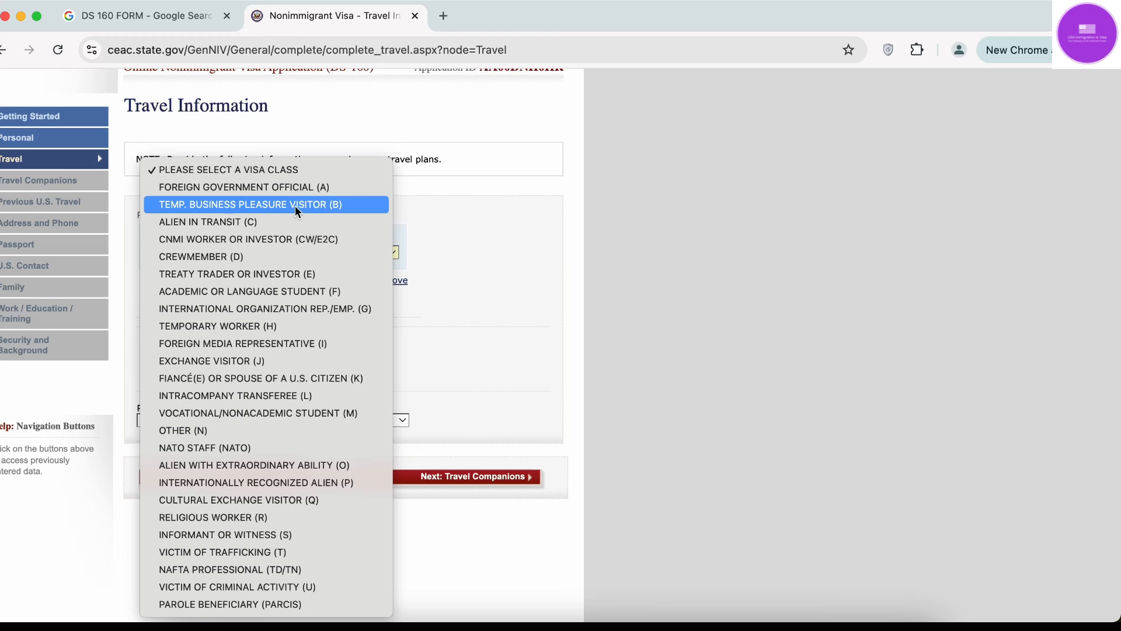
Try the B, F and K visa classes as trip purpose, settling on TEMP. BUSINESS PLEASURE VISITOR (B).
left_click(317, 205)
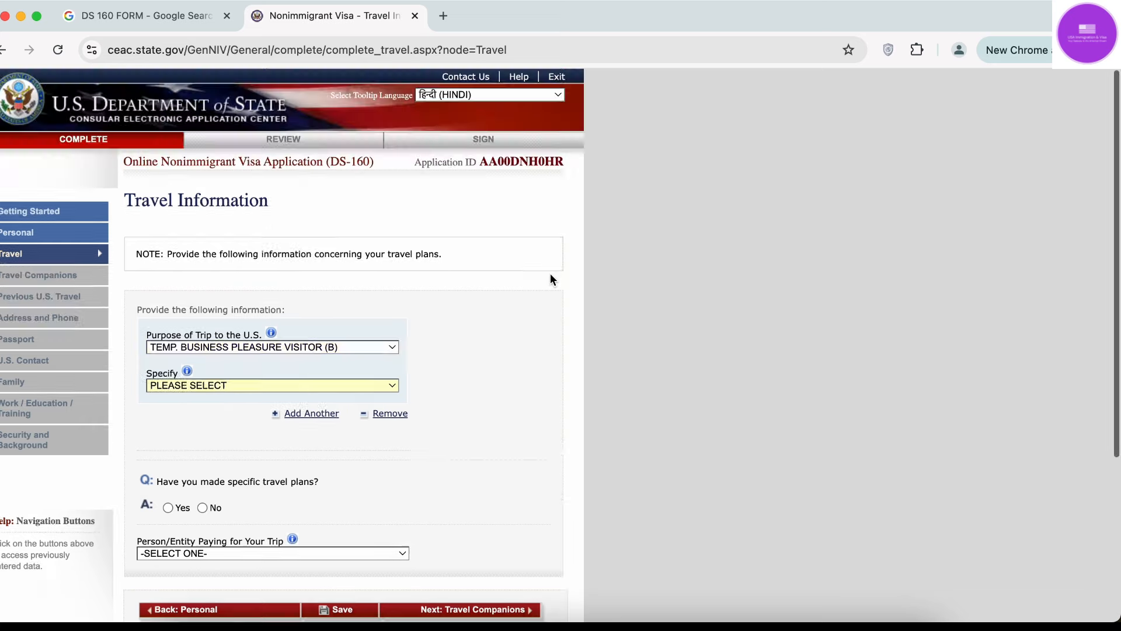
scroll(530, 307, "down", 2)
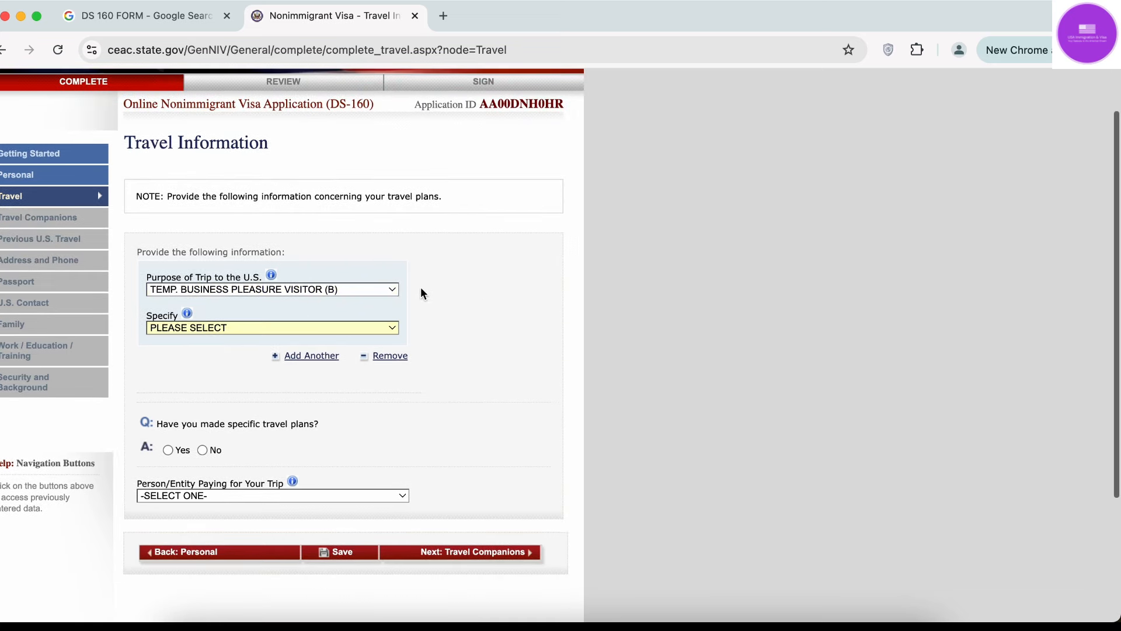
left_click(293, 288)
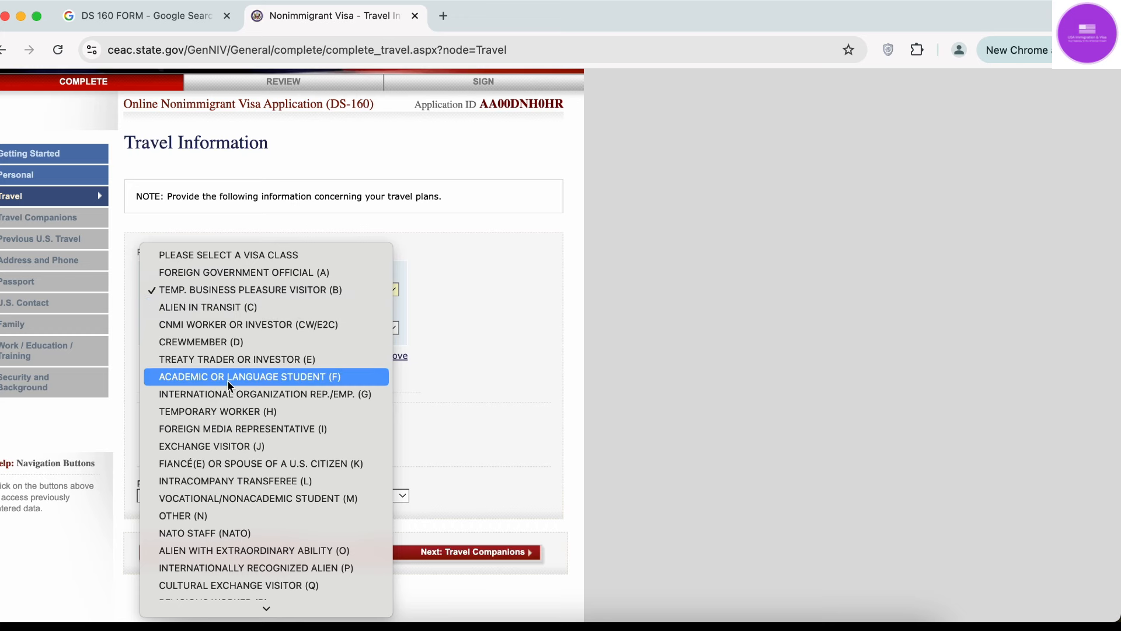
left_click(271, 383)
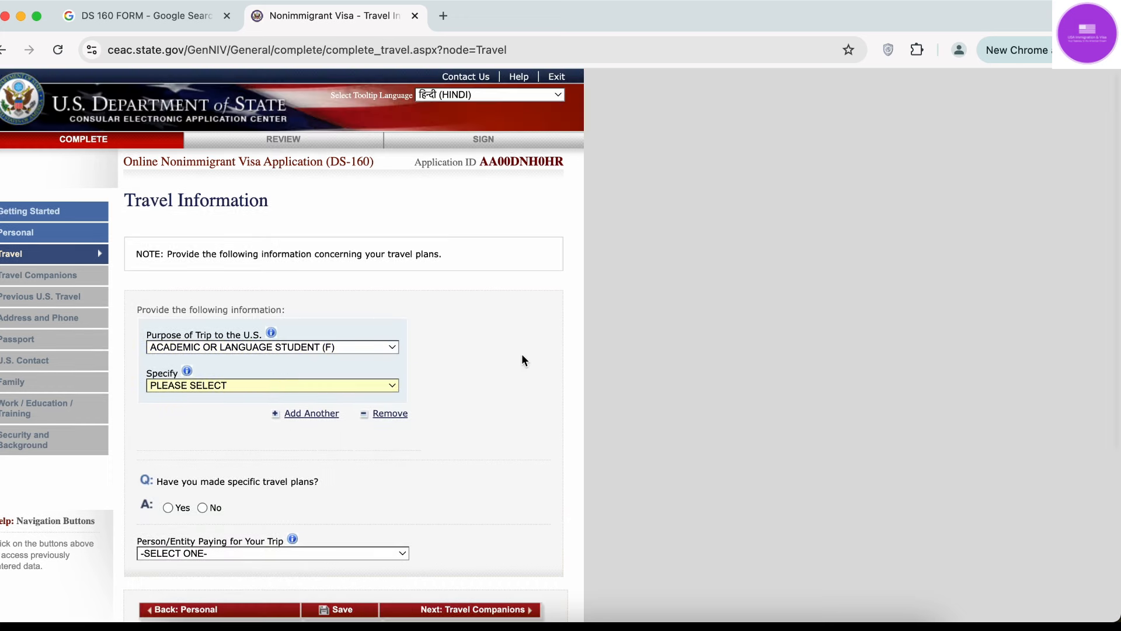
scroll(558, 356, "down", 2)
left_click(305, 251)
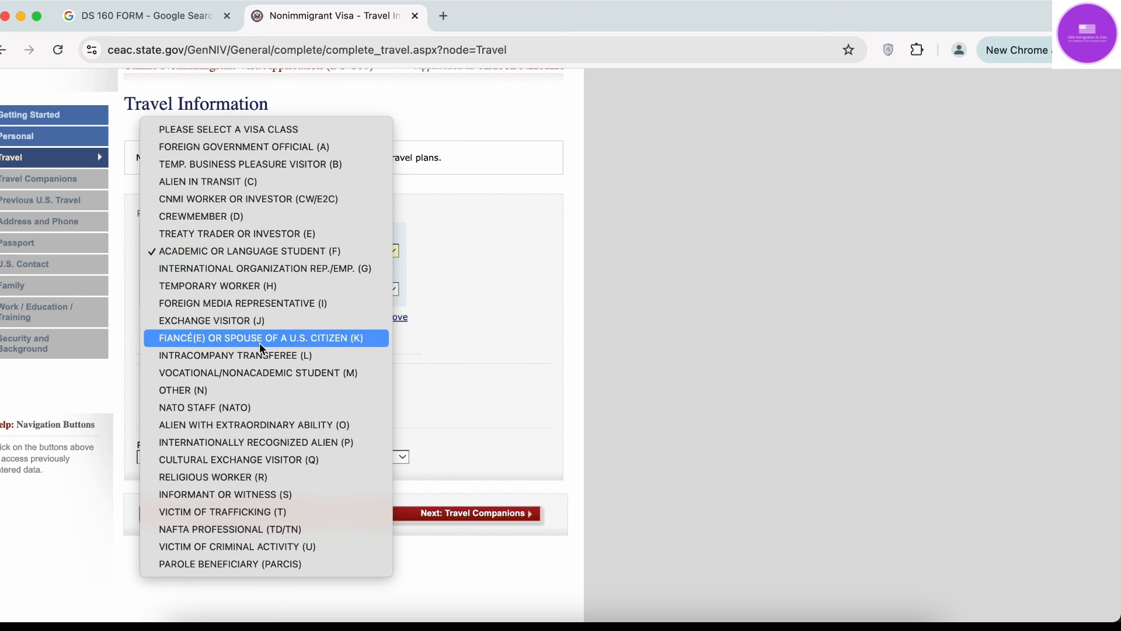
left_click(323, 338)
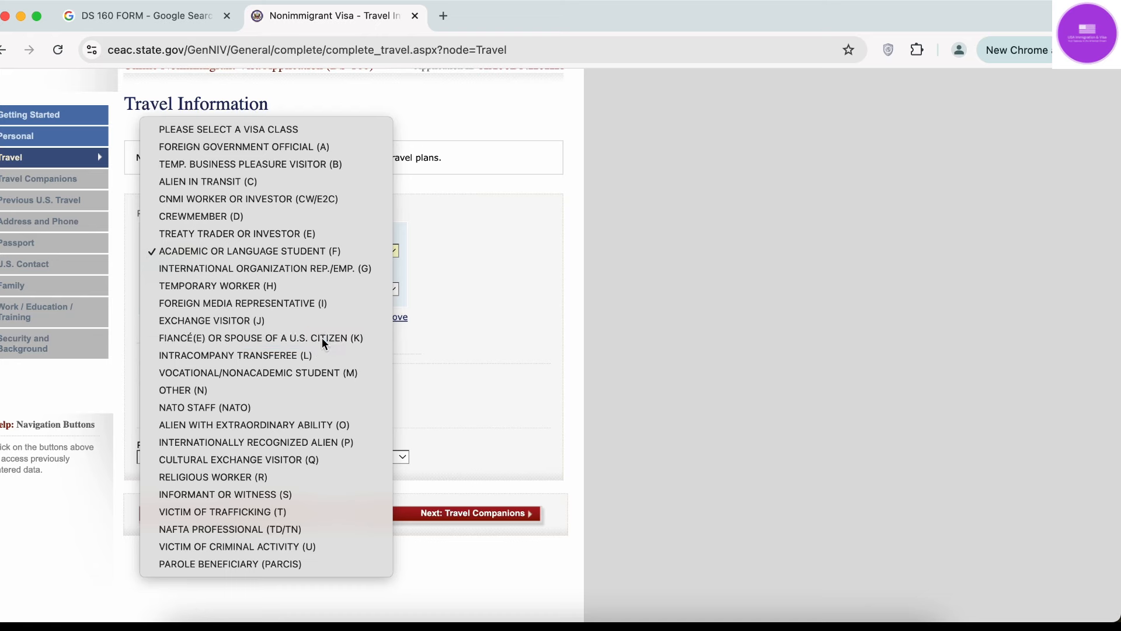
scroll(465, 360, "down", 3)
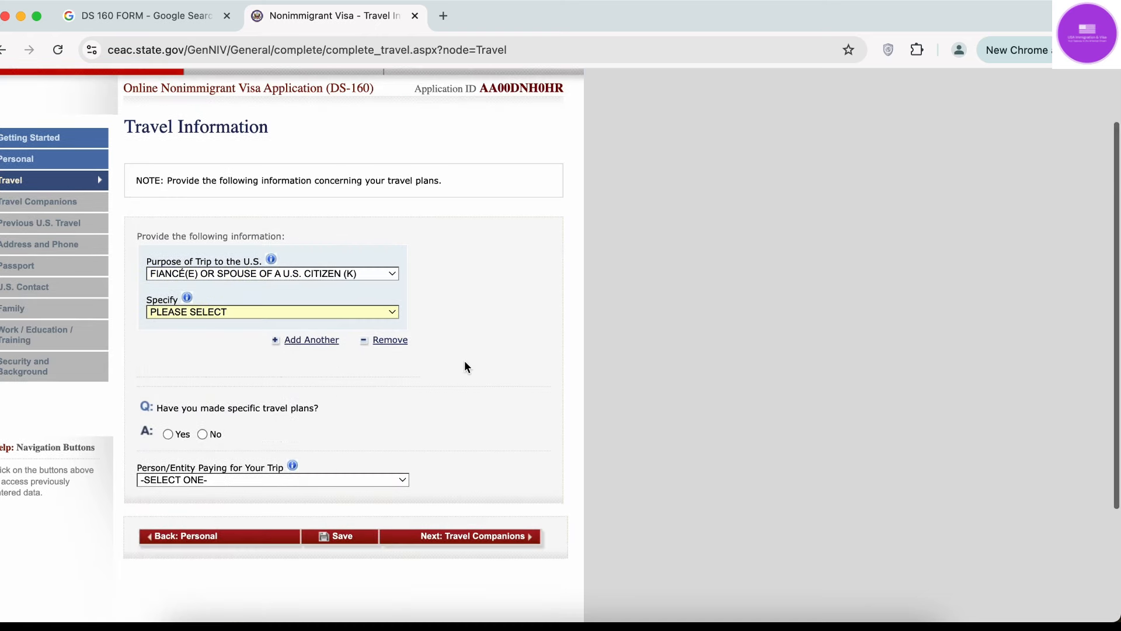
left_click(319, 268)
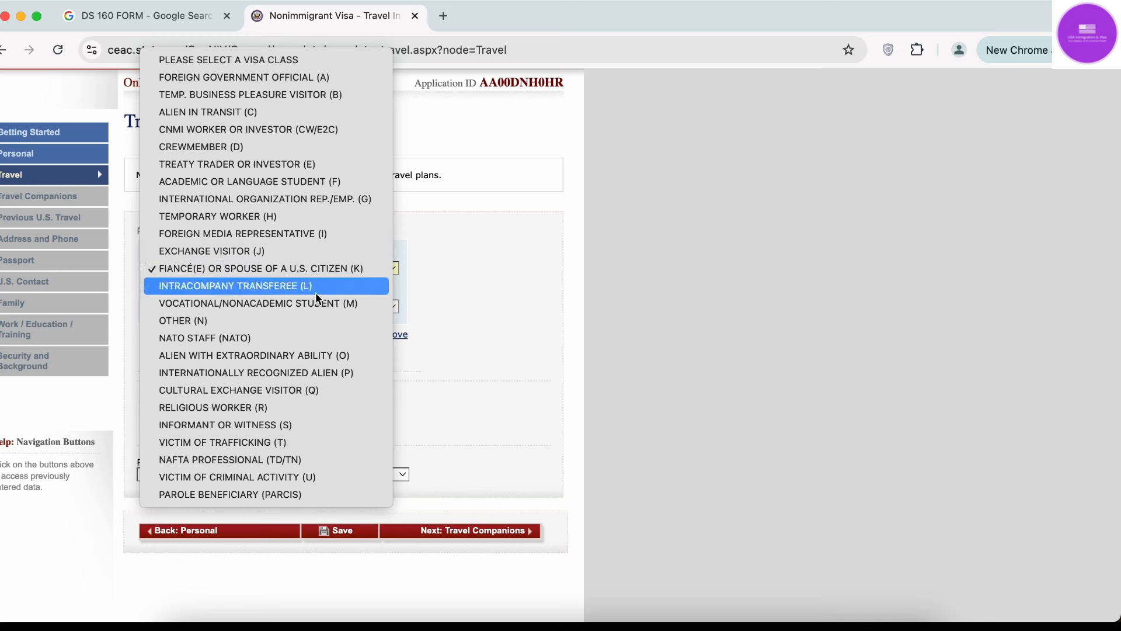
left_click(309, 95)
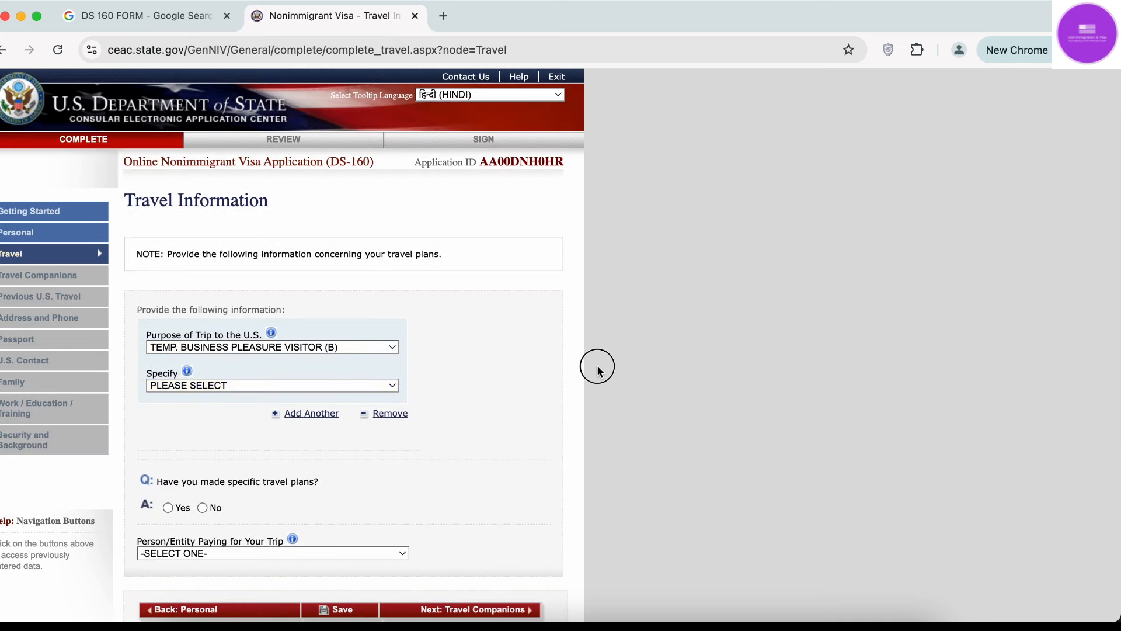
left_click(188, 385)
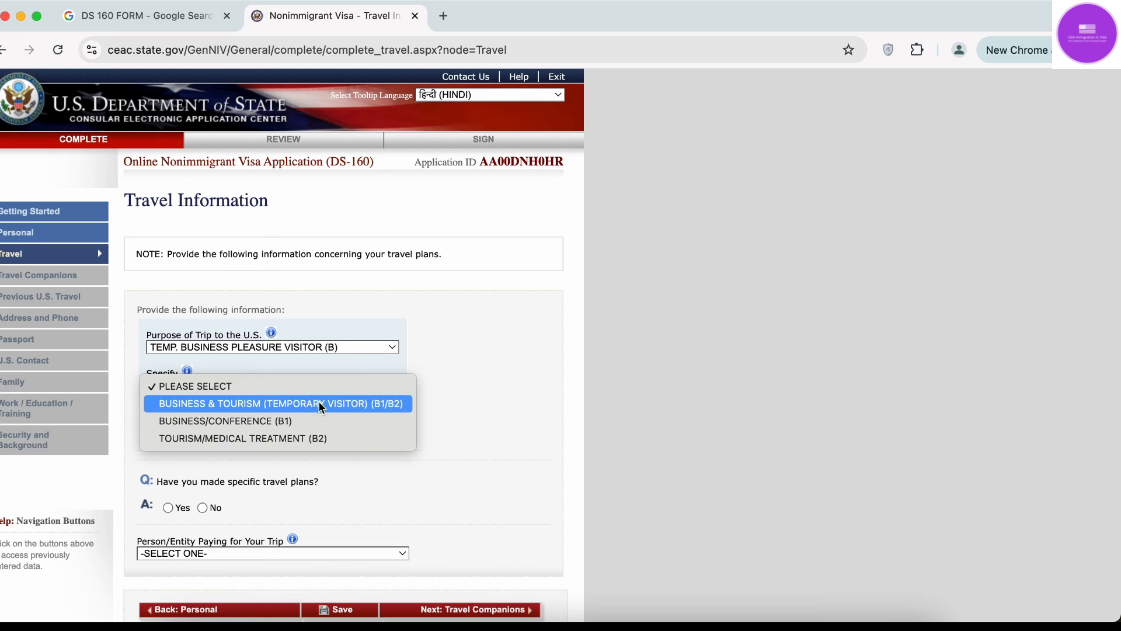
Choose B1/B2 business & tourism as Specify, and answer Yes to having specific travel plans.
left_click(298, 410)
scroll(584, 380, "down", 5)
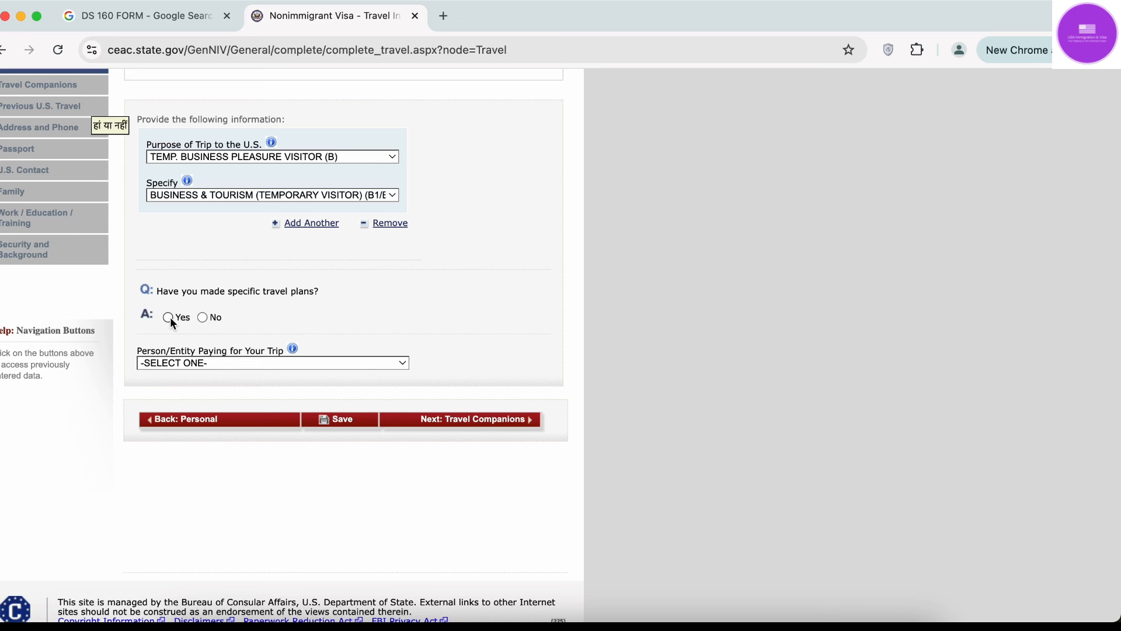
left_click(168, 317)
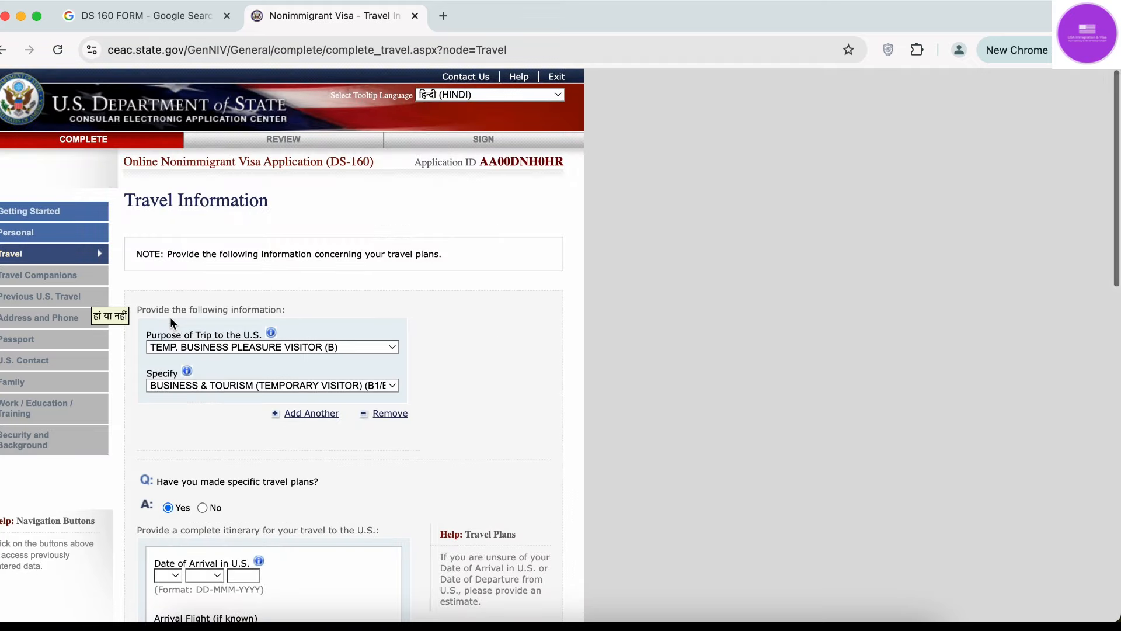
scroll(171, 322, "down", 5)
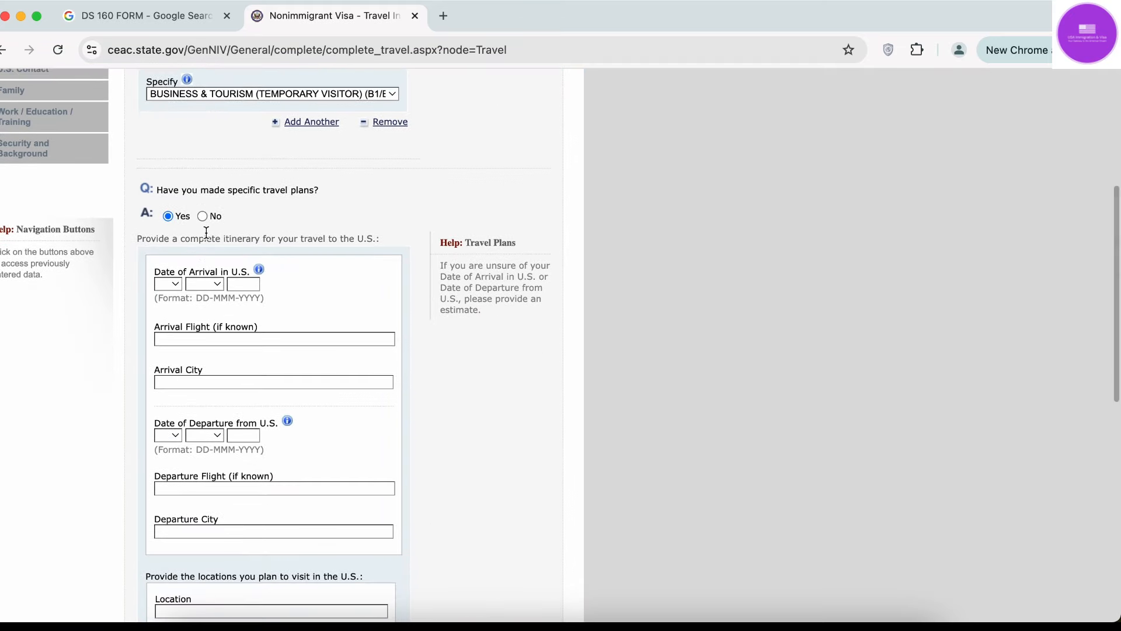
left_click(203, 216)
scroll(350, 423, "down", 4)
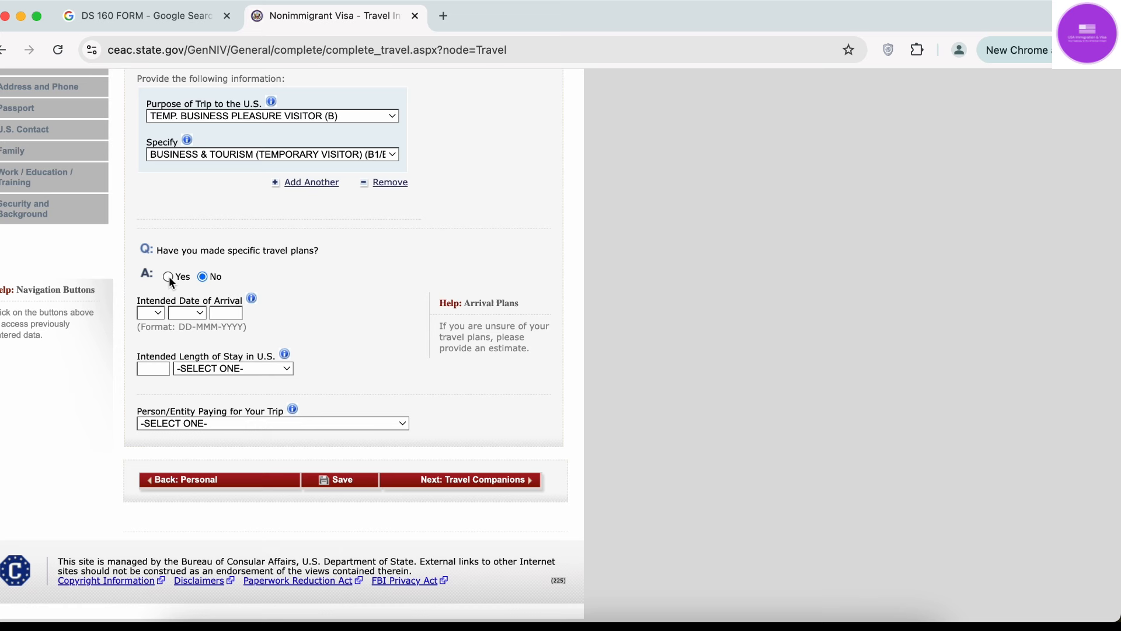
left_click(169, 277)
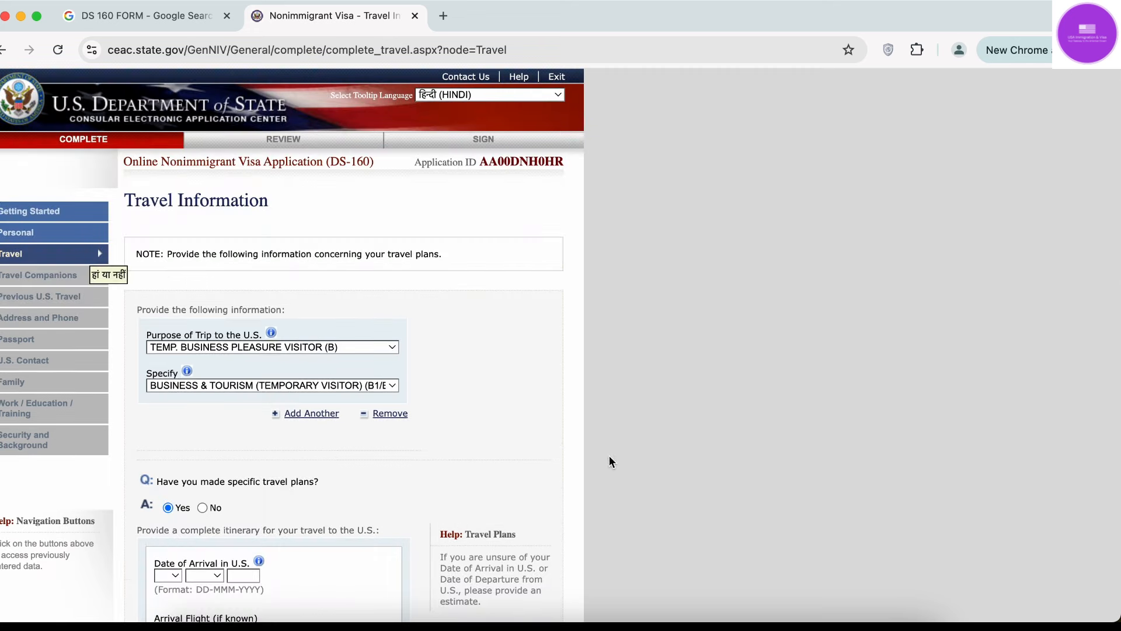
scroll(606, 454, "down", 6)
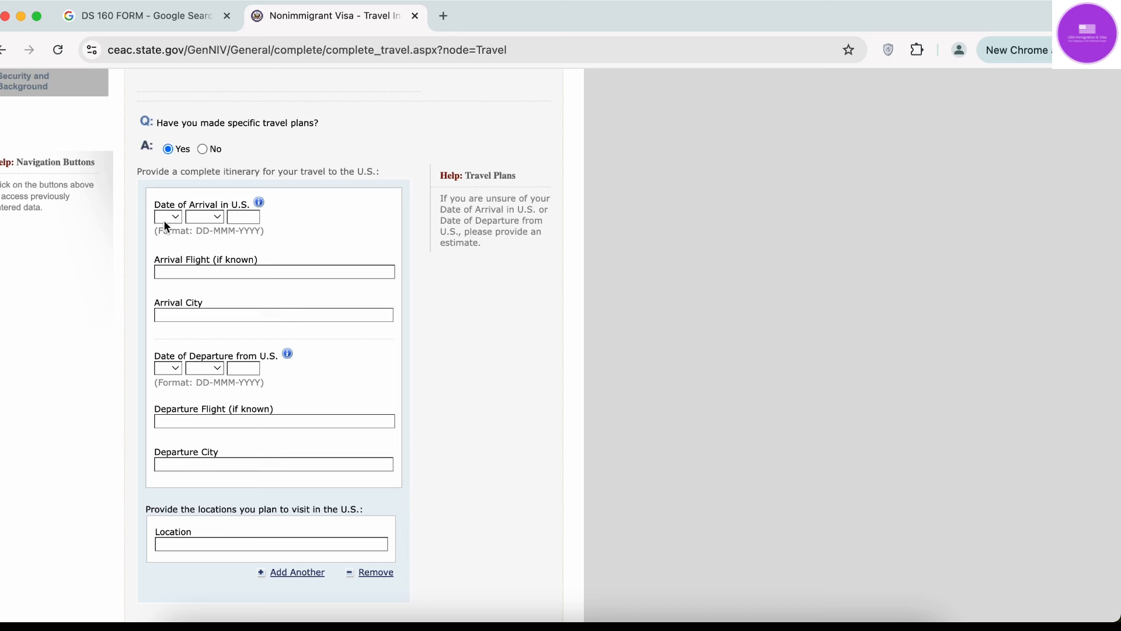
Set the arrival date to 01 JAN 2025 and the arrival city to NEW YORK.
left_click(174, 216)
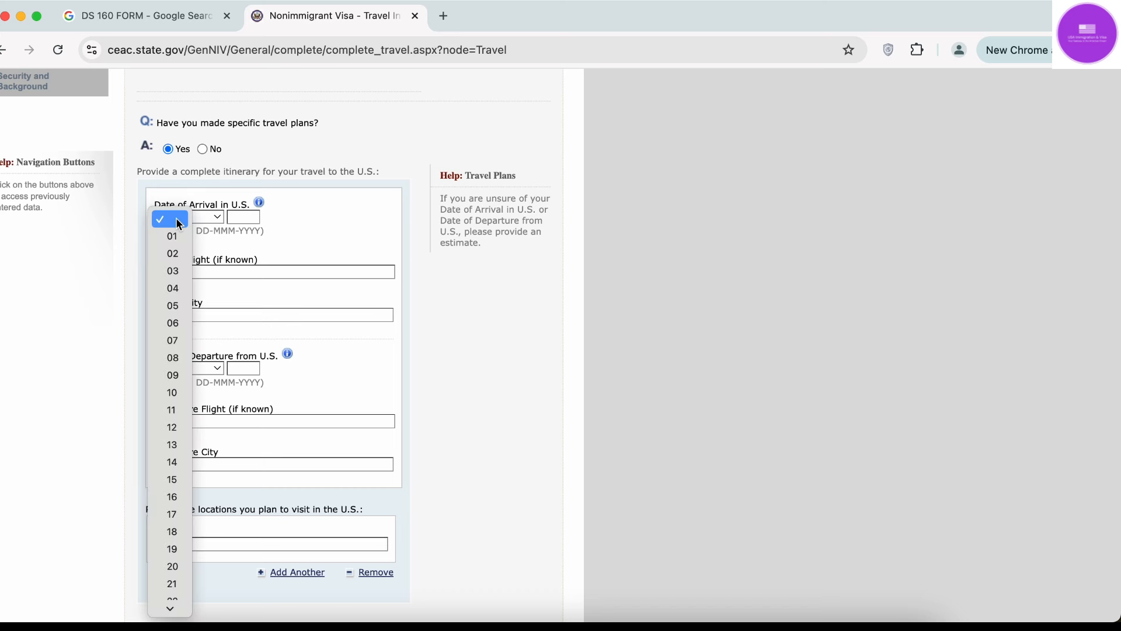
left_click(174, 236)
left_click(205, 219)
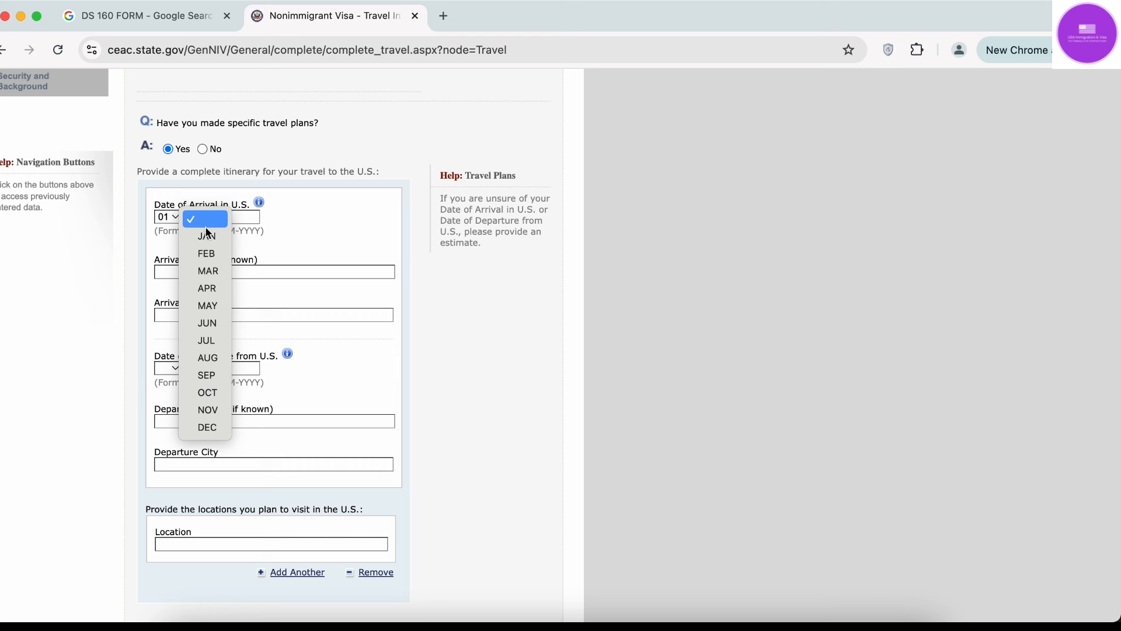
left_click(207, 236)
left_click(234, 218)
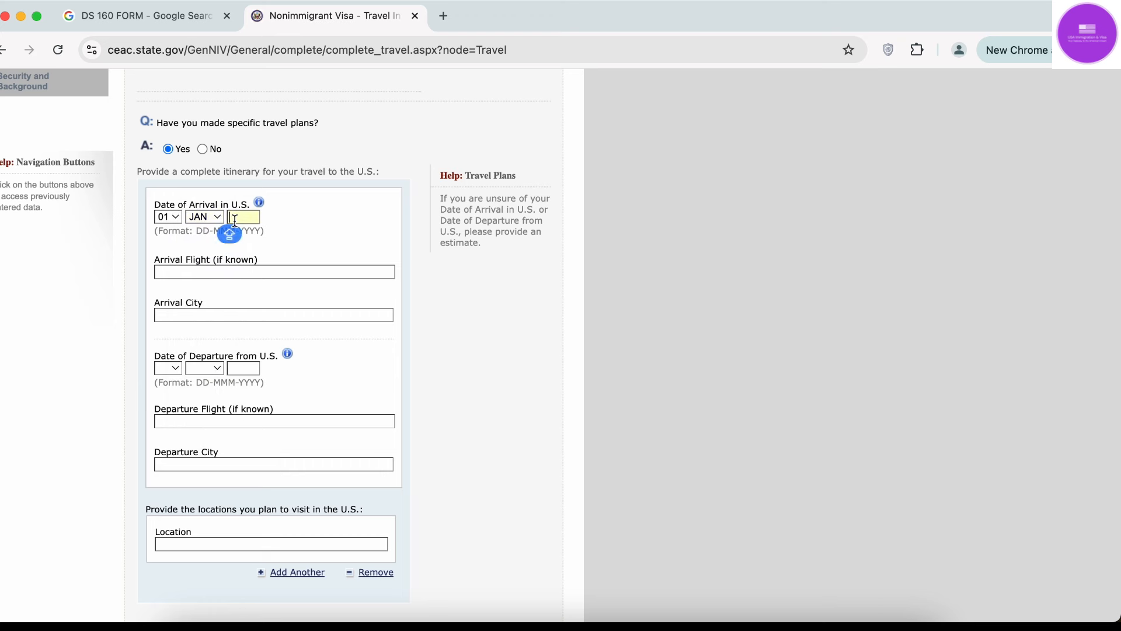
type("2025")
key("Caps_Lock")
left_click(230, 272)
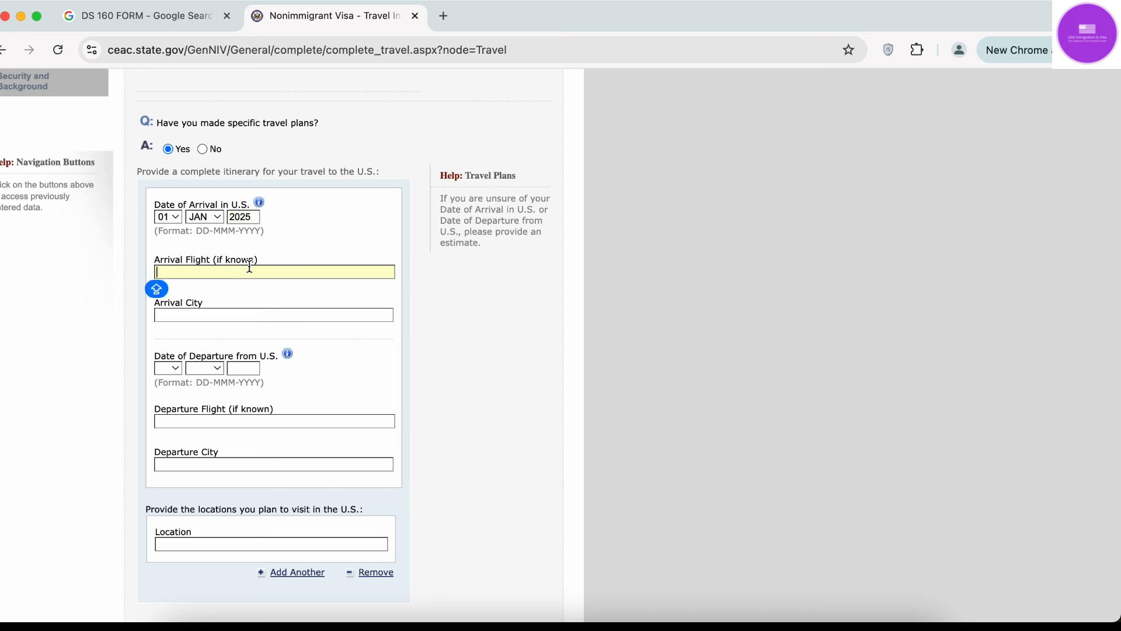
left_click(249, 315)
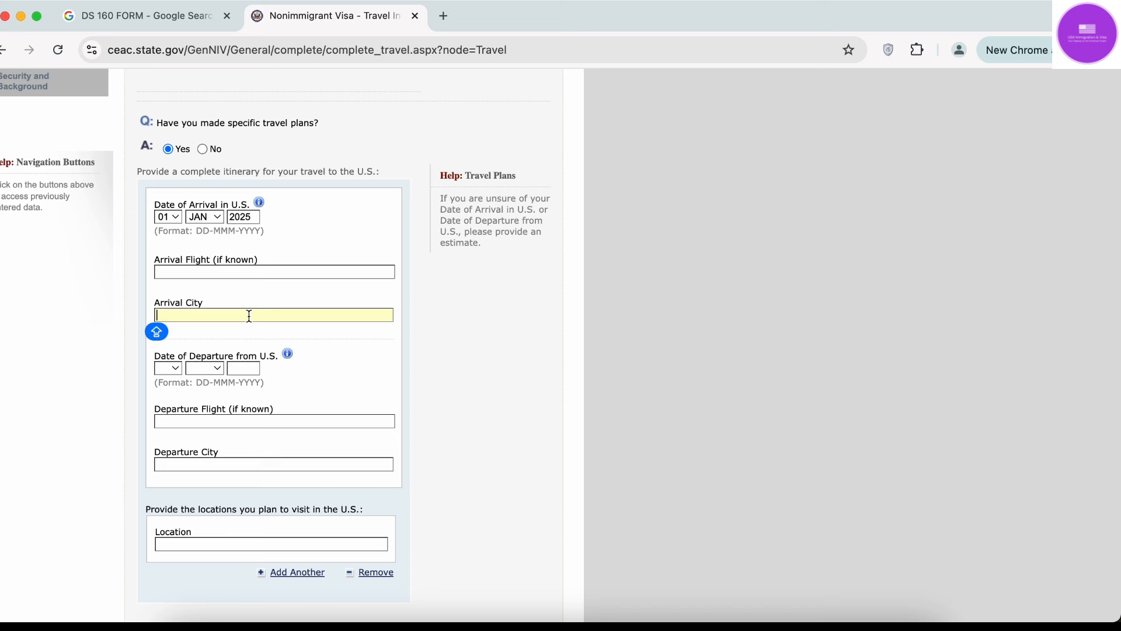
type("NEW Y")
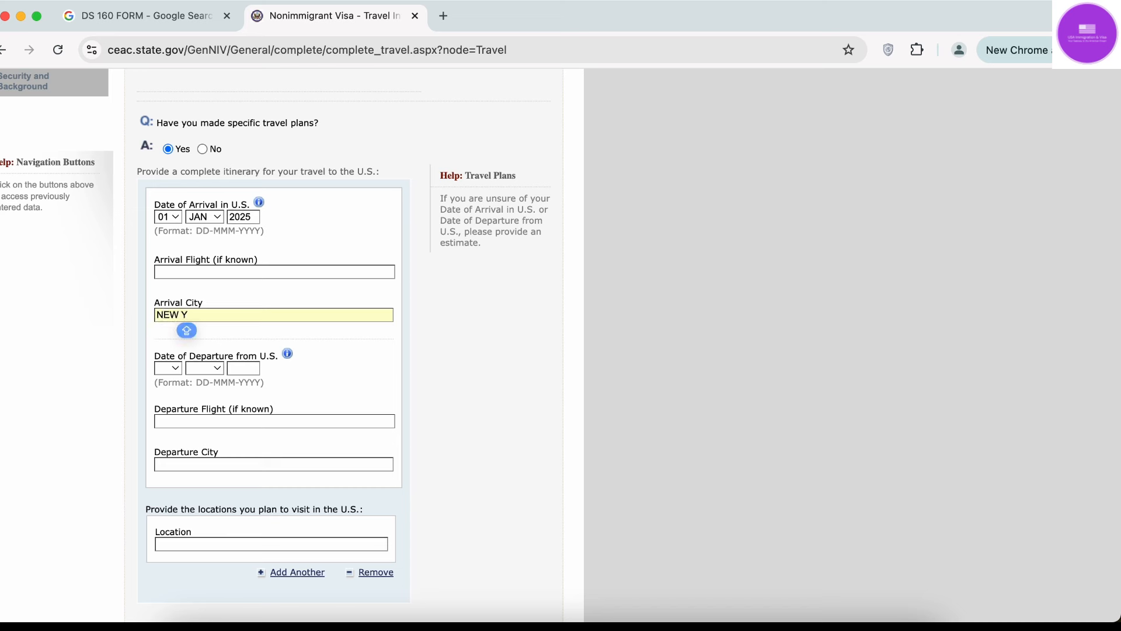
type("ORK")
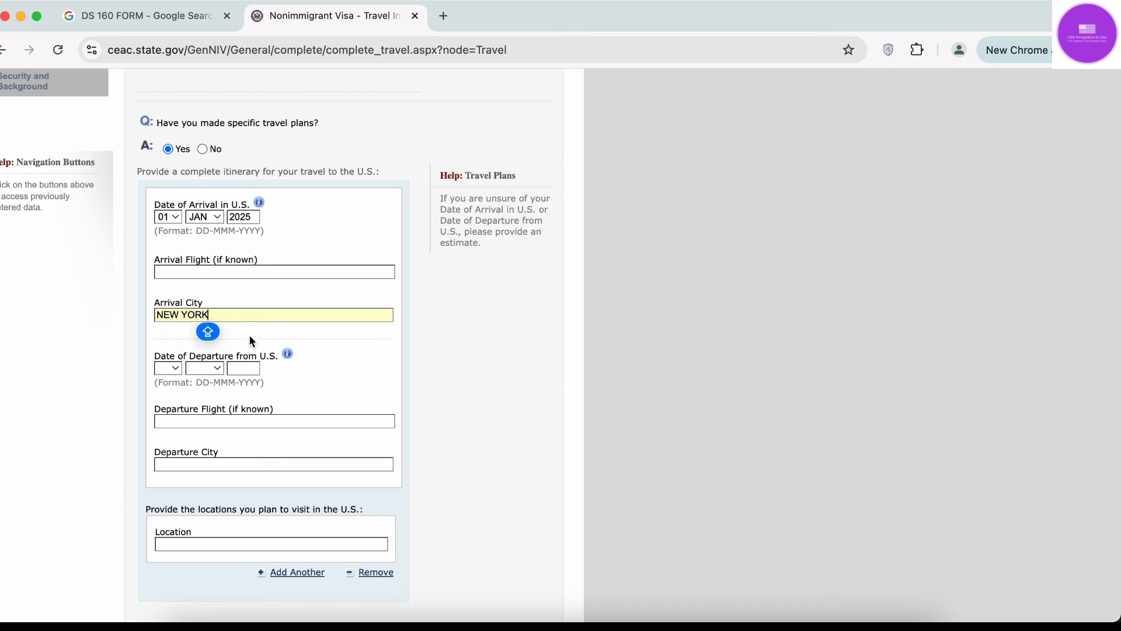
left_click(301, 373)
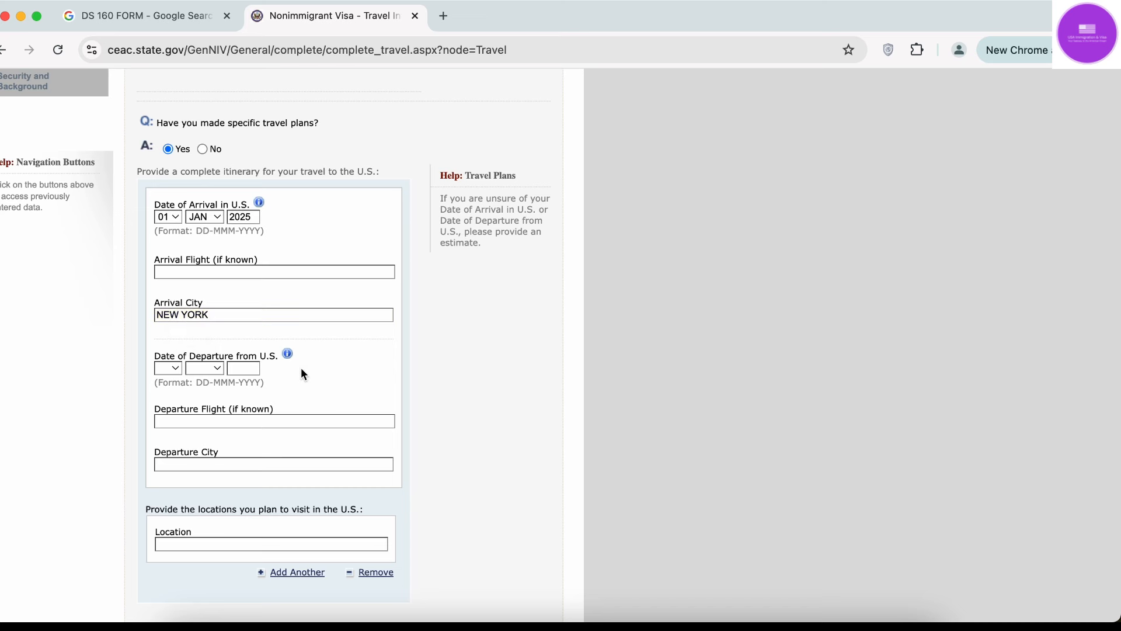
Set the departure date to 20 JAN 2025.
left_click(166, 371)
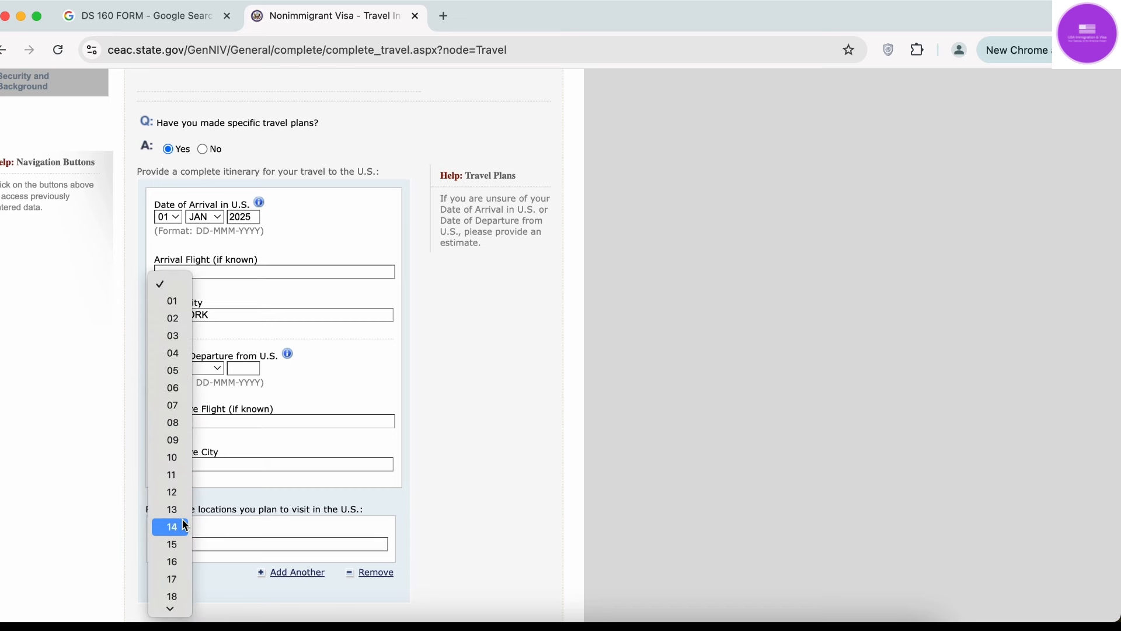
scroll(184, 525, "down", 3)
left_click(176, 426)
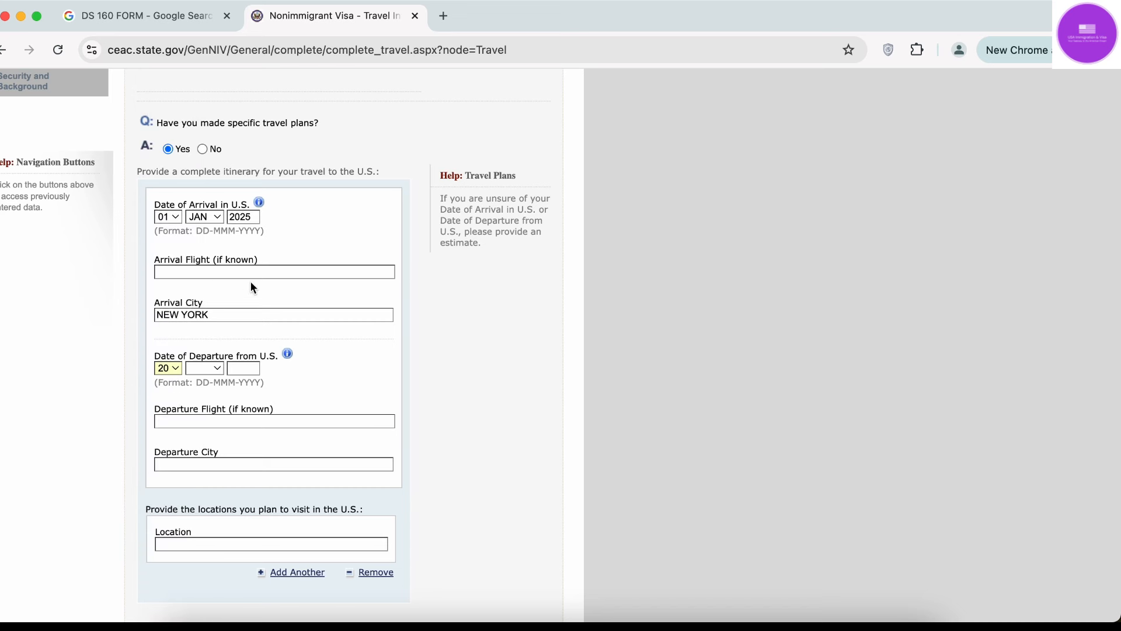
left_click(217, 369)
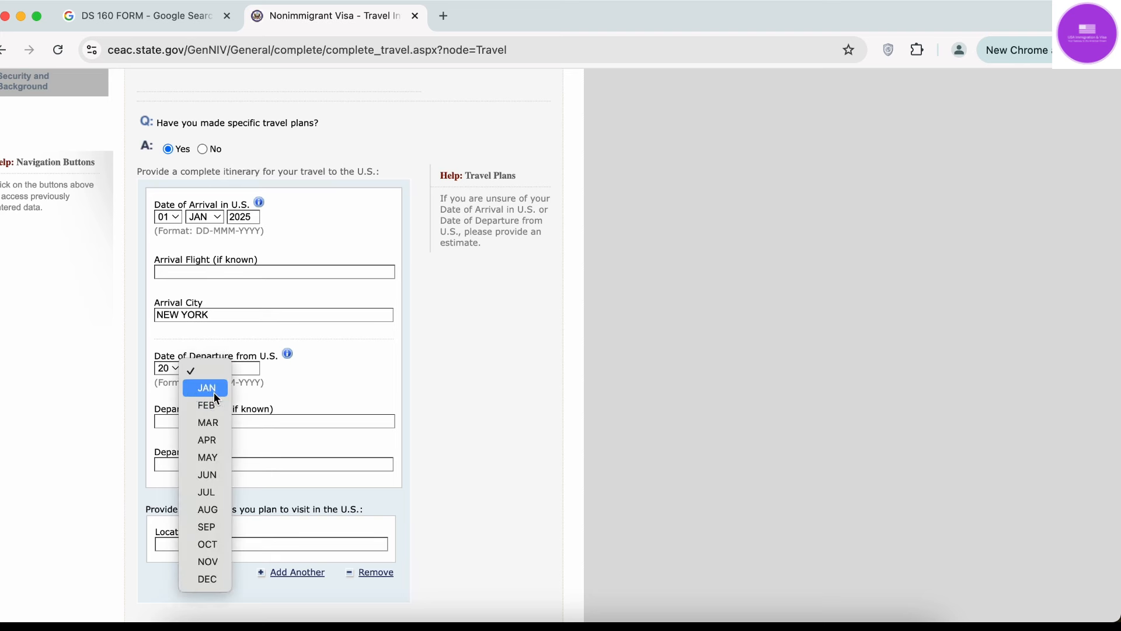
left_click(216, 389)
left_click(235, 369)
type("2025")
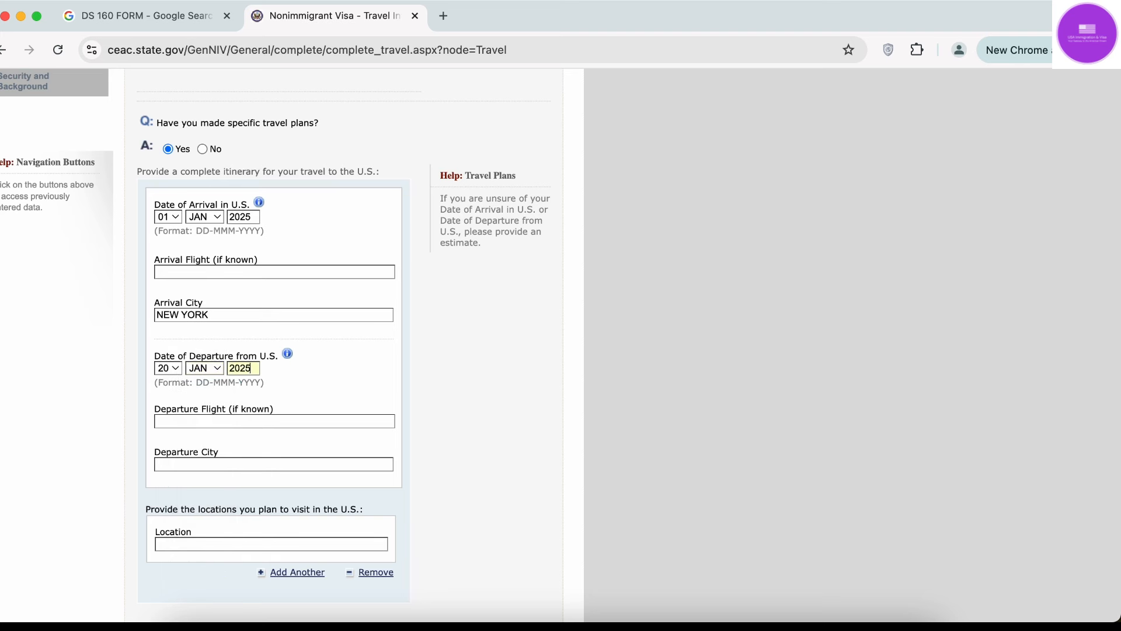
scroll(250, 416, "down", 2)
left_click(253, 401)
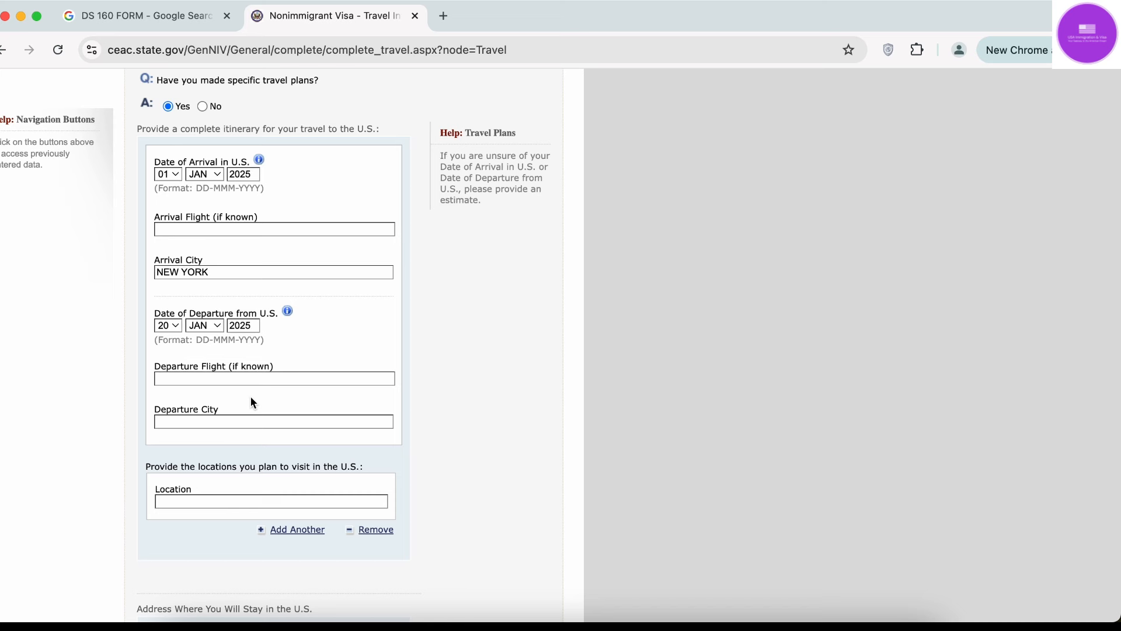
Enter NEW YORK as the departure city.
left_click(225, 379)
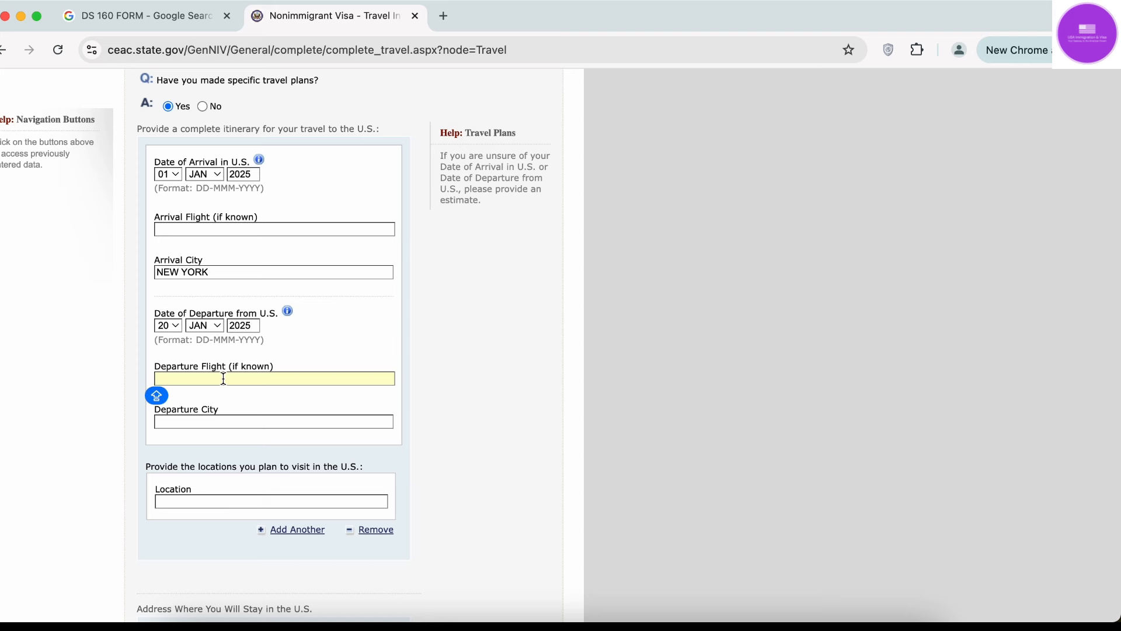
left_click(229, 421)
type("NEW ")
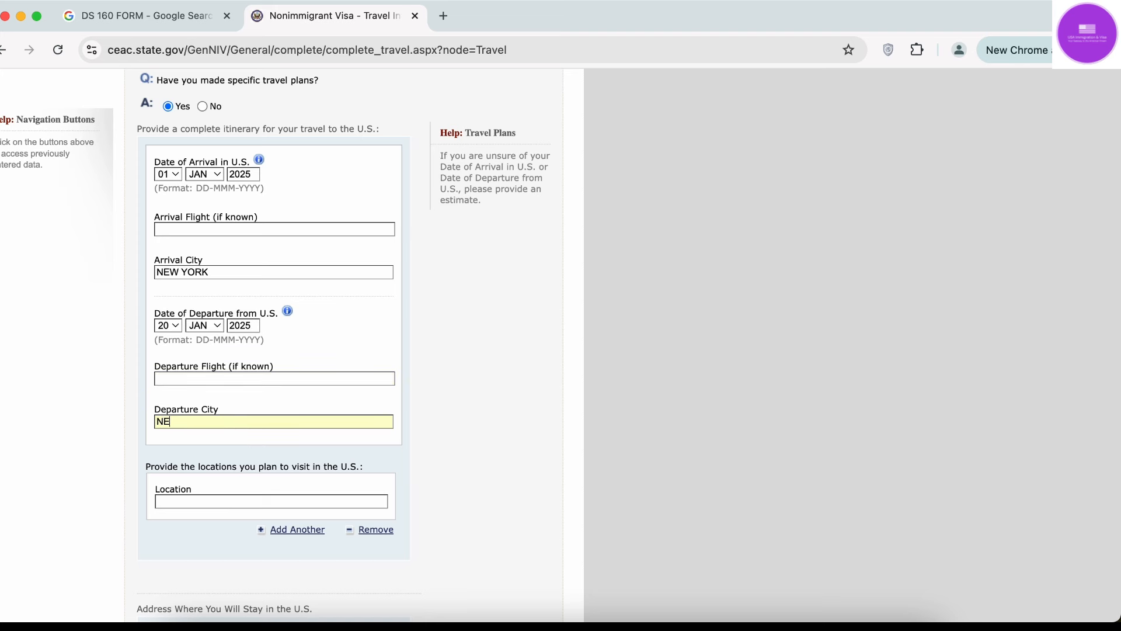
type("YORK")
scroll(561, 344, "down", 1)
scroll(560, 345, "down", 2)
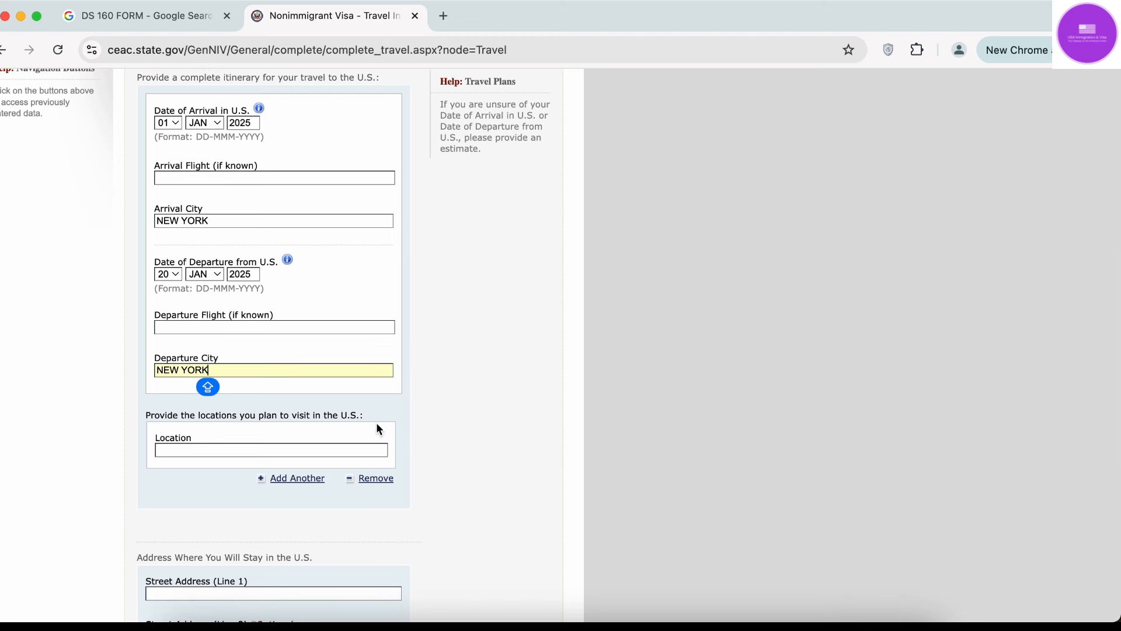
left_click(450, 416)
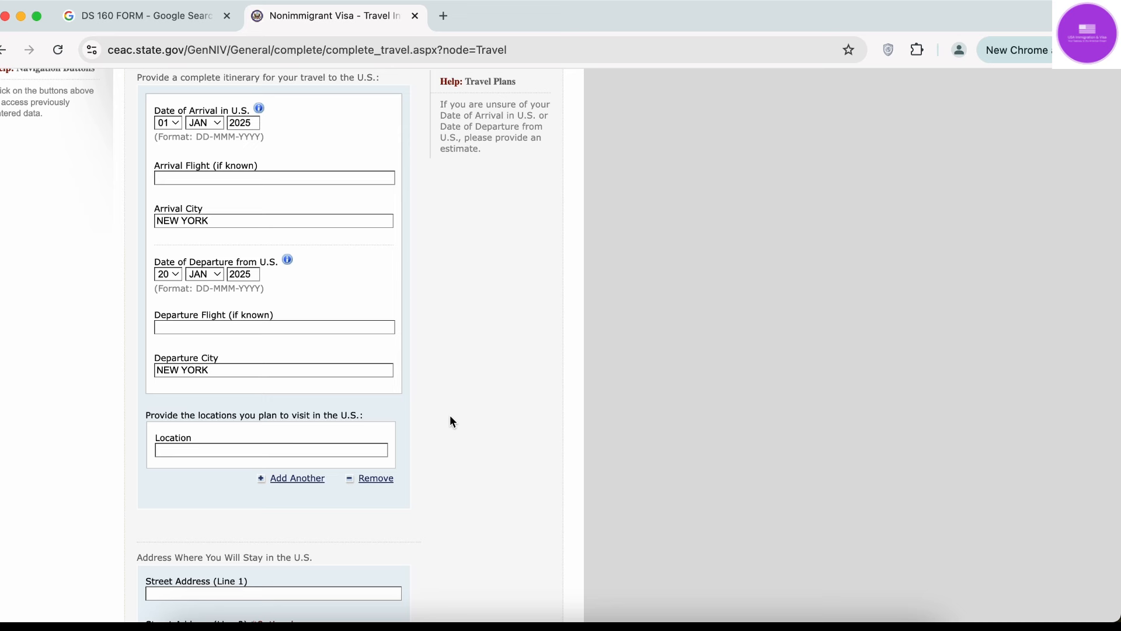
Enter NEW YORK as the first location to visit and add another location row.
left_click(343, 451)
type("NEW YORK")
left_click(310, 481)
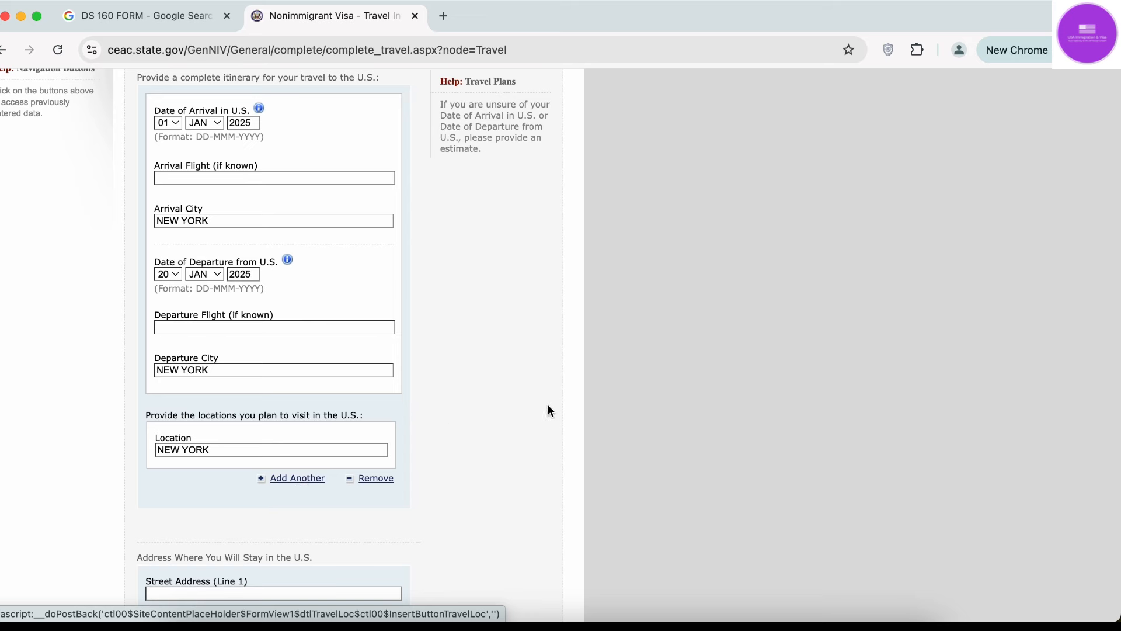
scroll(418, 461, "down", 10)
Add WASHINGTON DC, CHICAGO and LOS ANGELES as further U.S. locations to visit.
scroll(418, 461, "up", 5)
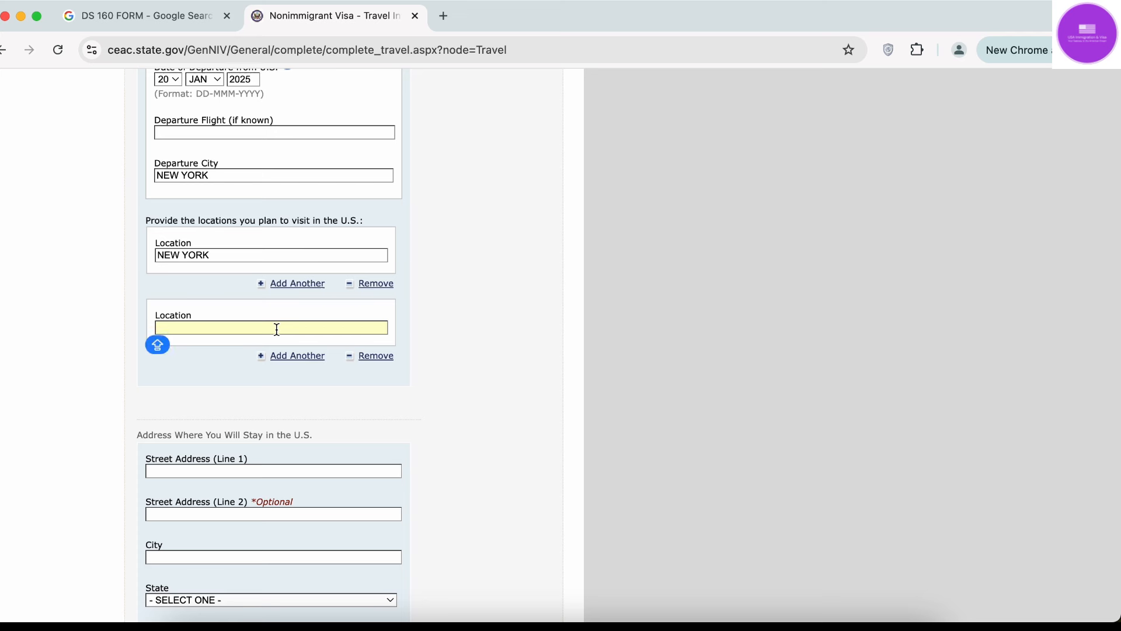
type("WASHINGTON D")
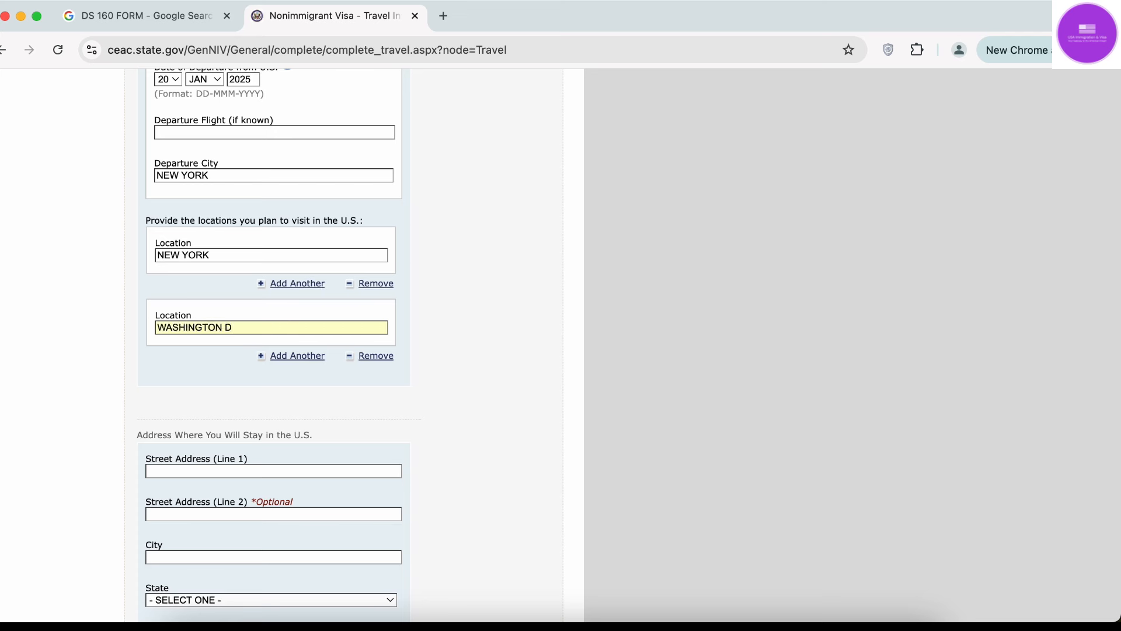
type("C")
left_click(295, 358)
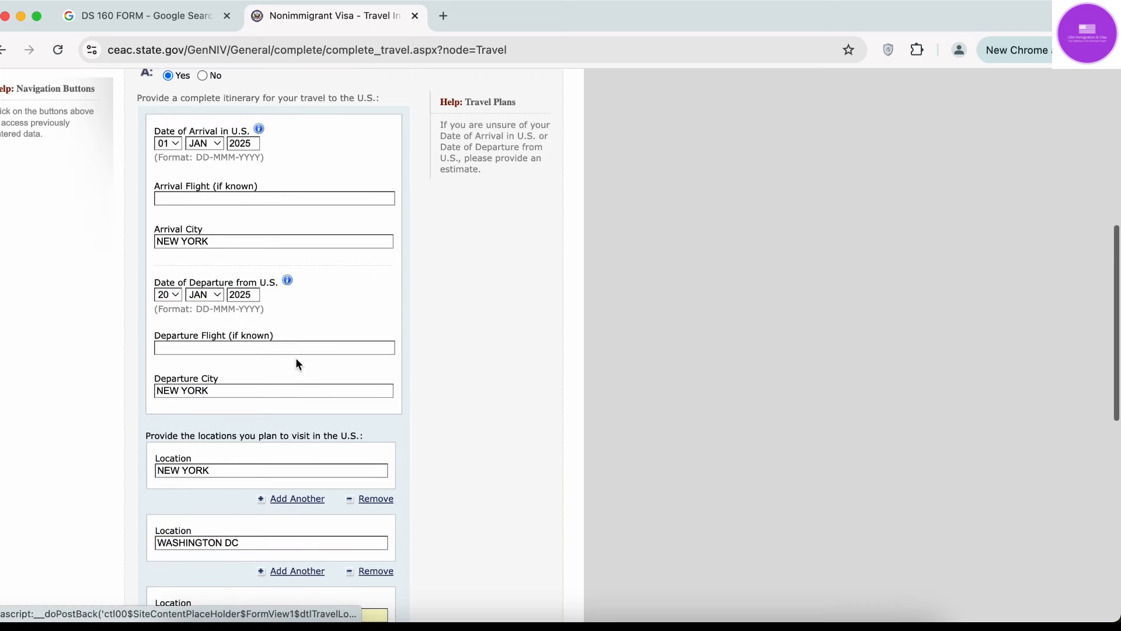
scroll(274, 416, "down", 5)
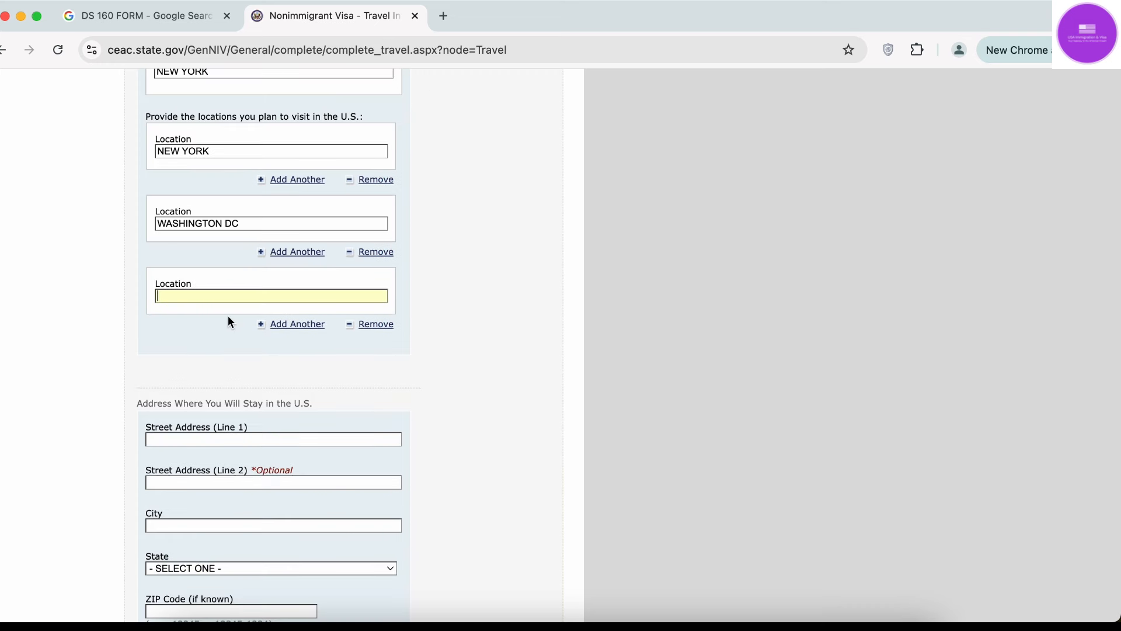
type("CHICAGO")
left_click(275, 325)
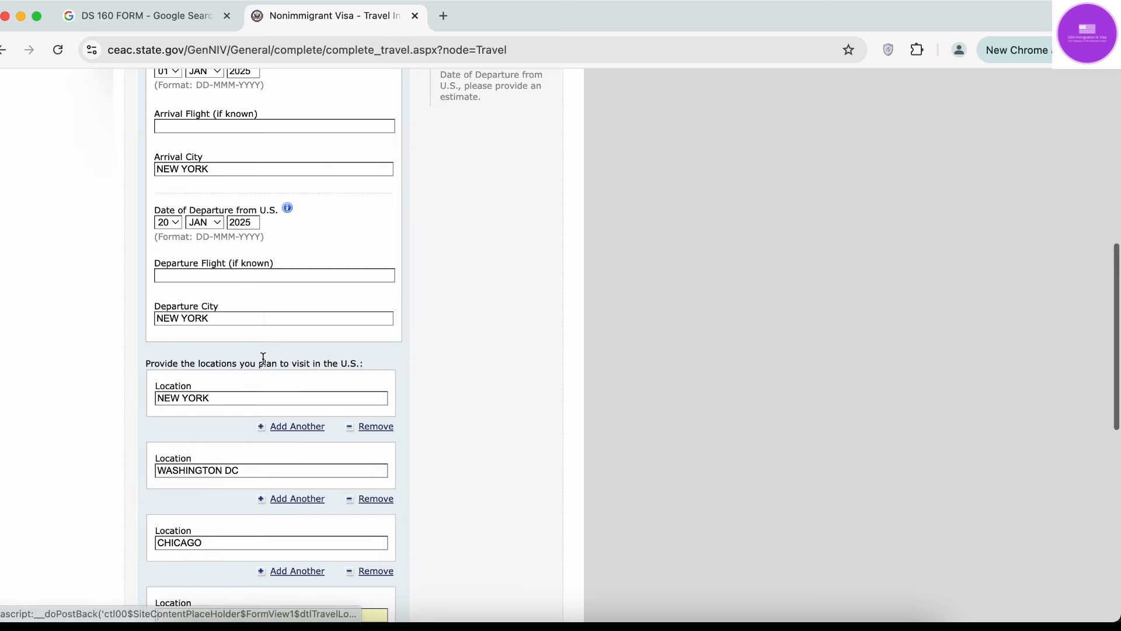
scroll(234, 454, "down", 4)
type("LOS A")
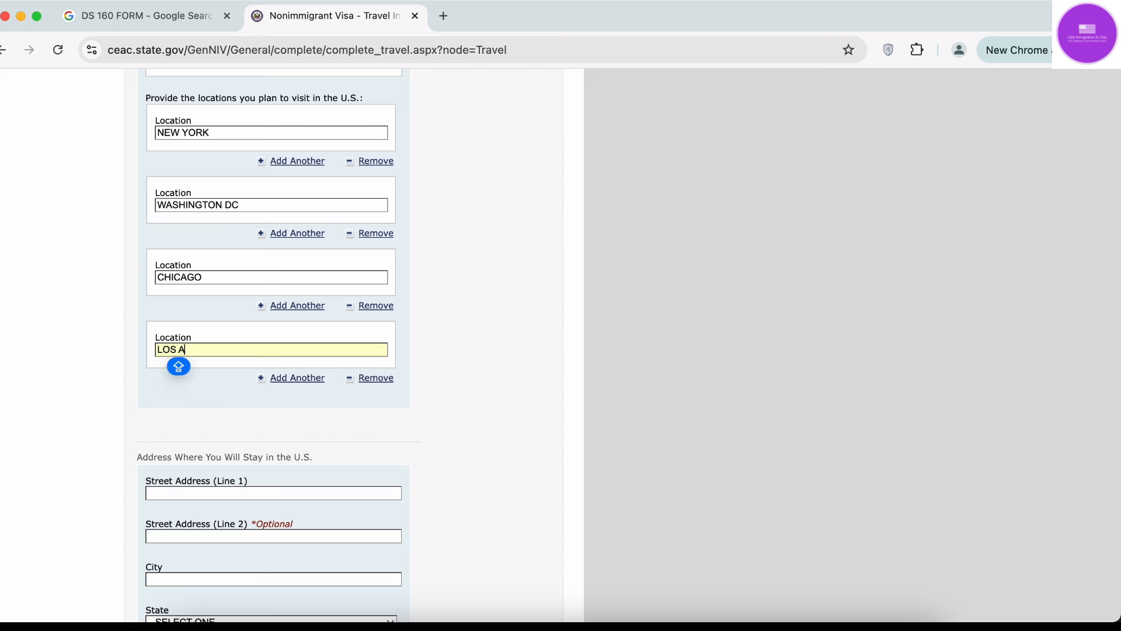
type("NGELES")
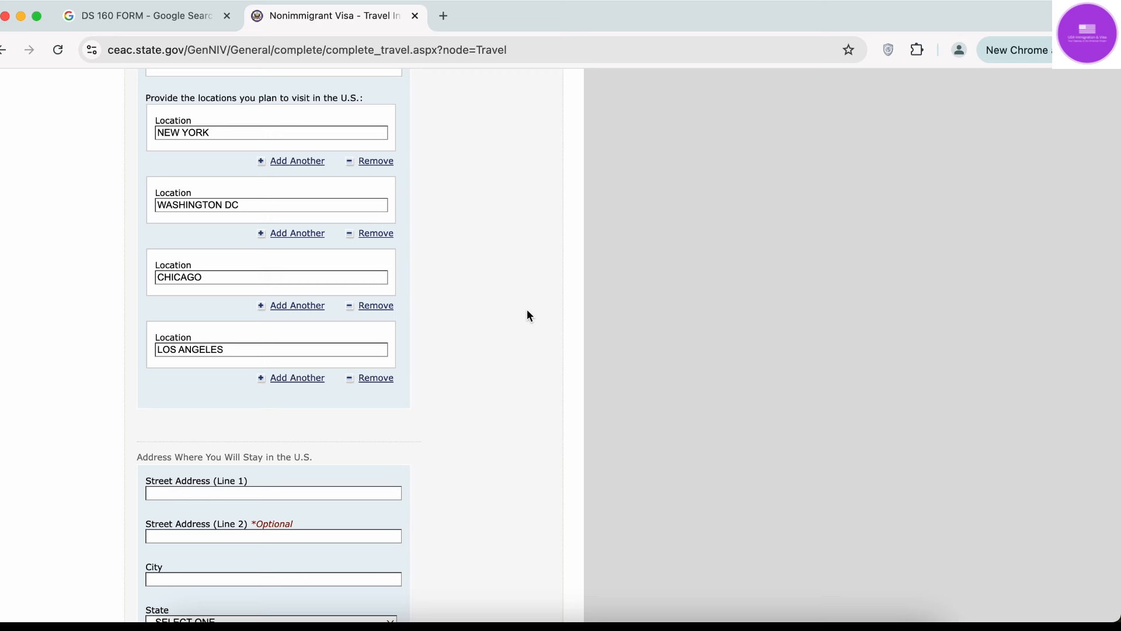
scroll(527, 315, "down", 5)
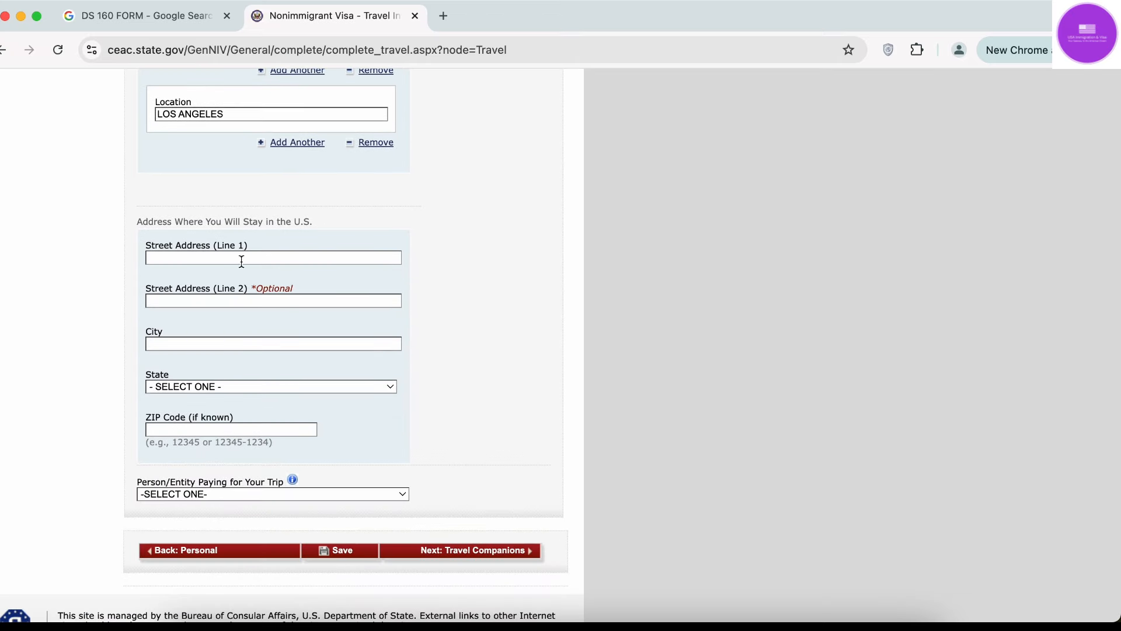
Enter the stay's street address and city NEW YORK, and set SELF as the trip payer.
left_click(209, 259)
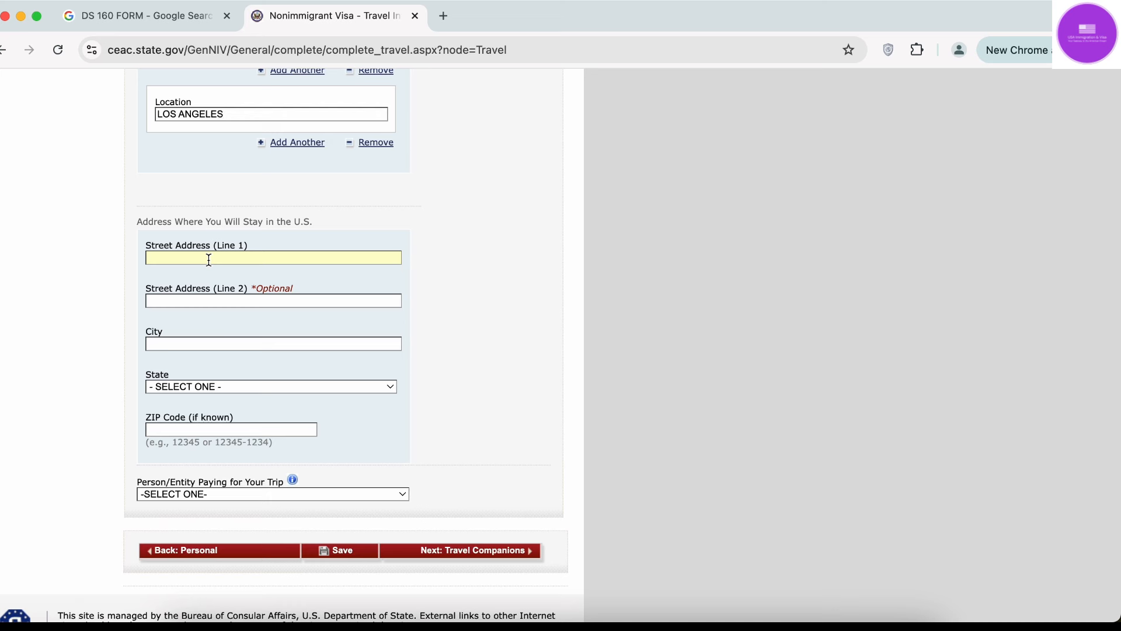
type("123 PRESOTT DRIVE")
left_click(202, 346)
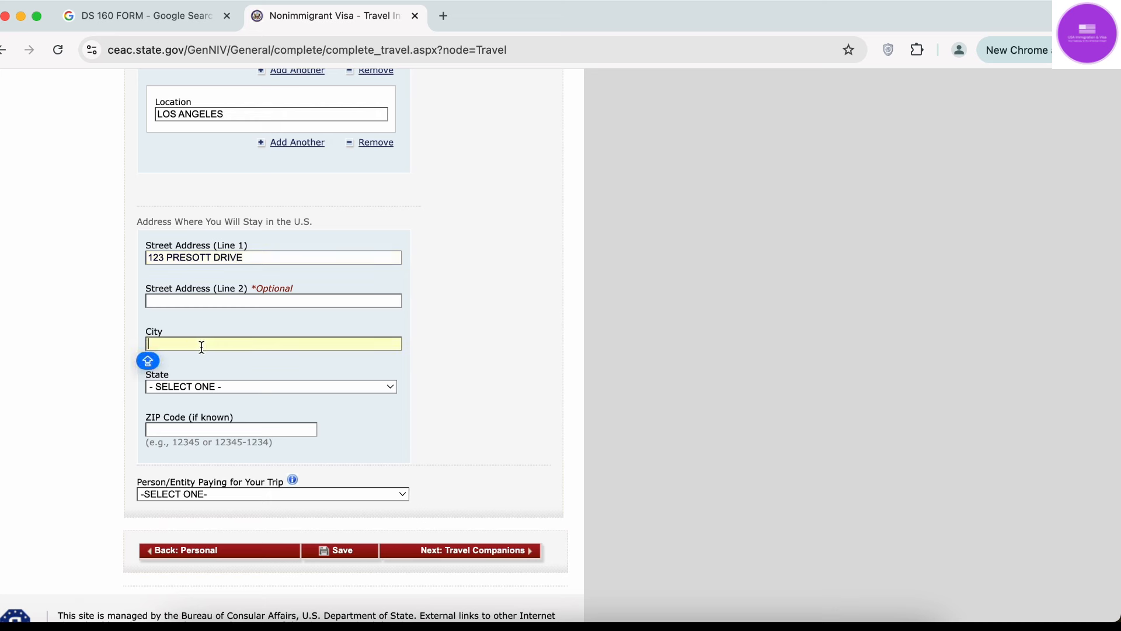
type("NEW YORK")
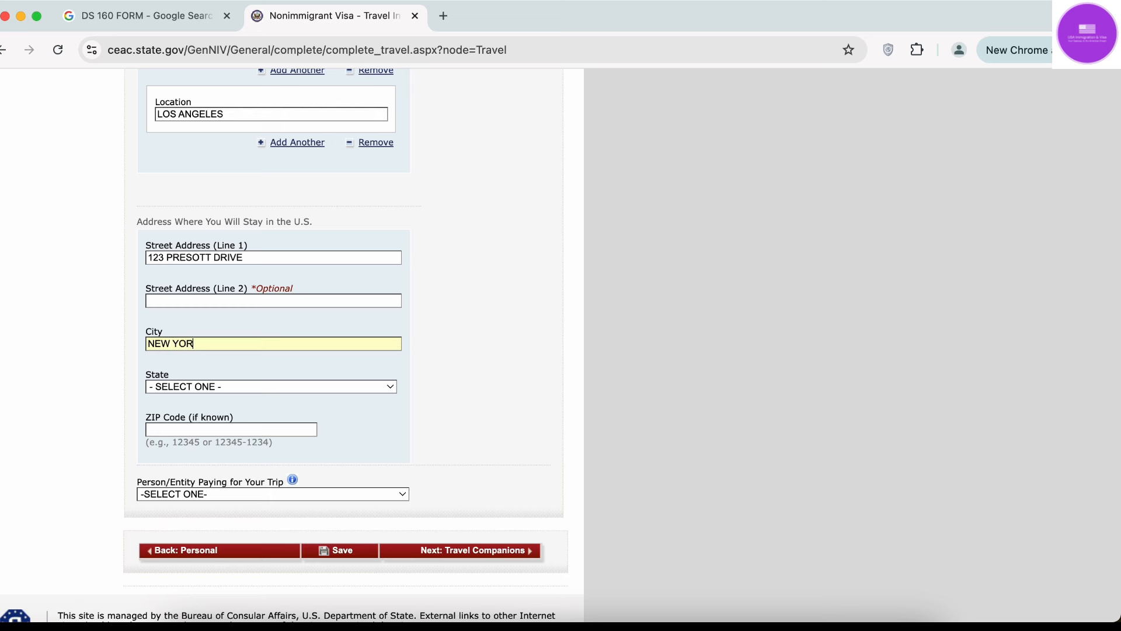
type("NEW YORK")
key("Tab")
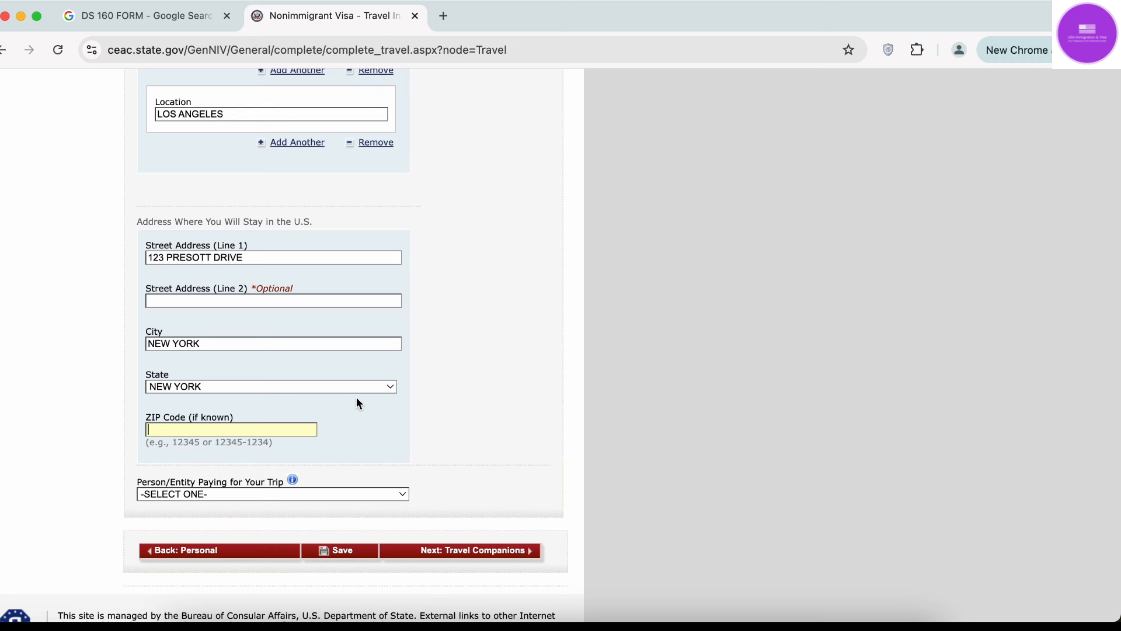
scroll(335, 430, "down", 2)
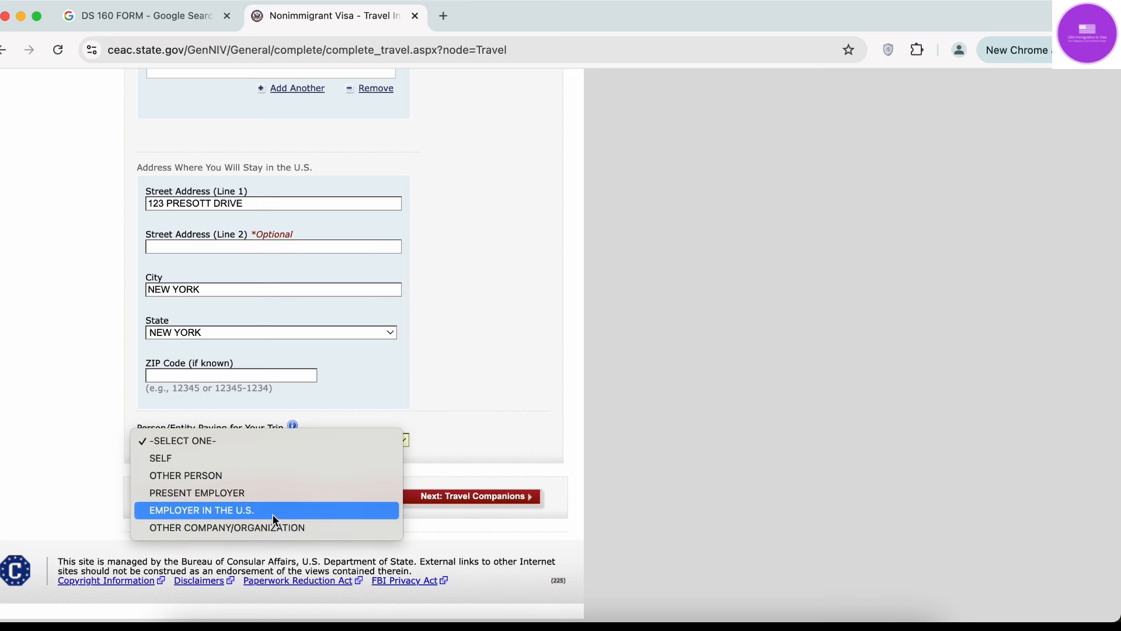
left_click(270, 459)
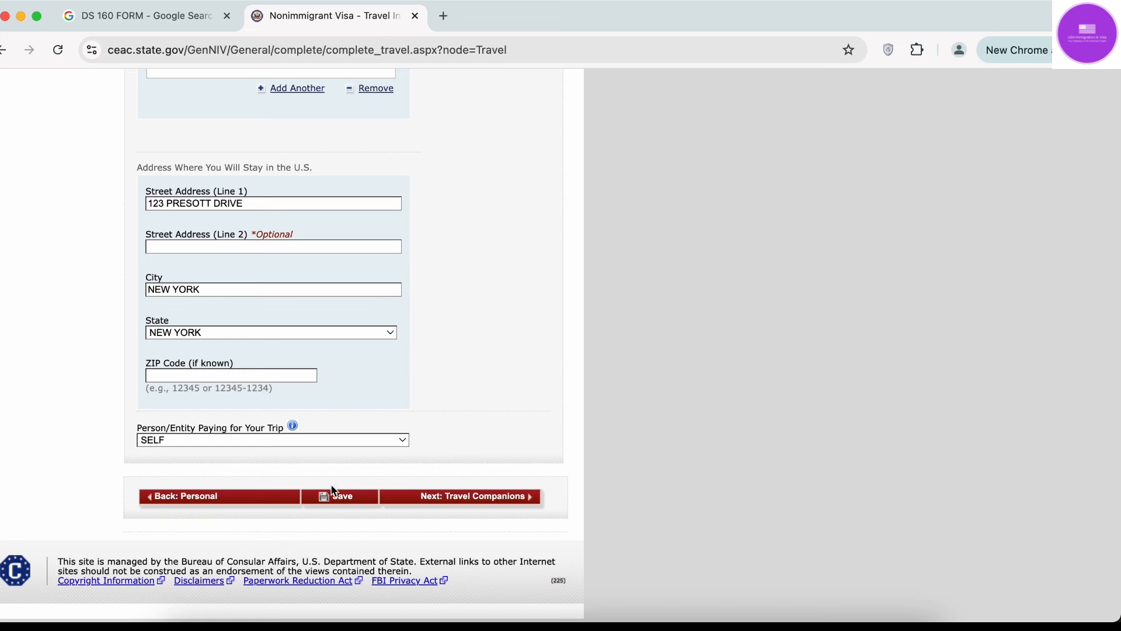
scroll(343, 489, "up", 15)
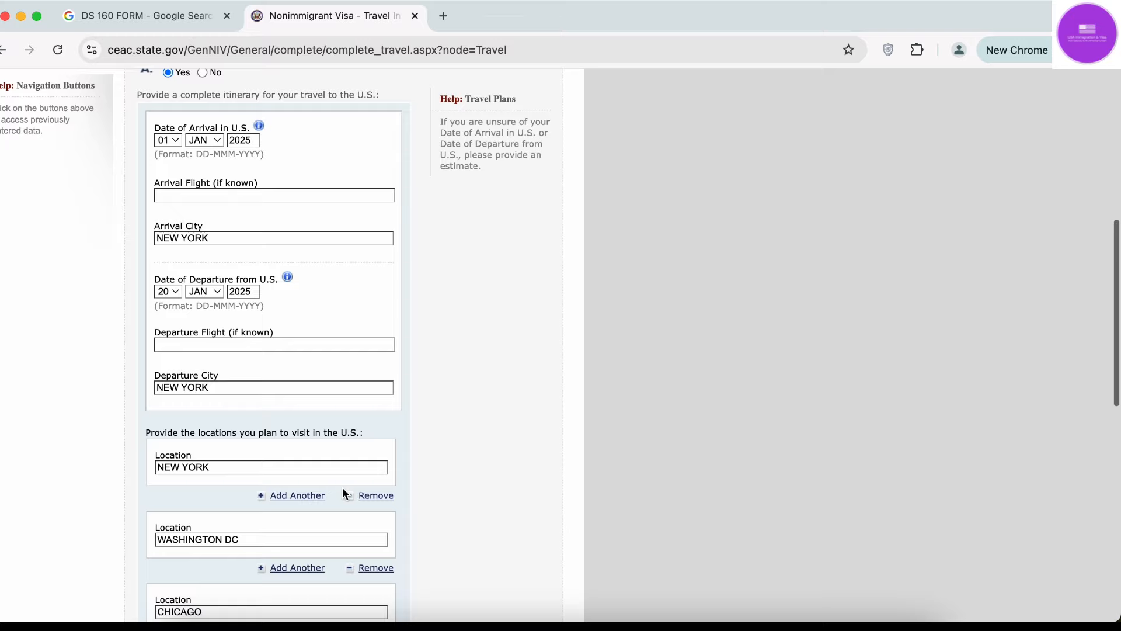
Answer No to having specific travel plans.
scroll(342, 487, "up", 5)
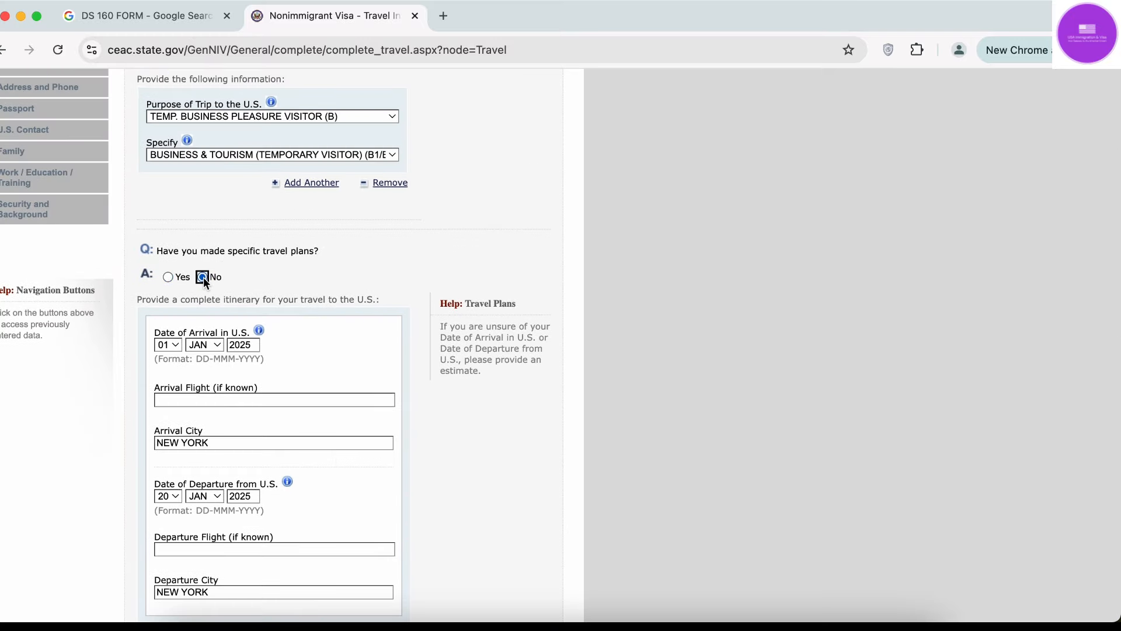
left_click(824, 313)
left_click(168, 277)
left_click(202, 277)
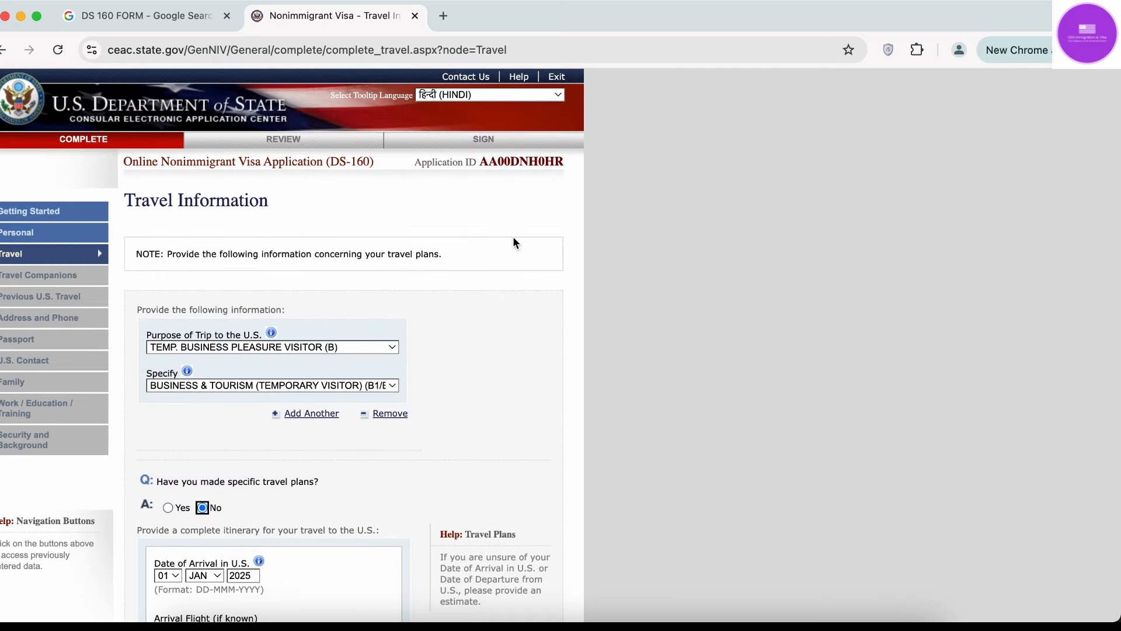
scroll(513, 242, "down", 15)
scroll(512, 242, "up", 12)
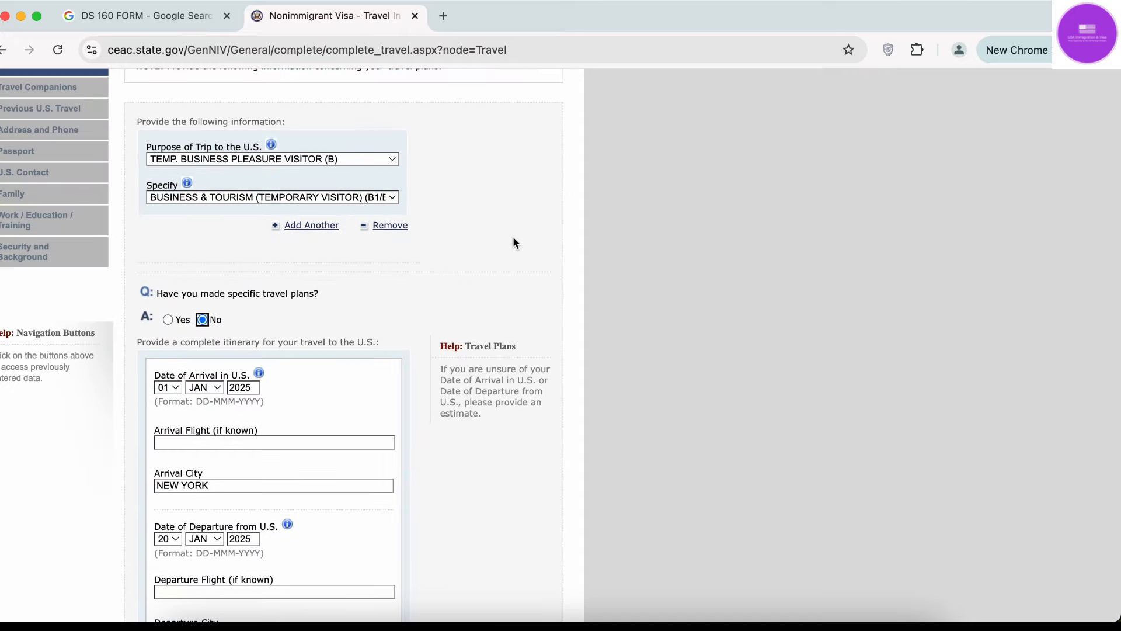
scroll(512, 241, "up", 4)
scroll(512, 242, "down", 4)
scroll(513, 242, "left", 5)
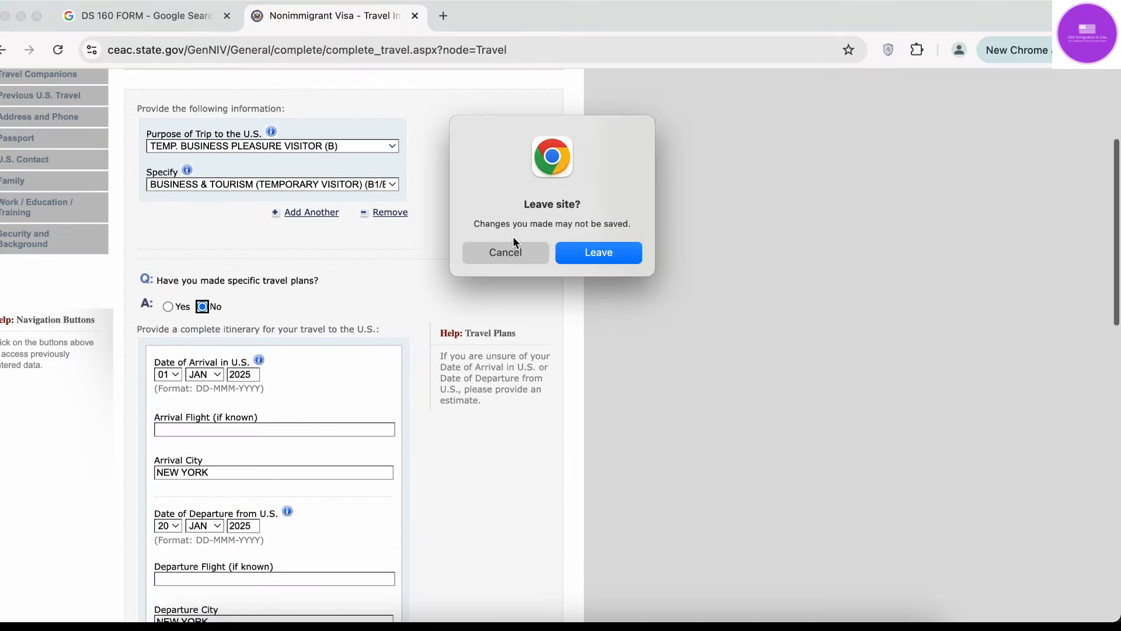
Leave the unsaved page, select INDIA, NEW DELHI, enter the verification code, and retrieve an application.
left_click(565, 261)
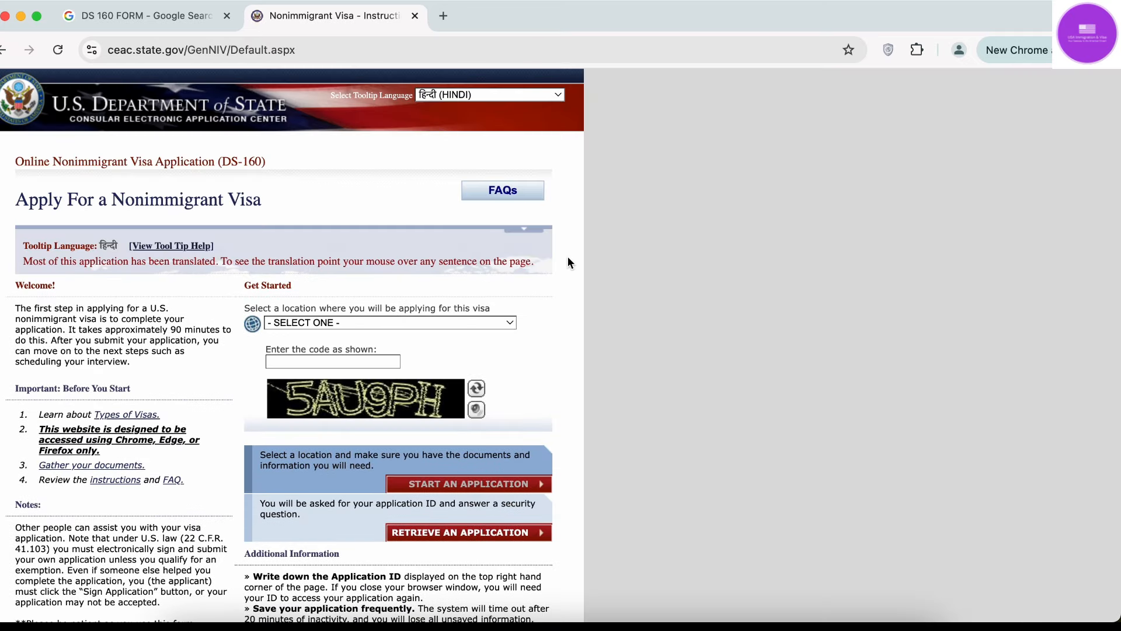
left_click(384, 324)
type("india")
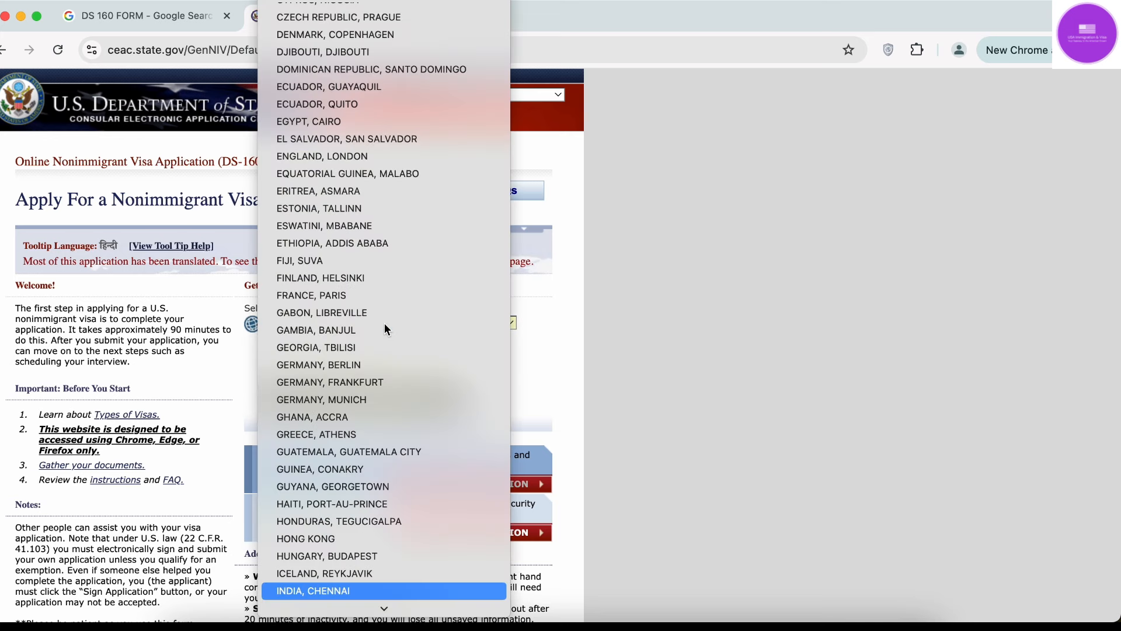
key("Down")
key("Down")
key("Down")
key("Down")
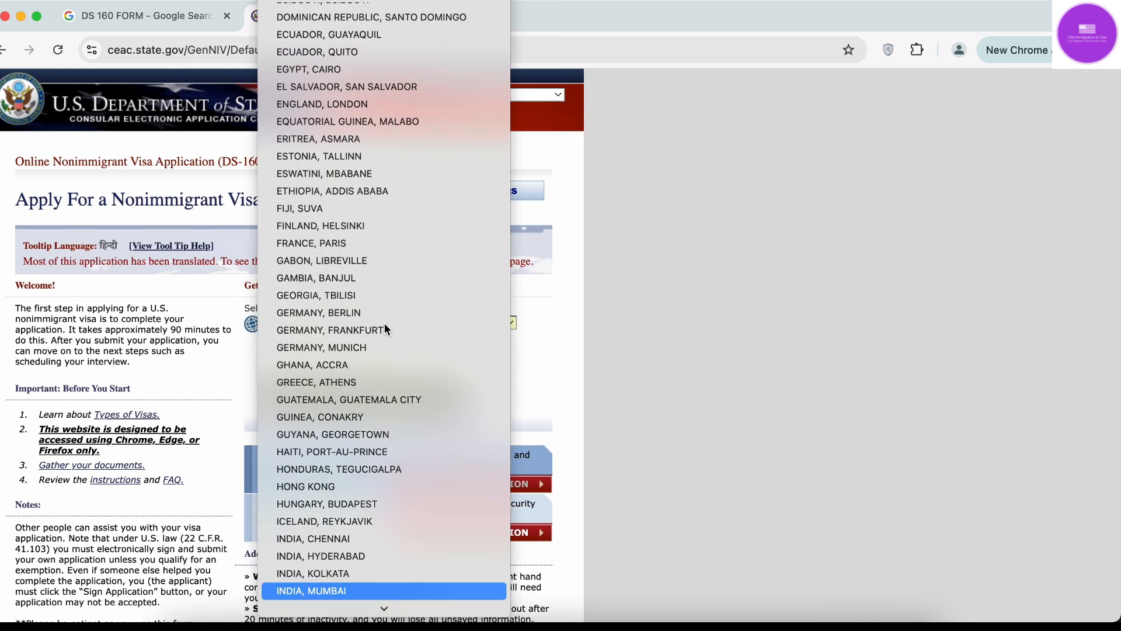
key("Return")
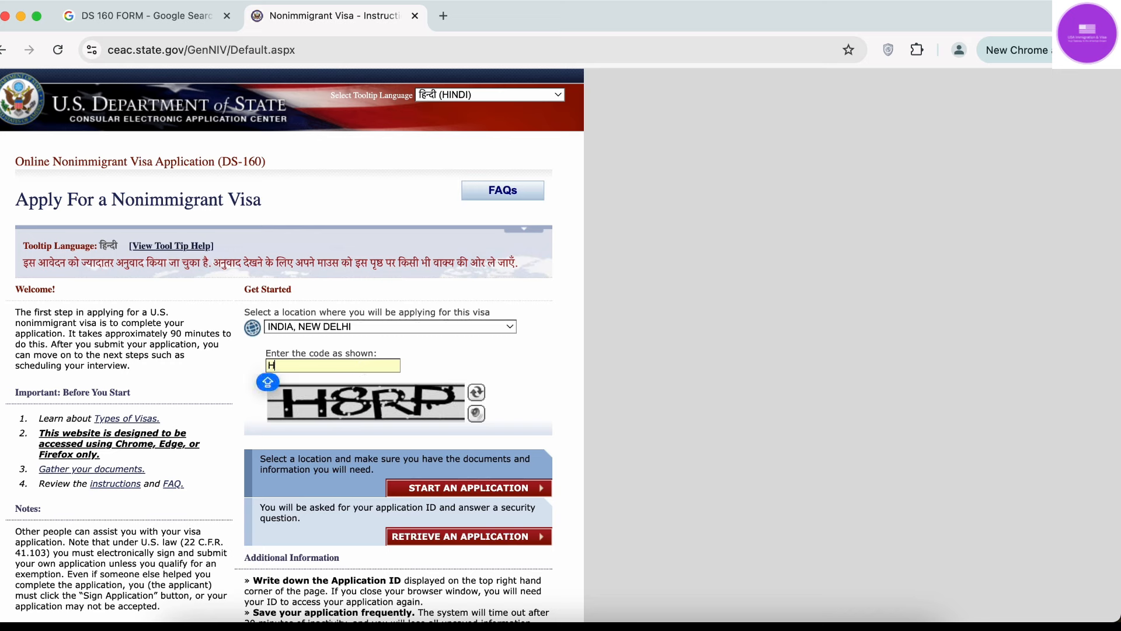
type("H8RP")
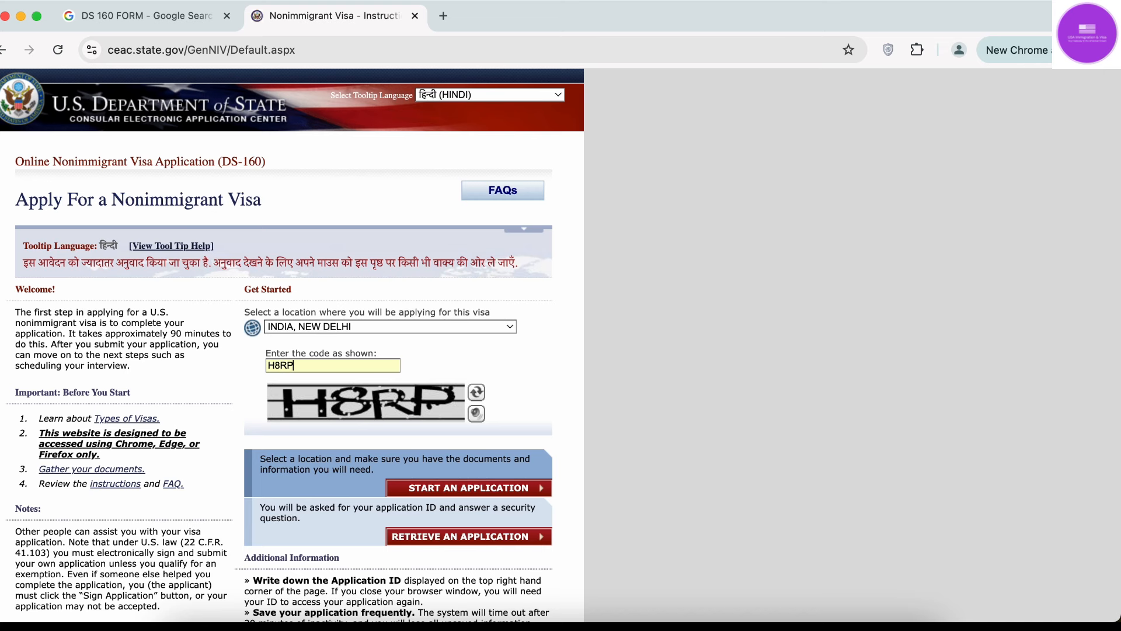
left_click(510, 539)
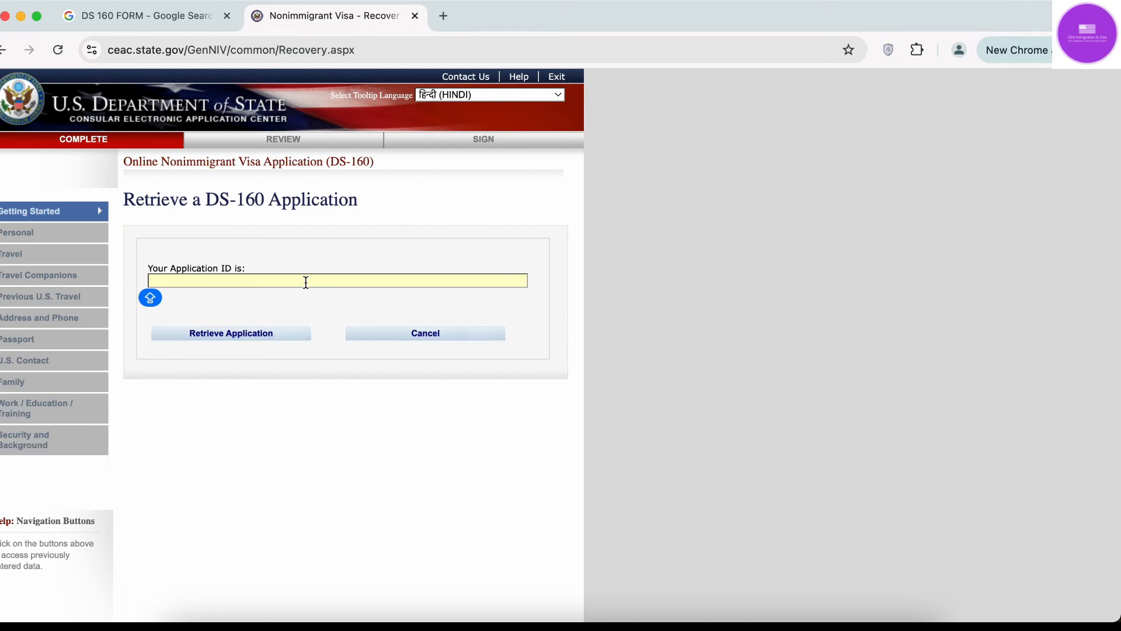
Abandon the Retrieve page without an Application ID, returning to the start page and closing the tab.
left_click(230, 280)
left_click(341, 280)
left_click(341, 280)
left_click(3, 54)
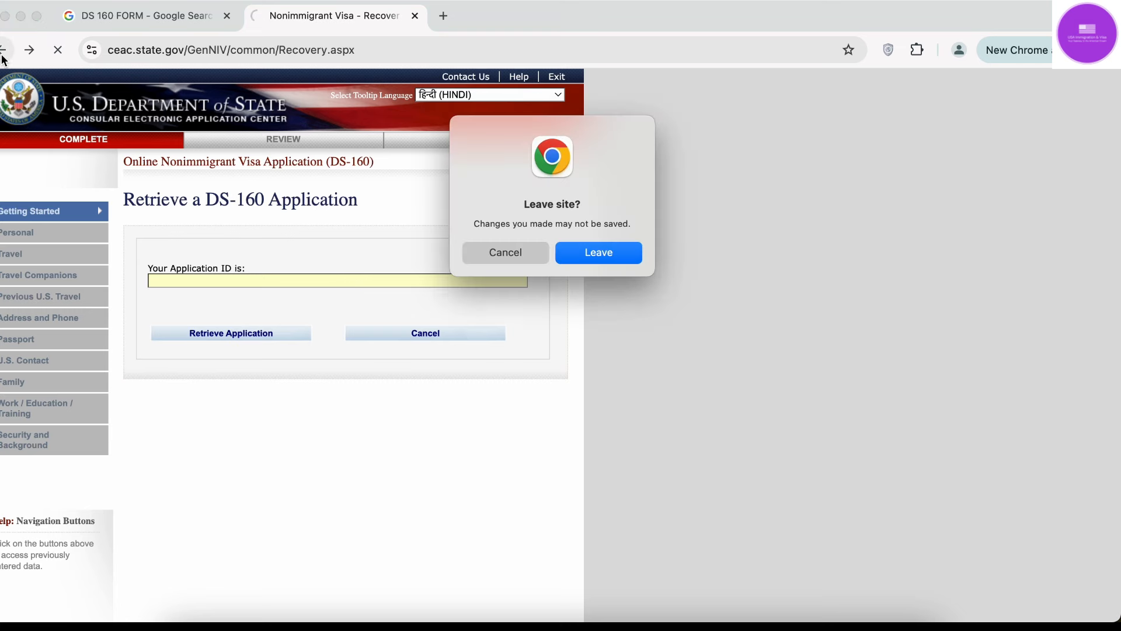
left_click(610, 256)
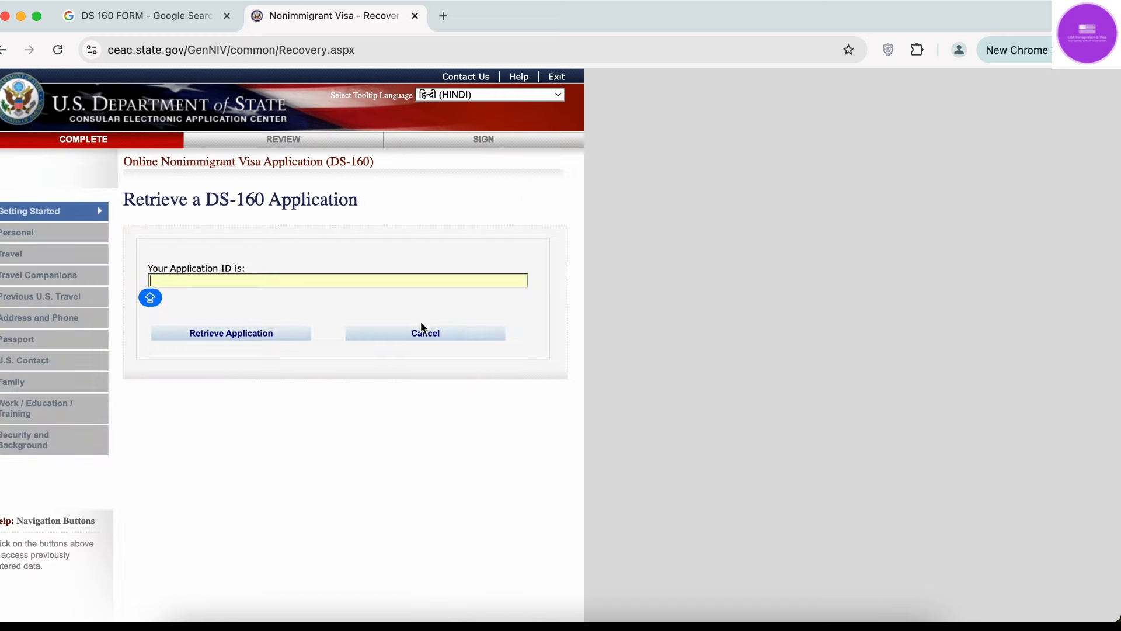
left_click(3, 51)
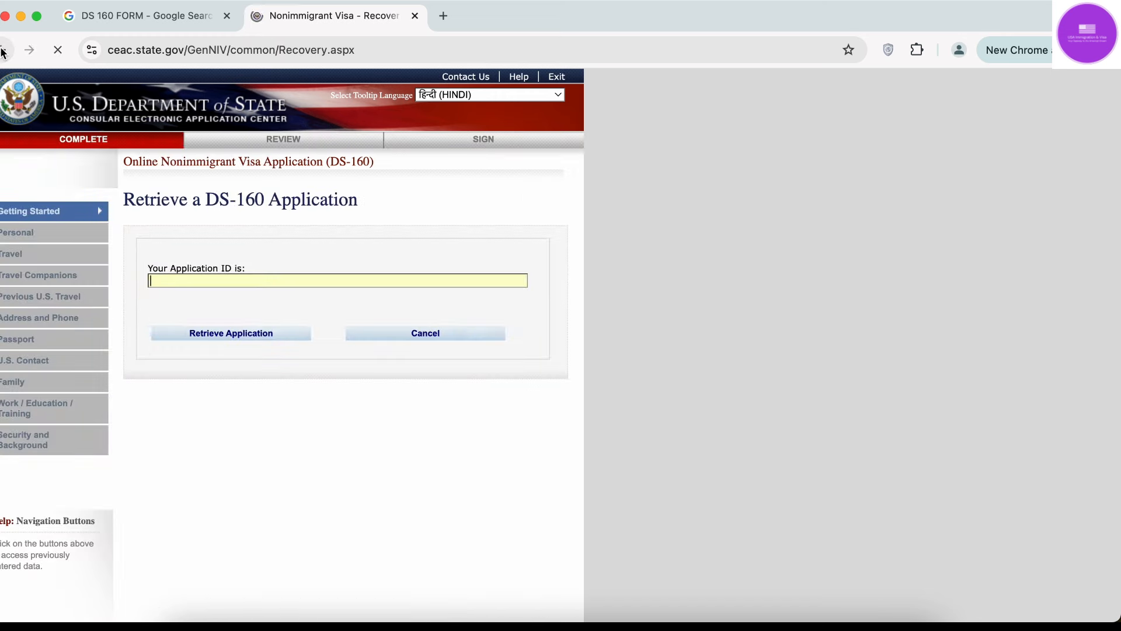
left_click(414, 16)
Reopen DS-160, select INDIA, NEW DELHI, enter the verification code, and start a new application.
left_click(281, 242)
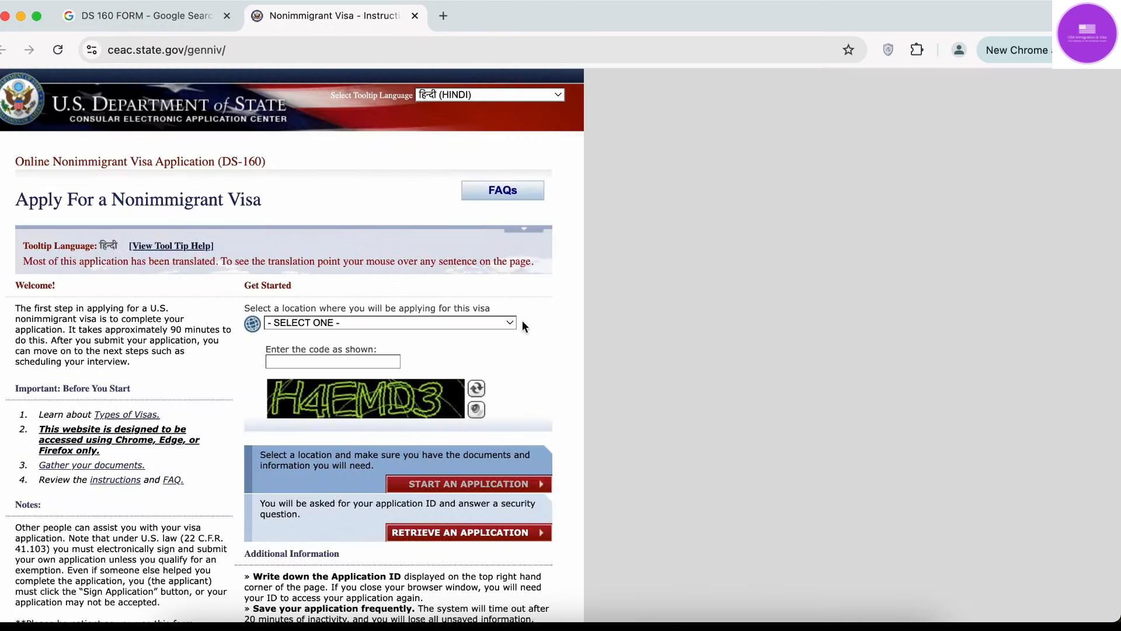
left_click(423, 322)
type("india")
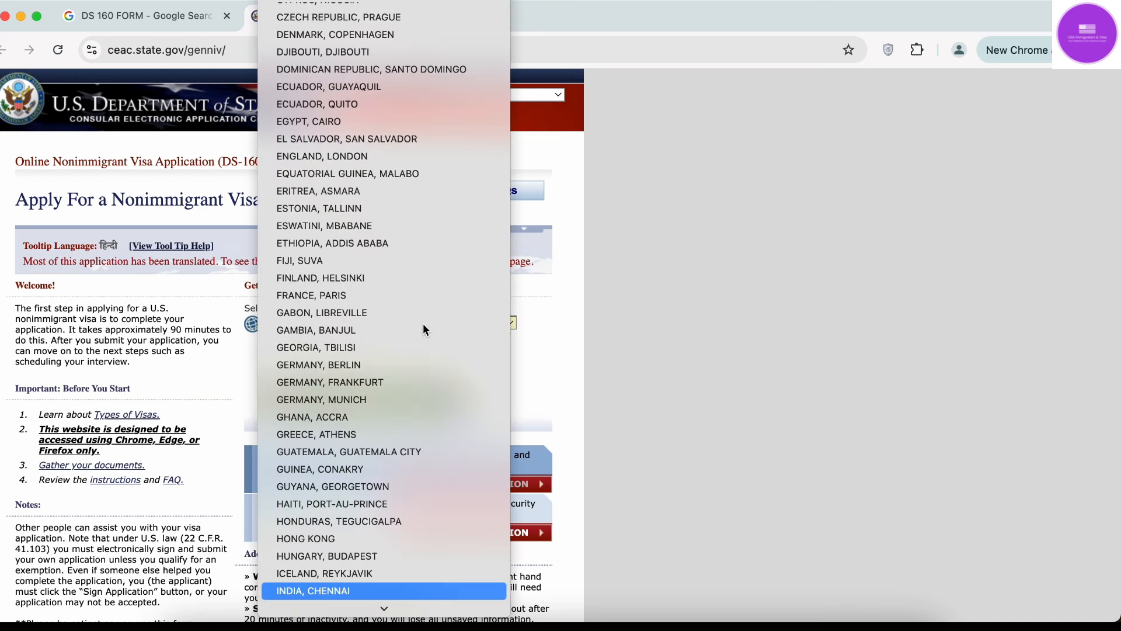
key("Down")
key("Down")
key("Down")
key("Down")
key("Return")
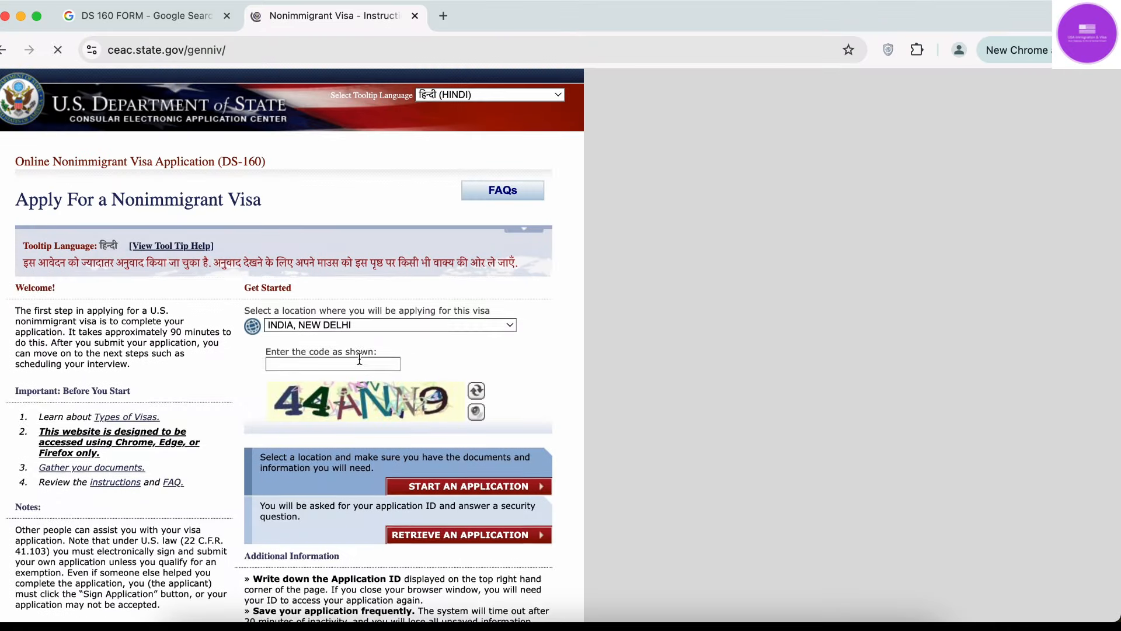
left_click(360, 361)
type("4")
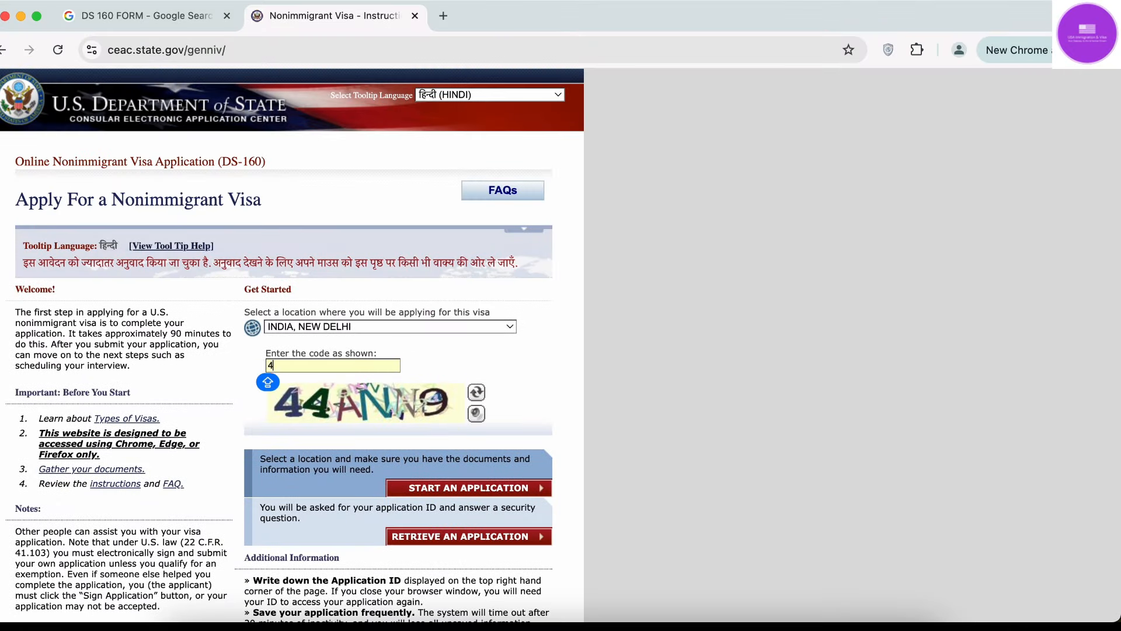
type("4ANN9")
left_click(479, 488)
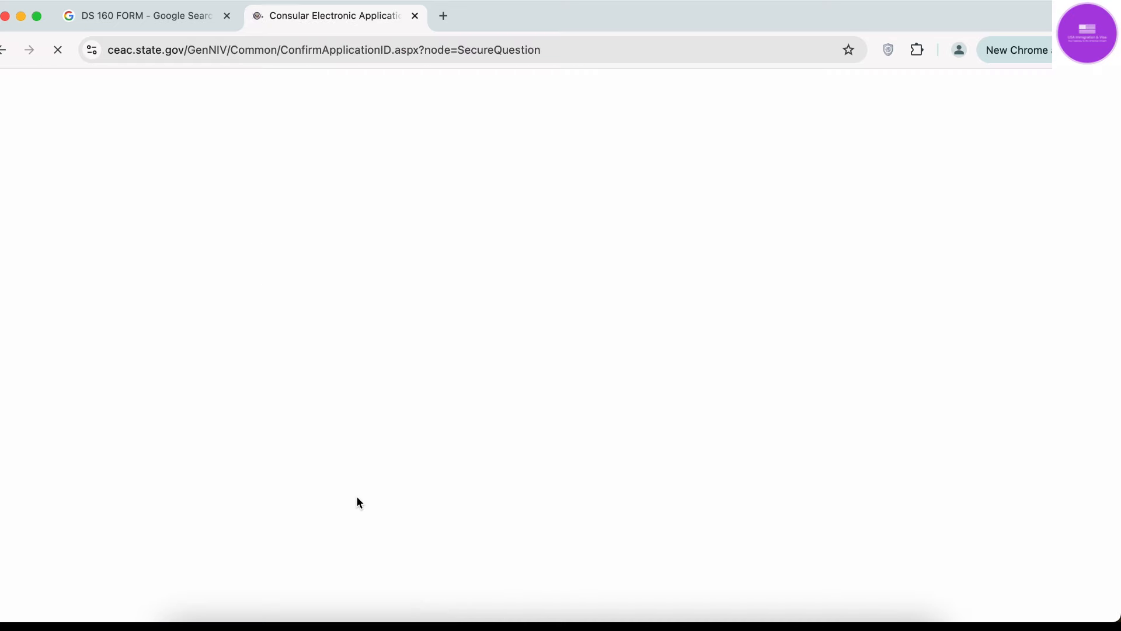
Agree to the Computer Fraud notice and fill the security question answer from the saved suggestion.
scroll(356, 496, "down", 10)
scroll(356, 496, "up", 2)
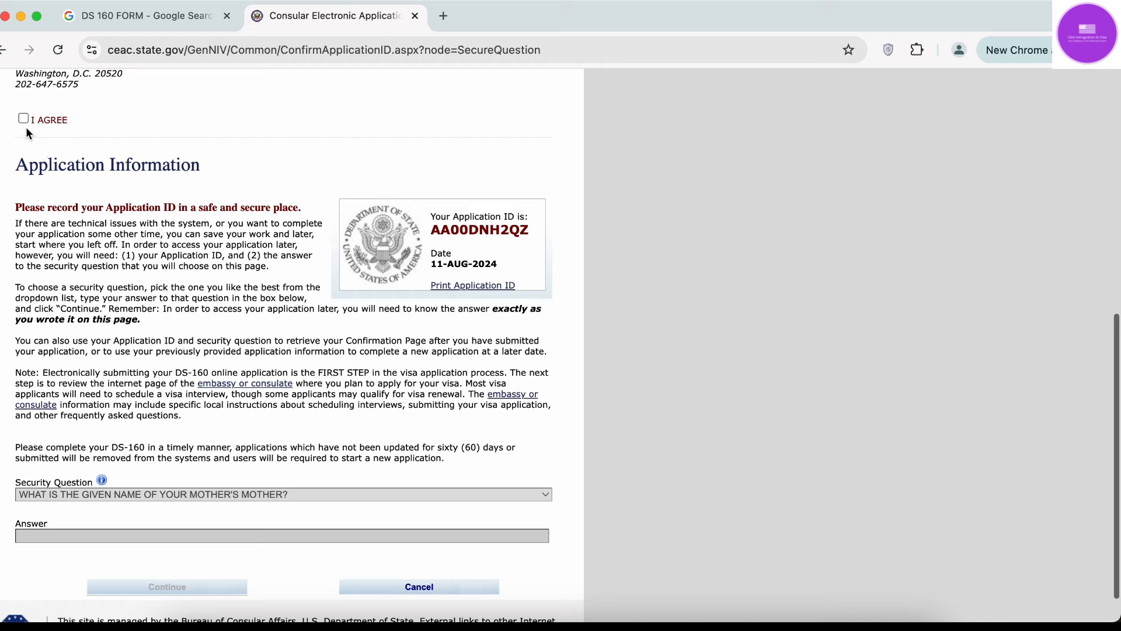
left_click(23, 119)
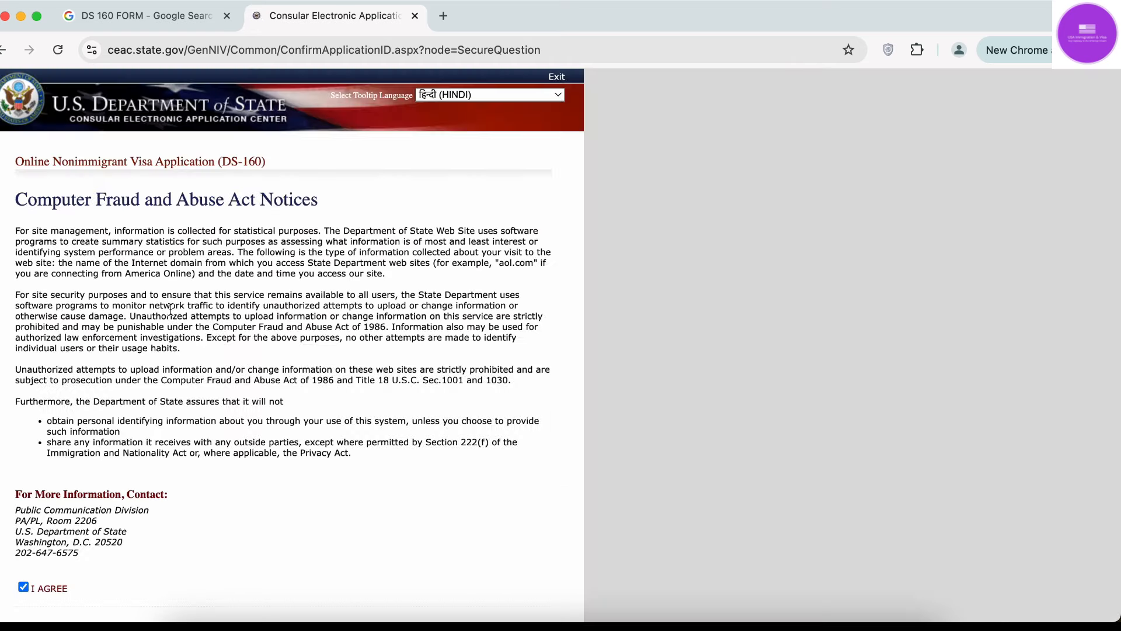
scroll(157, 457, "down", 9)
scroll(157, 458, "up", 1)
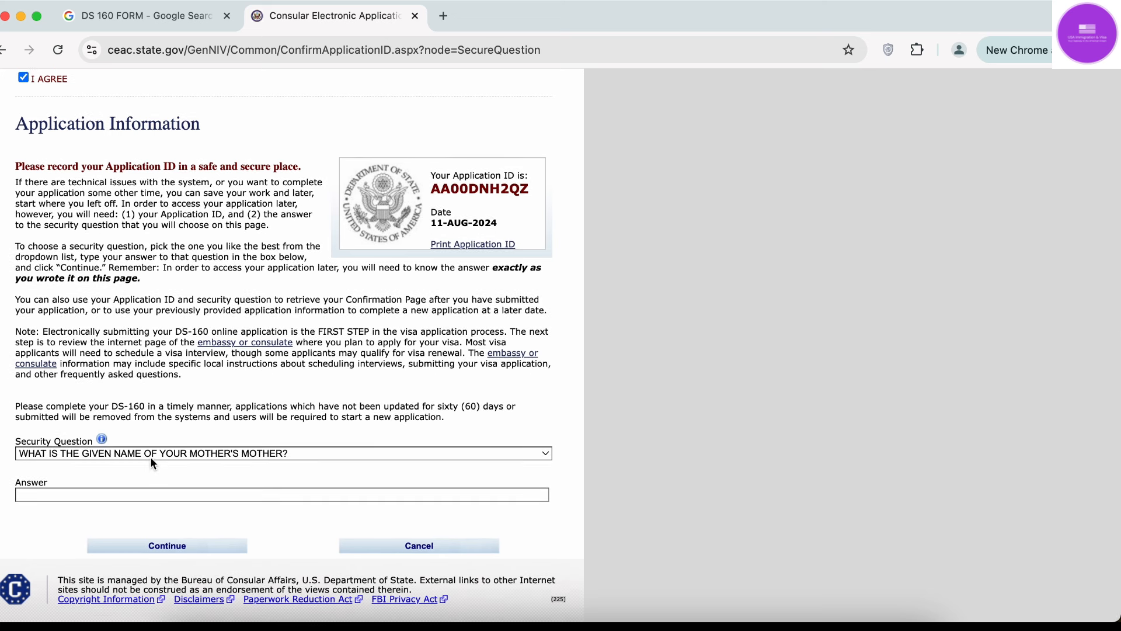
left_click(142, 494)
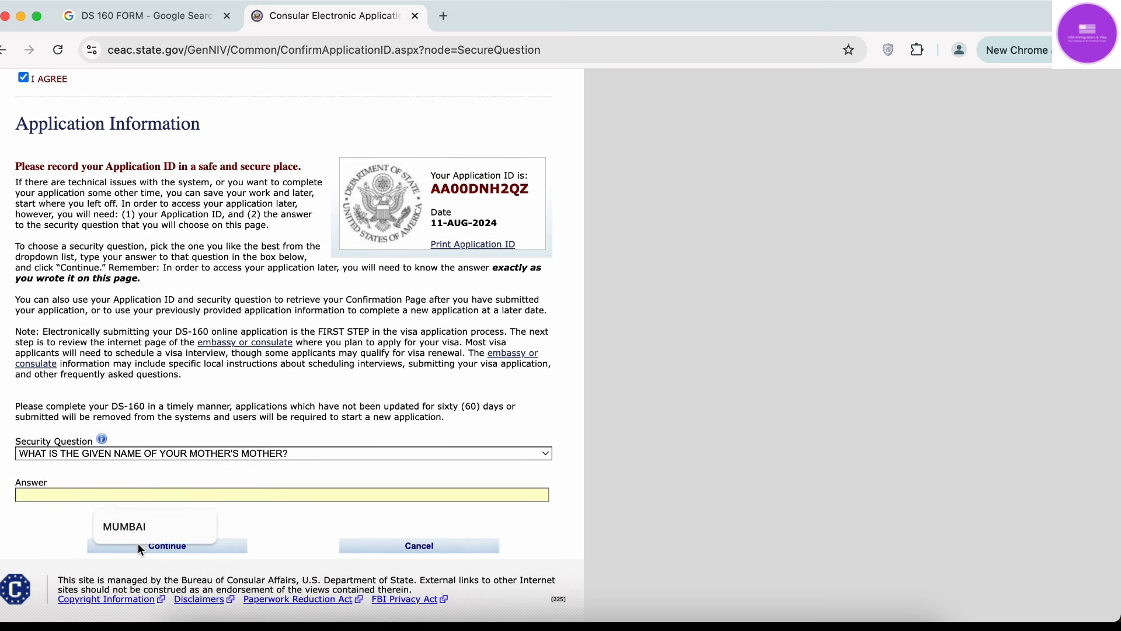
left_click(140, 528)
left_click(155, 547)
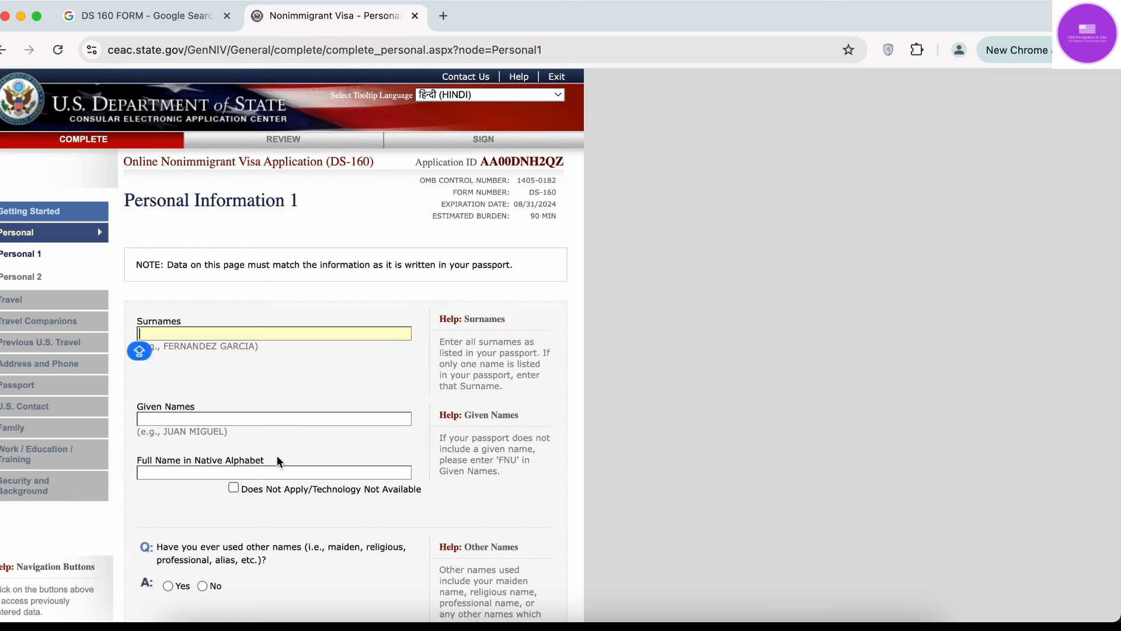
Fill Surnames, Given Names and native full name from saved suggestions.
left_click_drag(482, 158, 557, 157)
left_click(557, 158)
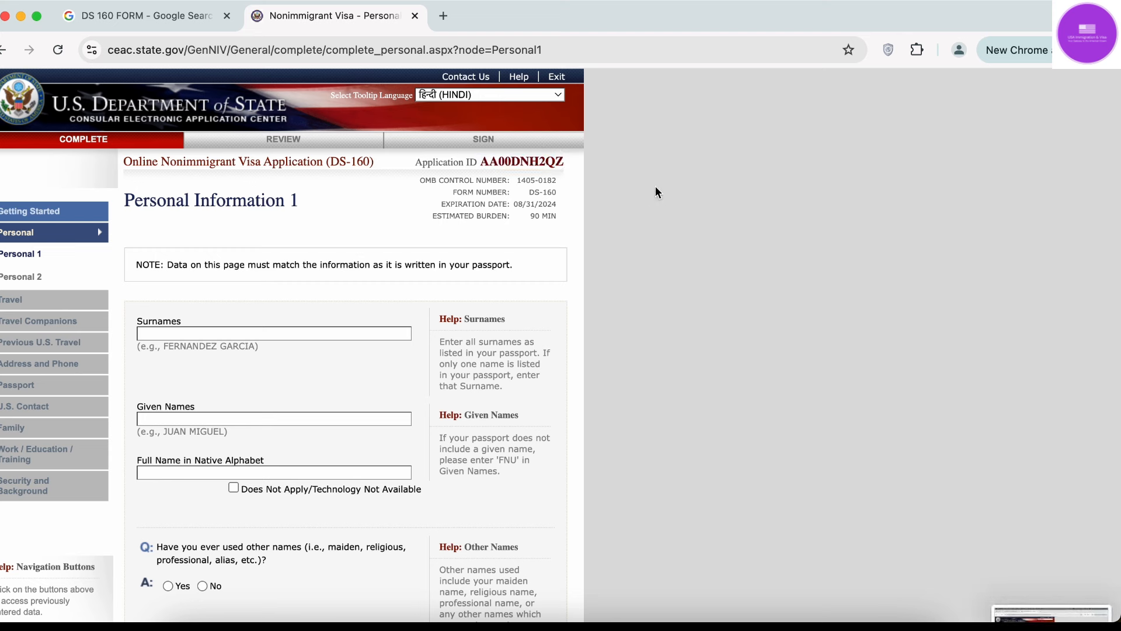
left_click(180, 332)
left_click(251, 366)
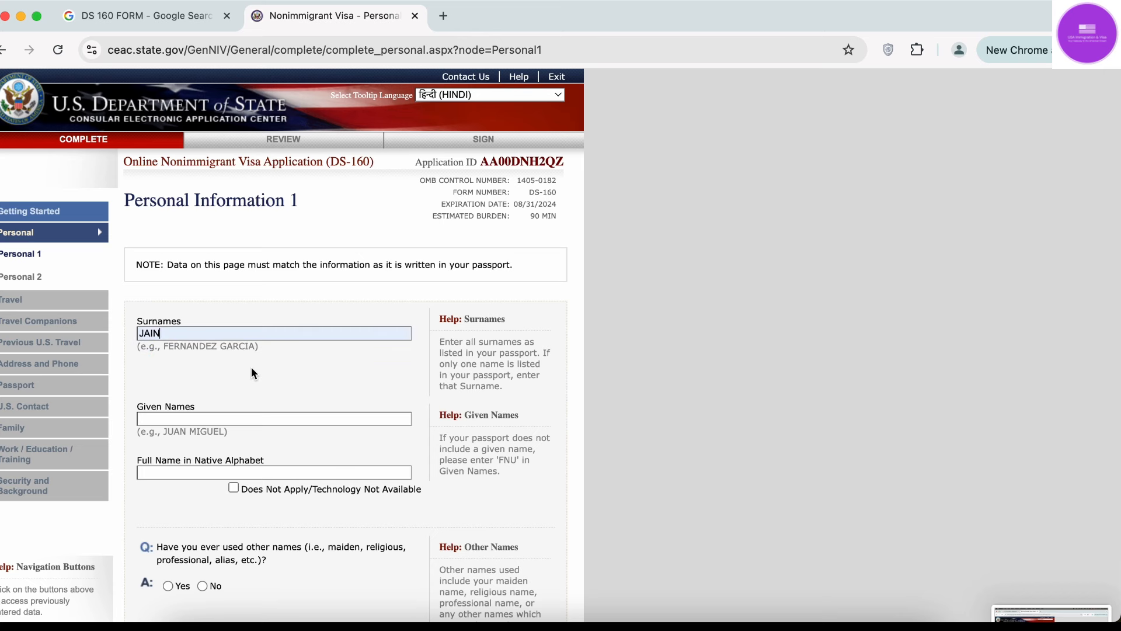
left_click(219, 414)
left_click(252, 447)
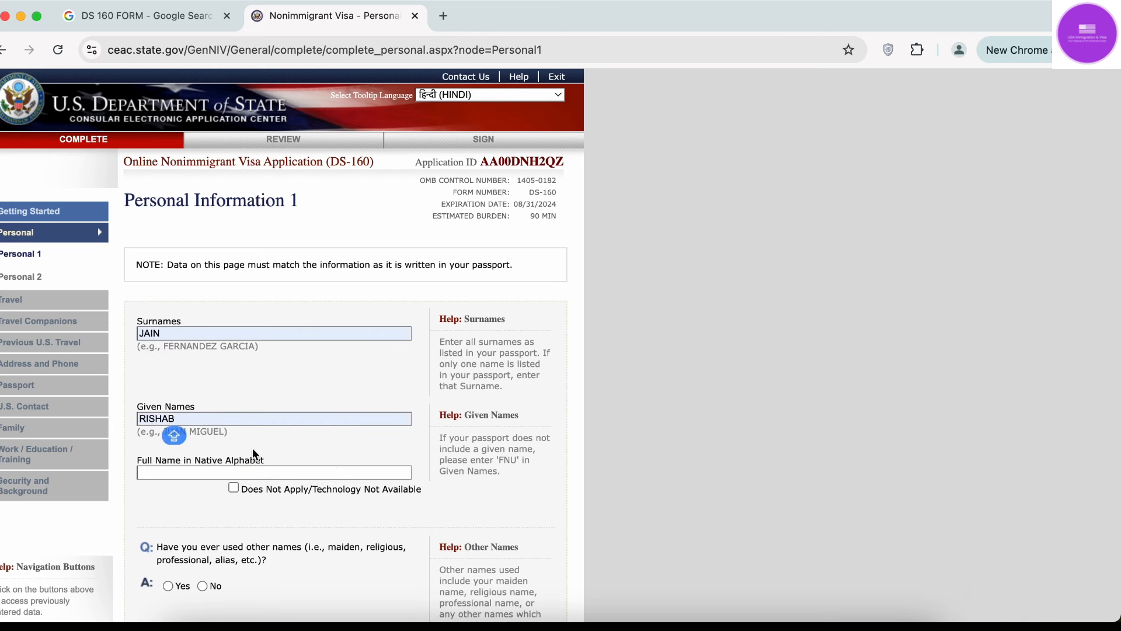
scroll(252, 447, "down", 1)
left_click(251, 409)
left_click(249, 440)
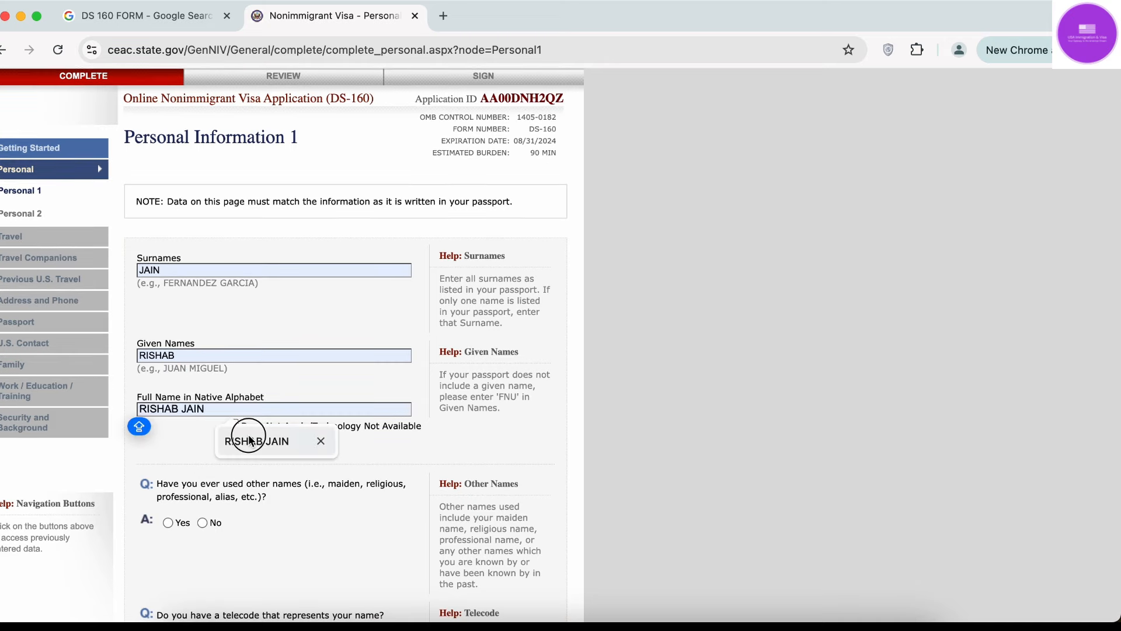
Answer No to other names and telecode, and set sex MALE and marital status MARRIED.
scroll(249, 435, "down", 2)
left_click(202, 413)
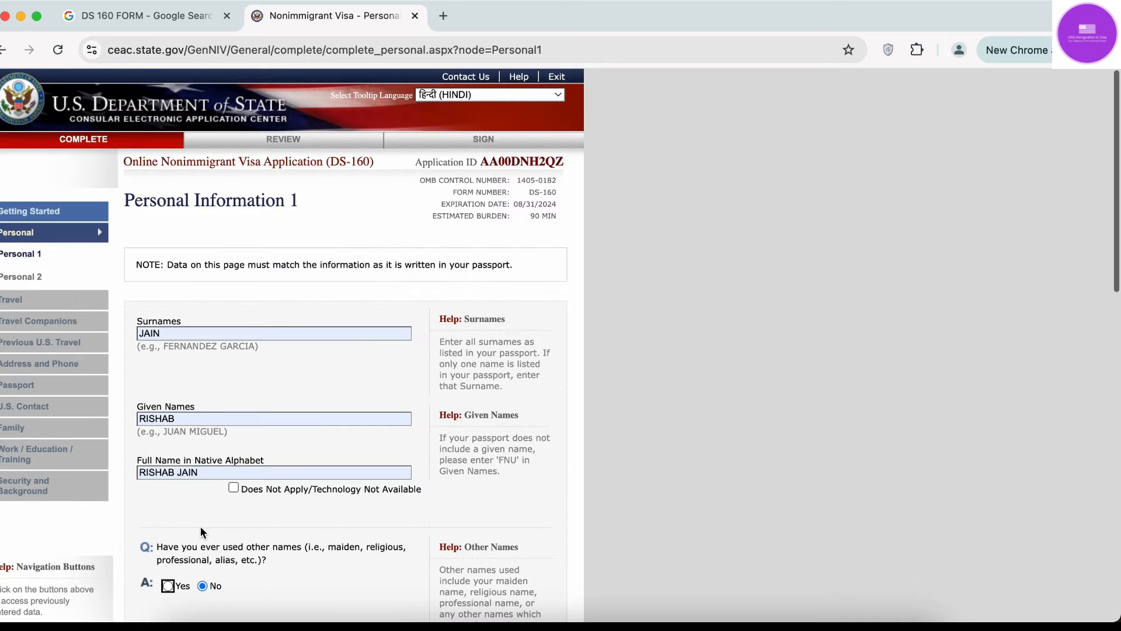
scroll(204, 525, "down", 4)
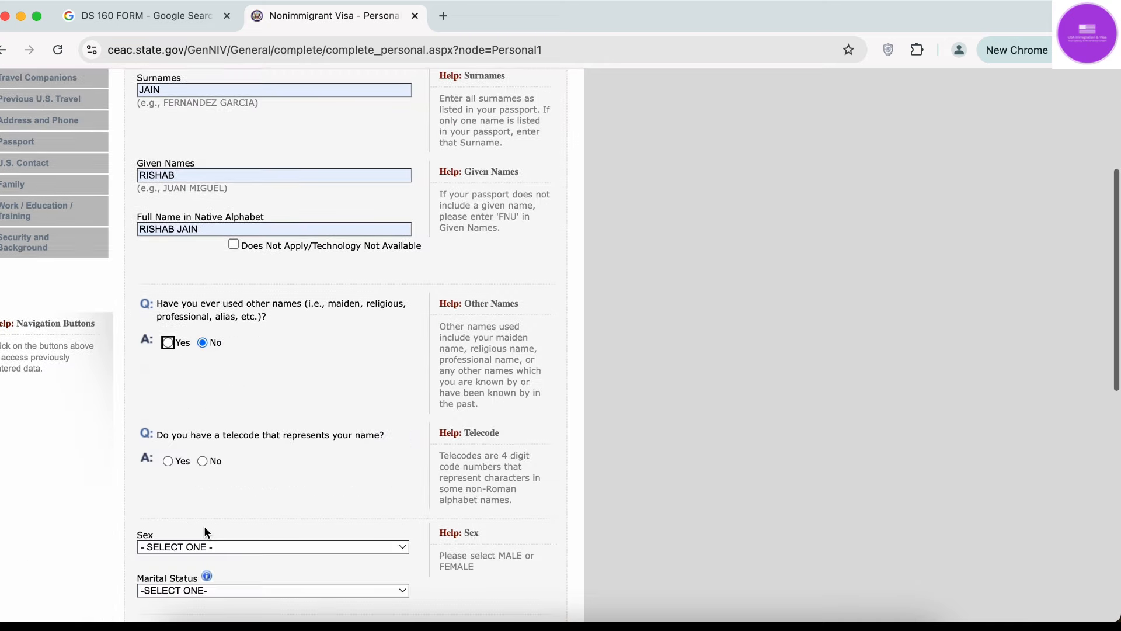
left_click(202, 461)
scroll(200, 458, "down", 3)
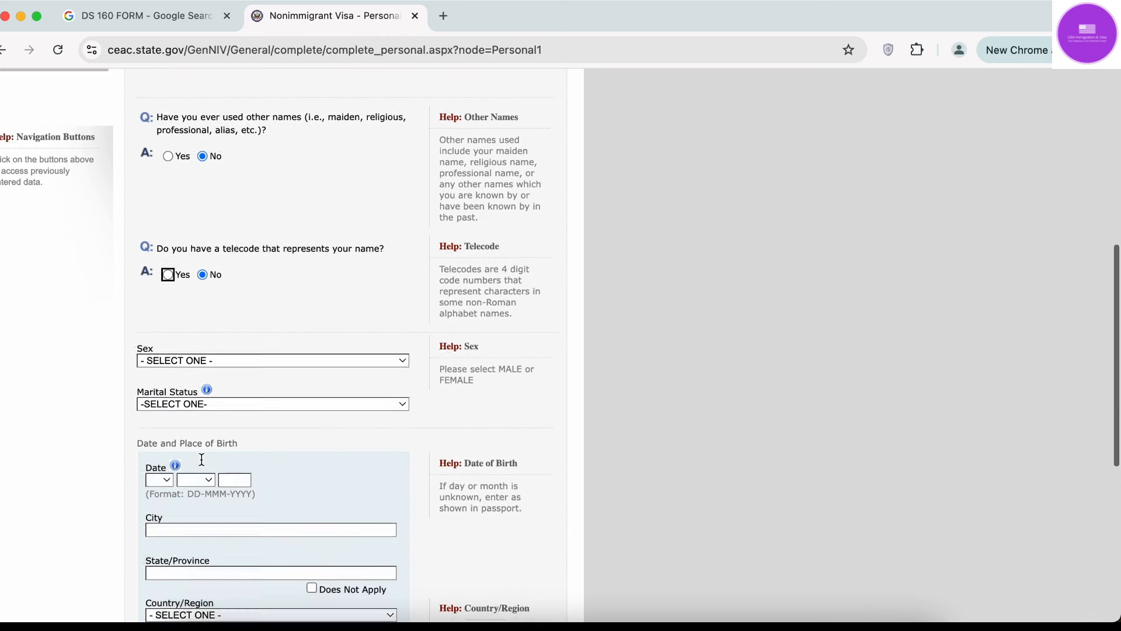
scroll(202, 460, "down", 1)
left_click(241, 324)
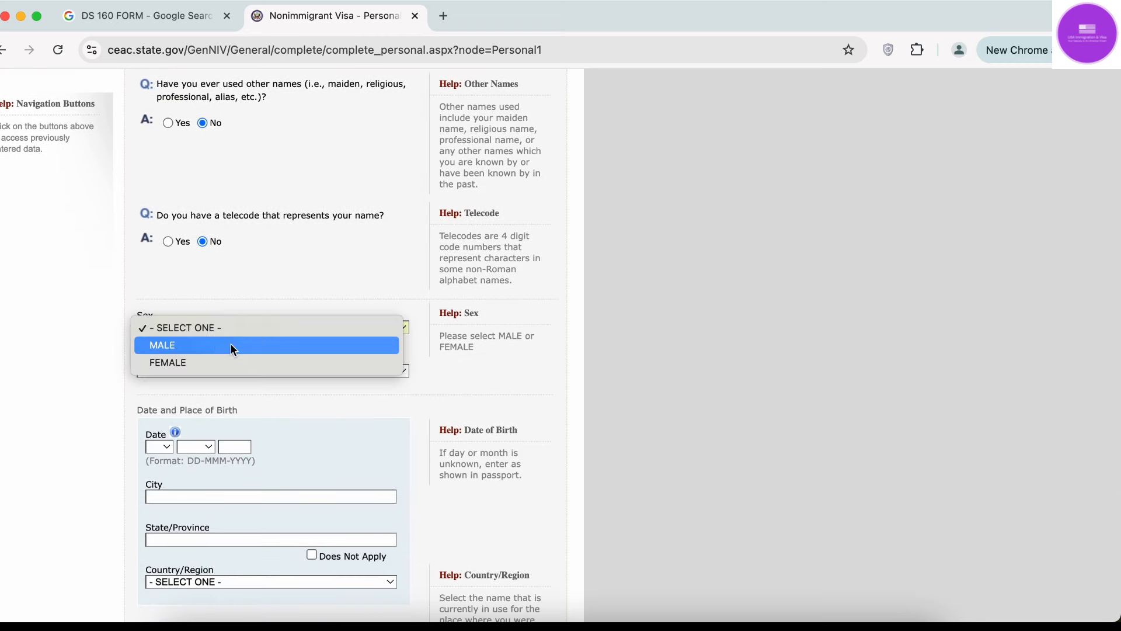
left_click(231, 344)
left_click(225, 370)
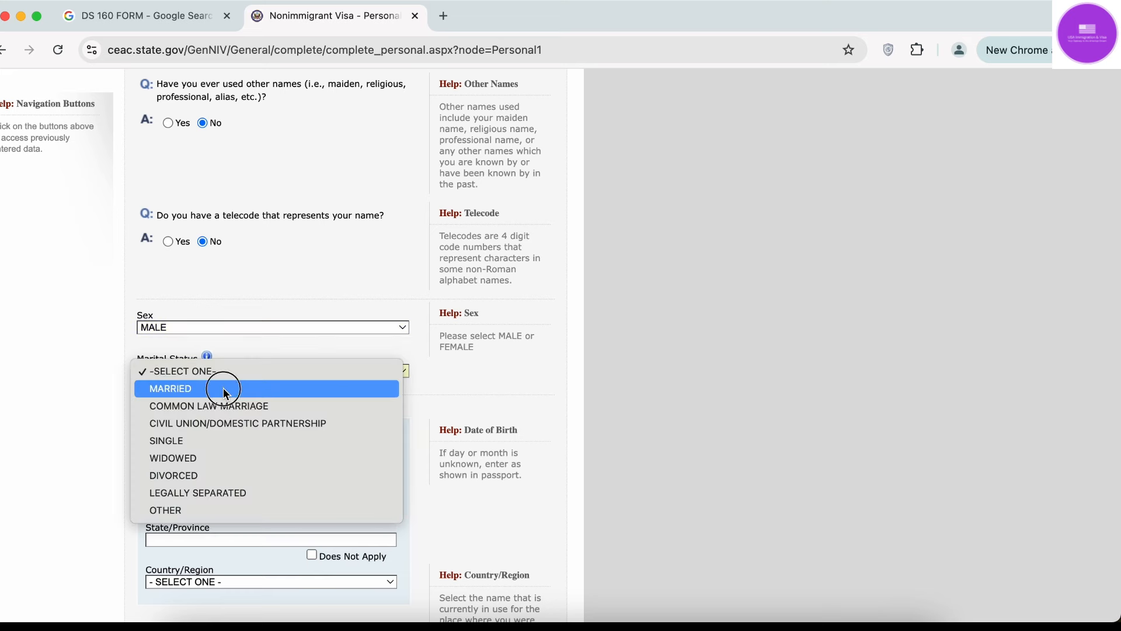
left_click(224, 389)
scroll(181, 456, "down", 5)
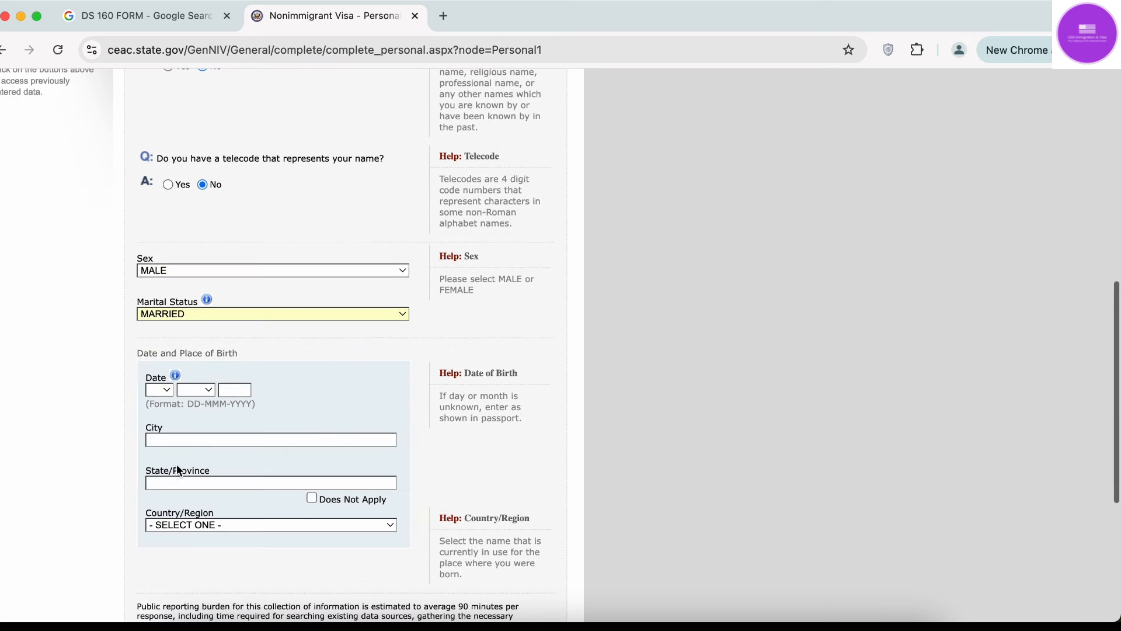
Set the birth date to 01 MAY 1997.
left_click(159, 390)
left_click(159, 409)
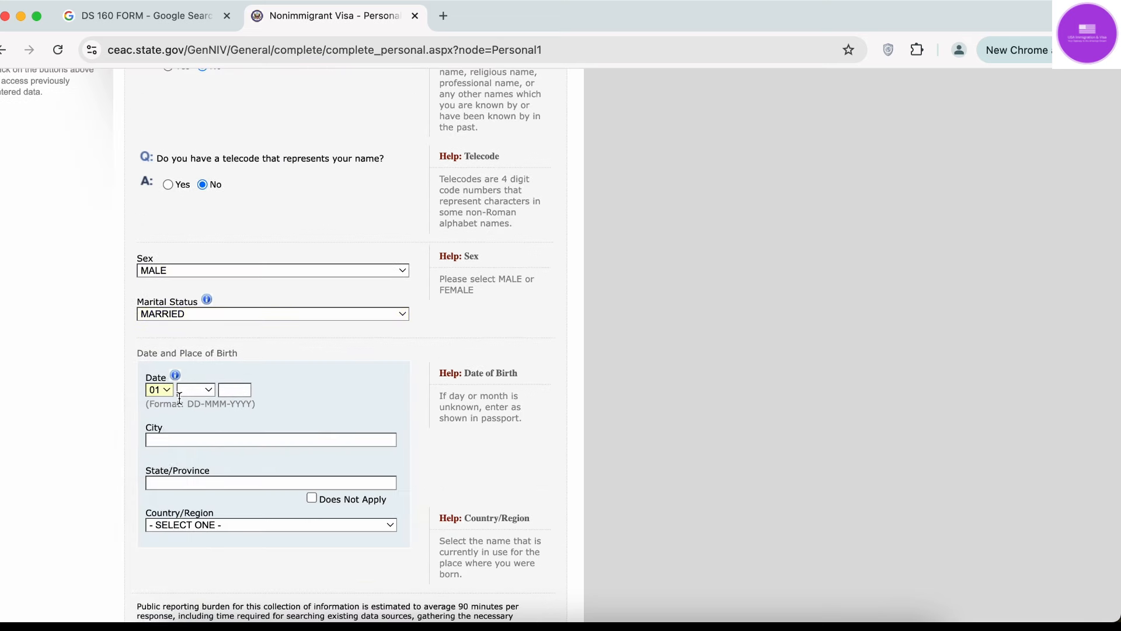
left_click(185, 390)
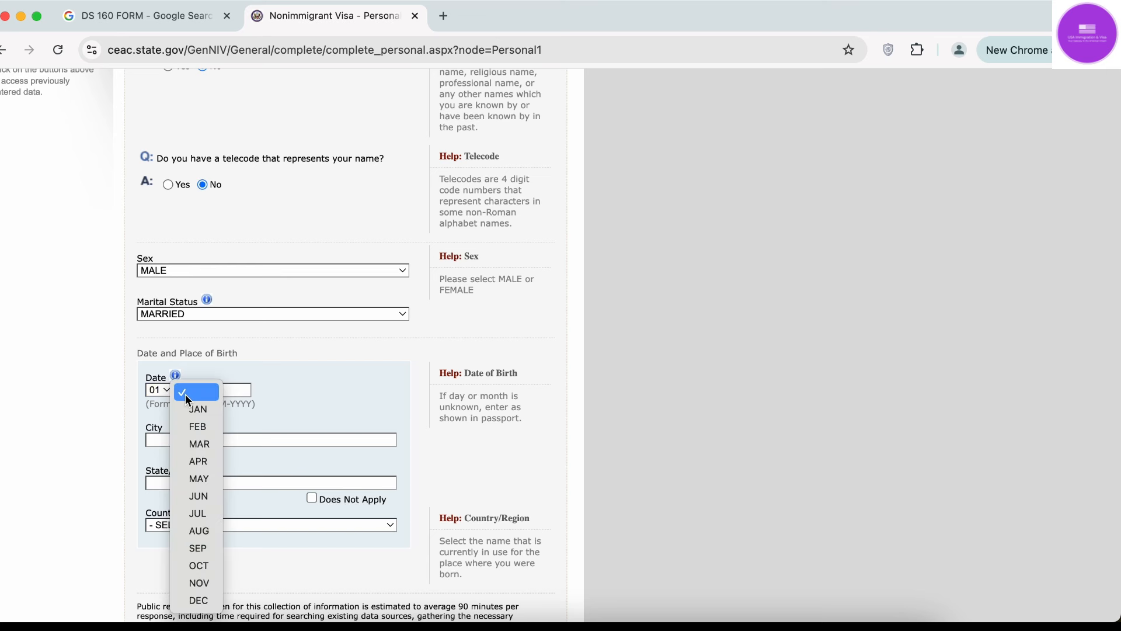
left_click(201, 483)
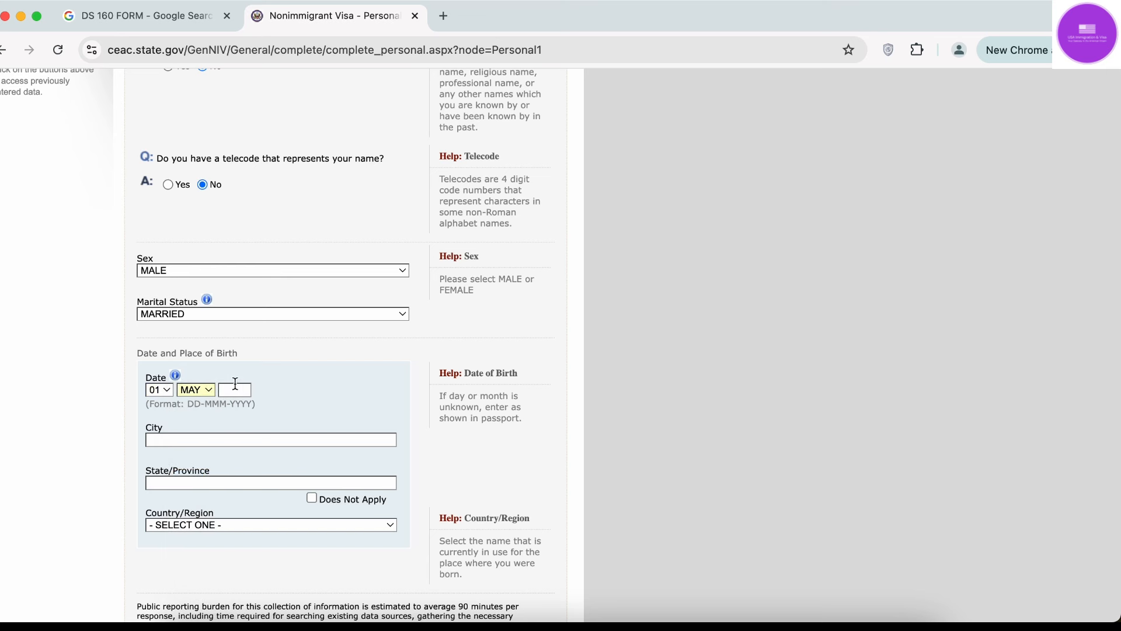
left_click(236, 385)
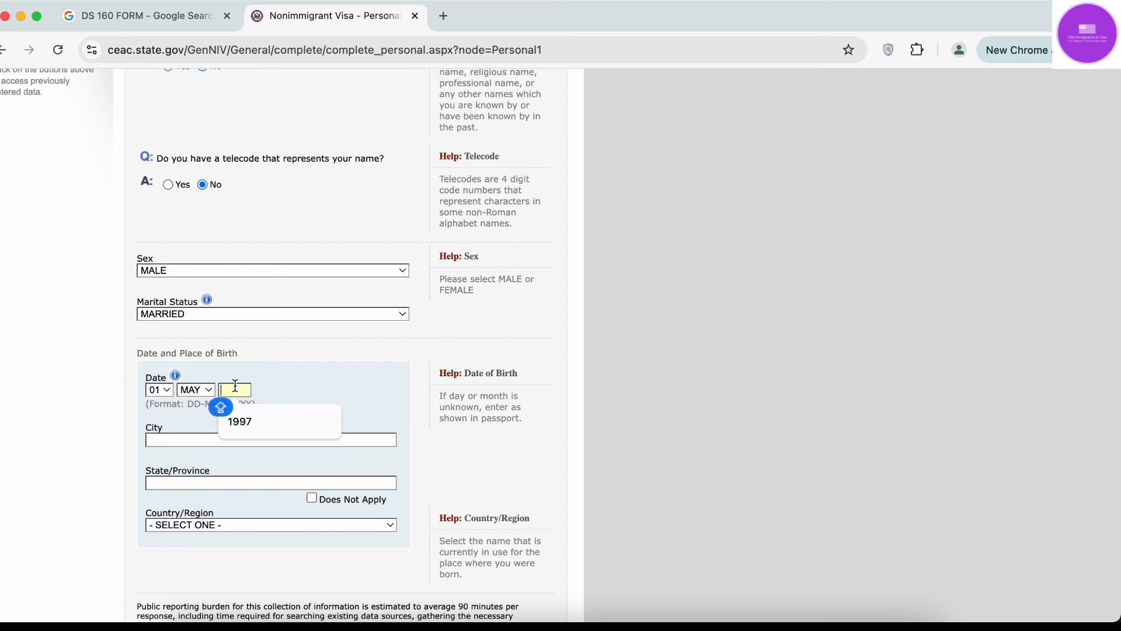
left_click(253, 414)
left_click(244, 438)
Set the birthplace to city DELHI, state DELHI, country INDIA.
left_click(246, 468)
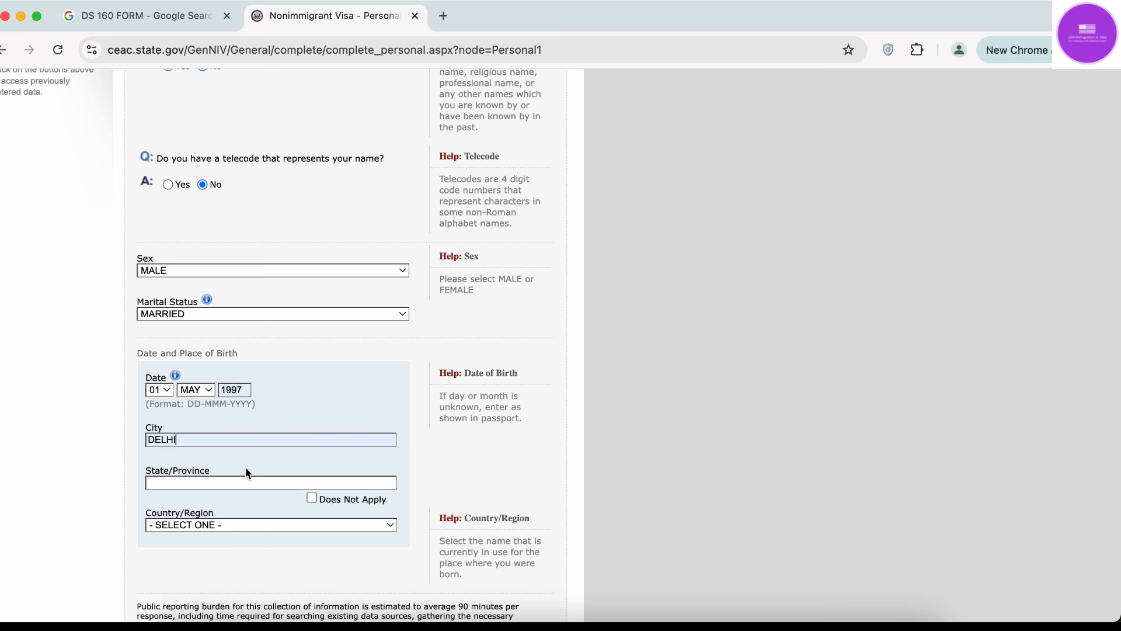
left_click(239, 483)
left_click(235, 526)
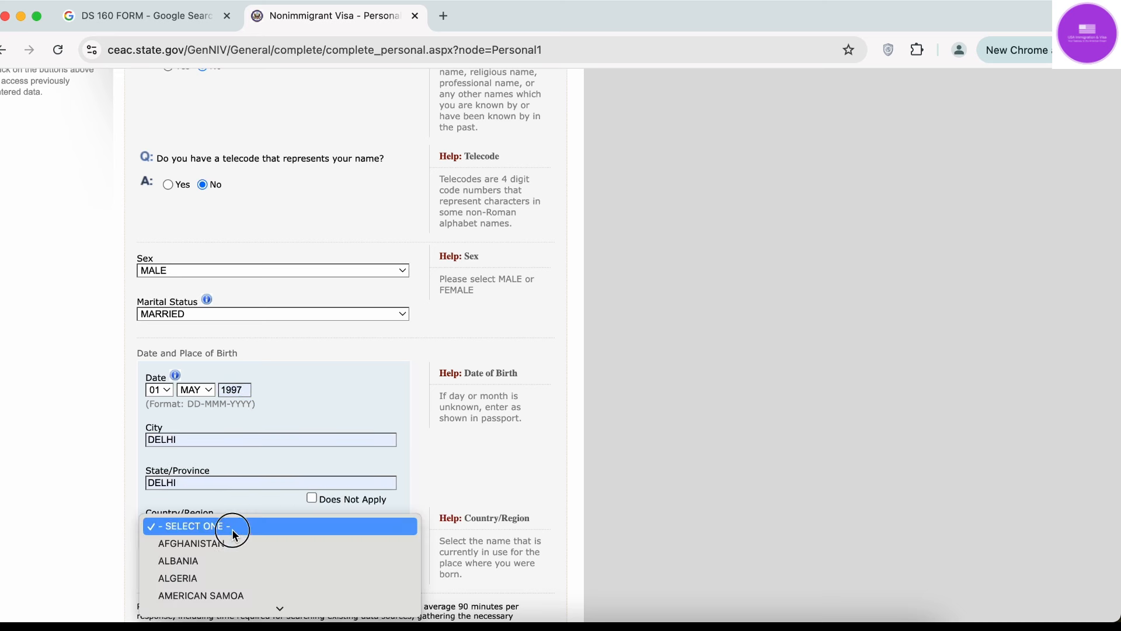
type("in")
key("Return")
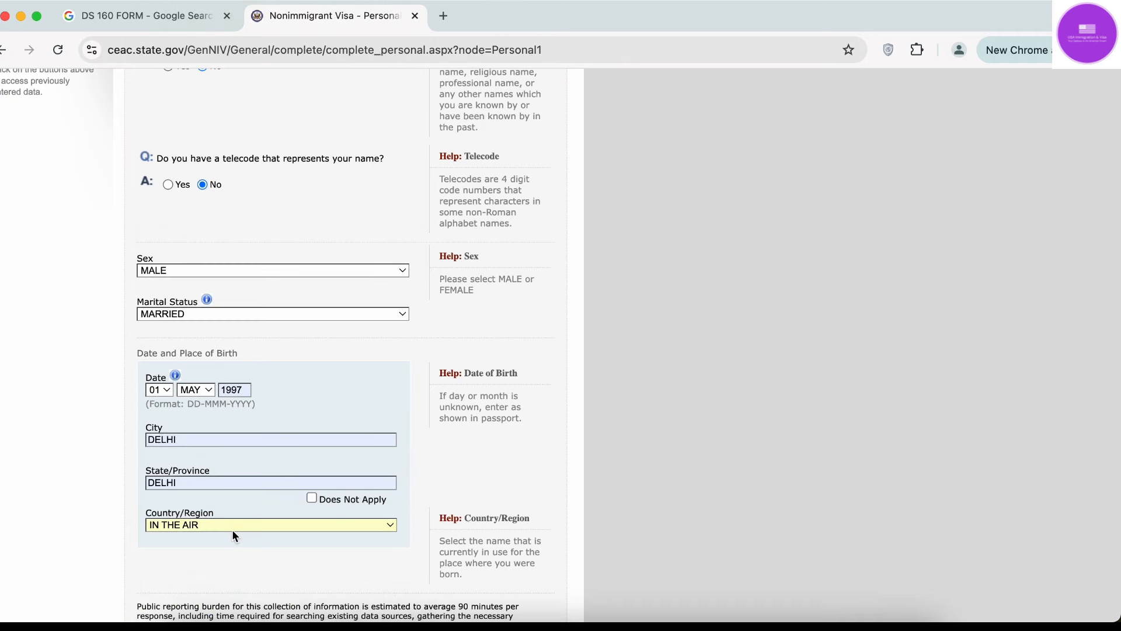
left_click(232, 525)
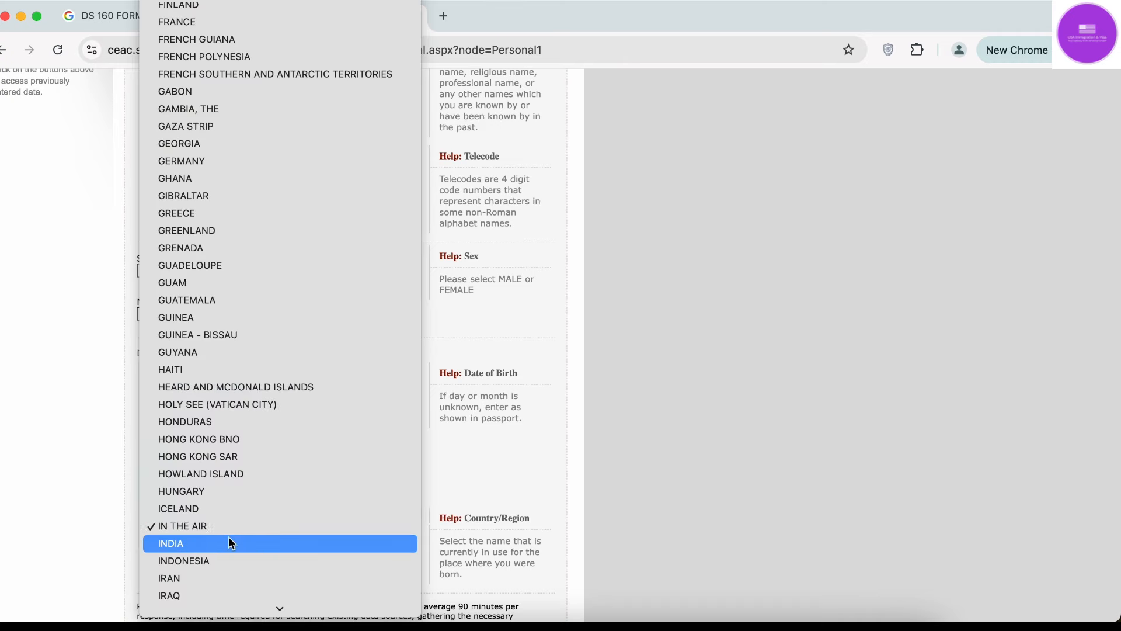
left_click(229, 537)
scroll(699, 438, "down", 5)
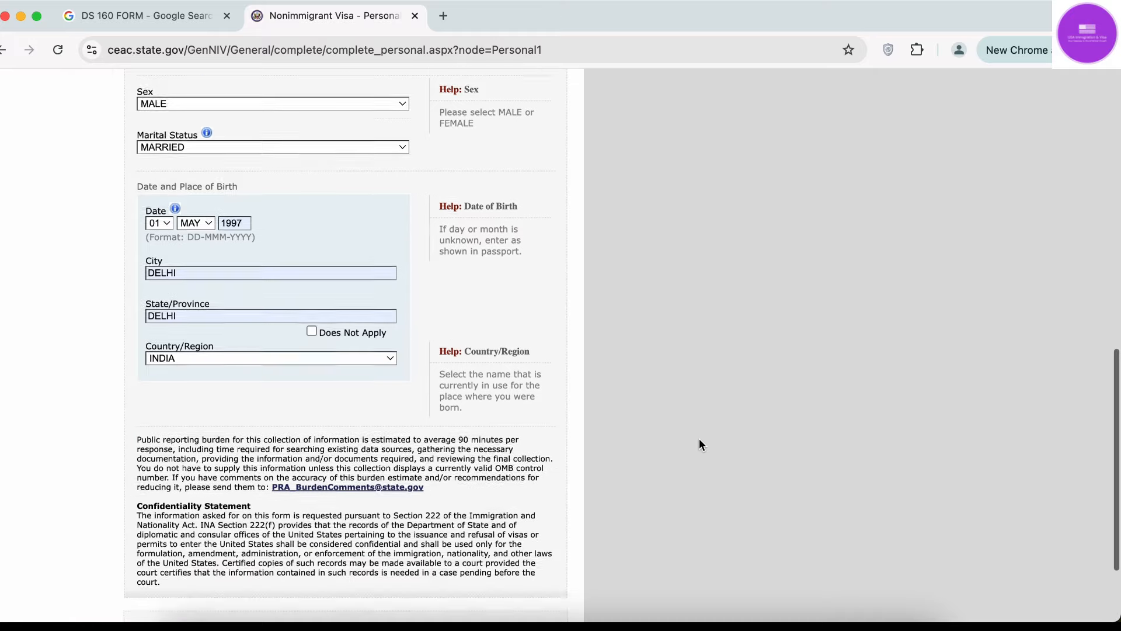
Save Personal Information 1 and continue on to Personal Information 2.
left_click(340, 517)
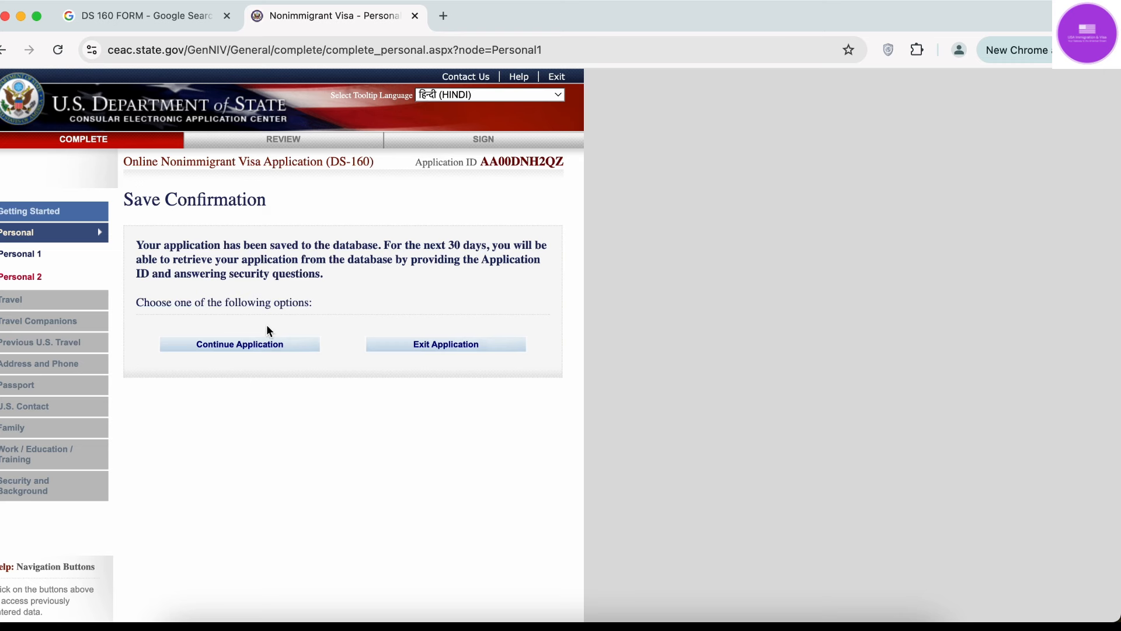
left_click(254, 348)
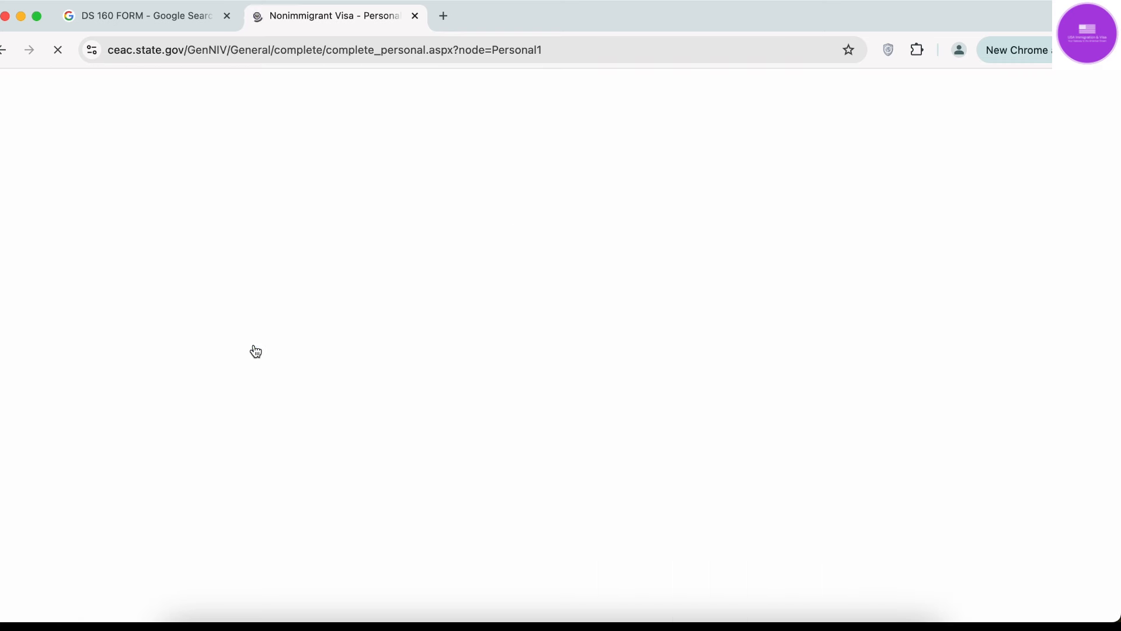
scroll(255, 350, "down", 15)
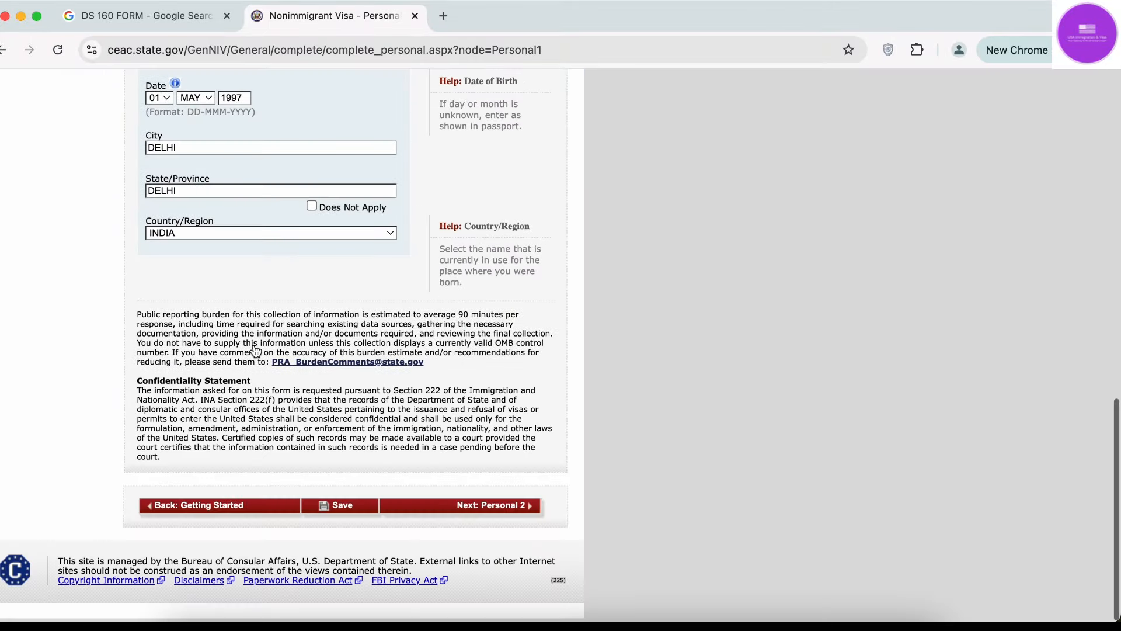
left_click(477, 510)
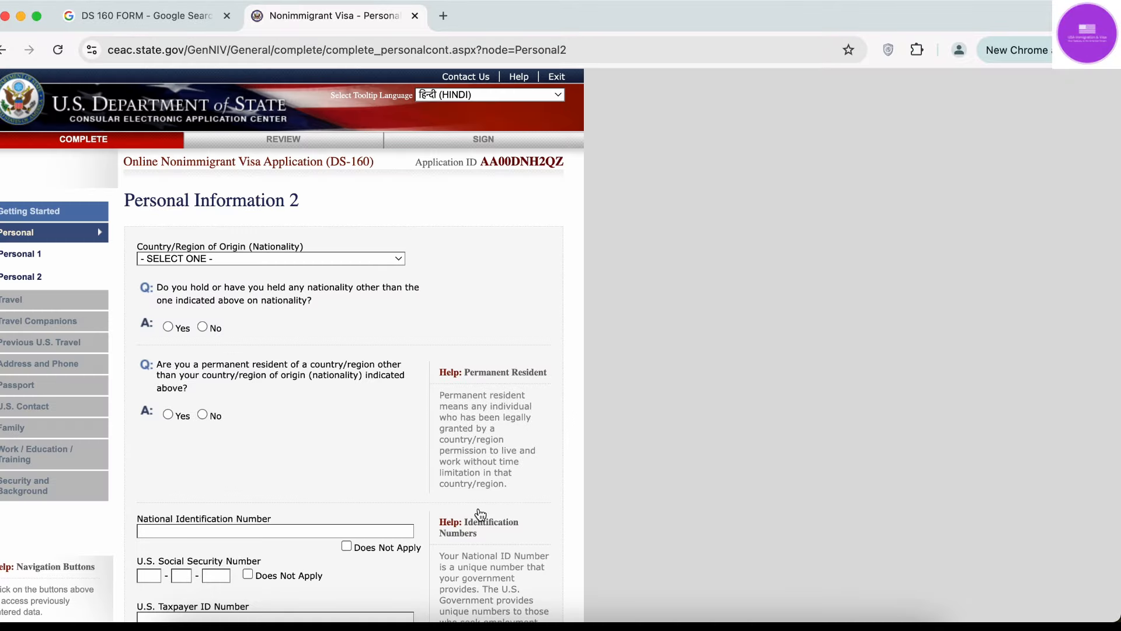
Set nationality to INDIA and answer No to other nationality and permanent residency.
scroll(480, 514, "down", 5)
scroll(480, 514, "up", 5)
left_click(227, 264)
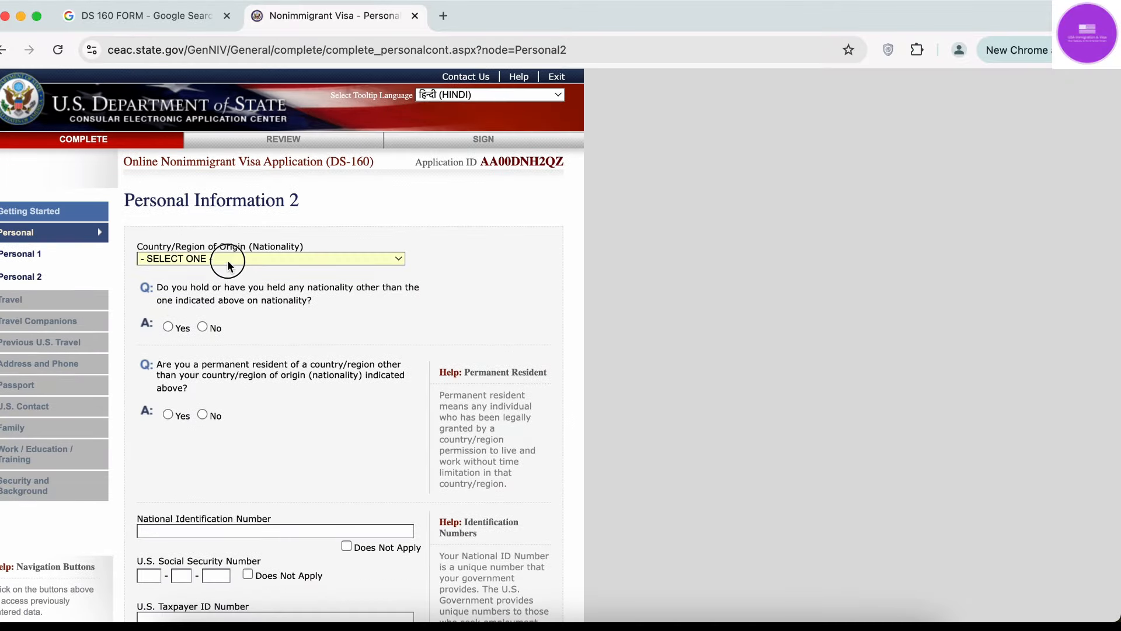
type("india")
key("Return")
left_click(203, 328)
left_click(202, 415)
Fill the national ID from suggestion and mark SSN and taxpayer ID as Does Not Apply.
scroll(205, 412, "down", 3)
left_click(208, 415)
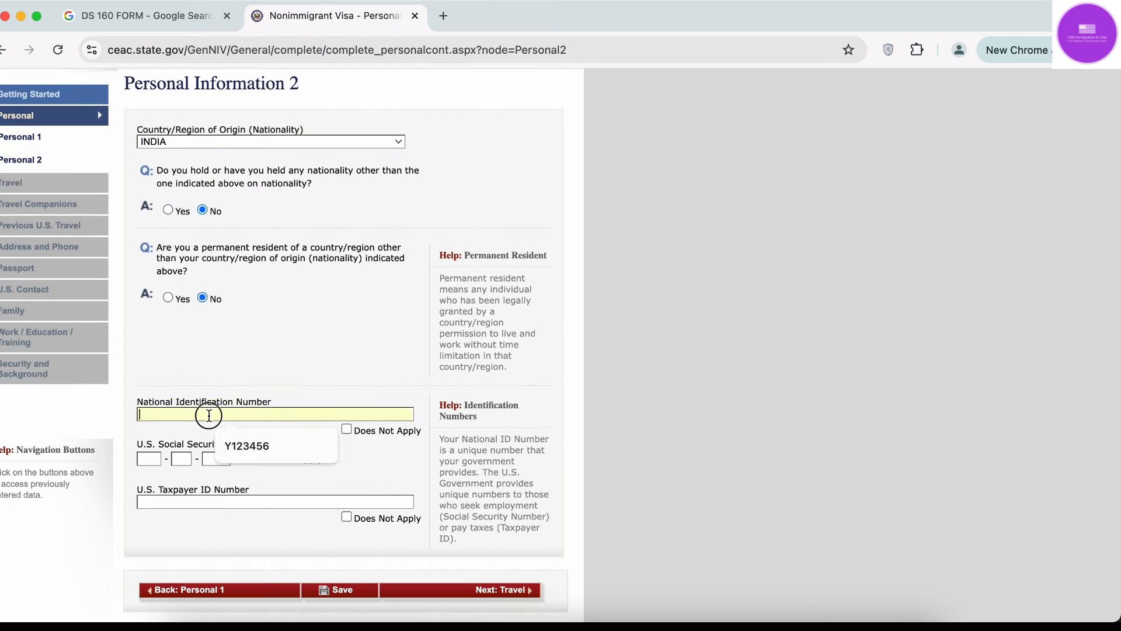
left_click(246, 446)
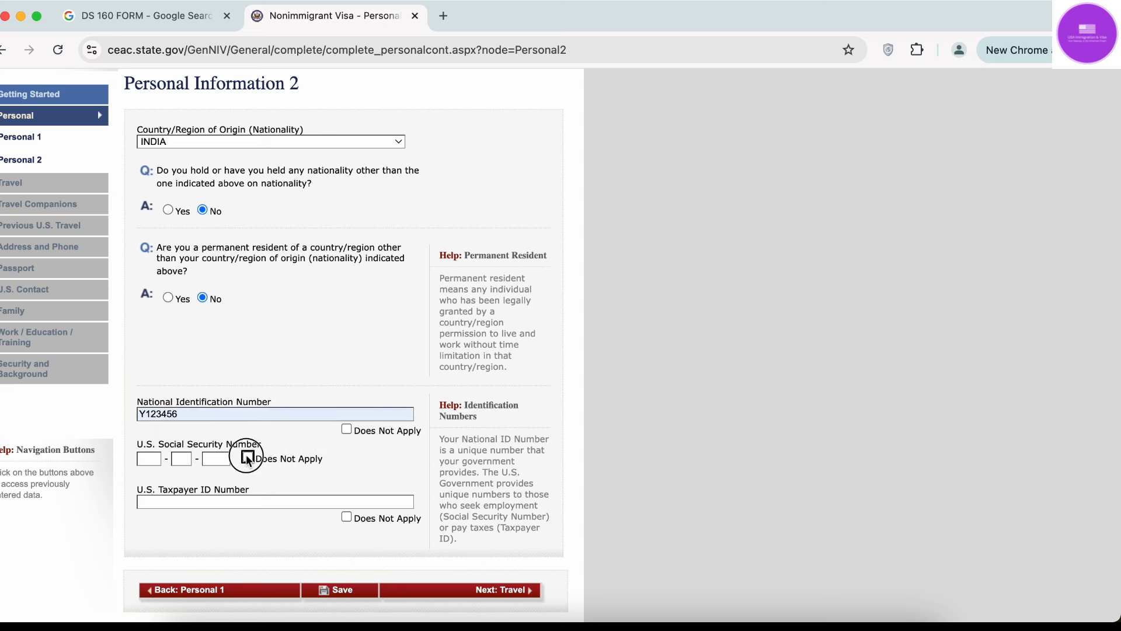
left_click(248, 457)
left_click(346, 516)
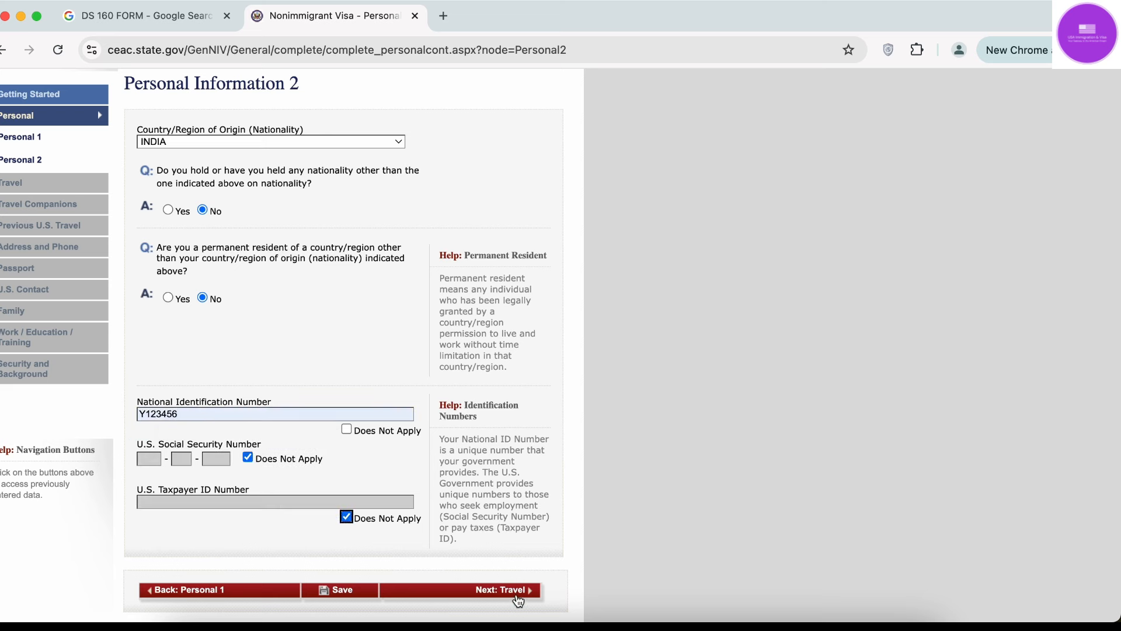
left_click(518, 591)
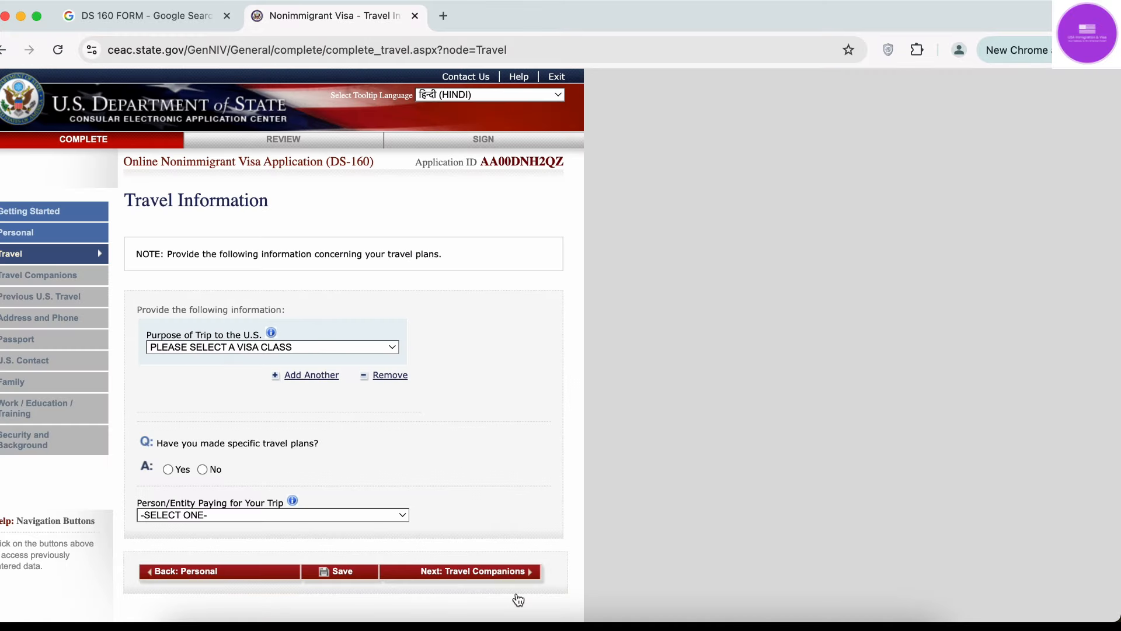
Set the trip purpose to TEMP. BUSINESS PLEASURE VISITOR (B) with subtype B1/B2.
left_click(315, 348)
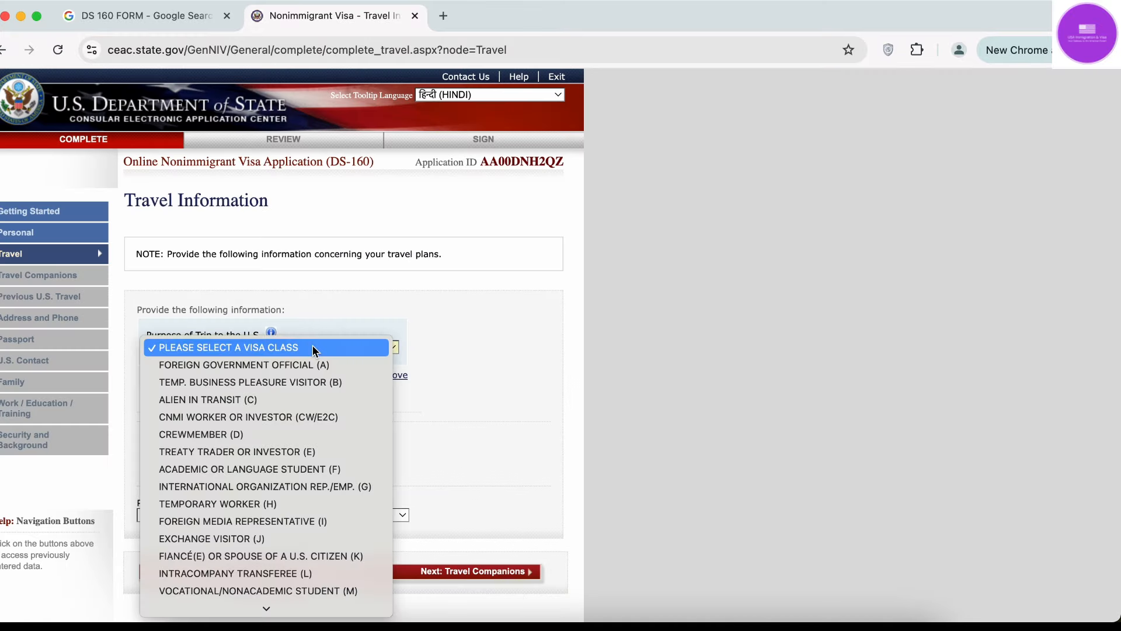
left_click(306, 388)
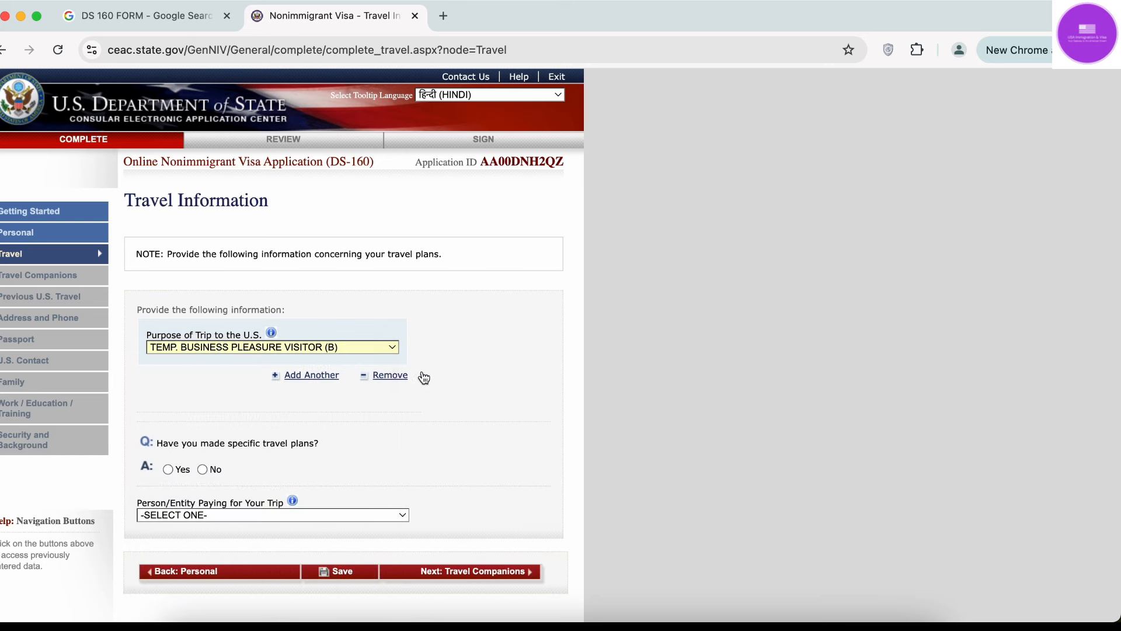
scroll(495, 367, "down", 1)
left_click(290, 338)
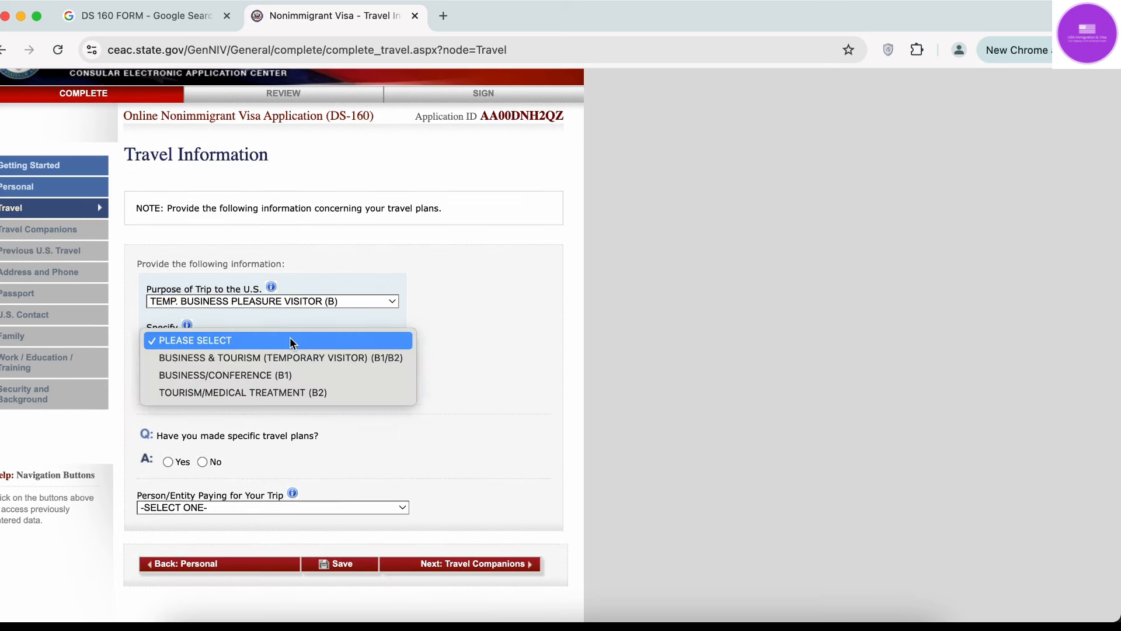
left_click(280, 365)
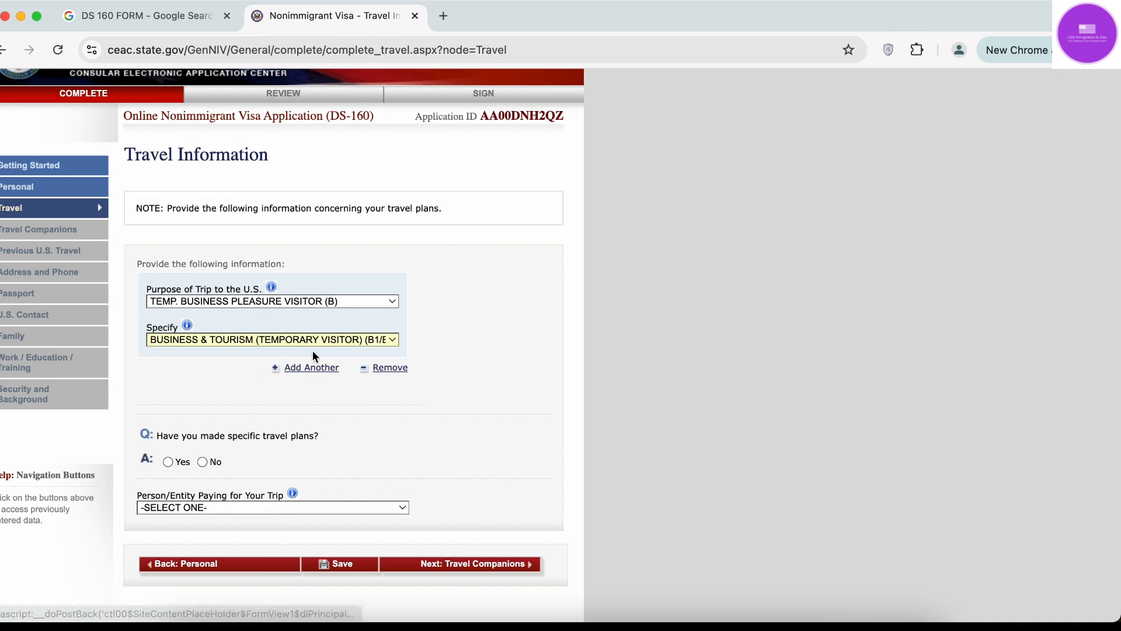
left_click(361, 382)
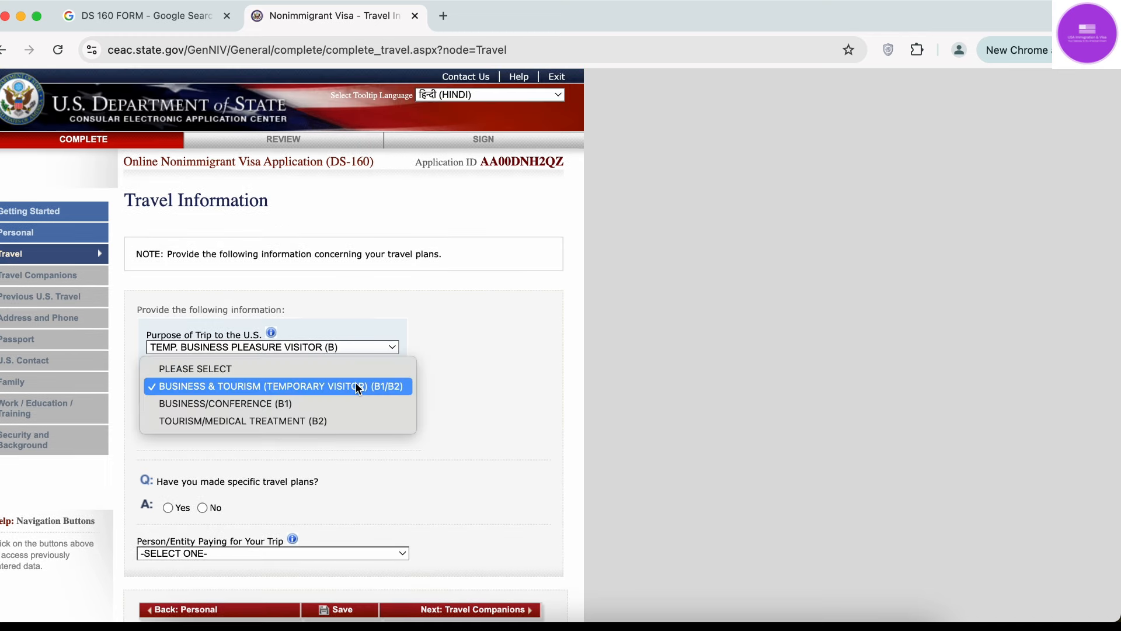
left_click(358, 389)
Answer No to specific travel plans and set the intended arrival date to 01 JAN 2025.
scroll(559, 380, "down", 3)
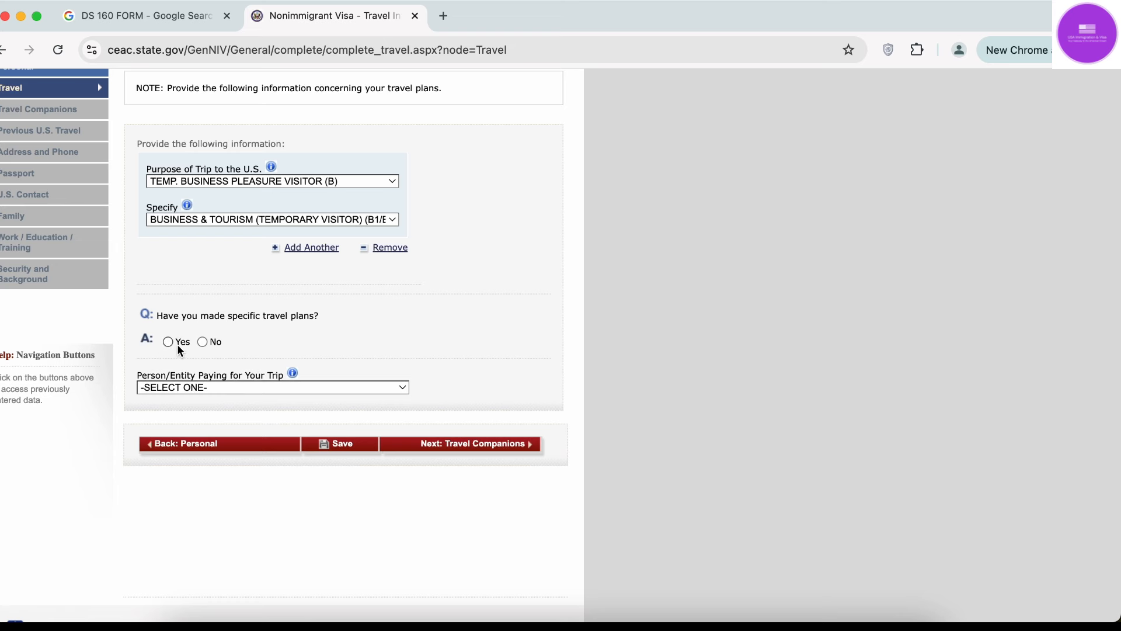
left_click(203, 342)
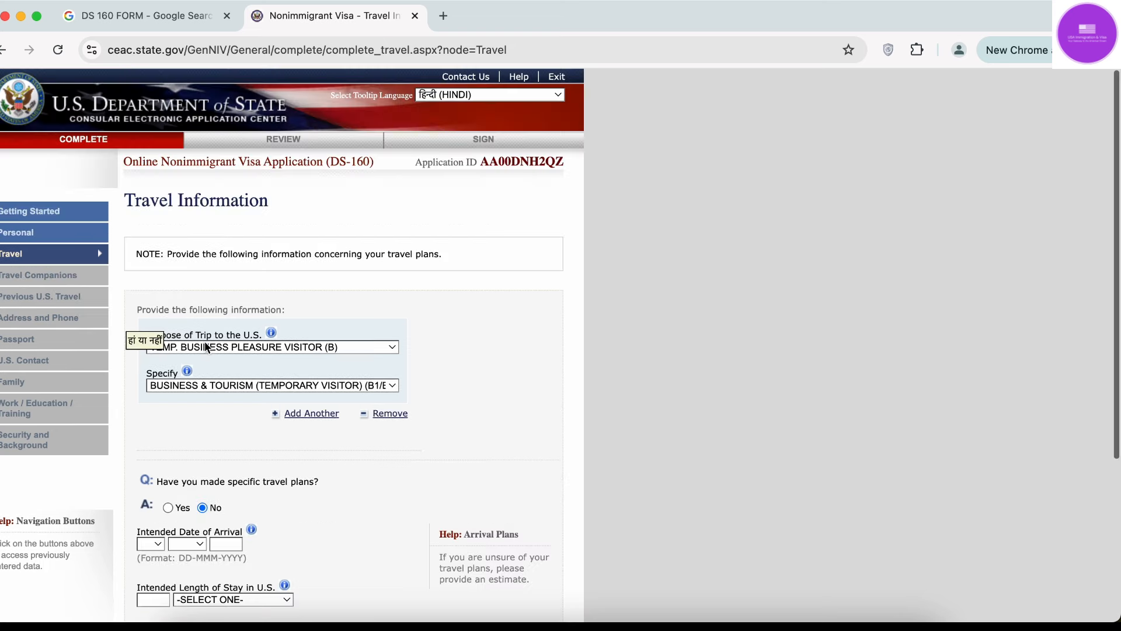
scroll(415, 391, "down", 5)
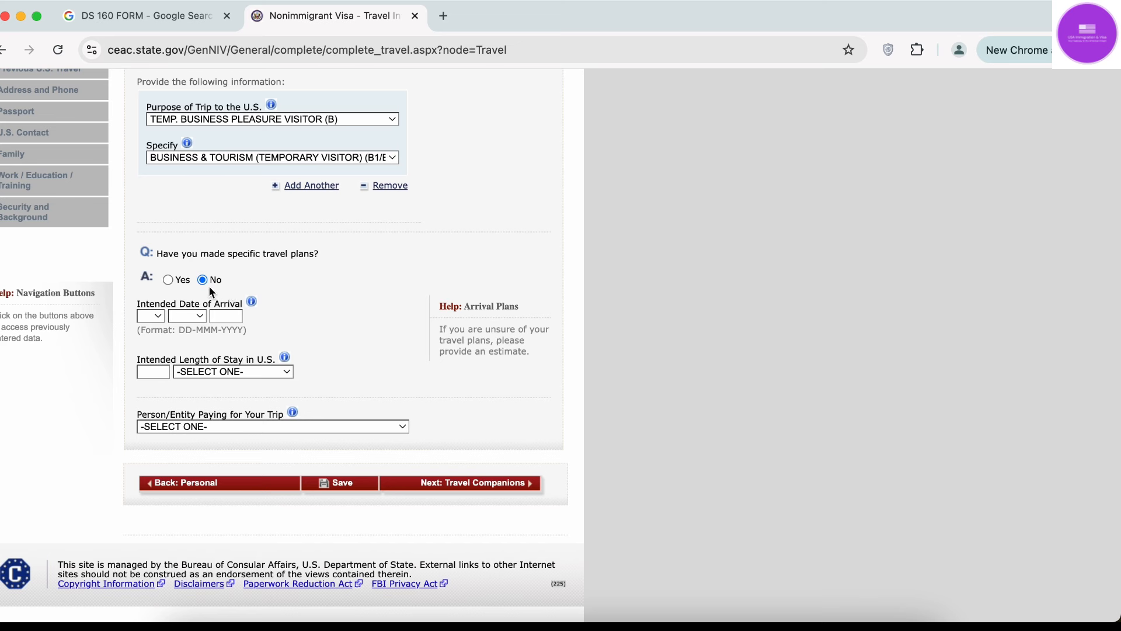
left_click(159, 318)
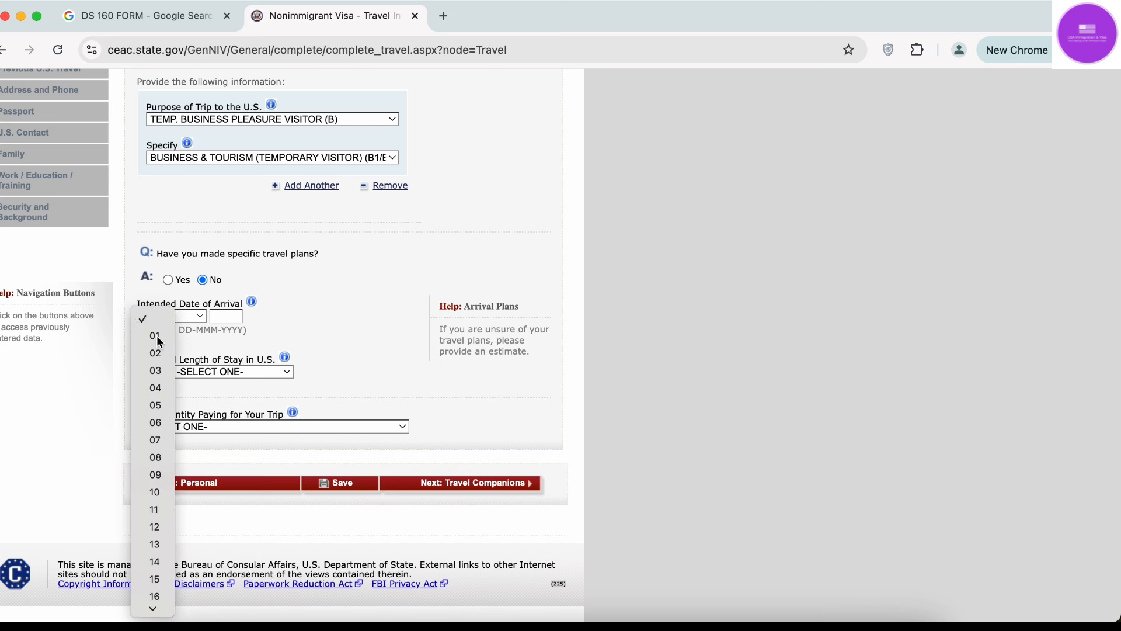
left_click(156, 335)
left_click(193, 319)
left_click(191, 335)
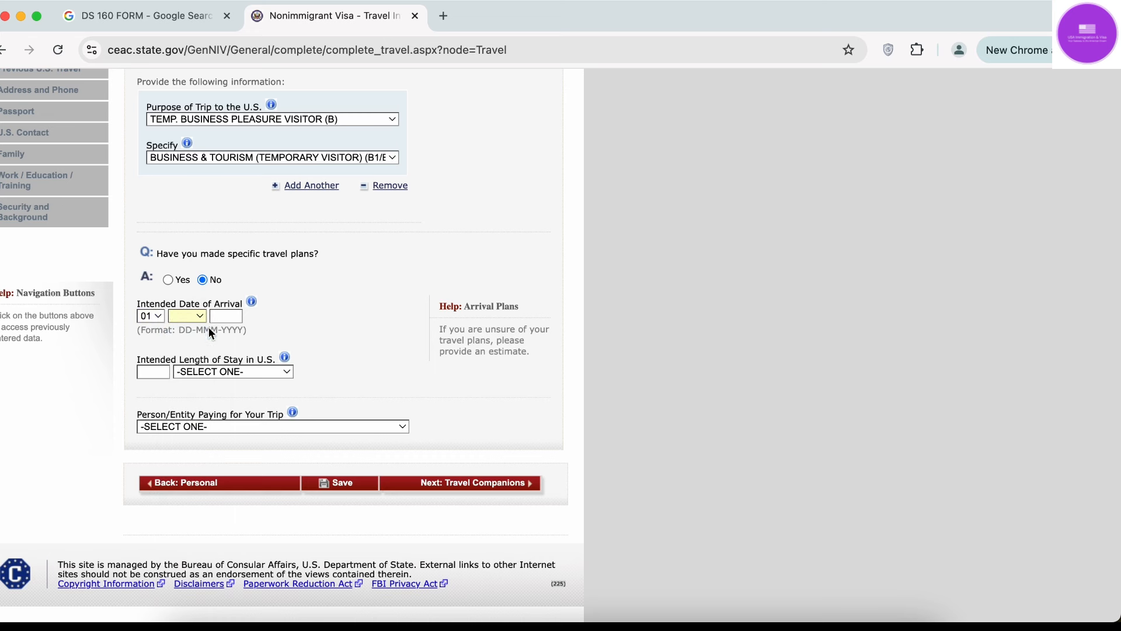
left_click(219, 316)
type("2025")
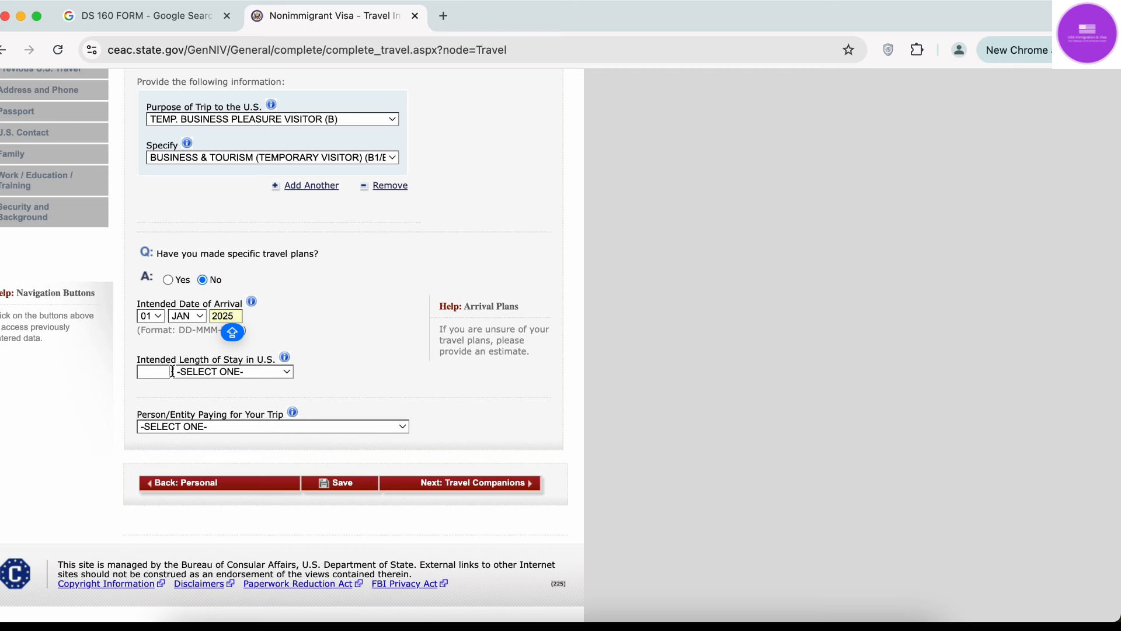
Set the intended length of stay to 1 MONTH(S).
left_click(265, 372)
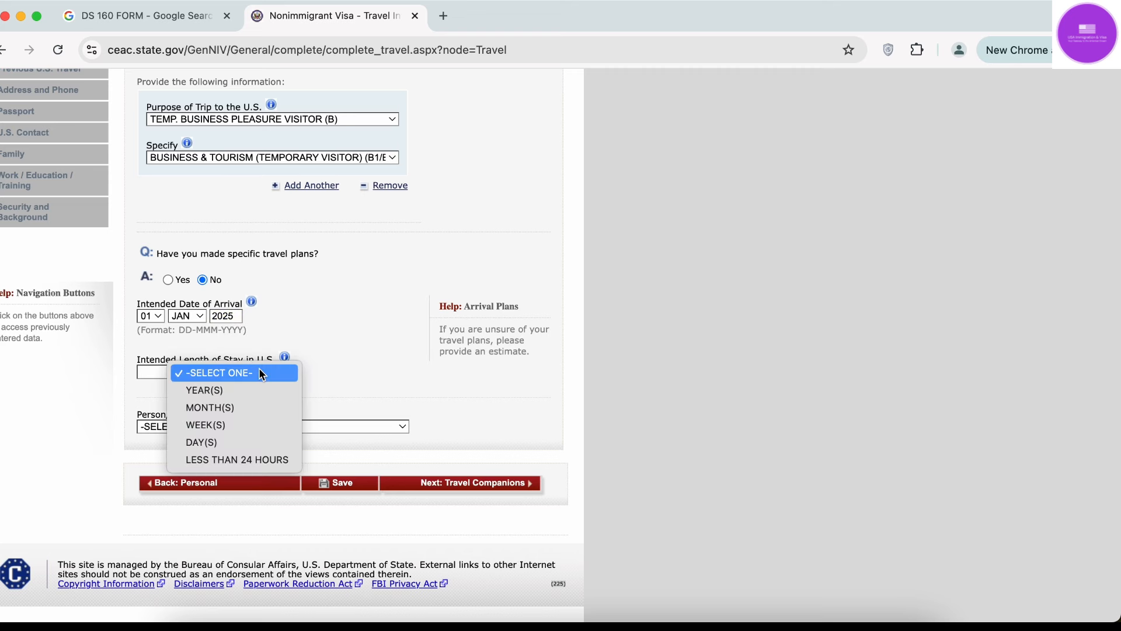
left_click(237, 407)
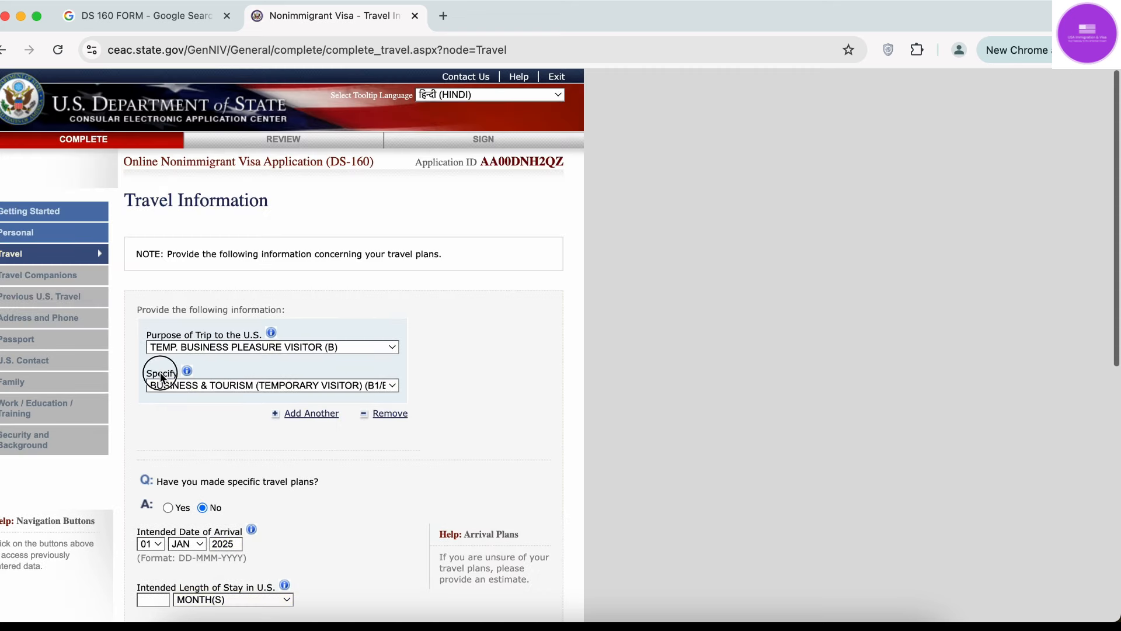
scroll(185, 318, "down", 8)
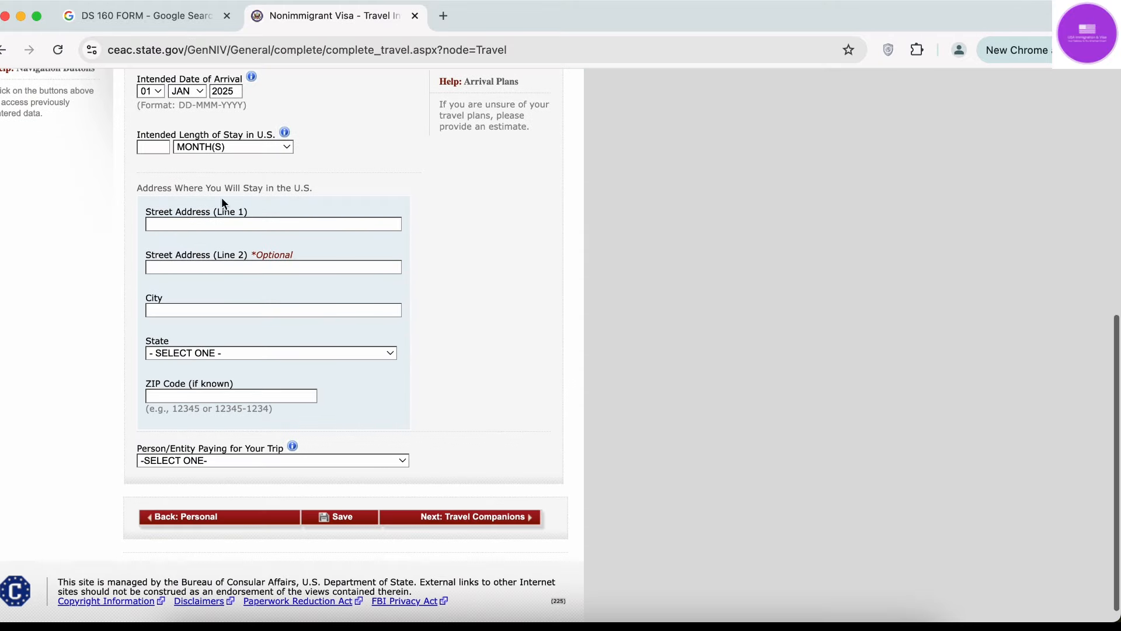
scroll(222, 198, "up", 1)
left_click(233, 181)
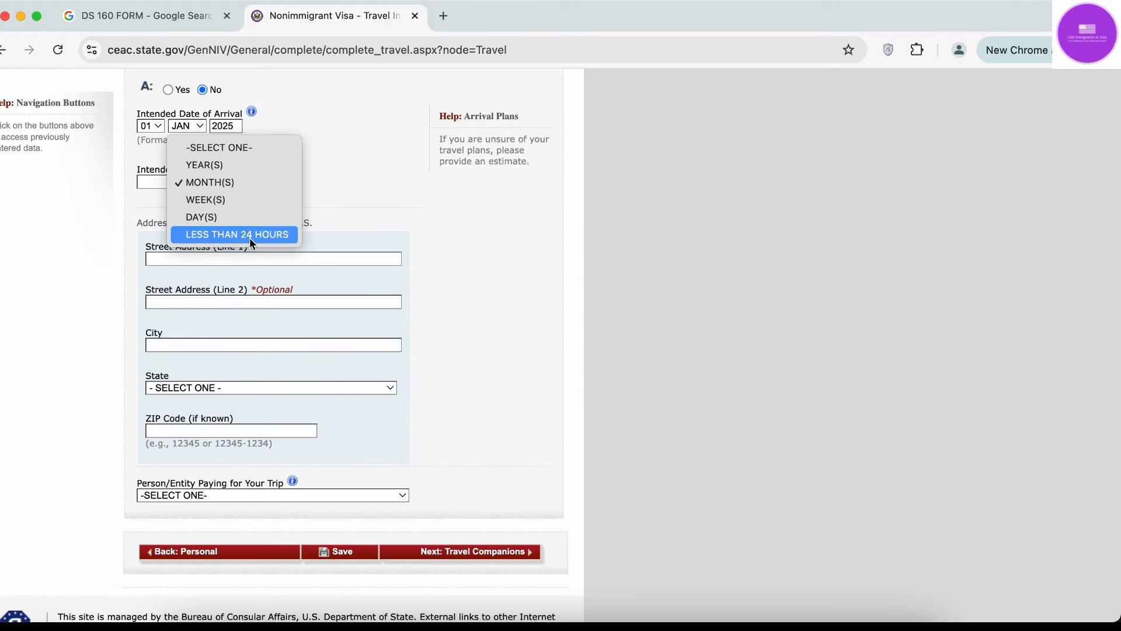
left_click(194, 182)
left_click(150, 186)
type("1")
scroll(175, 198, "down", 1)
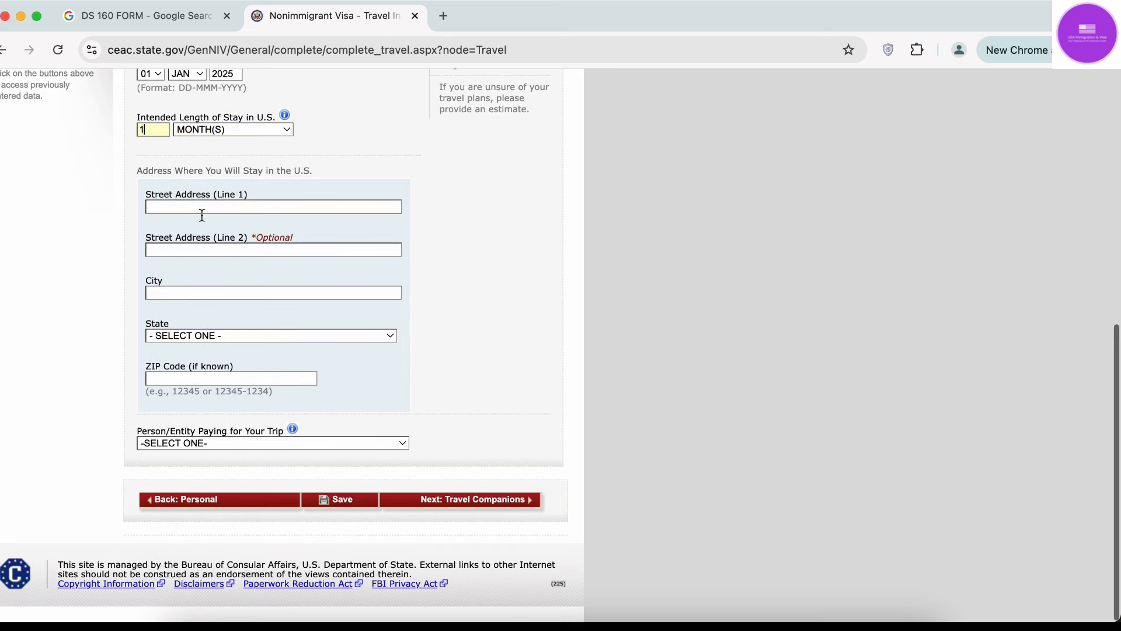
left_click(585, 232)
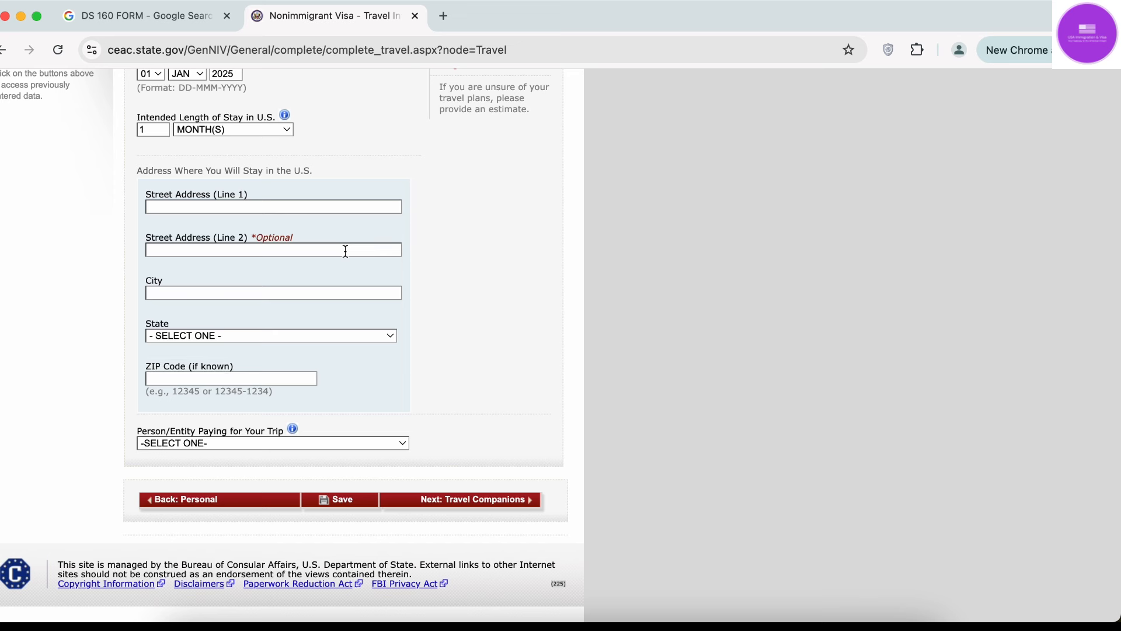
Enter the U.S. stay address 123 PRESOTT DRIVE, NEW YORK, NEW YORK, leaving ZIP blank.
left_click(295, 206)
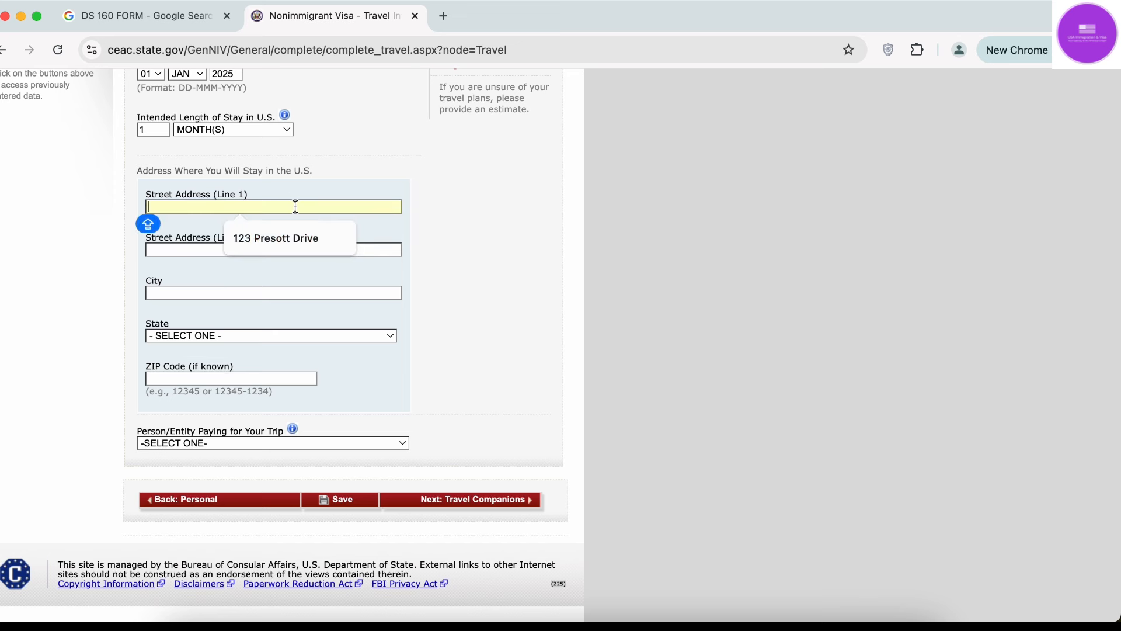
left_click(286, 239)
left_click(277, 251)
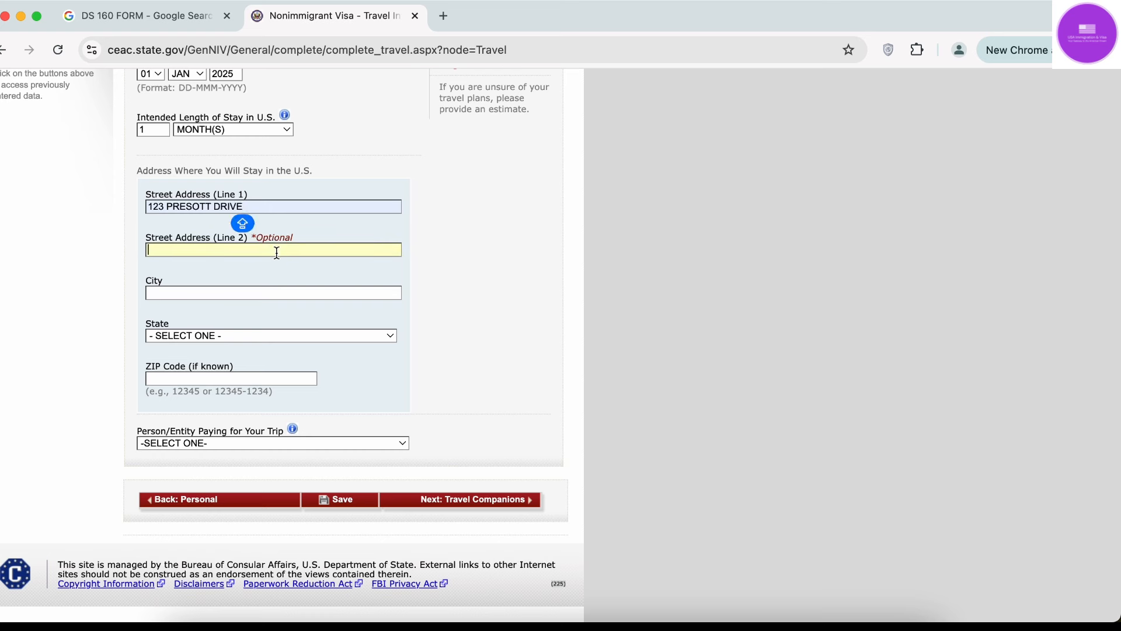
left_click(260, 292)
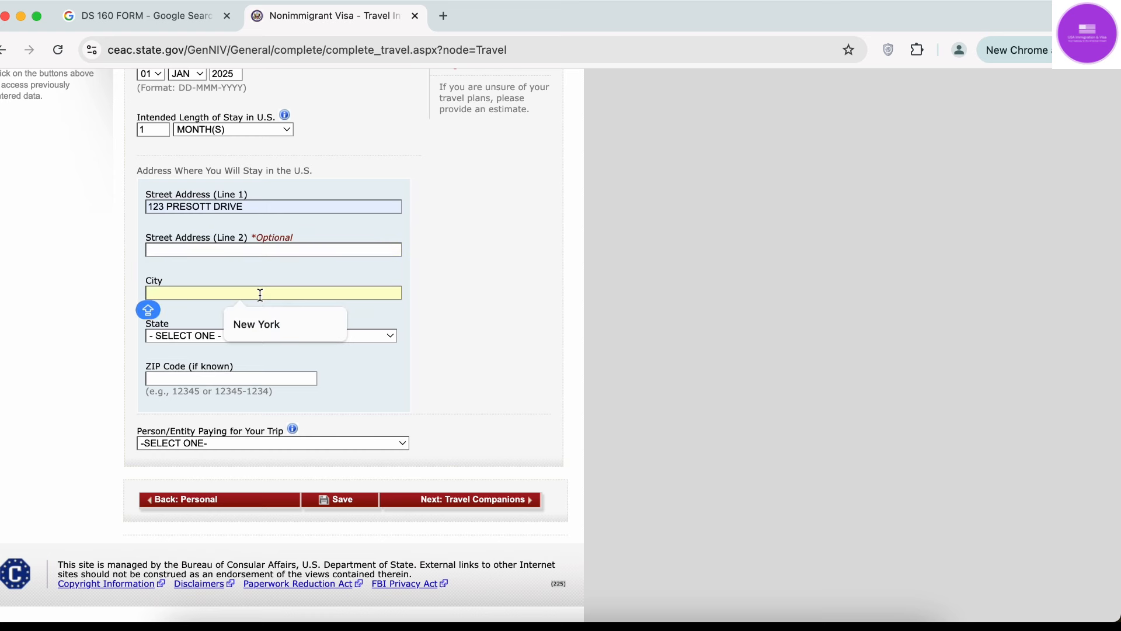
left_click(260, 323)
left_click(230, 336)
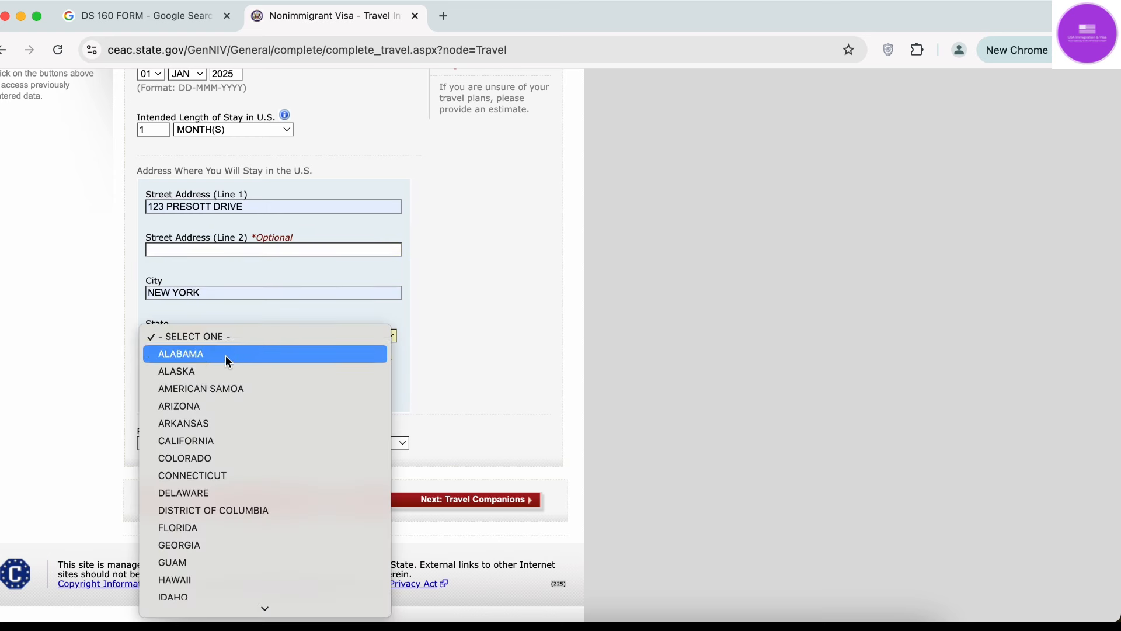
type("new york")
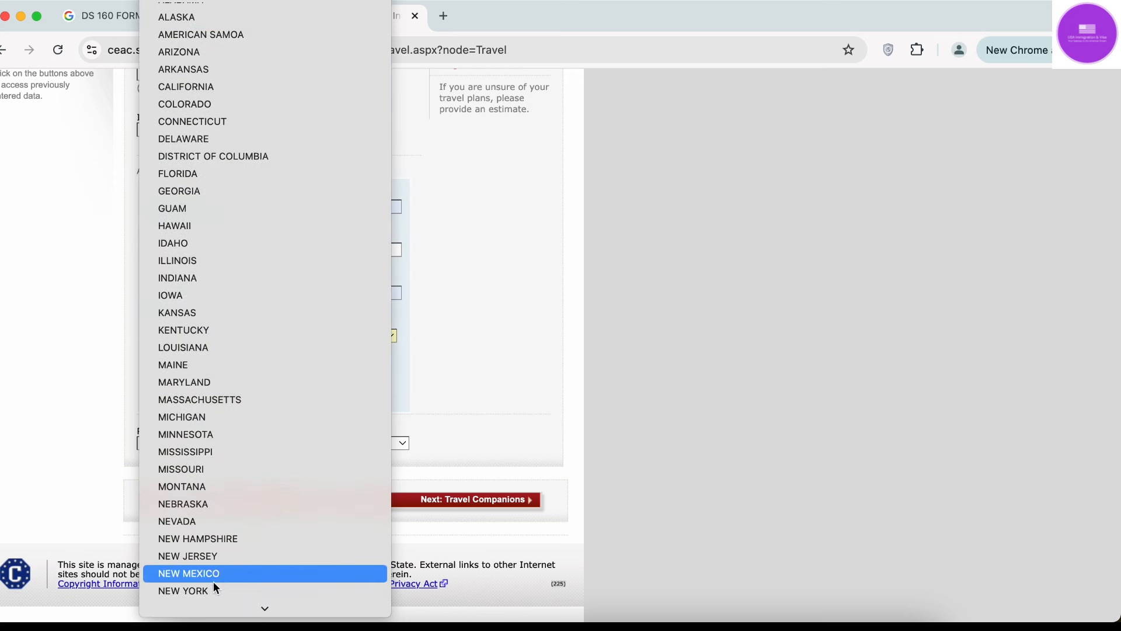
left_click(211, 590)
left_click(240, 379)
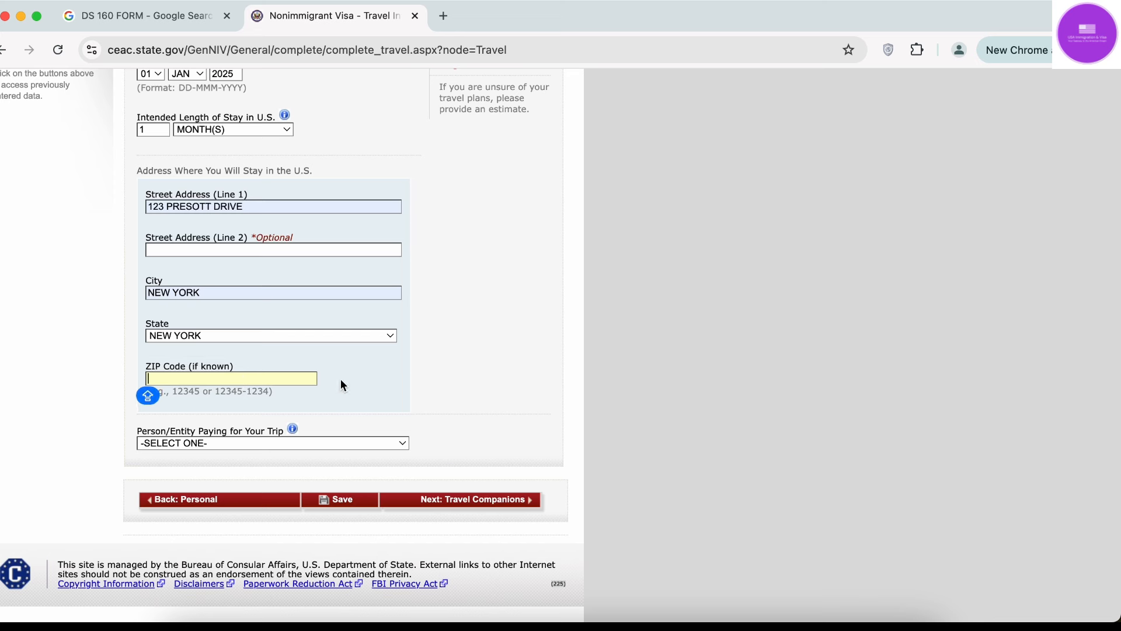
left_click(413, 386)
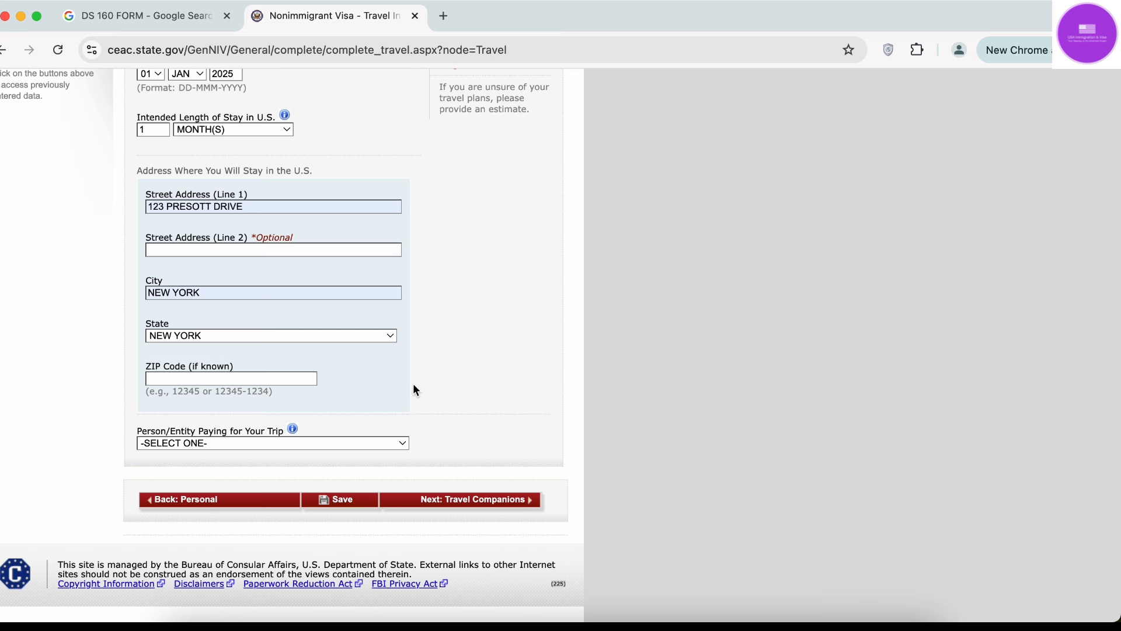
left_click(363, 439)
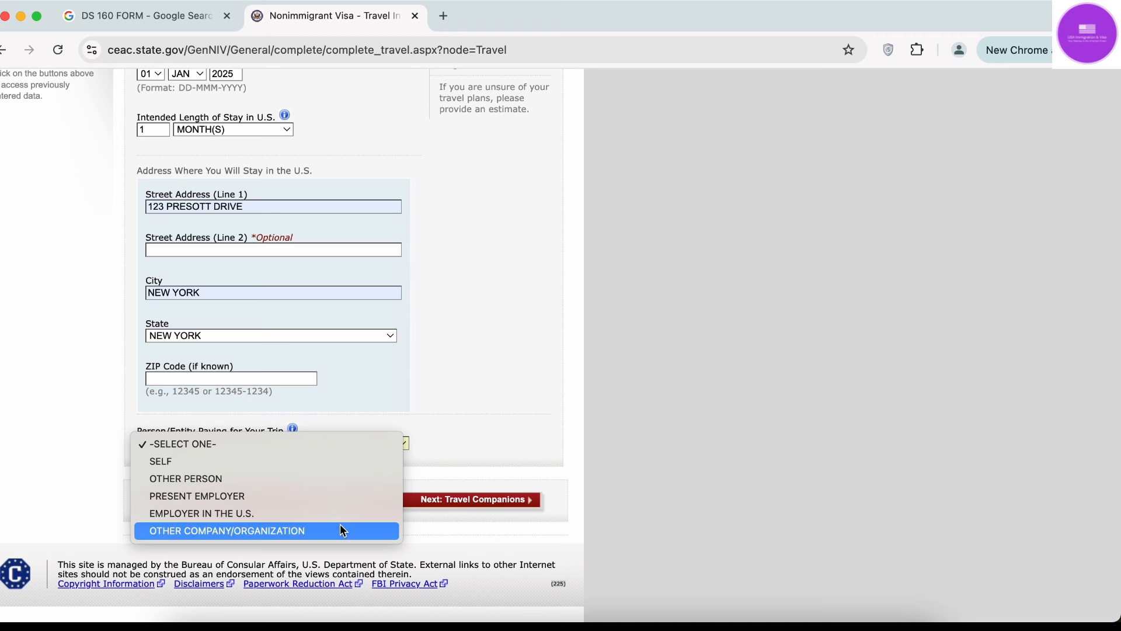
Set the person paying for the trip to SELF and save the Travel page.
left_click(288, 461)
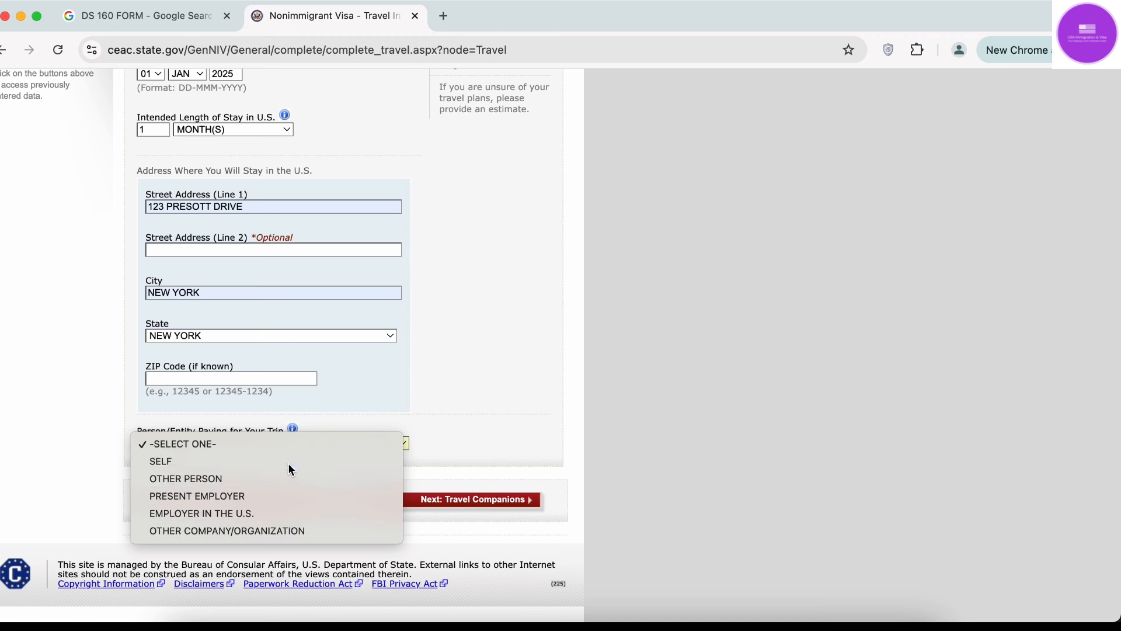
scroll(433, 419, "up", 3)
scroll(433, 419, "down", 3)
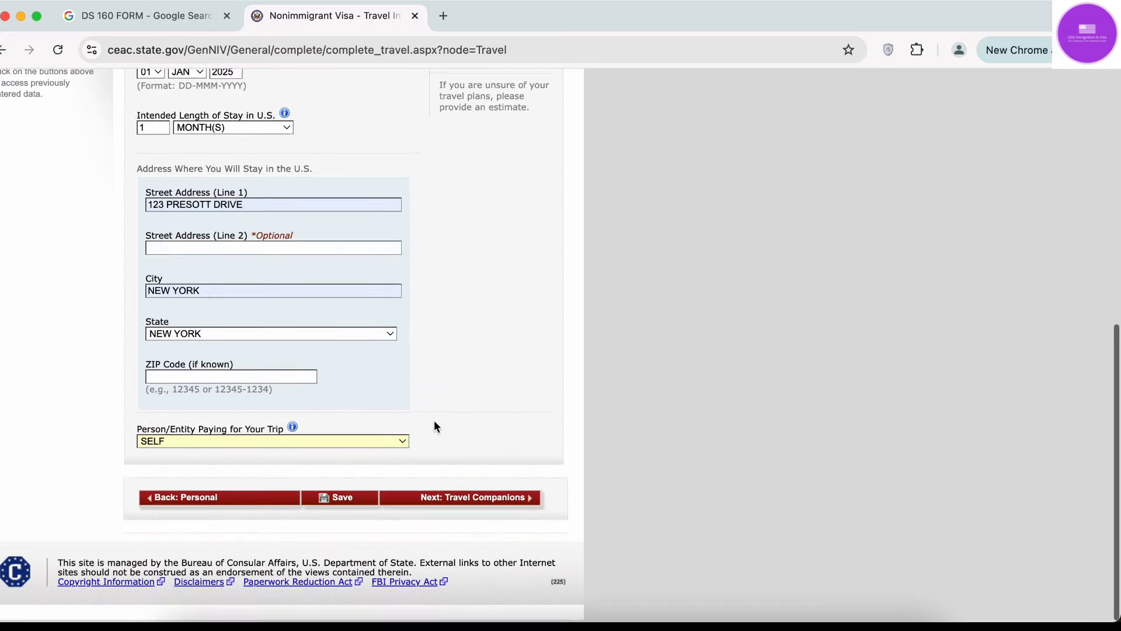
left_click(343, 503)
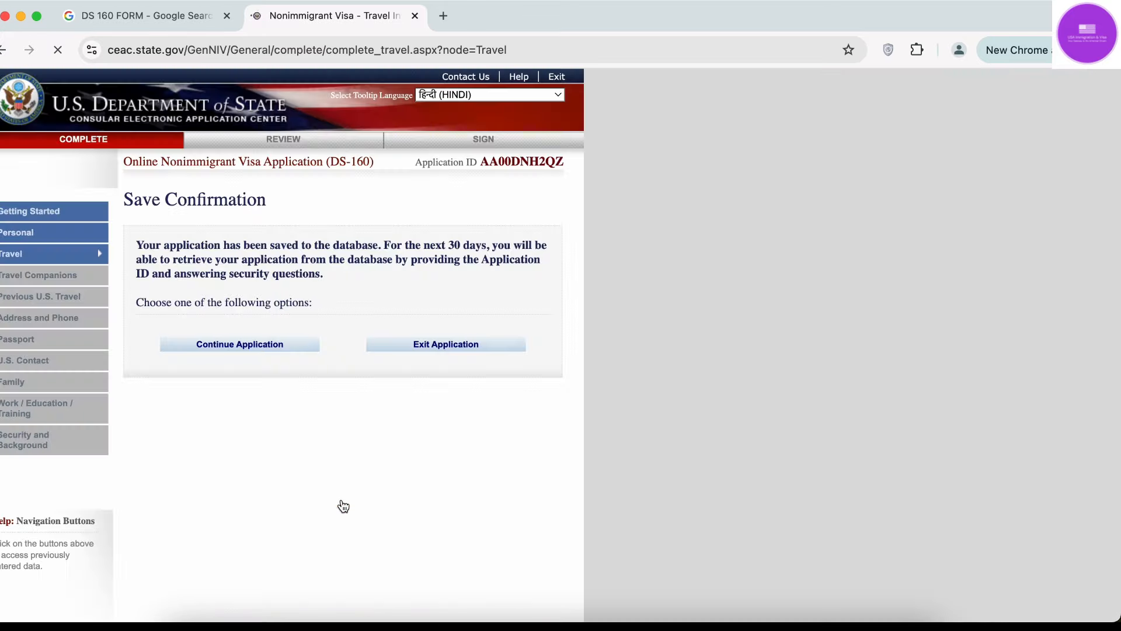
Continue the application and move on to Travel Companions.
left_click(274, 355)
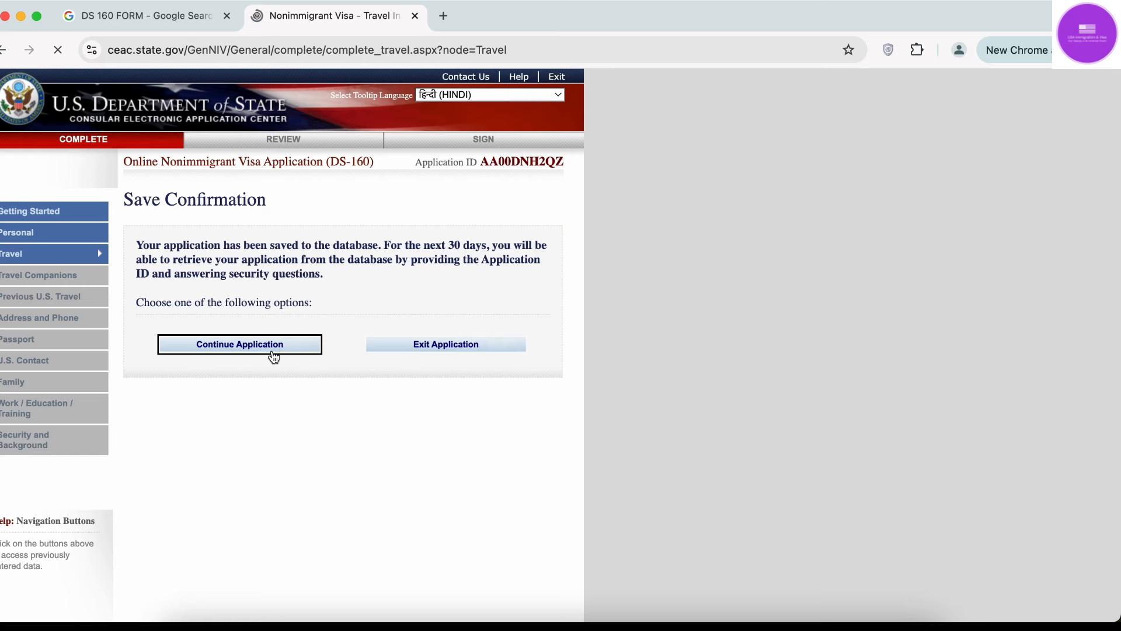
scroll(571, 378, "down", 1)
scroll(569, 381, "down", 10)
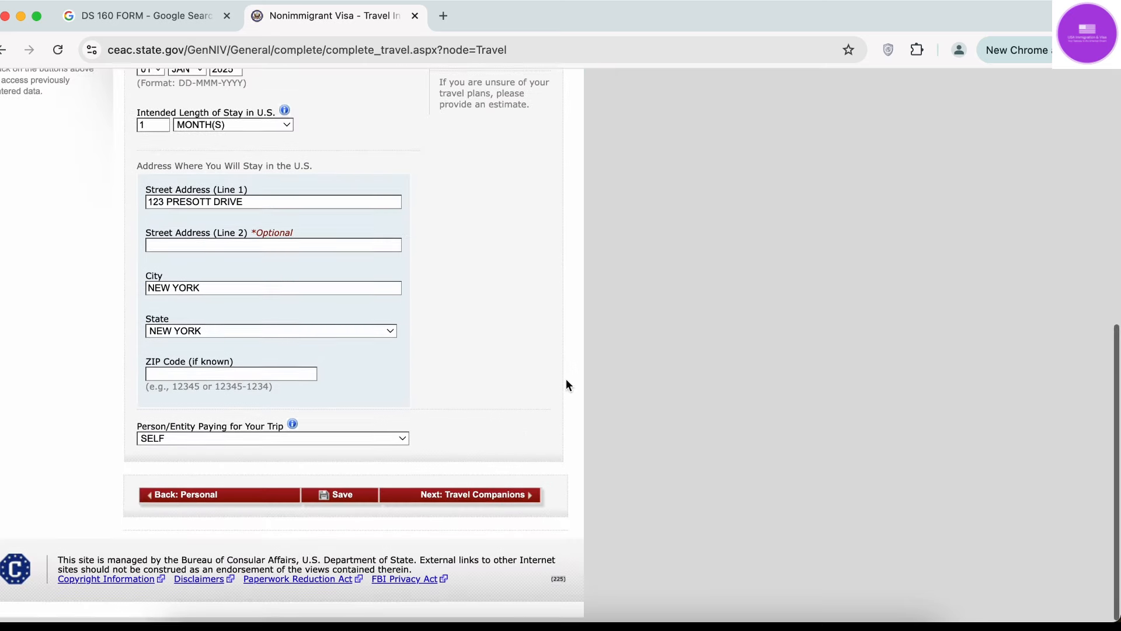
left_click(508, 500)
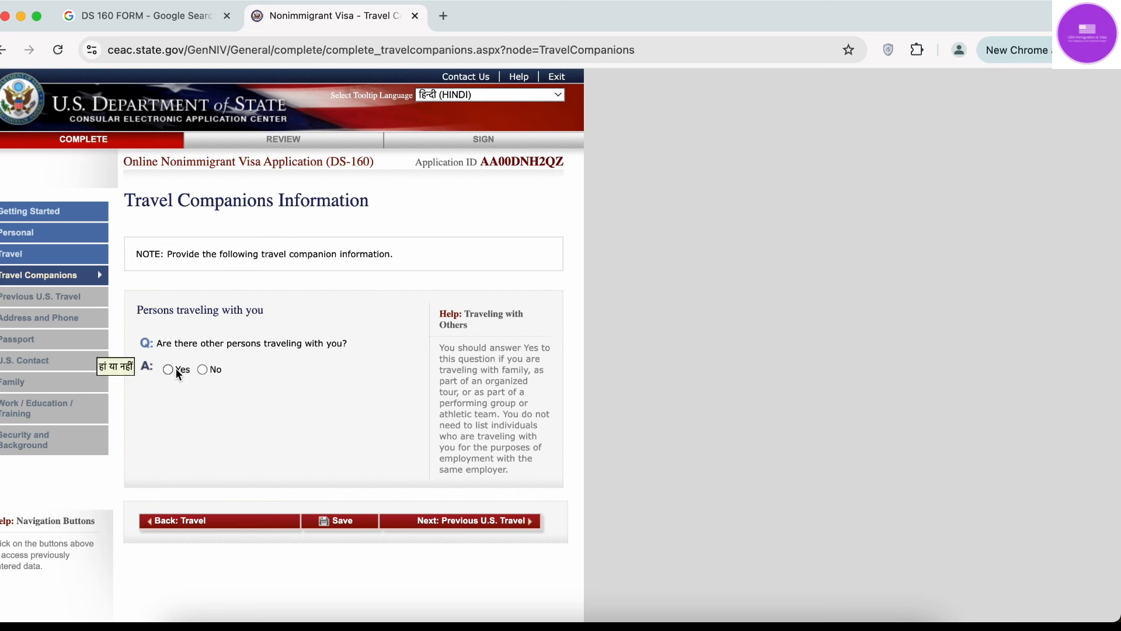
Answer Yes to others traveling with you and No to traveling as a group.
left_click(173, 373)
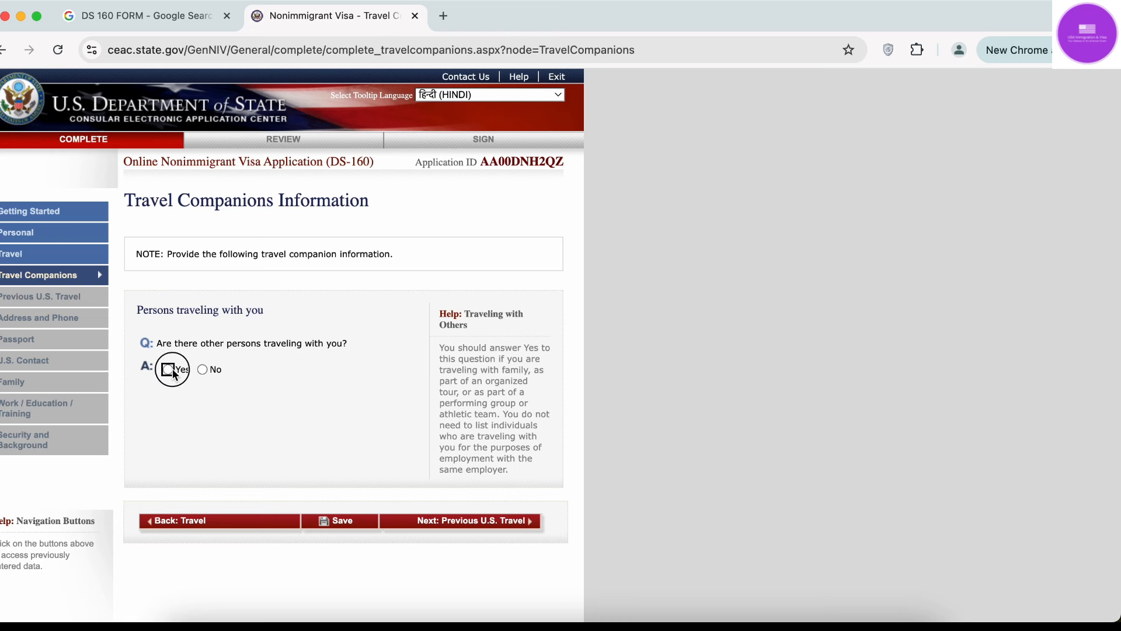
scroll(172, 368, "down", 3)
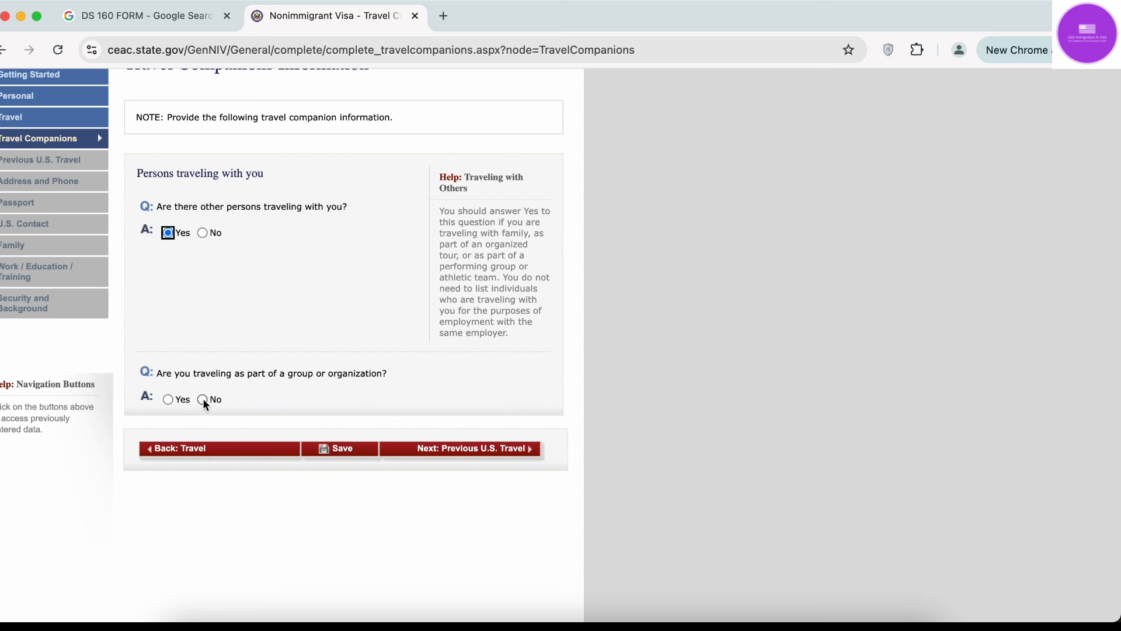
mouse_move(202, 375)
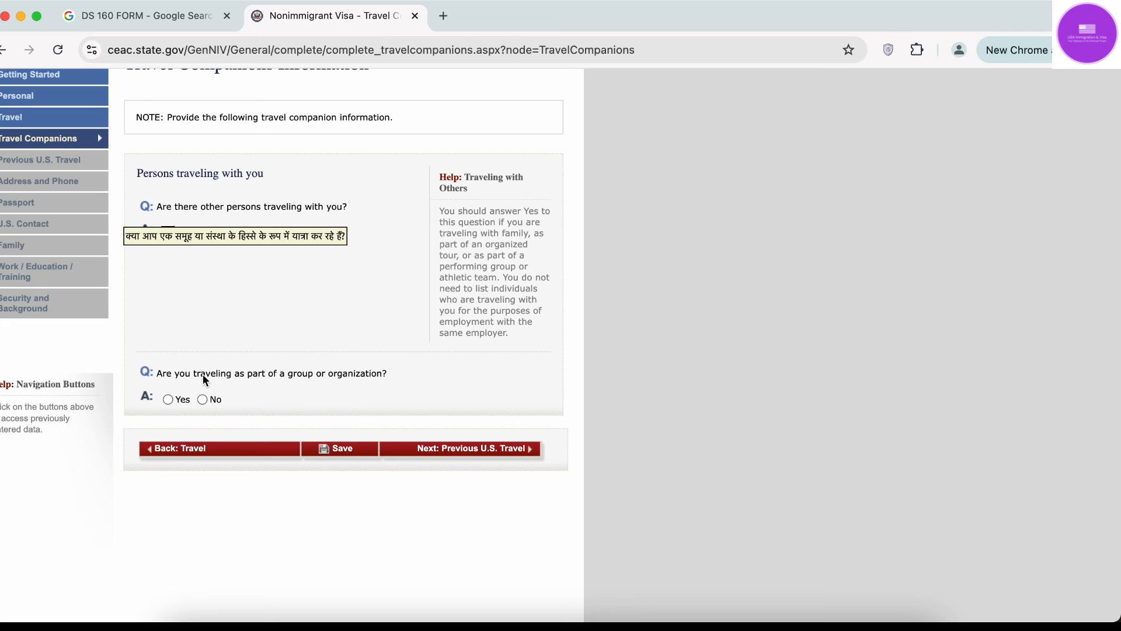
left_click(167, 399)
scroll(172, 399, "down", 4)
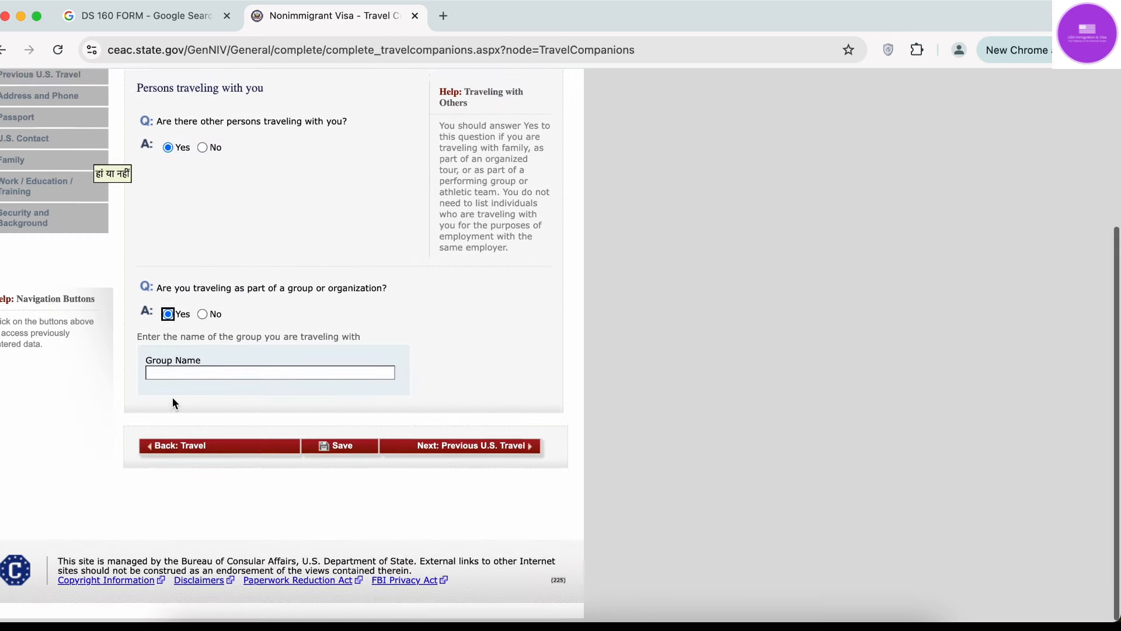
left_click(202, 318)
scroll(270, 410, "down", 5)
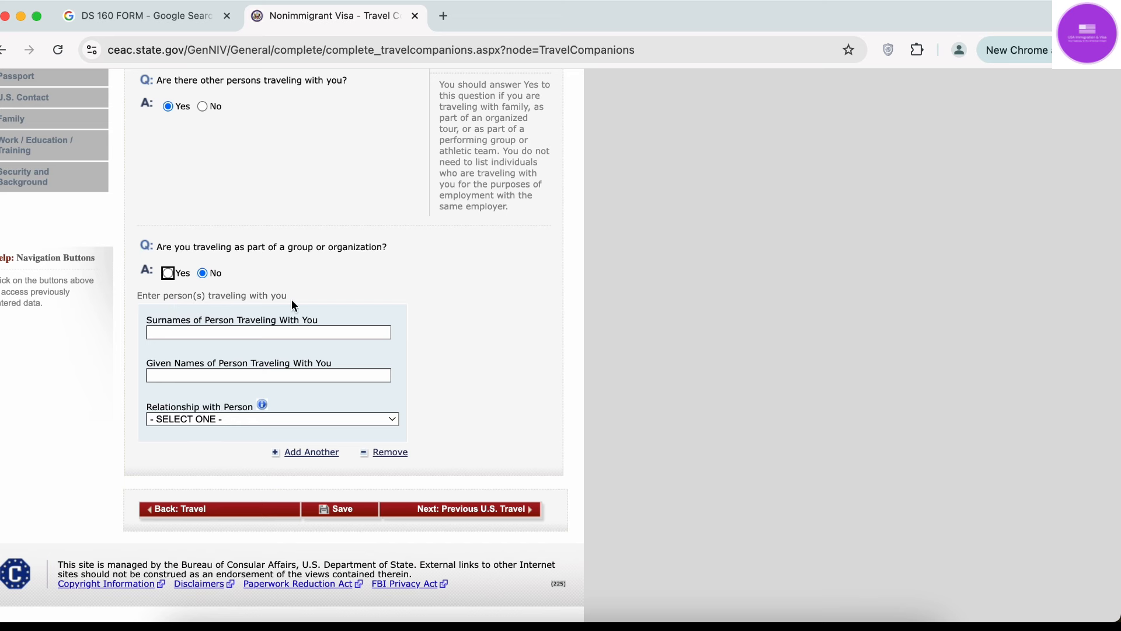
Set the first companion's relationship to SPOUSE, leaving the names blank.
left_click(235, 336)
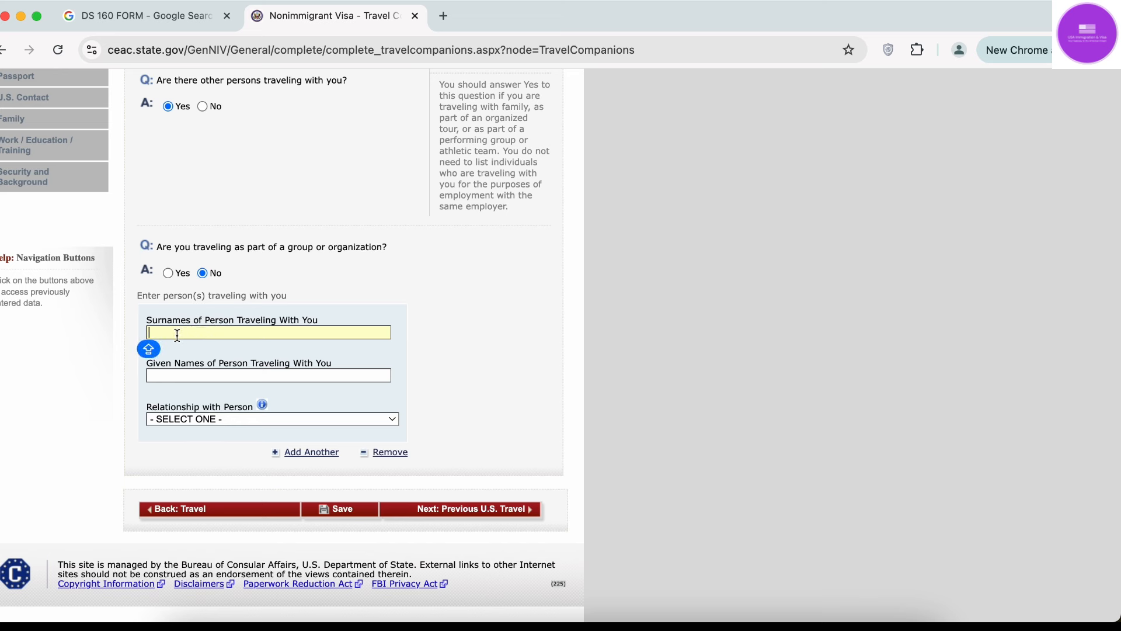
left_click(204, 384)
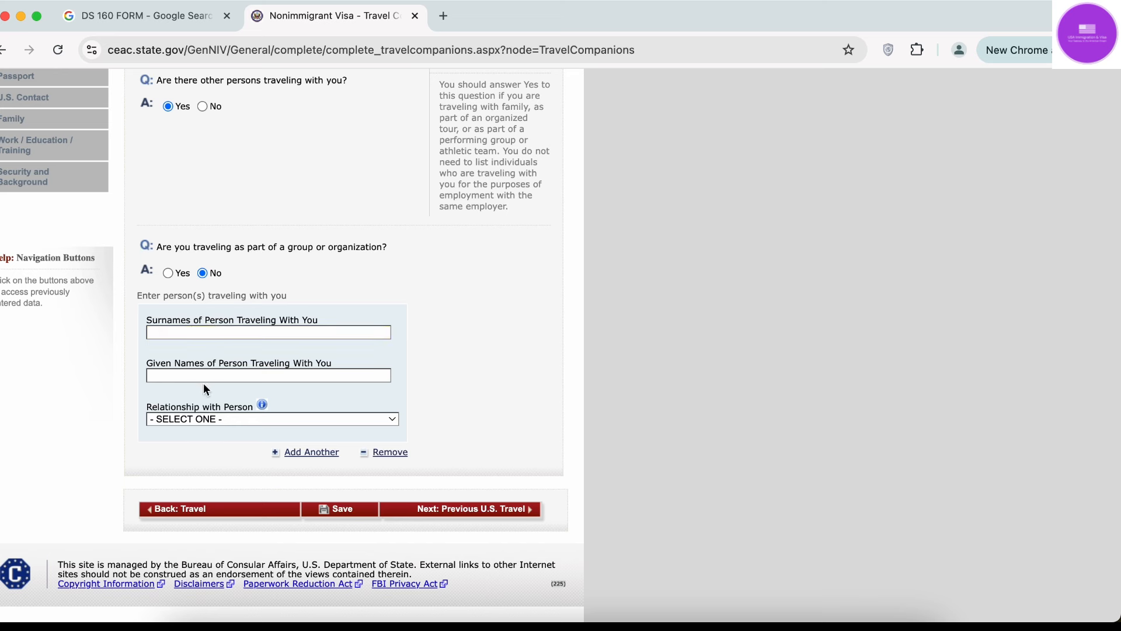
left_click(212, 418)
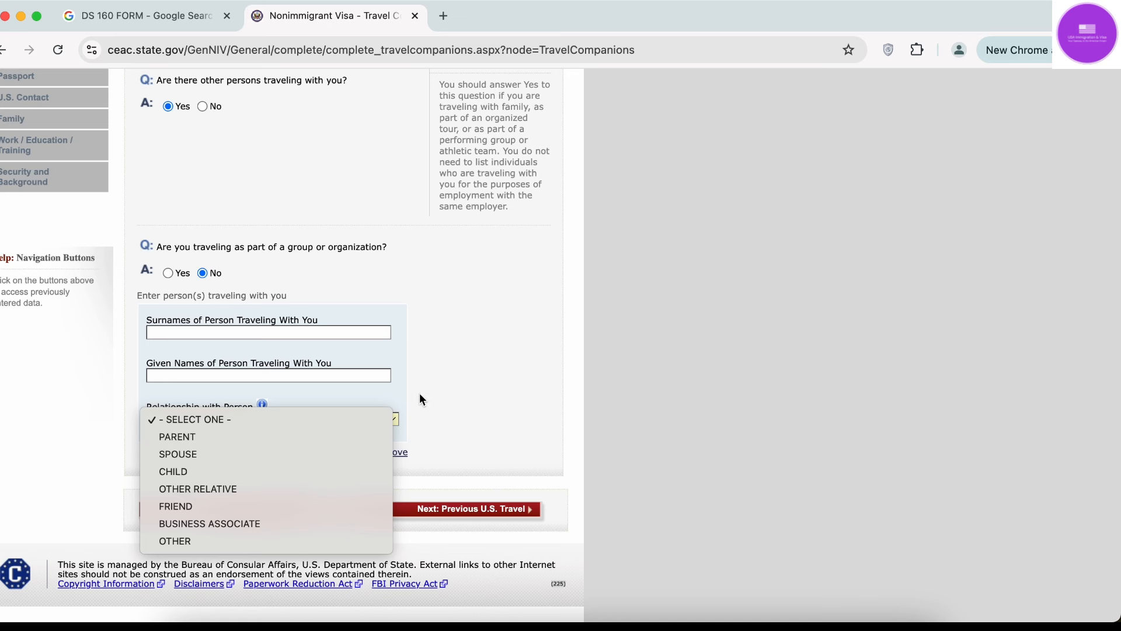
left_click(262, 457)
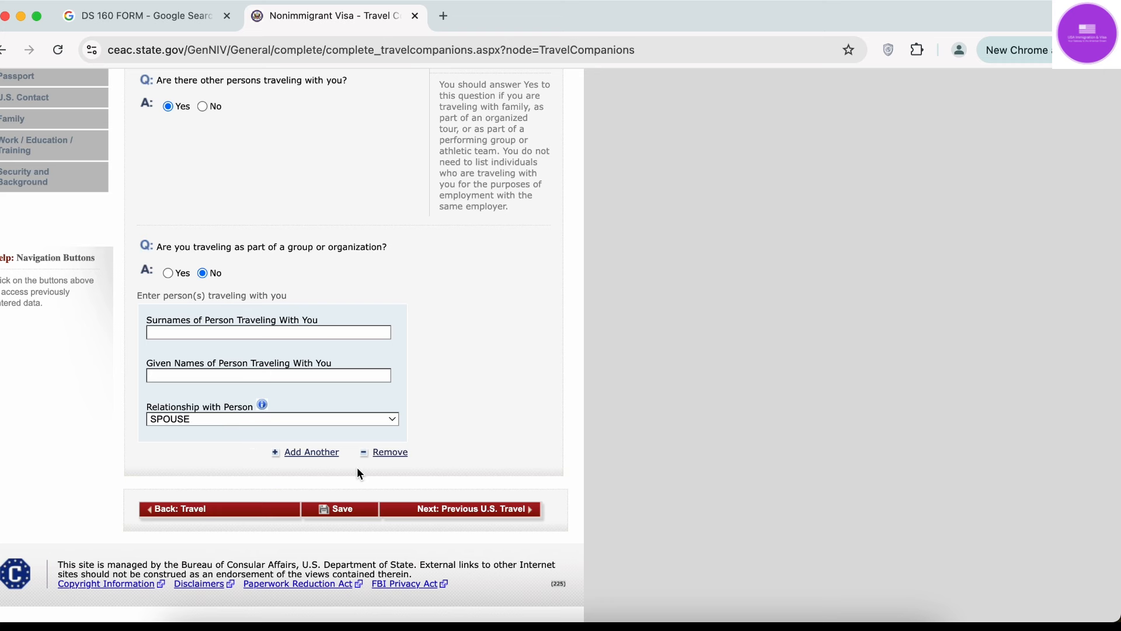
Add two more travel companions, each with relationship CHILD.
left_click(317, 454)
scroll(245, 420, "down", 3)
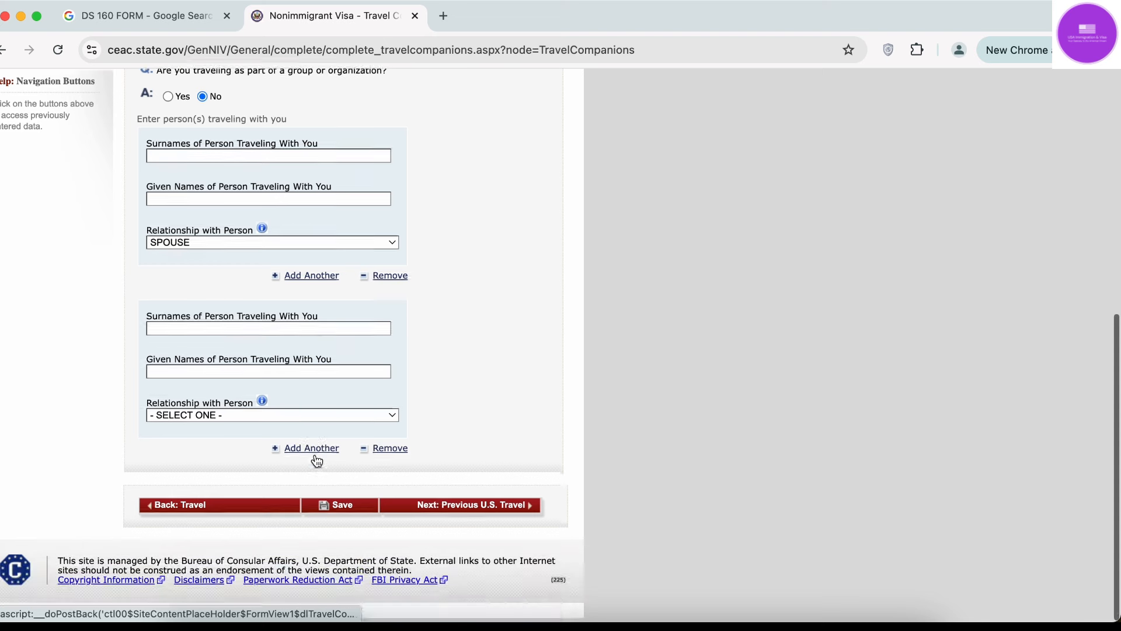
left_click(243, 418)
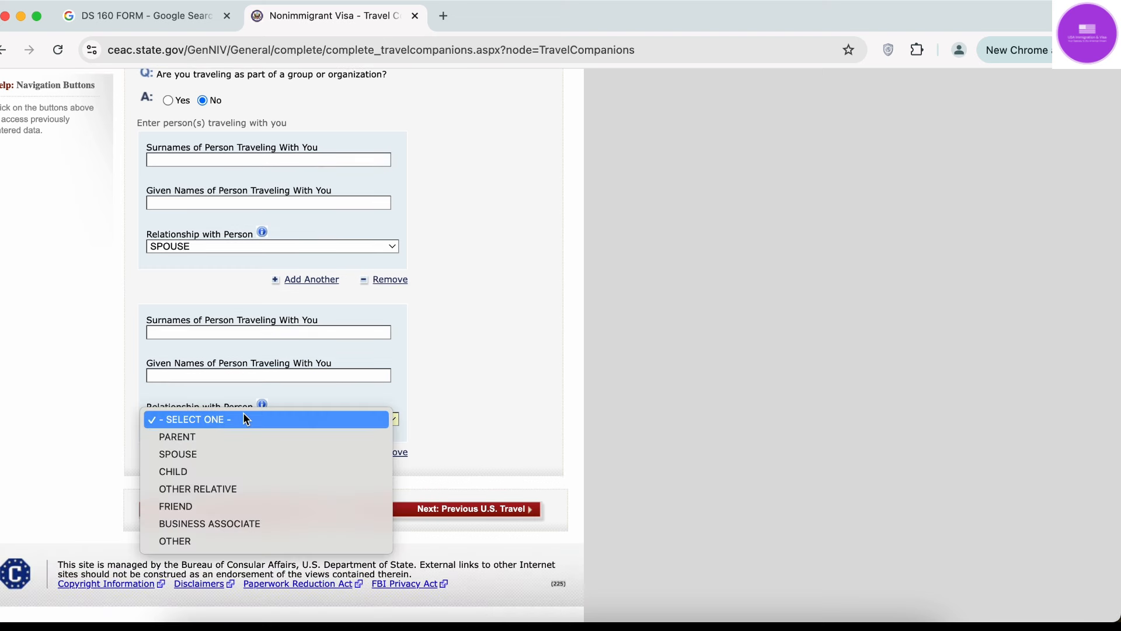
left_click(244, 473)
left_click(240, 373)
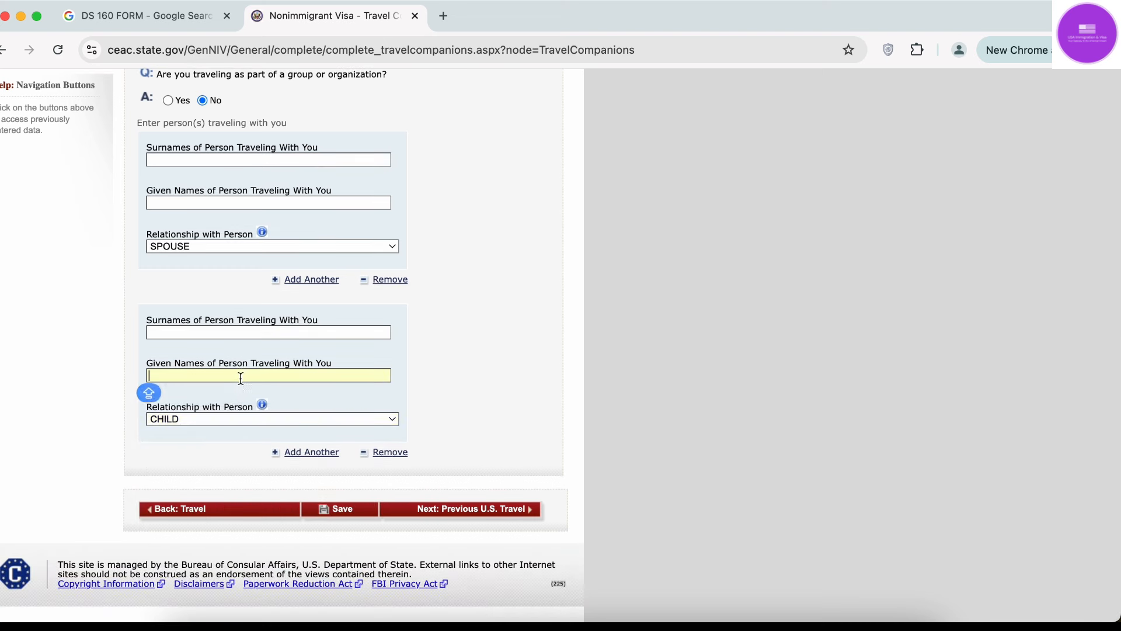
left_click(256, 331)
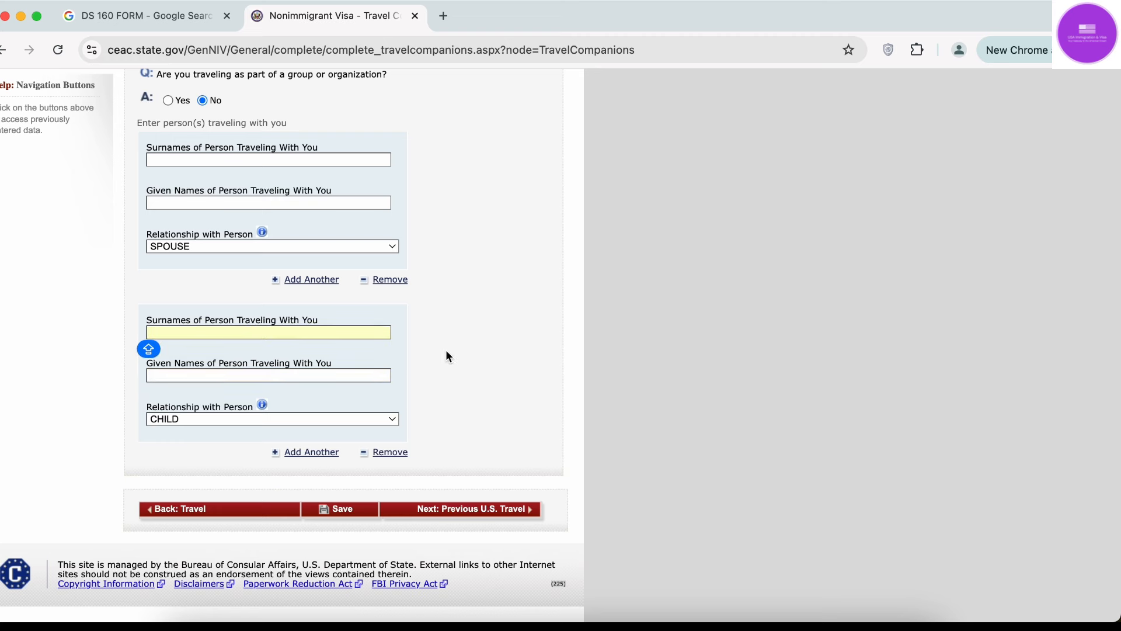
left_click(323, 454)
scroll(325, 458, "down", 1)
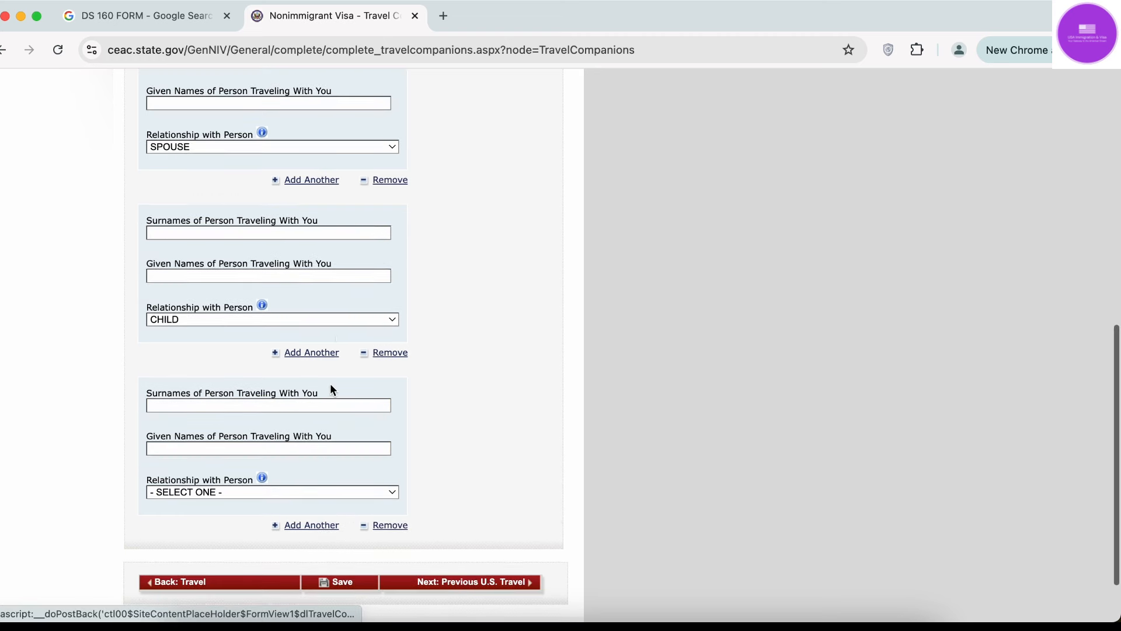
left_click(236, 495)
left_click(216, 545)
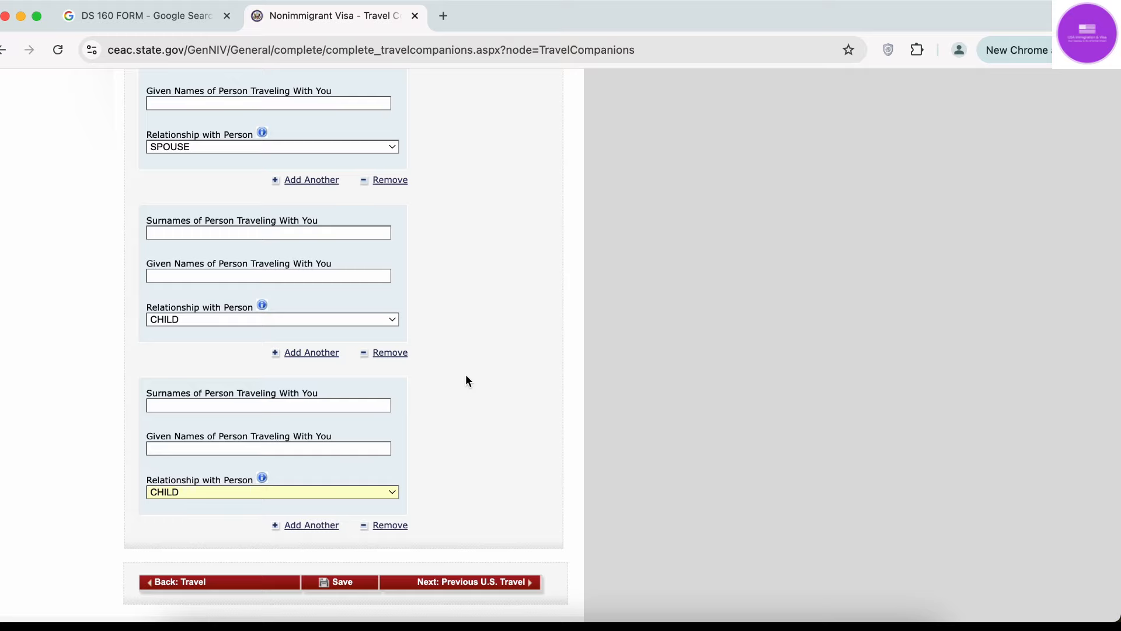
Change the other-persons-traveling answer to No, removing all companion entries.
scroll(466, 380, "up", 15)
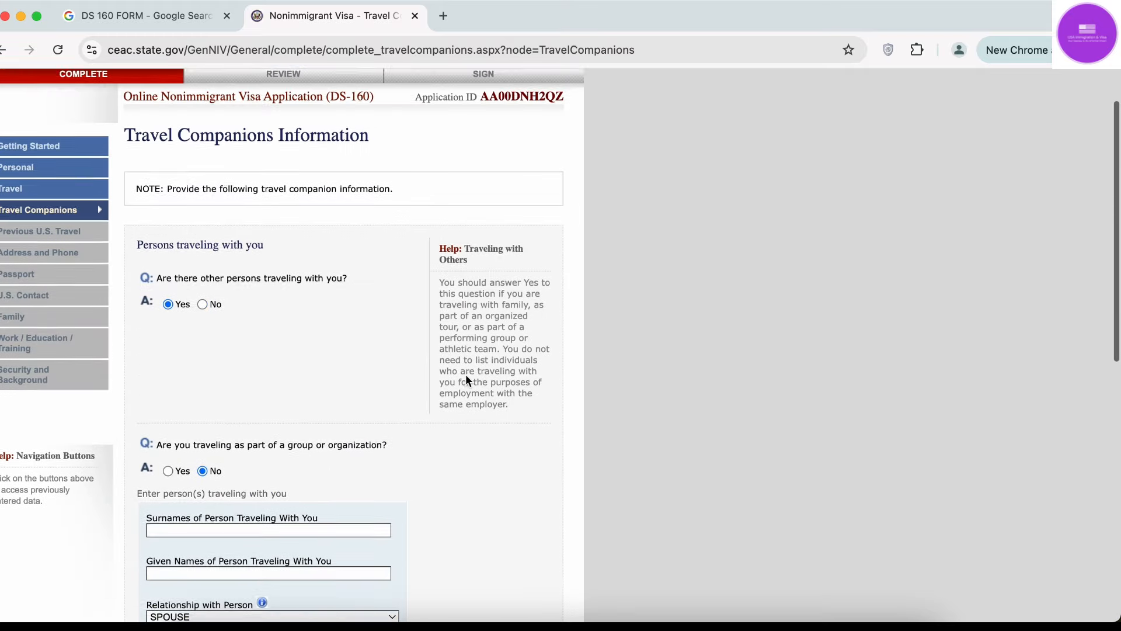
scroll(217, 344, "down", 5)
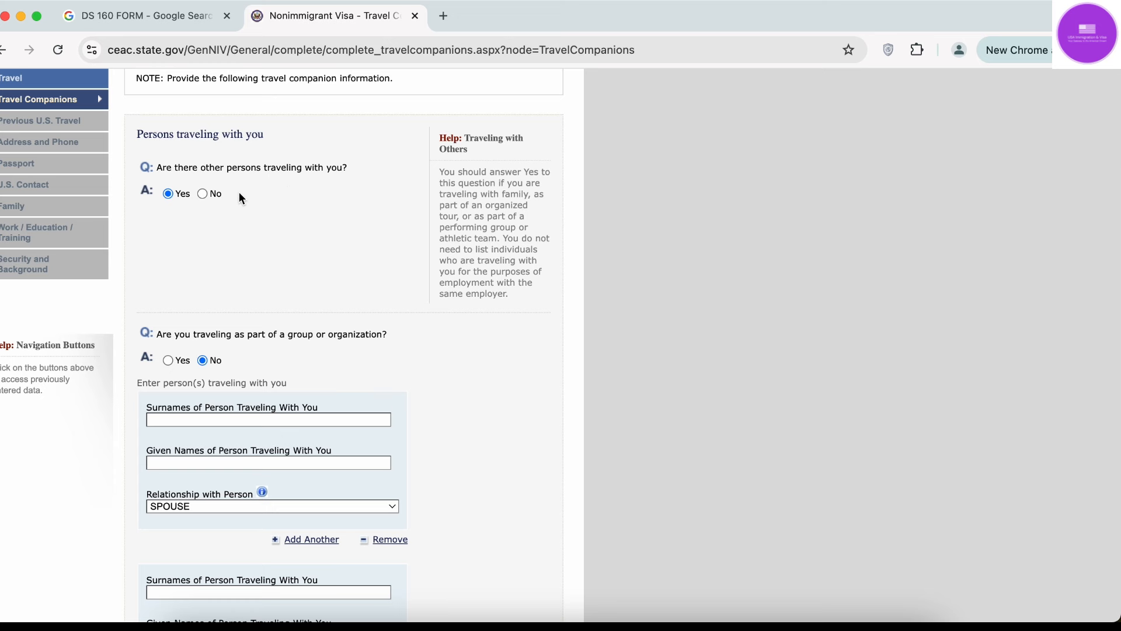
left_click(202, 194)
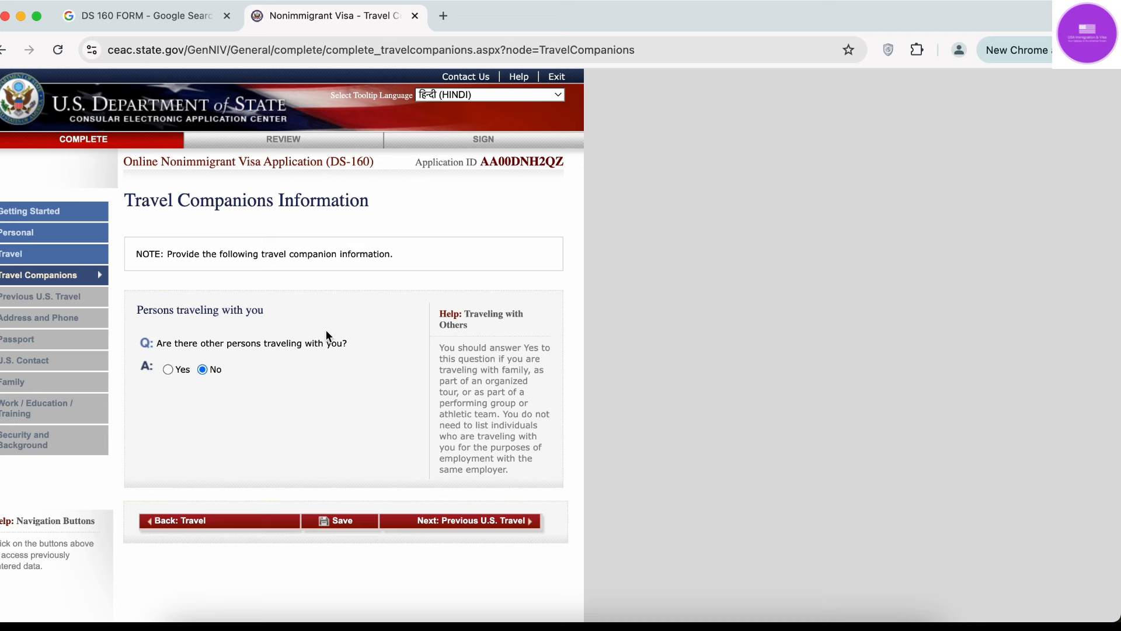
Save the Travel Companions page and proceed to Previous U.S. Travel Information.
left_click(334, 522)
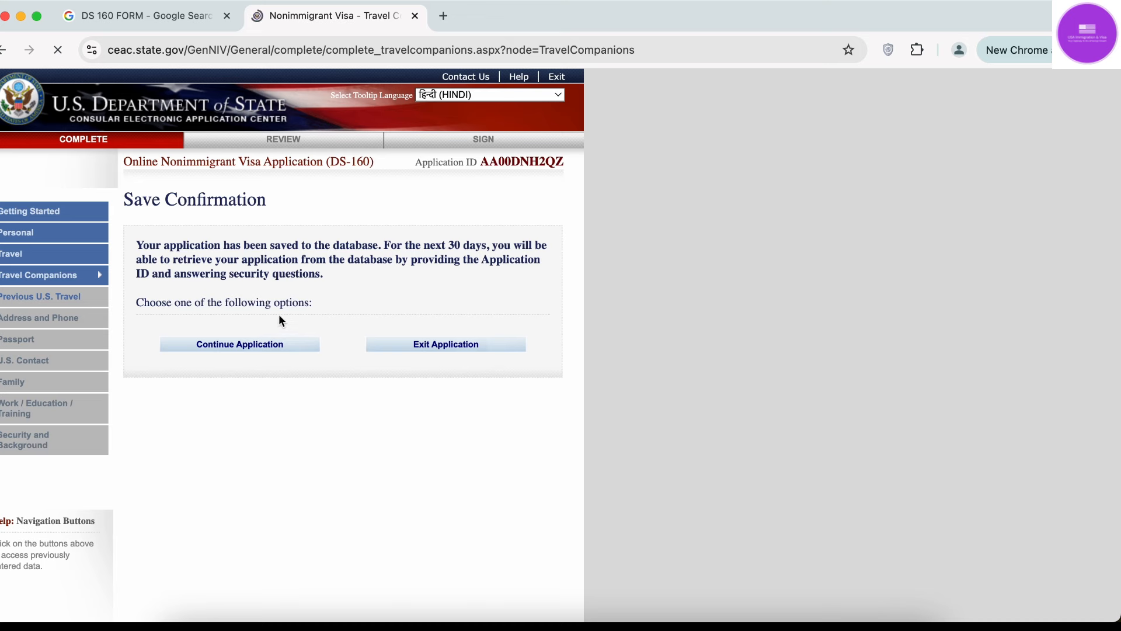
left_click(263, 349)
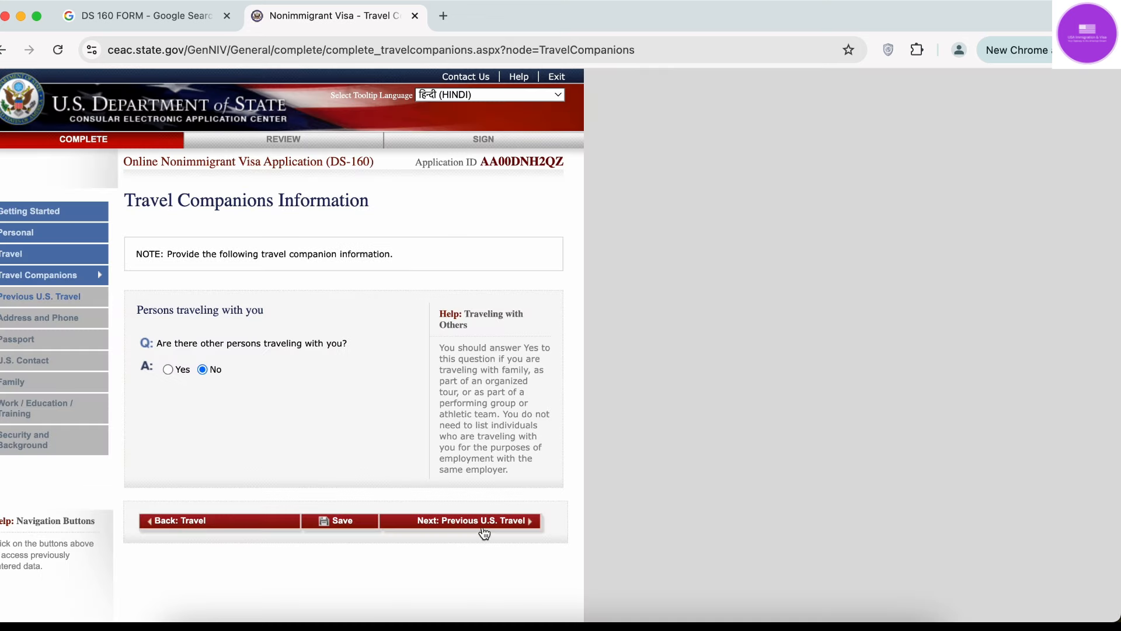
left_click(488, 528)
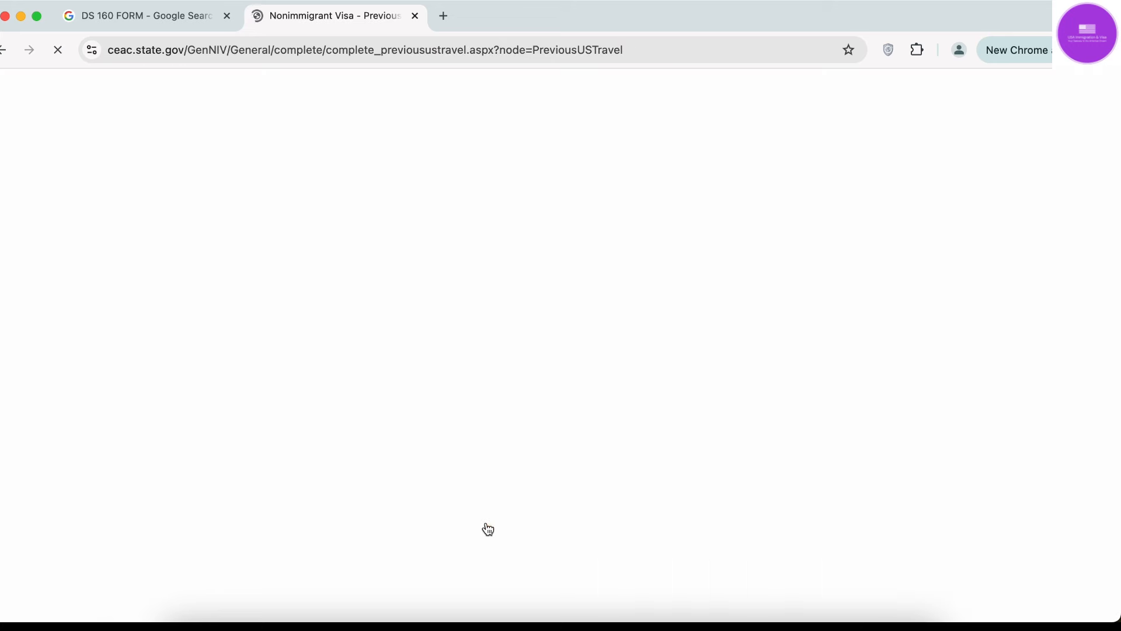
scroll(488, 528, "down", 2)
scroll(488, 528, "down", 1)
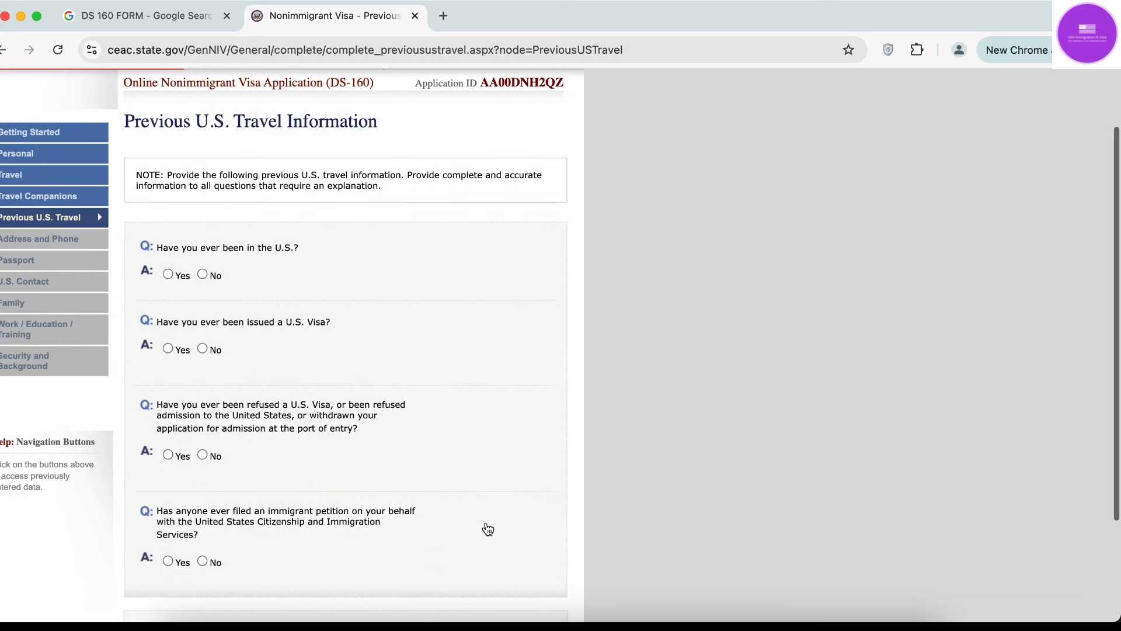
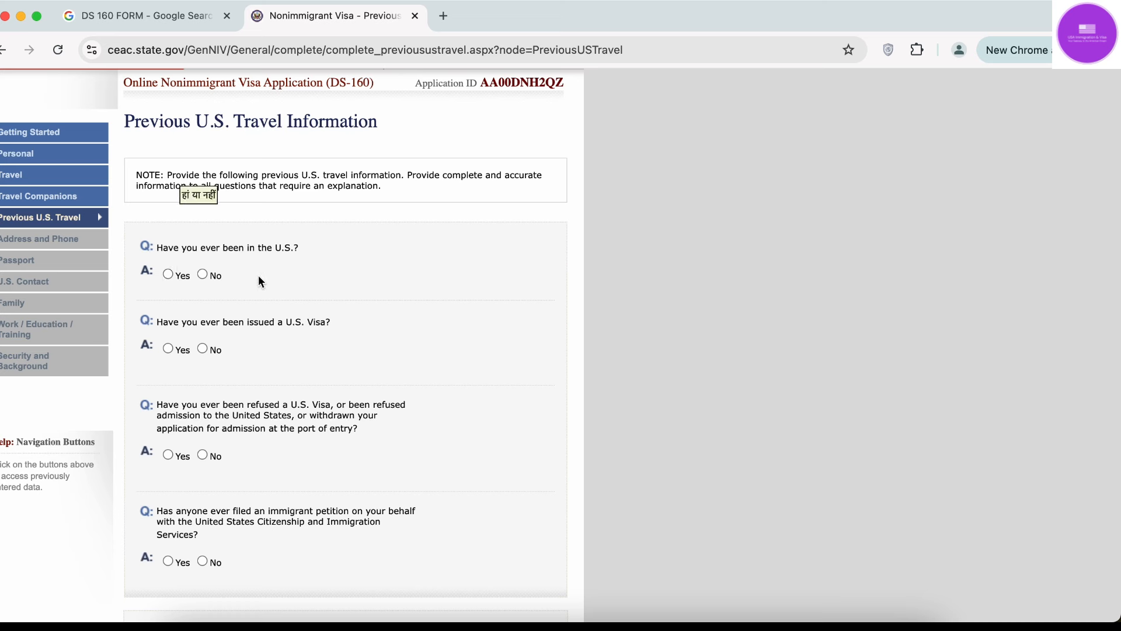
Answer Yes to having been in the U.S., with arrival date 01 OCT 2023.
left_click(203, 275)
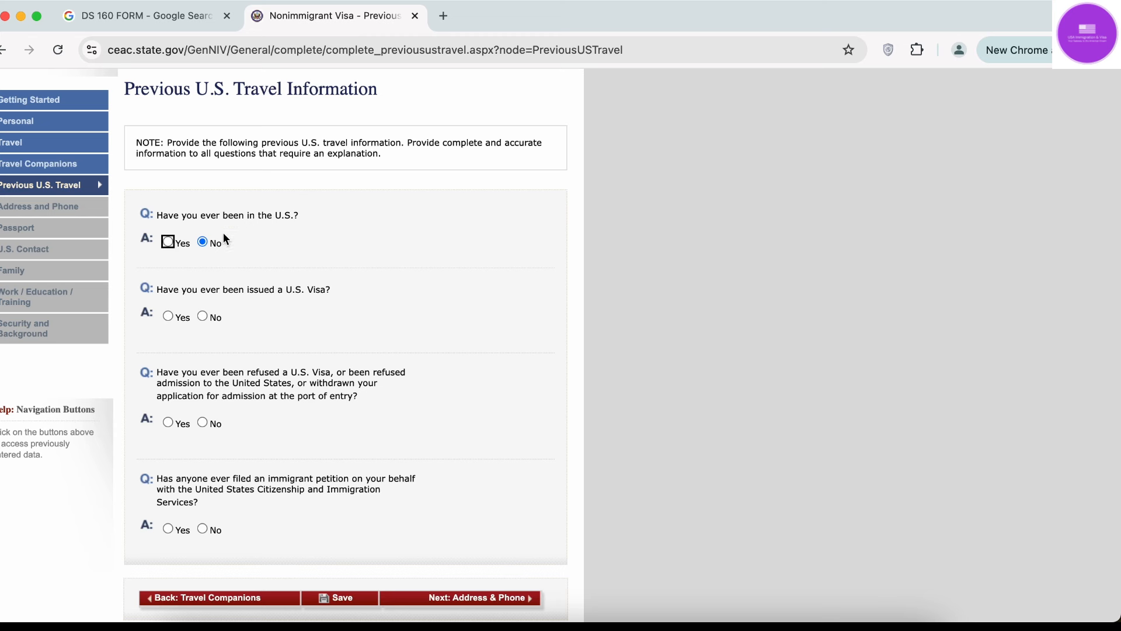
left_click(168, 241)
scroll(386, 369, "down", 4)
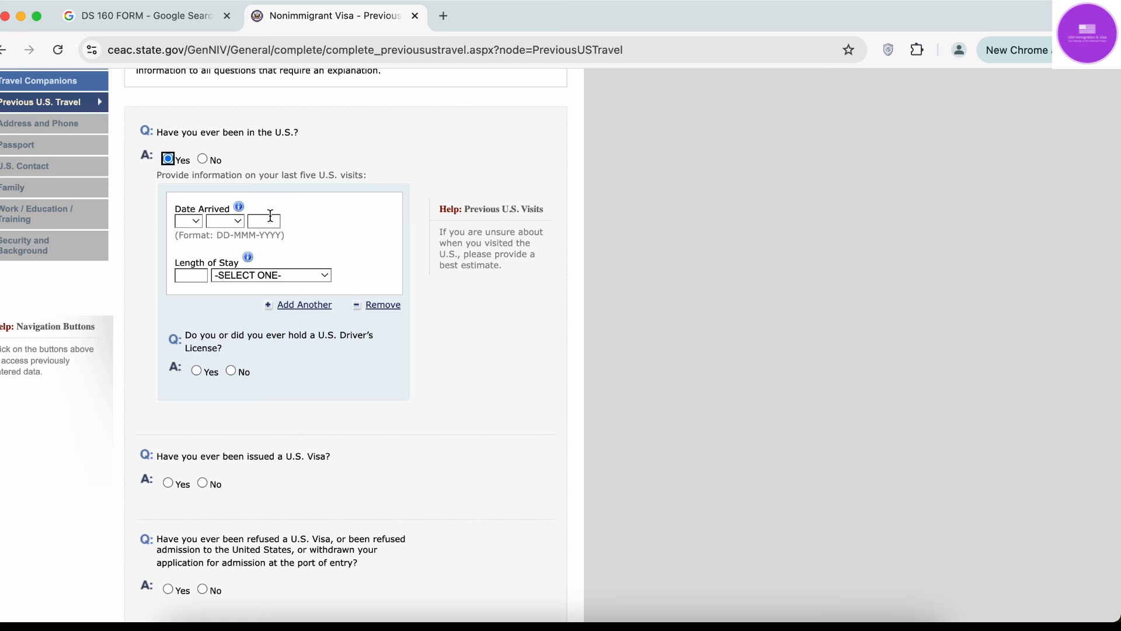
left_click(189, 221)
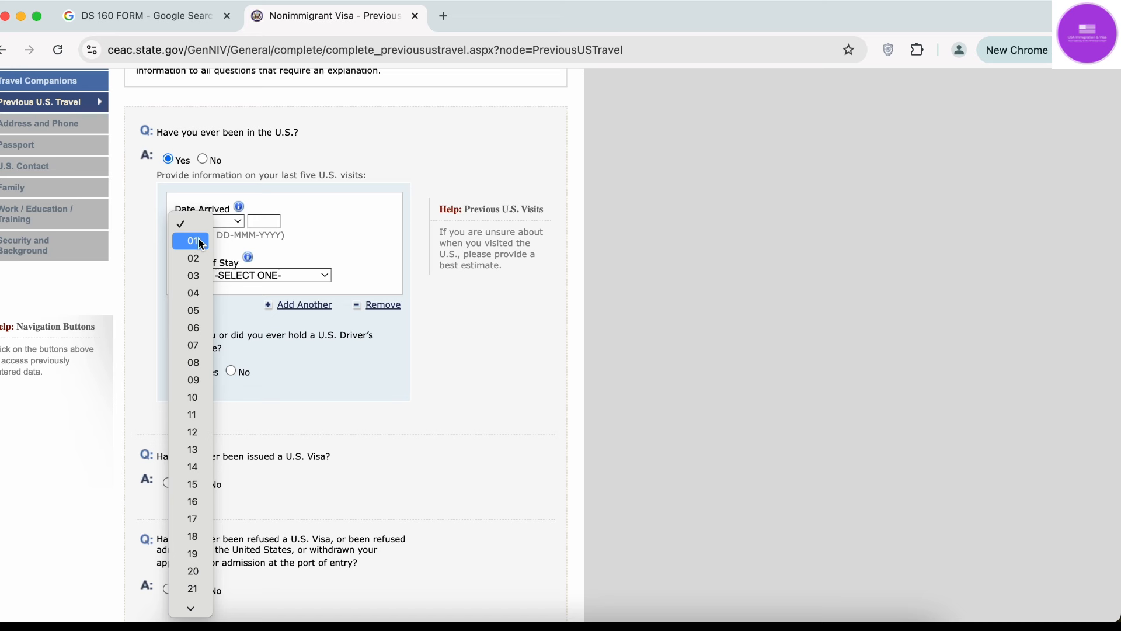
left_click(199, 246)
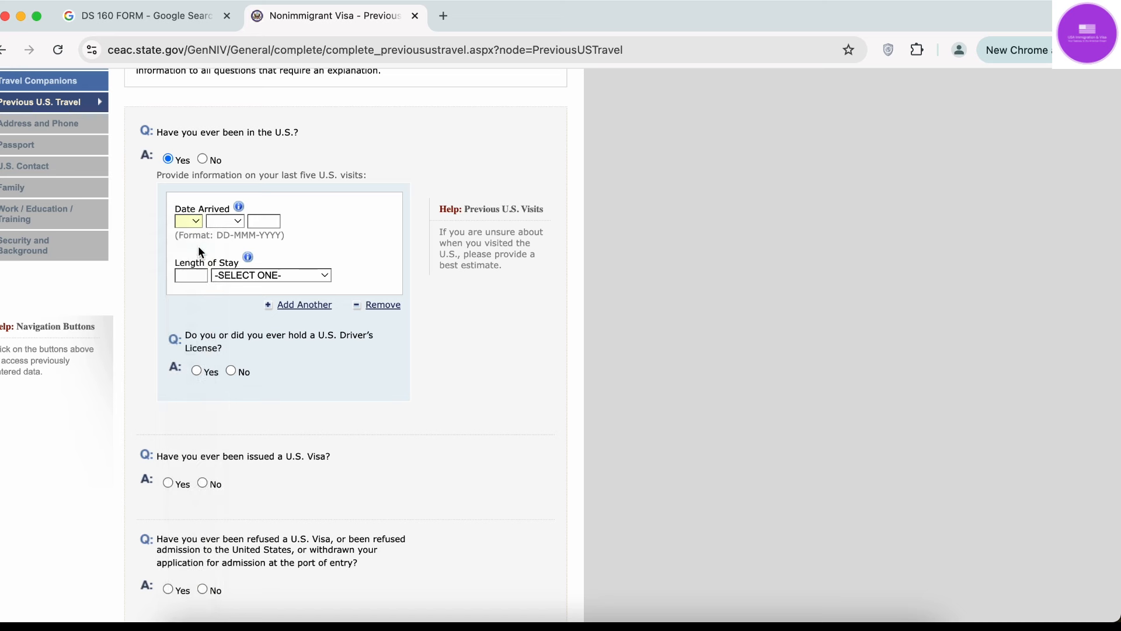
left_click(238, 228)
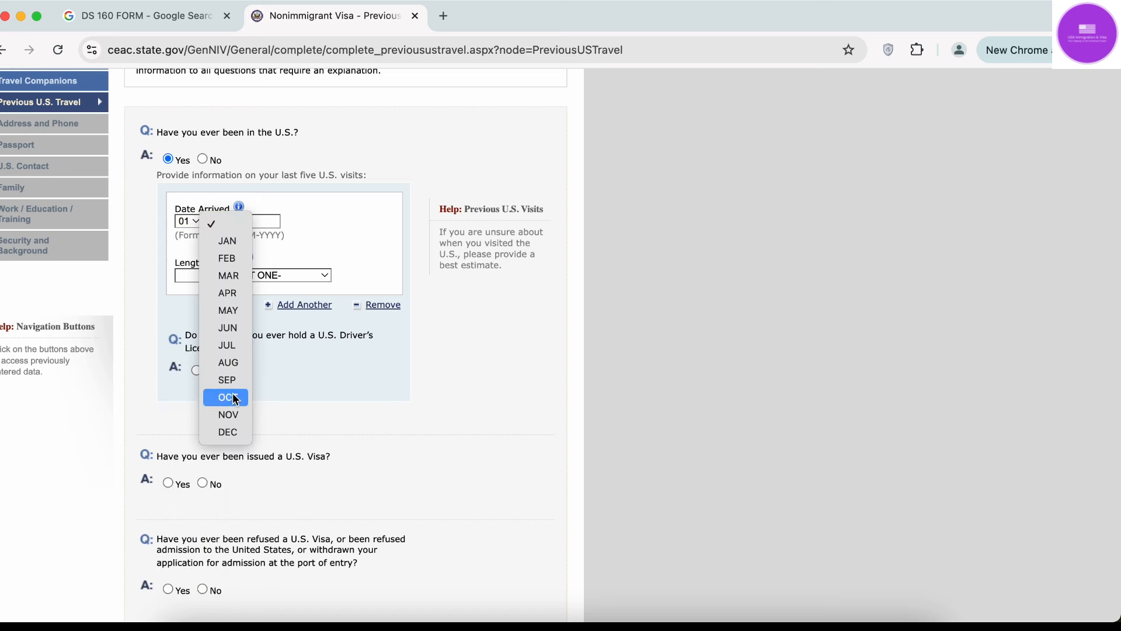
left_click(225, 398)
left_click(265, 222)
type("2023")
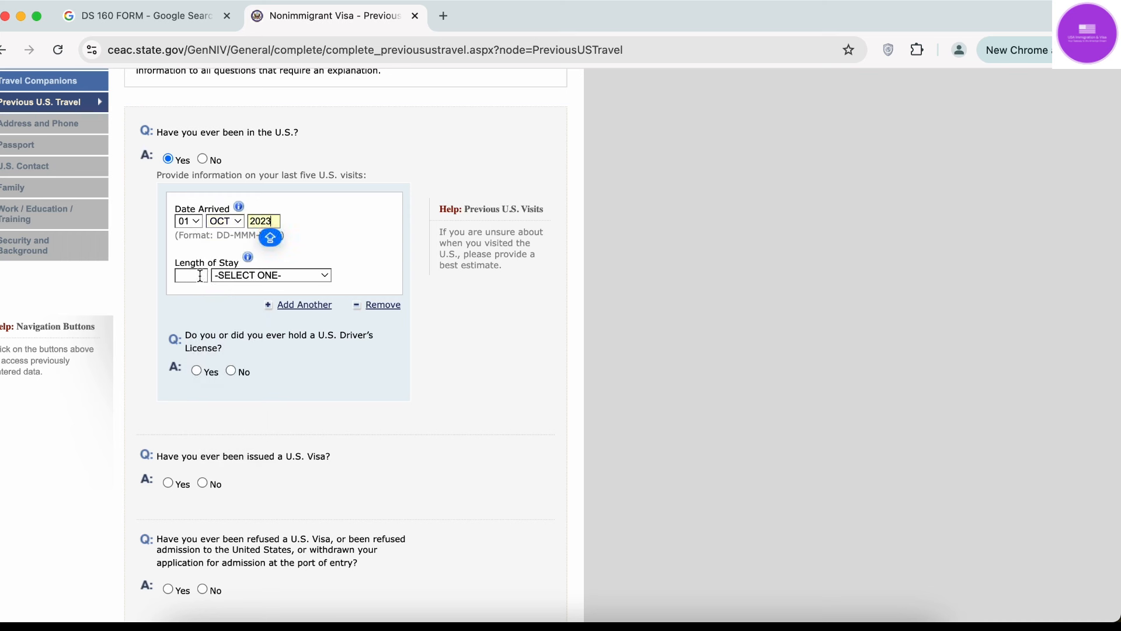
Set the visit's length of stay to 1 MONTH(S).
left_click(200, 277)
type("1")
left_click(264, 276)
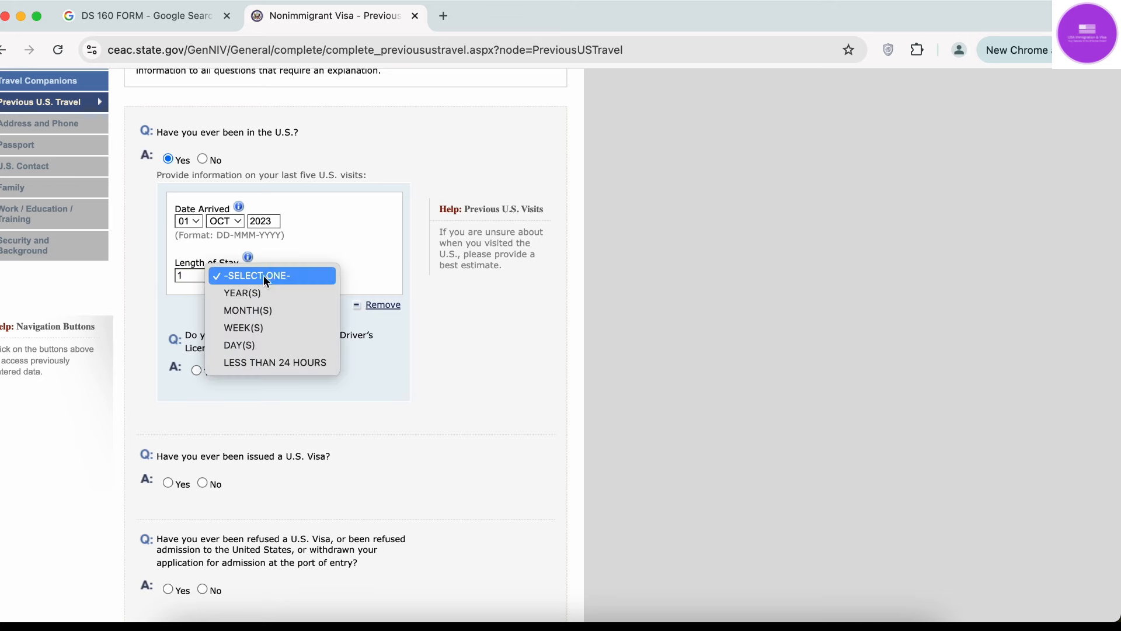
left_click(257, 310)
scroll(310, 302, "up", 5)
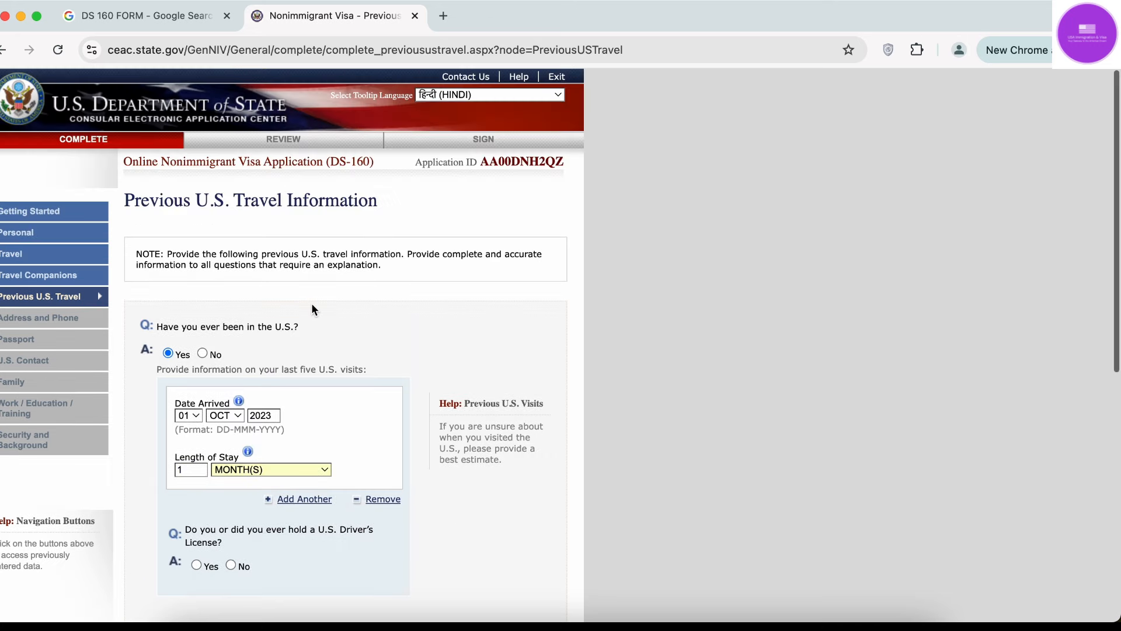
scroll(329, 323, "down", 4)
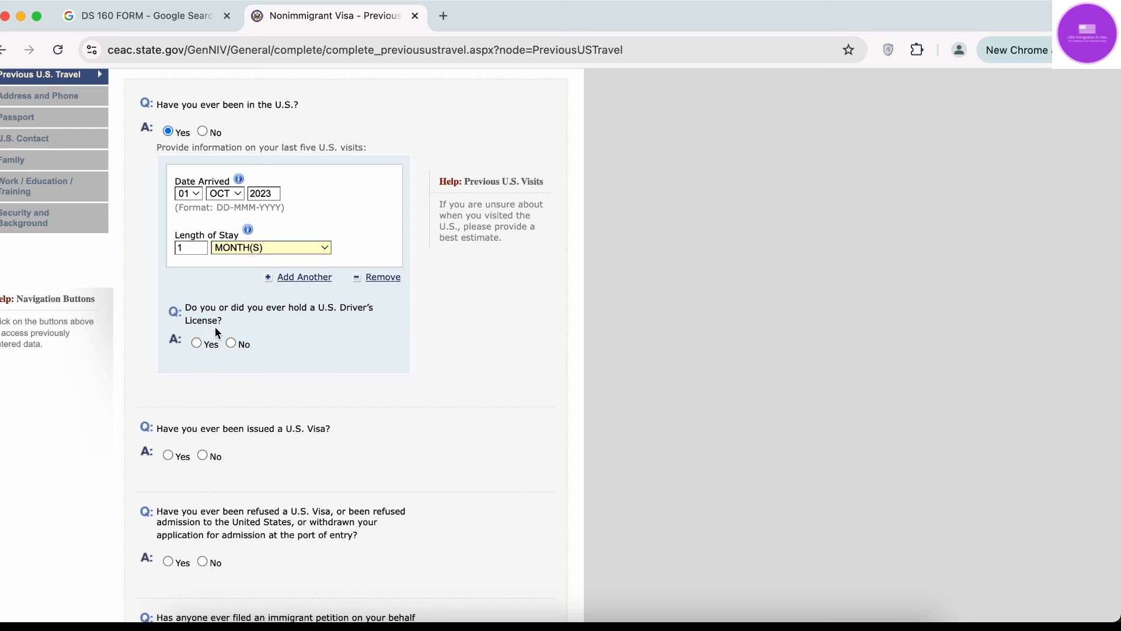
Answer Yes to having held a U.S. driver's license, leaving number and state unset.
left_click(197, 343)
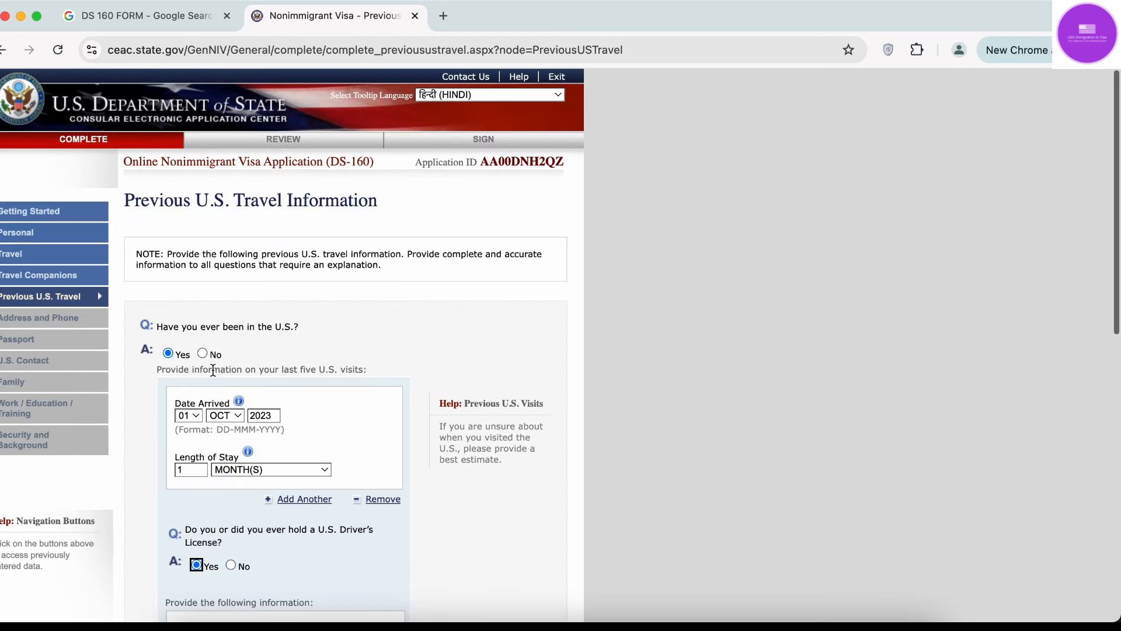
left_click(236, 396)
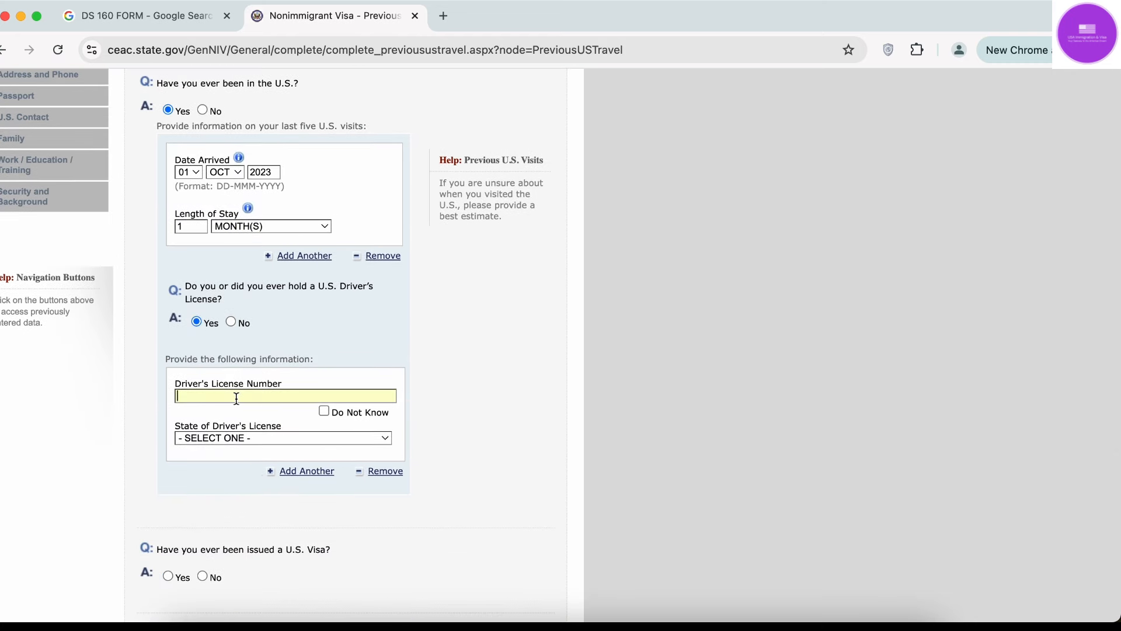
left_click(272, 443)
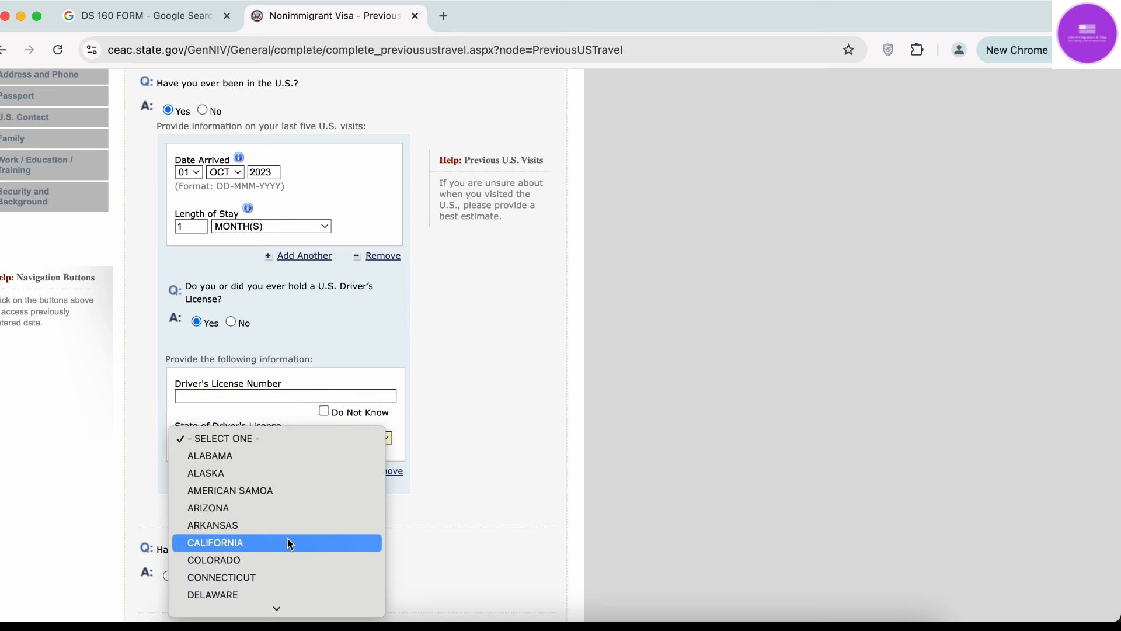
left_click(506, 481)
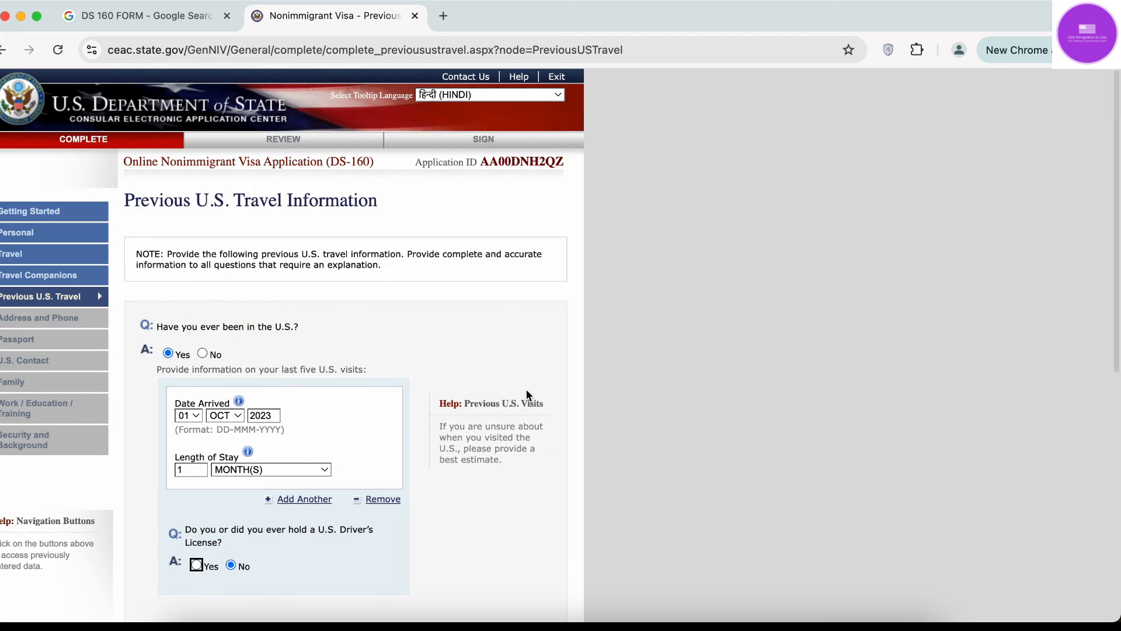
Add a second and a third previous-visit entry.
scroll(525, 388, "down", 5)
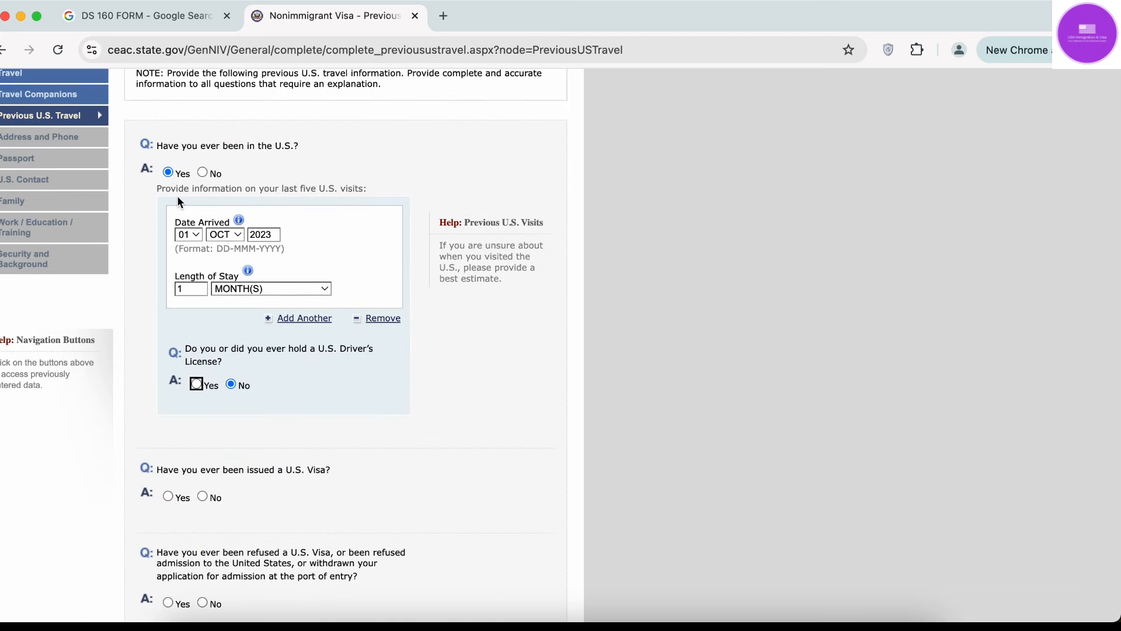
left_click_drag(171, 188, 391, 197)
left_click(230, 188)
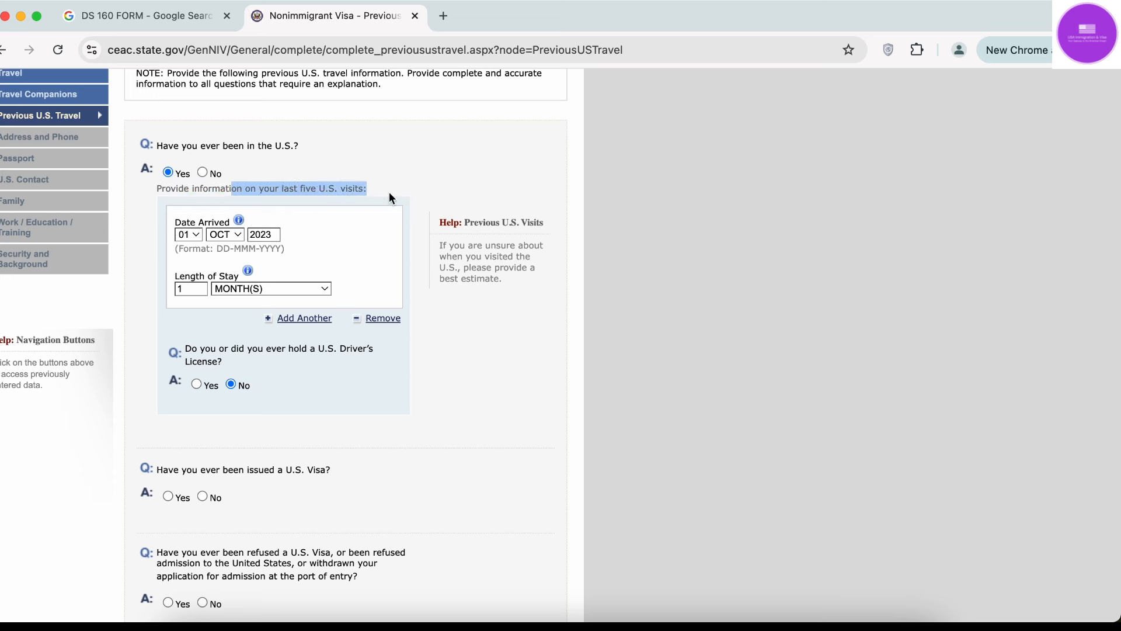
left_click(389, 193)
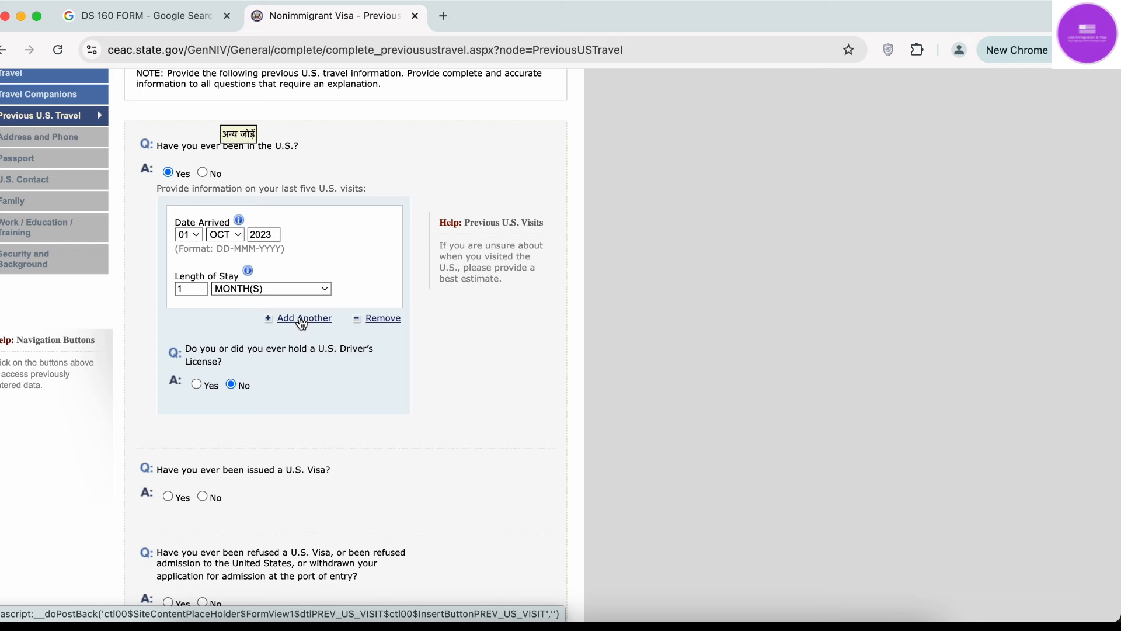
left_click(302, 320)
scroll(334, 387, "down", 5)
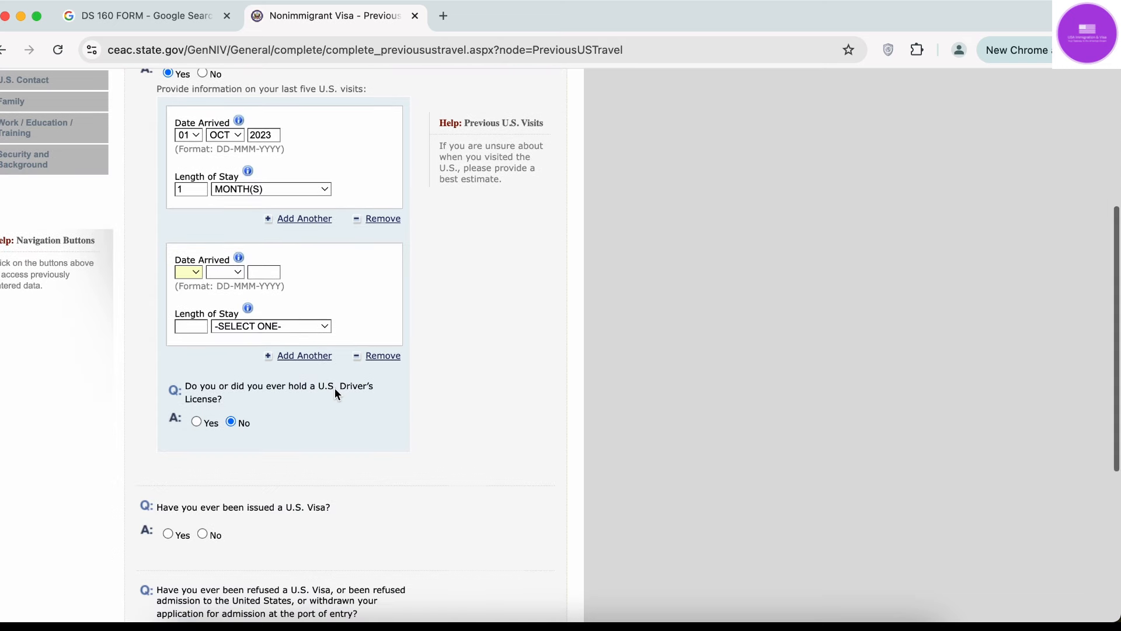
left_click(315, 357)
Switch the been-in-the-U.S. answer to No, removing the visit entries.
scroll(318, 363, "down", 2)
scroll(319, 363, "down", 6)
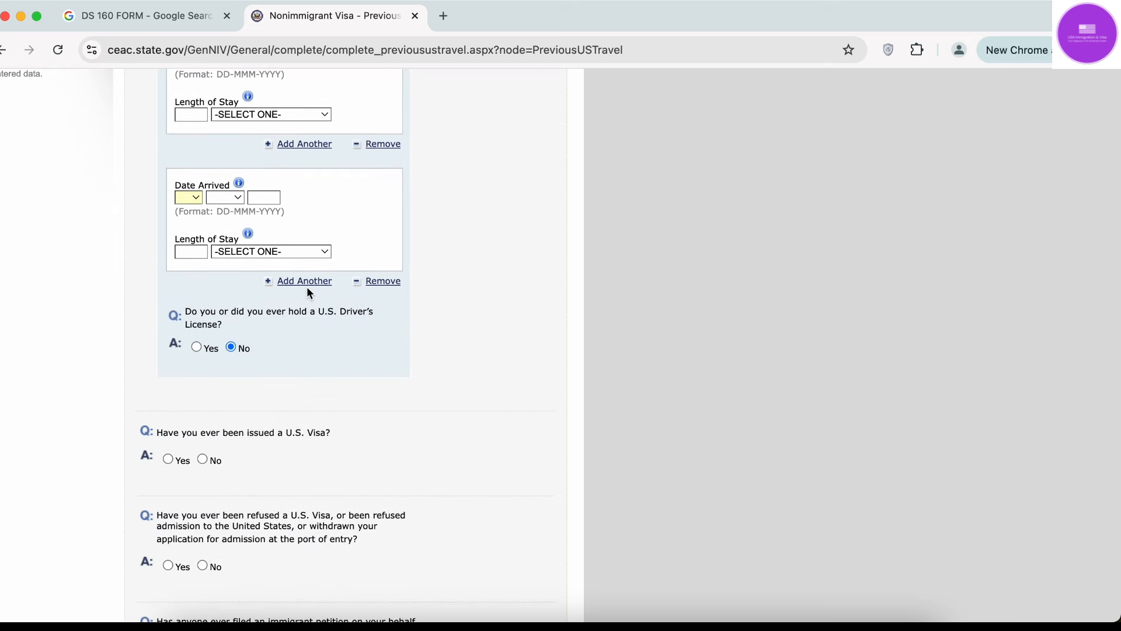
scroll(318, 333, "up", 2)
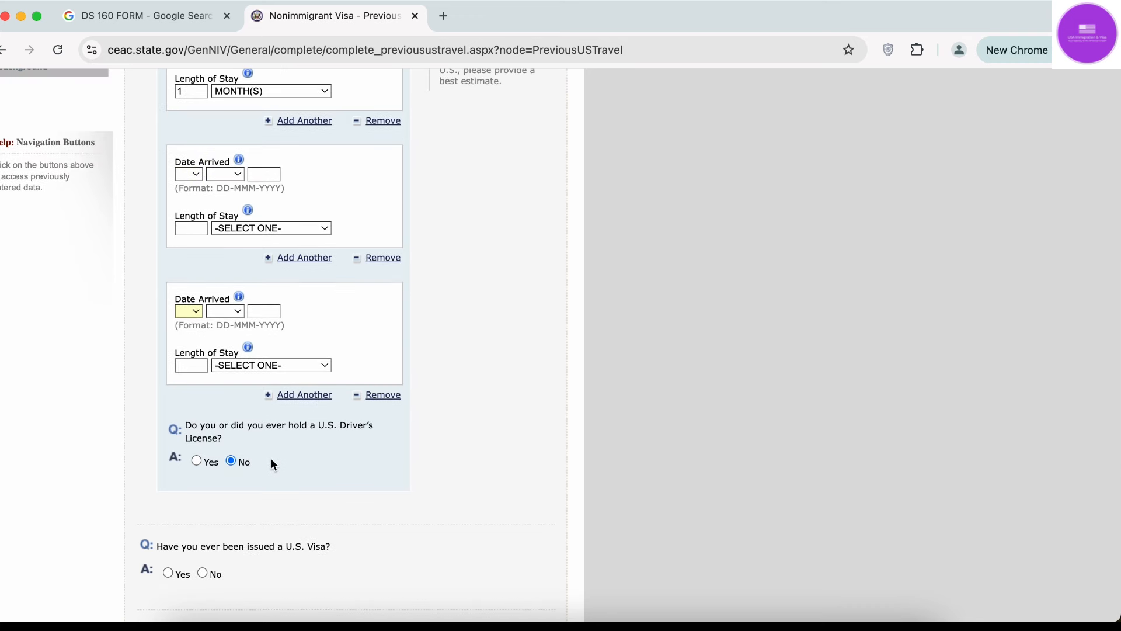
scroll(319, 474, "up", 4)
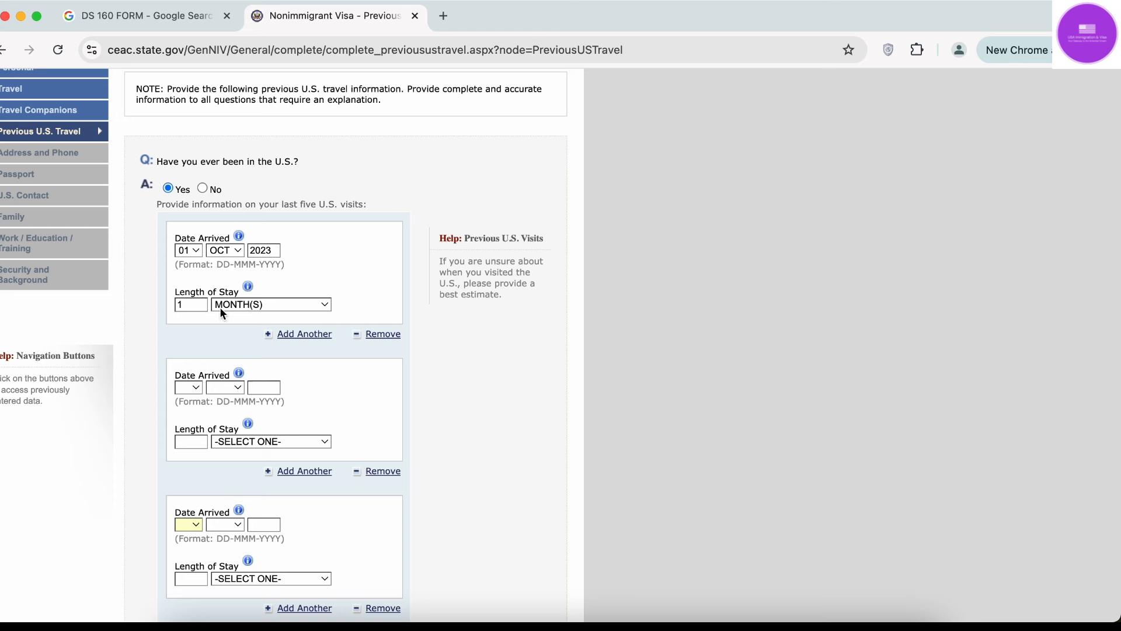
left_click(202, 187)
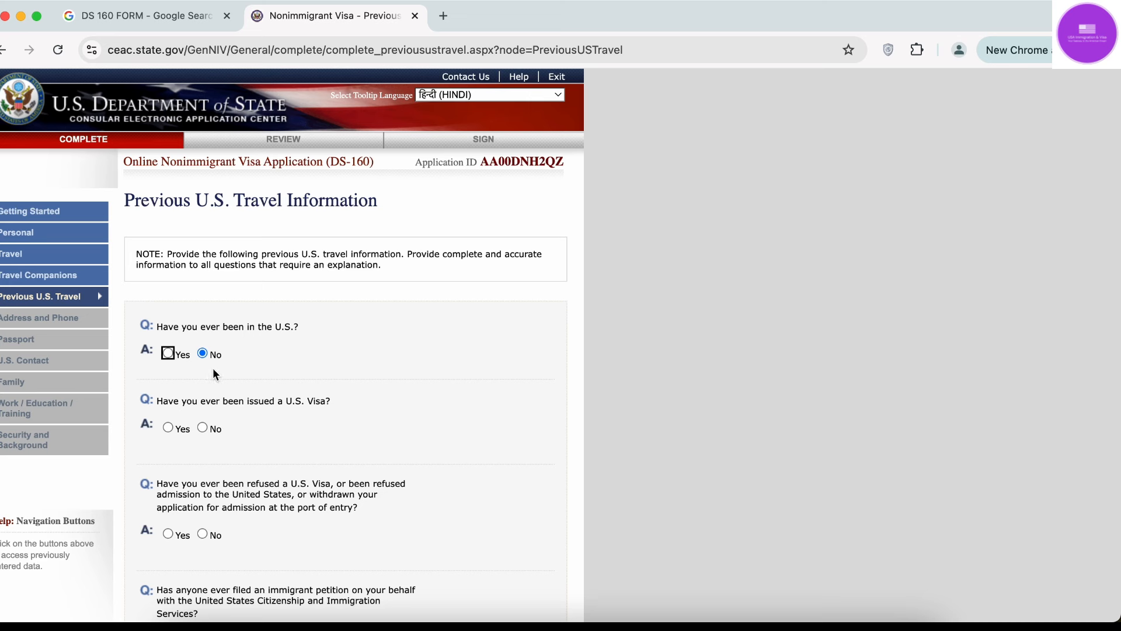
scroll(636, 416, "down", 5)
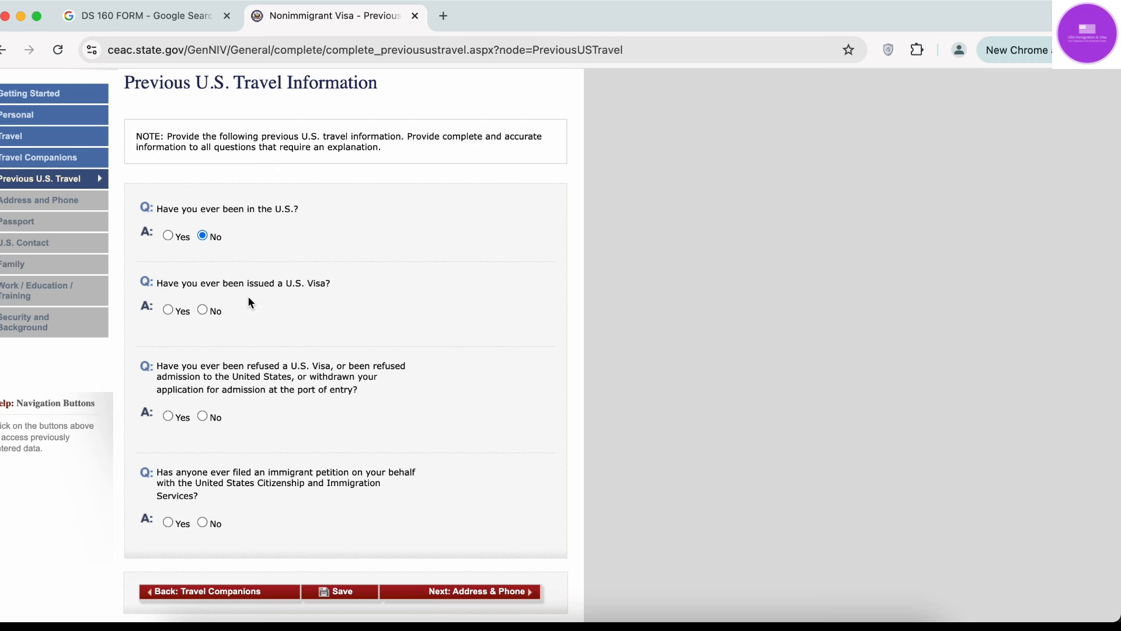
Answer Yes to ever having been issued a U.S. visa.
left_click(202, 310)
scroll(191, 349, "down", 2)
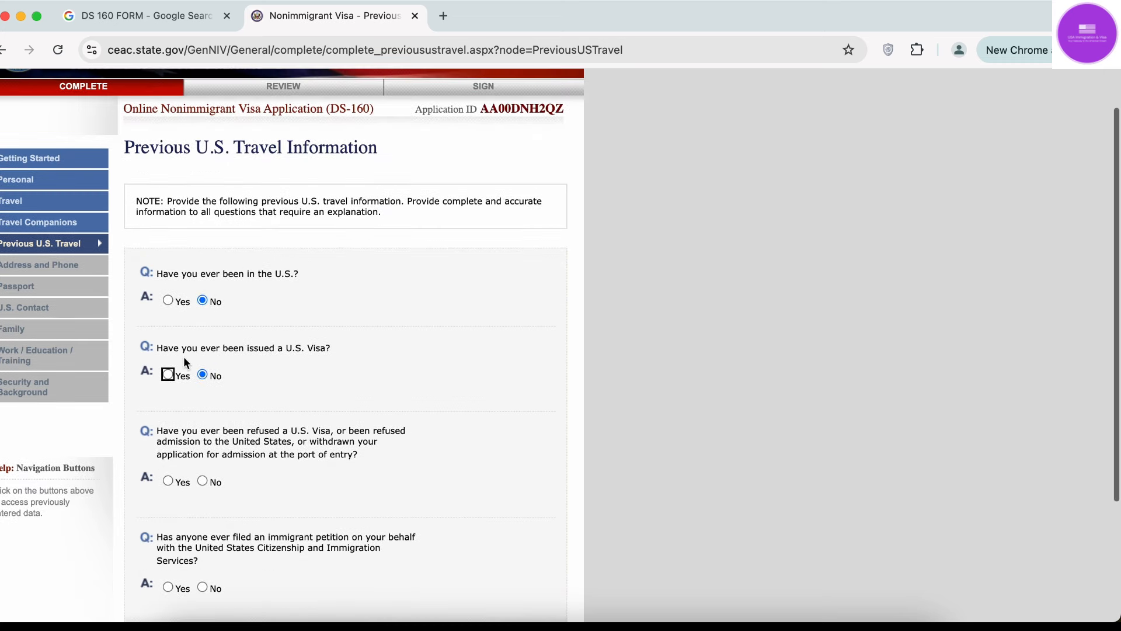
left_click(168, 374)
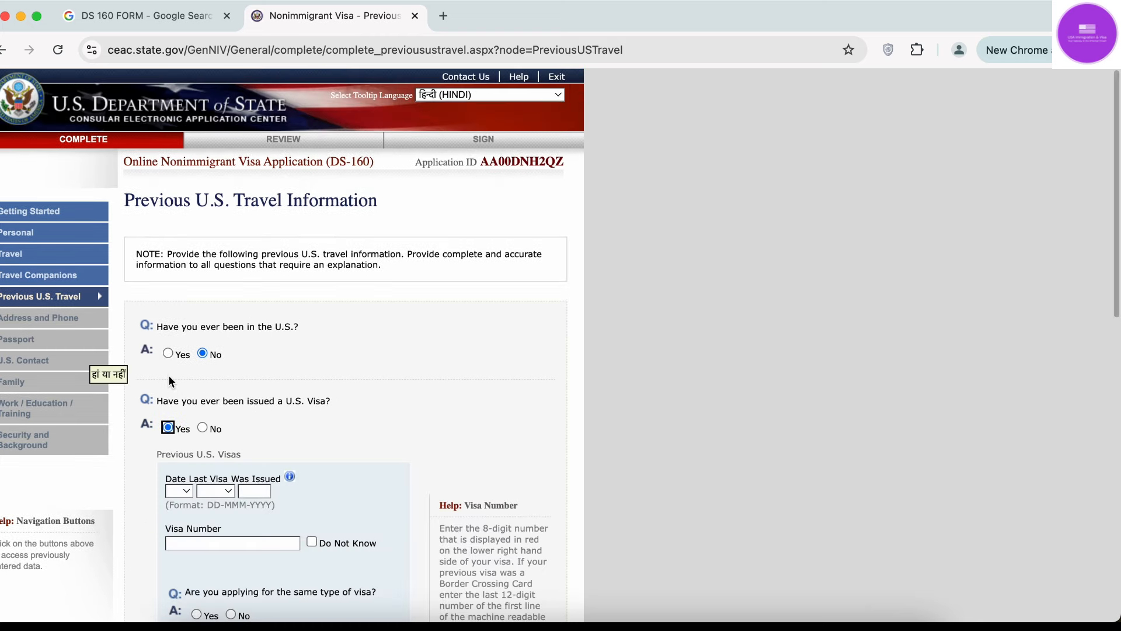
scroll(169, 376, "down", 3)
scroll(211, 387, "down", 3)
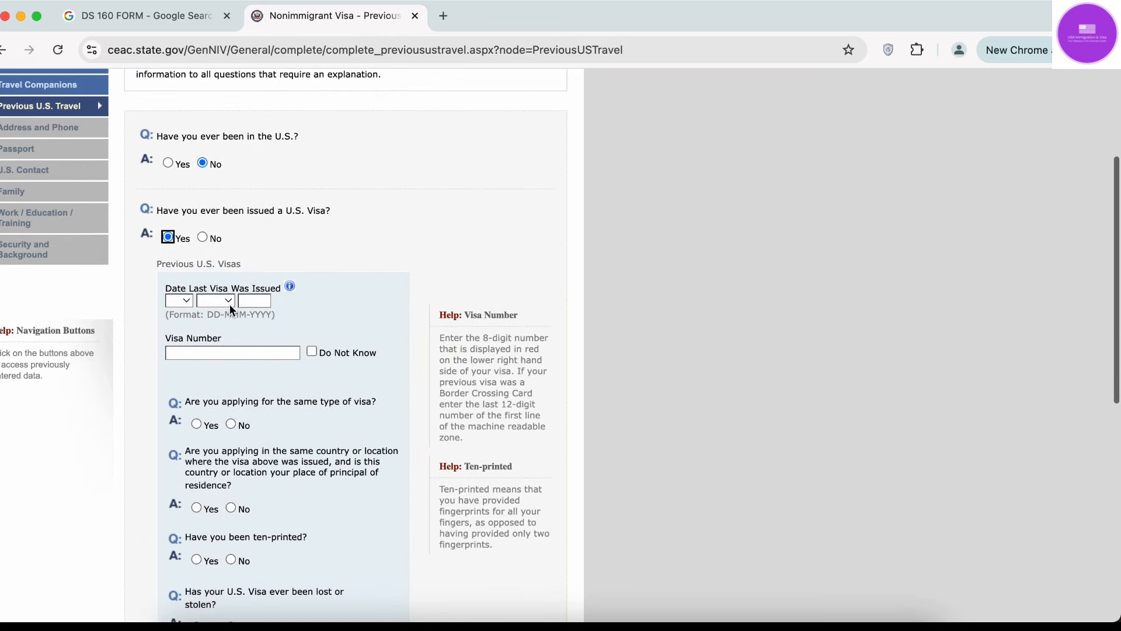
Set the last visa issue date to 01 MAR 2015 and go to the Visa Number field.
left_click(179, 300)
left_click(187, 321)
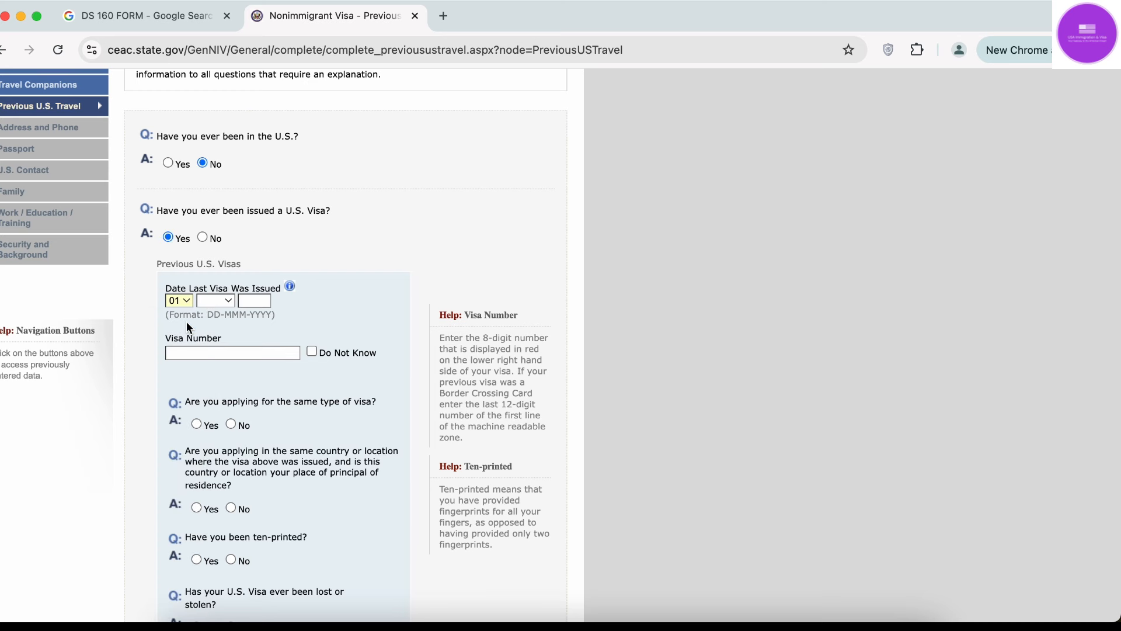
left_click(223, 304)
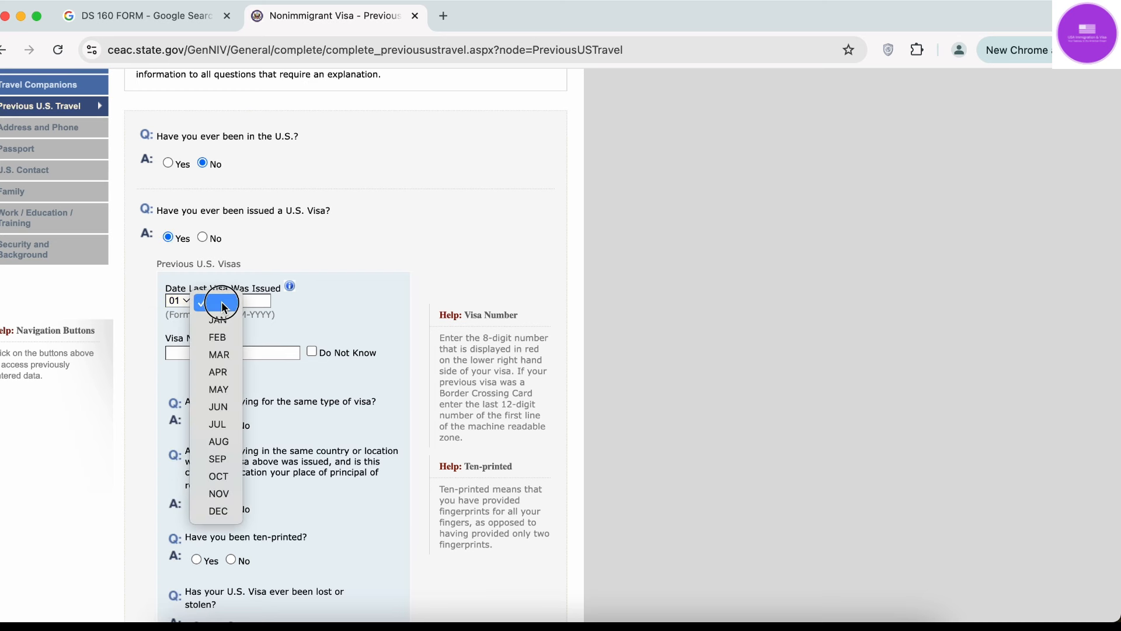
left_click(225, 307)
left_click(224, 304)
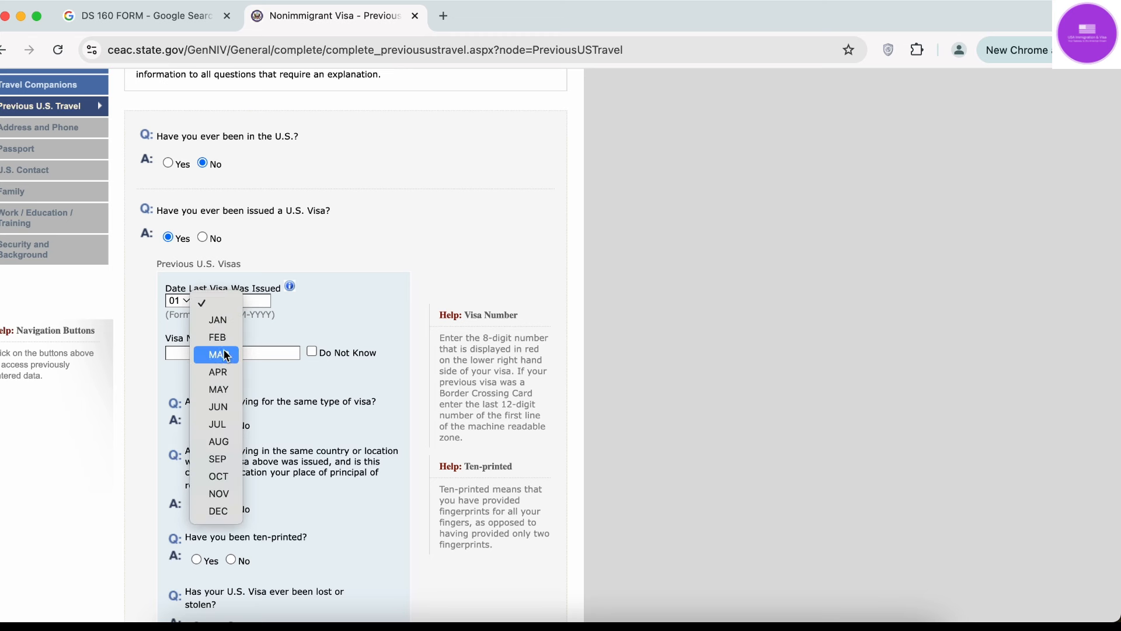
left_click(221, 354)
left_click(257, 302)
type("2015")
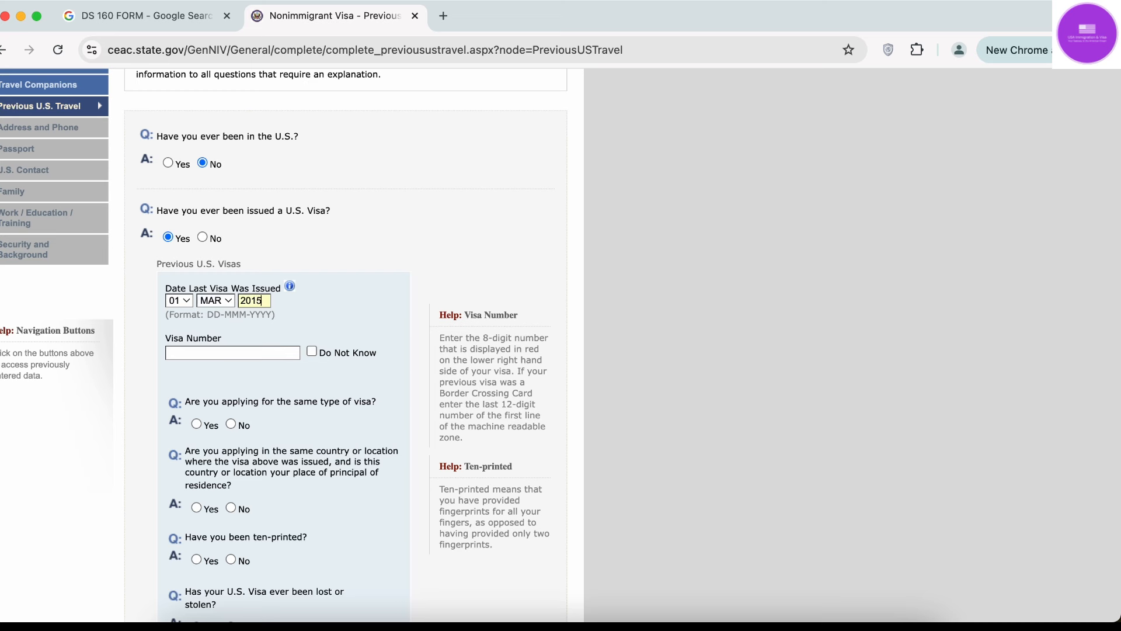
left_click(584, 301)
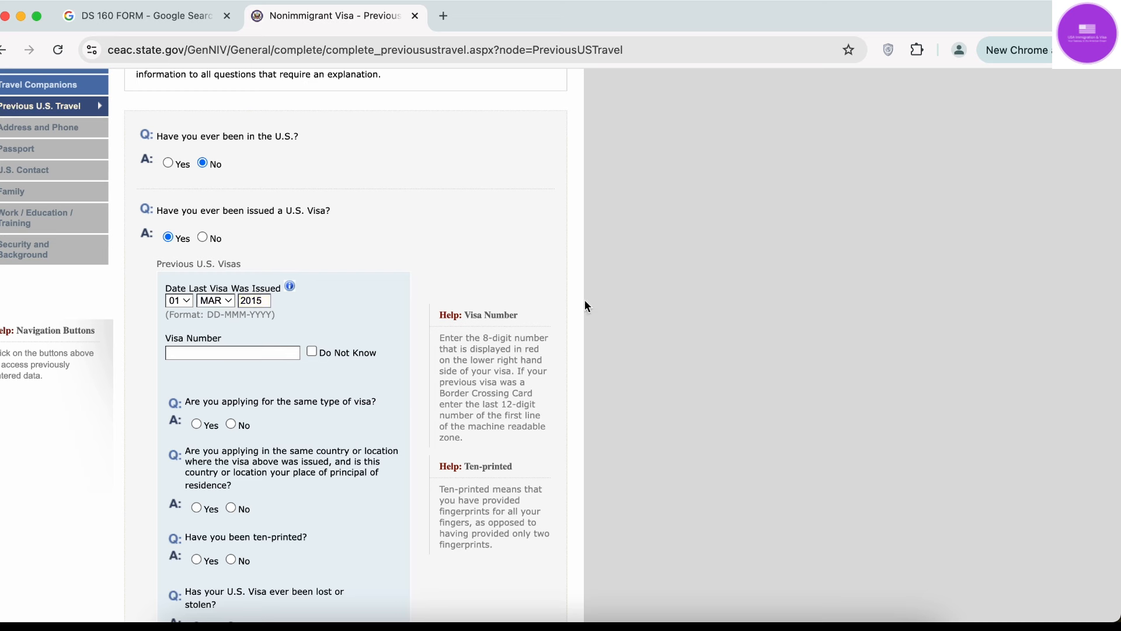
left_click(277, 351)
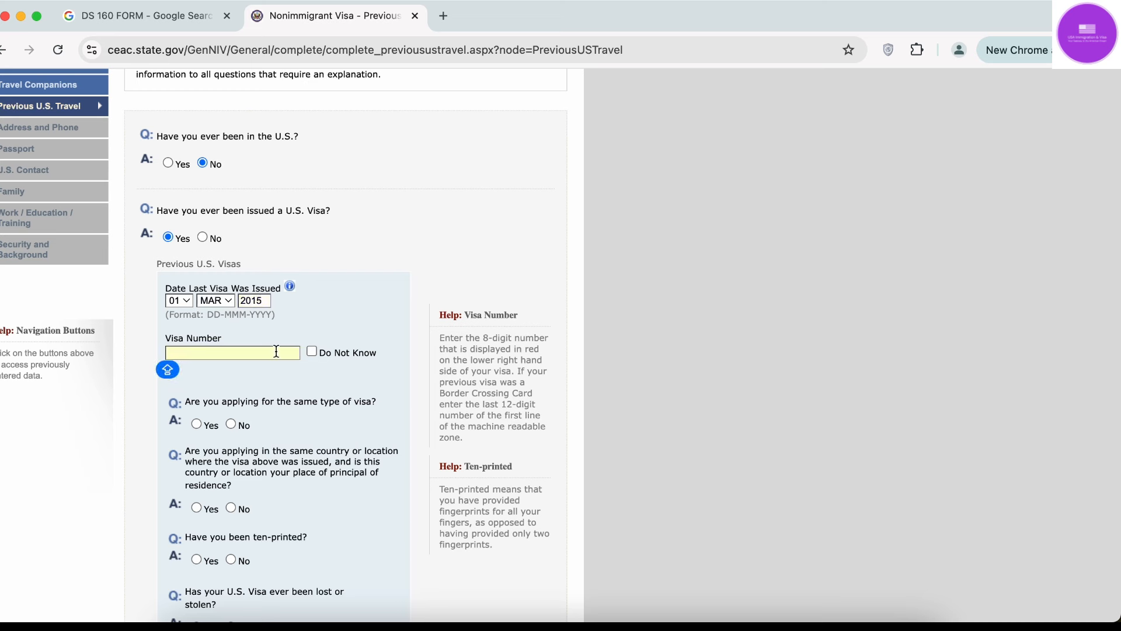
scroll(275, 374, "down", 2)
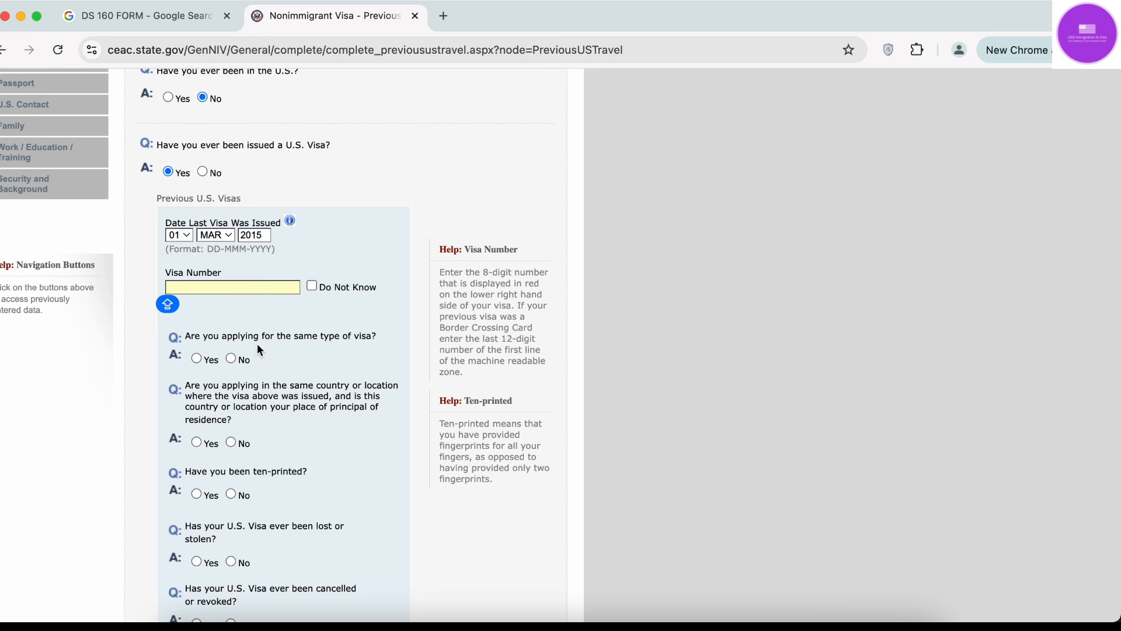
Answer No to applying for the same visa type and to the same-country question.
left_click(230, 358)
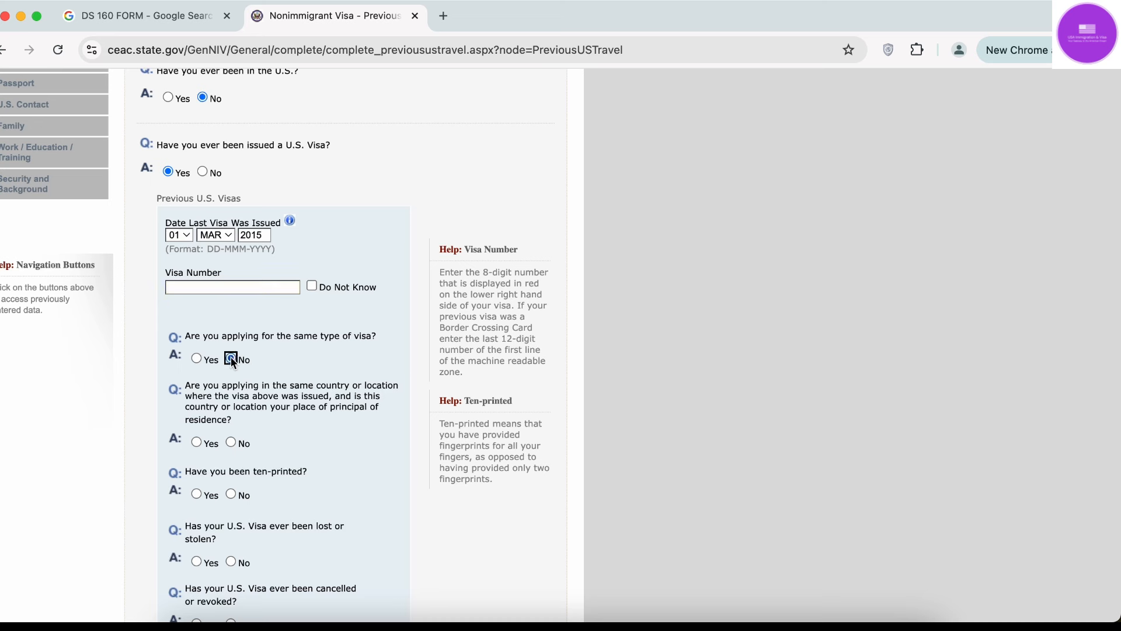
left_click(198, 359)
scroll(199, 361, "down", 2)
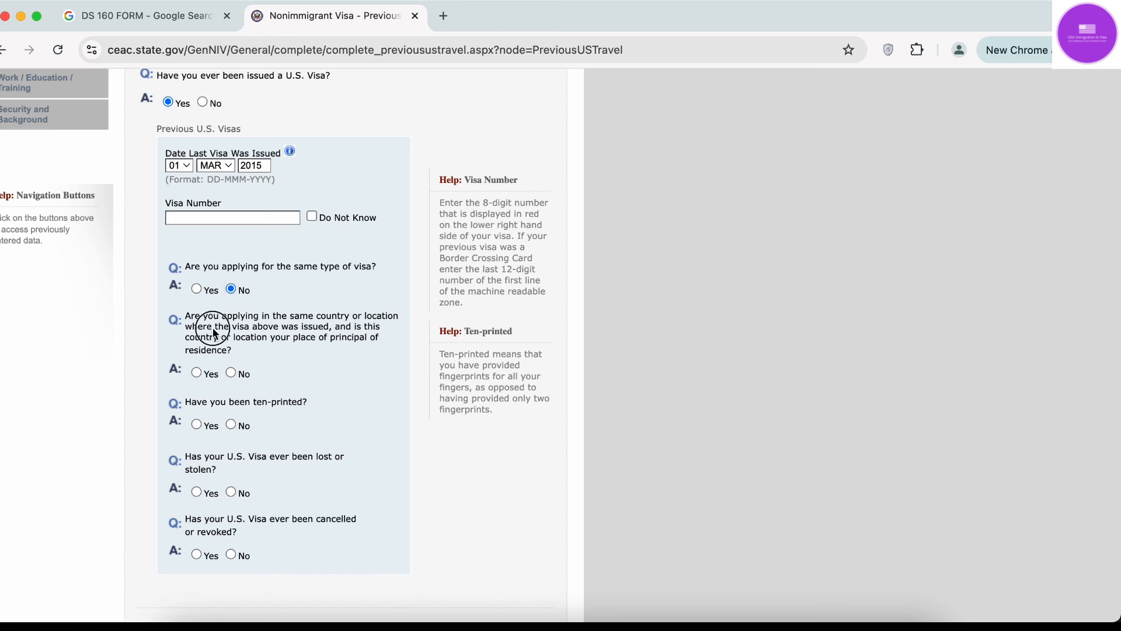
left_click_drag(213, 328, 349, 341)
left_click(348, 341)
left_click(198, 374)
left_click(233, 374)
Answer Yes to having been ten-printed and No to visa lost or stolen.
left_click(493, 378)
left_click_drag(492, 377, 544, 422)
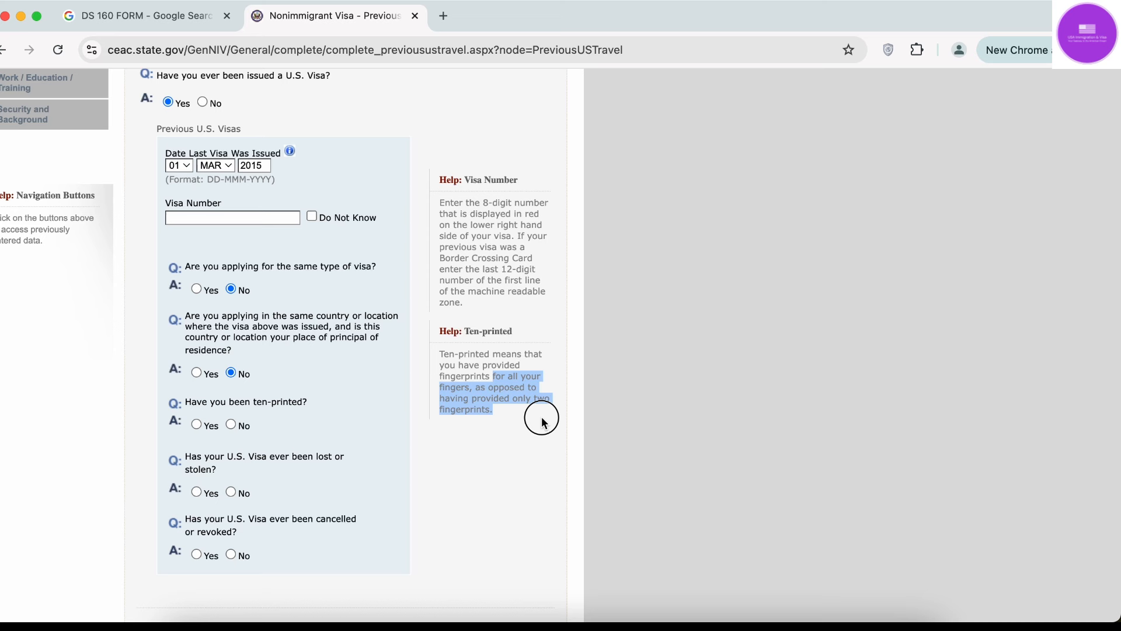
left_click(511, 419)
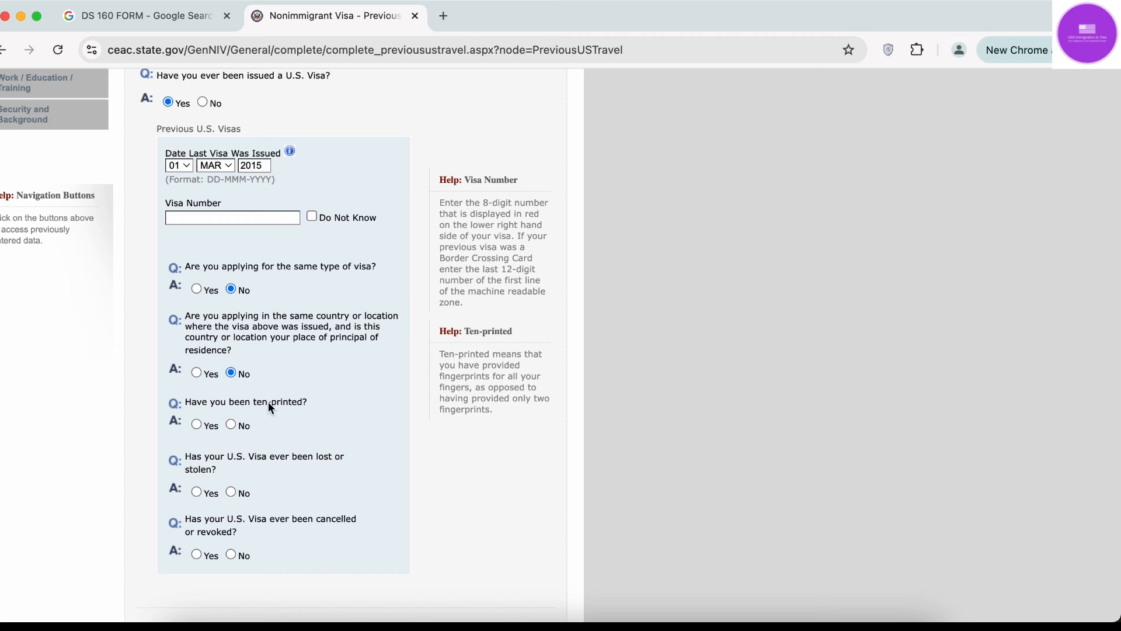
left_click(196, 422)
scroll(195, 421, "down", 3)
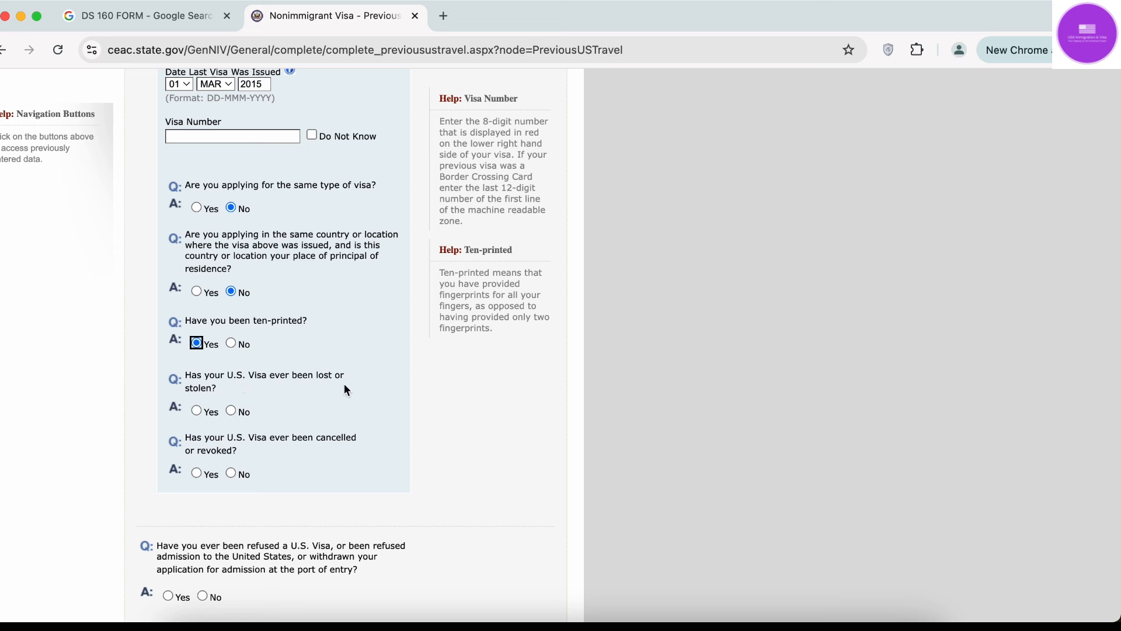
left_click(199, 411)
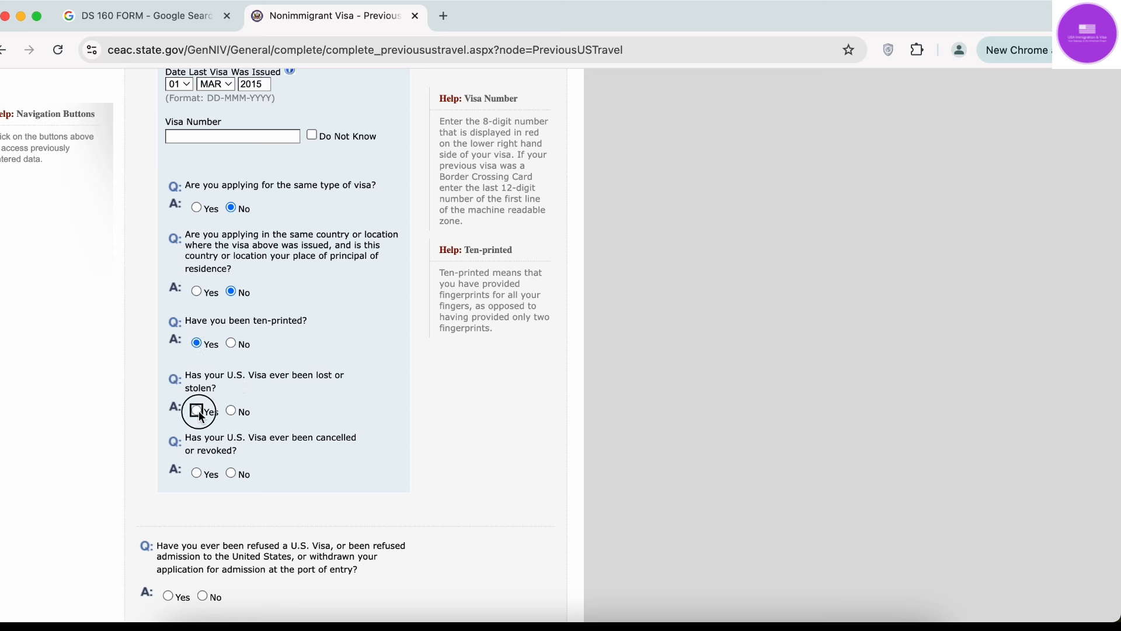
left_click(232, 411)
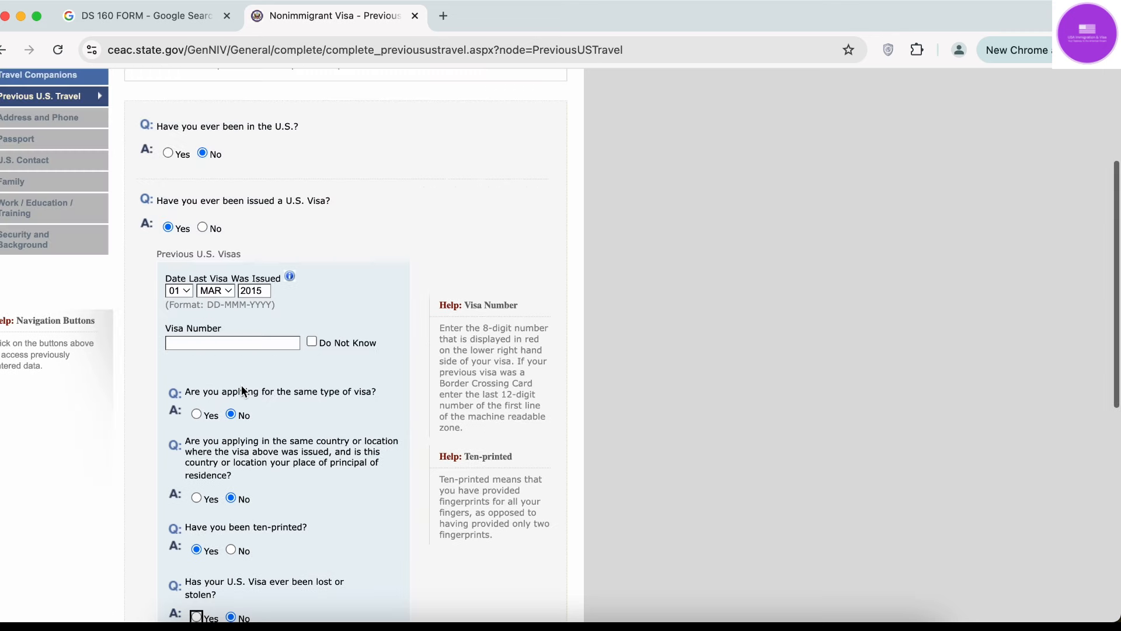
scroll(243, 387, "down", 1)
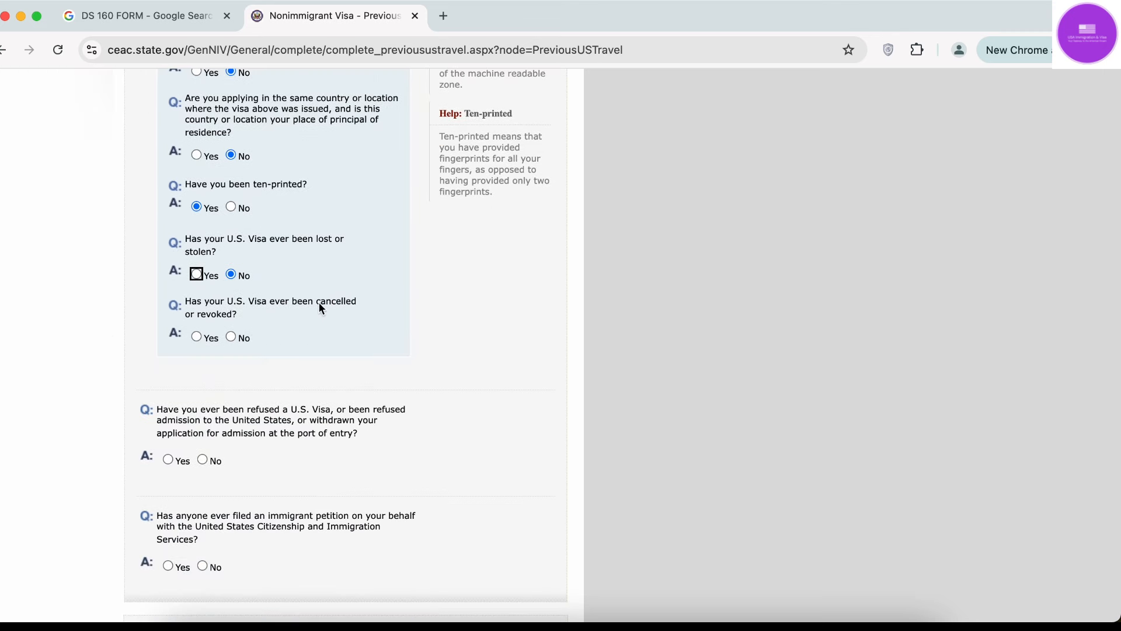
Try Yes for visa cancelled or revoked, then set the answer back to No.
left_click(196, 336)
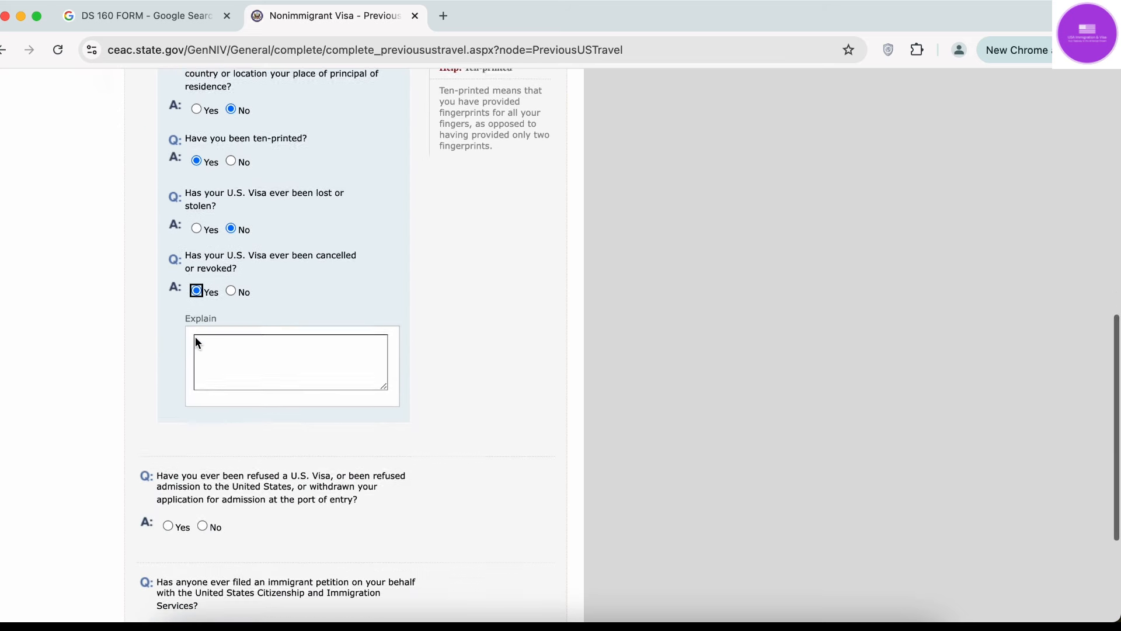
left_click(221, 313)
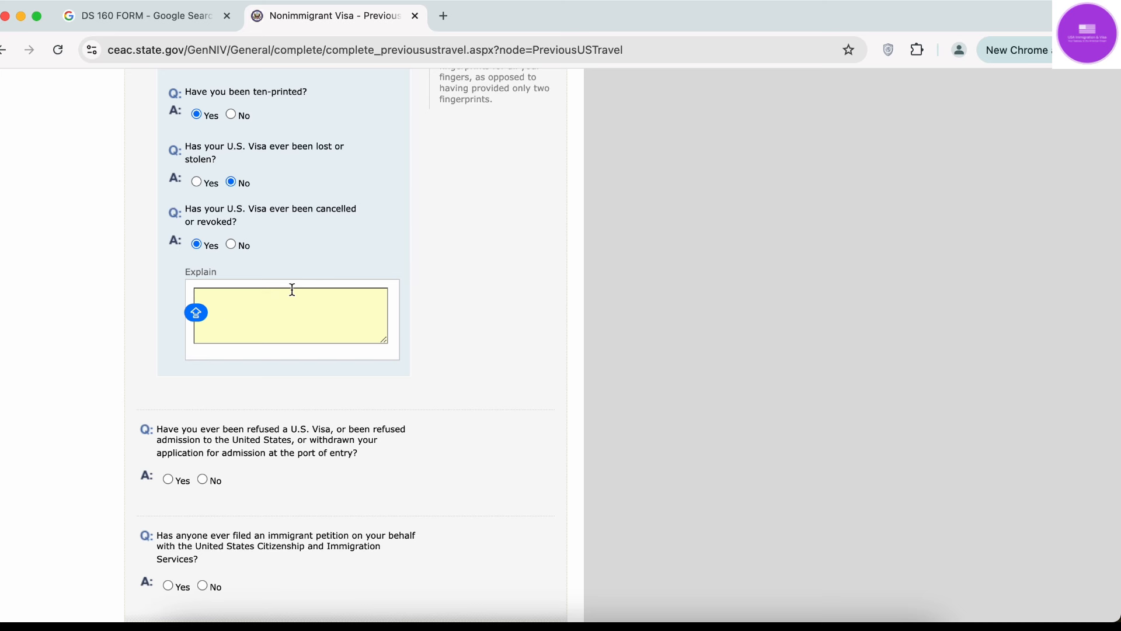
left_click(459, 274)
left_click(281, 319)
left_click(230, 245)
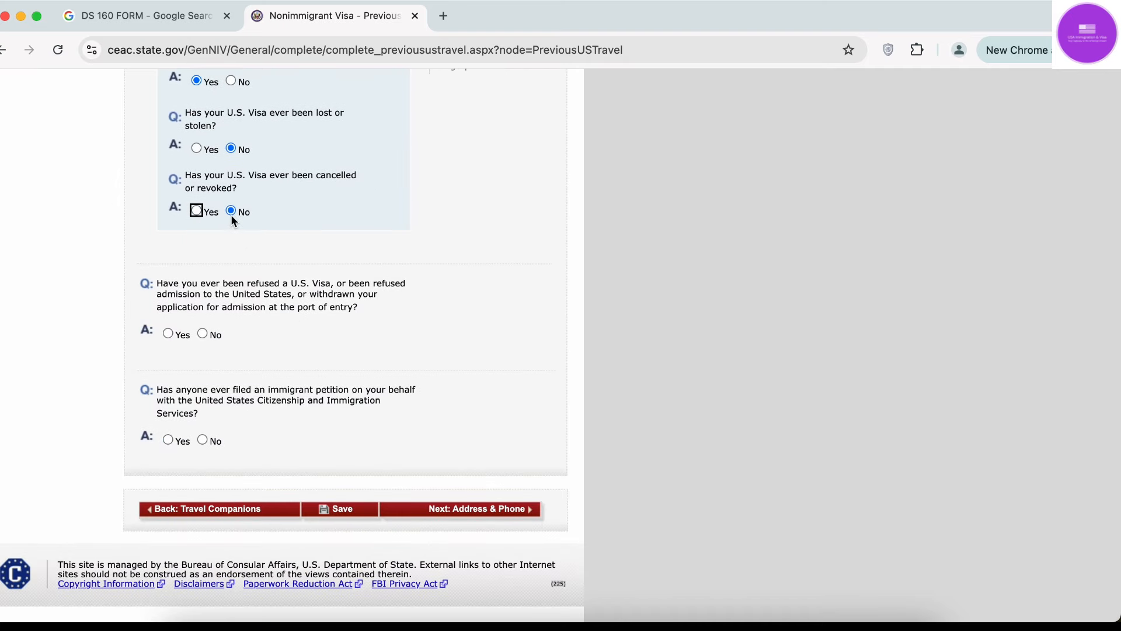
scroll(233, 223, "up", 10)
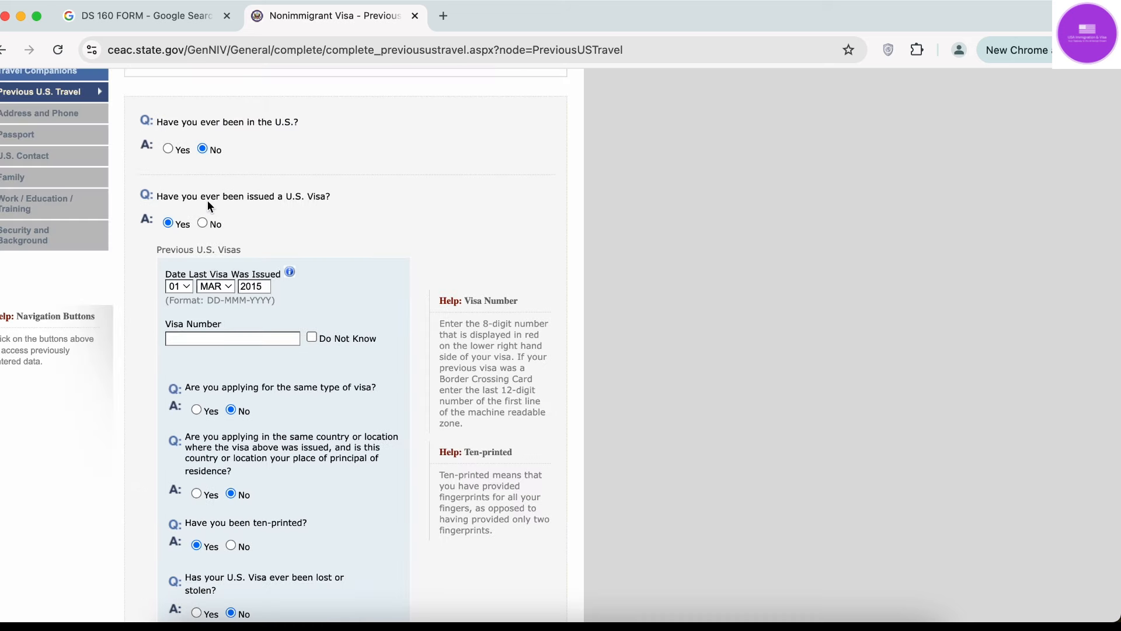
Change the ever-issued-a-U.S.-visa answer to No.
left_click(202, 223)
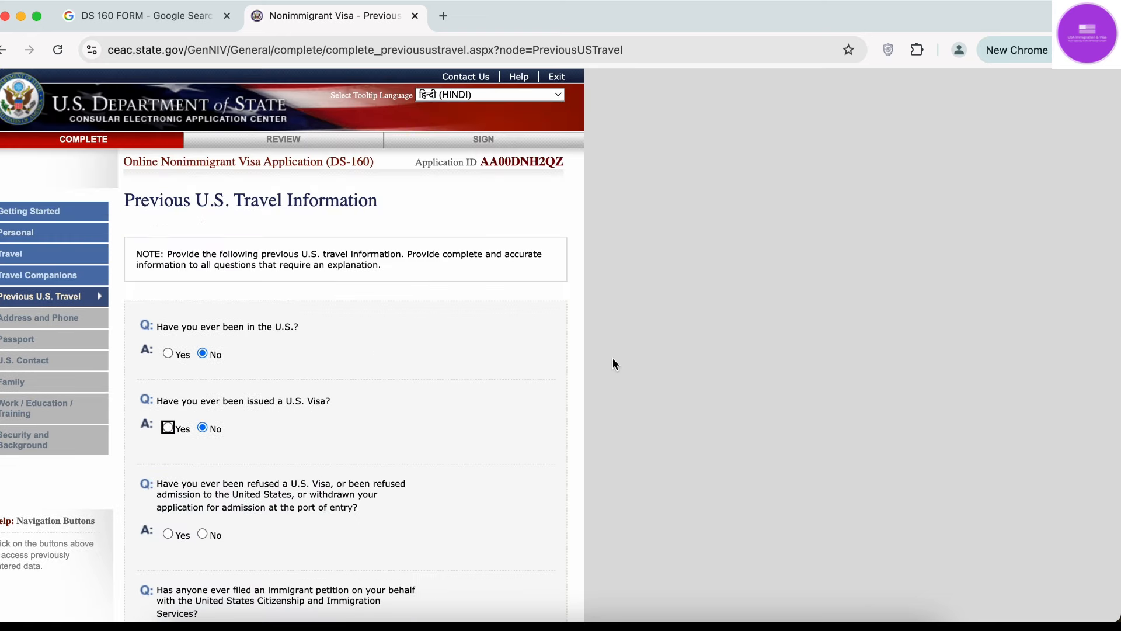
scroll(648, 374, "down", 5)
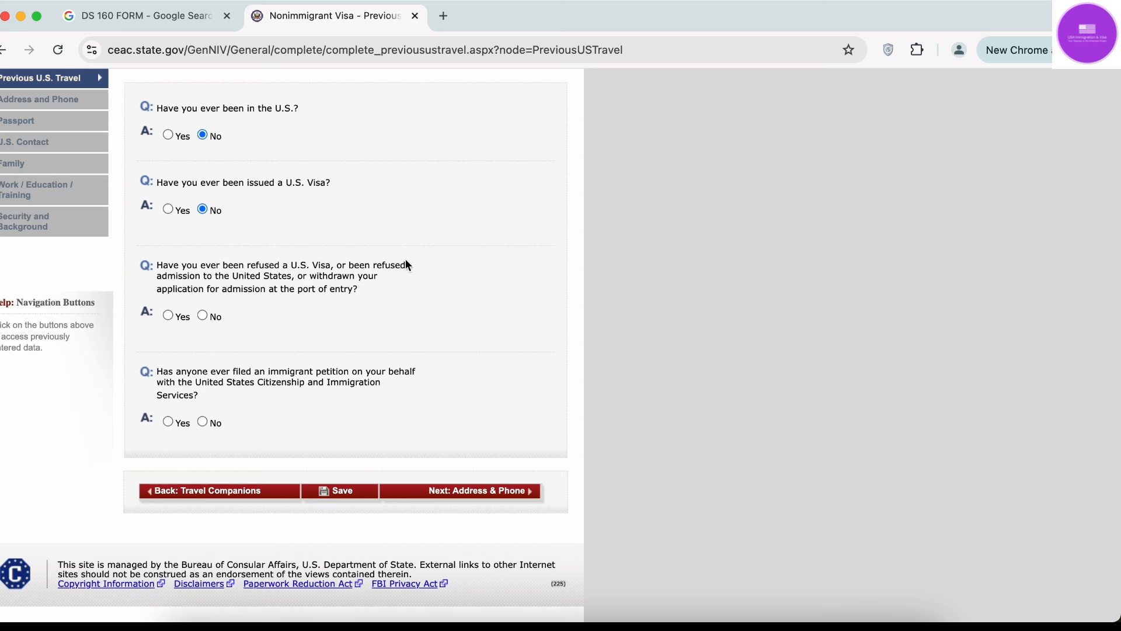
left_click_drag(205, 278, 284, 281)
left_click(291, 283)
left_click_drag(212, 287, 379, 288)
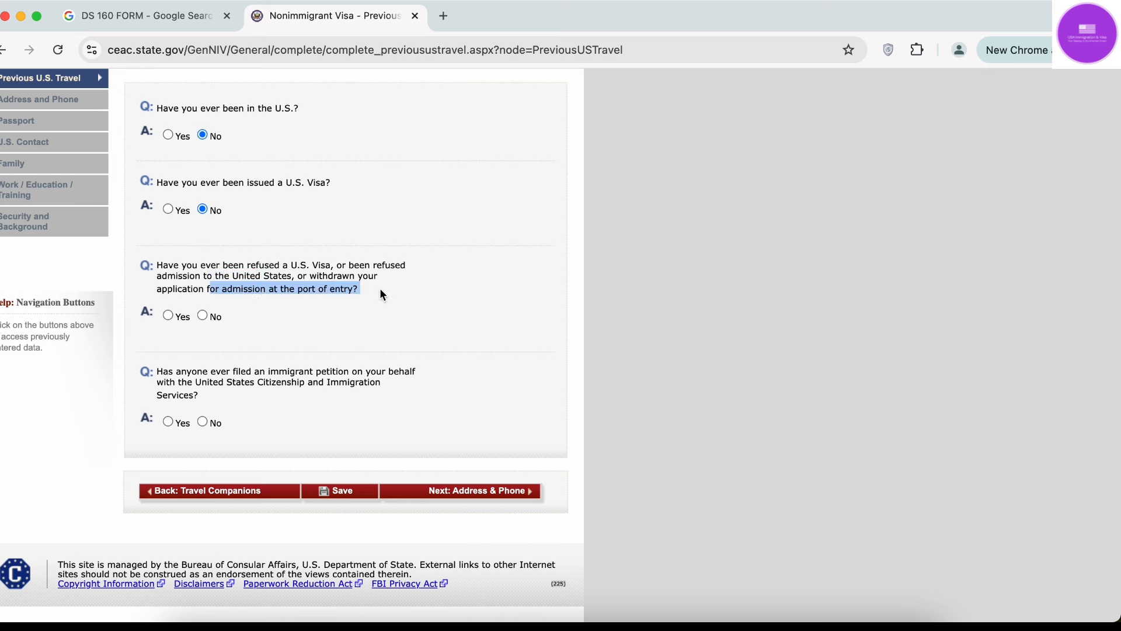
left_click(380, 290)
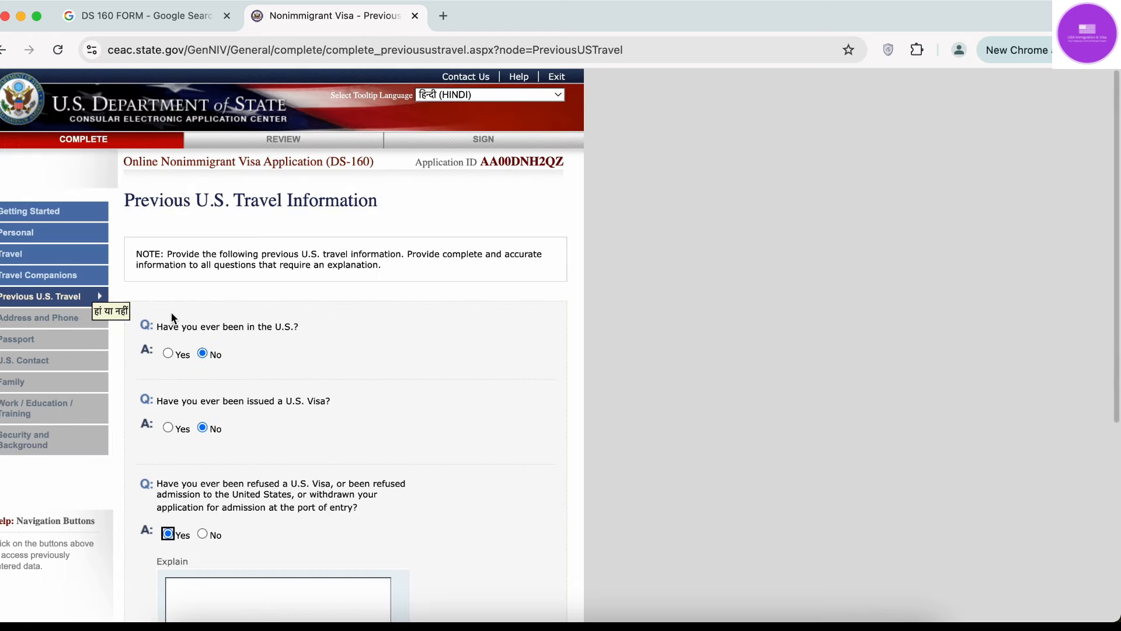
scroll(171, 310, "down", 5)
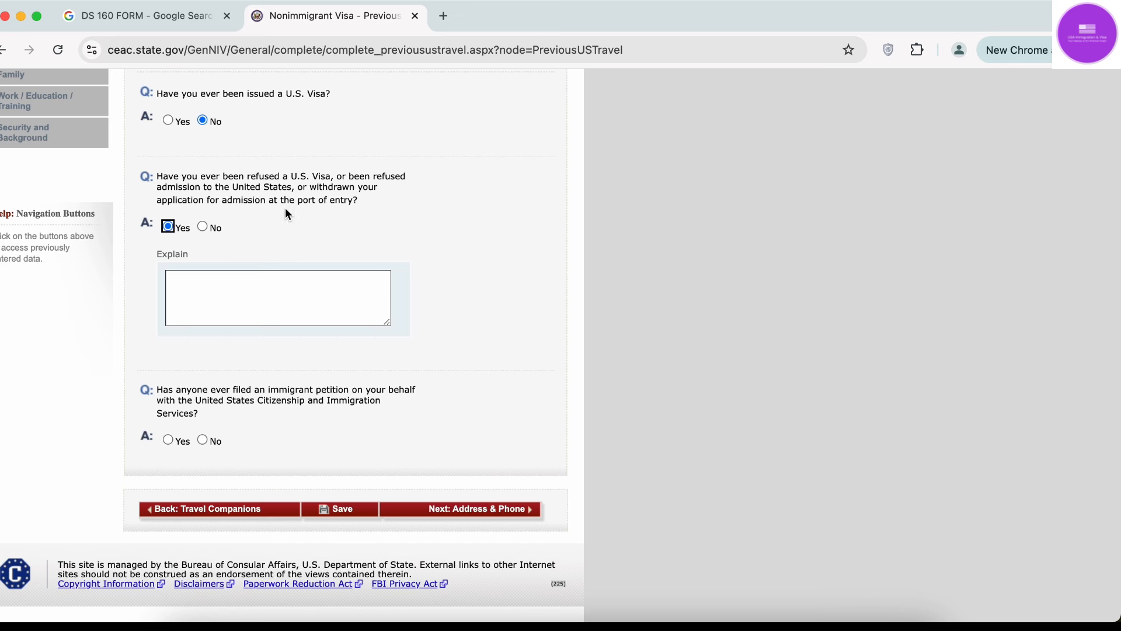
Try Yes for the visa-refused question, then set it to No.
left_click(362, 203)
left_click(193, 272)
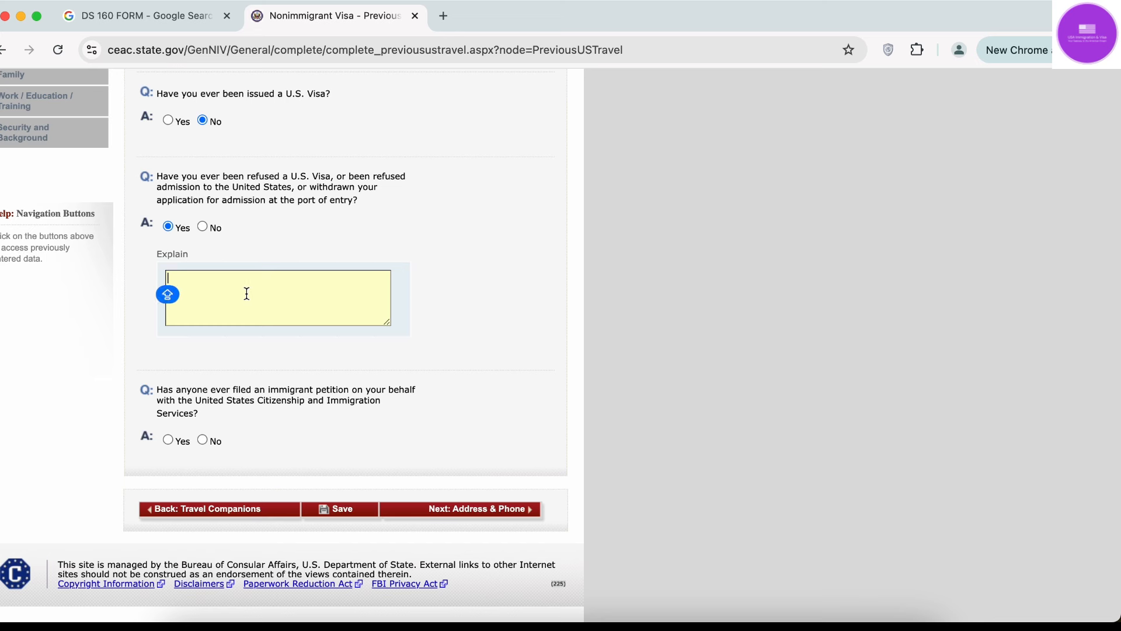
left_click(203, 227)
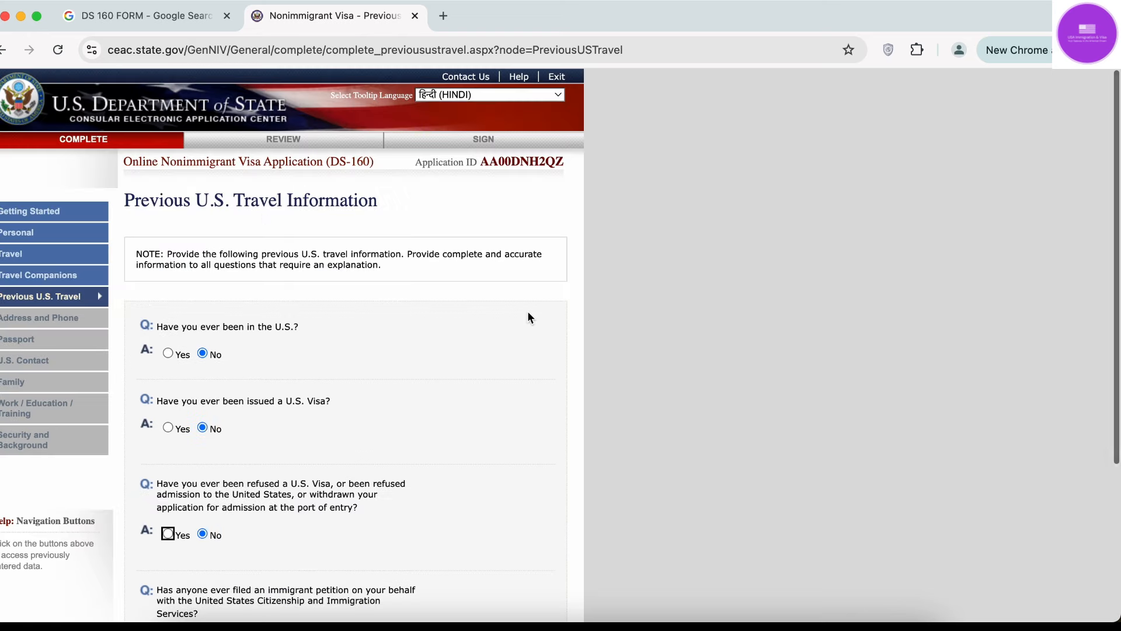
scroll(527, 311, "down", 5)
Answer No to the immigrant petition question and save the Previous U.S. Travel page.
left_click(528, 312)
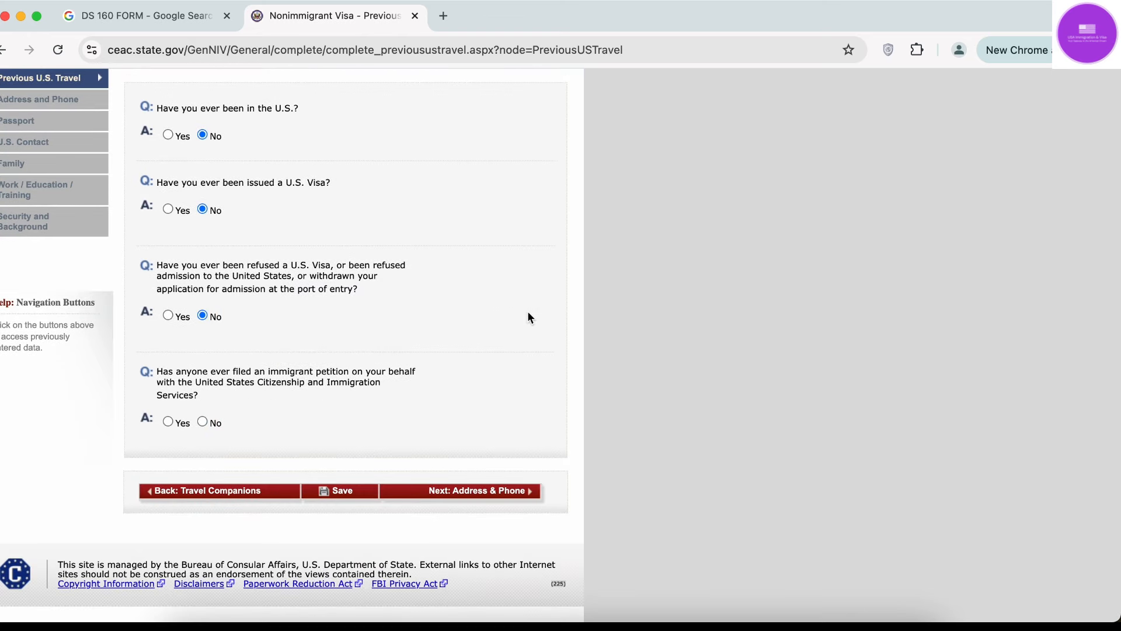
left_click(194, 377)
left_click(220, 375)
left_click_drag(166, 377, 261, 394)
left_click(262, 394)
left_click(168, 421)
left_click(191, 399)
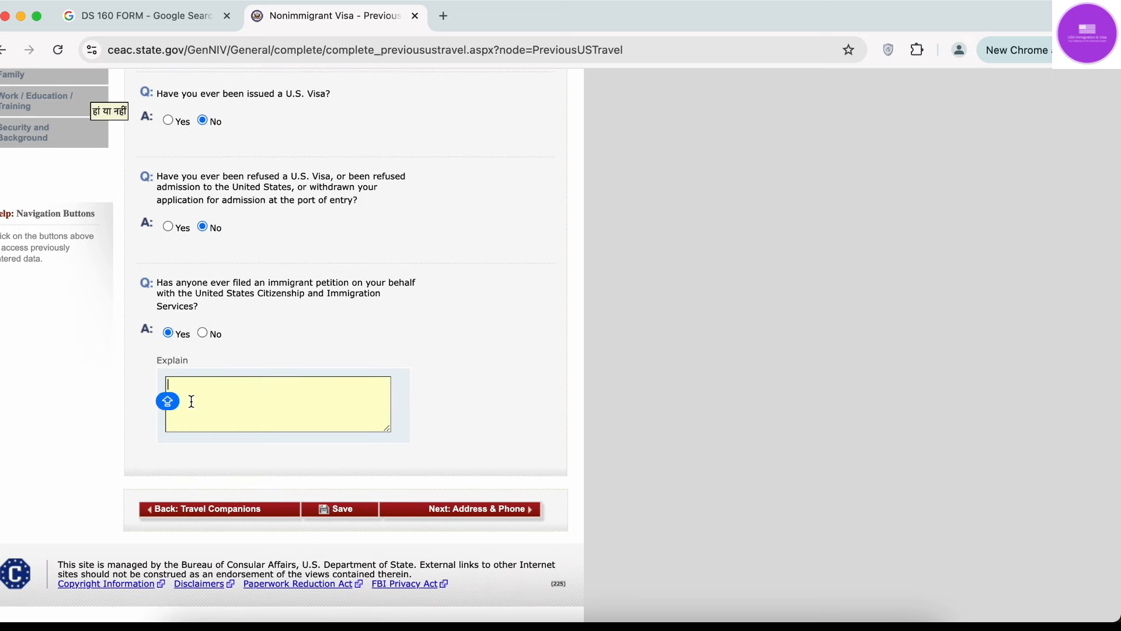
left_click(202, 333)
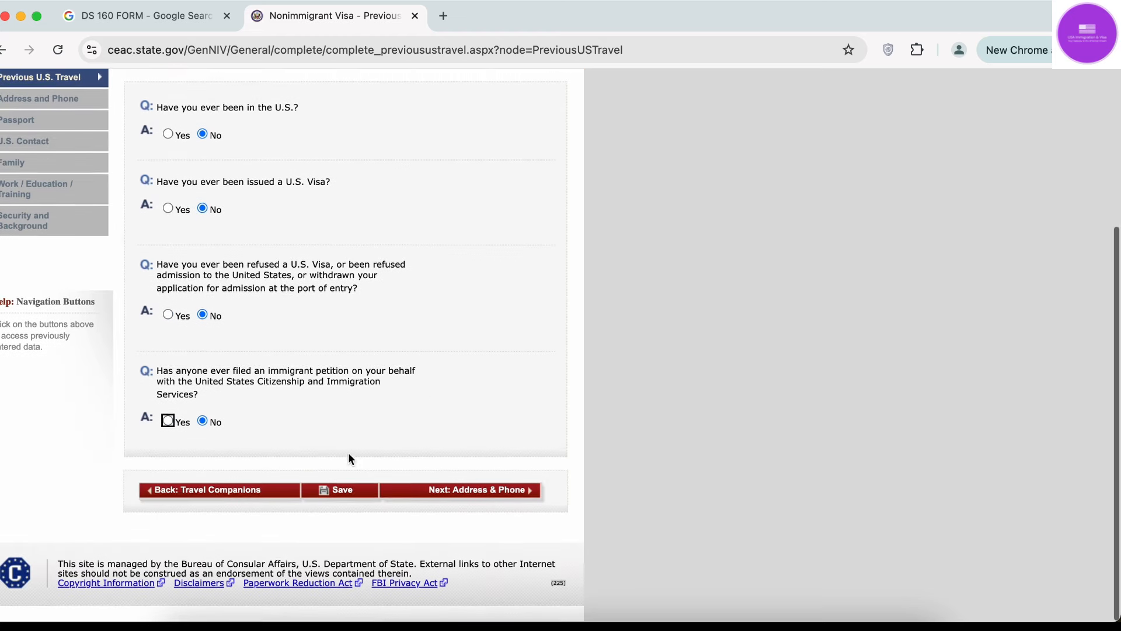
left_click(338, 491)
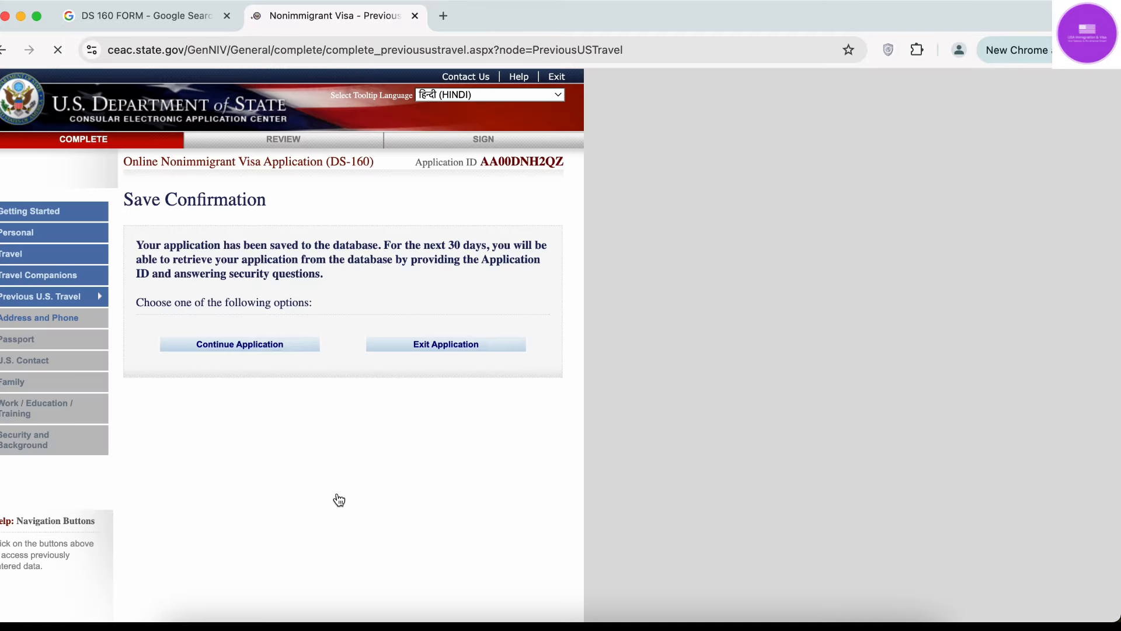
Continue the application from the save confirmation to the Address and Phone page.
left_click(259, 351)
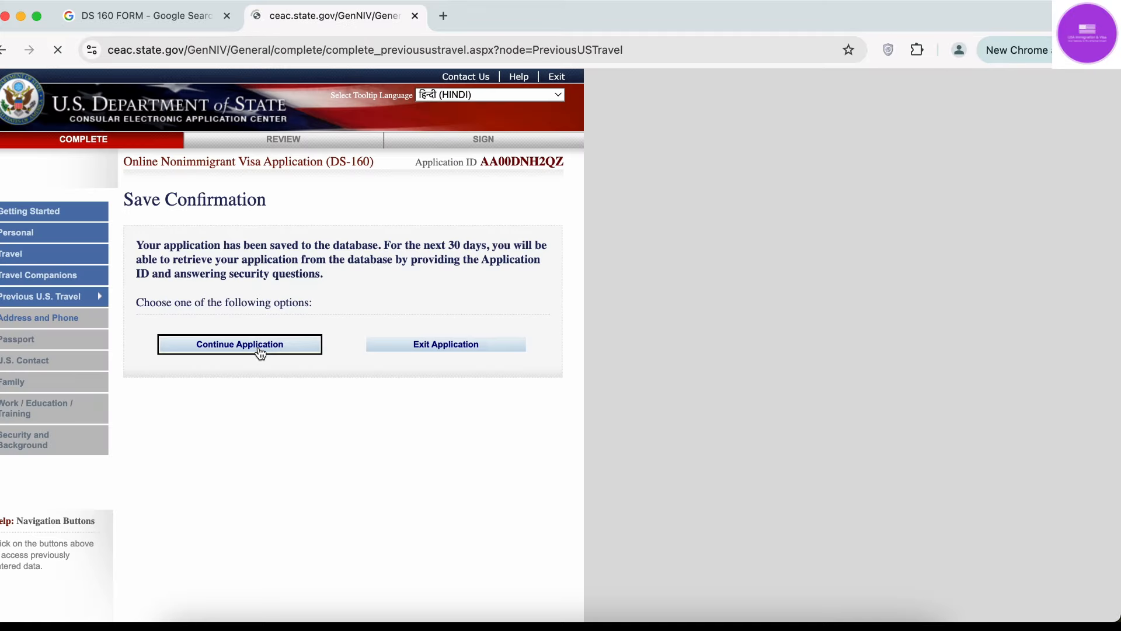
scroll(457, 372, "down", 5)
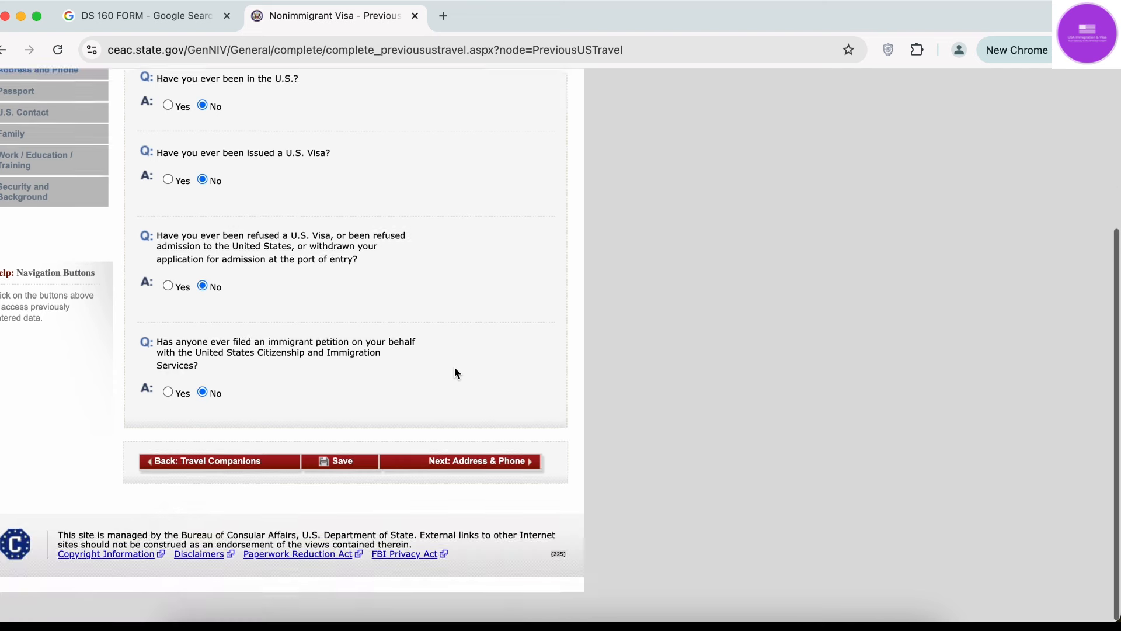
left_click(498, 497)
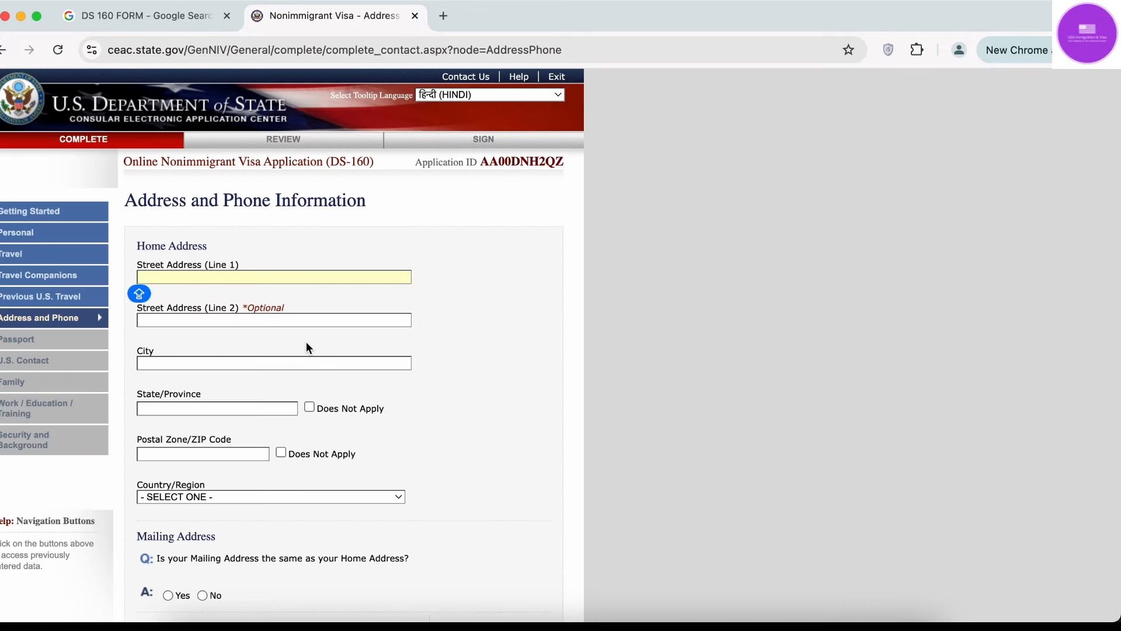
Fill in the home street address, city and state.
left_click(220, 275)
type("123 SECTOR")
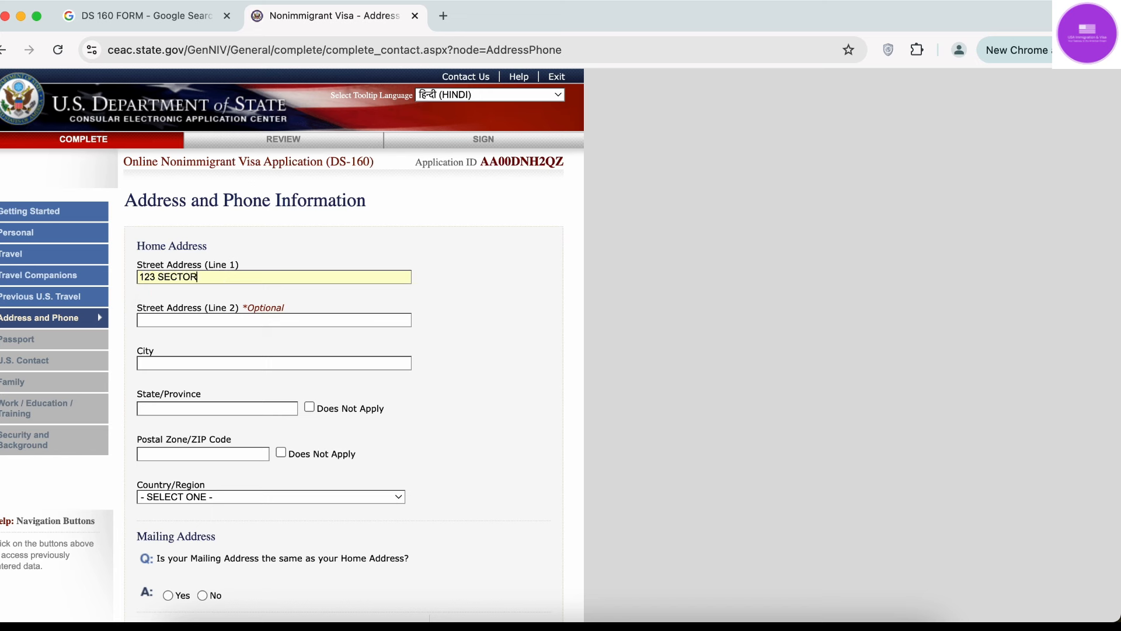
type(" 123")
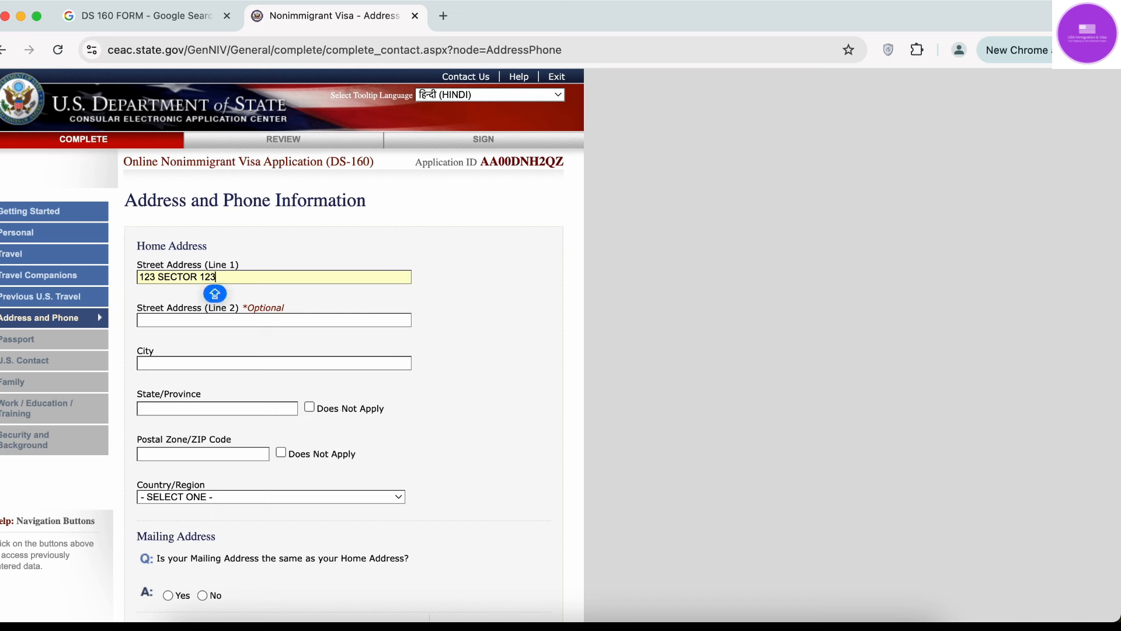
type("45")
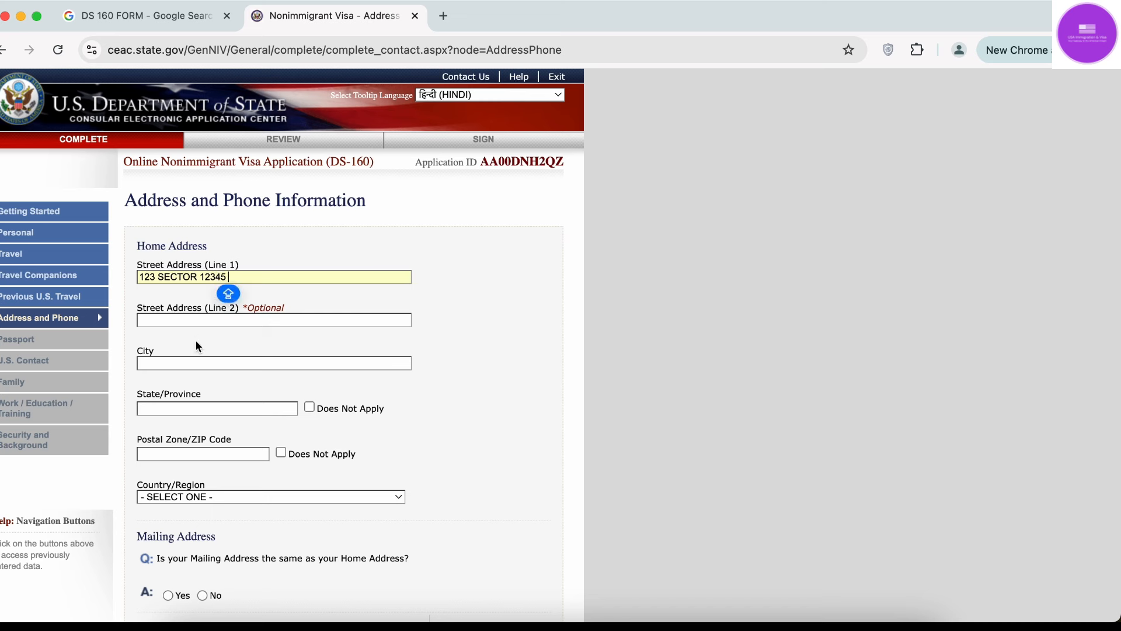
left_click(197, 357)
type("GU")
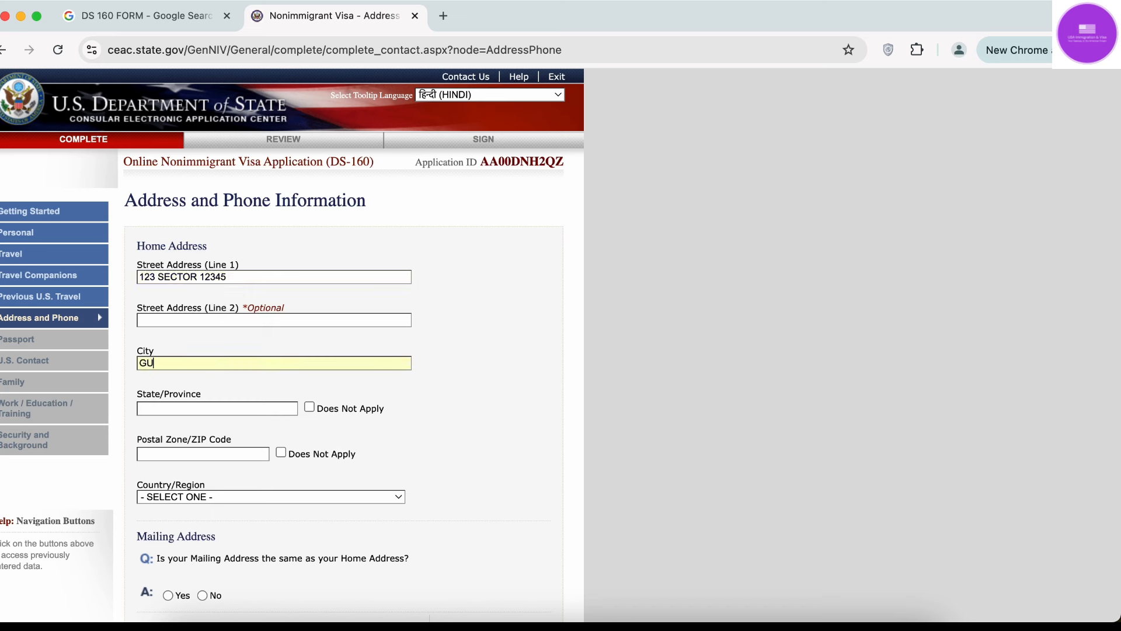
type("RUGRAM")
type("HARYANA")
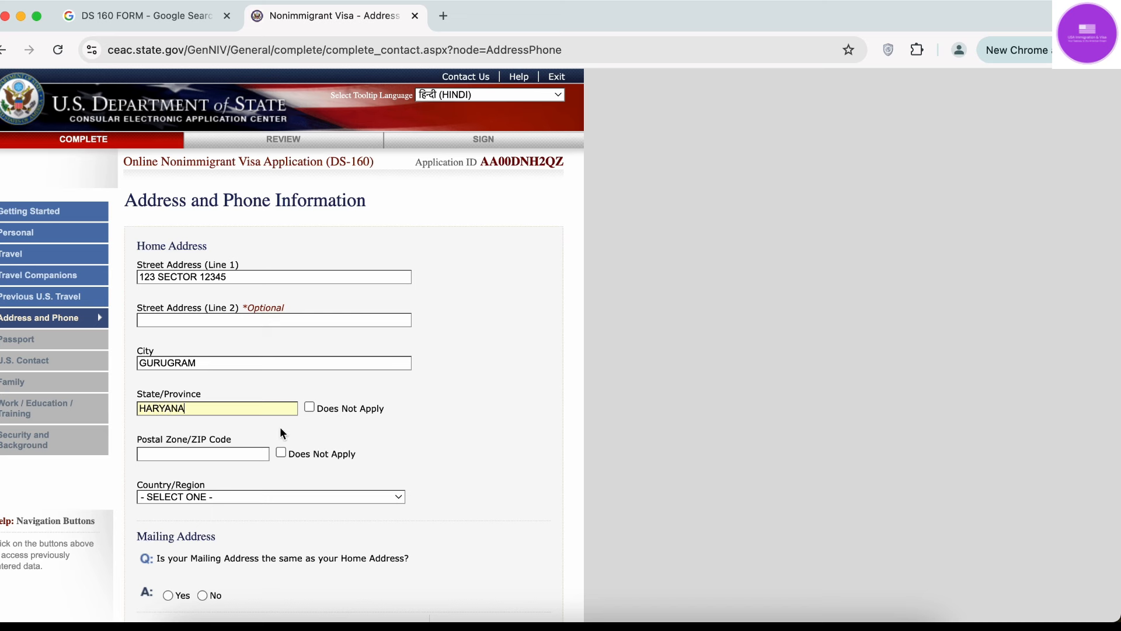
Enter the home postal code and set Country/Region to INDIA.
type("221004")
scroll(231, 451, "down", 2)
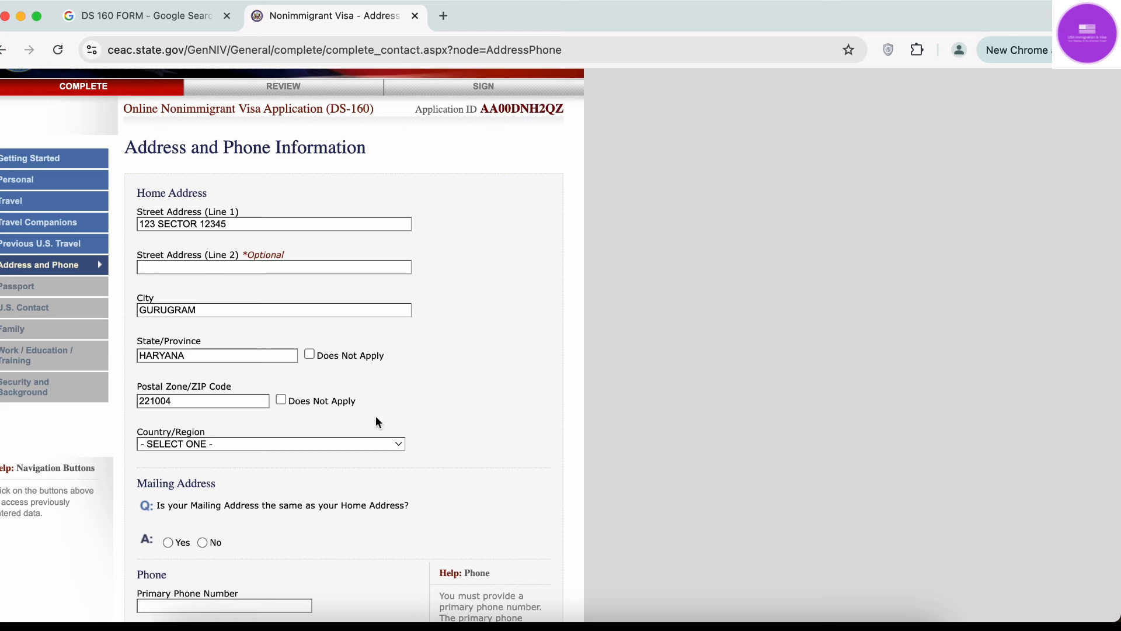
left_click(254, 440)
type("india")
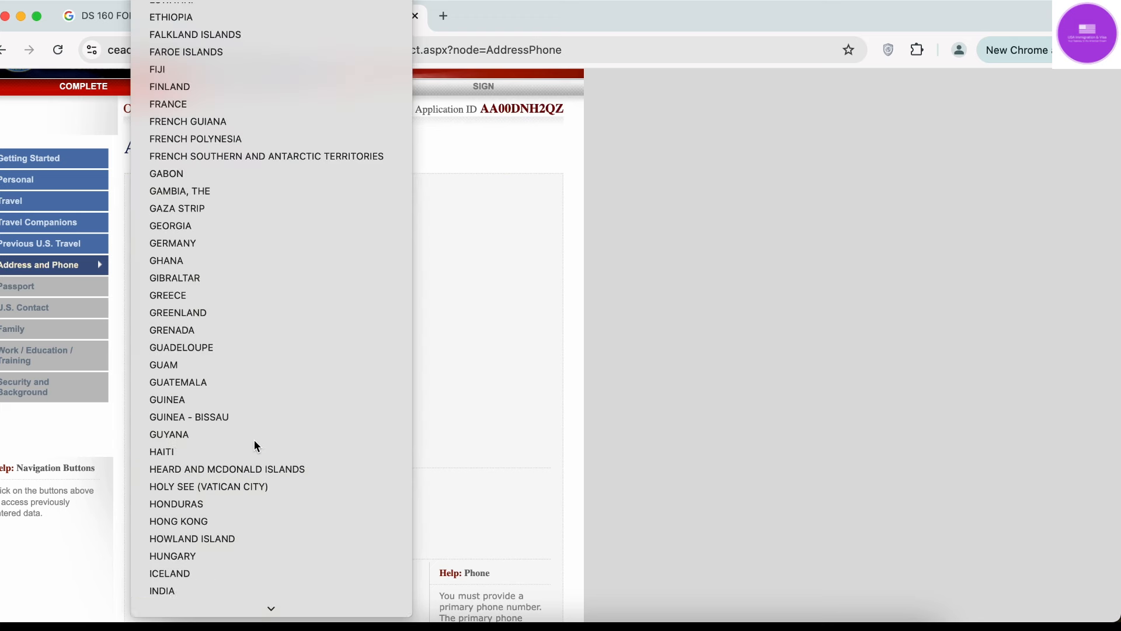
key("Return")
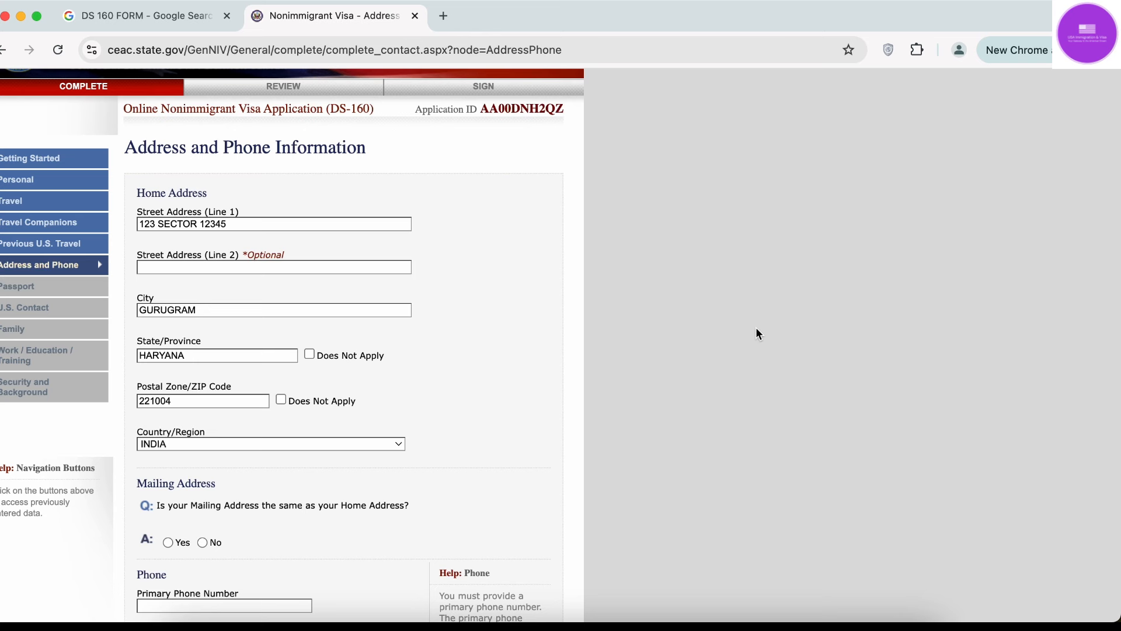
scroll(694, 400, "down", 3)
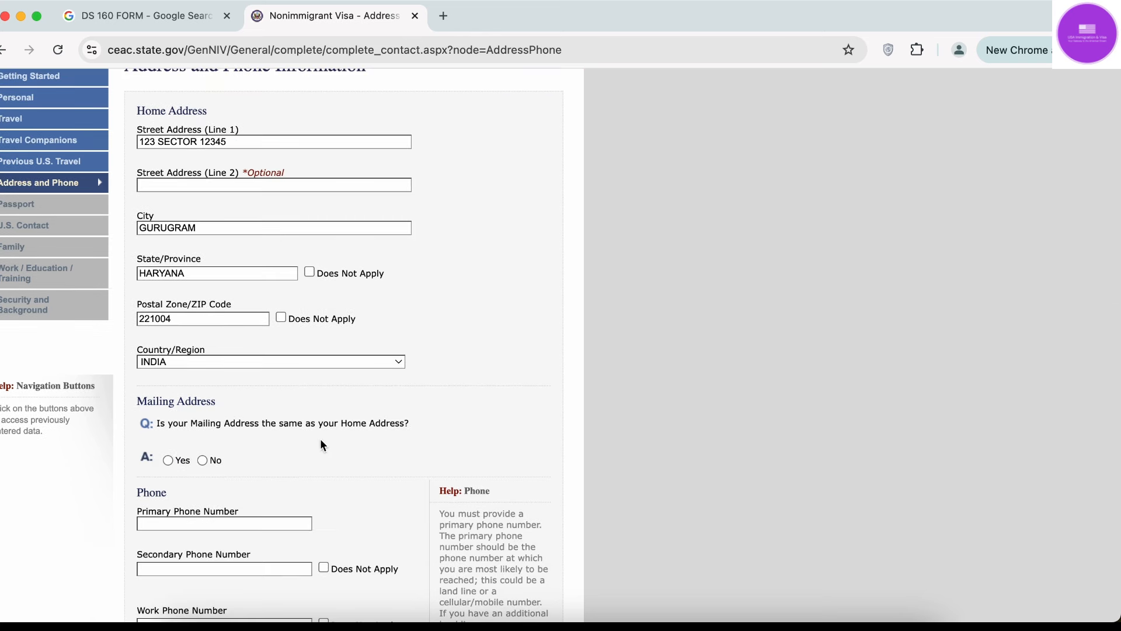
Answer Yes, then No, to mailing address matching home address, exposing the mailing-address fields.
left_click(169, 459)
scroll(232, 459, "down", 10)
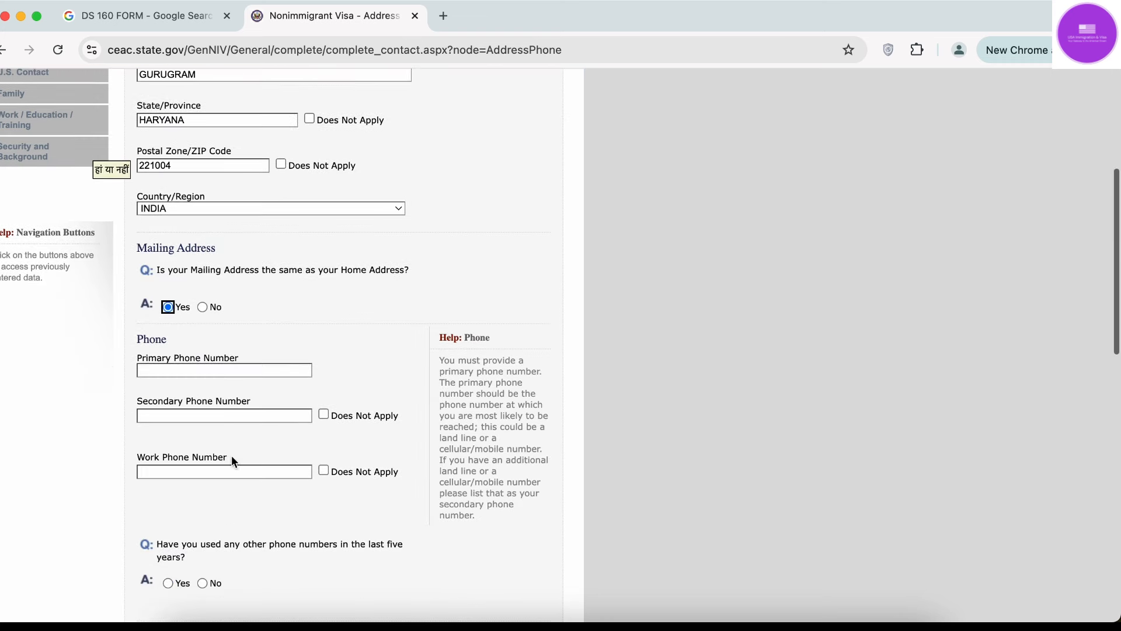
left_click(205, 306)
scroll(400, 358, "down", 7)
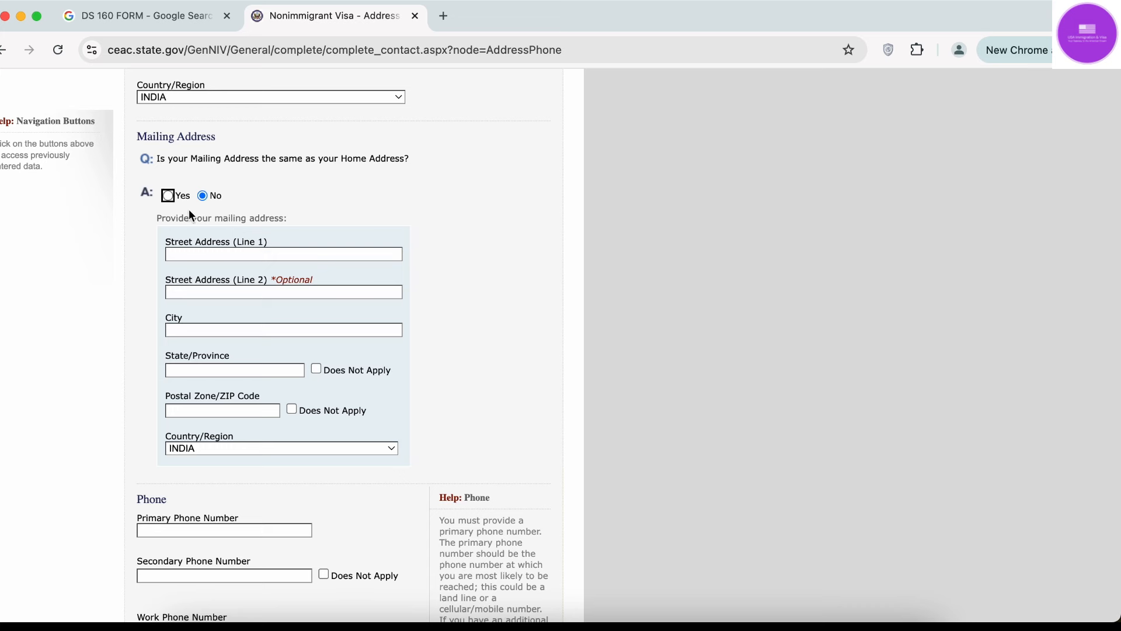
scroll(192, 216, "up", 6)
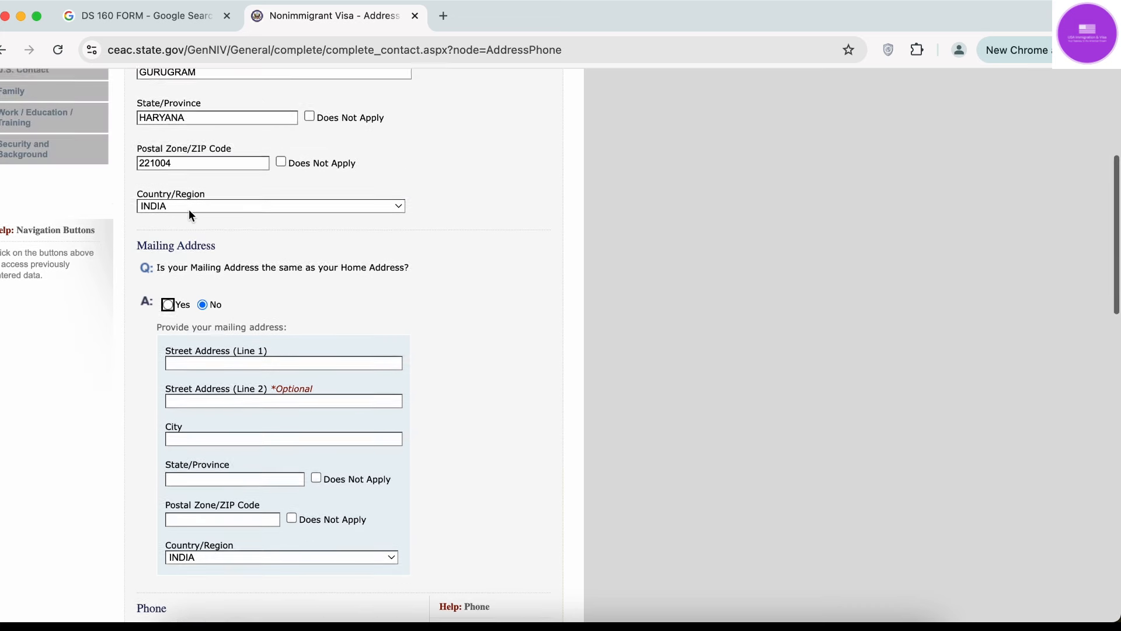
scroll(192, 216, "up", 1)
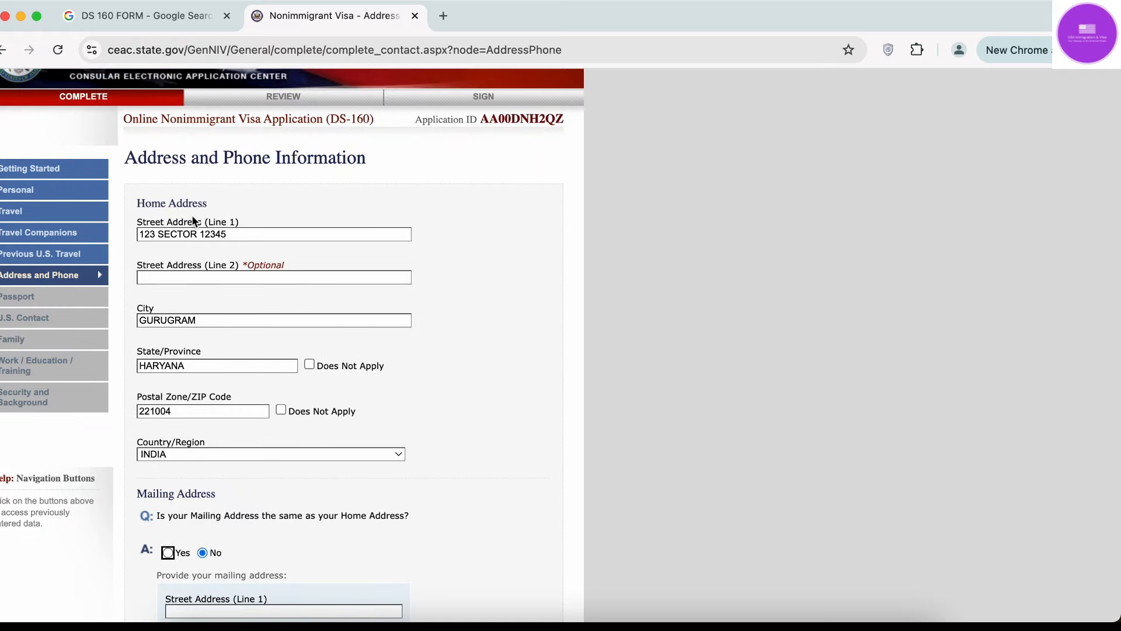
scroll(193, 216, "down", 1)
scroll(192, 216, "up", 1)
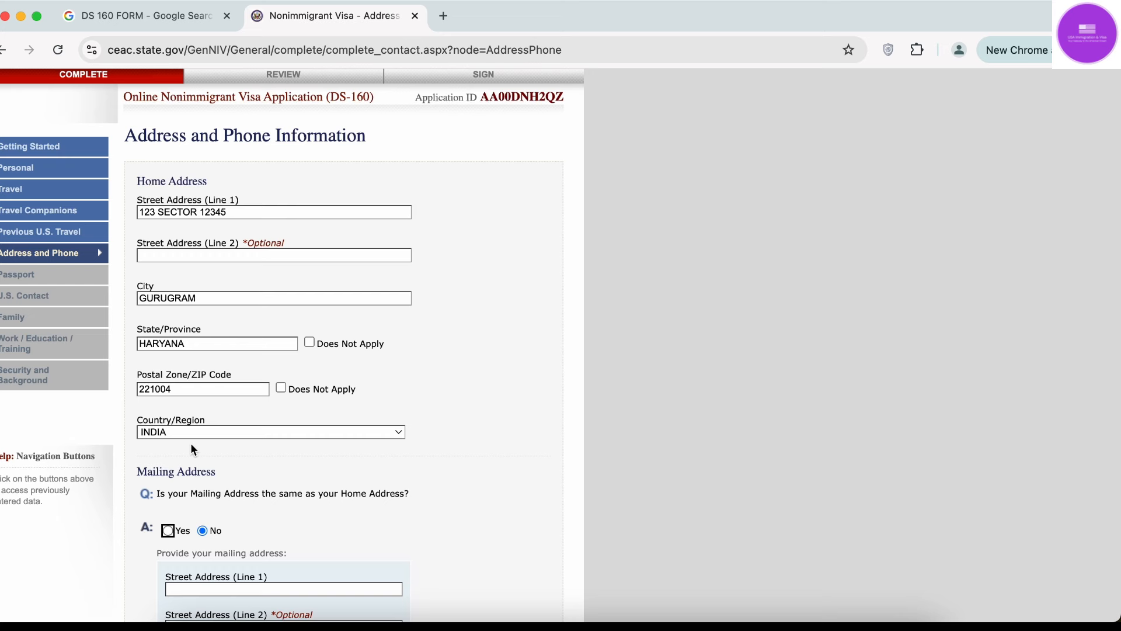
Answer Yes to 'Is your Mailing Address the same as your Home Address?'.
scroll(191, 447, "down", 5)
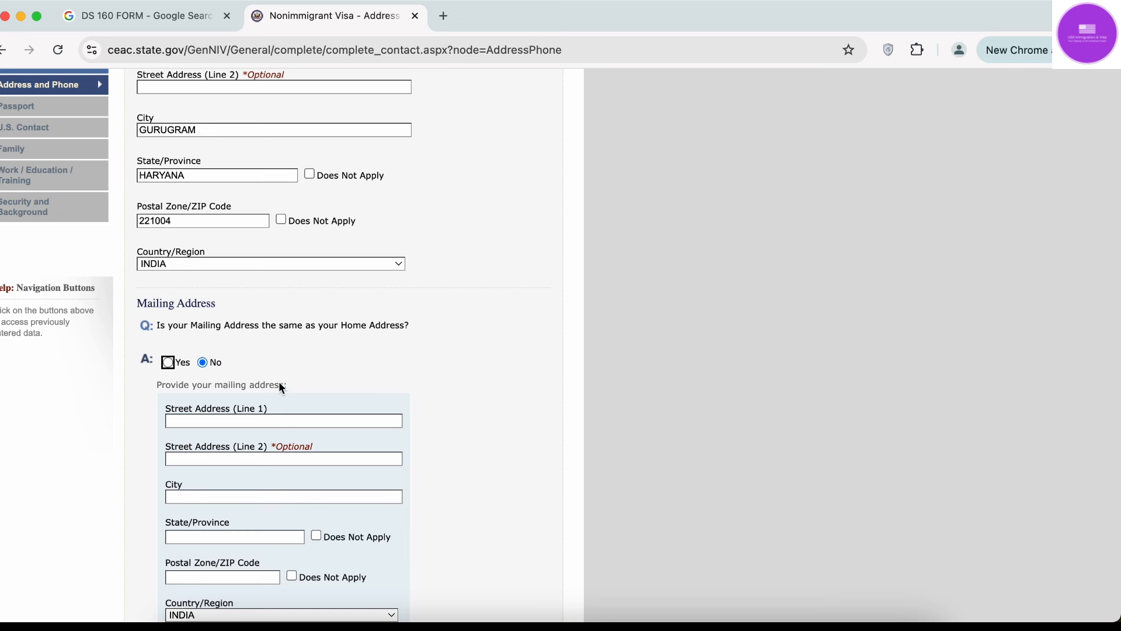
left_click(509, 356)
scroll(509, 360, "down", 5)
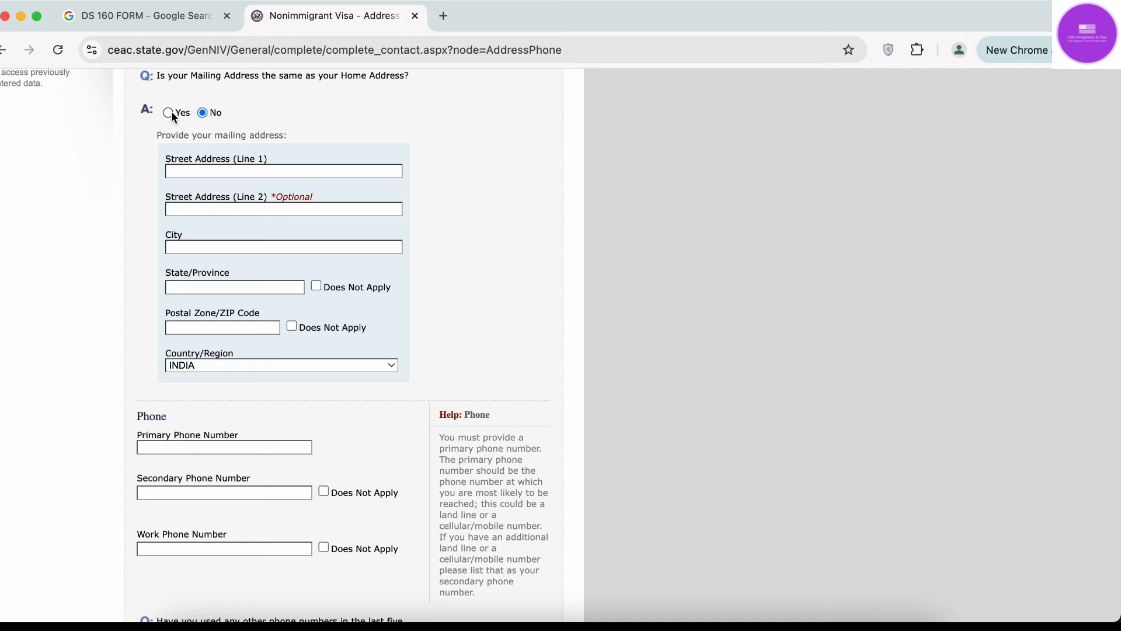
left_click(169, 112)
scroll(306, 382, "down", 9)
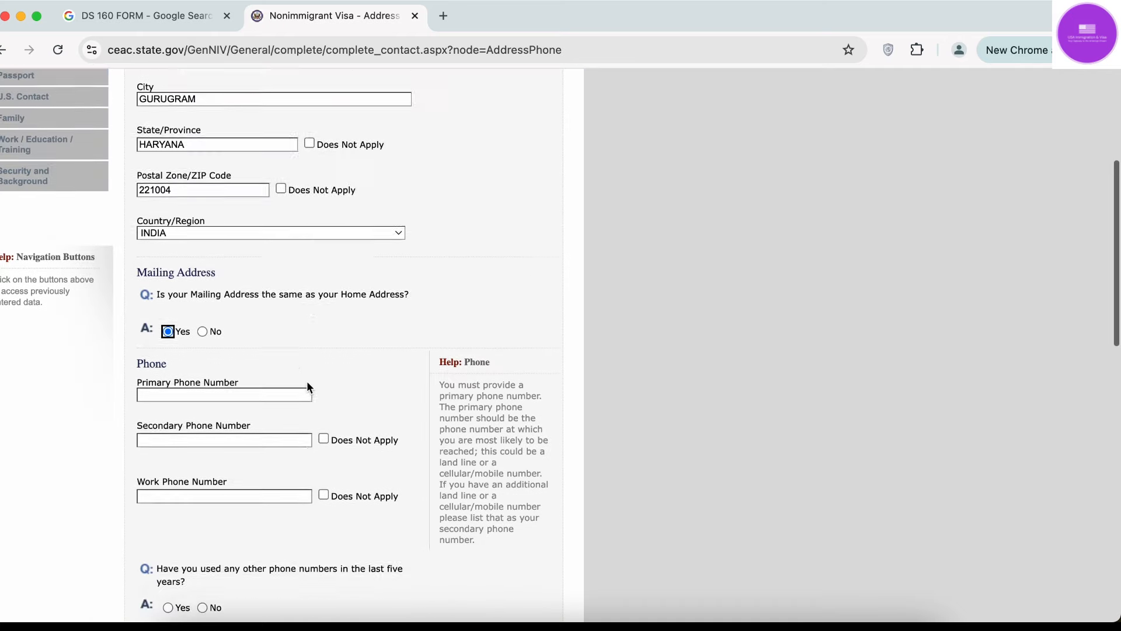
scroll(307, 383, "down", 1)
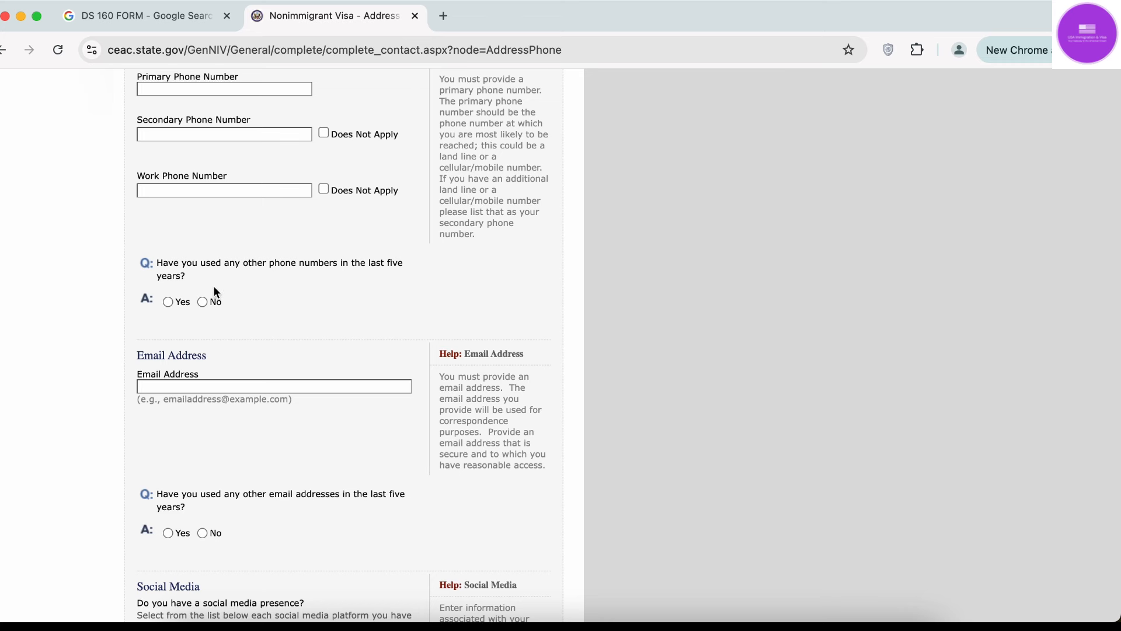
scroll(283, 277, "up", 4)
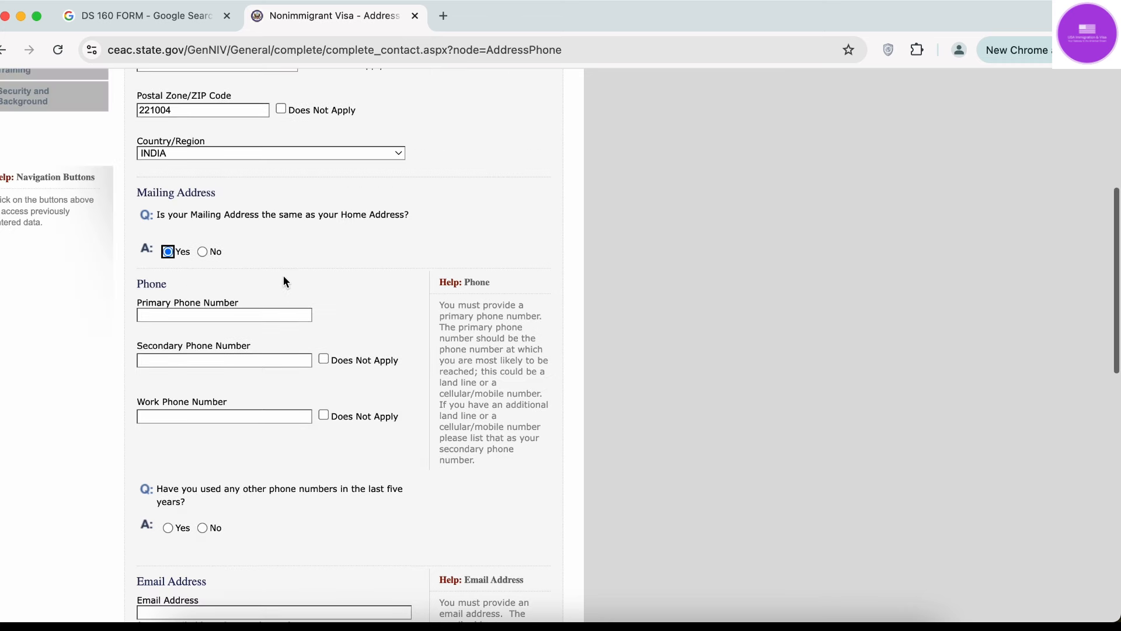
Enter a ten-digit primary phone number, trimming the extra digits.
left_click(195, 317)
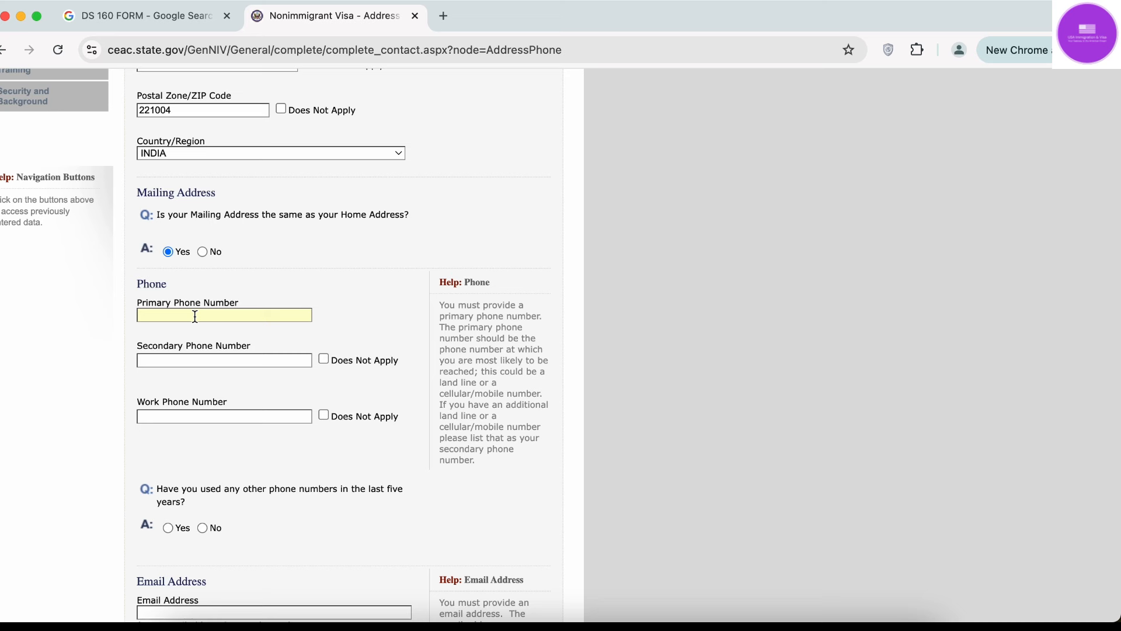
type("99999999999999")
key("BackSpace")
left_click(154, 316)
key("BackSpace")
key("BackSpace")
key("BackSpace")
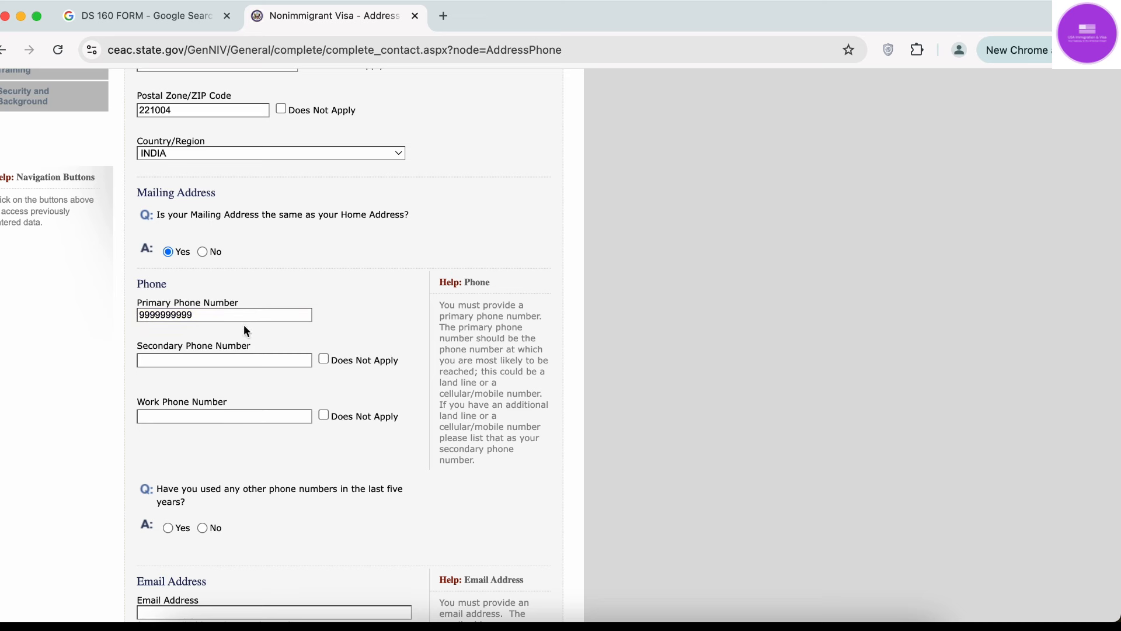
Mark the secondary and work phone numbers as Does Not Apply.
left_click(191, 357)
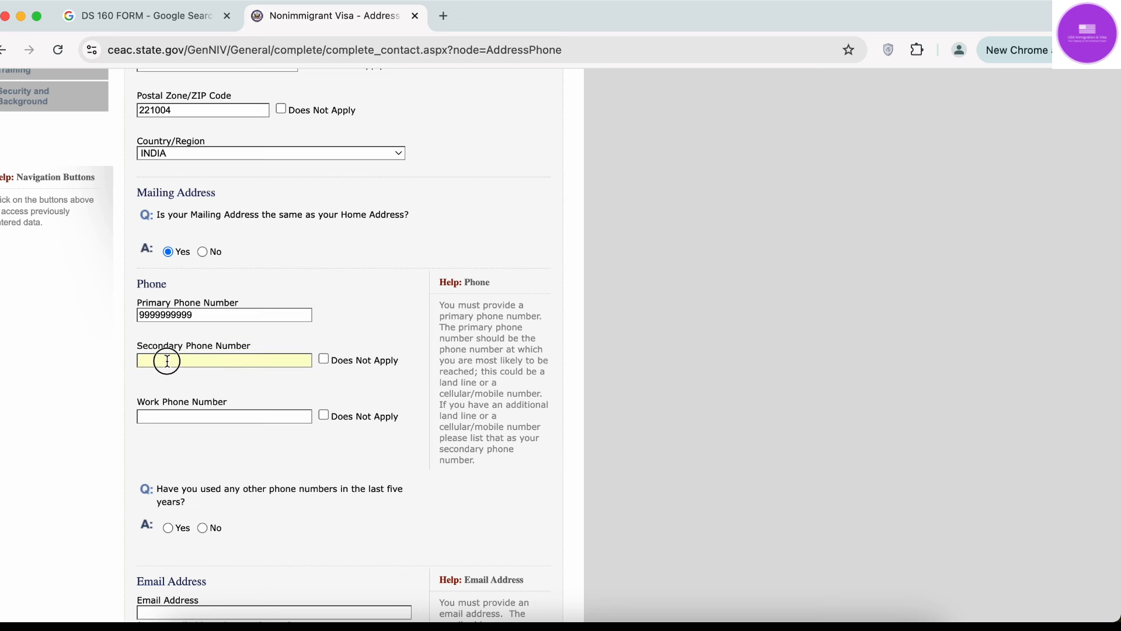
left_click(324, 359)
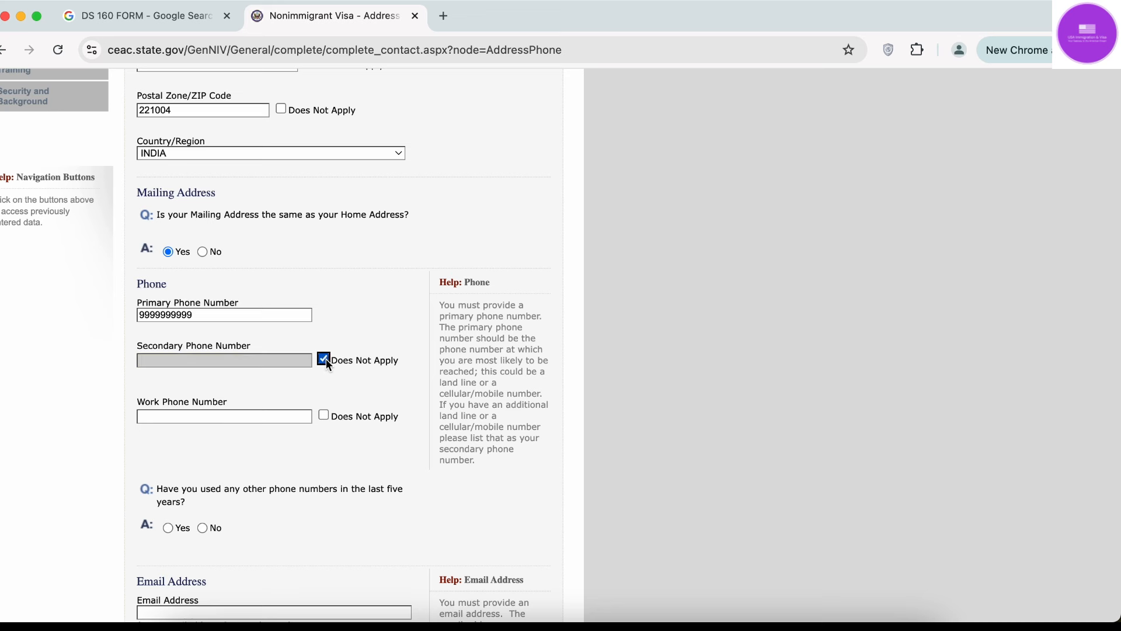
left_click(177, 416)
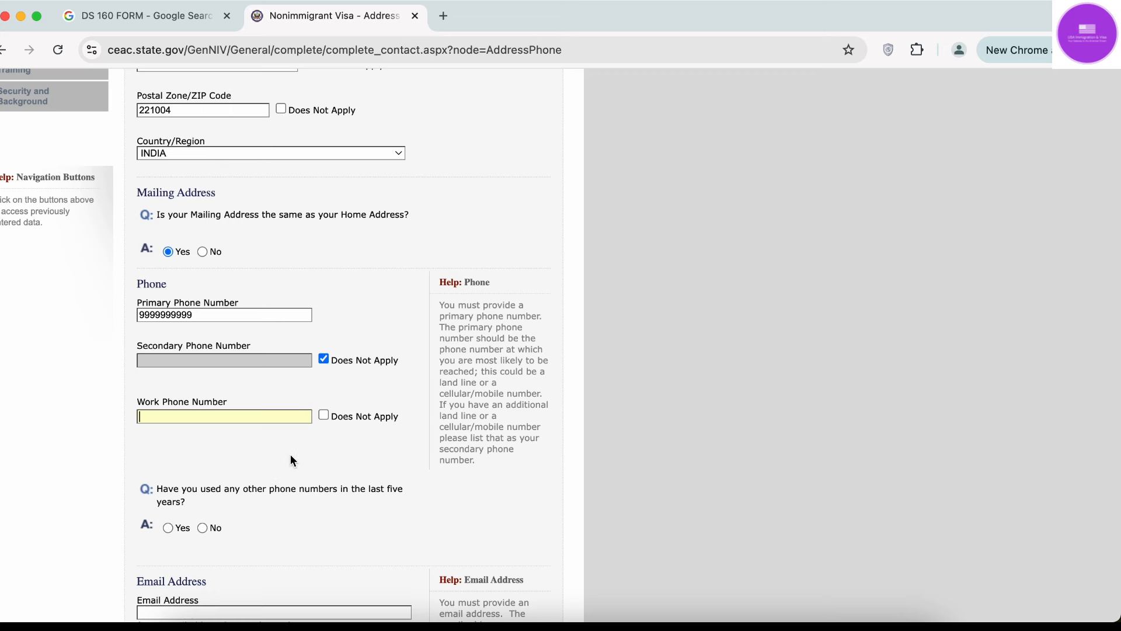
left_click(324, 416)
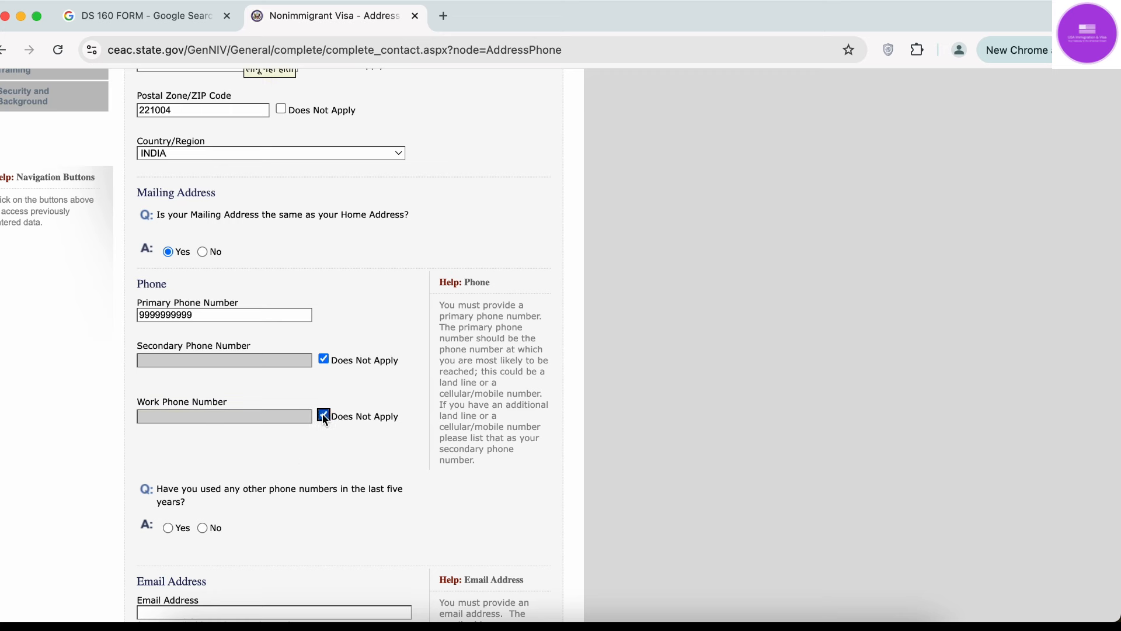
scroll(324, 417, "down", 3)
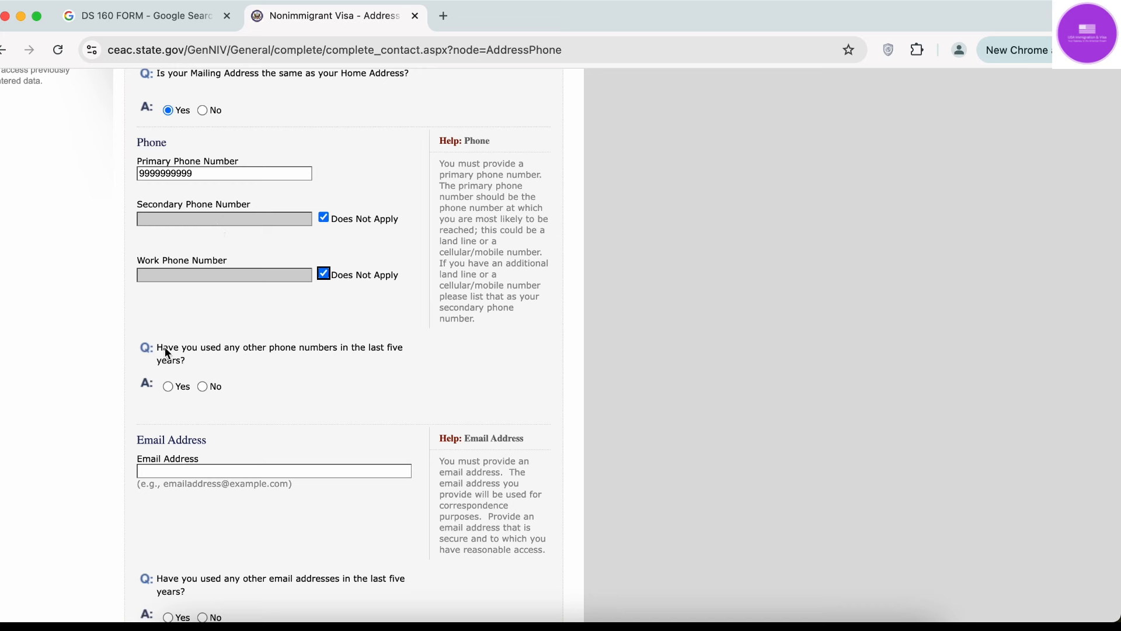
Answer Yes and add extra phone entries, then switch the other-phone-numbers answer to No.
left_click(168, 387)
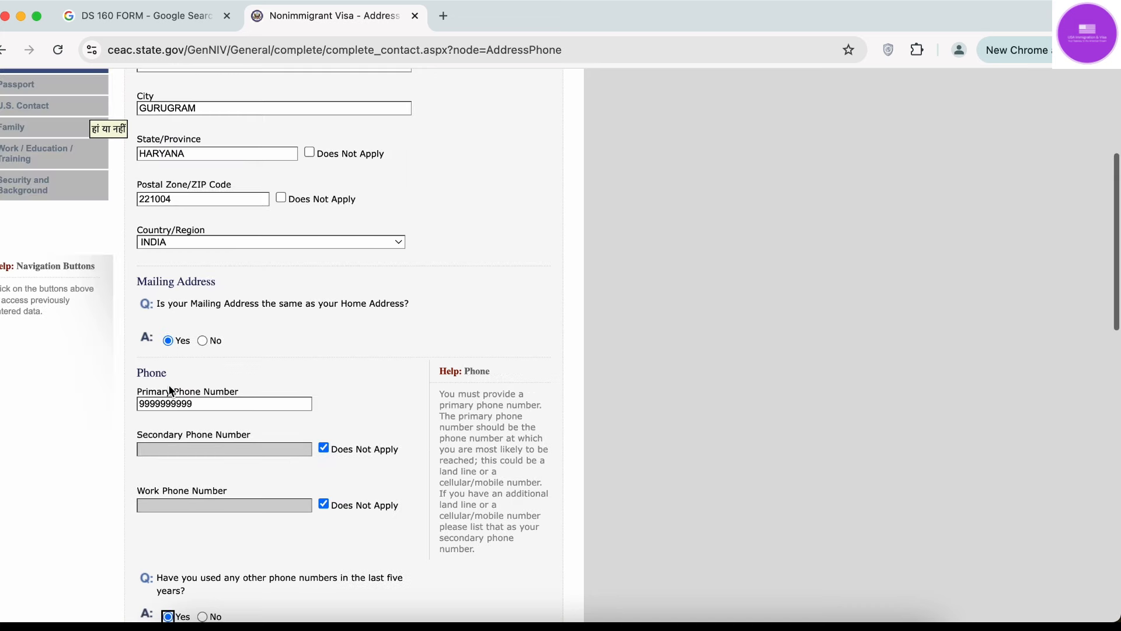
left_click(230, 282)
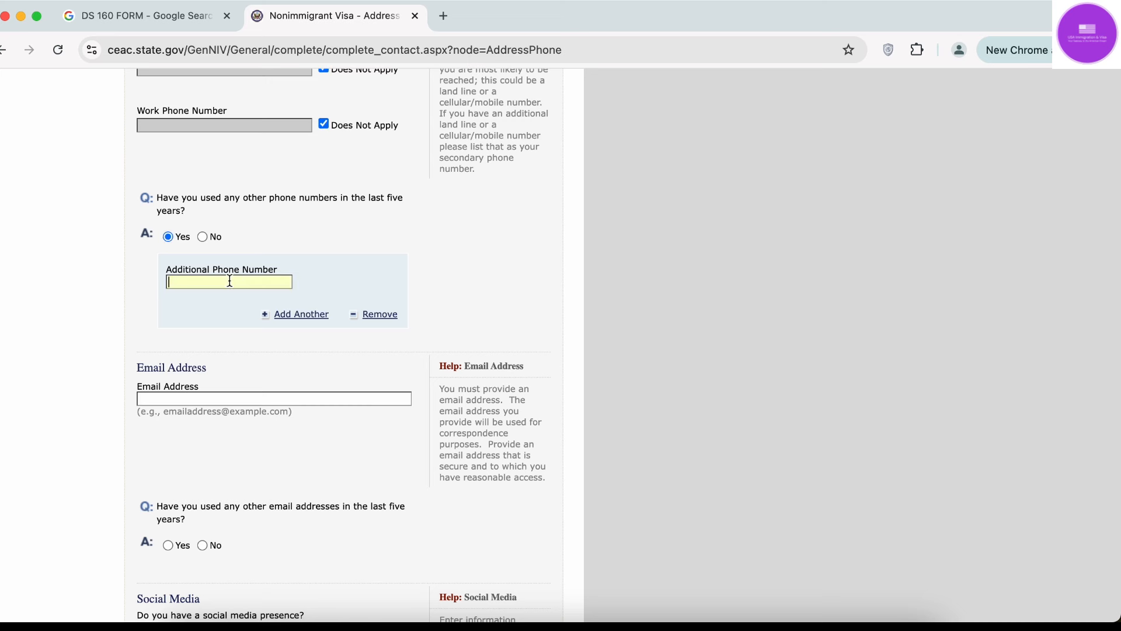
left_click(313, 318)
scroll(310, 311, "down", 8)
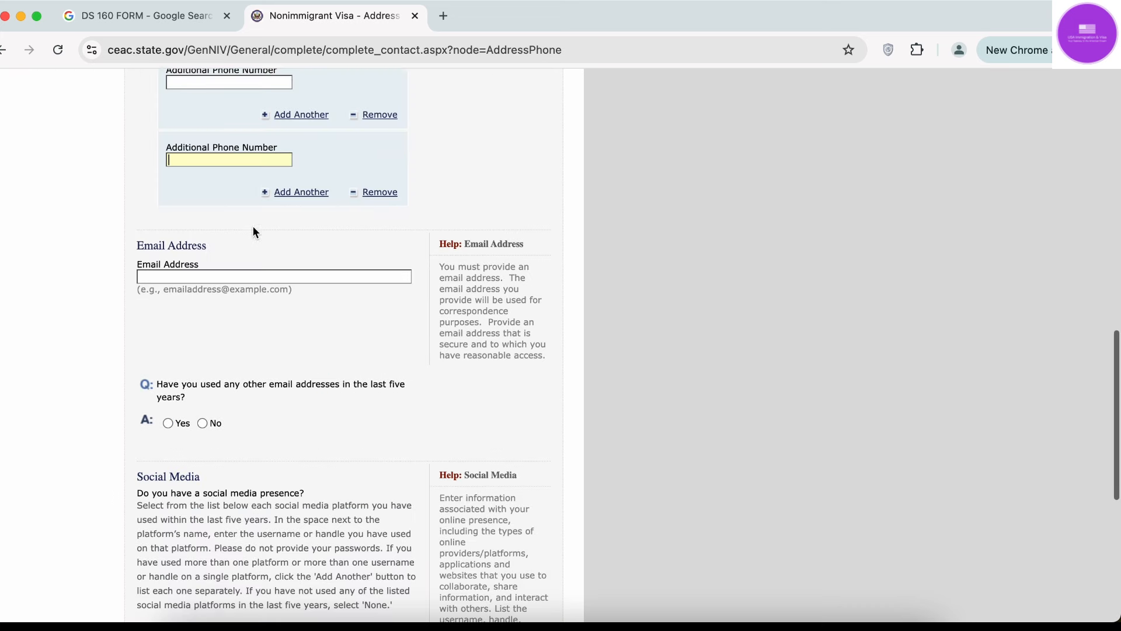
left_click(302, 192)
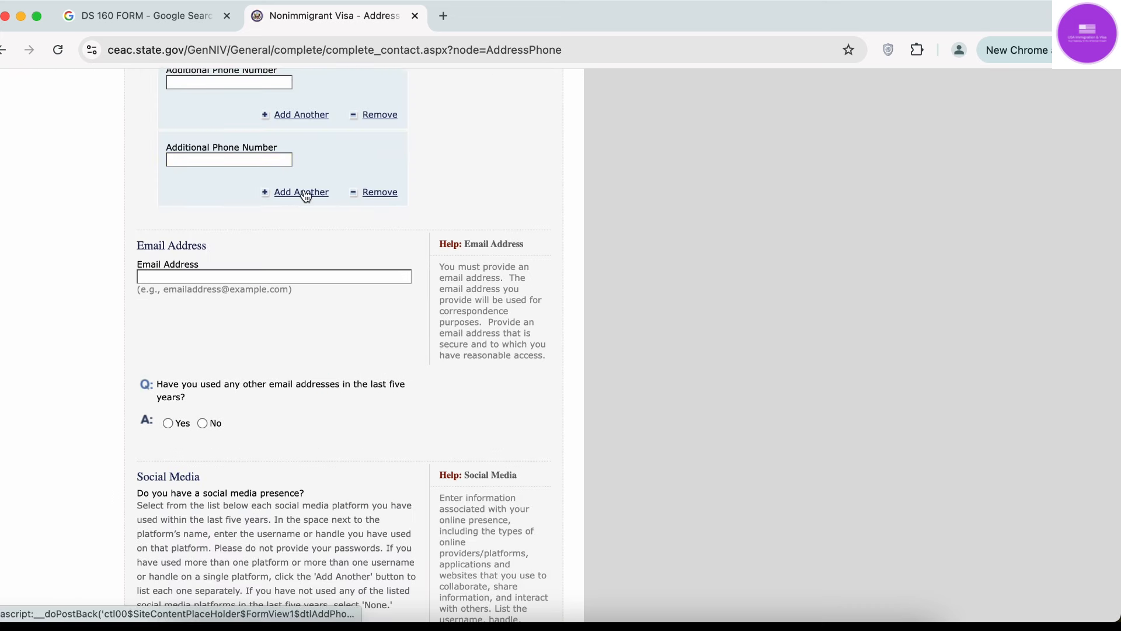
scroll(304, 194, "down", 5)
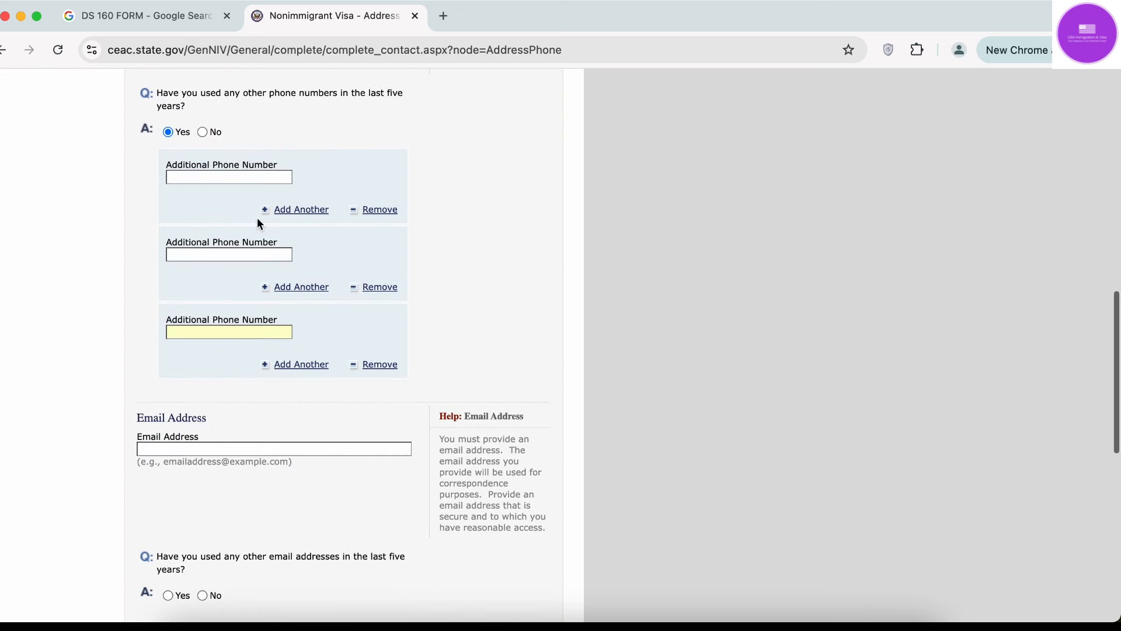
scroll(239, 364, "up", 6)
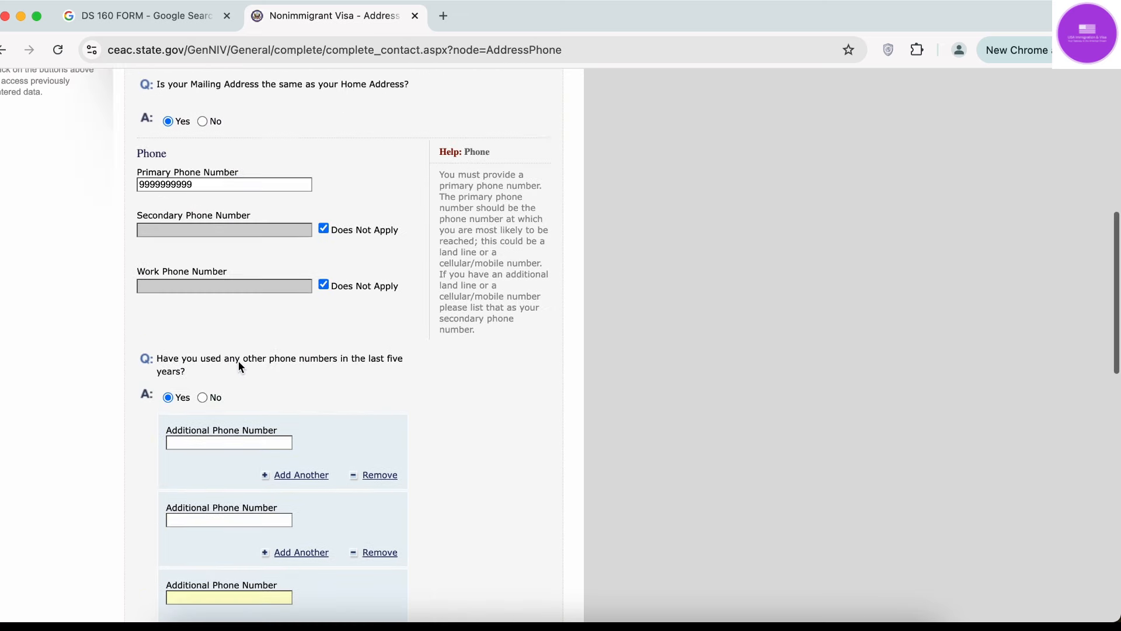
scroll(204, 467, "down", 2)
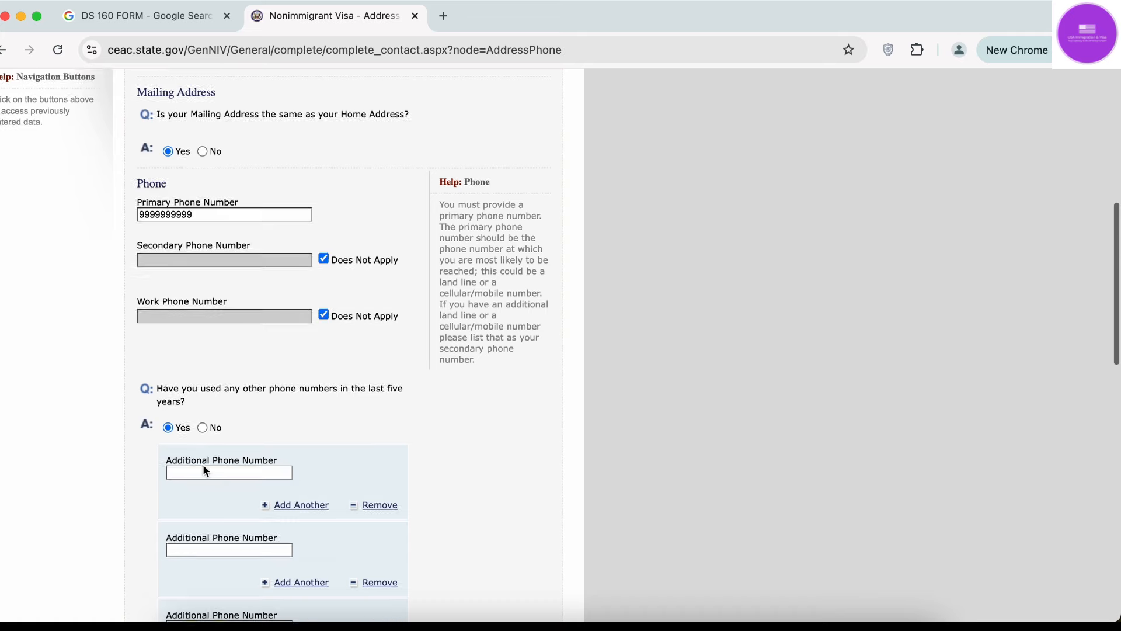
left_click(202, 427)
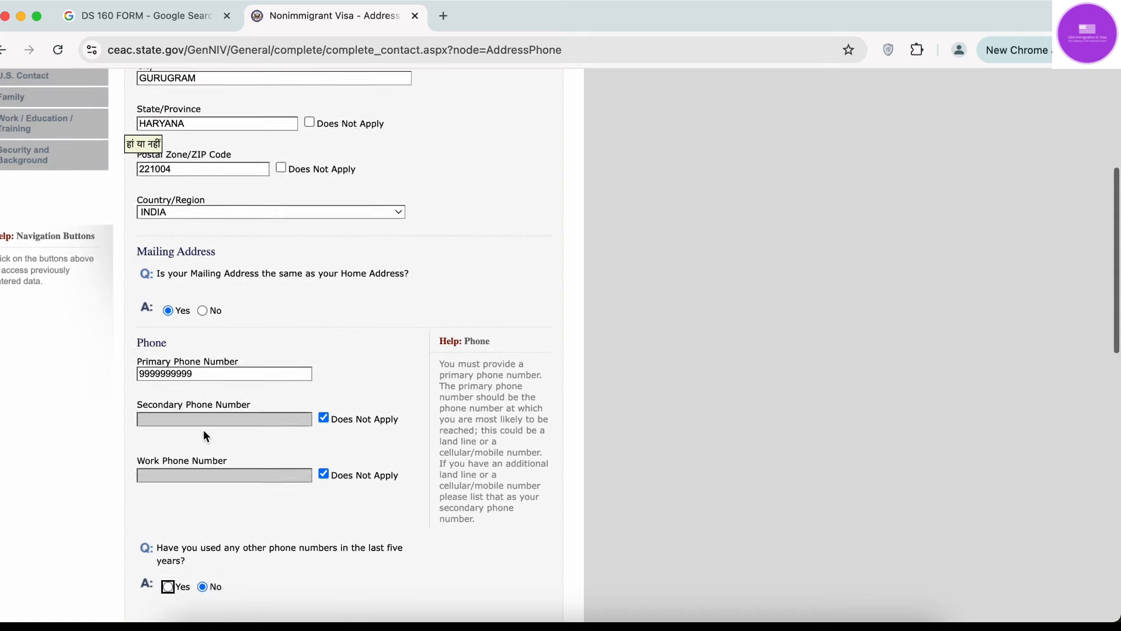
scroll(203, 430, "down", 5)
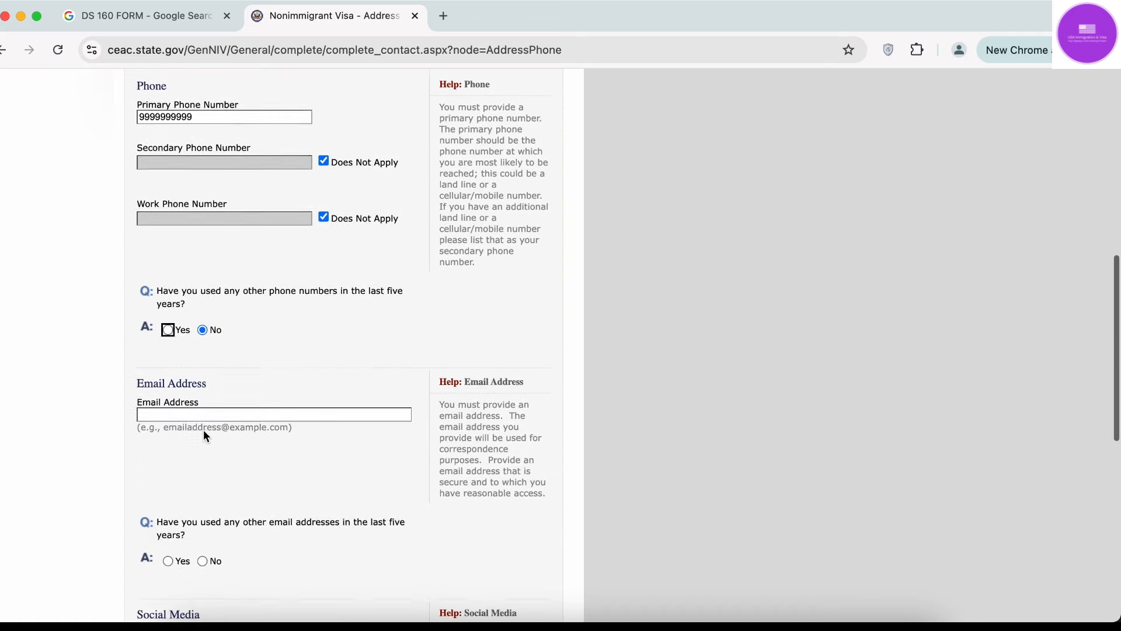
scroll(203, 432, "down", 1)
left_click(238, 357)
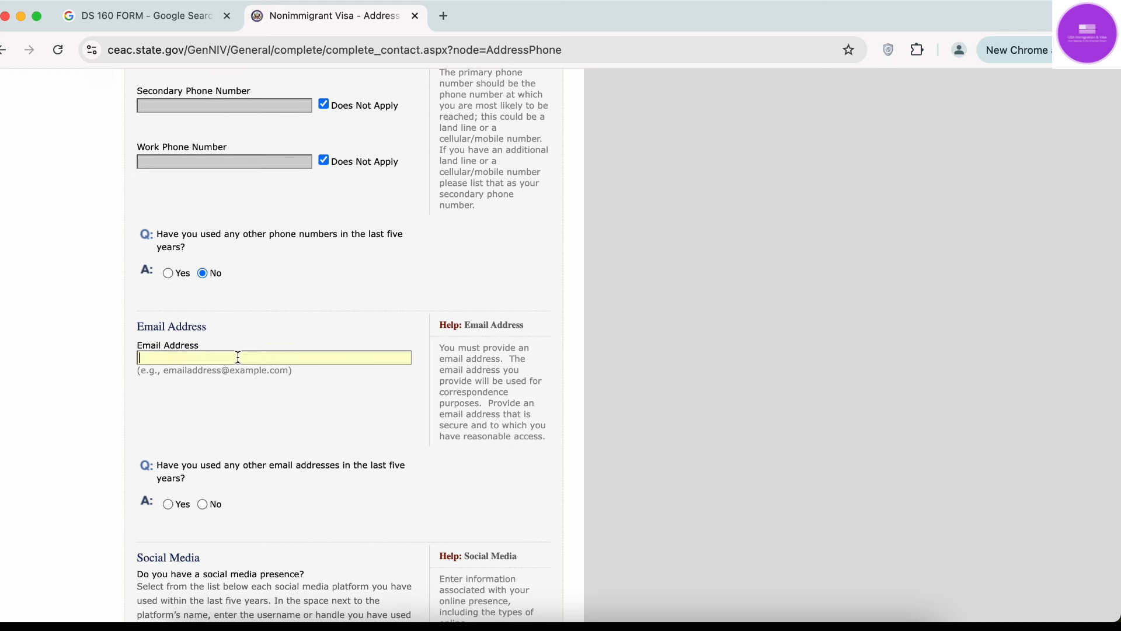
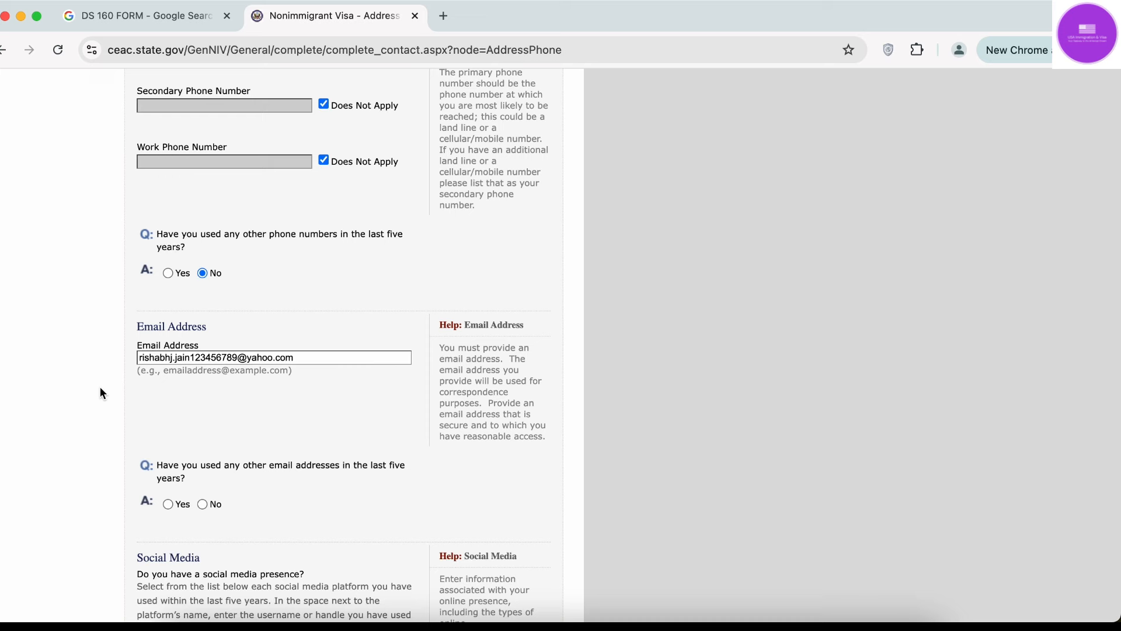
scroll(100, 386, "down", 3)
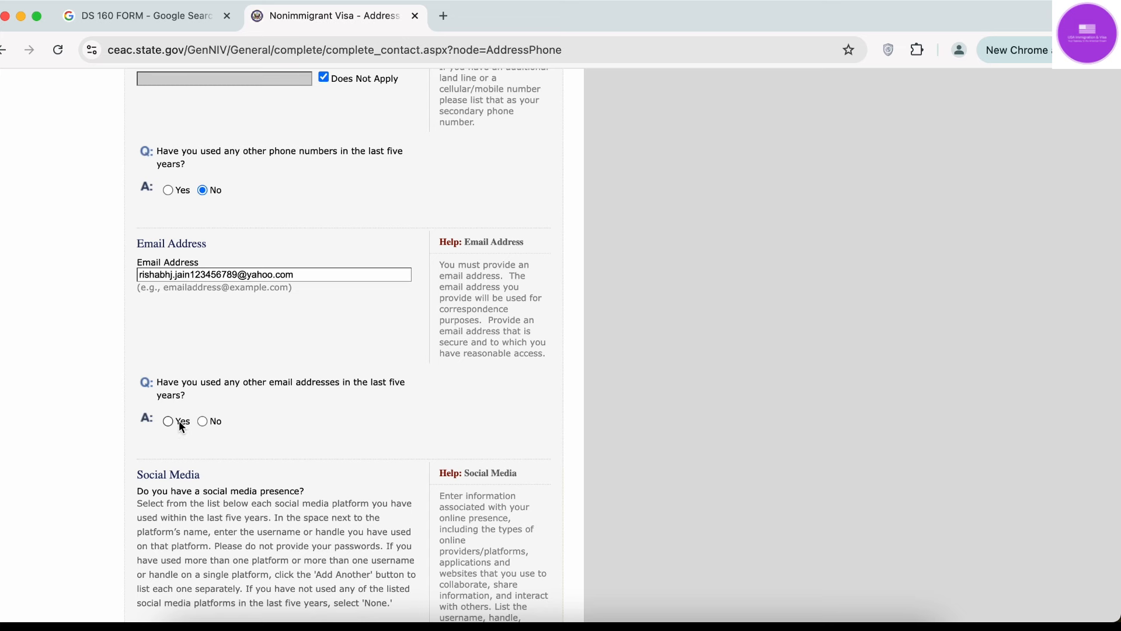
Answer Yes, then change to No, for other email addresses used in five years.
left_click(168, 421)
scroll(179, 421, "down", 5)
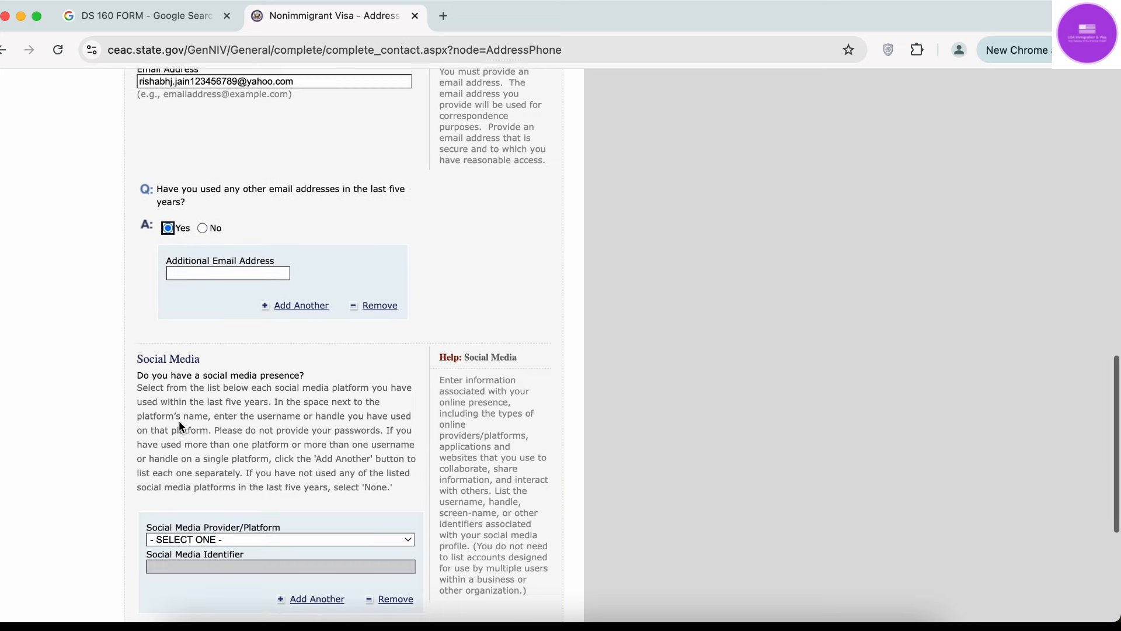
scroll(255, 168, "up", 6)
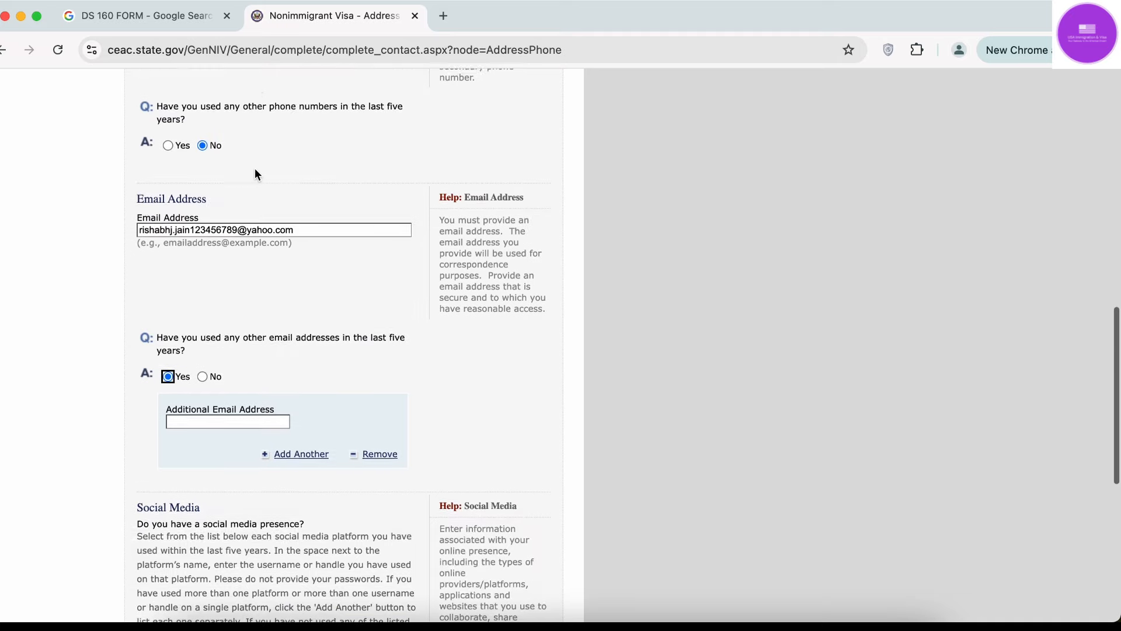
scroll(274, 193, "down", 4)
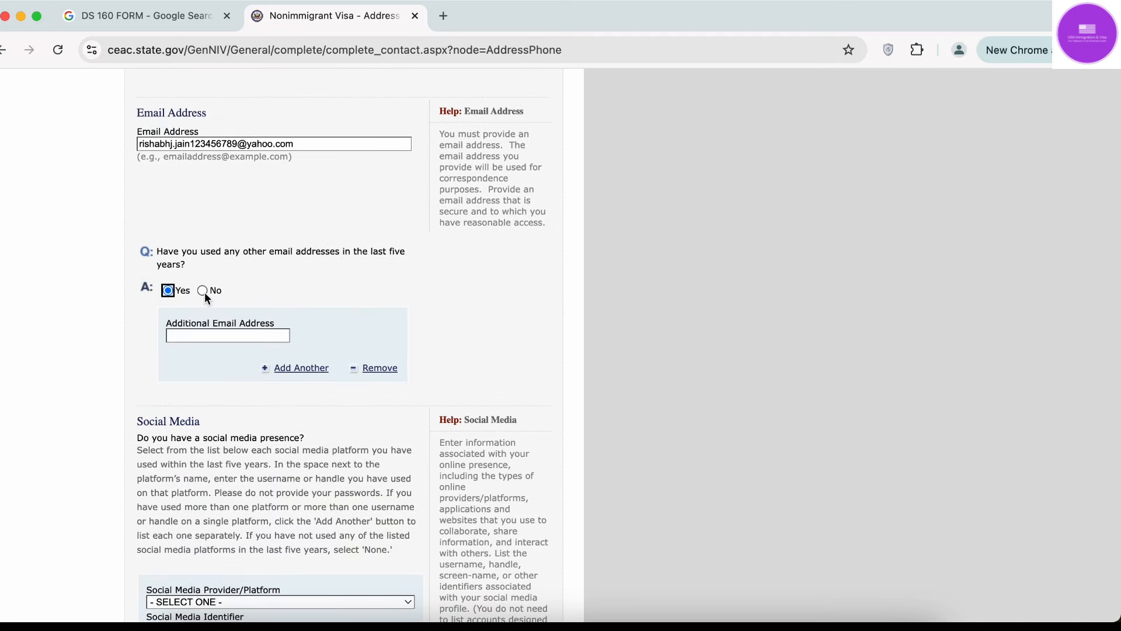
left_click(203, 292)
scroll(204, 295, "down", 10)
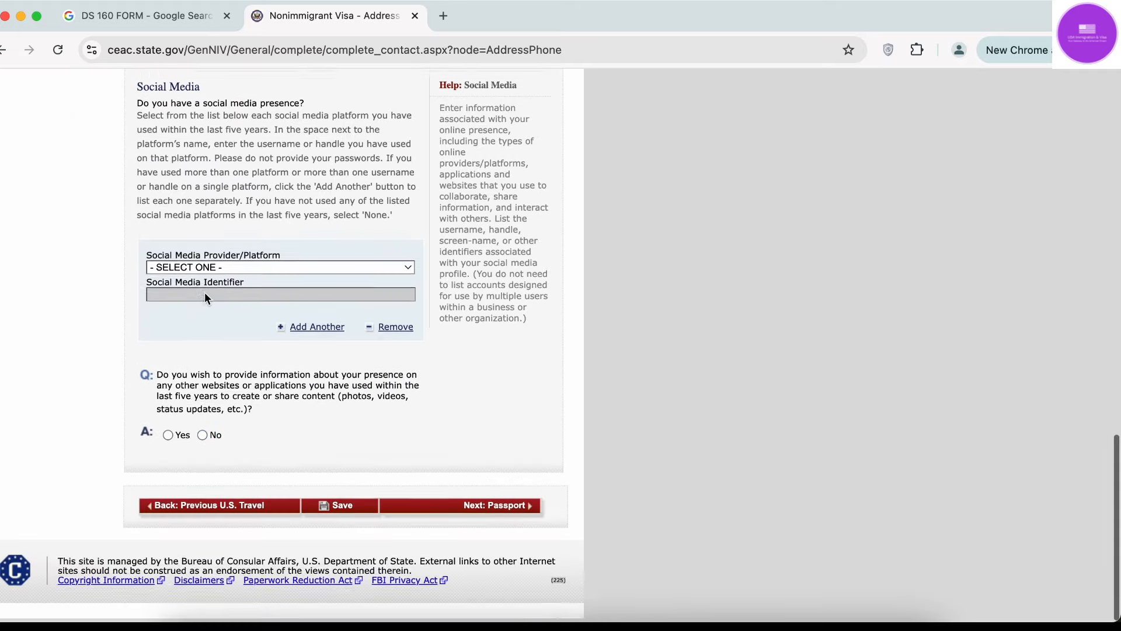
scroll(205, 292, "up", 3)
scroll(709, 574, "down", 1)
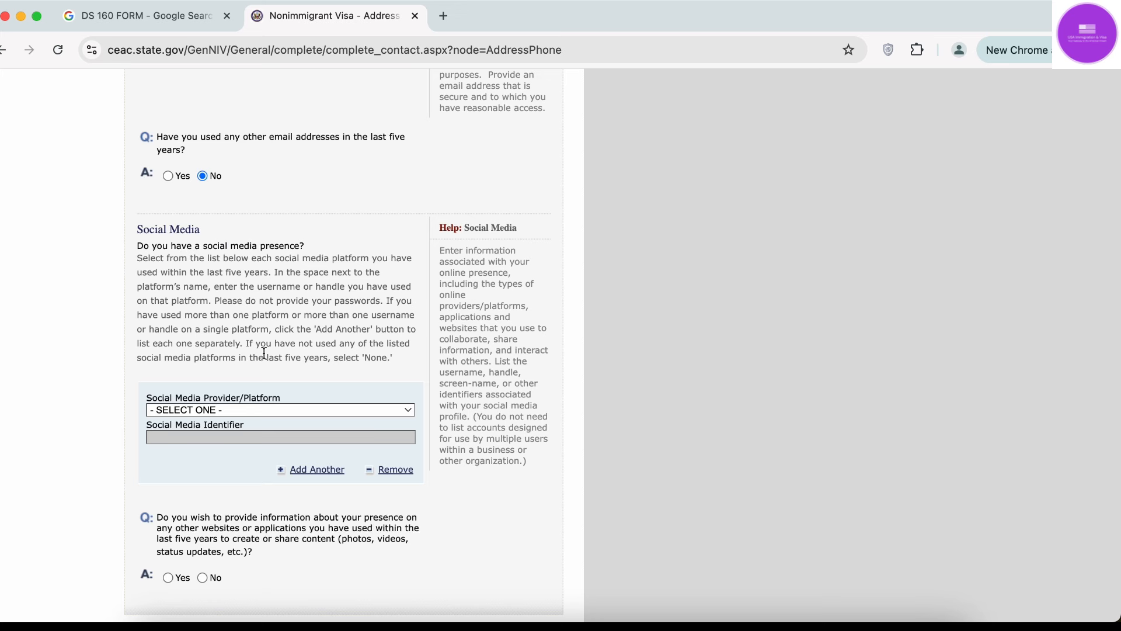
Select LINKEDIN from the Social Media Provider/Platform dropdown.
left_click(273, 412)
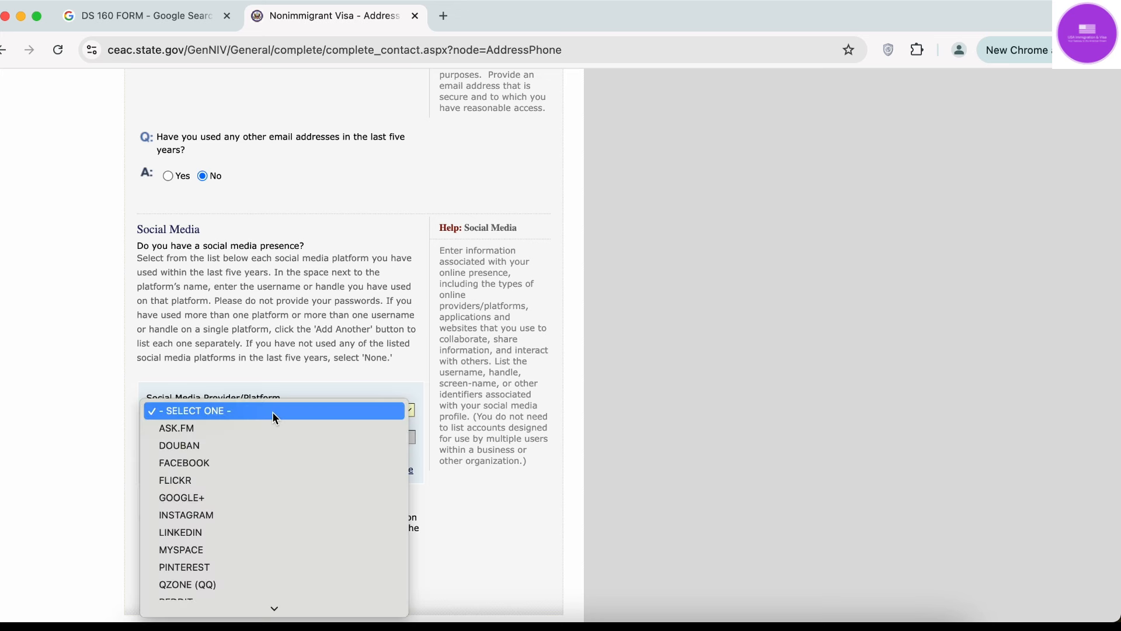
scroll(273, 410, "down", 10)
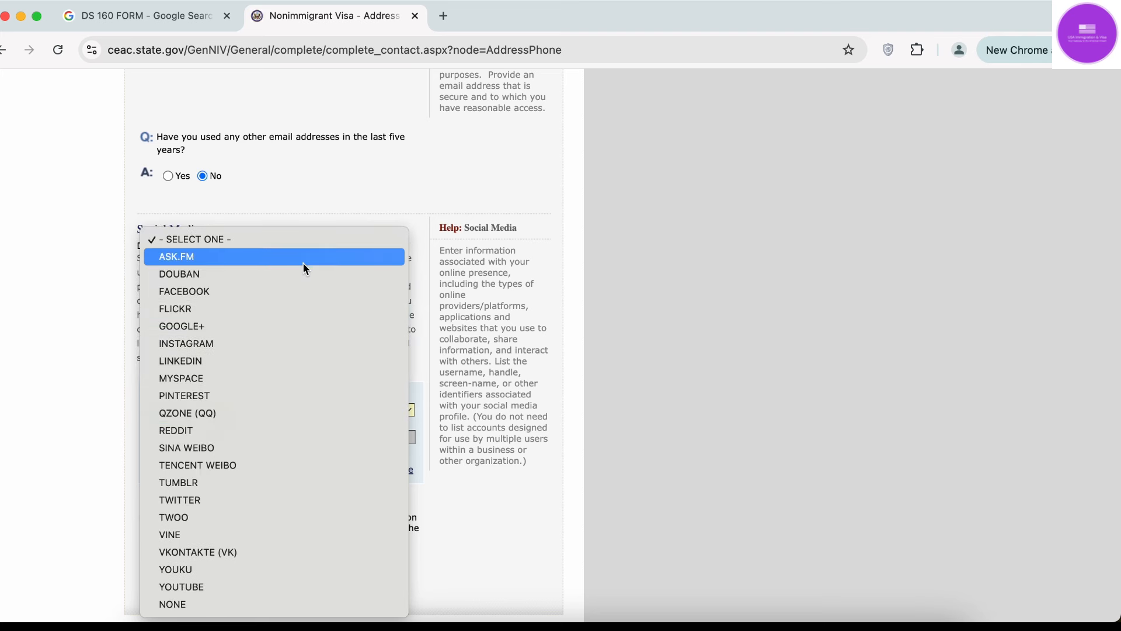
left_click(359, 194)
scroll(333, 242, "down", 5)
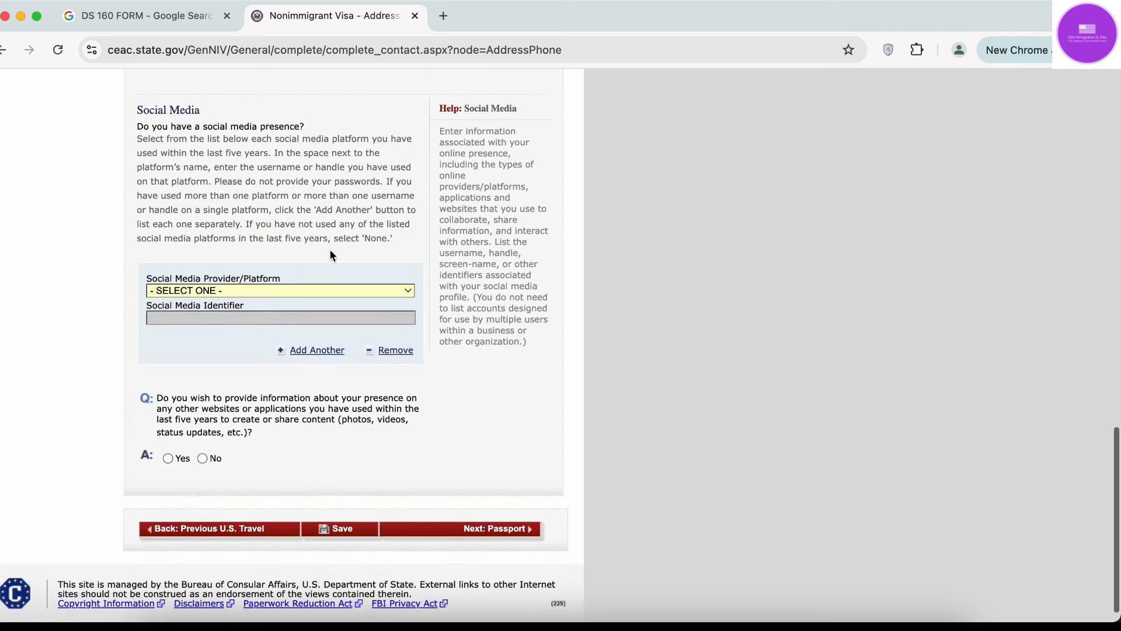
left_click(299, 291)
scroll(276, 373, "down", 3)
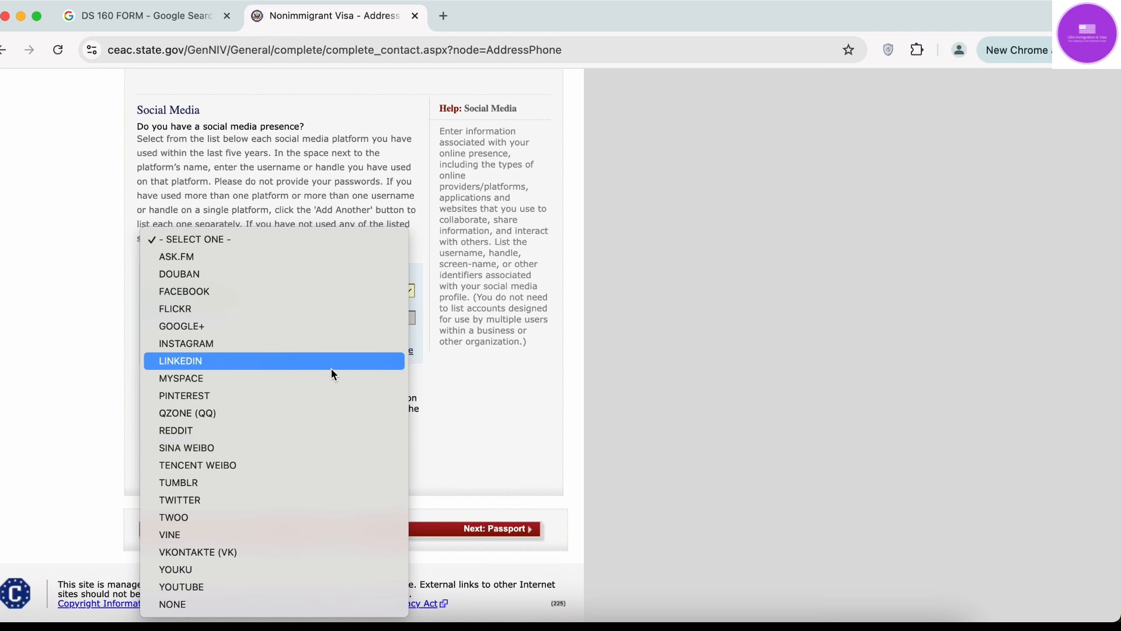
left_click(331, 366)
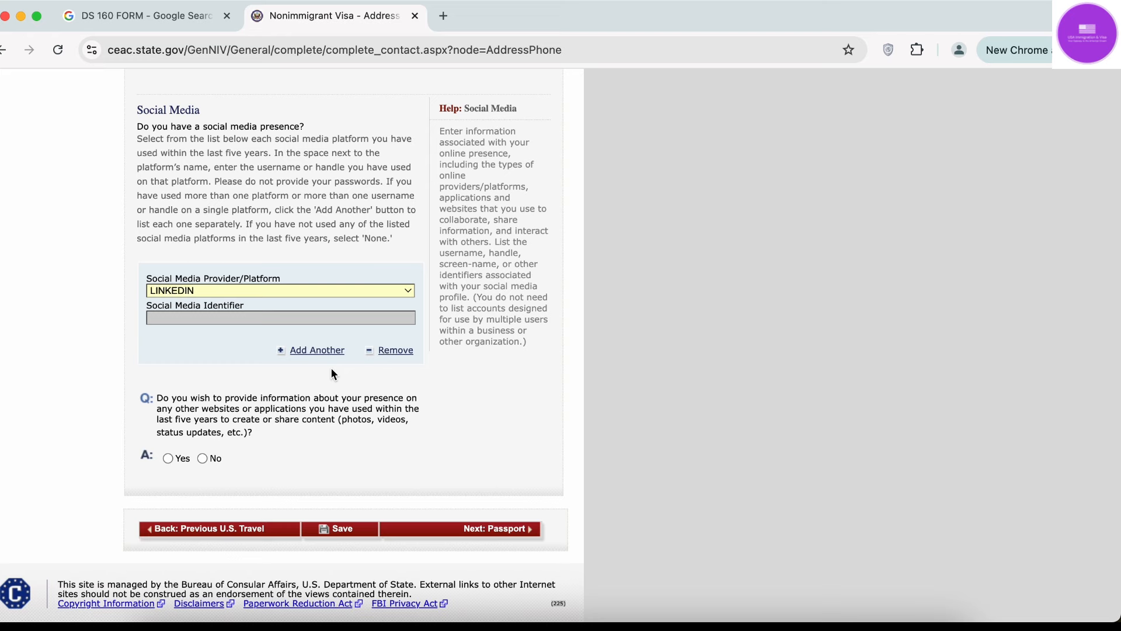
scroll(241, 330, "down", 5)
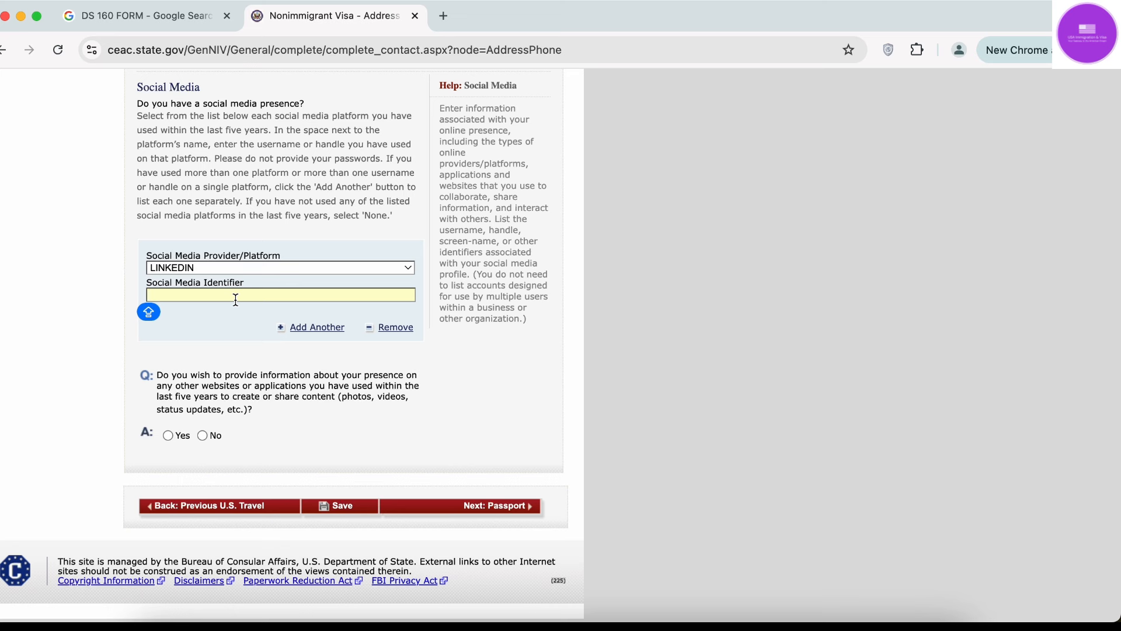
Add a second social media entry set to FACEBOOK.
left_click(309, 331)
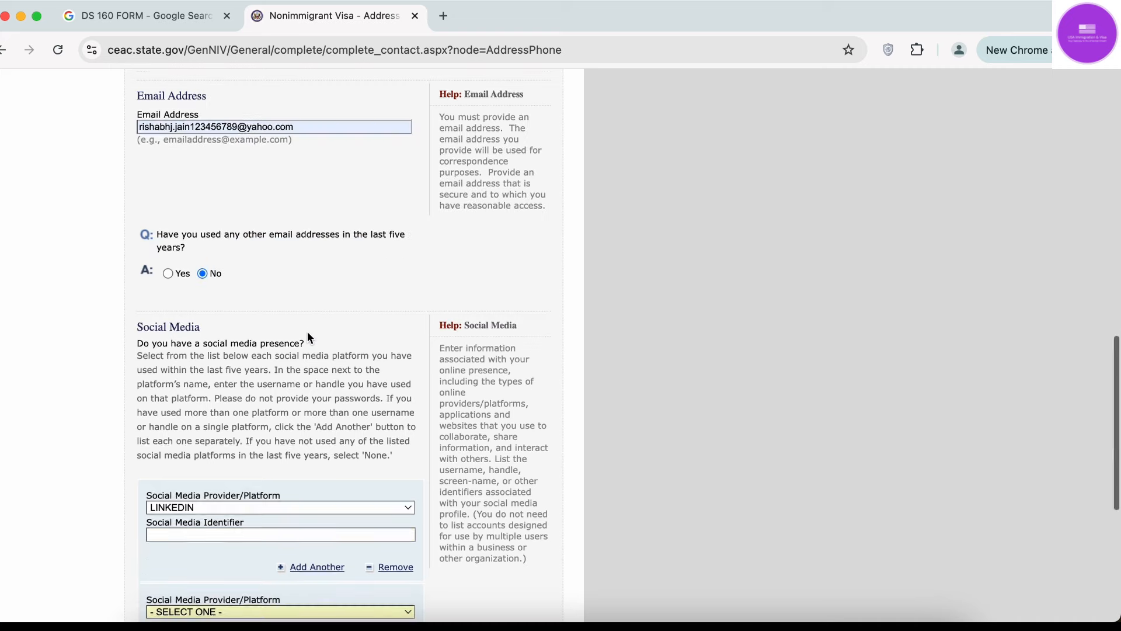
left_click(252, 267)
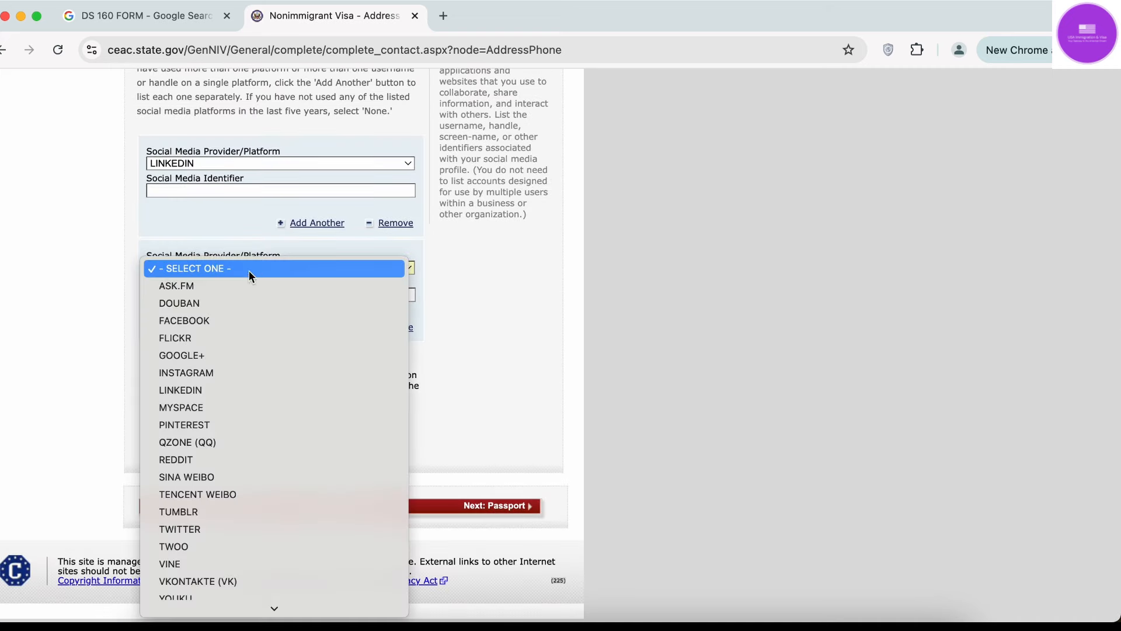
left_click(240, 320)
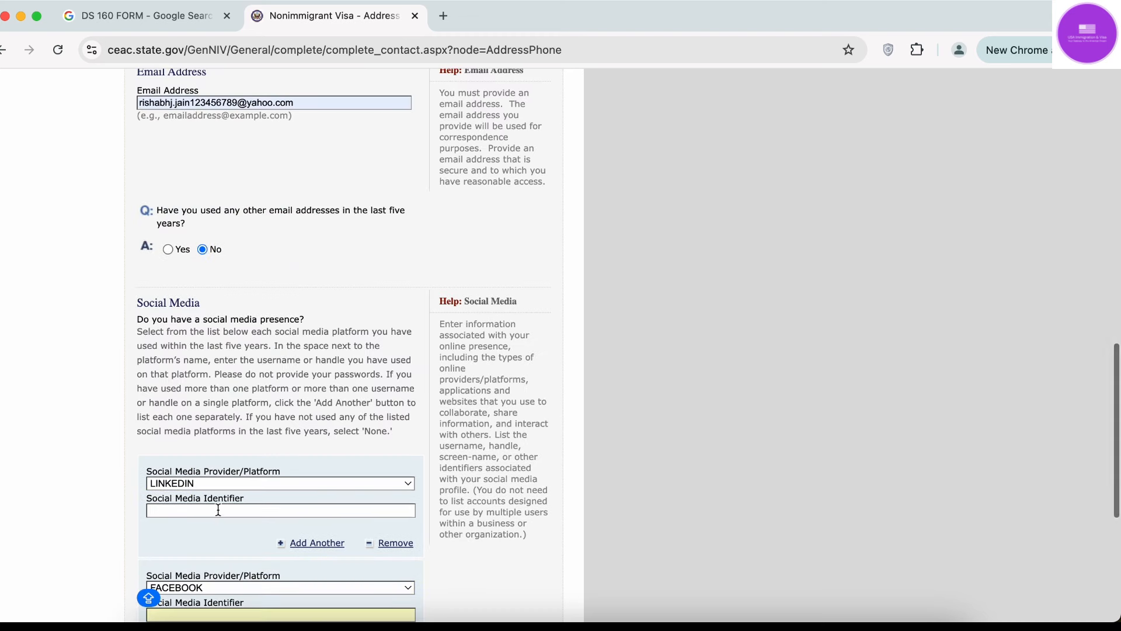
scroll(218, 521, "down", 2)
key("Caps_Lock")
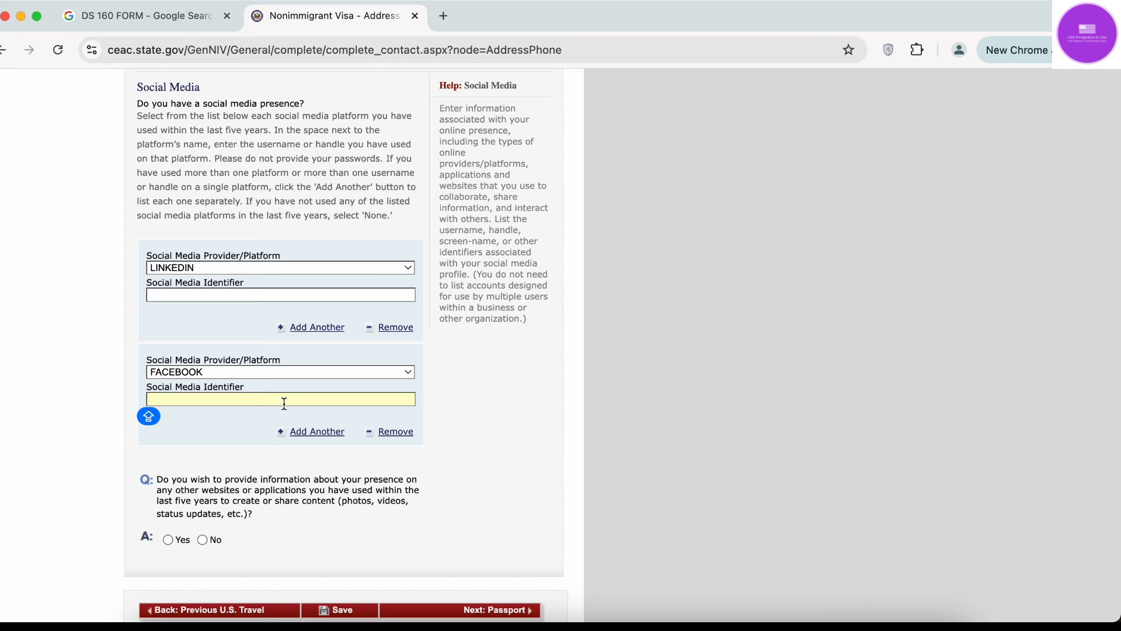
Add a third entry set to TWITTER and answer Yes to listing other websites or apps.
left_click(301, 432)
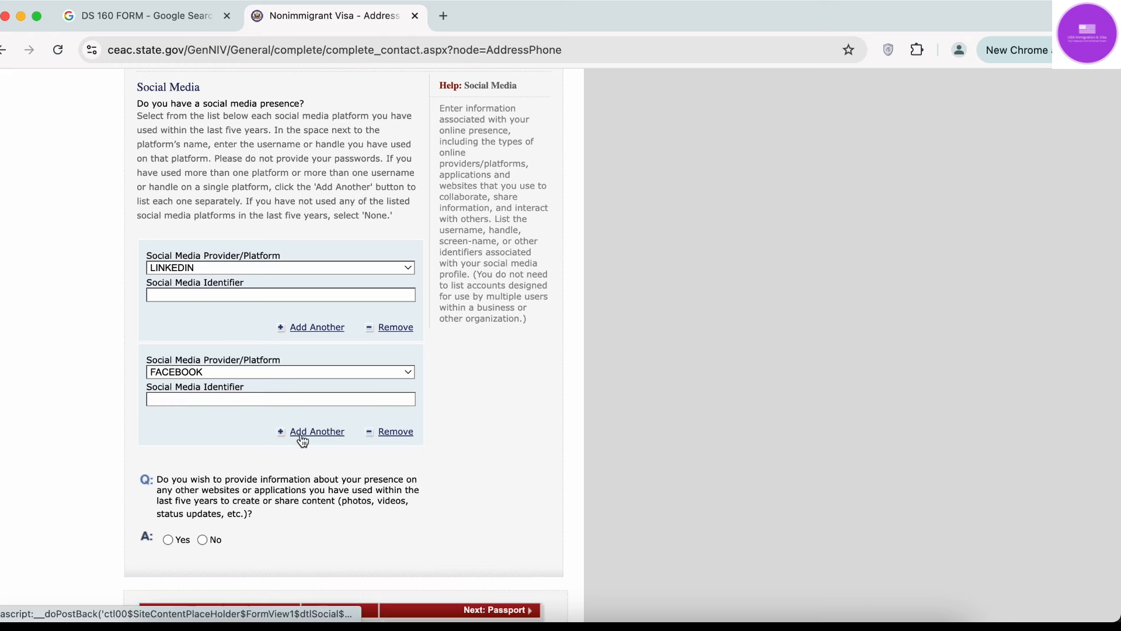
scroll(301, 433, "down", 6)
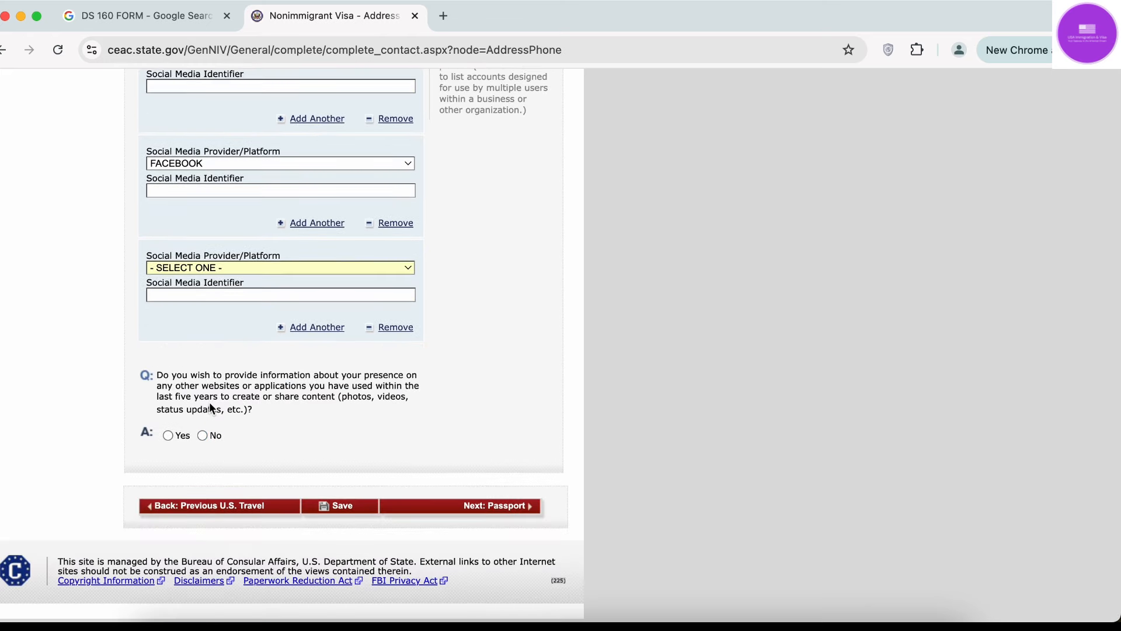
left_click(245, 266)
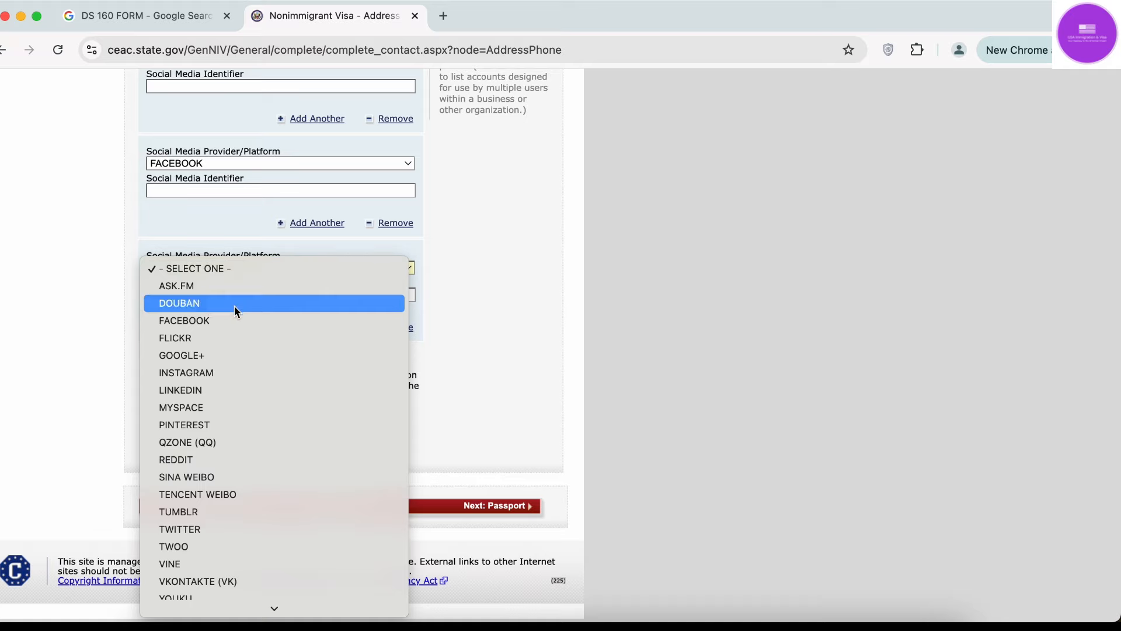
left_click(227, 525)
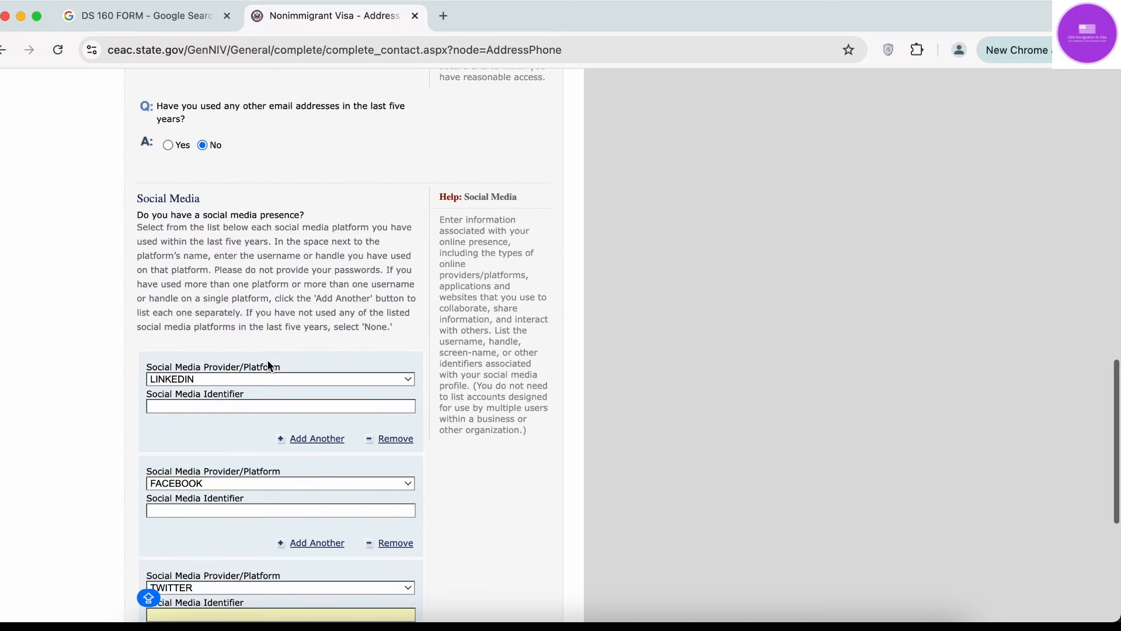
scroll(267, 360, "down", 4)
key("Caps_Lock")
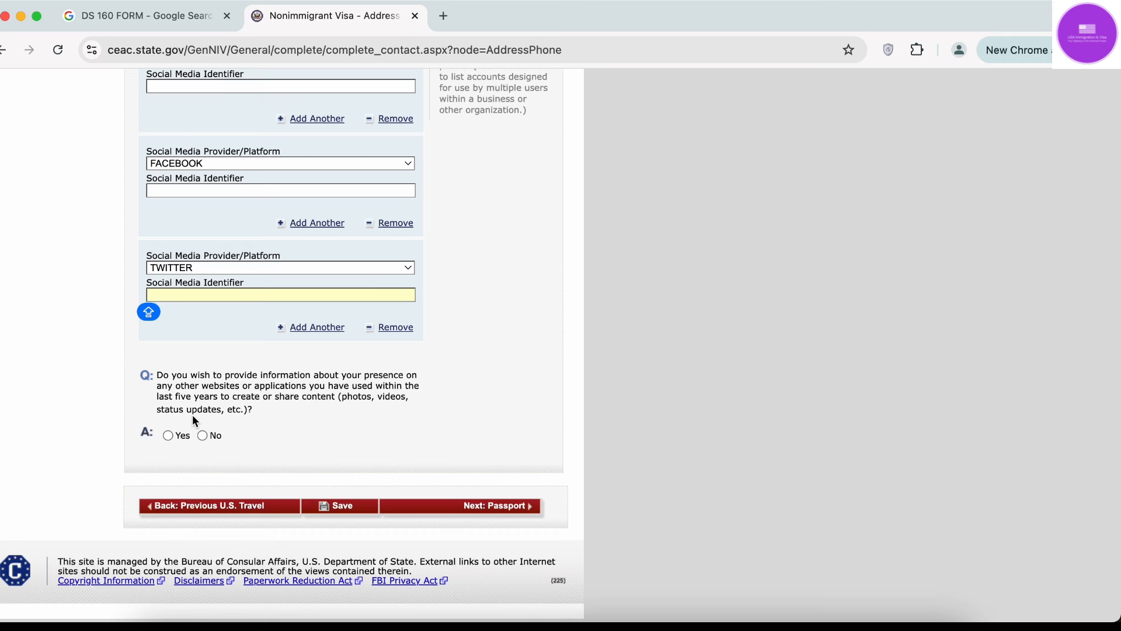
left_click(210, 266)
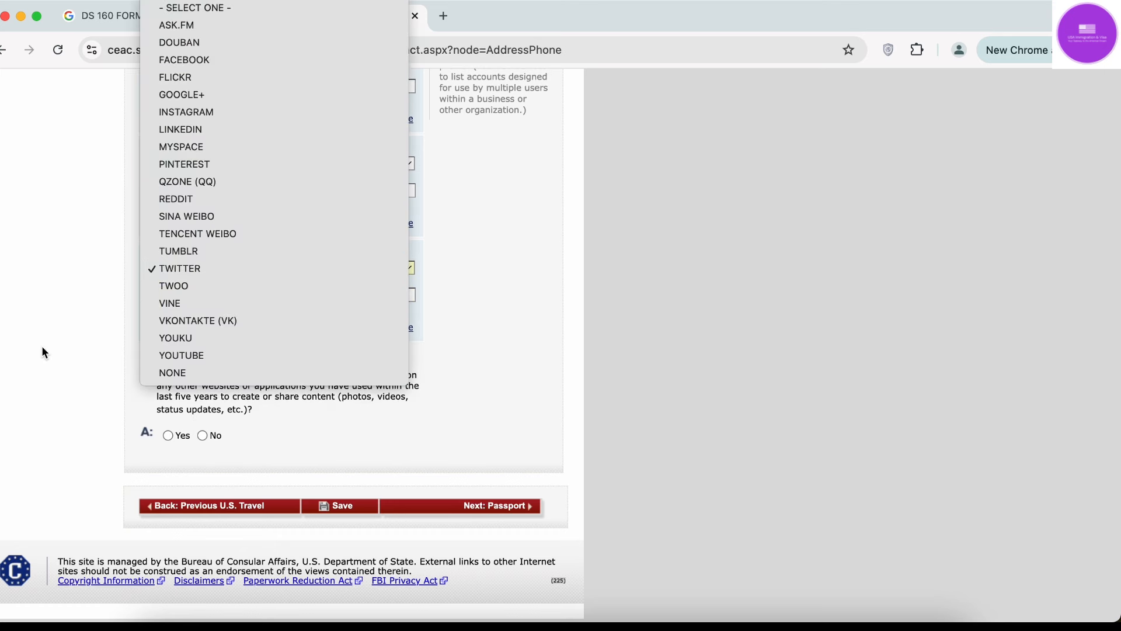
left_click(58, 350)
left_click(168, 435)
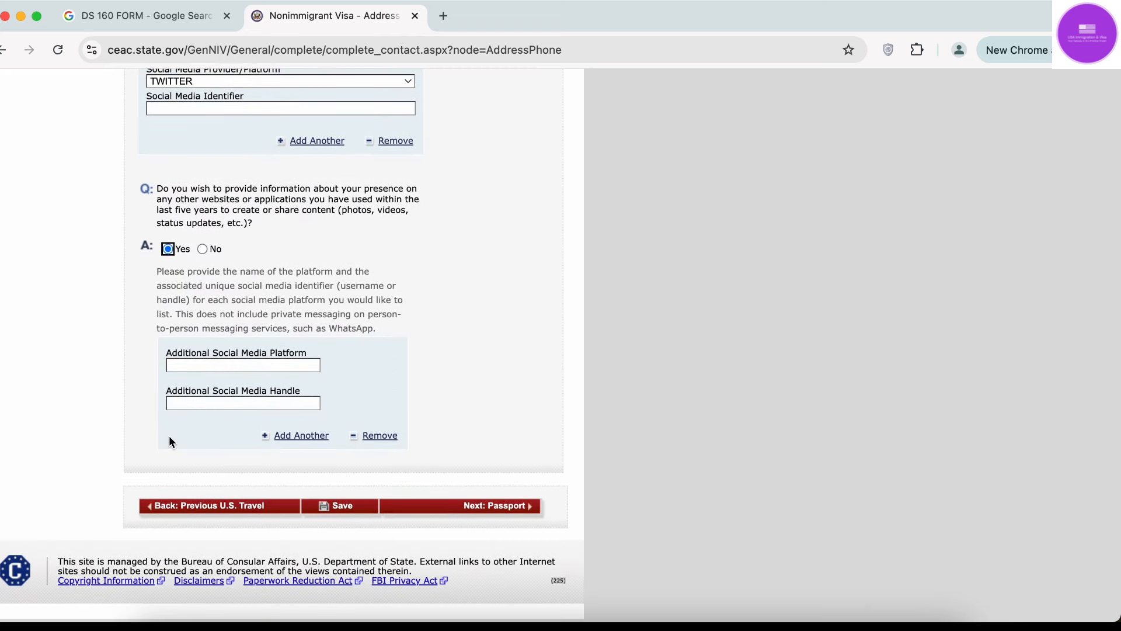
Answer No to other websites and delete the LINKEDIN and FACEBOOK social media entries.
left_click(203, 250)
scroll(203, 251, "up", 3)
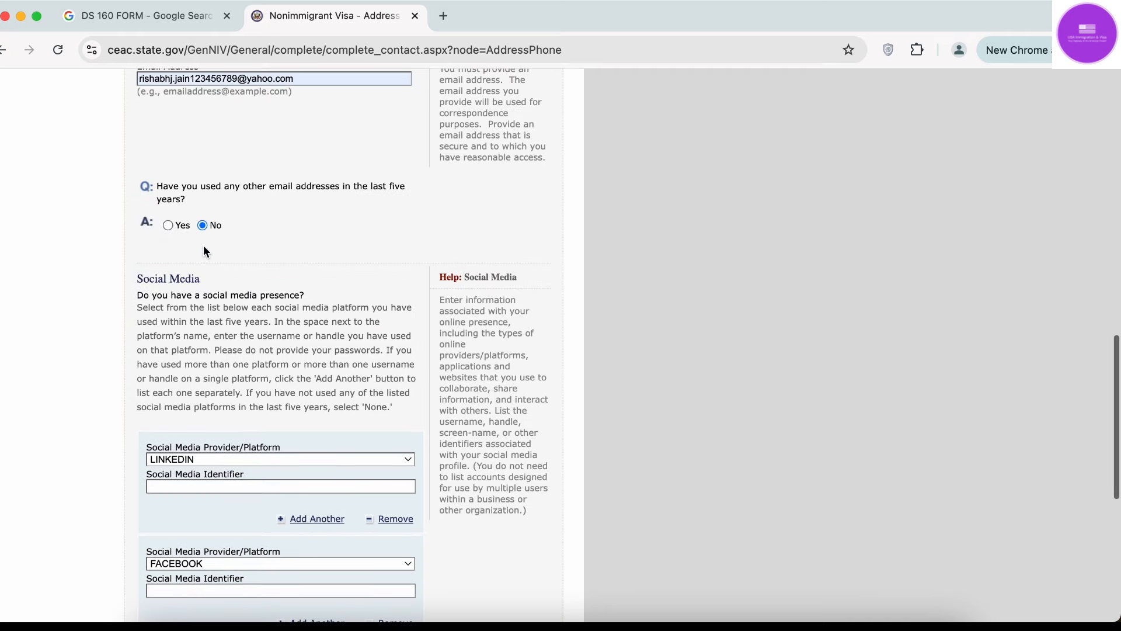
scroll(226, 368, "down", 3)
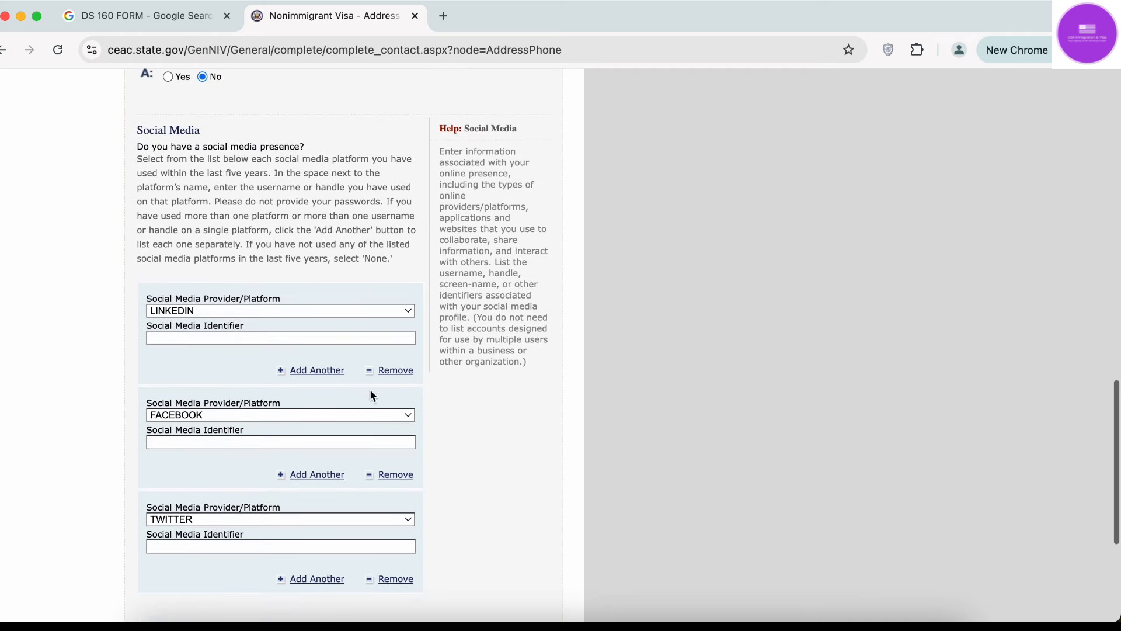
left_click(391, 370)
scroll(388, 424, "down", 3)
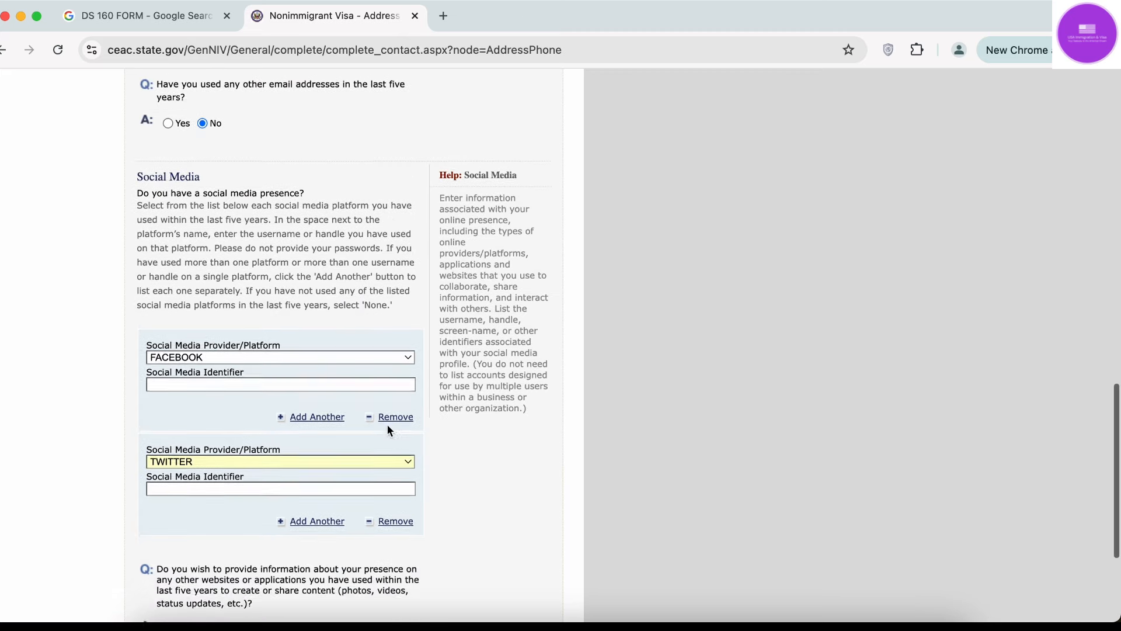
left_click(403, 393)
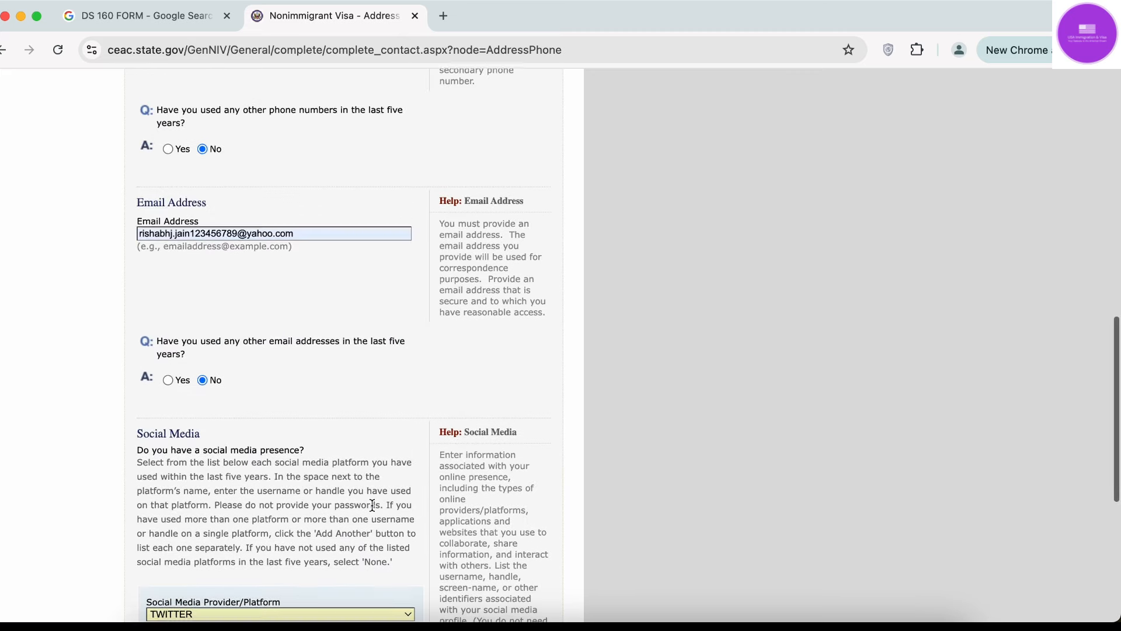
scroll(372, 502, "down", 5)
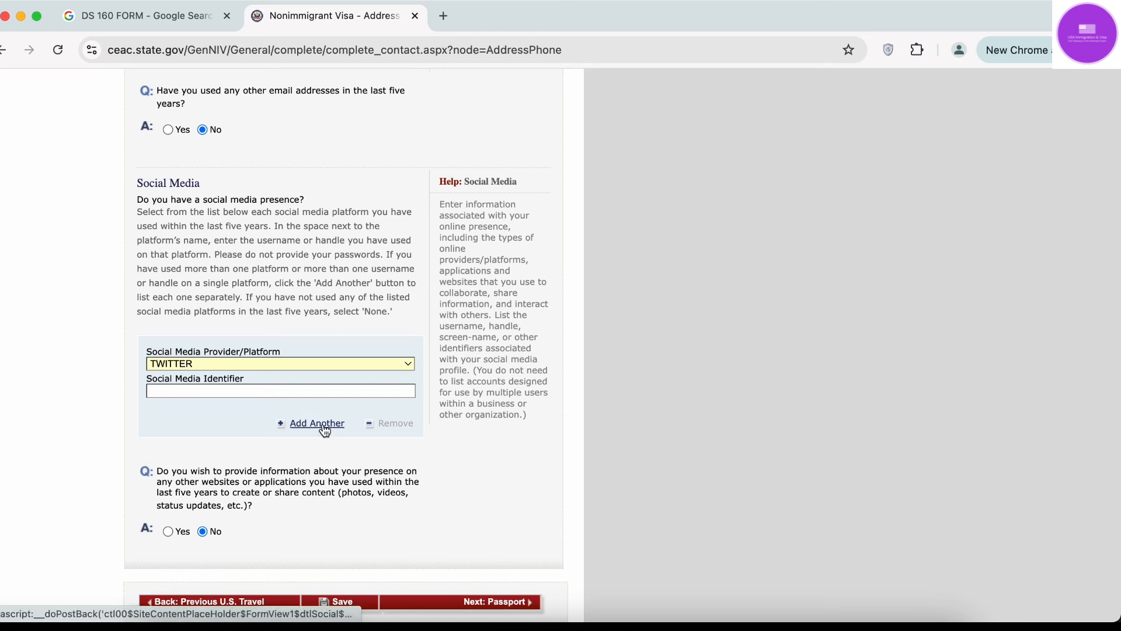
scroll(402, 428, "down", 2)
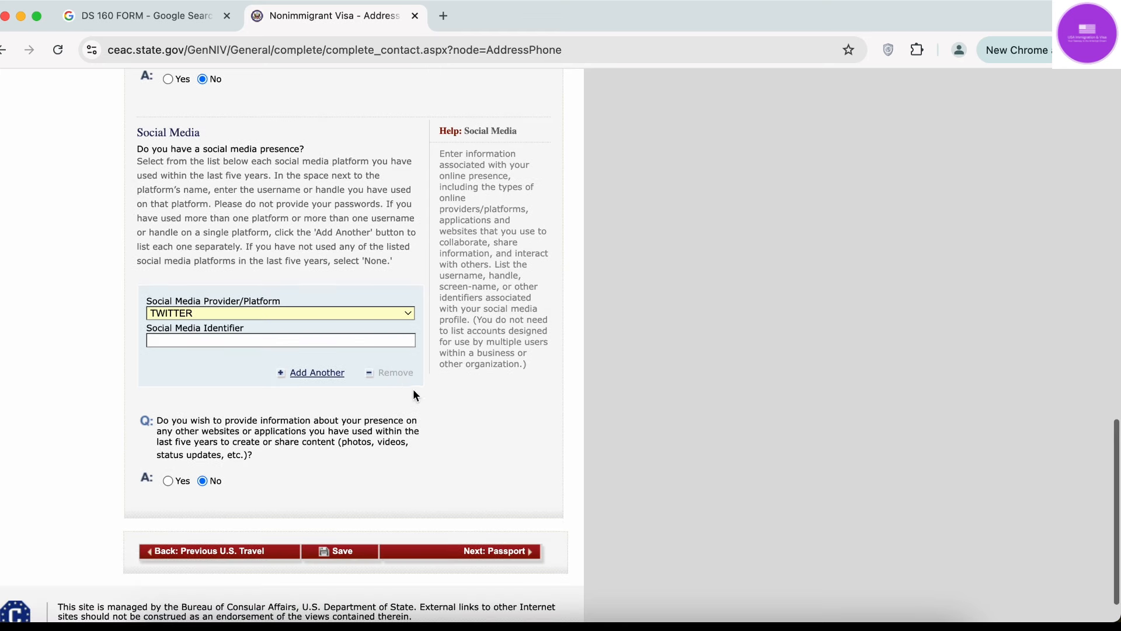
Change the remaining social media platform to NONE.
left_click(345, 313)
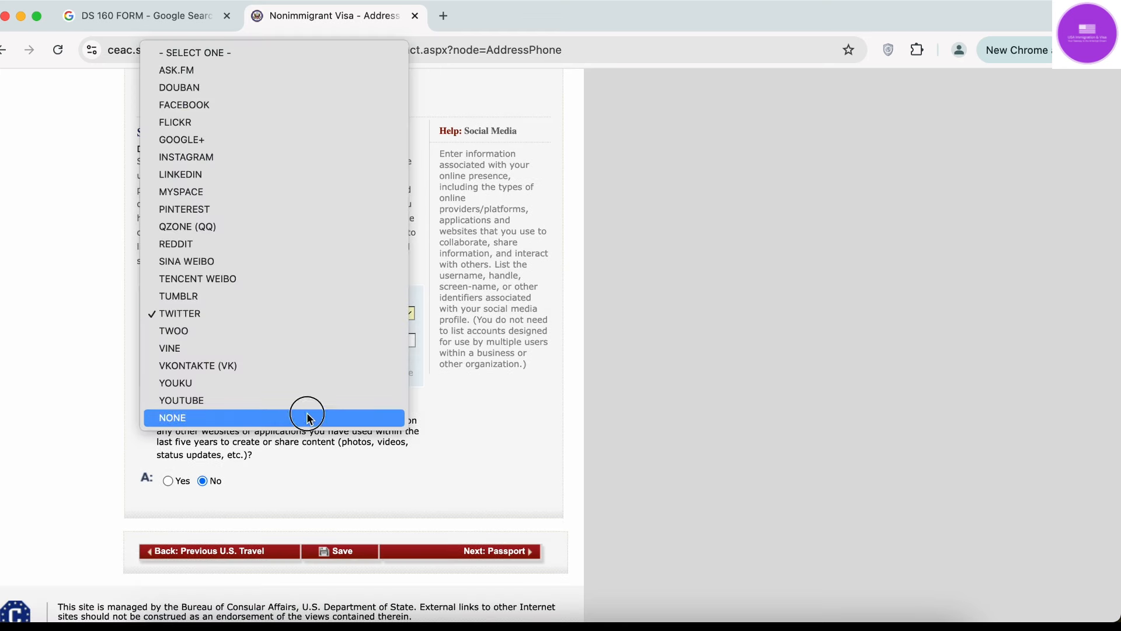
left_click(308, 417)
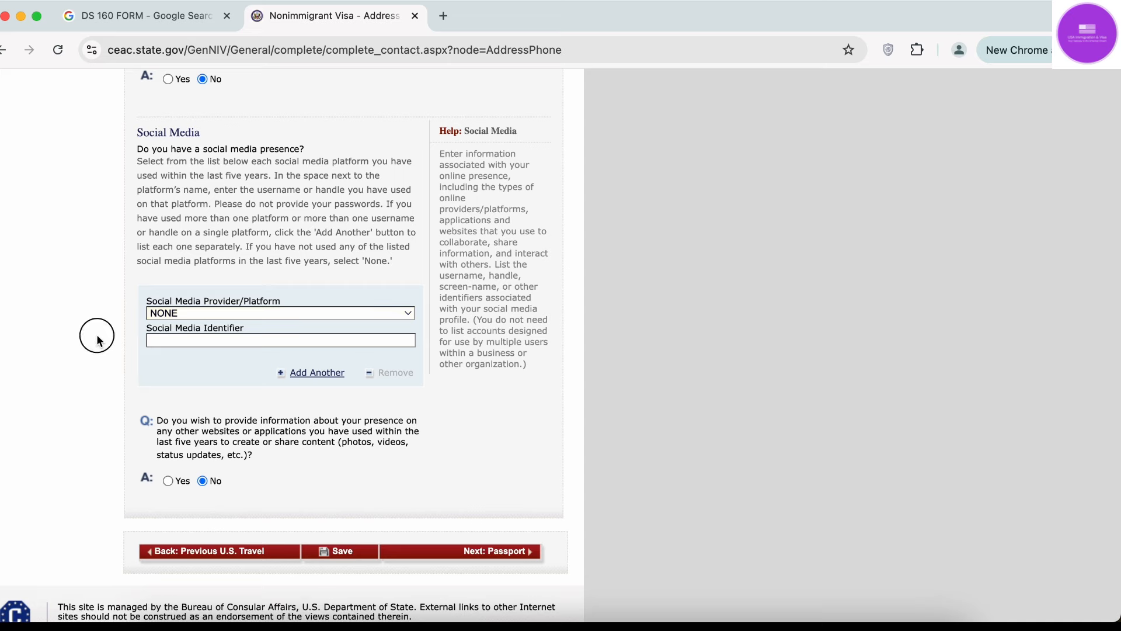
scroll(112, 328, "up", 8)
scroll(225, 388, "down", 5)
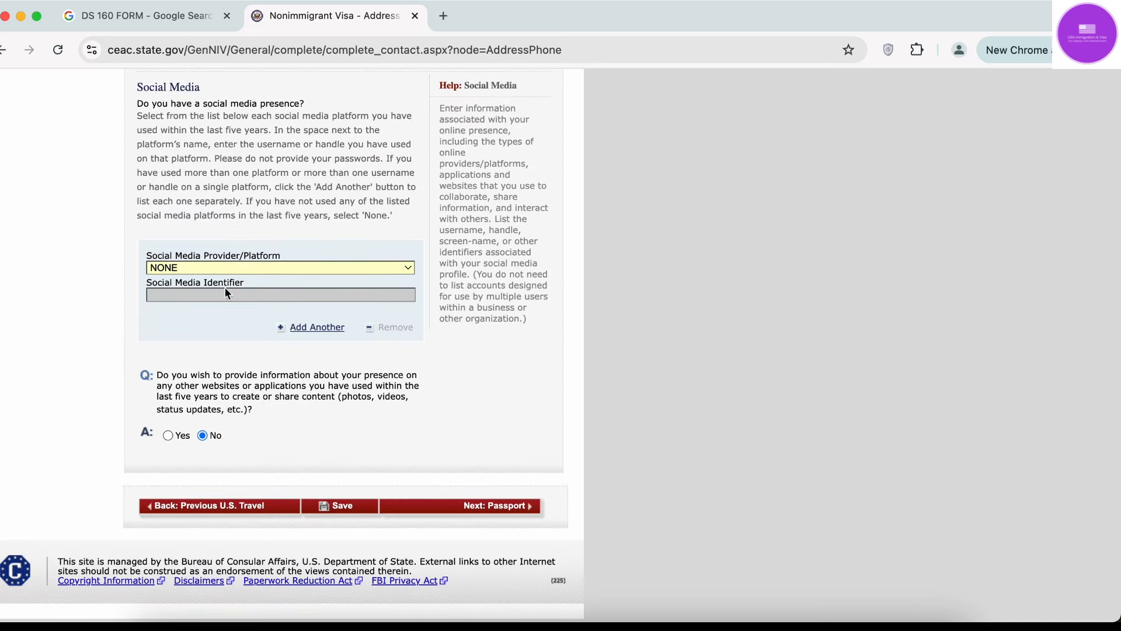
scroll(342, 349, "up", 3)
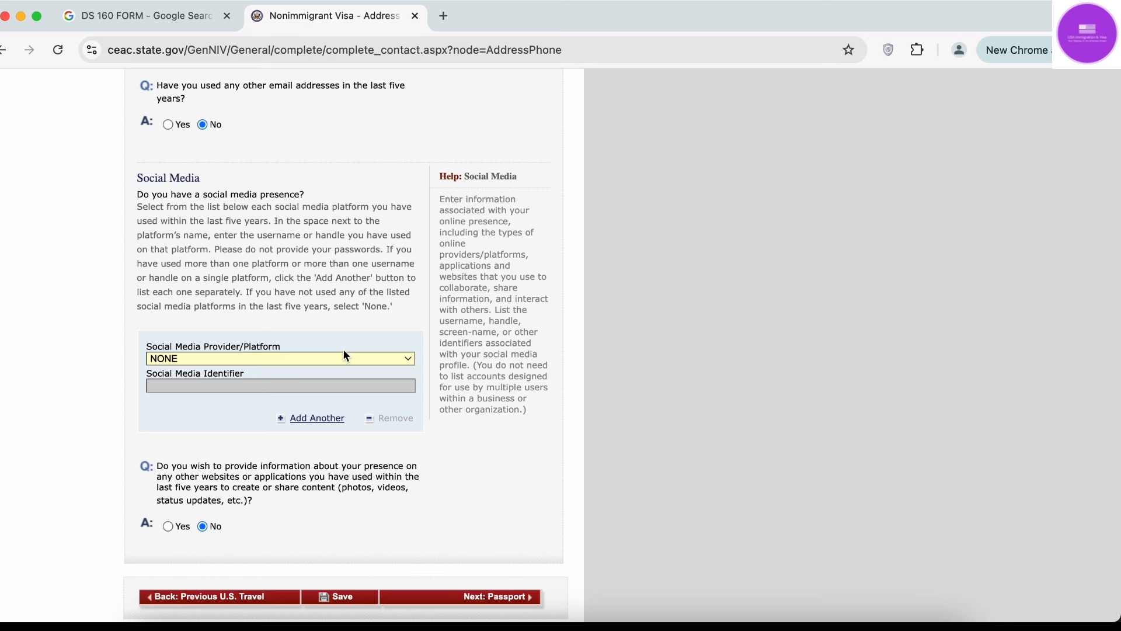
scroll(343, 349, "down", 3)
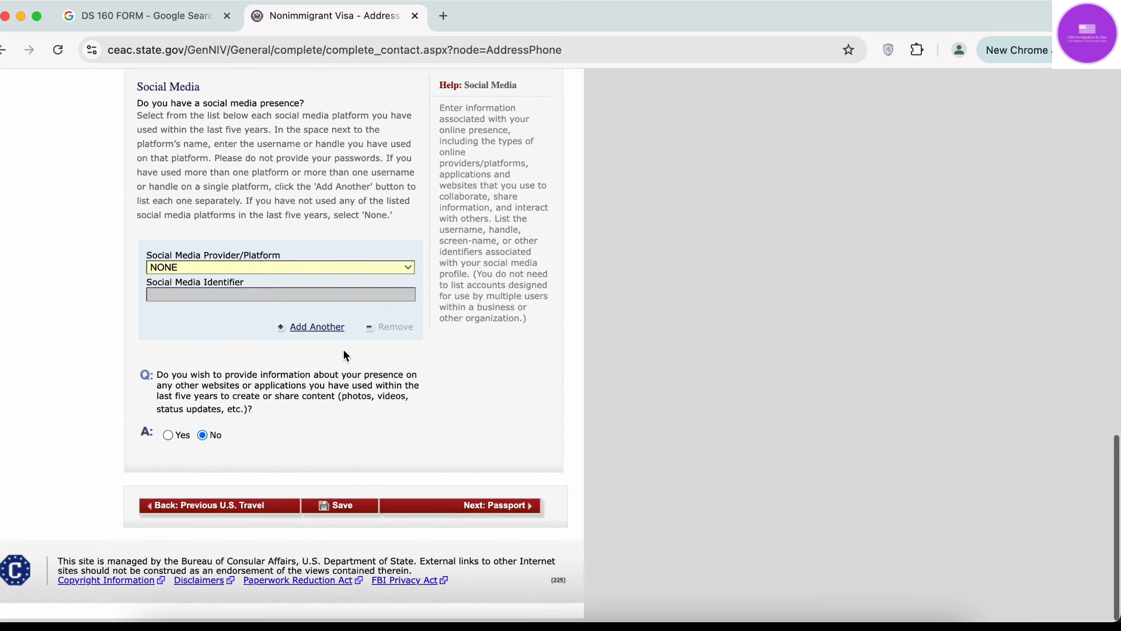
Save the address and phone page, decline the browser's address prompt, and continue to Passport.
left_click(338, 508)
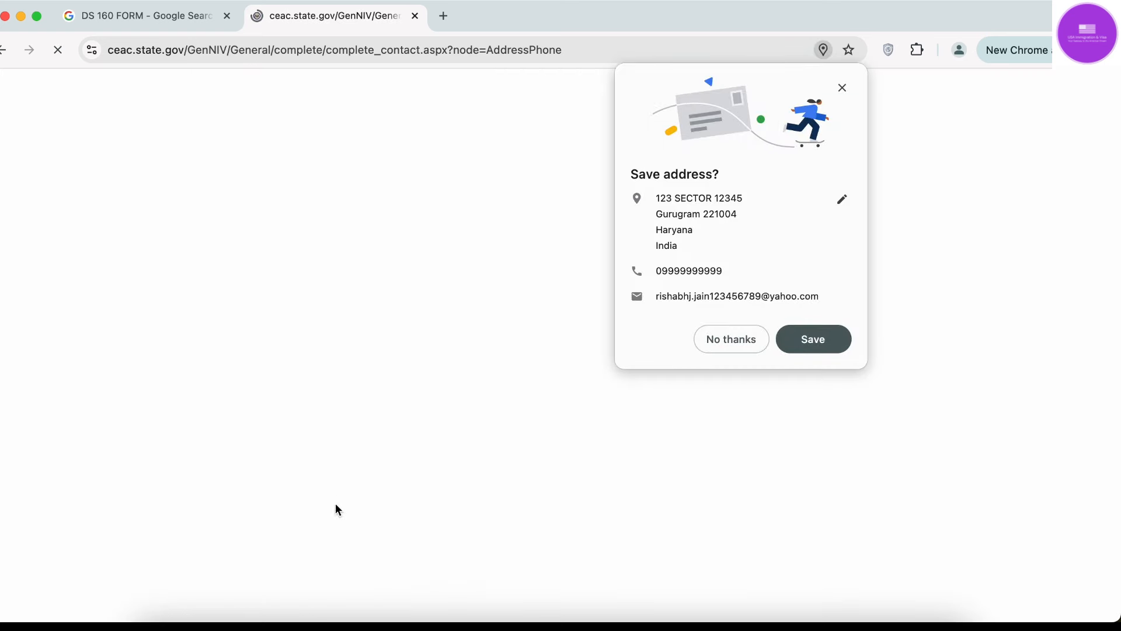
left_click(747, 338)
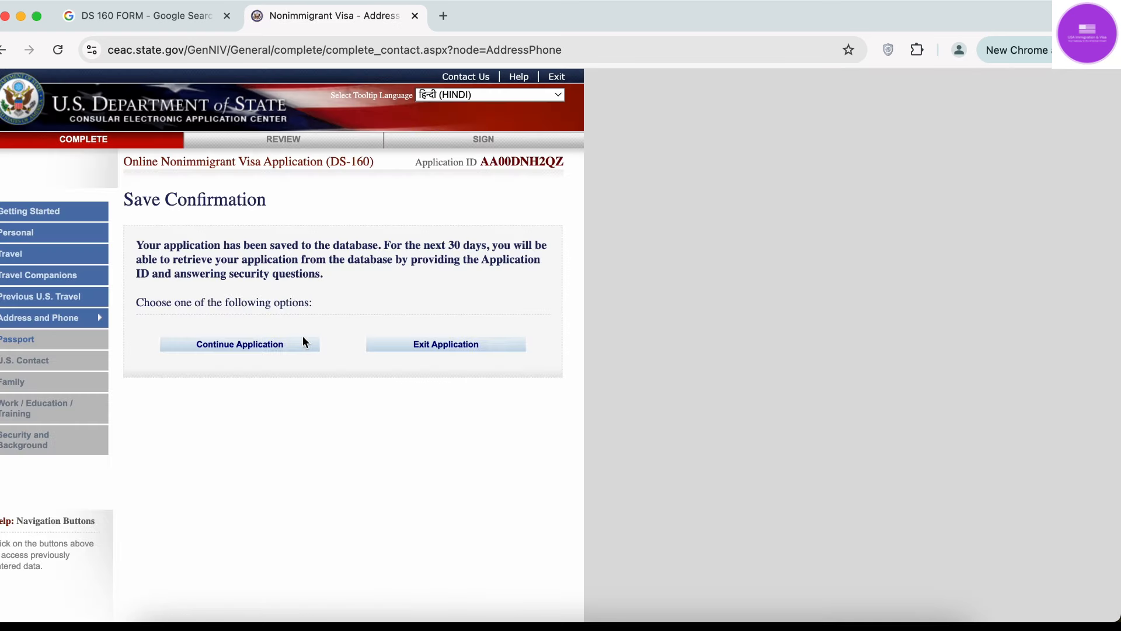
left_click(280, 353)
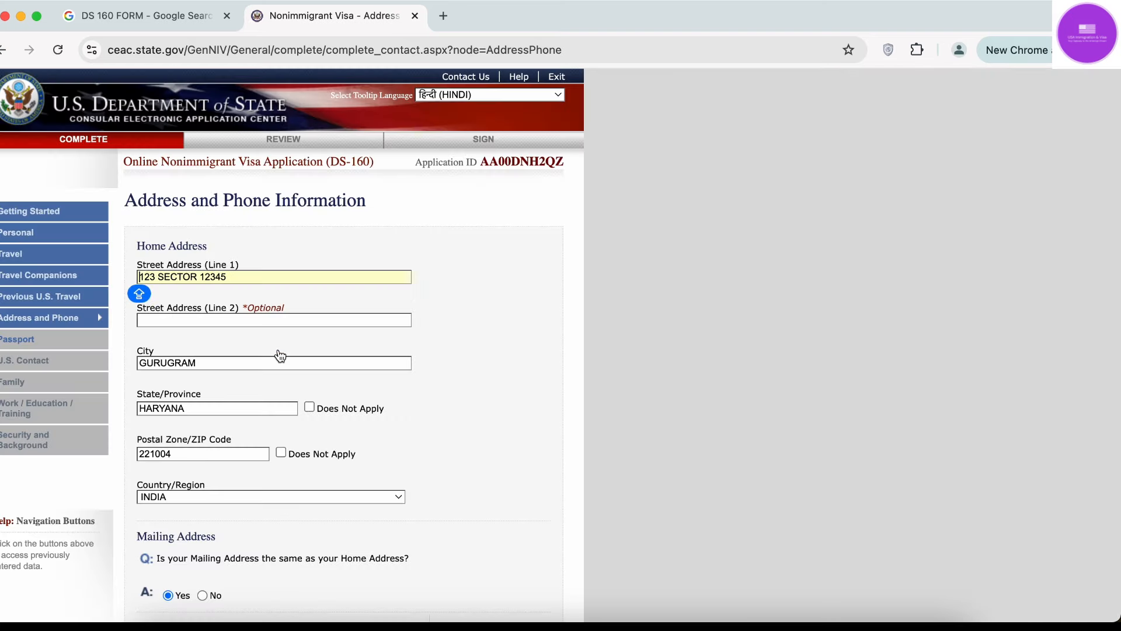
scroll(281, 355, "down", 15)
left_click(519, 508)
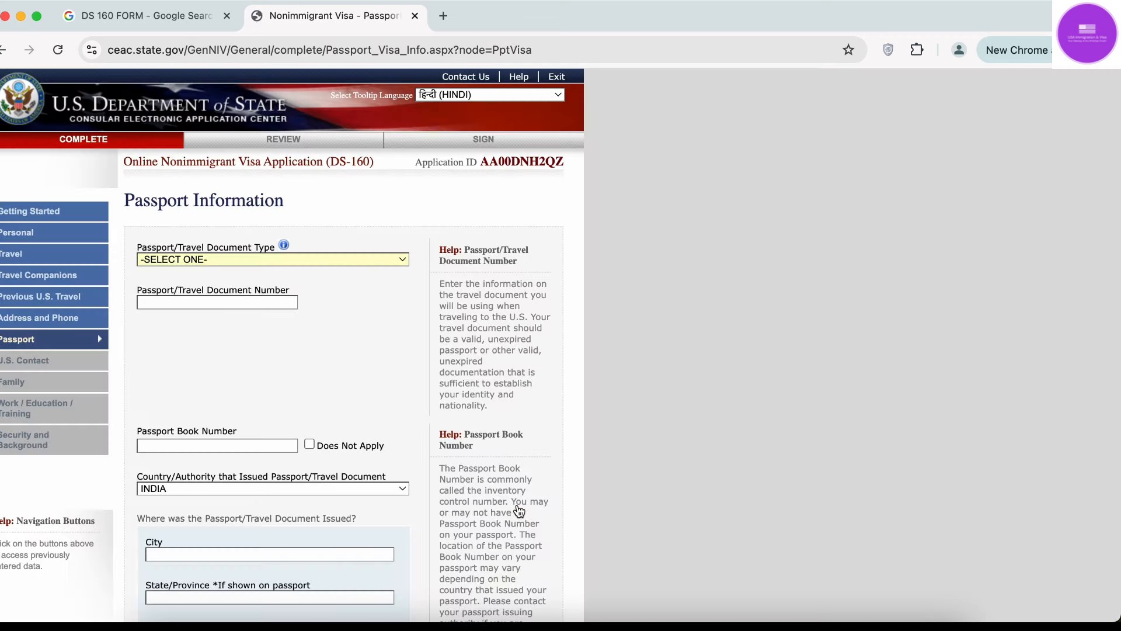
Set the passport document type to REGULAR.
scroll(520, 512, "down", 3)
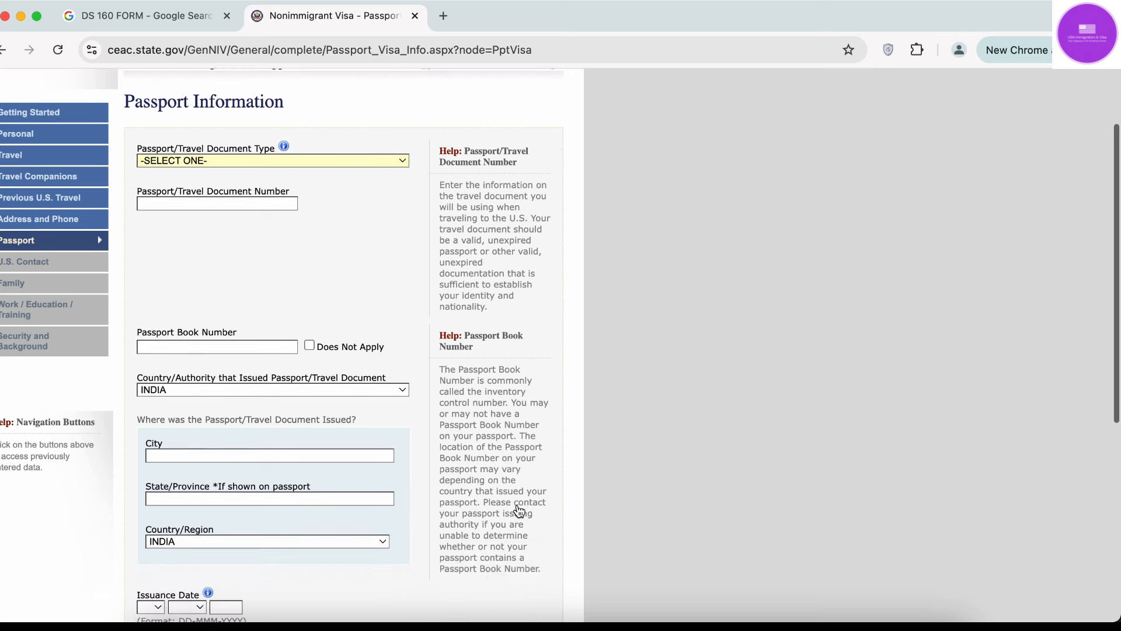
left_click(265, 160)
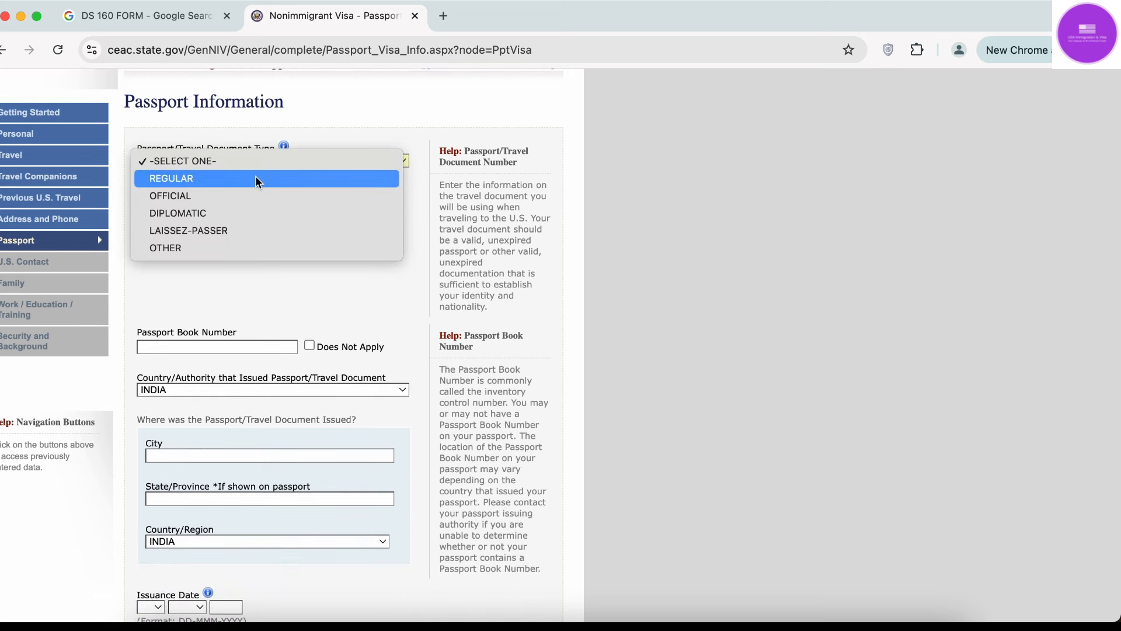
left_click(320, 298)
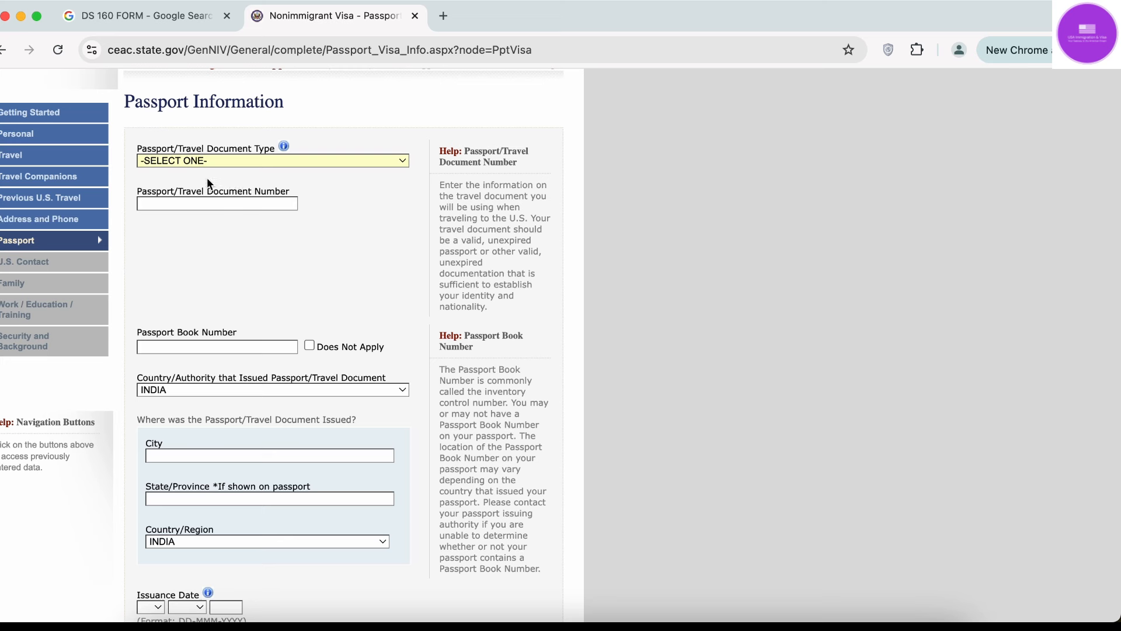
left_click(250, 163)
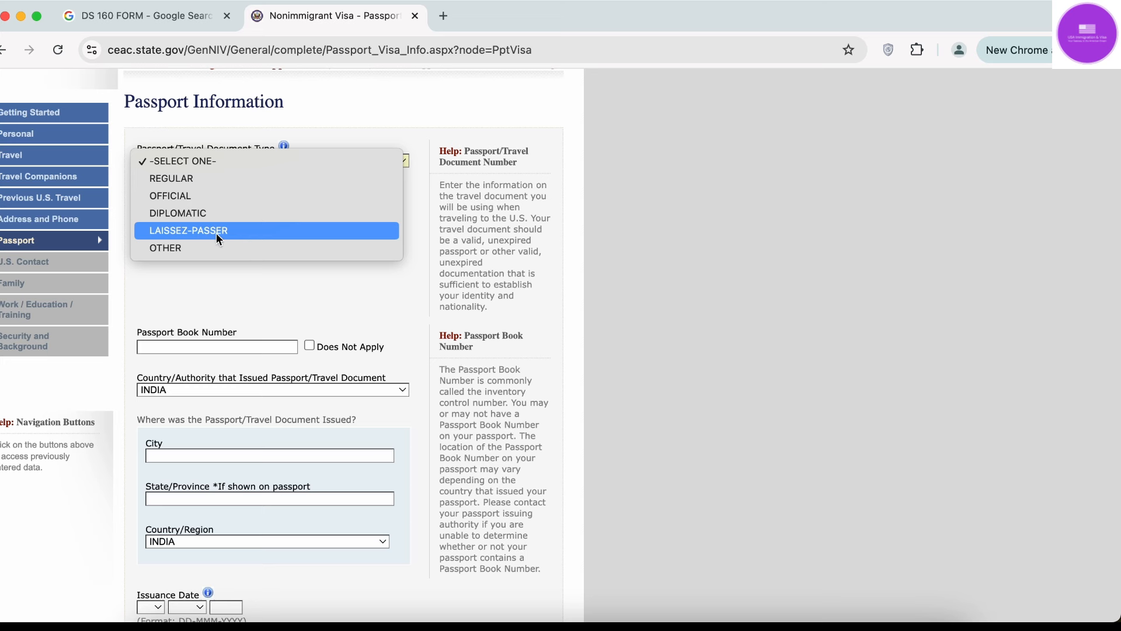
left_click(202, 180)
Enter the passport number and mark the passport book number as Does Not Apply.
left_click(217, 302)
type("Y123")
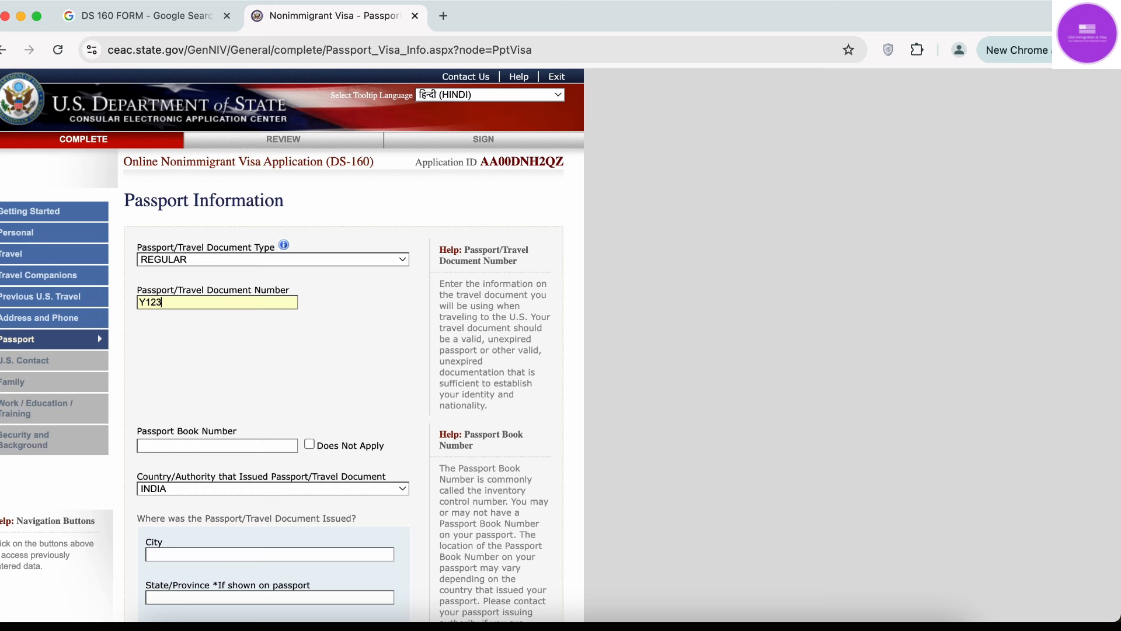
type("45")
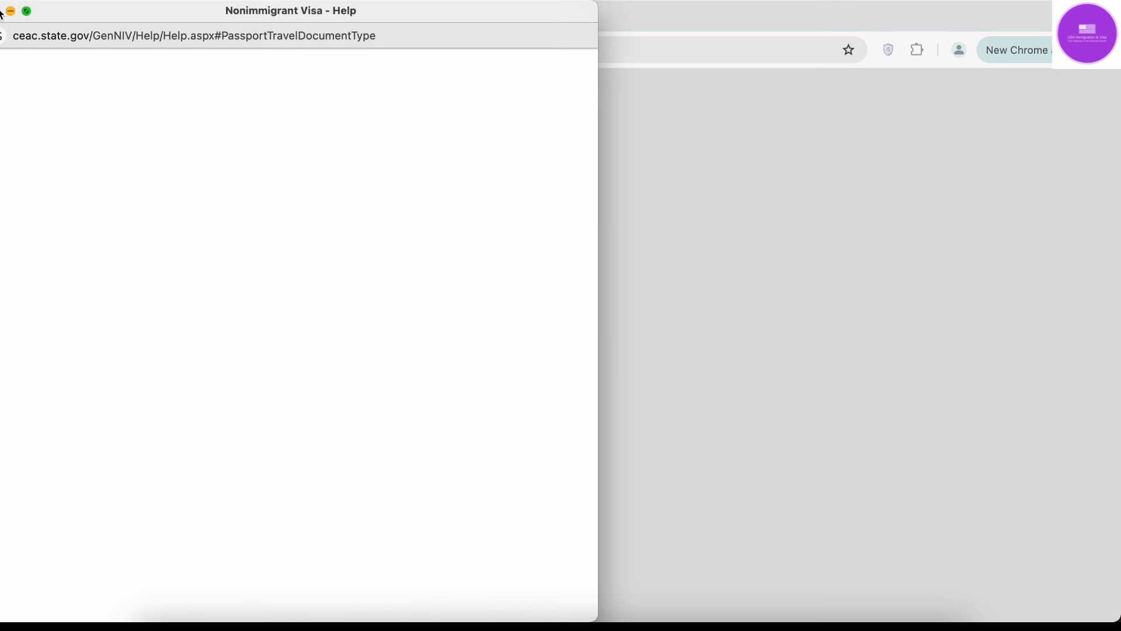
left_click(11, 11)
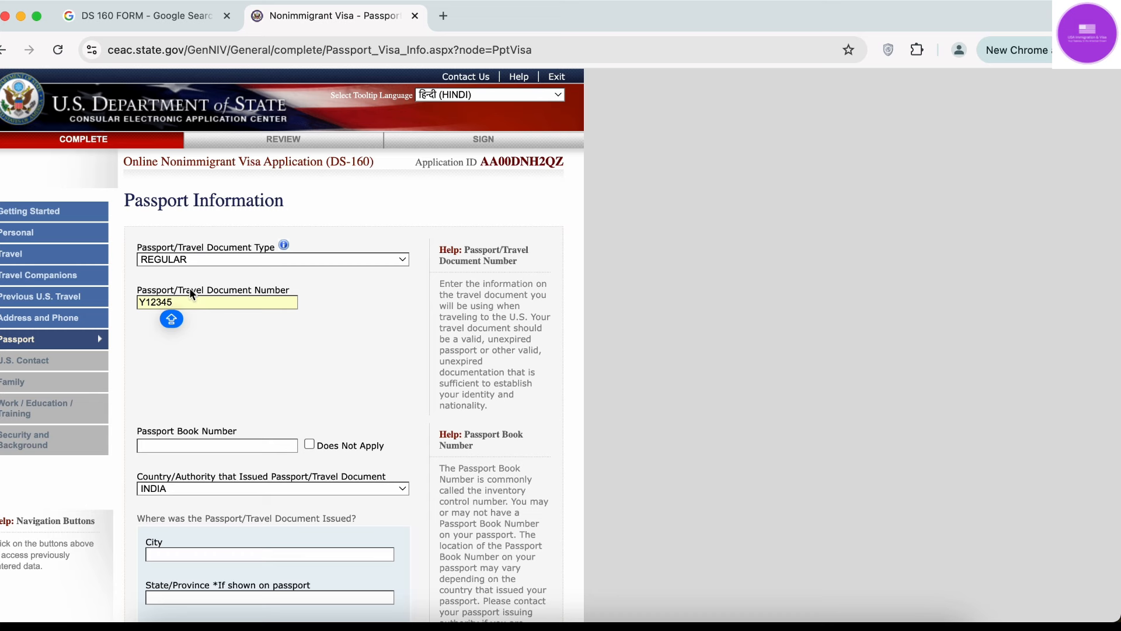
type("6")
left_click(212, 352)
scroll(212, 357, "down", 2)
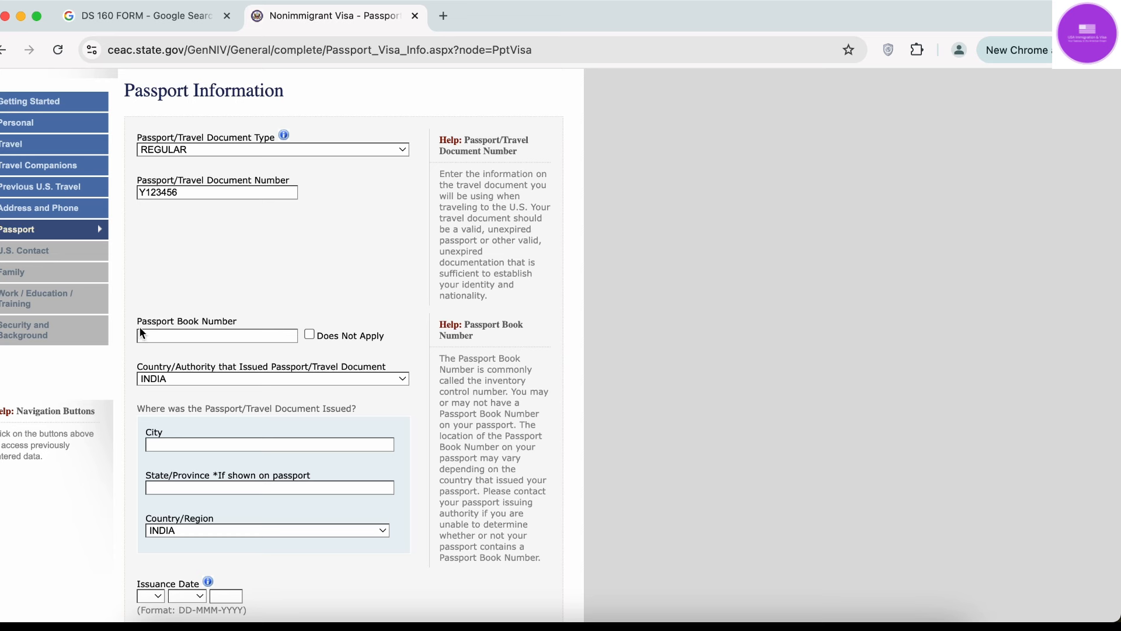
left_click(198, 338)
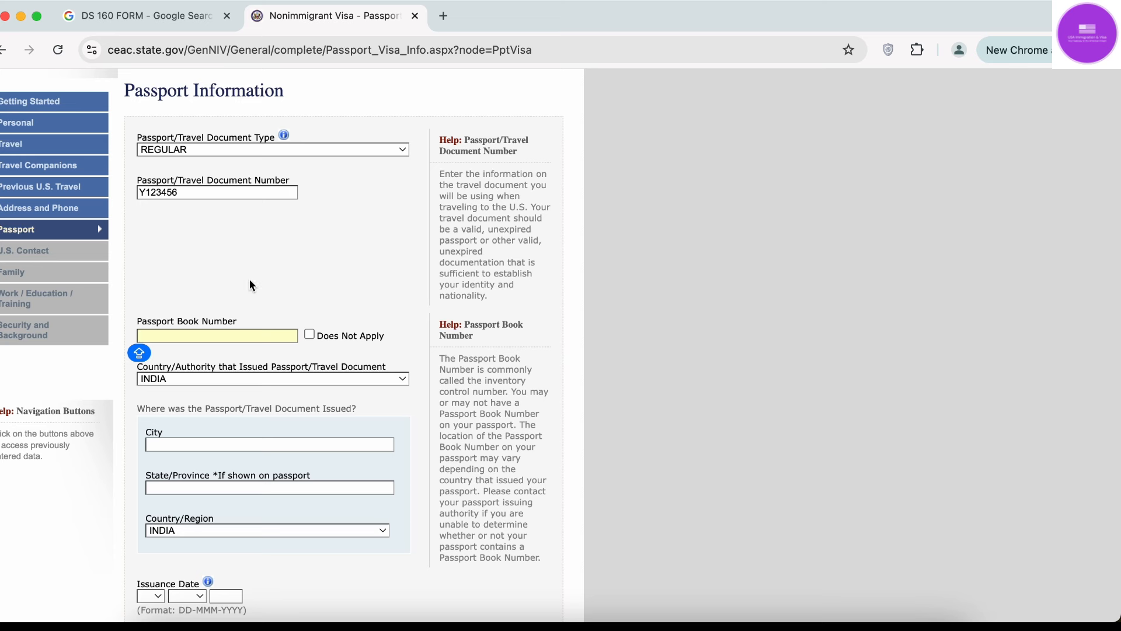
left_click(308, 334)
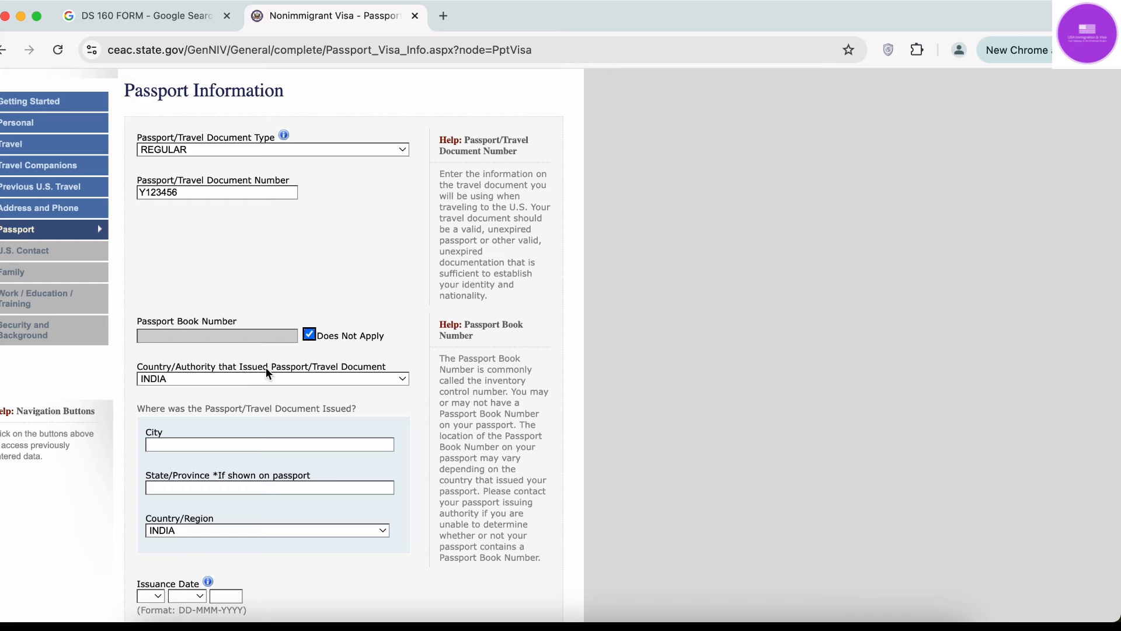
scroll(266, 368, "down", 5)
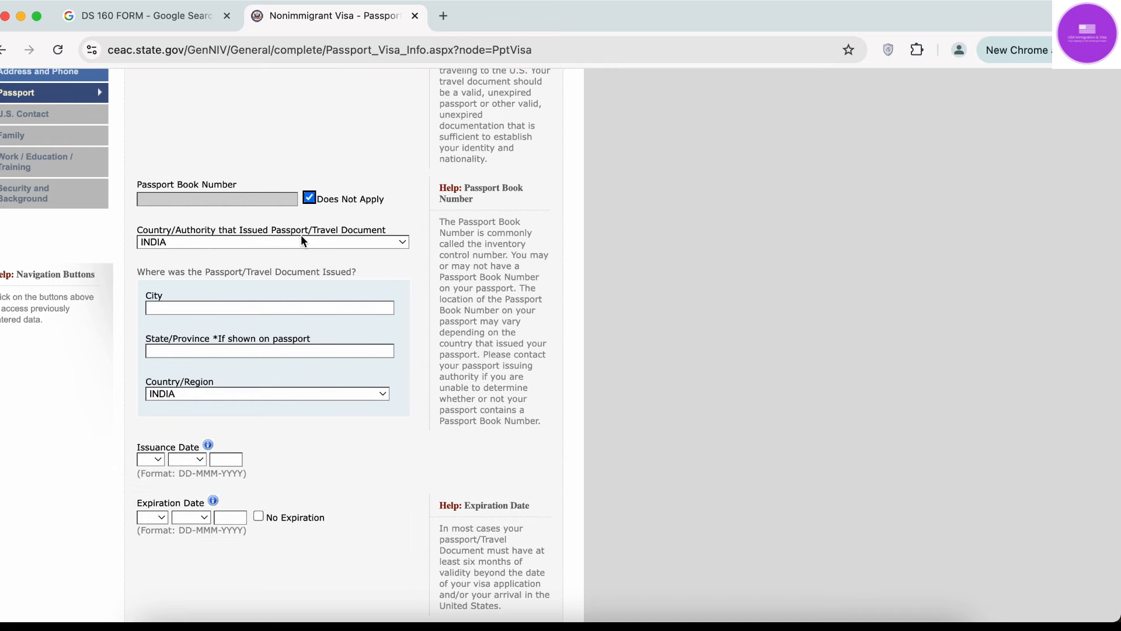
Keep INDIA as issuing country and enter DELHI as issue city and state.
left_click(316, 246)
left_click(317, 245)
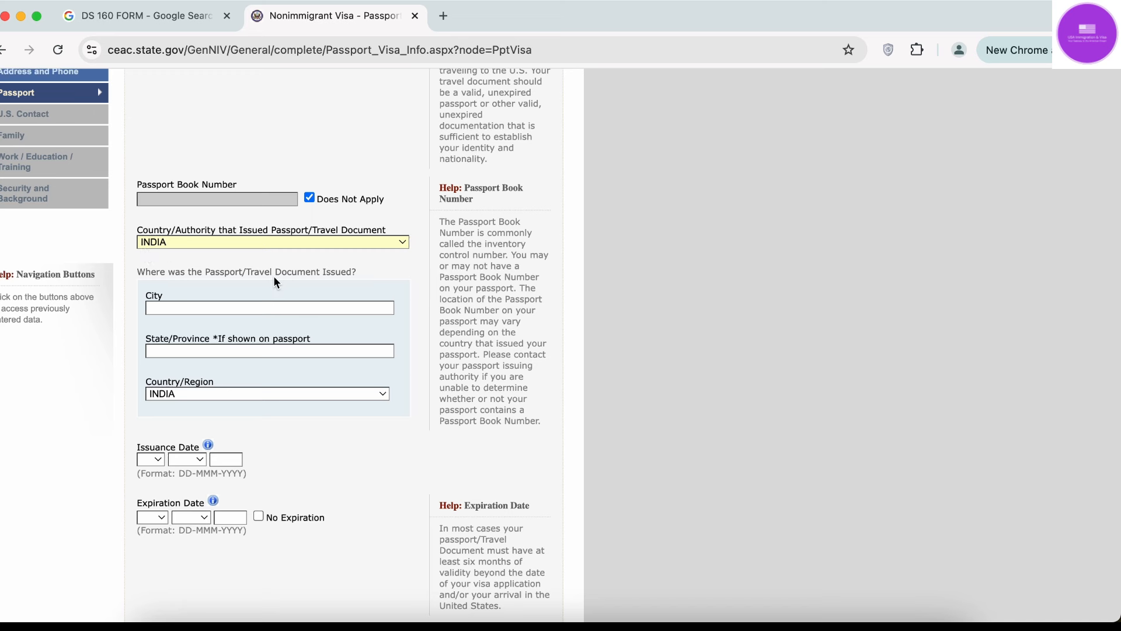
left_click(314, 306)
type("DELHI")
left_click(332, 352)
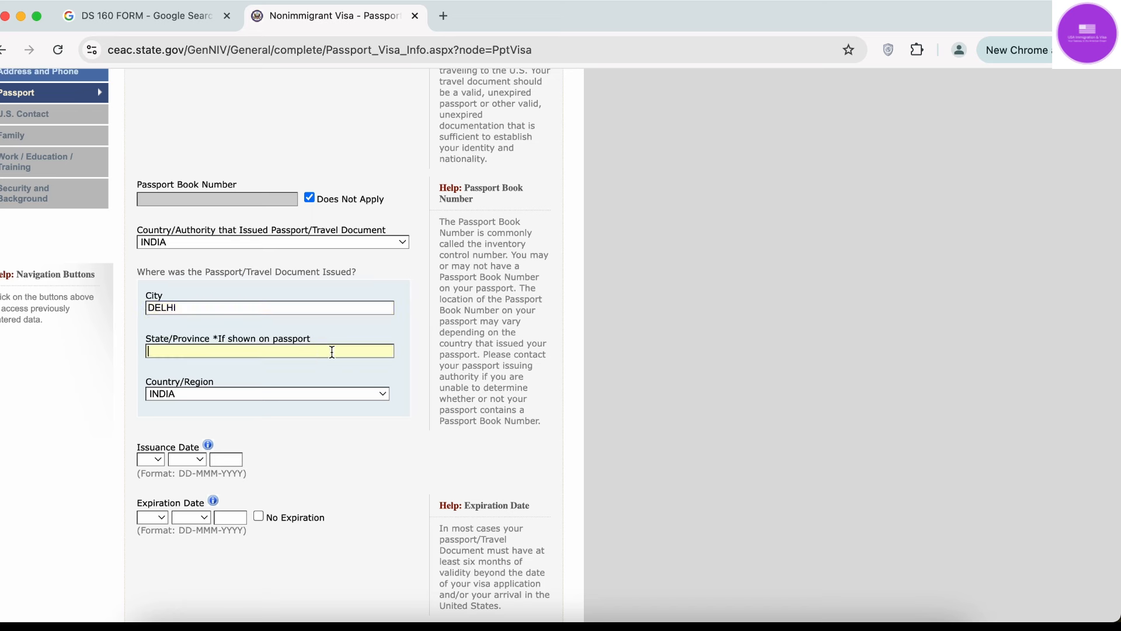
type("DELHI")
scroll(231, 442, "down", 3)
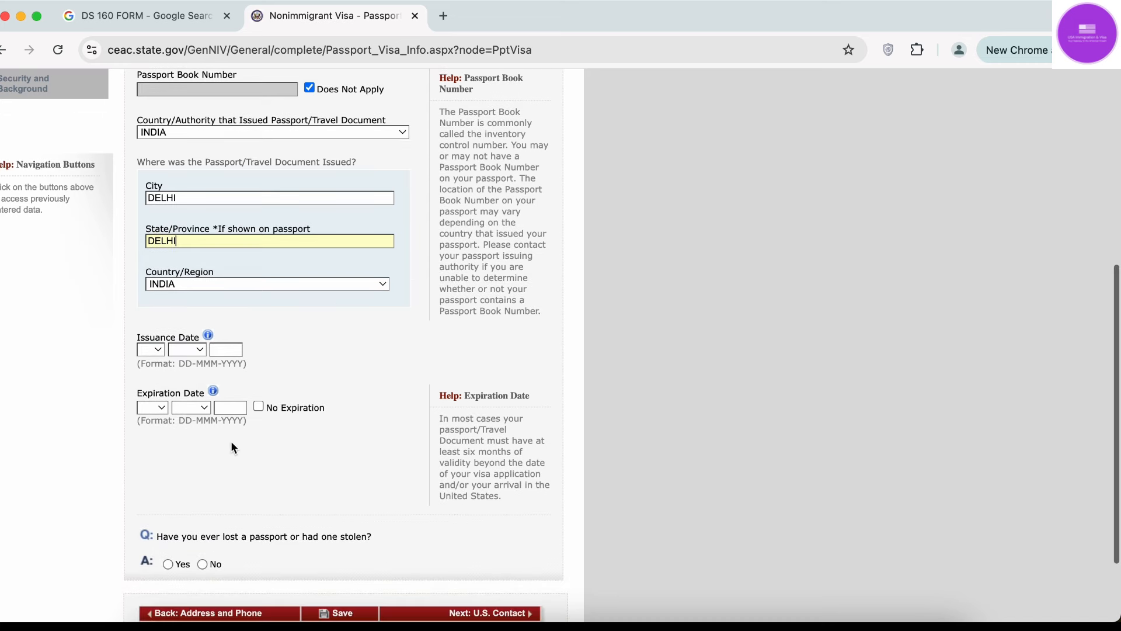
Set the passport issuance date to 01 JAN 2018.
key("Caps_Lock")
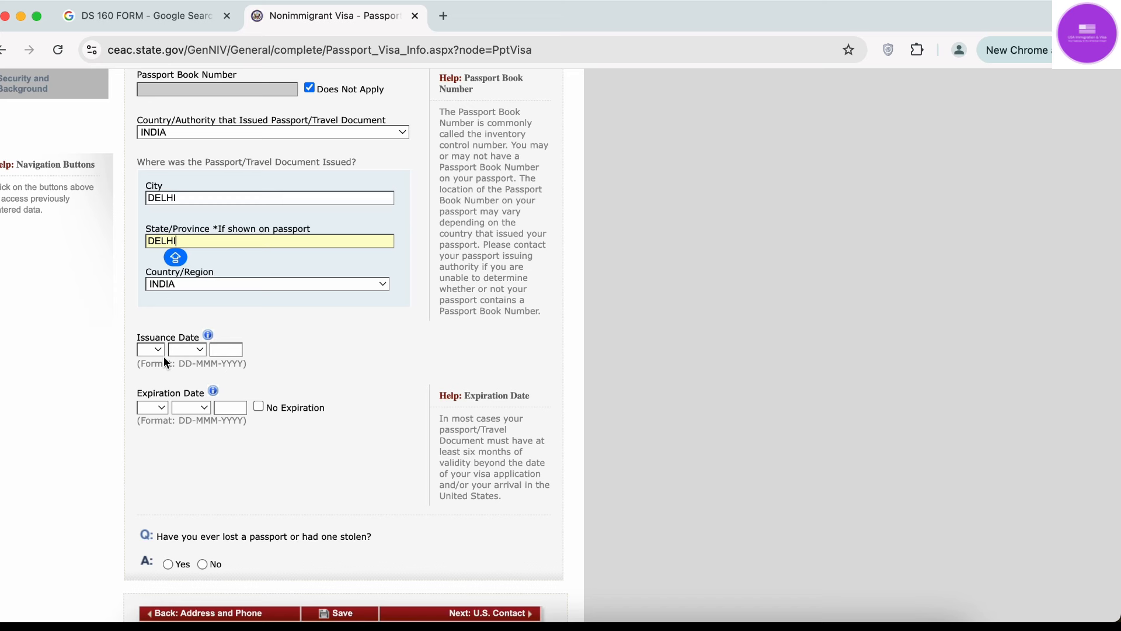
left_click(158, 351)
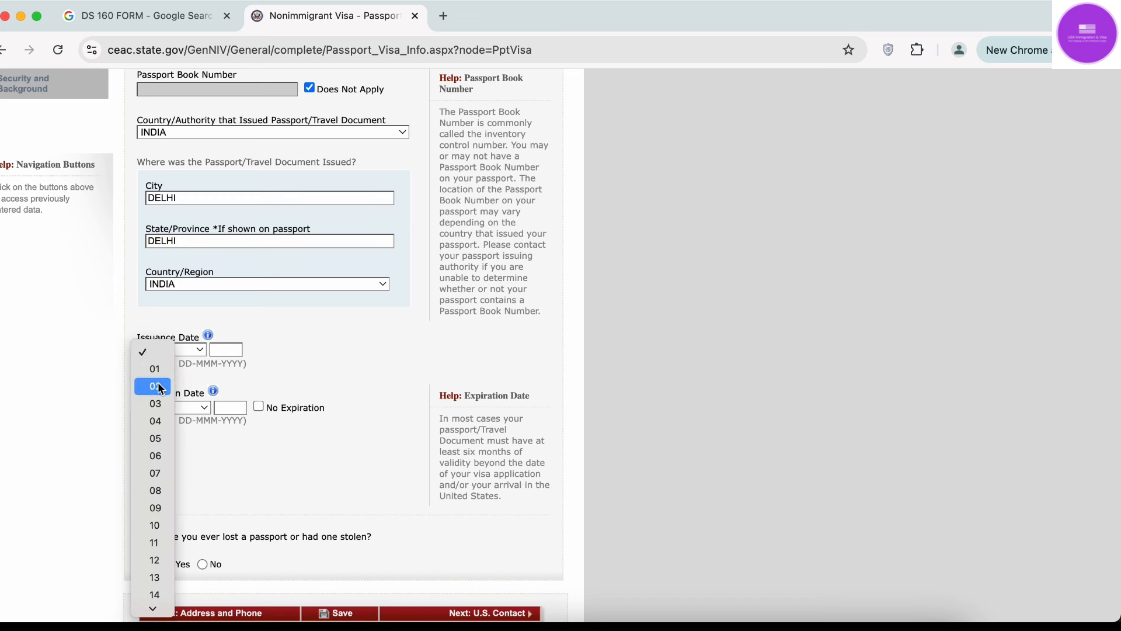
left_click(159, 373)
left_click(191, 349)
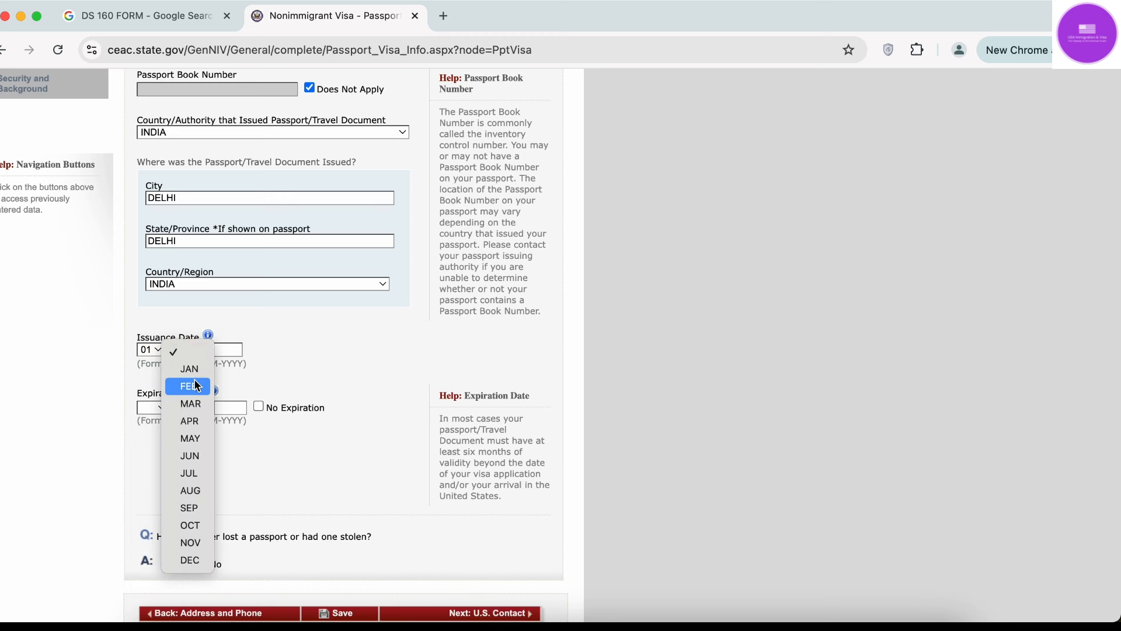
left_click(194, 375)
left_click(226, 350)
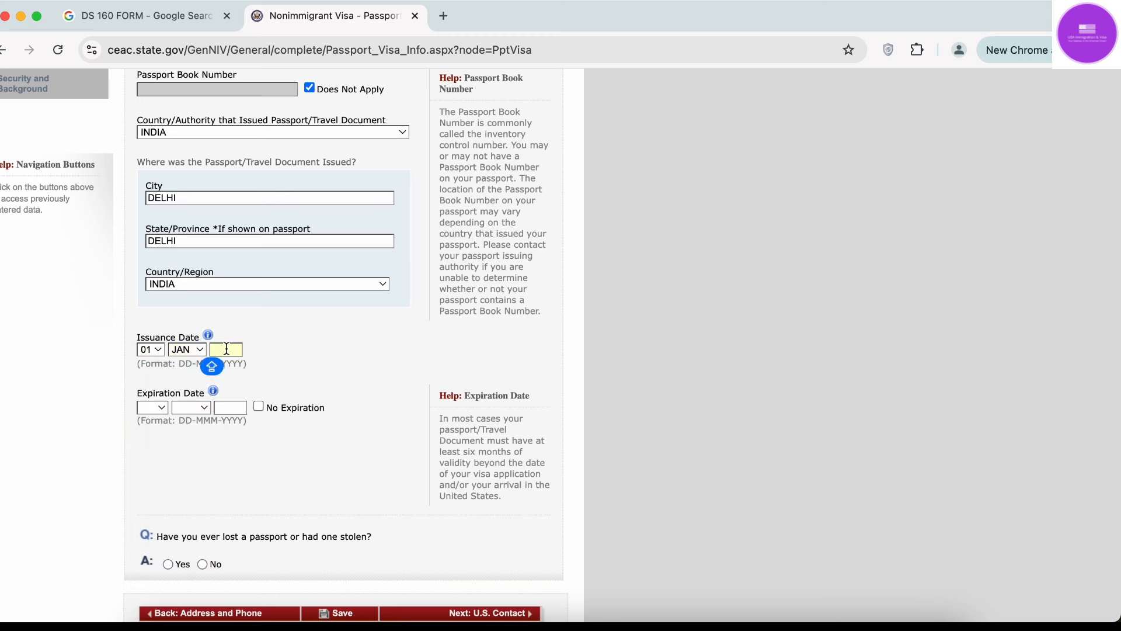
type("2018")
Set the expiration date to 31 DEC 2027 and answer Yes to lost-or-stolen passport.
left_click(162, 404)
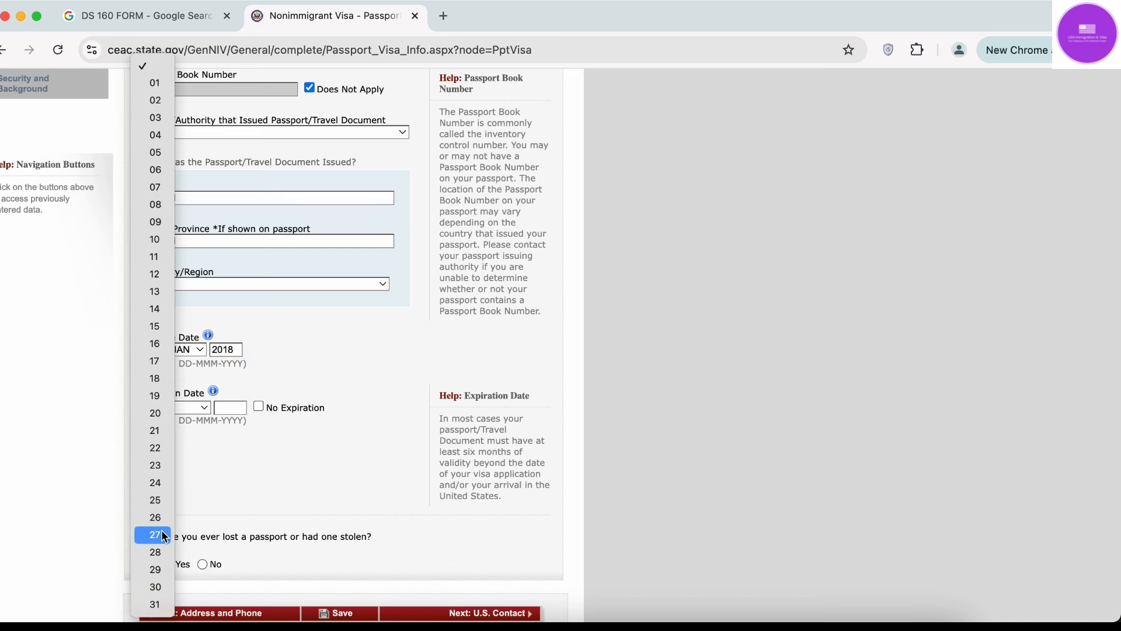
left_click(161, 604)
left_click(188, 407)
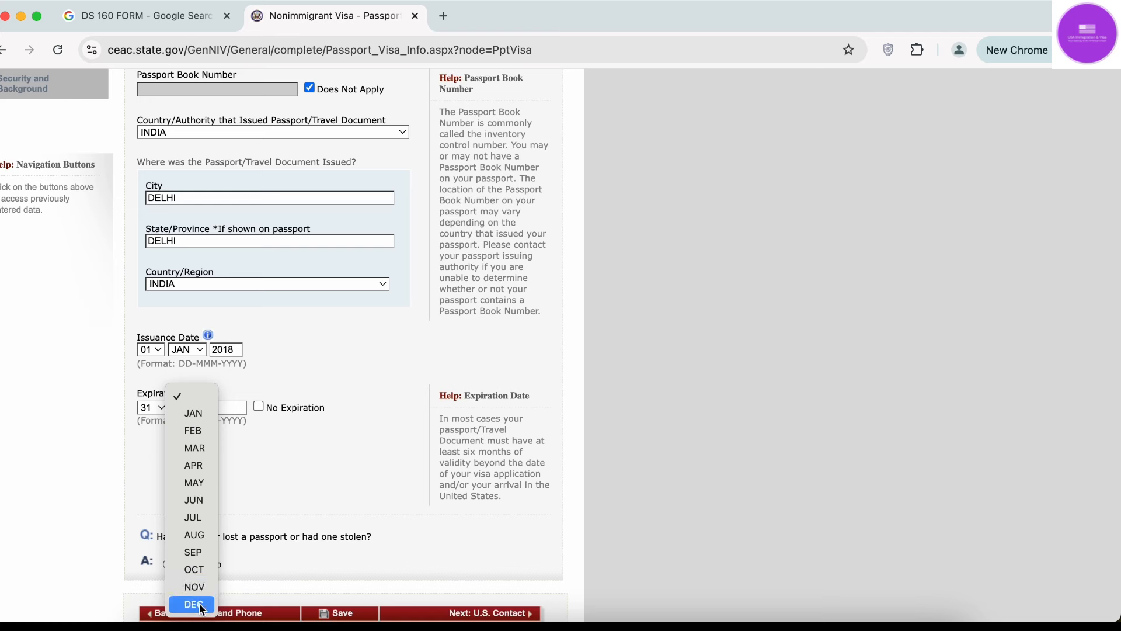
left_click(199, 604)
left_click(236, 411)
type("20")
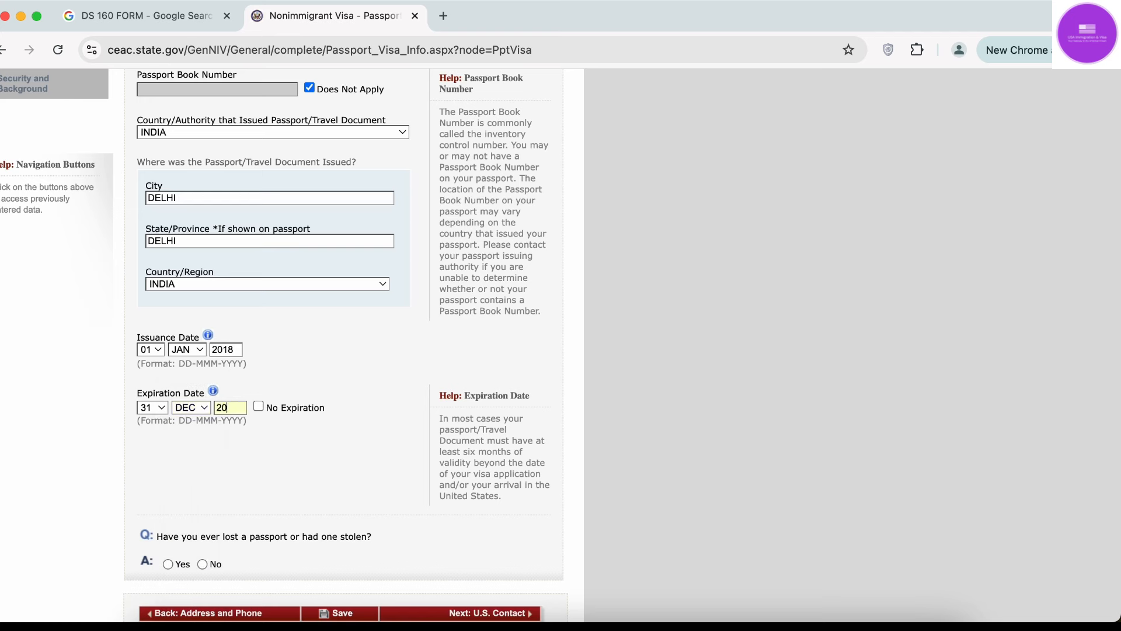
type("27")
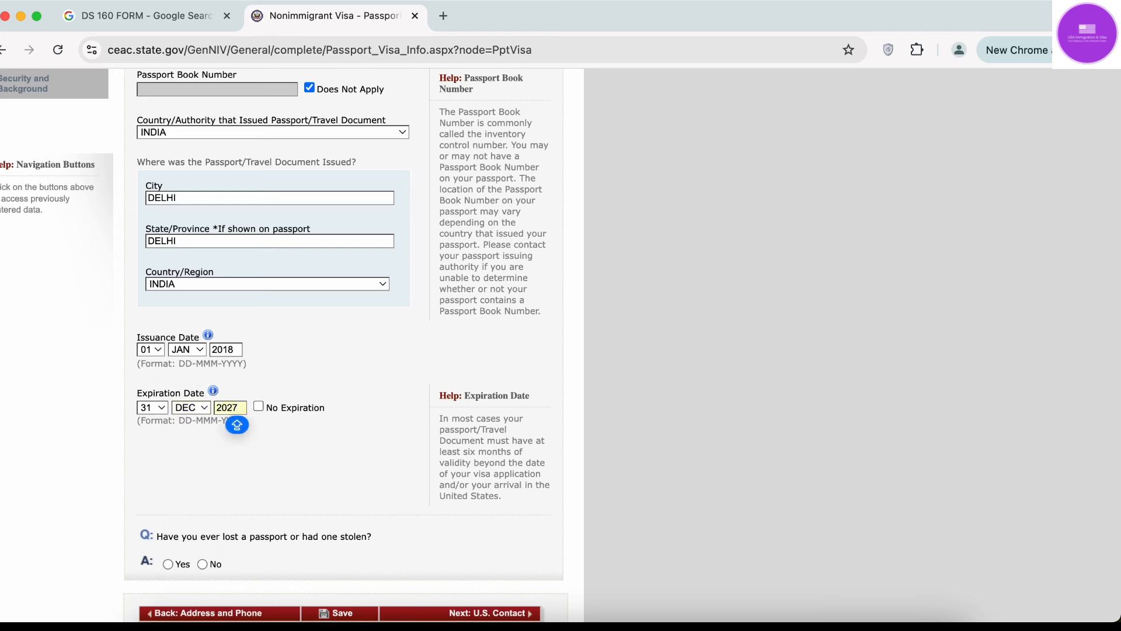
left_click(295, 442)
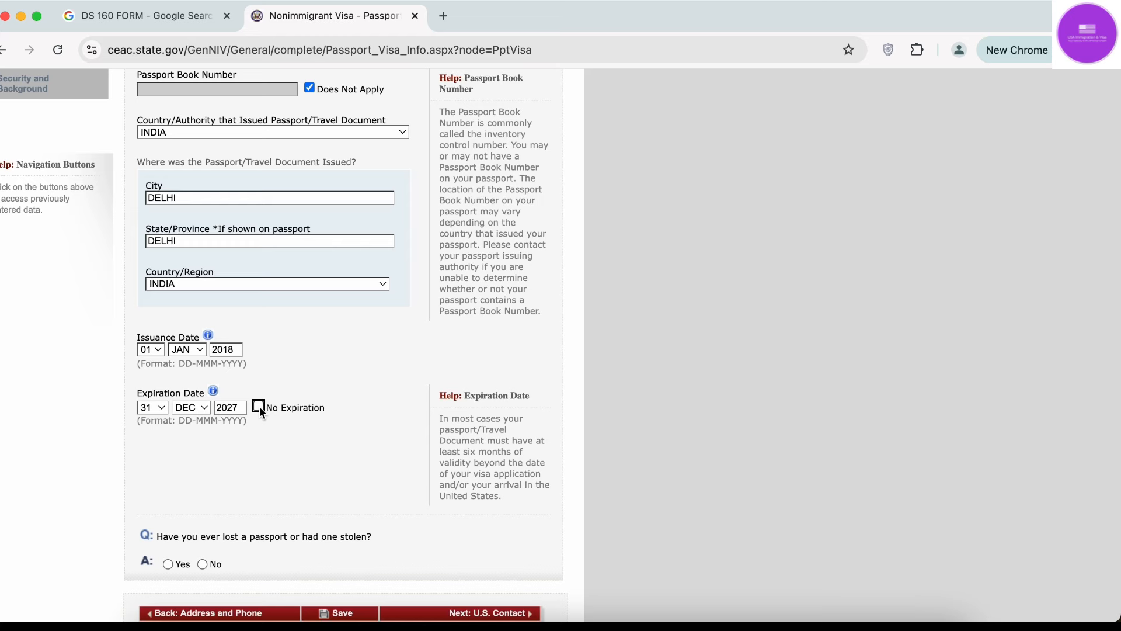
left_click(305, 468)
scroll(305, 468, "up", 6)
Answer No to whether a passport has ever been lost or stolen.
scroll(304, 469, "down", 8)
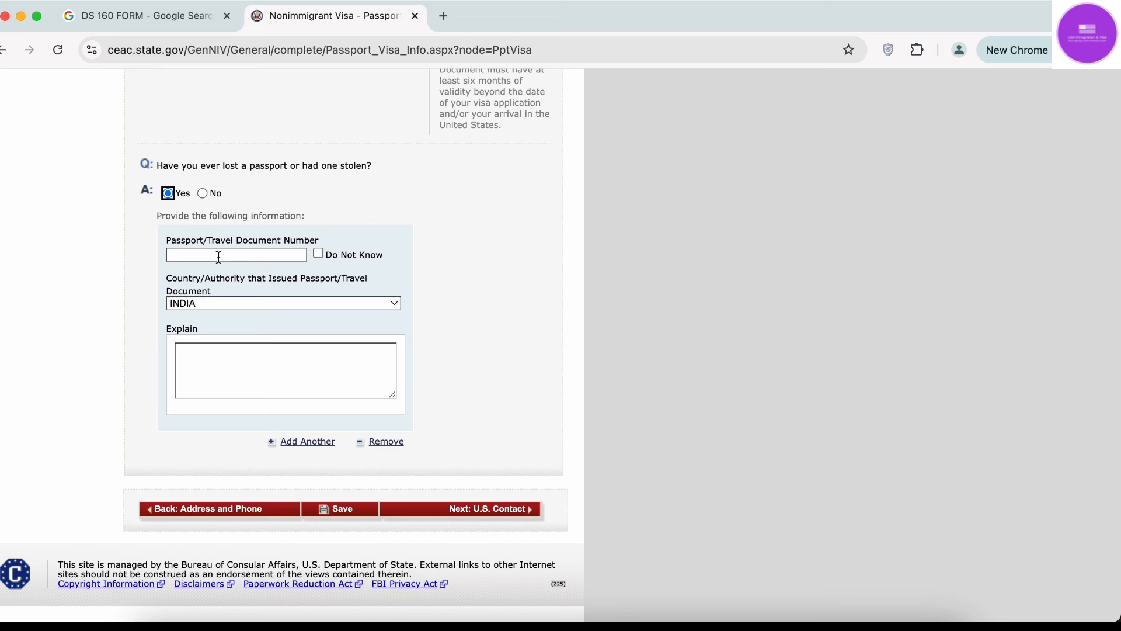
left_click(236, 372)
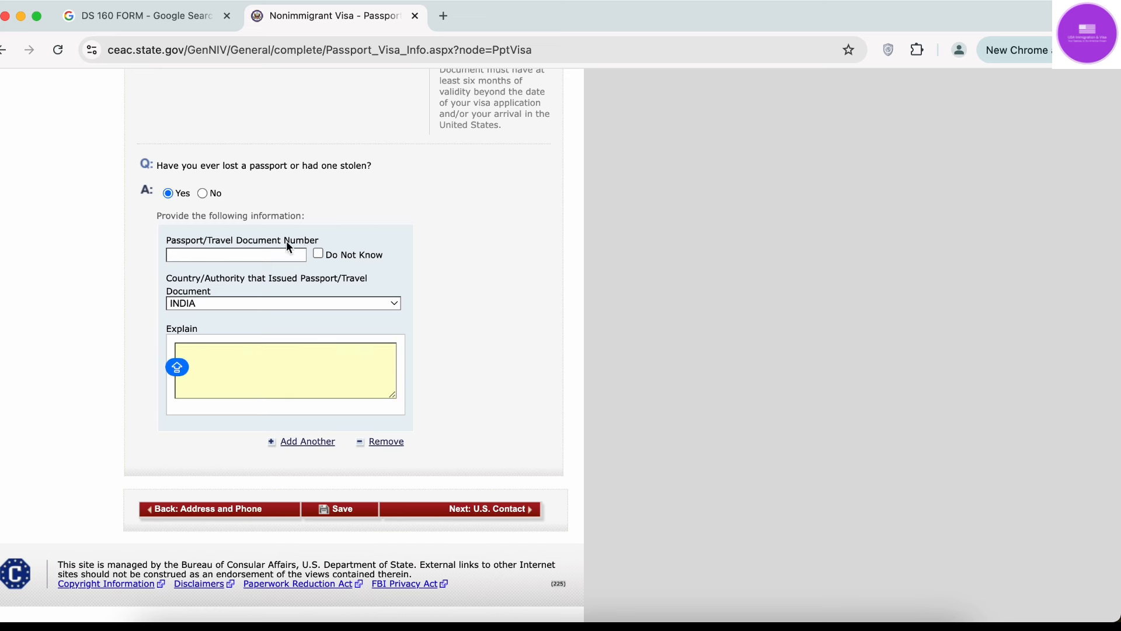
left_click(203, 194)
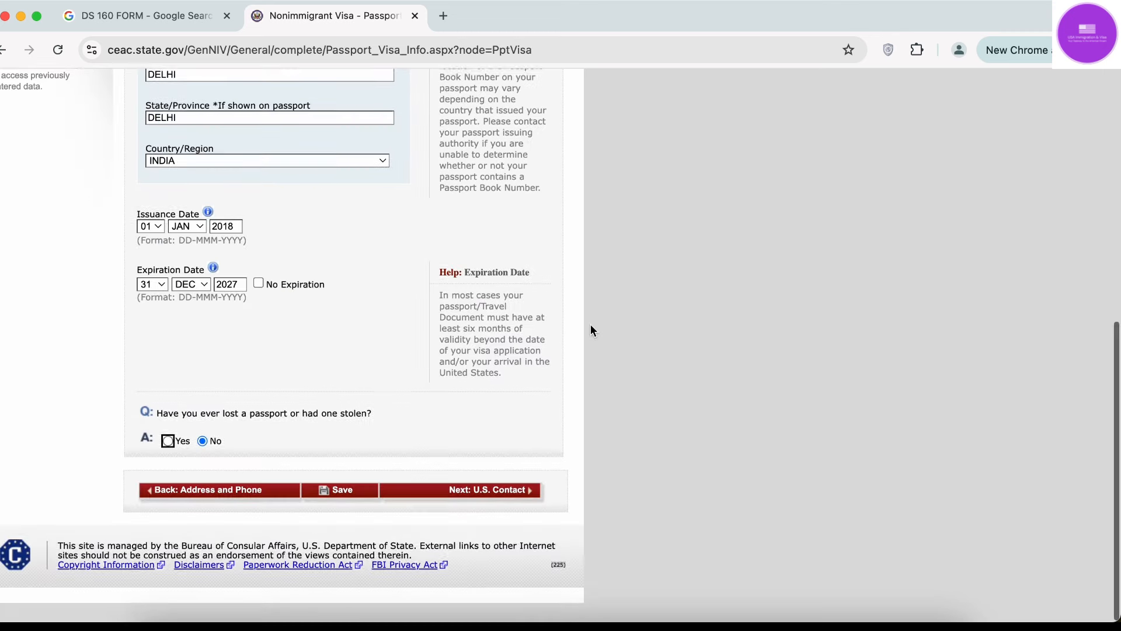
Save the Passport Information page and continue on to the U.S. Point of Contact page.
scroll(591, 330, "up", 1)
left_click(341, 509)
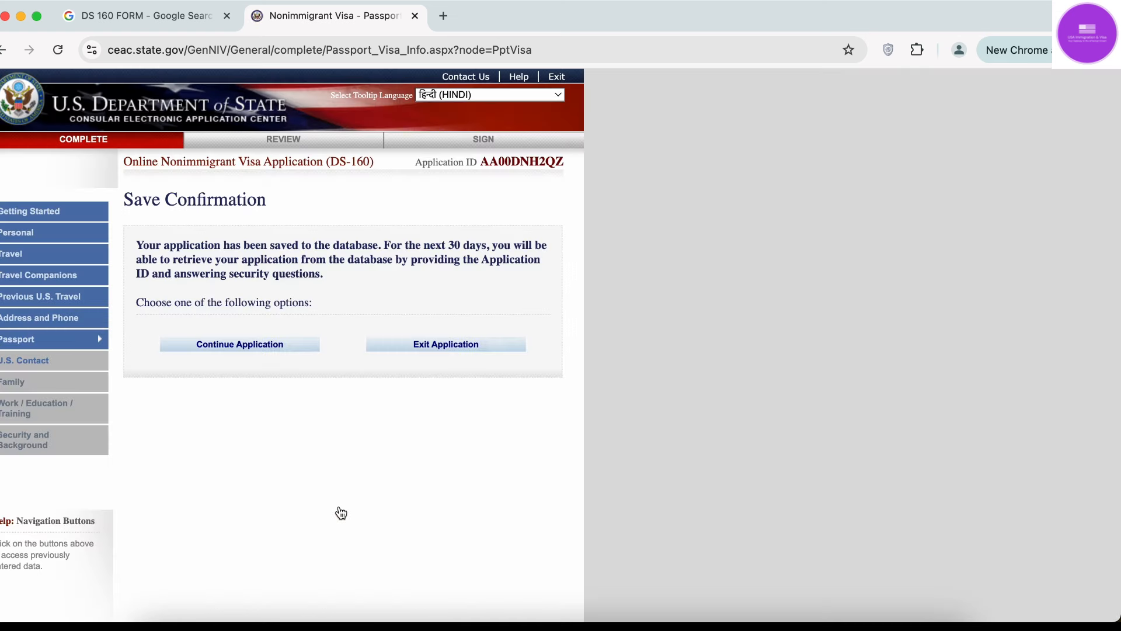
left_click(253, 348)
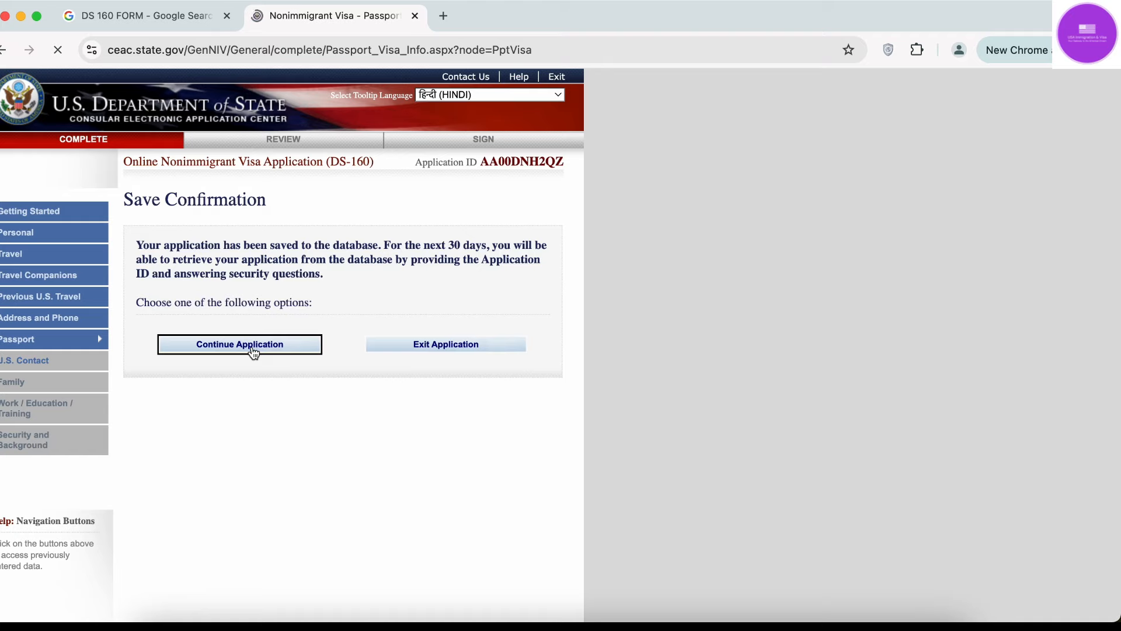
scroll(254, 353, "down", 1)
scroll(254, 353, "down", 7)
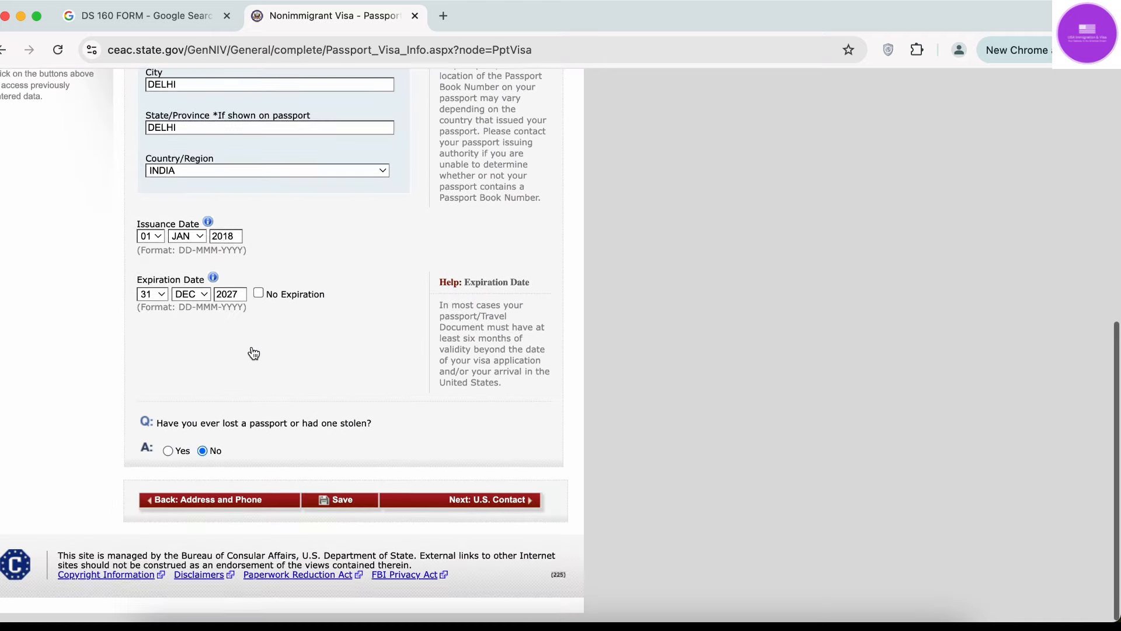
left_click(513, 510)
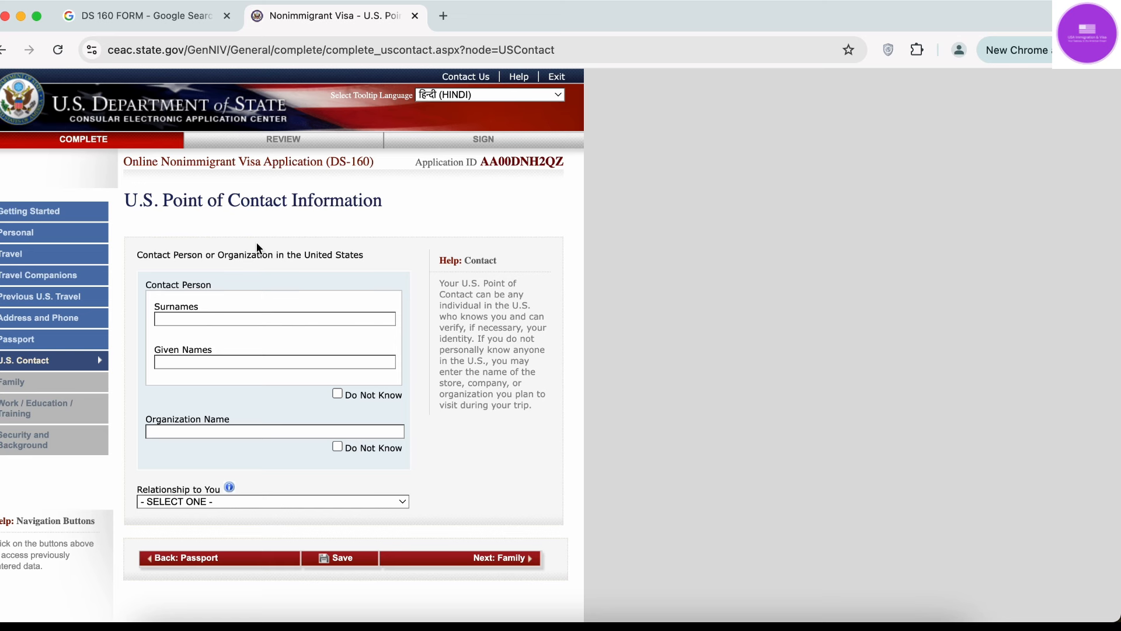
Set the contact's relationship to FRIEND and mark Organization Name as Do Not Know.
left_click(258, 314)
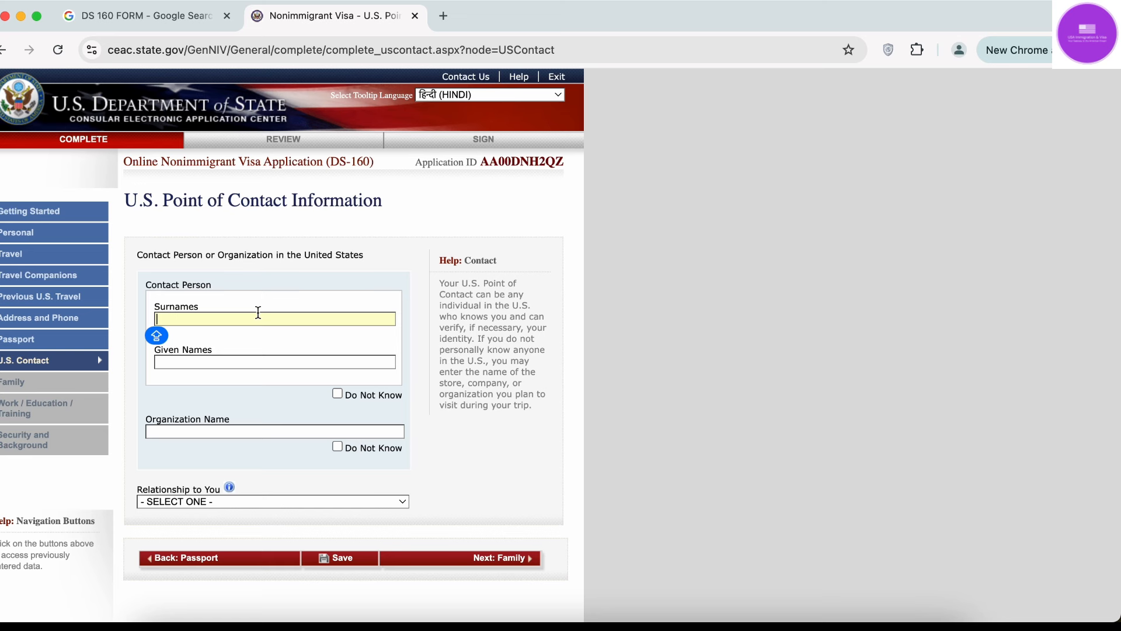
left_click(288, 501)
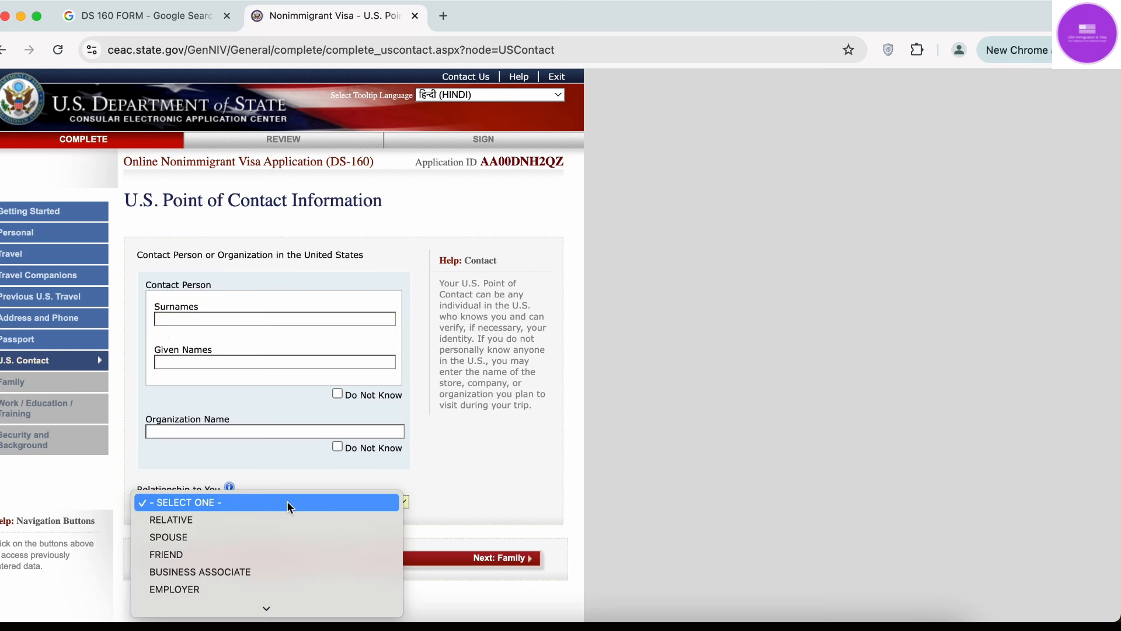
left_click(287, 554)
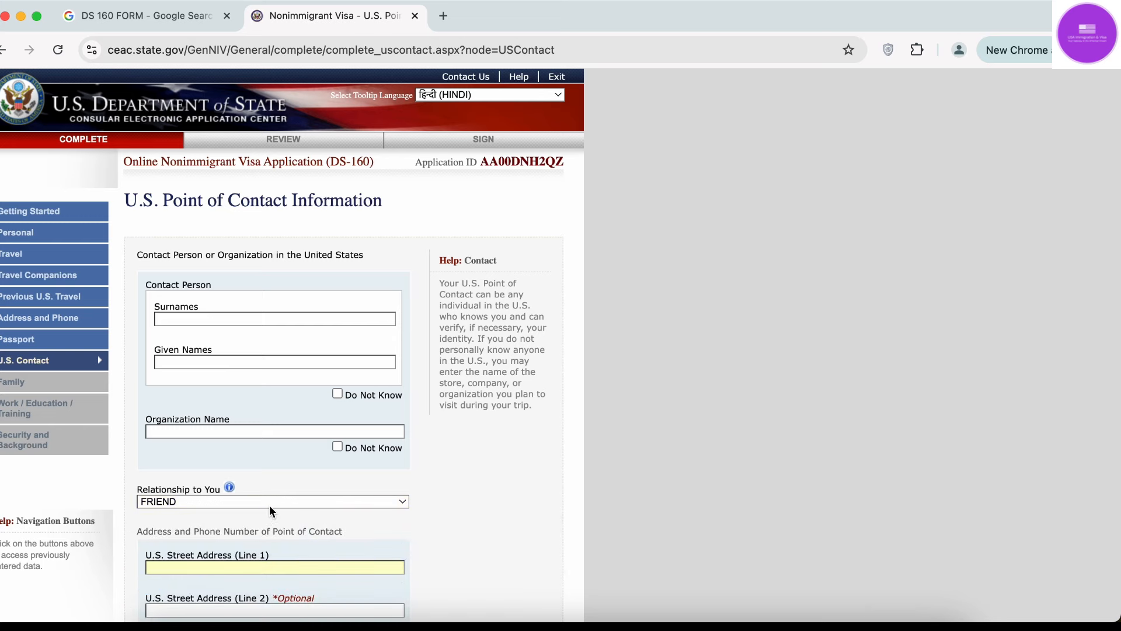
scroll(271, 508, "down", 2)
left_click(285, 378)
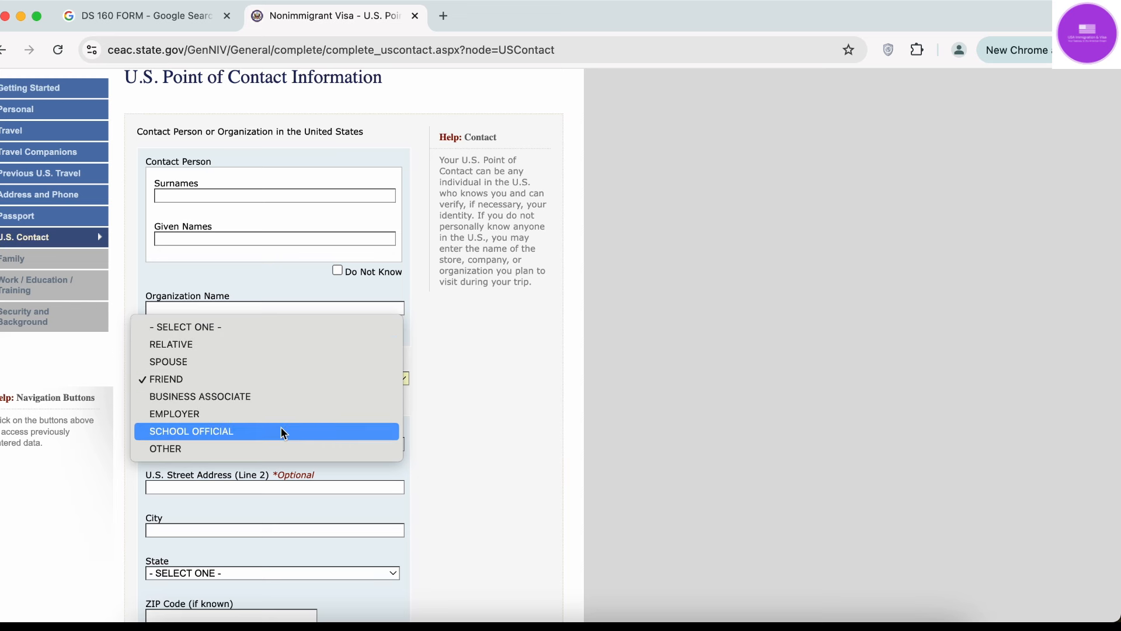
left_click(308, 379)
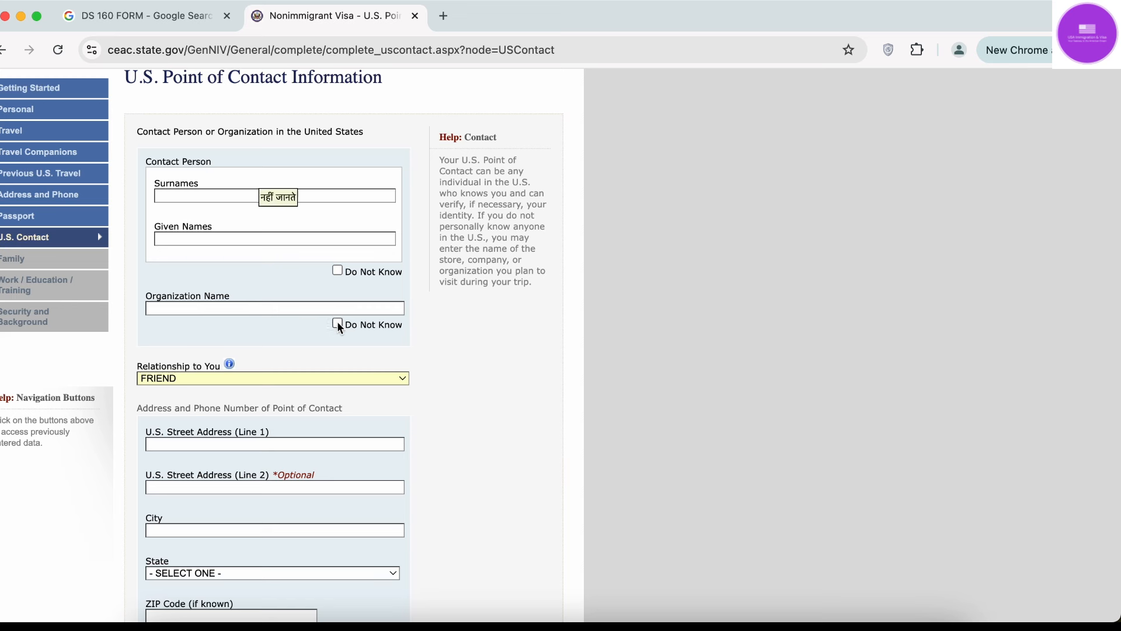
left_click(338, 325)
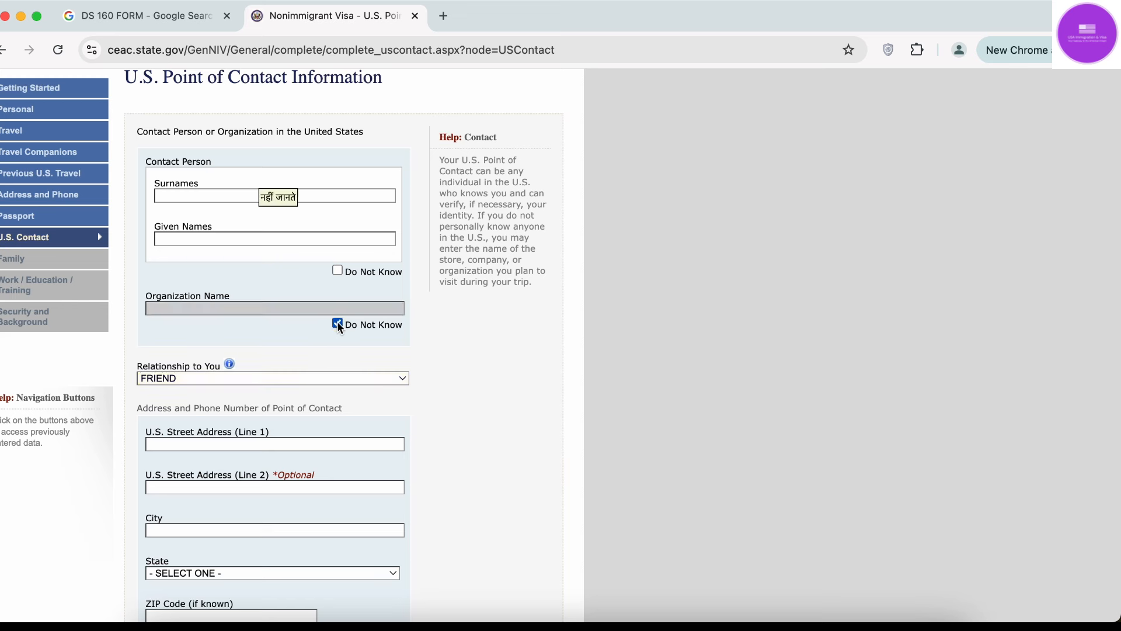
Enter the contact person's surname and given names in their separate fields.
left_click(245, 195)
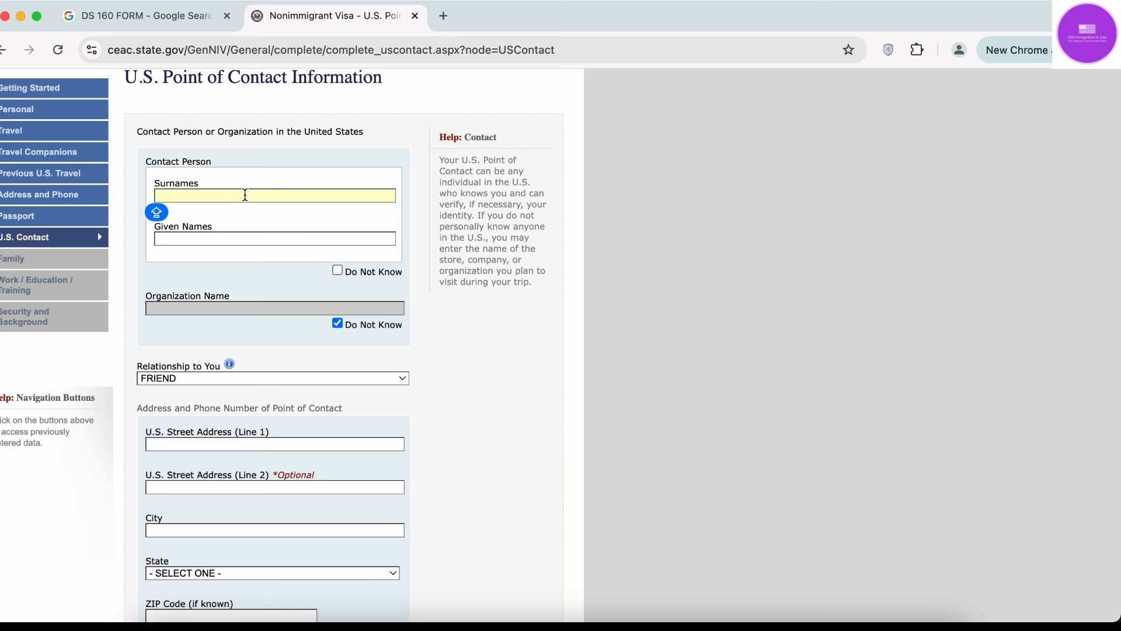
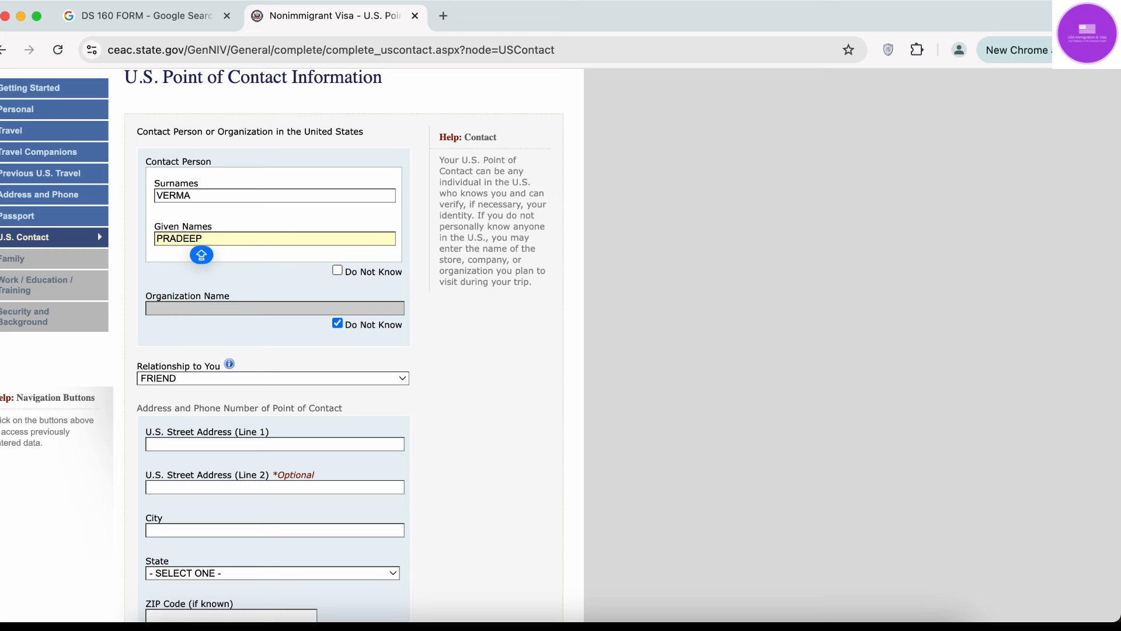
scroll(505, 276, "down", 2)
left_click(494, 283)
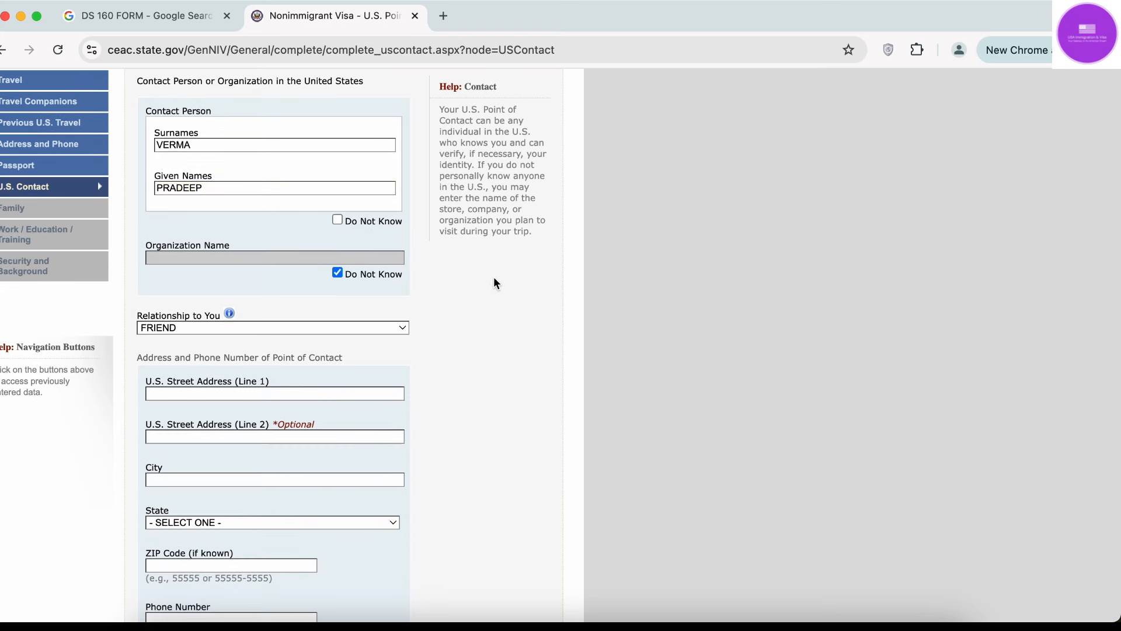
left_click(338, 220)
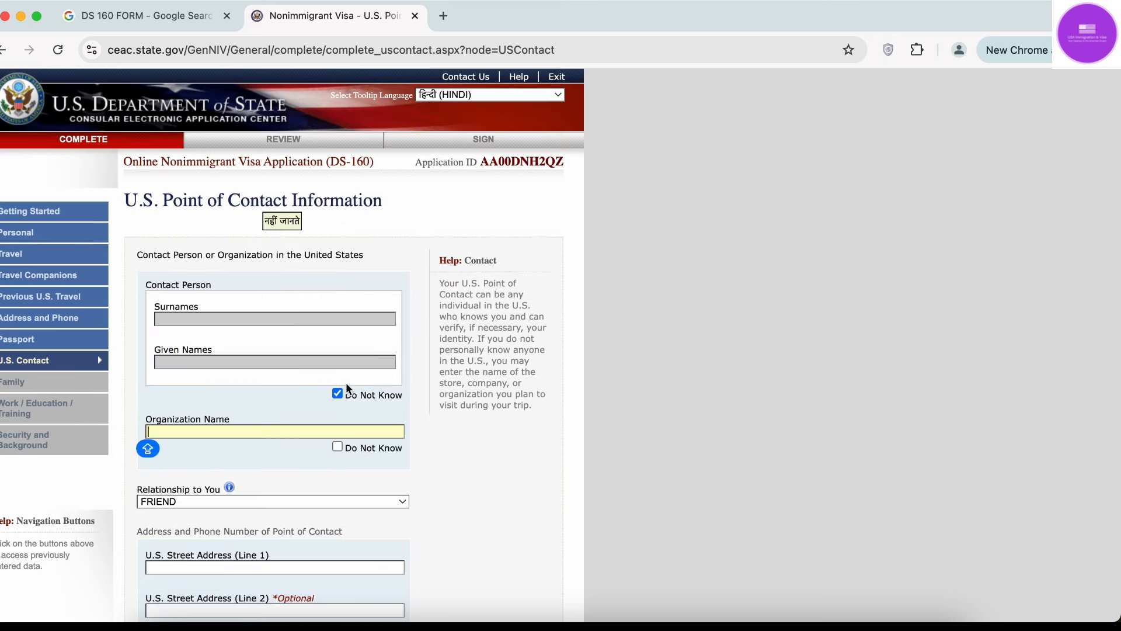
left_click(337, 394)
left_click(246, 363)
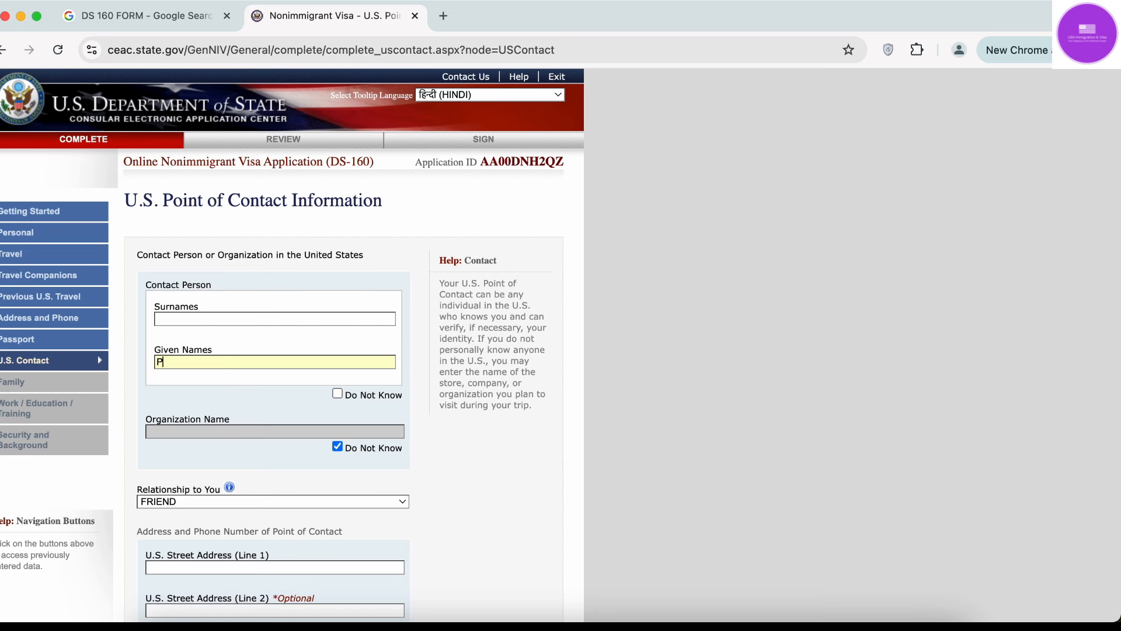
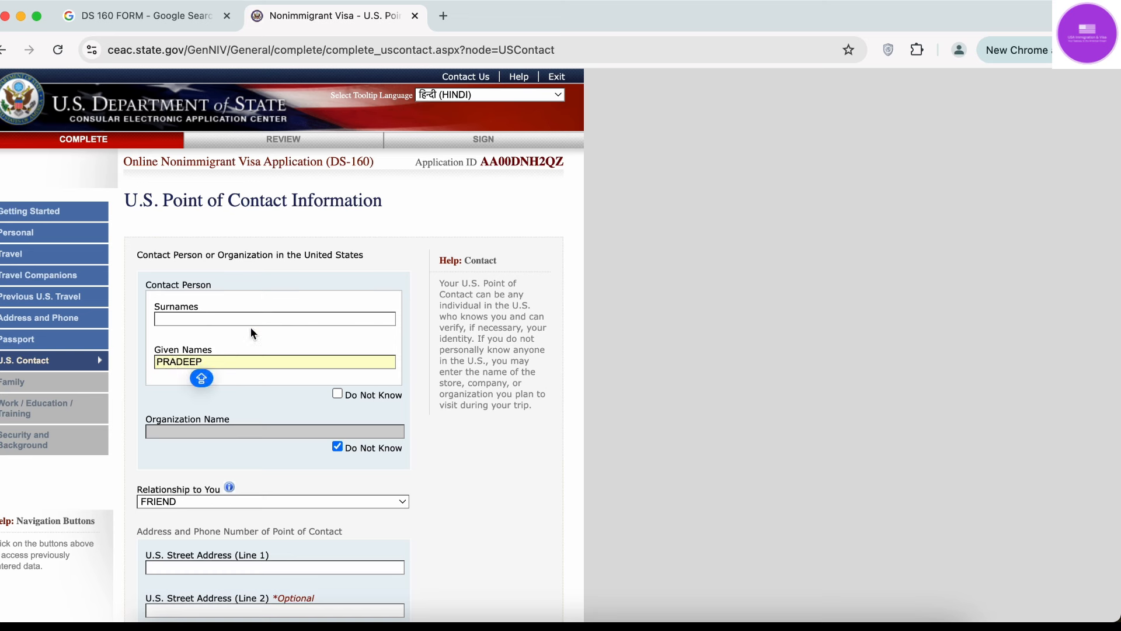
left_click(260, 318)
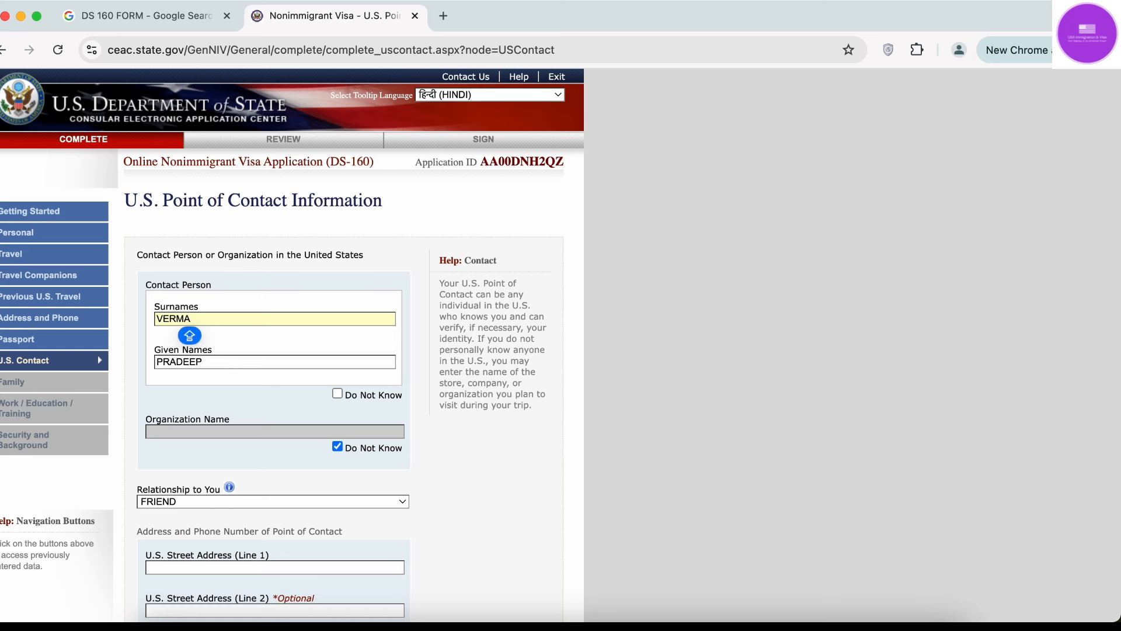
left_click(614, 387)
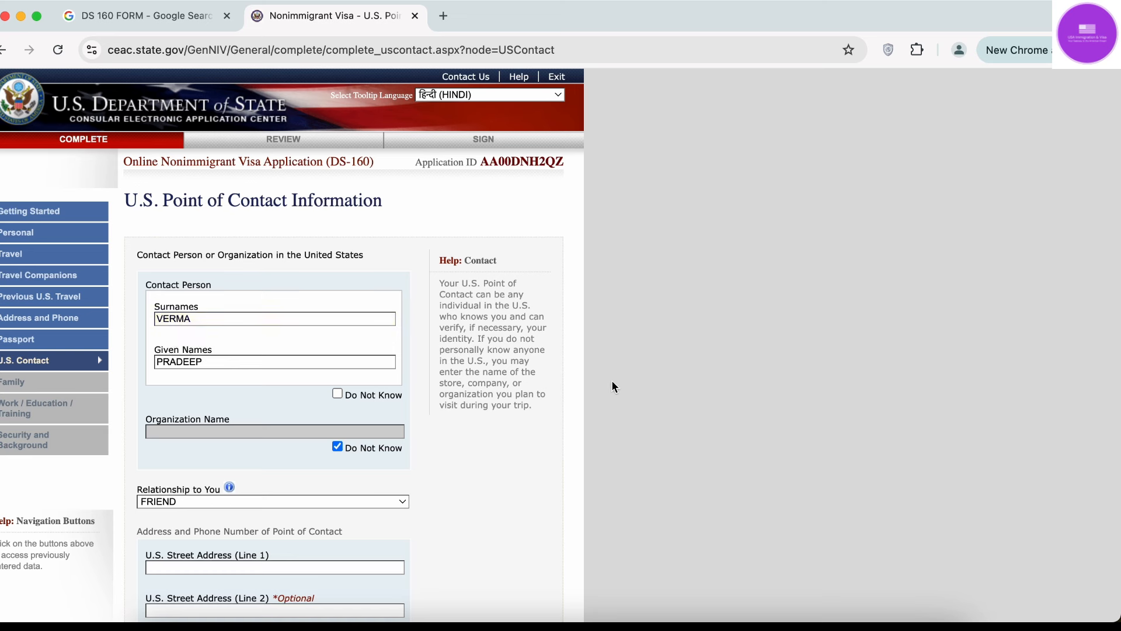
Fill in the contact's street address line 1, with New York as city and state.
scroll(613, 387, "down", 3)
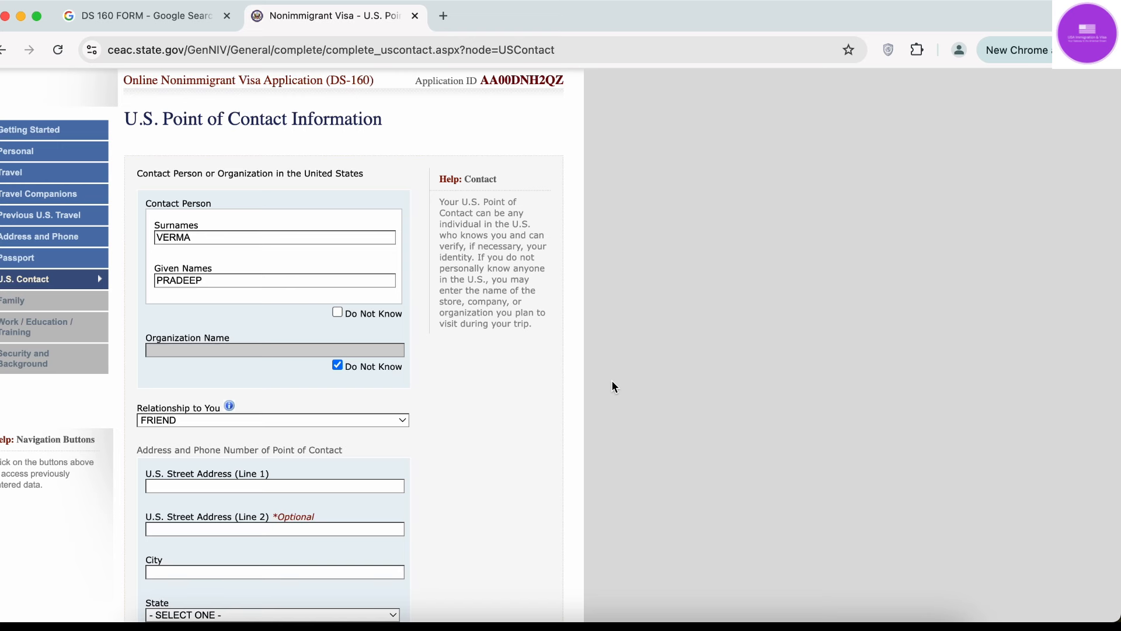
scroll(611, 379, "down", 10)
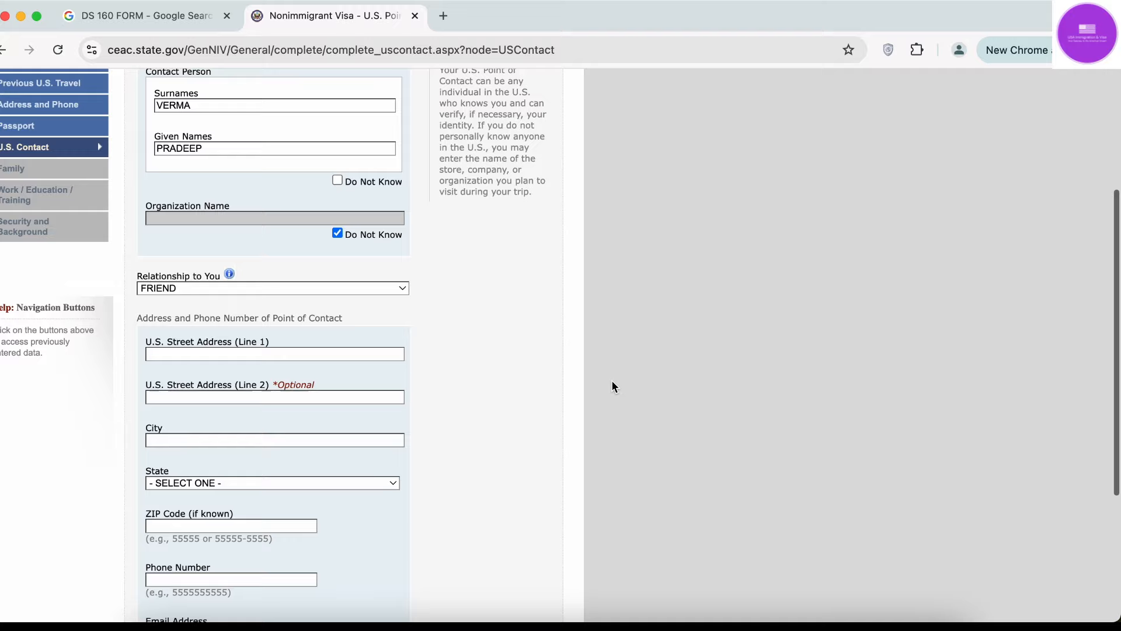
left_click(308, 128)
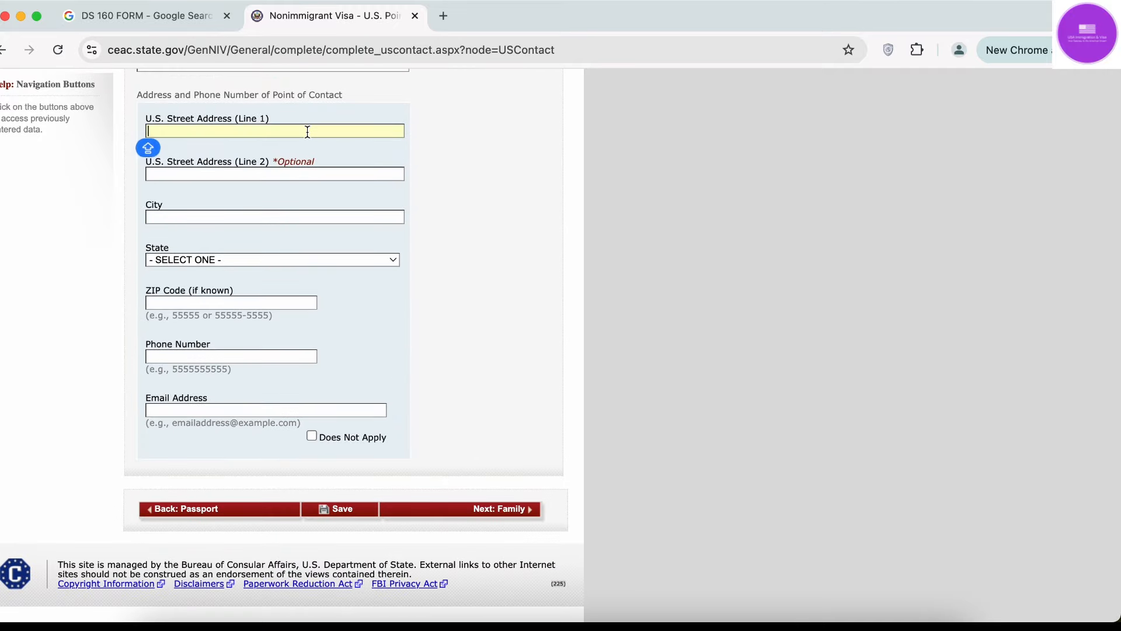
type("123 PRESCOTT DR")
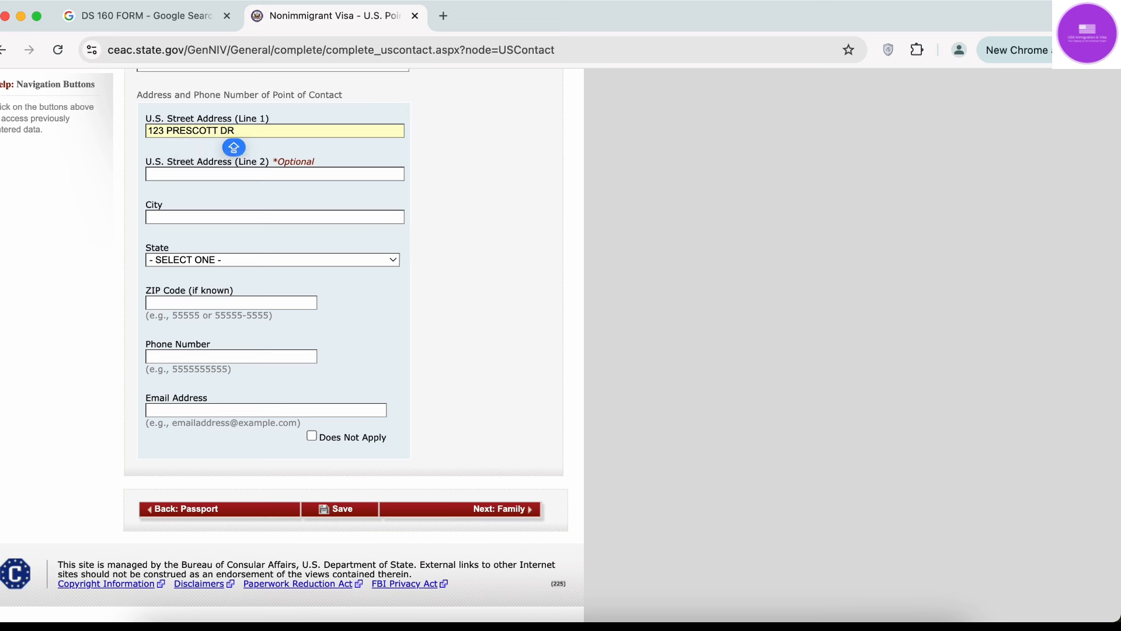
key("Tab")
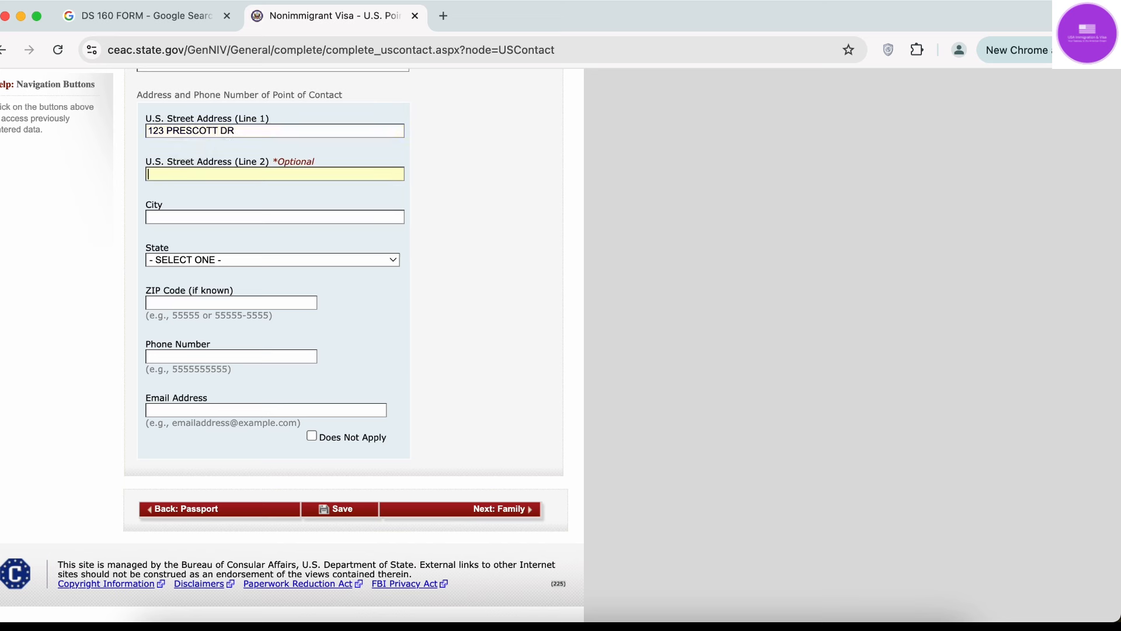
key("Tab")
type("NEW YORK")
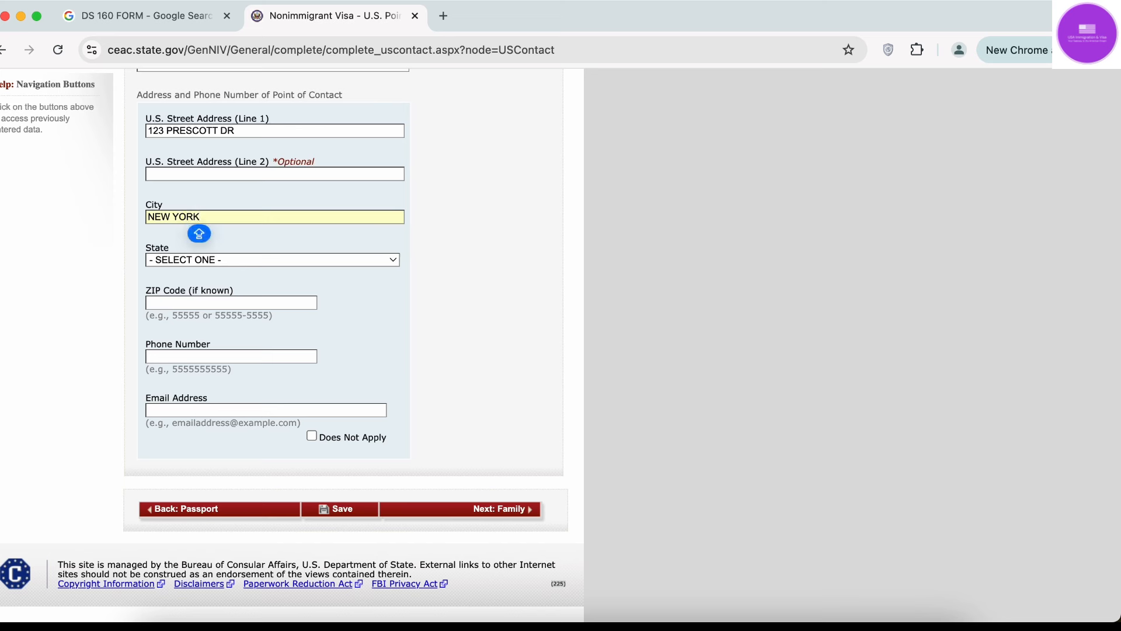
key("Tab")
type("NEW")
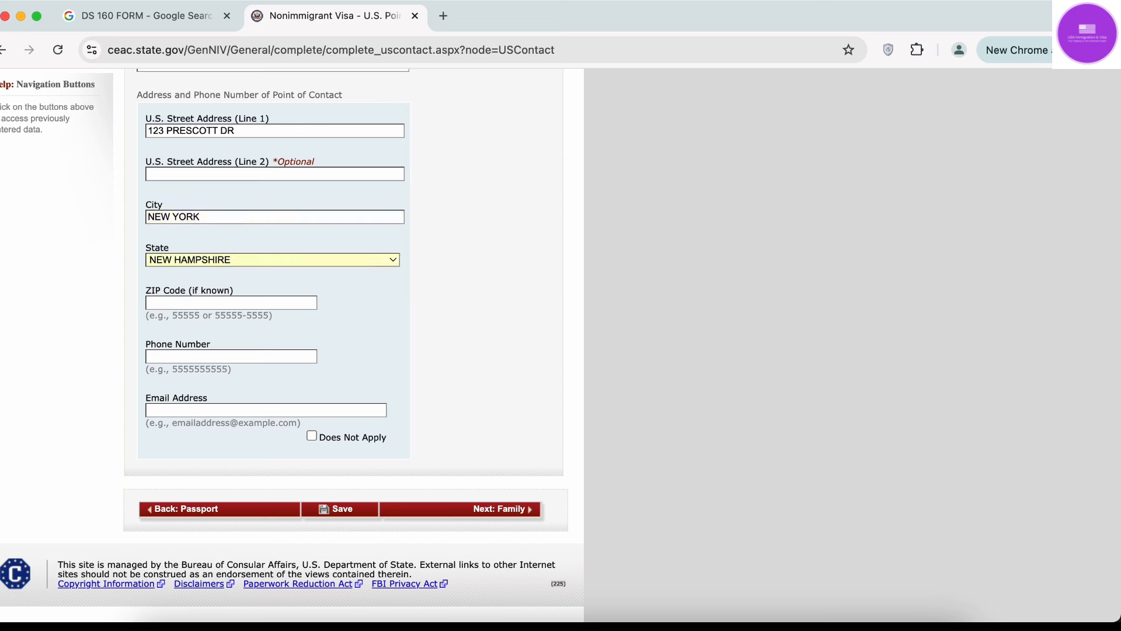
type(" YORK")
left_click(275, 353)
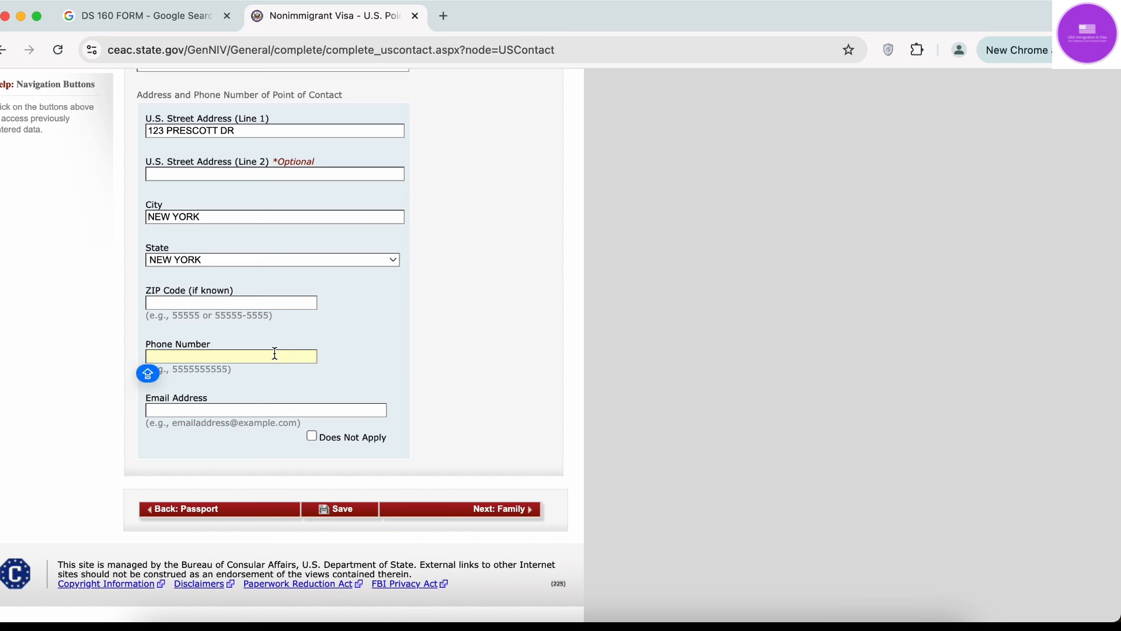
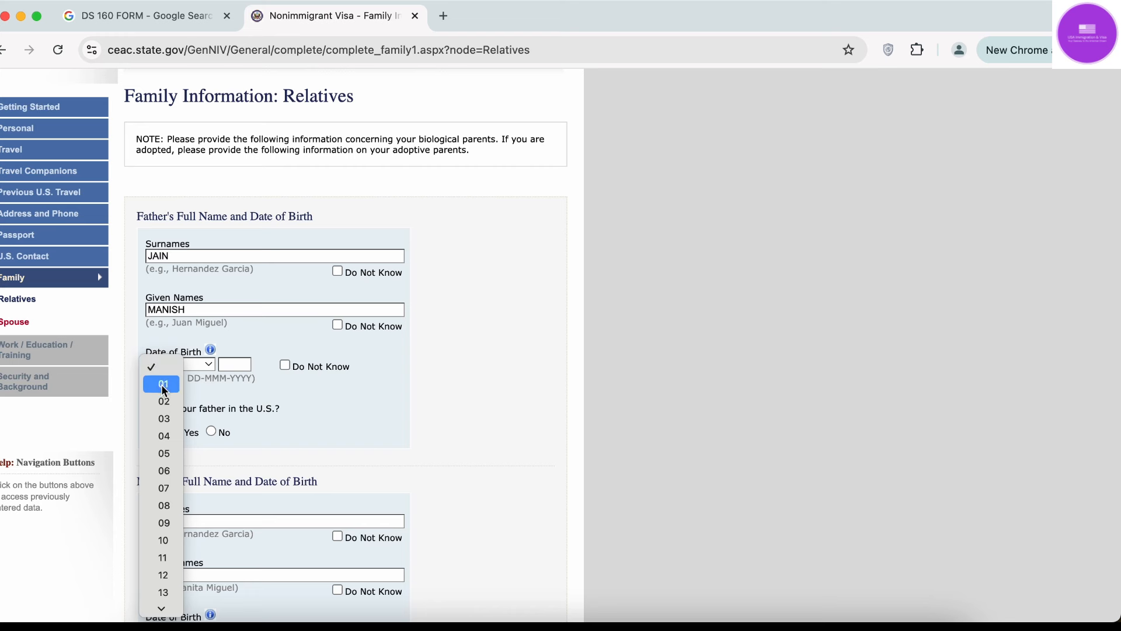
left_click(164, 384)
left_click(192, 367)
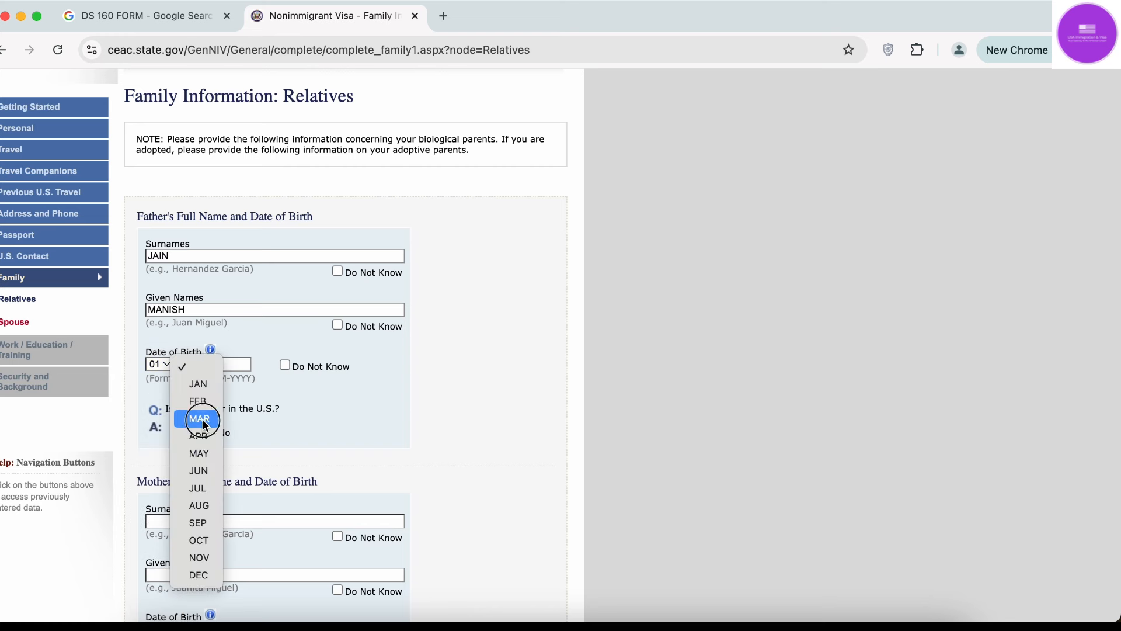
left_click(199, 418)
left_click(237, 362)
type("1967")
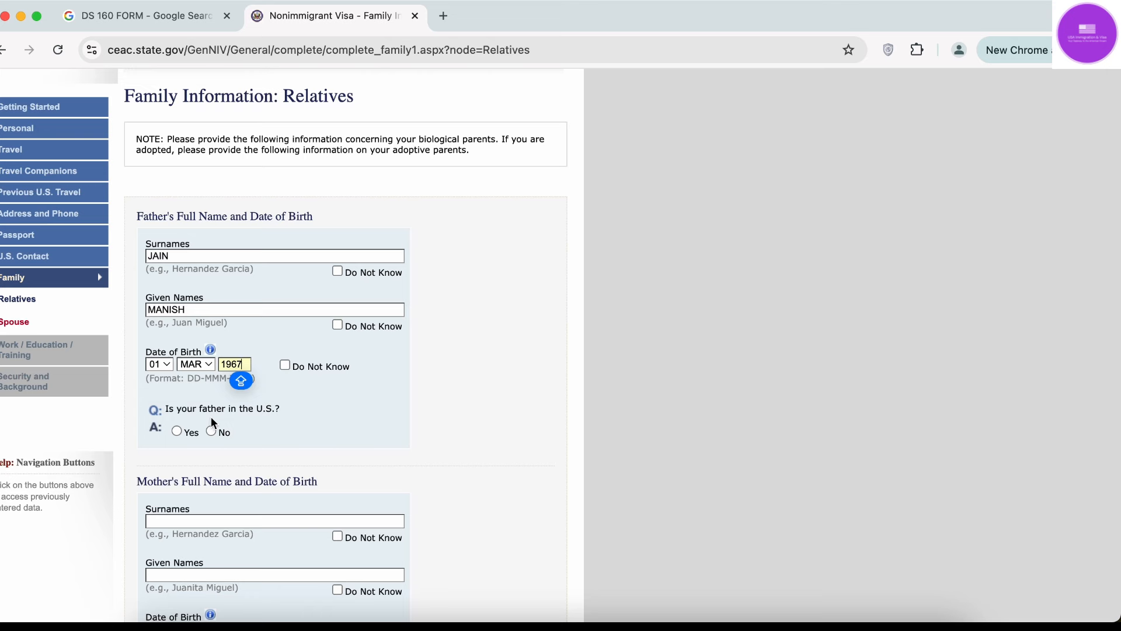
Answer No to 'Is your father in the U.S.?' after briefly previewing the Yes options.
left_click(181, 430)
scroll(182, 431, "down", 6)
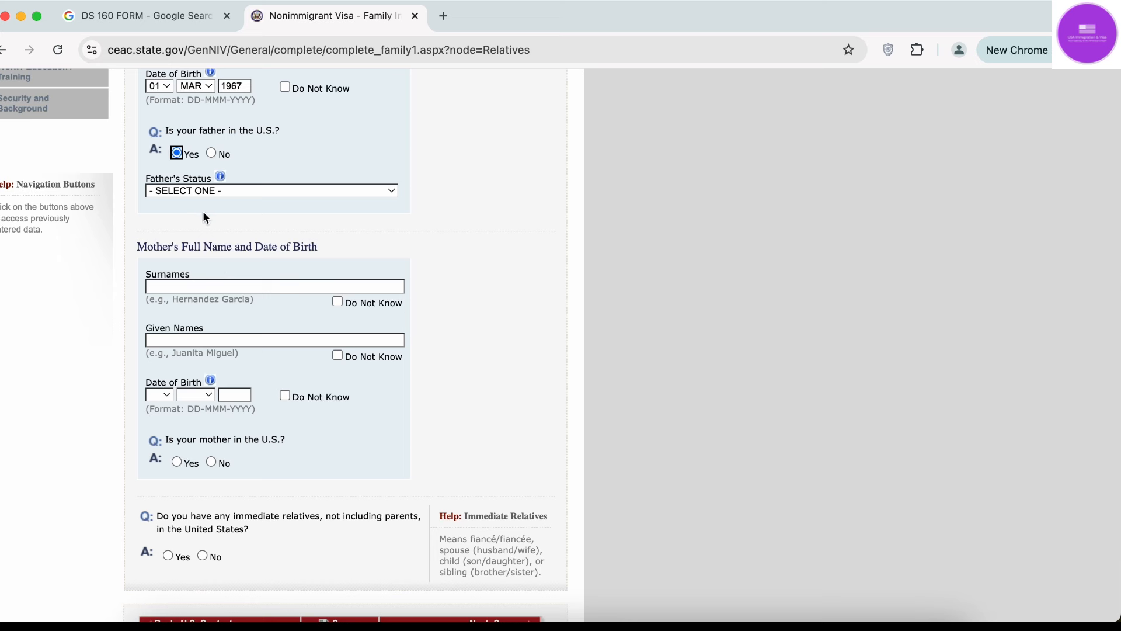
left_click(200, 193)
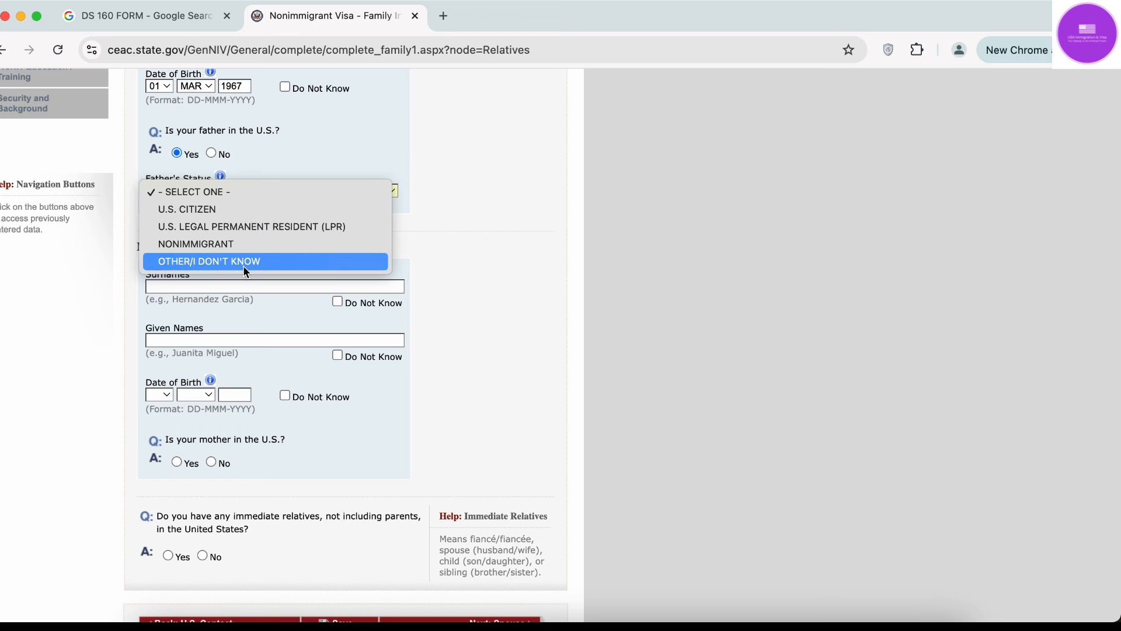
left_click(331, 151)
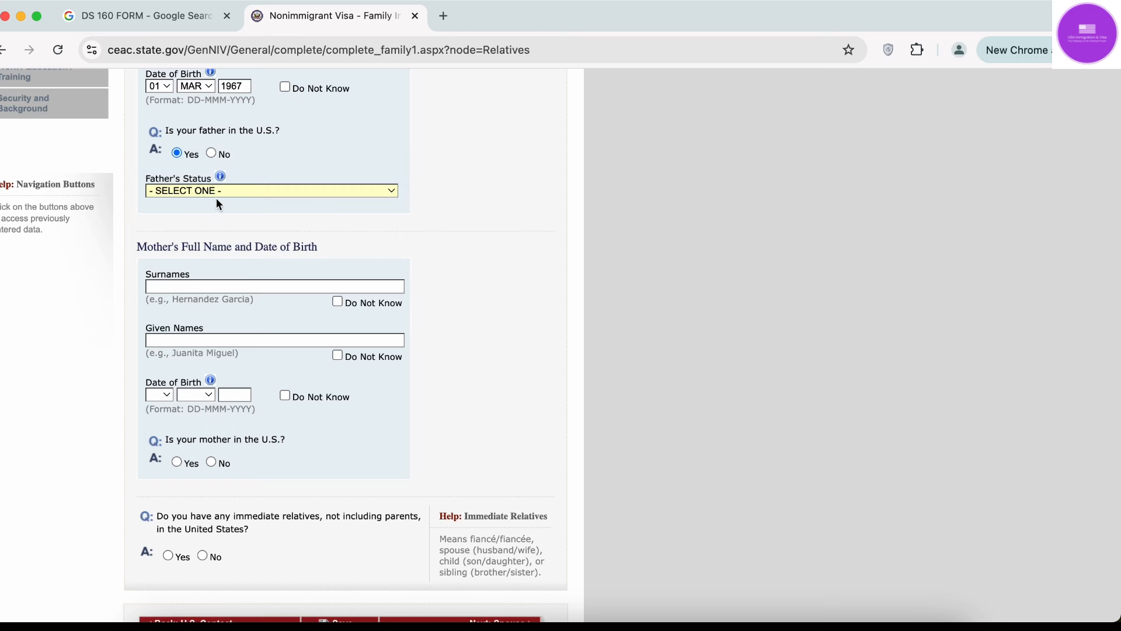
left_click(211, 153)
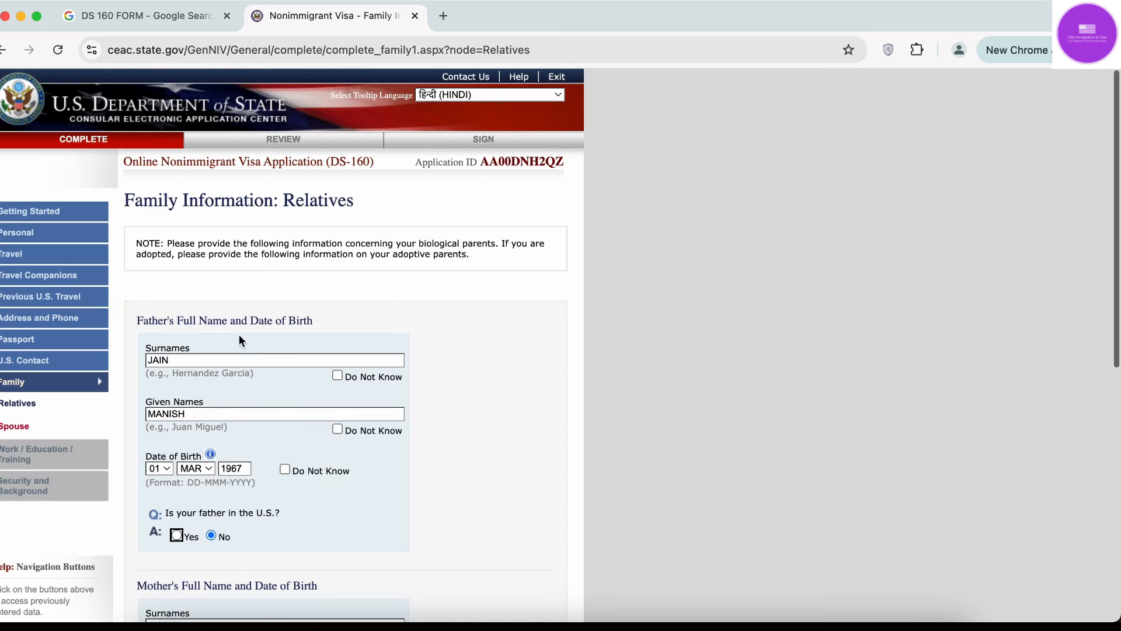
Enter the mother's surname and given names.
scroll(213, 402, "down", 6)
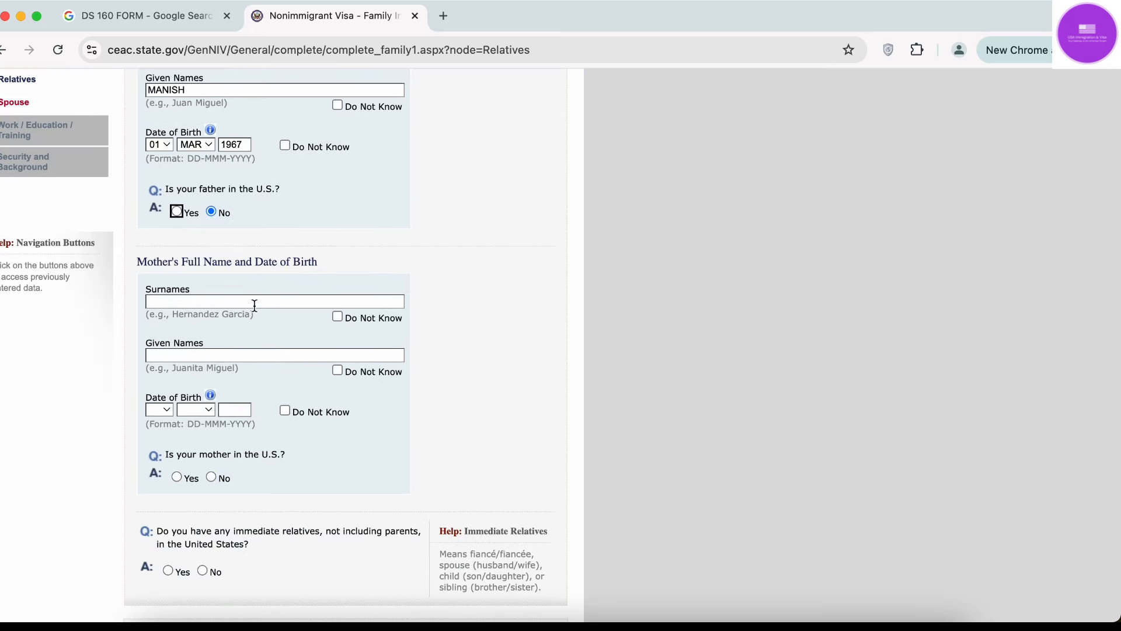
left_click(255, 301)
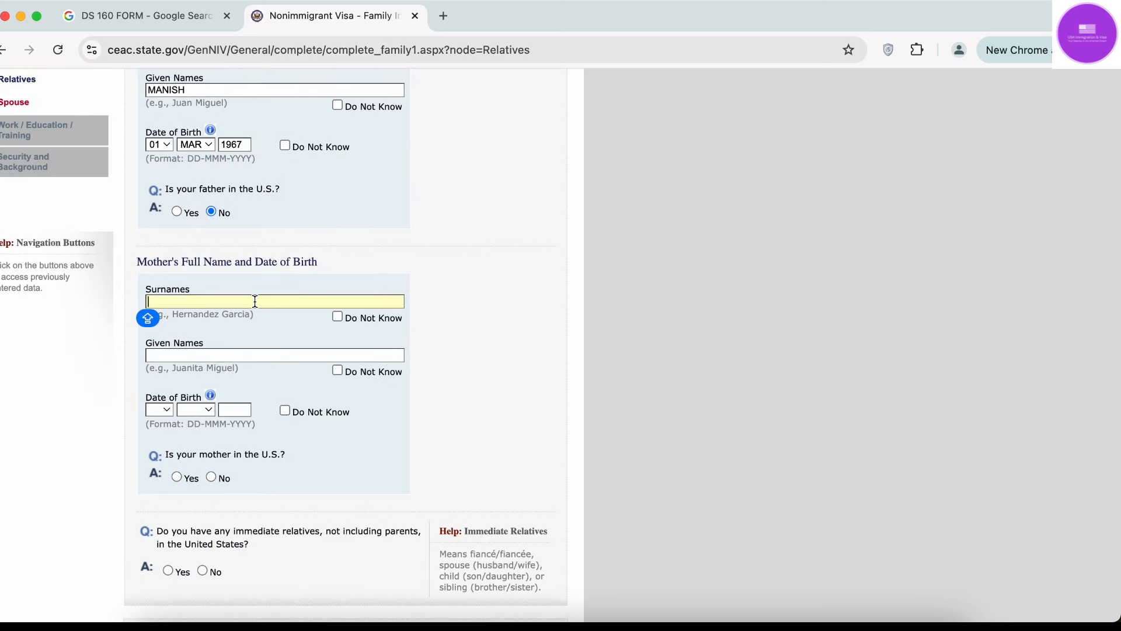
type("JAIN")
left_click(264, 351)
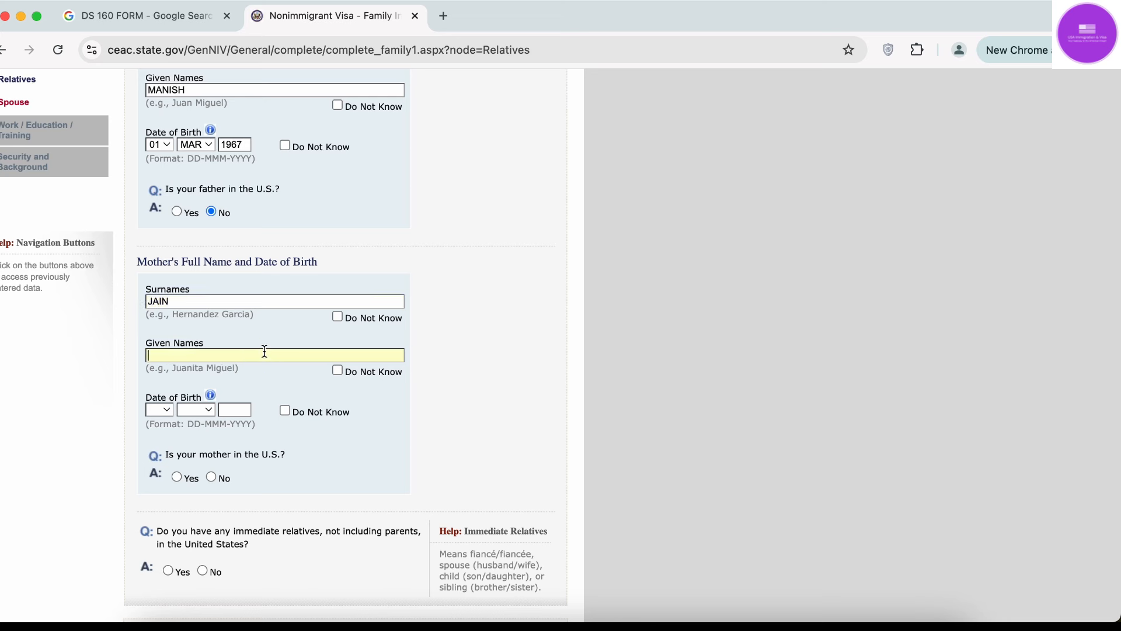
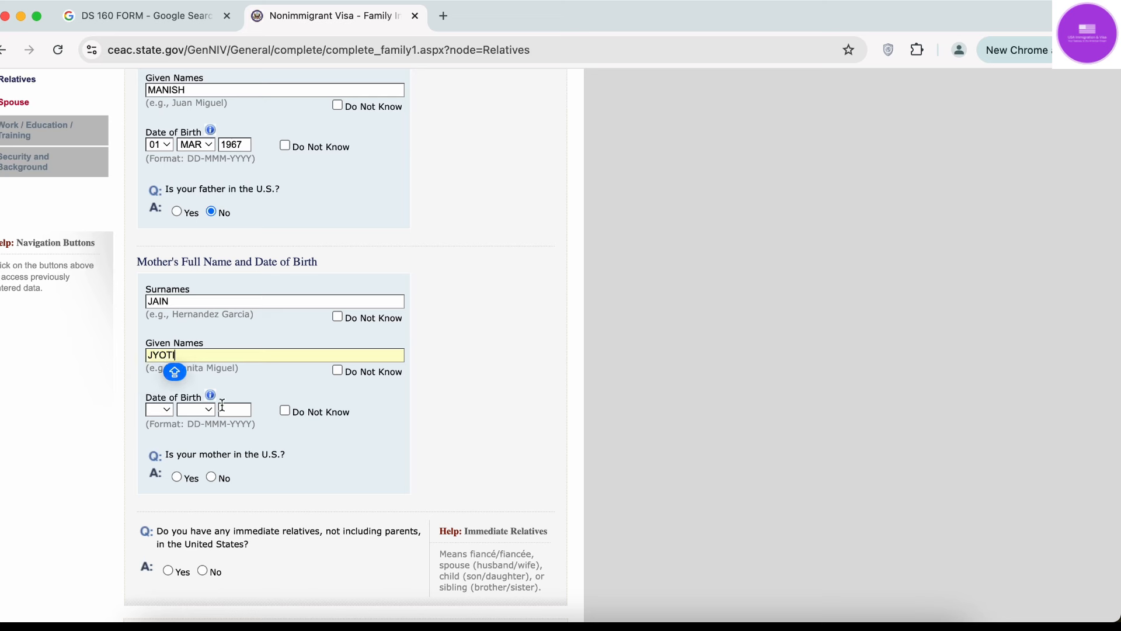
Mark the mother's birth date as Do Not Know and answer No to her being in the U.S.
left_click(156, 412)
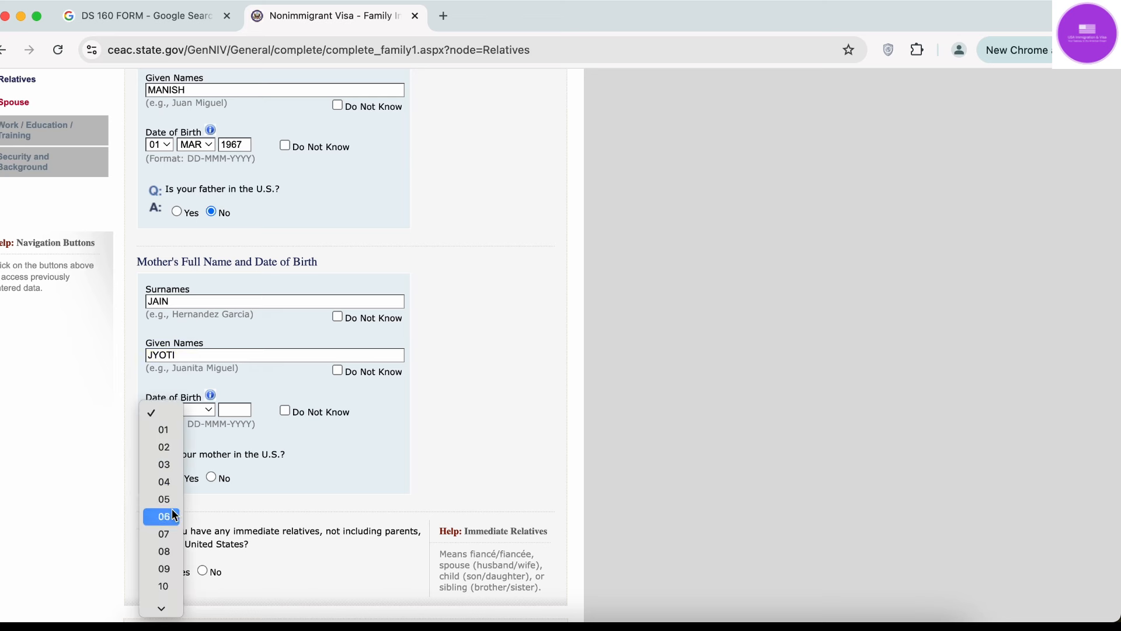
left_click(332, 452)
left_click(287, 411)
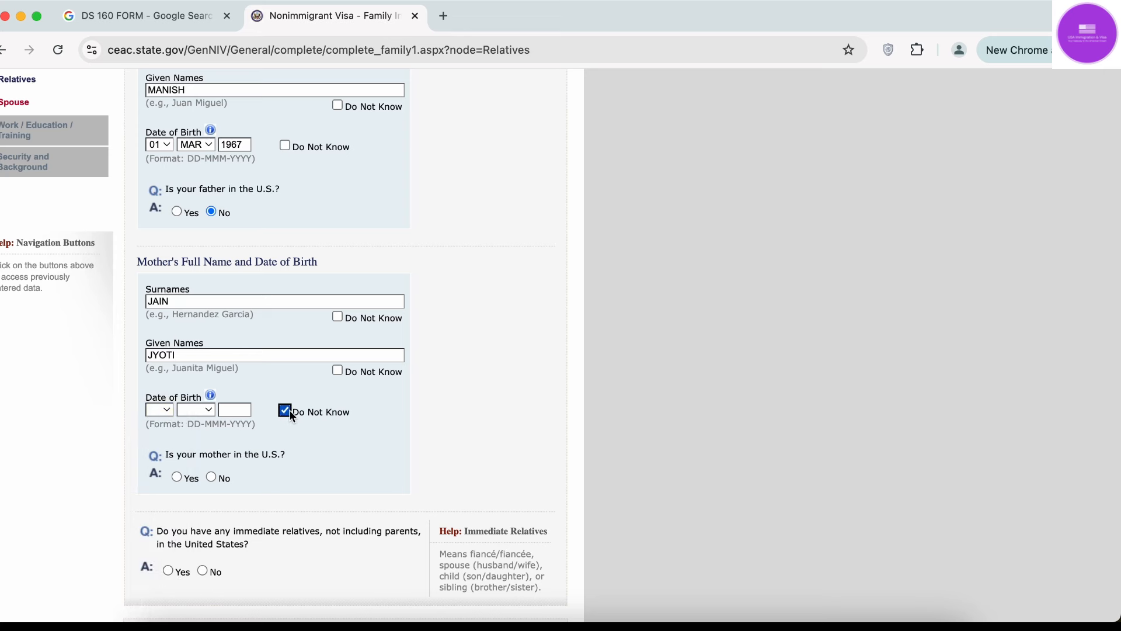
scroll(291, 413, "down", 3)
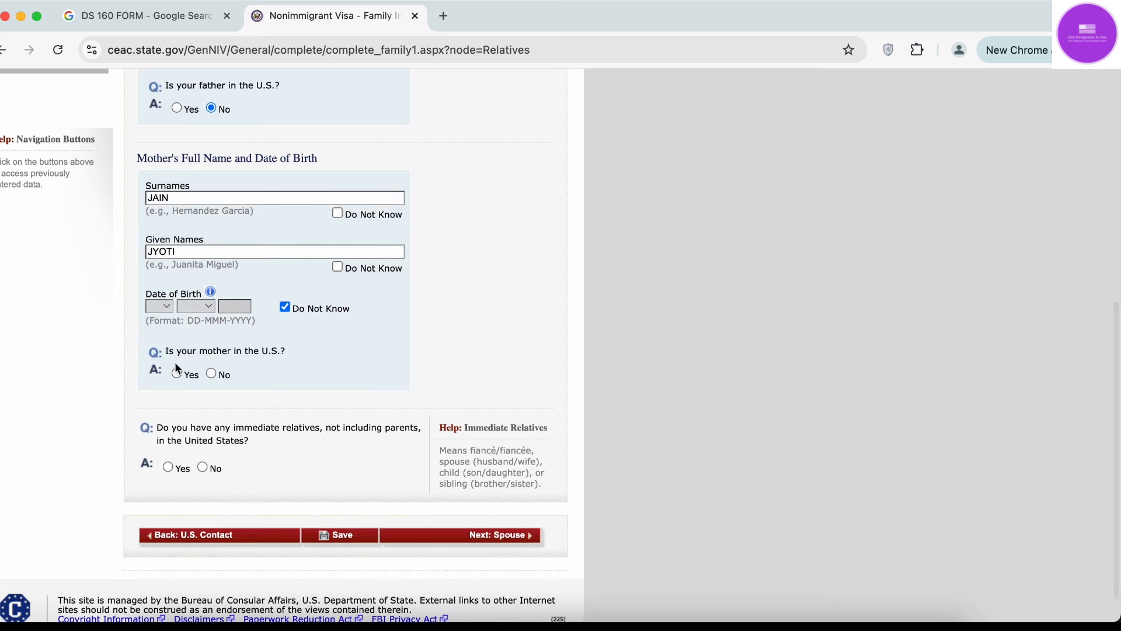
left_click(211, 374)
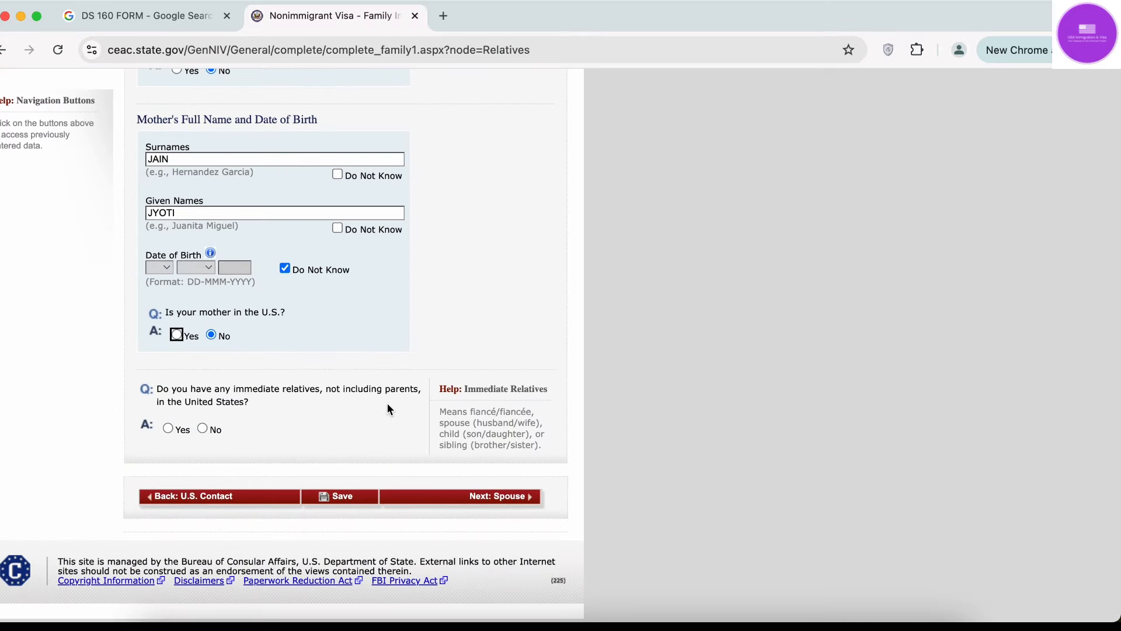
left_click_drag(388, 409, 397, 395)
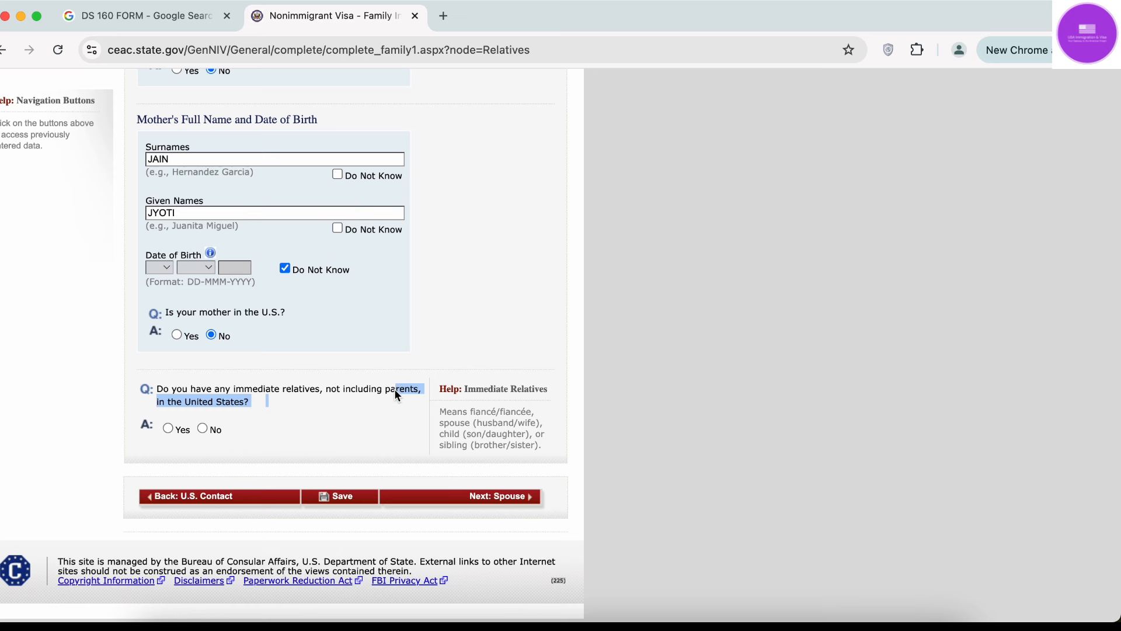
Answer No to having immediate relatives in the U.S. after previewing the Relationship and Status choices.
left_click(272, 386)
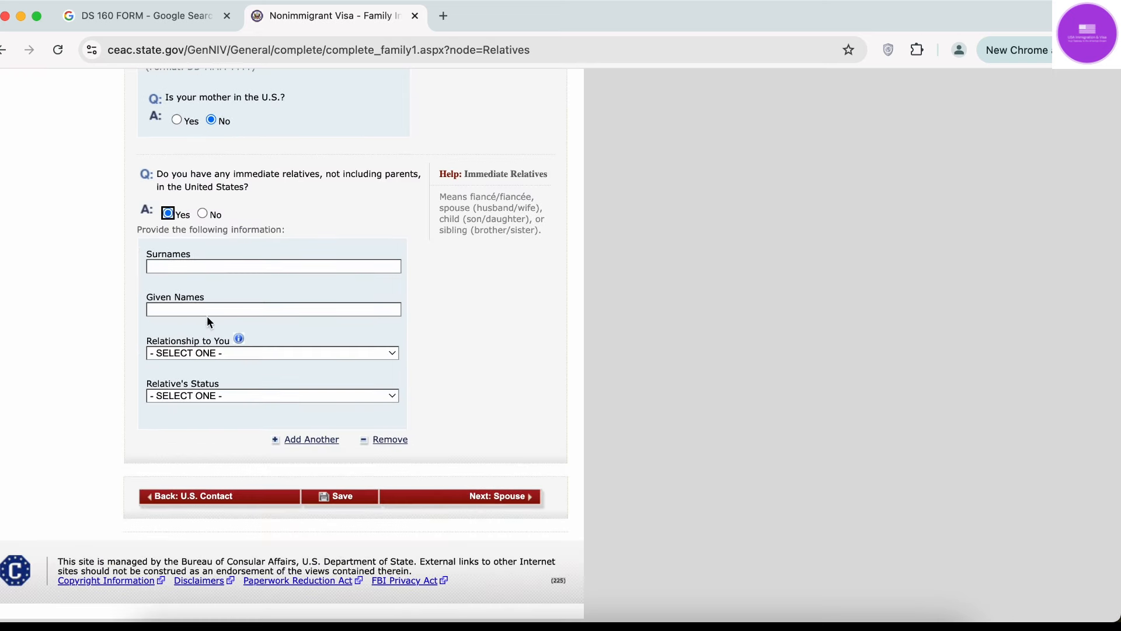
left_click(209, 355)
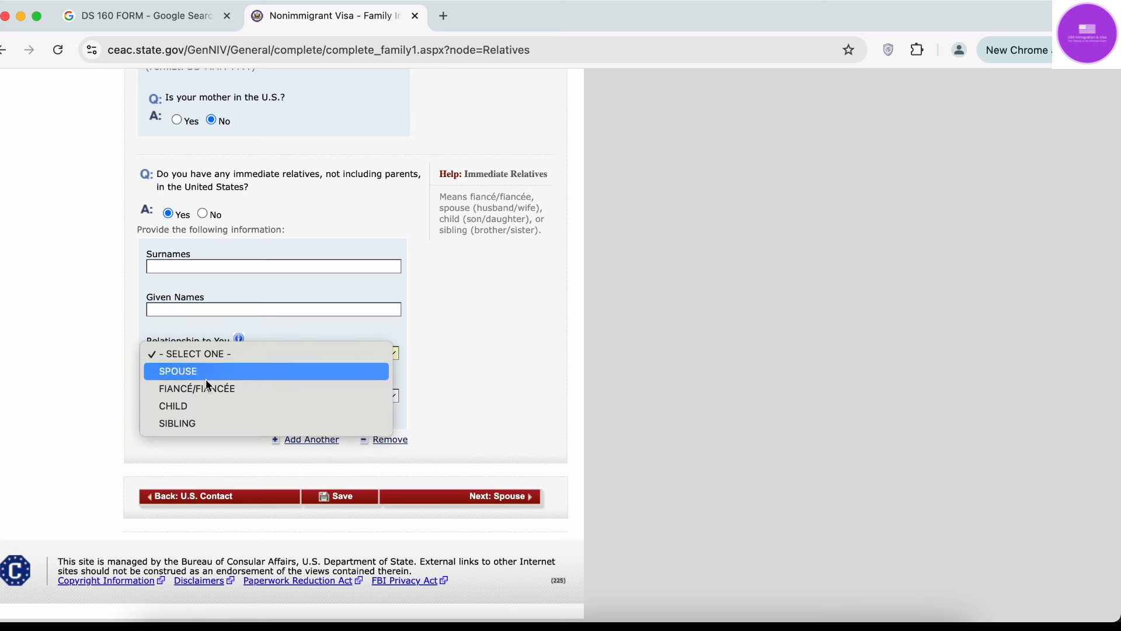
left_click(83, 395)
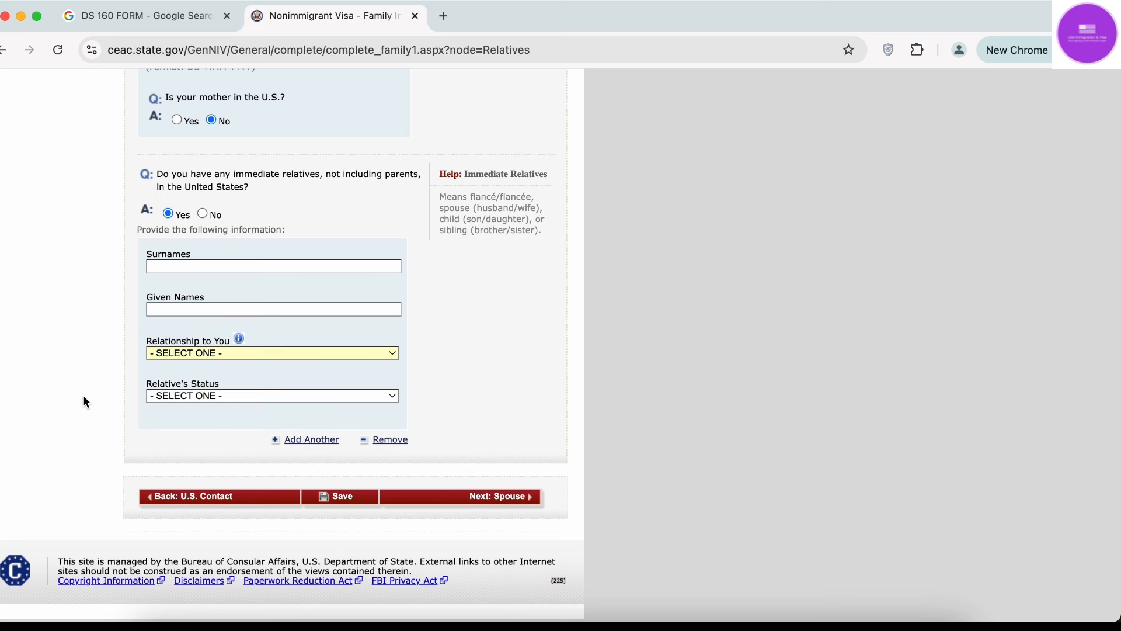
left_click(202, 393)
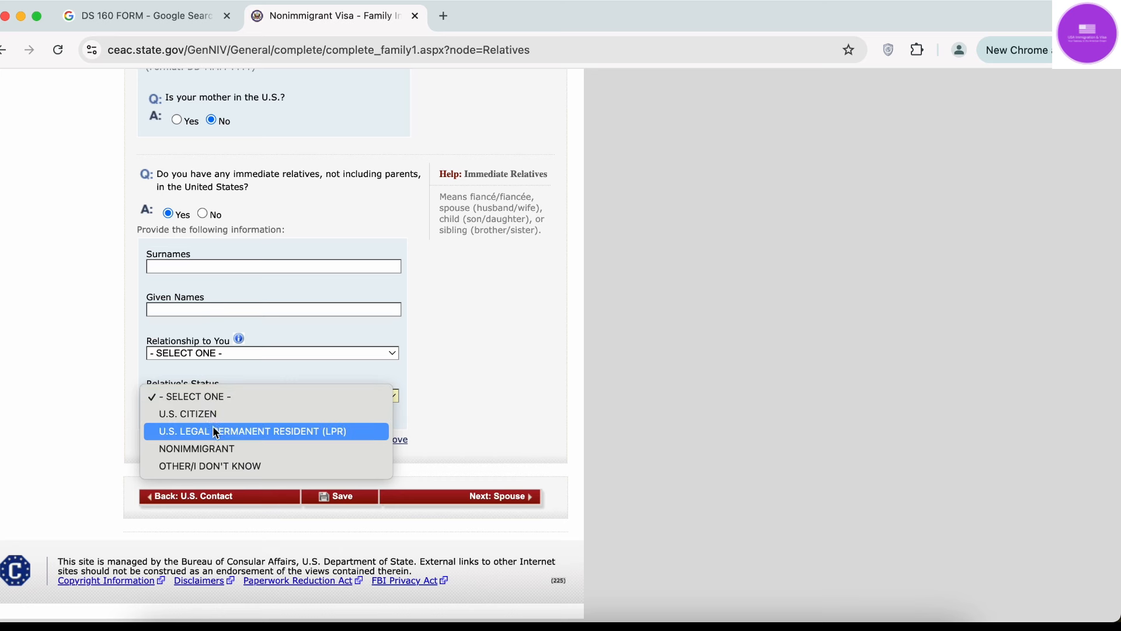
left_click(220, 398)
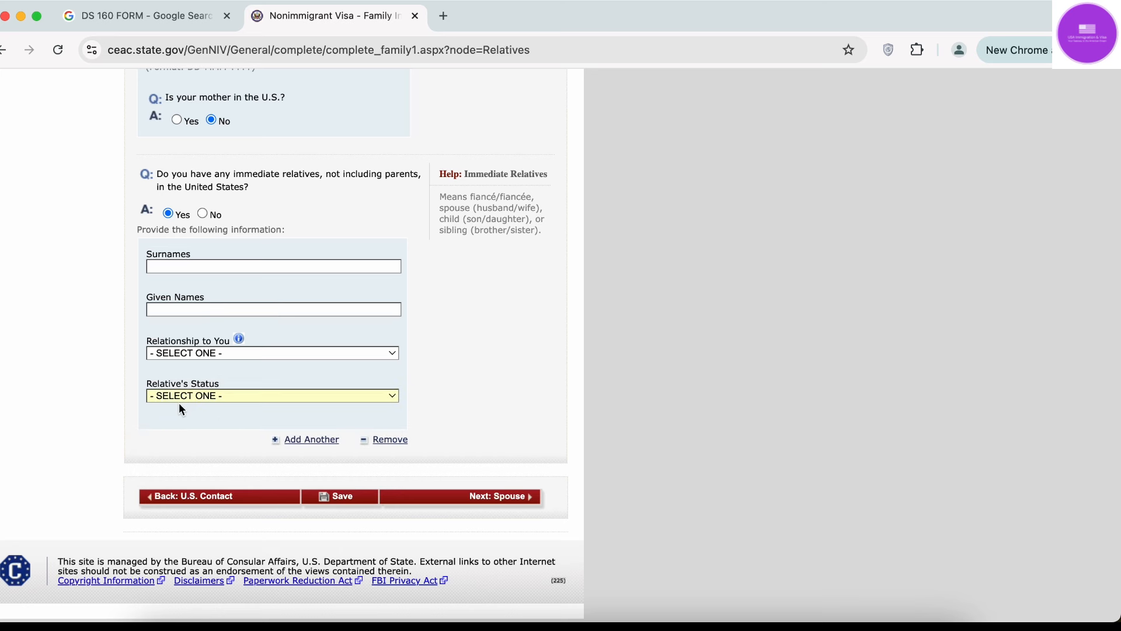
left_click(184, 396)
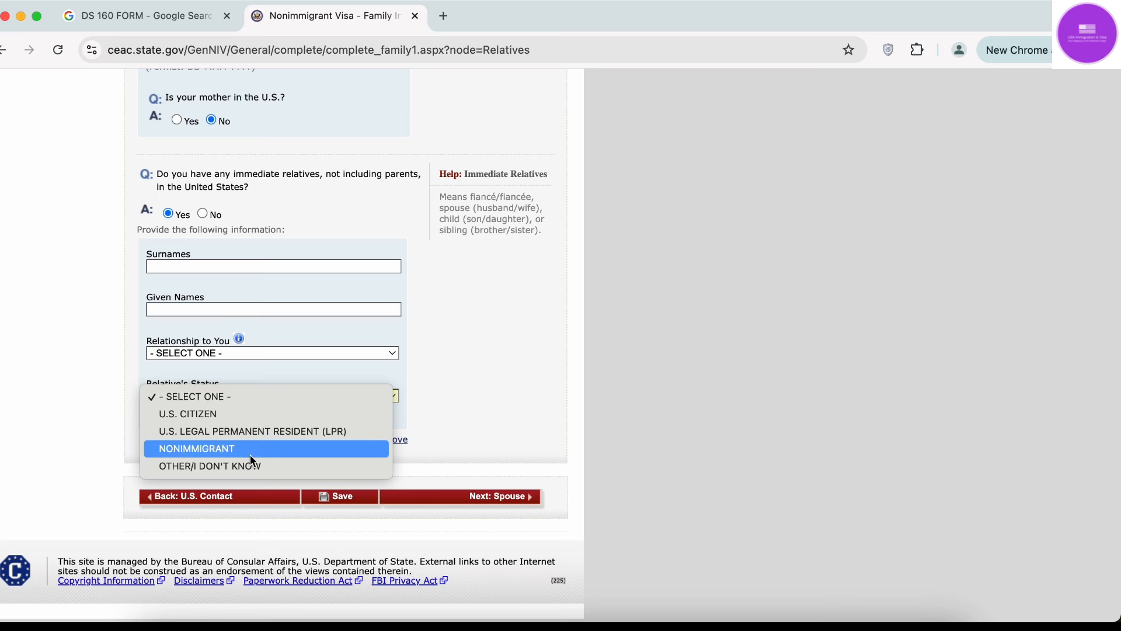
left_click(37, 434)
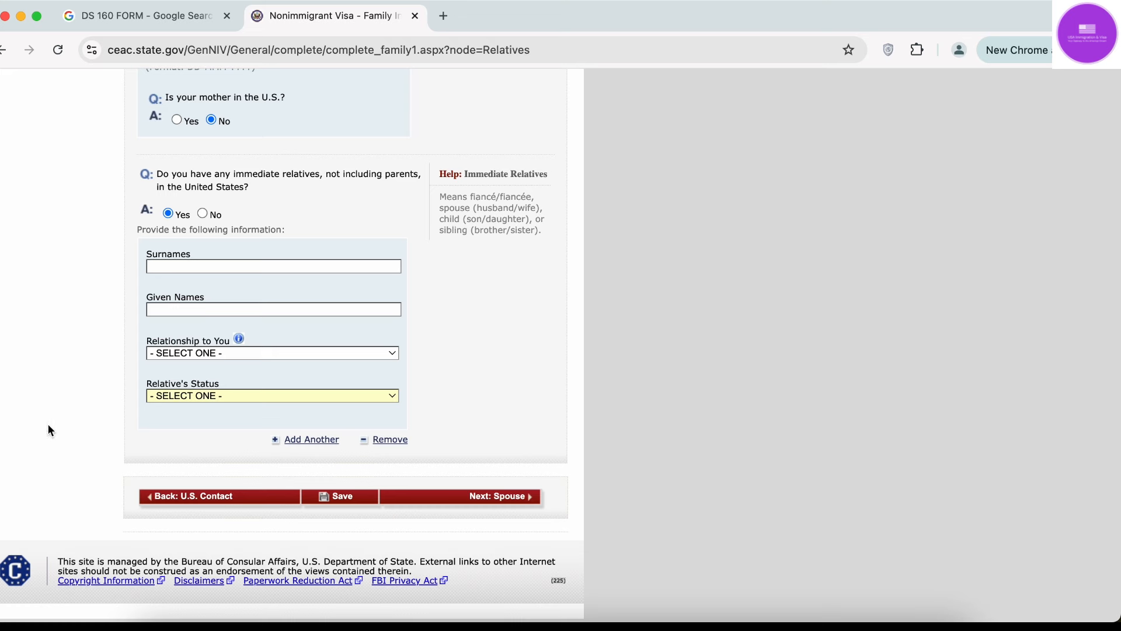
left_click(202, 214)
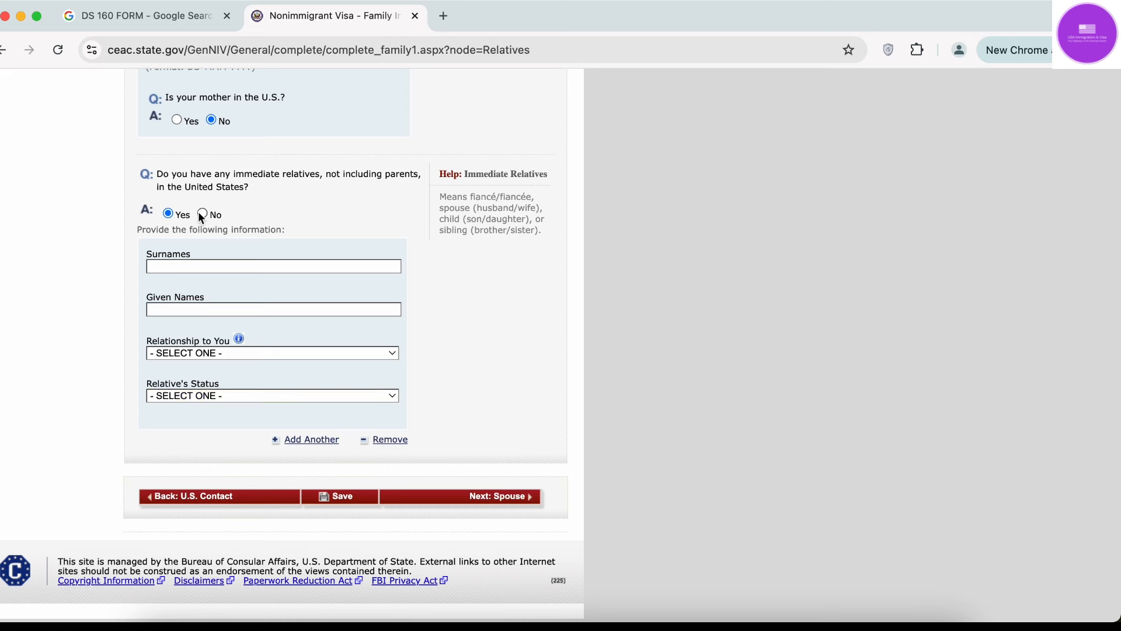
Answer No to having other relatives in the United States.
scroll(317, 373, "down", 3)
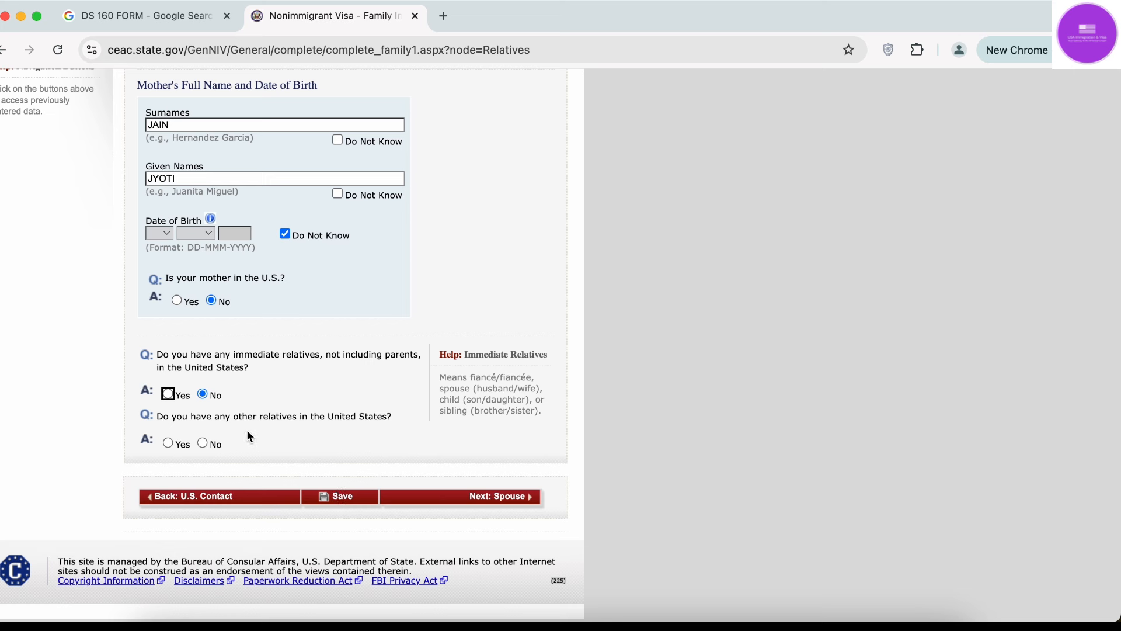
left_click(205, 443)
scroll(205, 440, "up", 3)
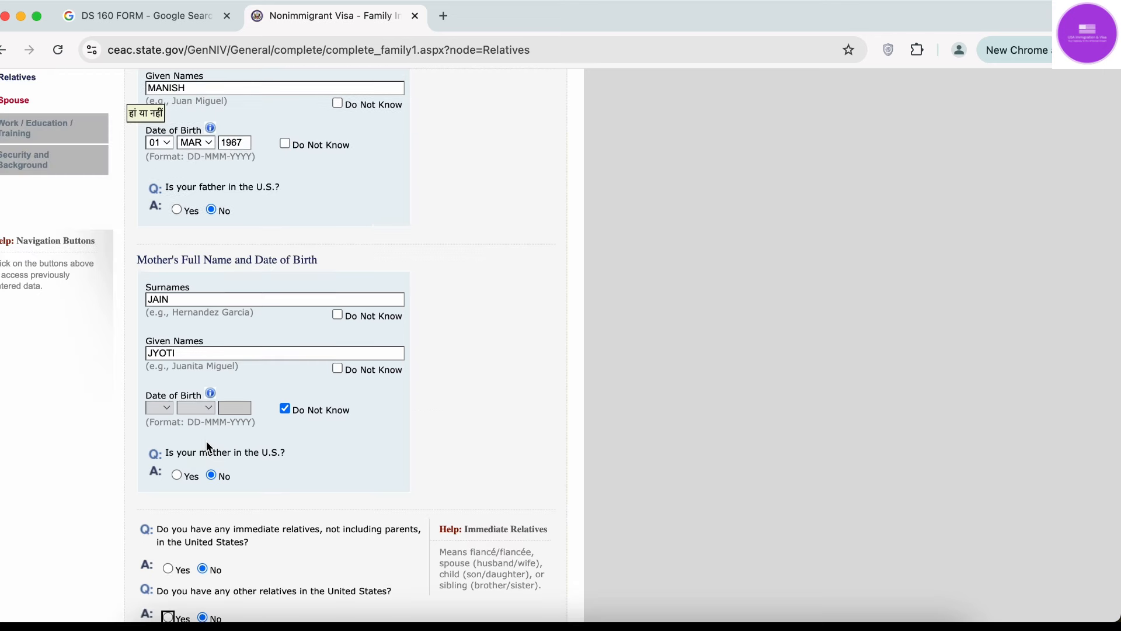
scroll(207, 446, "down", 3)
left_click(327, 443)
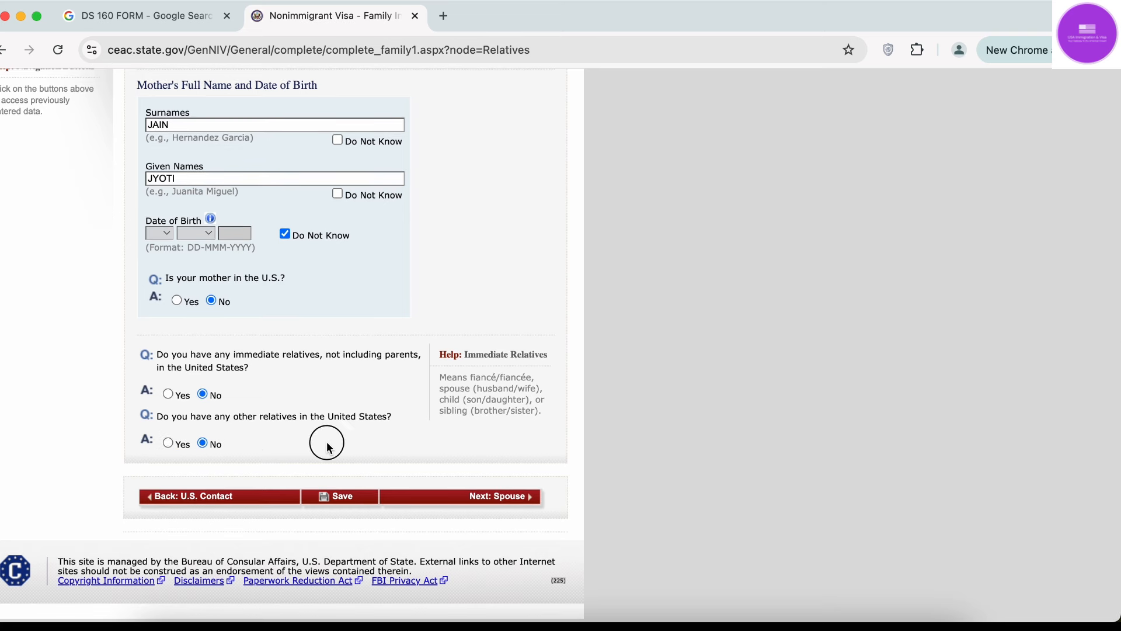
Save the Relatives page, continue the application, and advance to Next: Spouse.
left_click(331, 497)
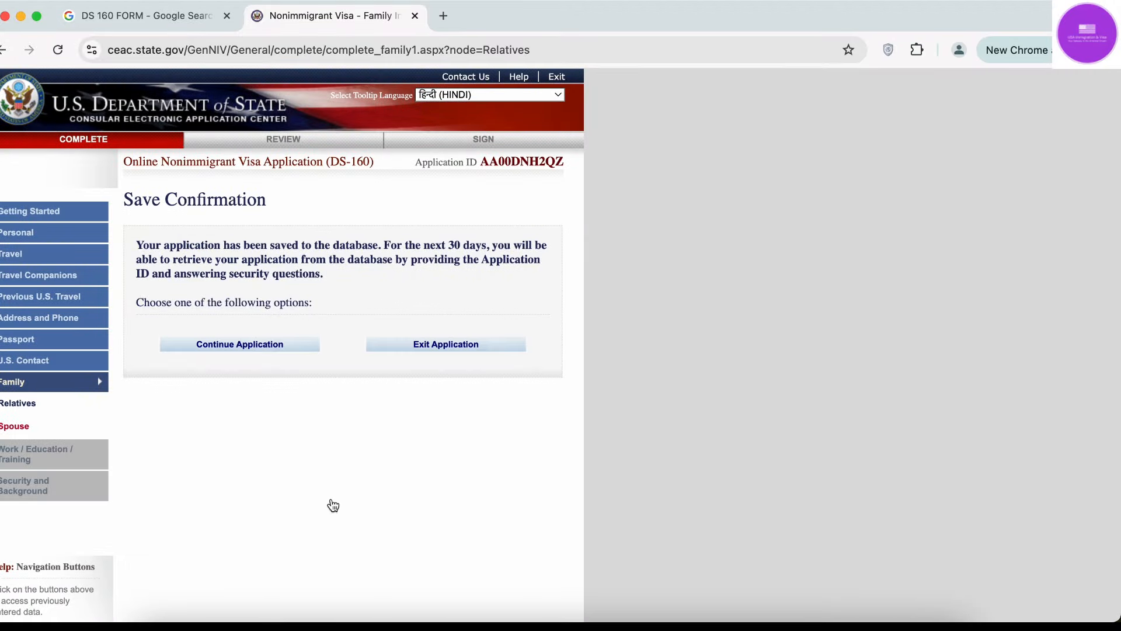
left_click(253, 347)
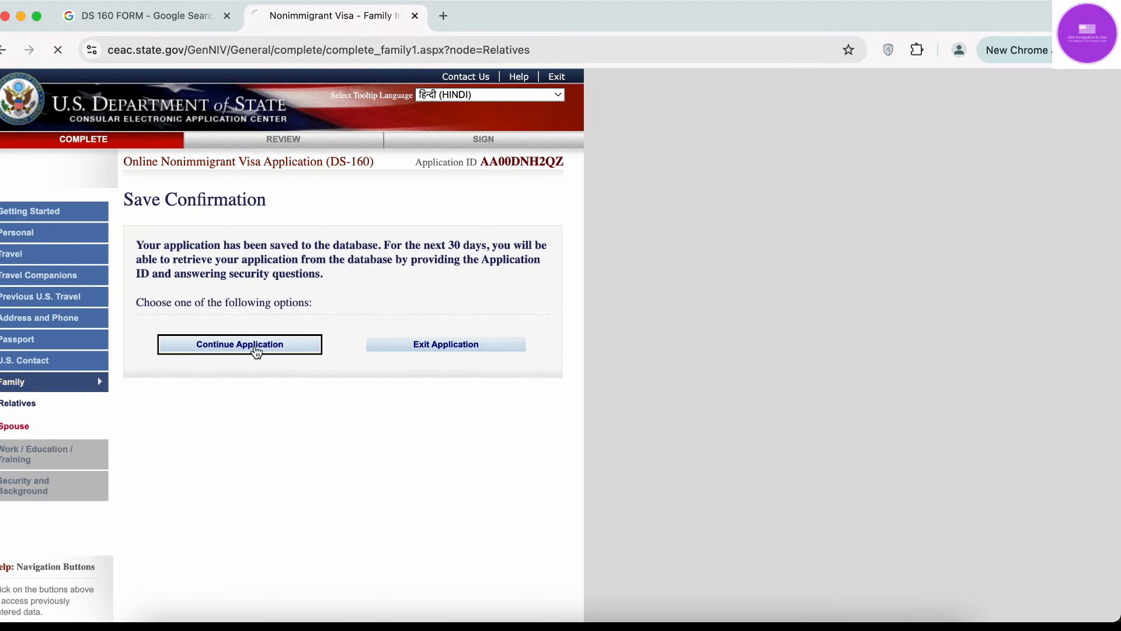
scroll(563, 383, "down", 10)
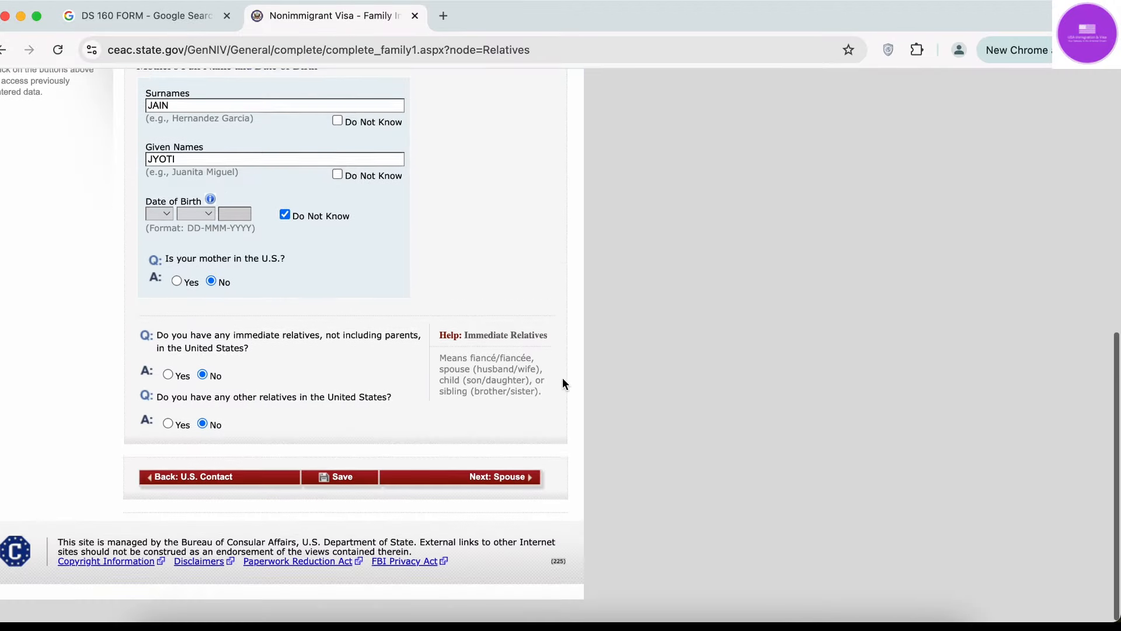
left_click(512, 500)
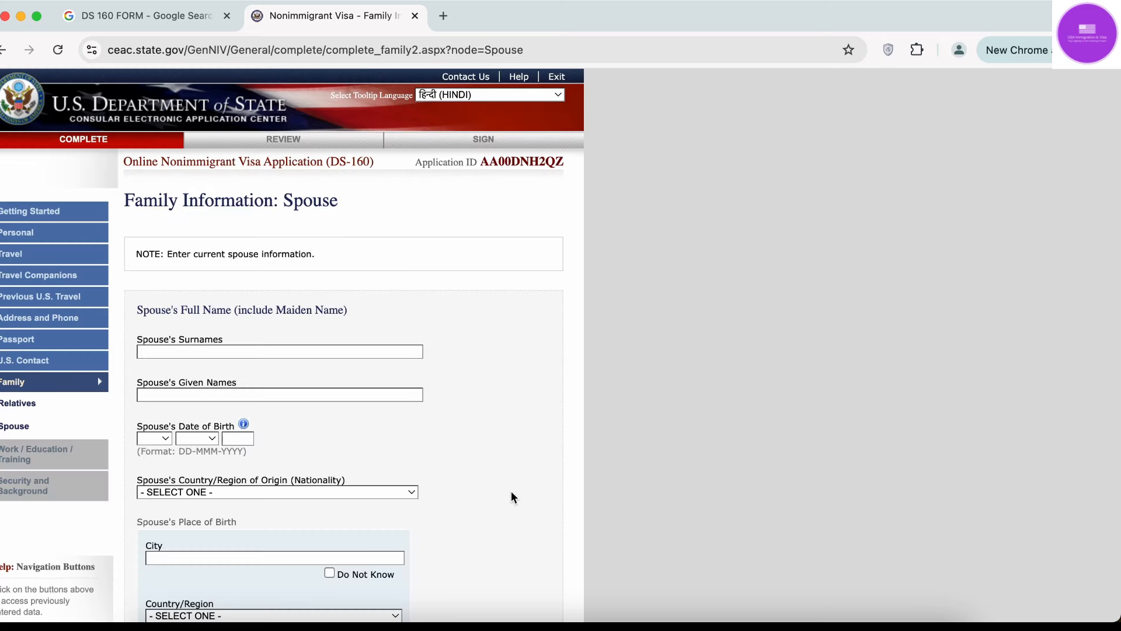
scroll(509, 480, "down", 3)
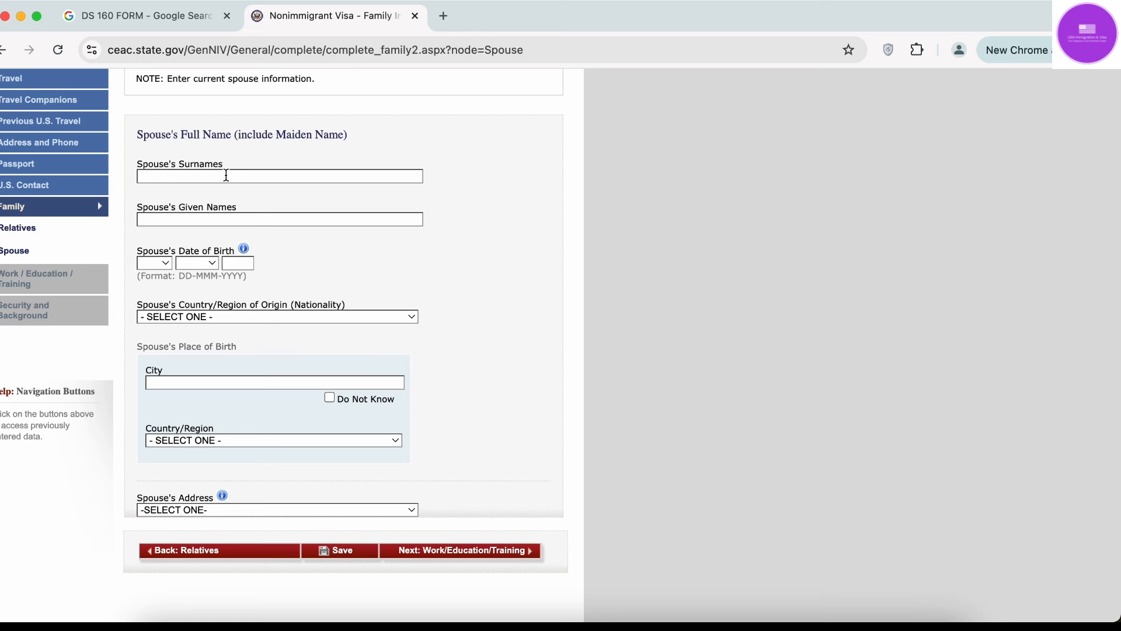
Enter the spouse's surname and given names, correcting a typo in the given name.
left_click(226, 176)
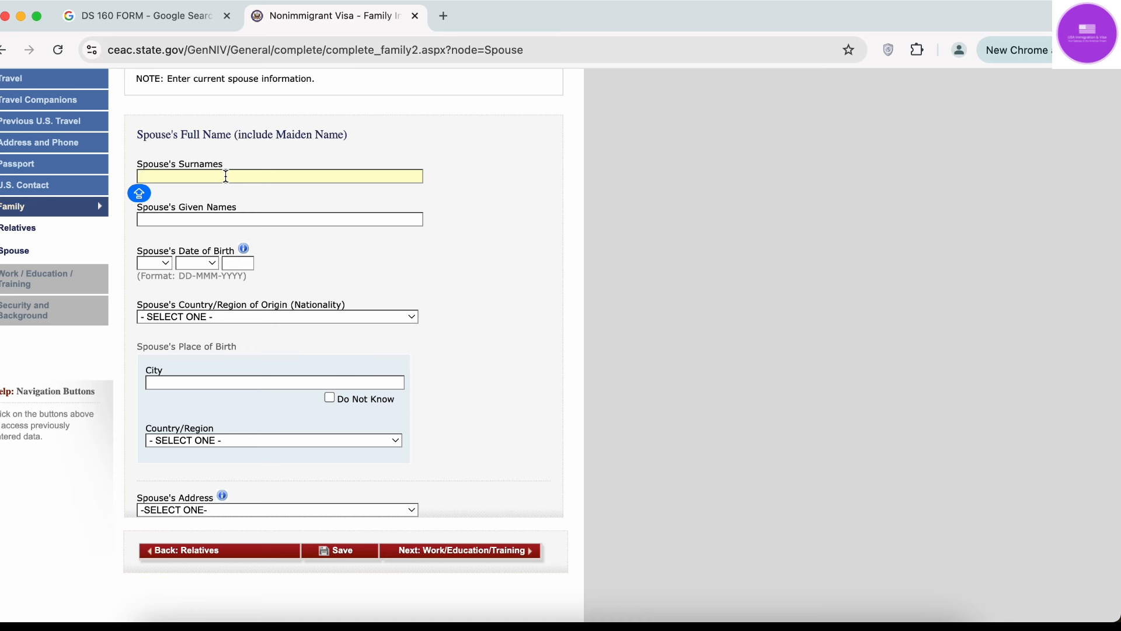
type("JAIN")
left_click(234, 219)
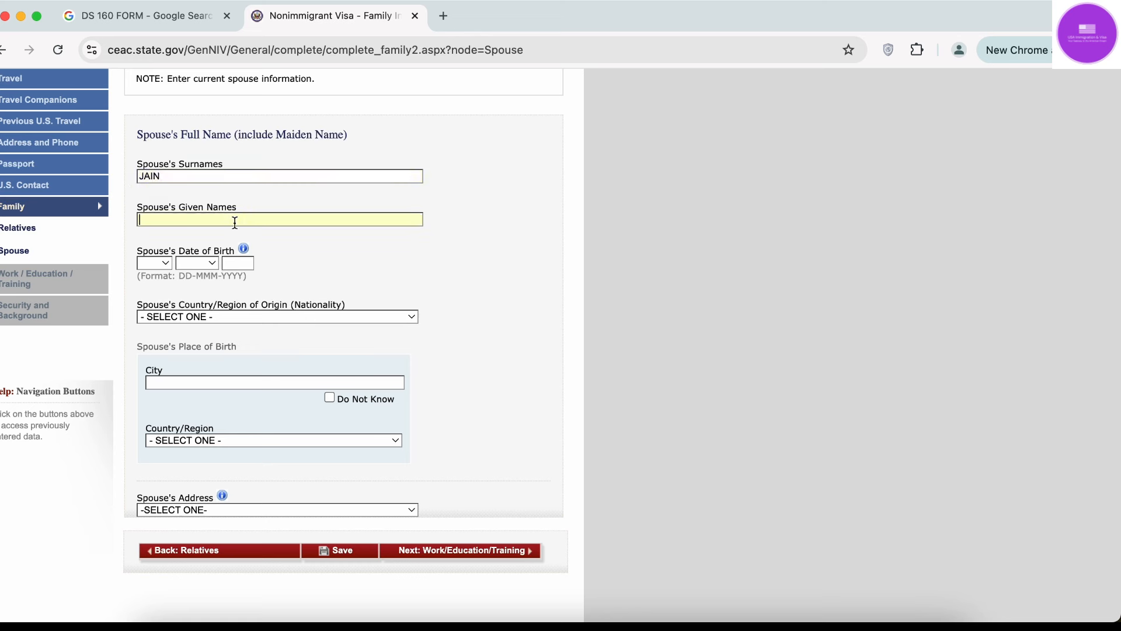
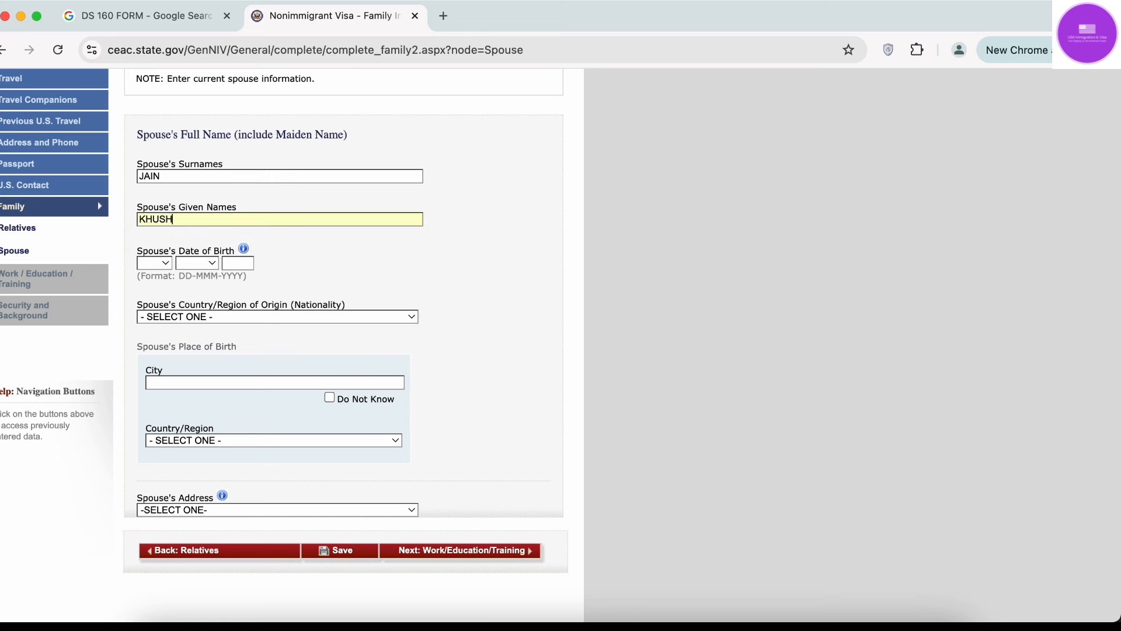
Set the spouse's birth date to 01 JAN 1999 and nationality to INDIA.
left_click(168, 265)
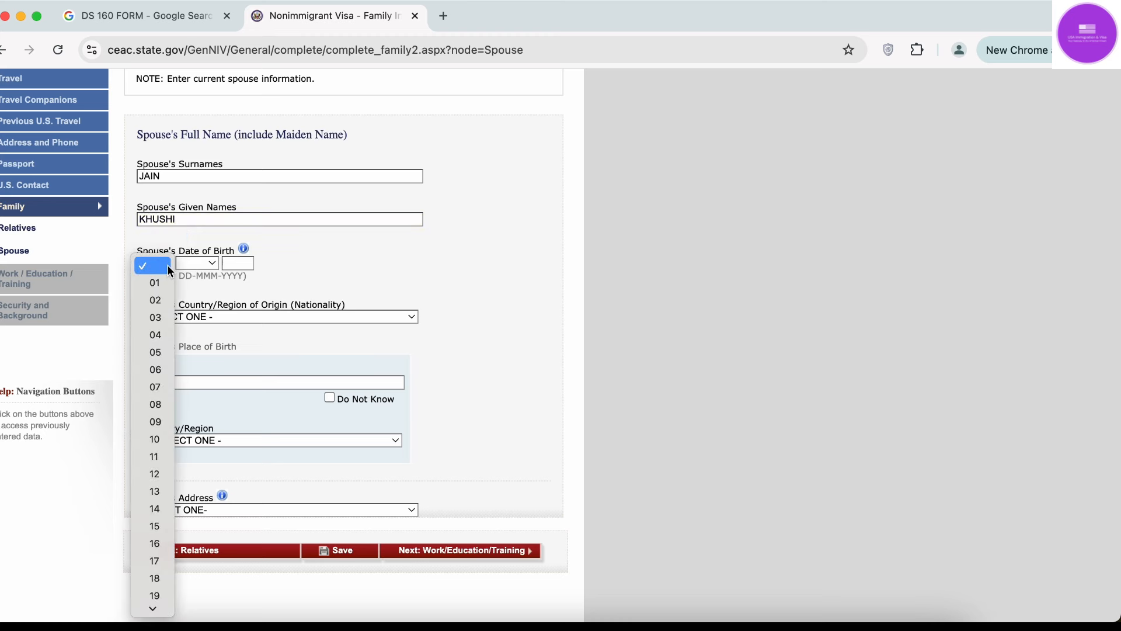
left_click(155, 283)
left_click(197, 264)
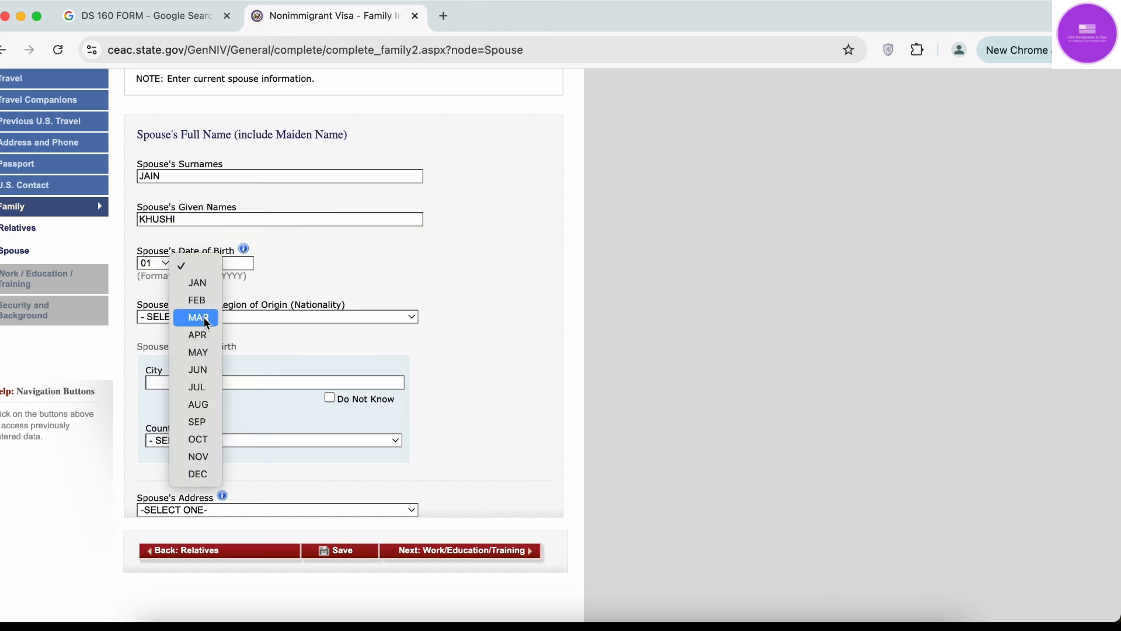
left_click(197, 283)
left_click(237, 263)
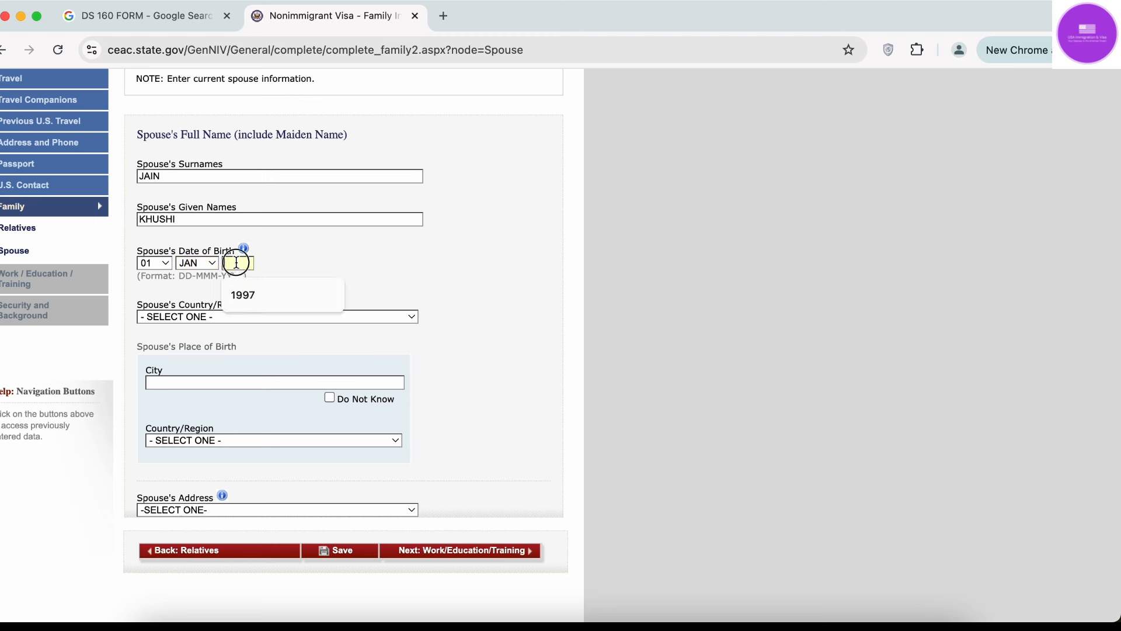
type("1999")
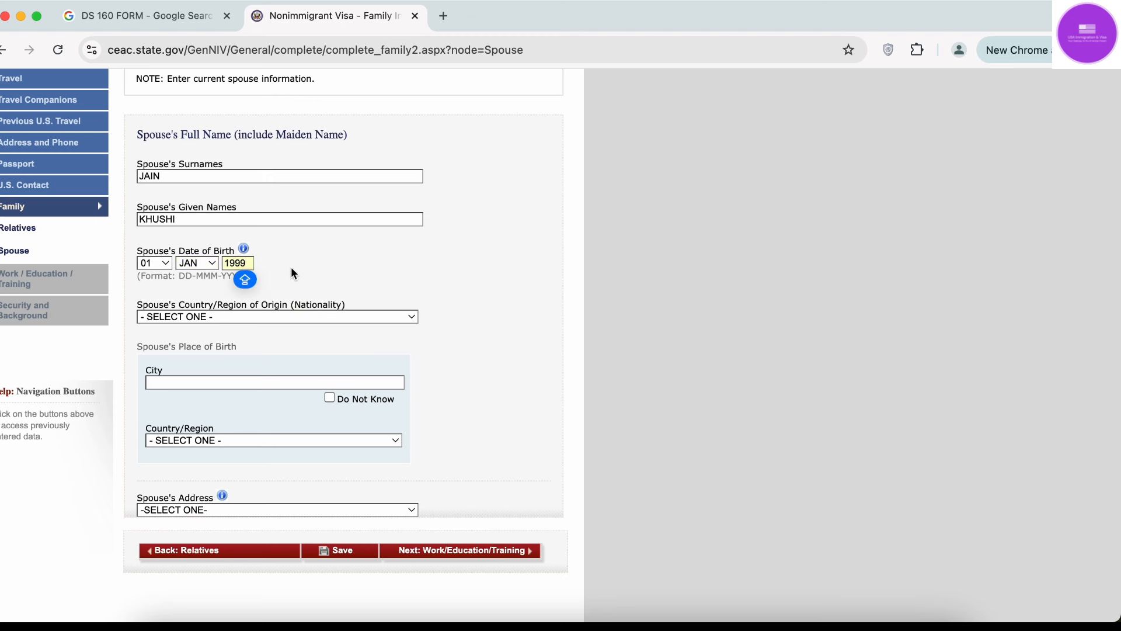
left_click(298, 272)
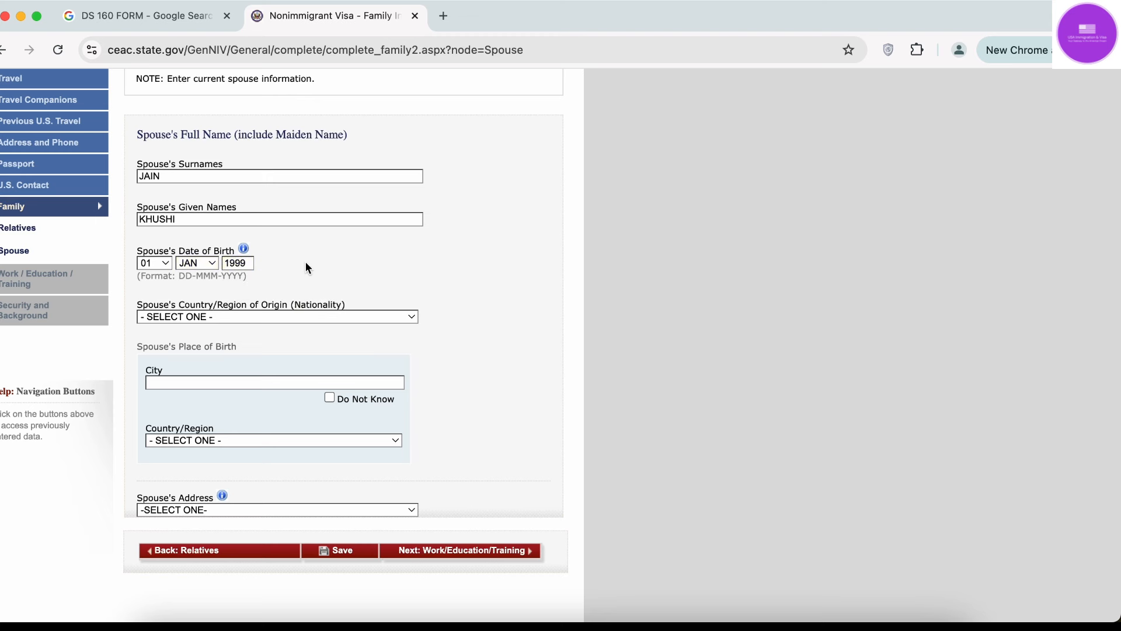
left_click(277, 321)
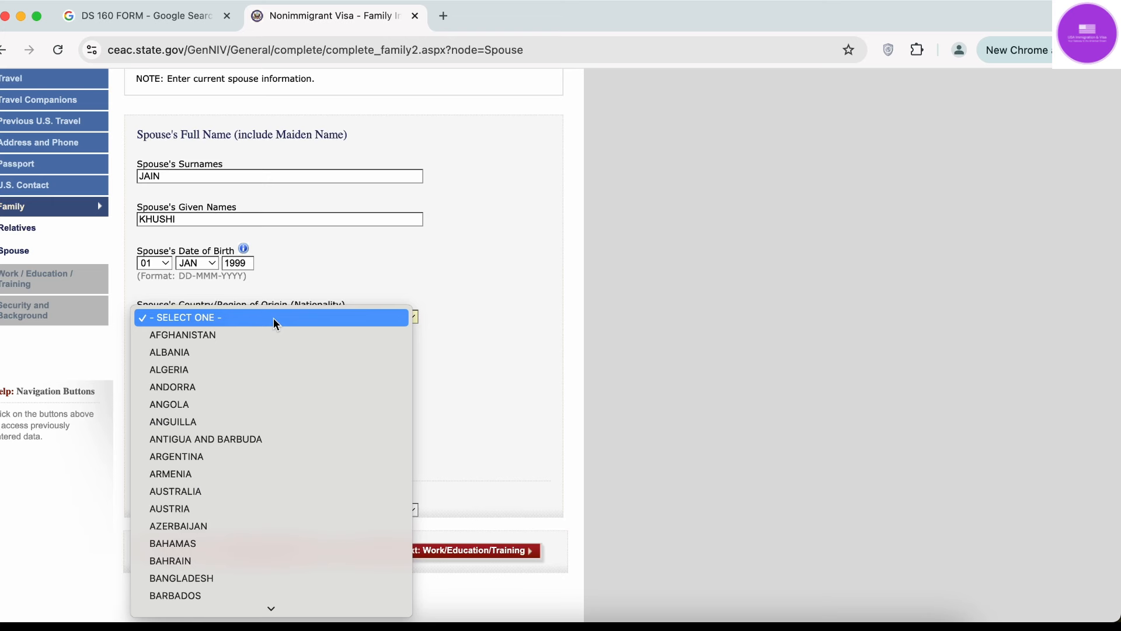
type("in")
key("Return")
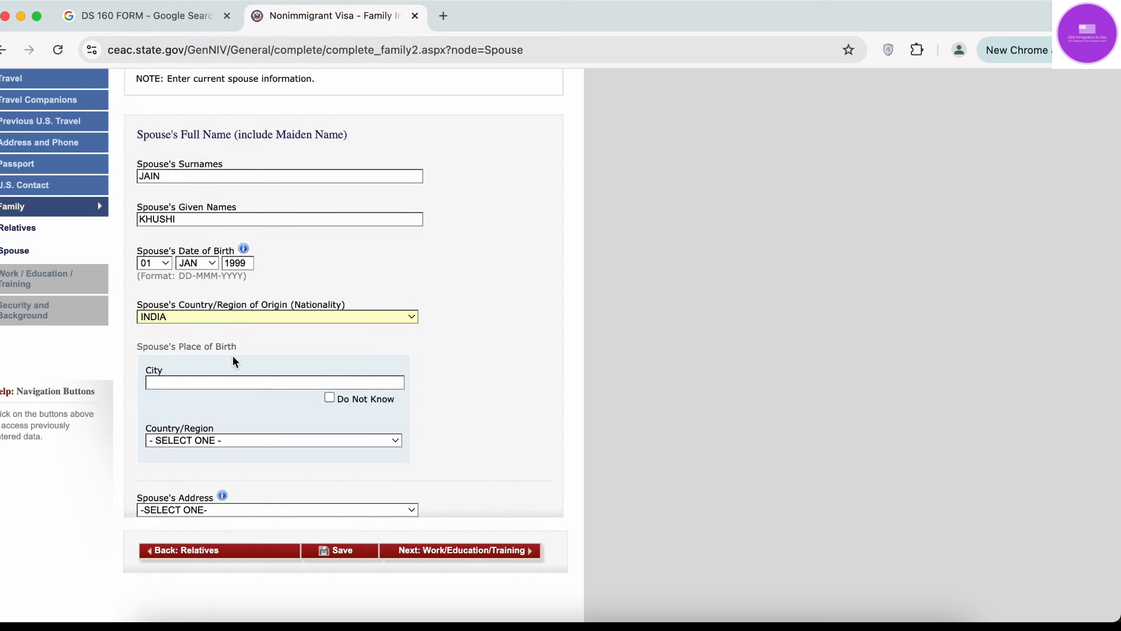
Enter birthplace DELHI, INDIA and set the spouse's address to Same as Home Address.
left_click(237, 386)
type("DELHI")
left_click(241, 441)
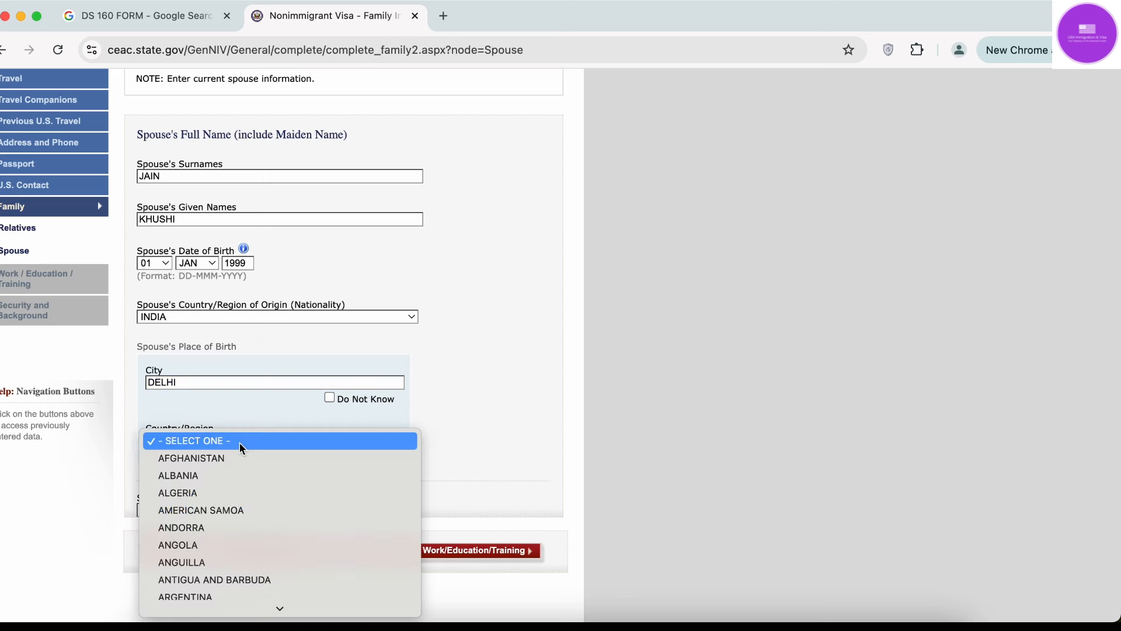
type("in")
key("Return")
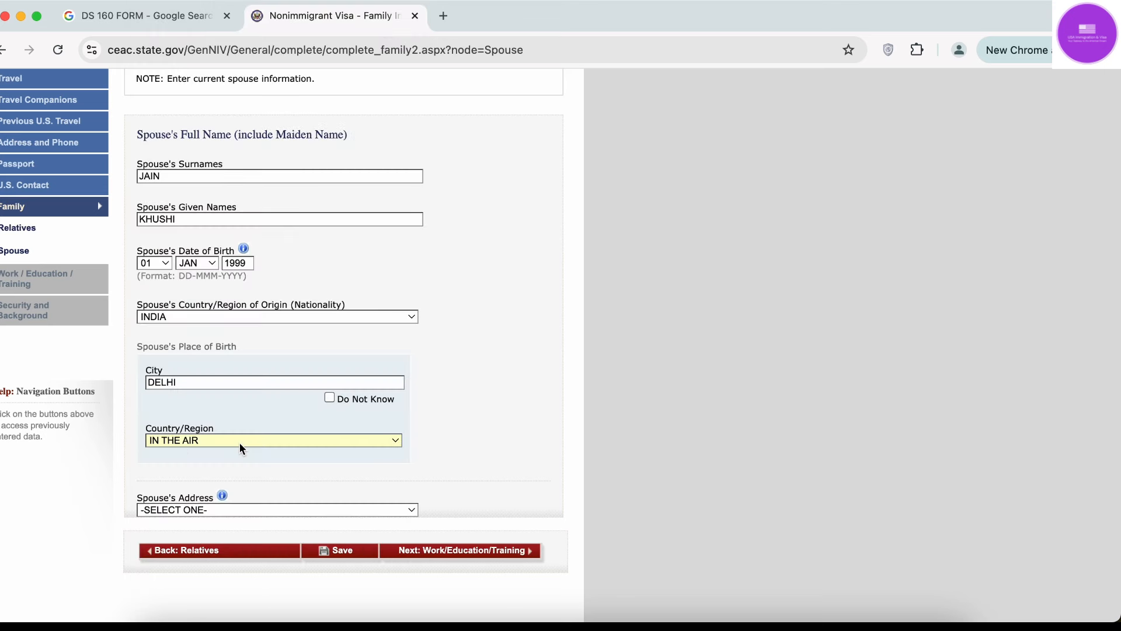
left_click(240, 442)
left_click(225, 457)
left_click(217, 509)
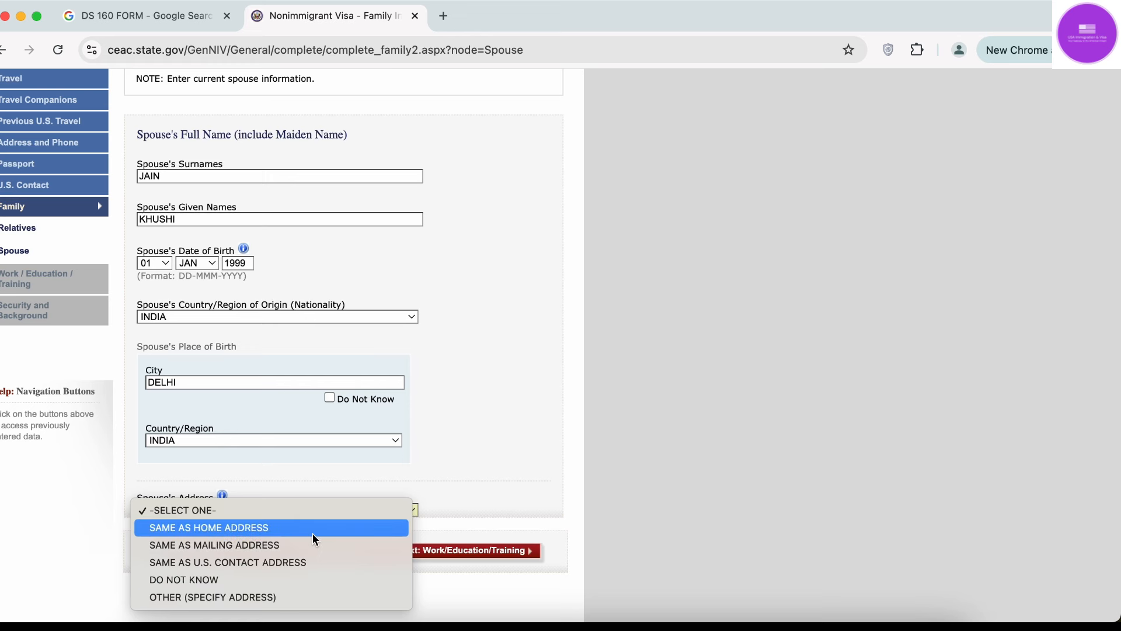
left_click(266, 528)
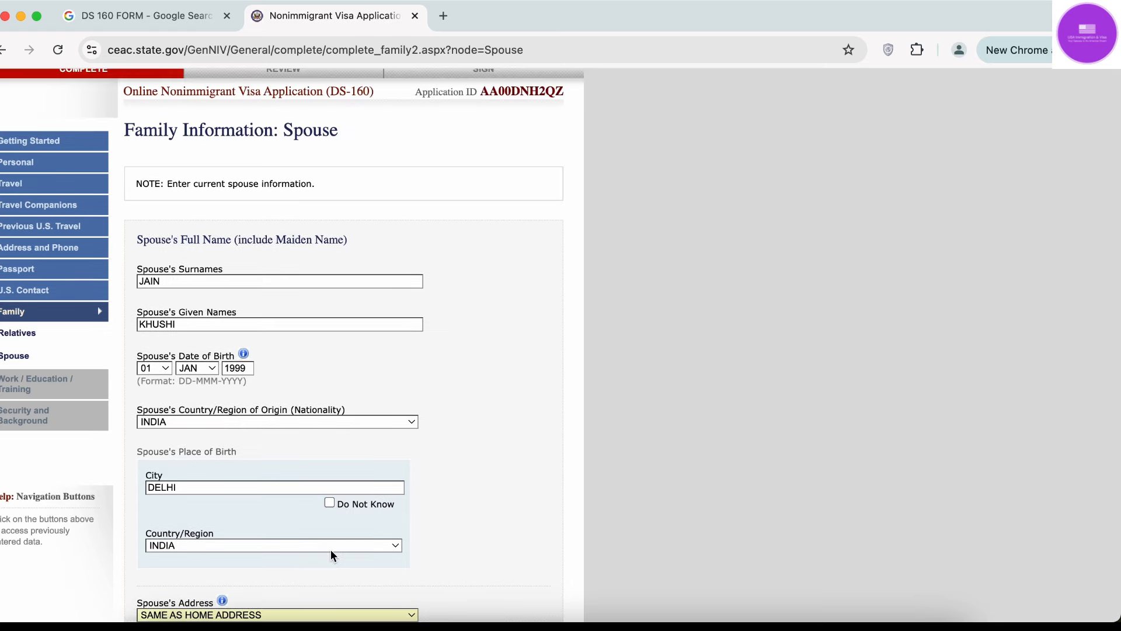
Save the Spouse page, continue the application, and advance to Work/Education/Training.
scroll(331, 549, "down", 4)
left_click(346, 463)
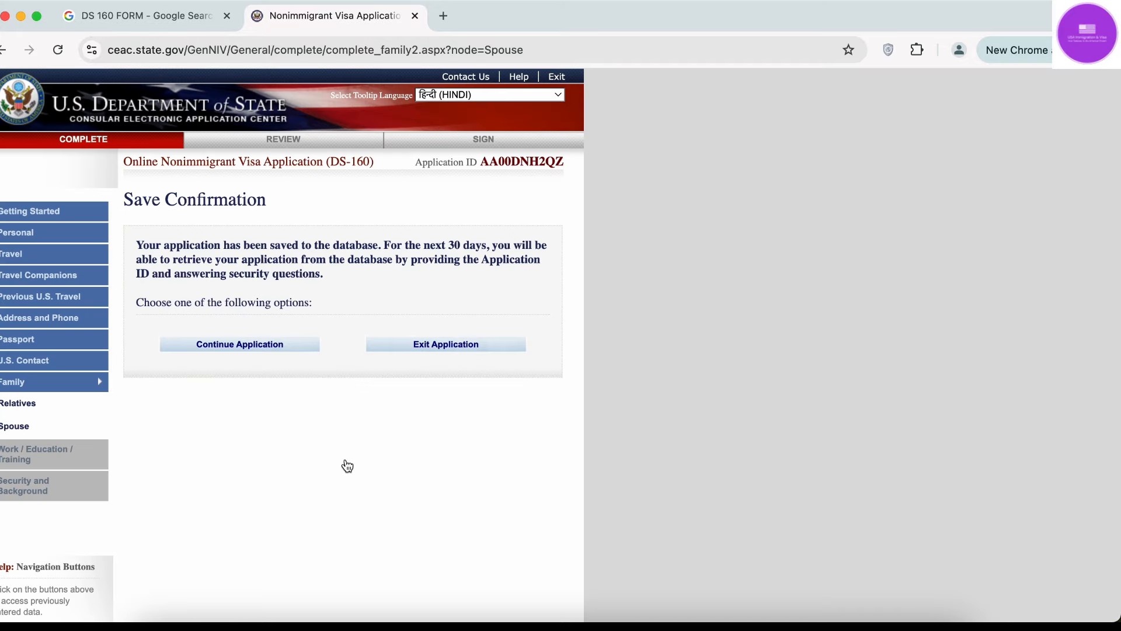
left_click(273, 346)
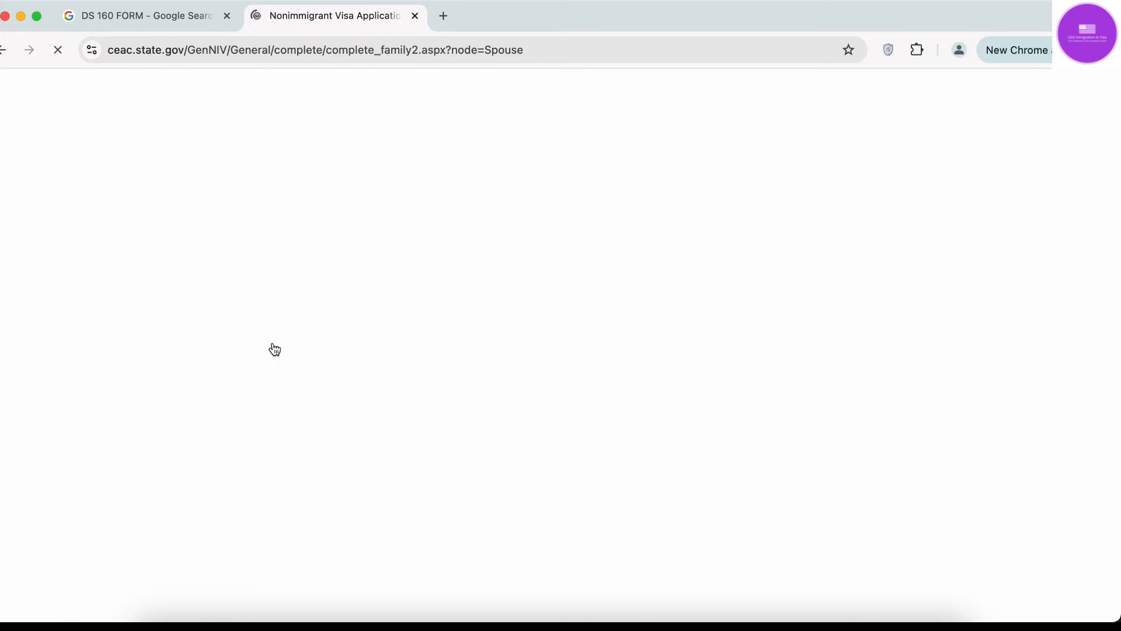
scroll(274, 349, "down", 5)
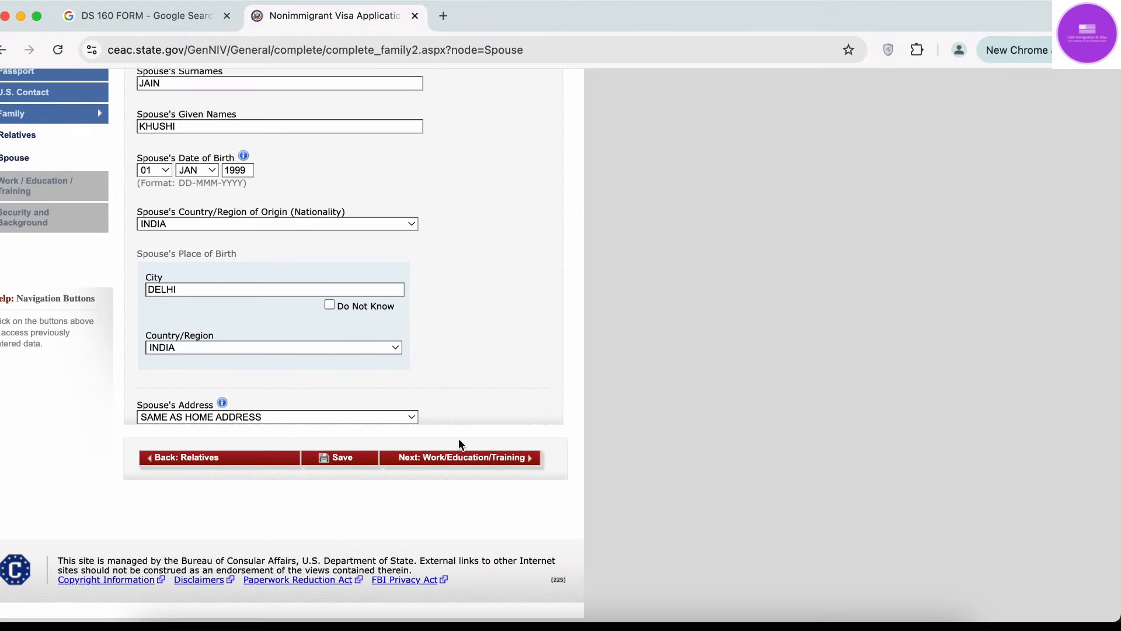
left_click(461, 459)
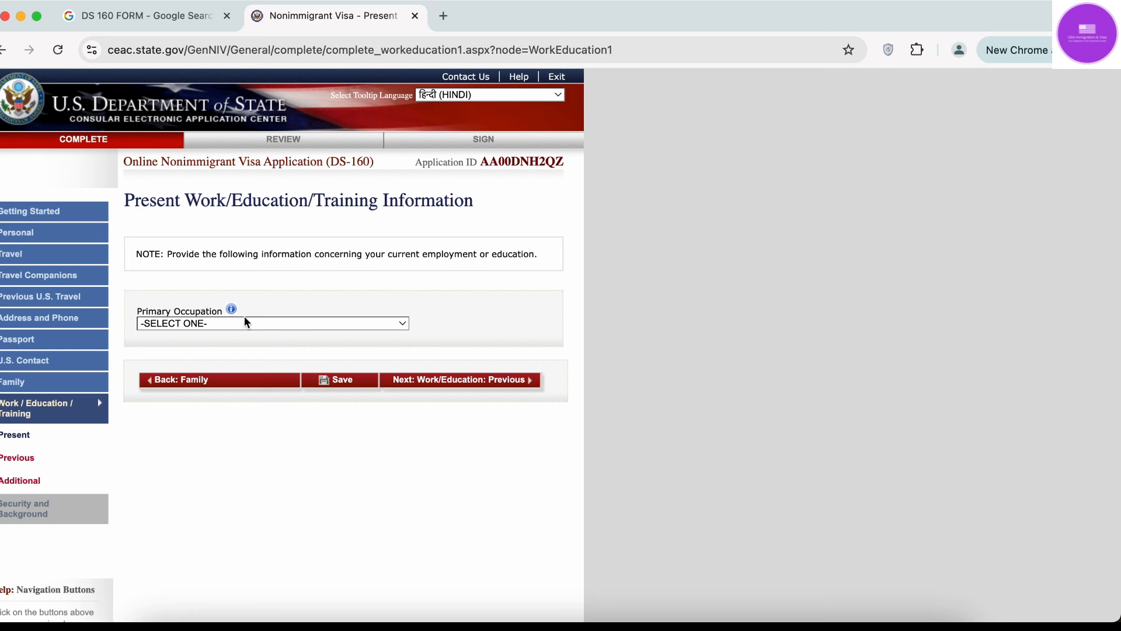
left_click(209, 324)
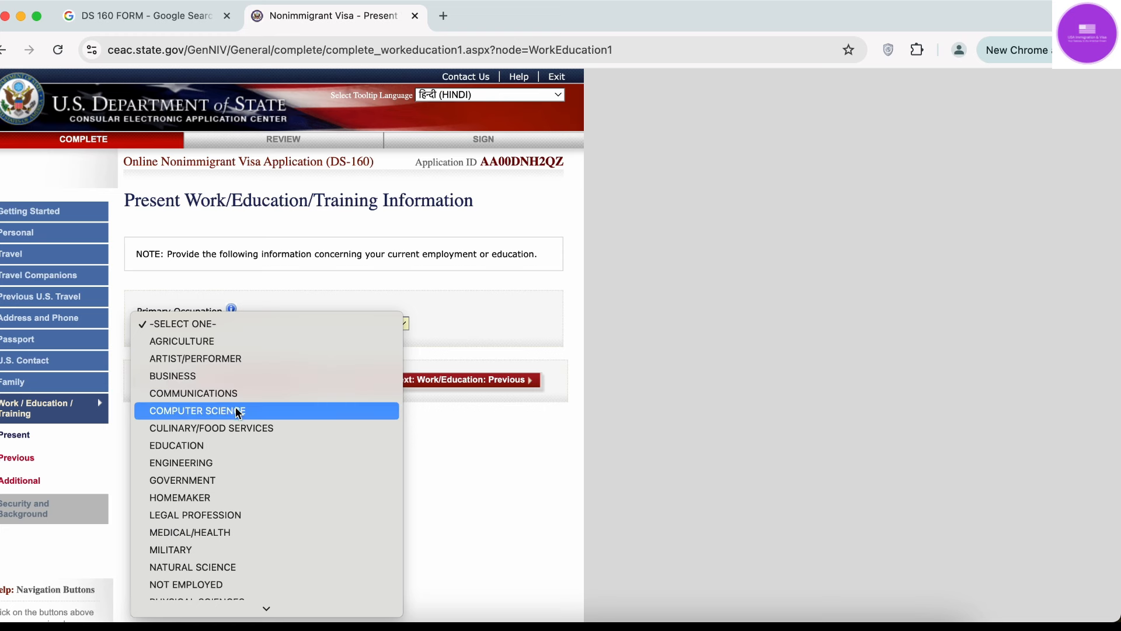
Choose COMPUTER SCIENCE from the Primary Occupation list.
scroll(237, 412, "down", 3)
scroll(238, 412, "down", 1)
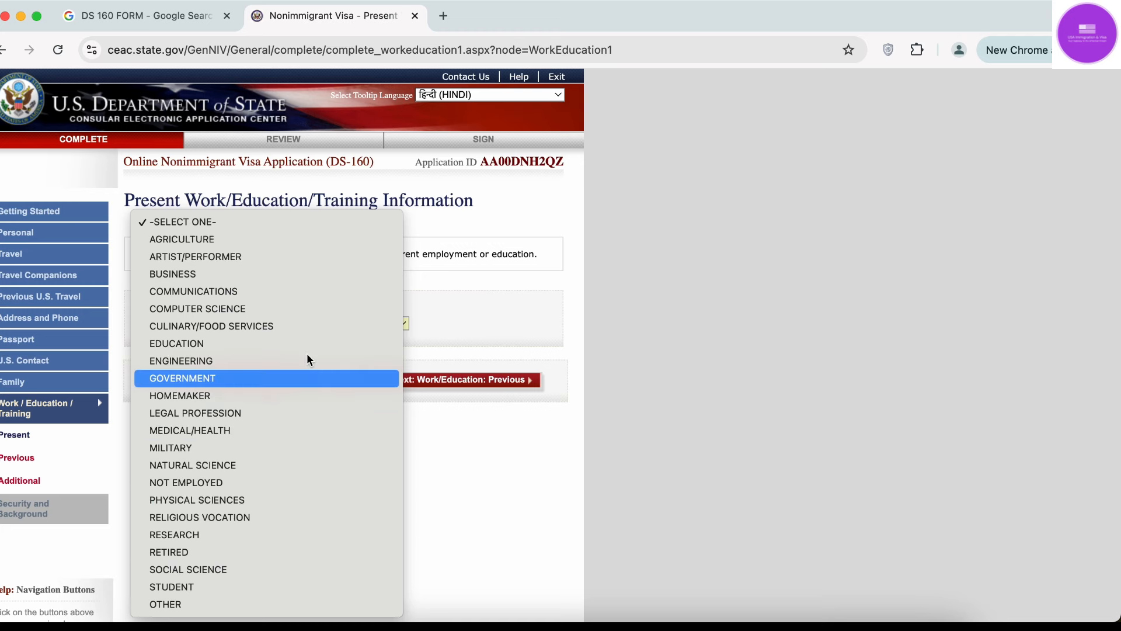
left_click(325, 313)
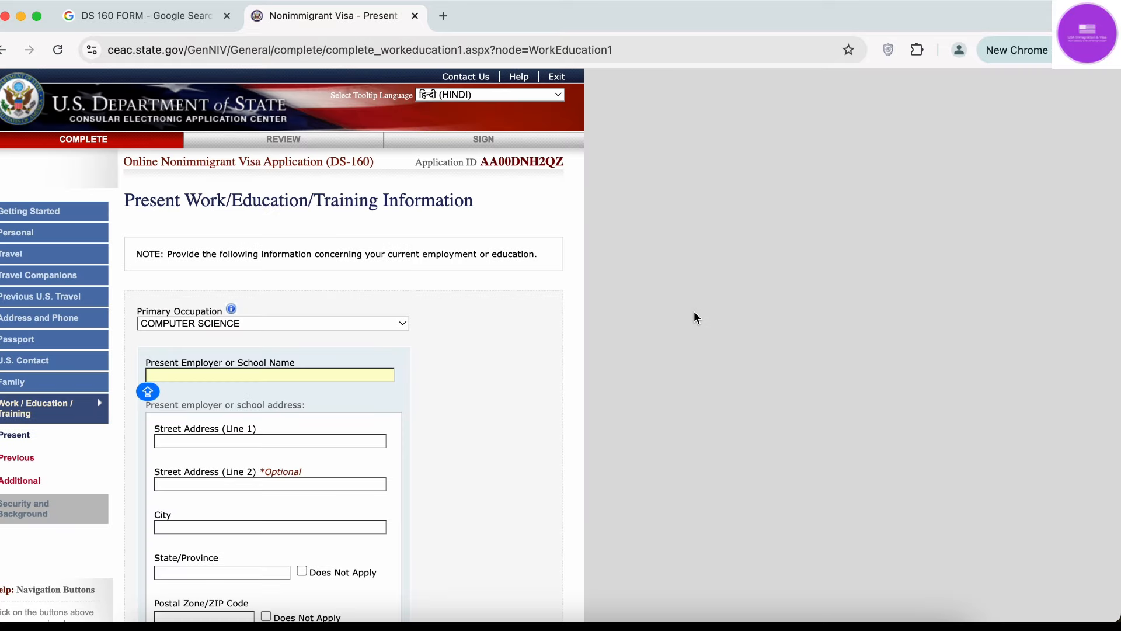
Enter HCL as the present employer's name, replacing a mistyped entry.
scroll(505, 358, "down", 3)
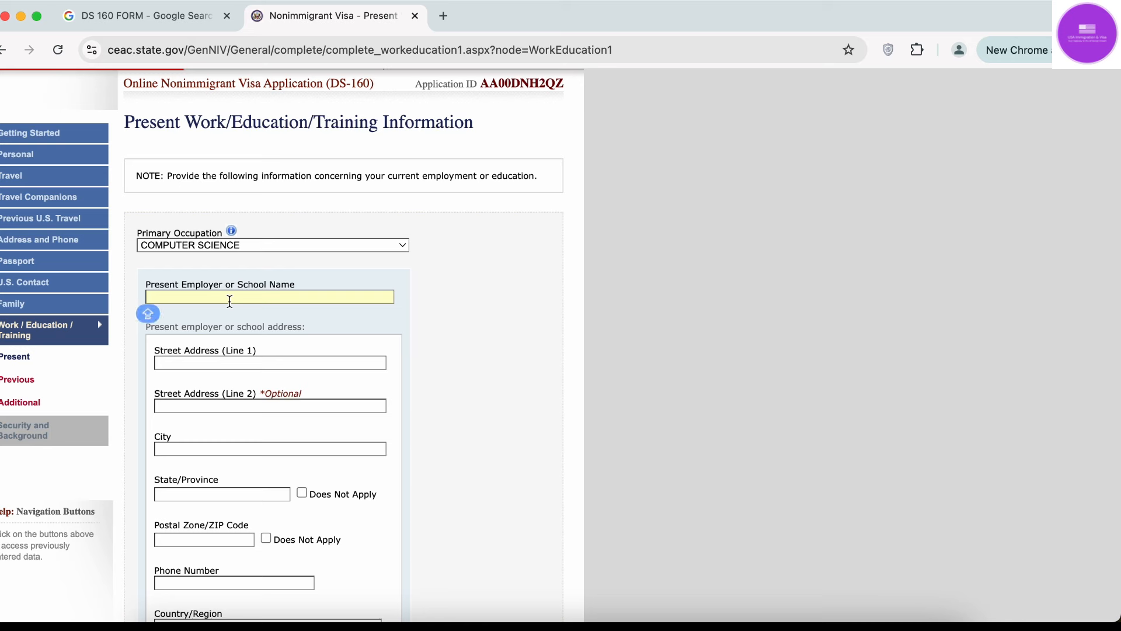
scroll(526, 301, "down", 2)
left_click(345, 242)
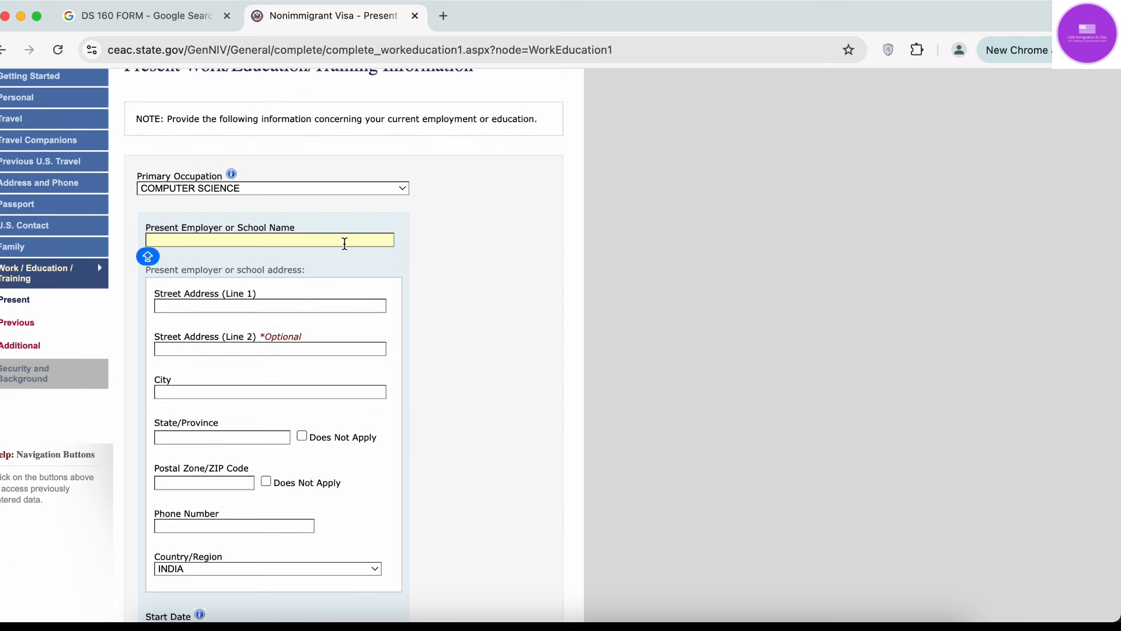
type("DEL")
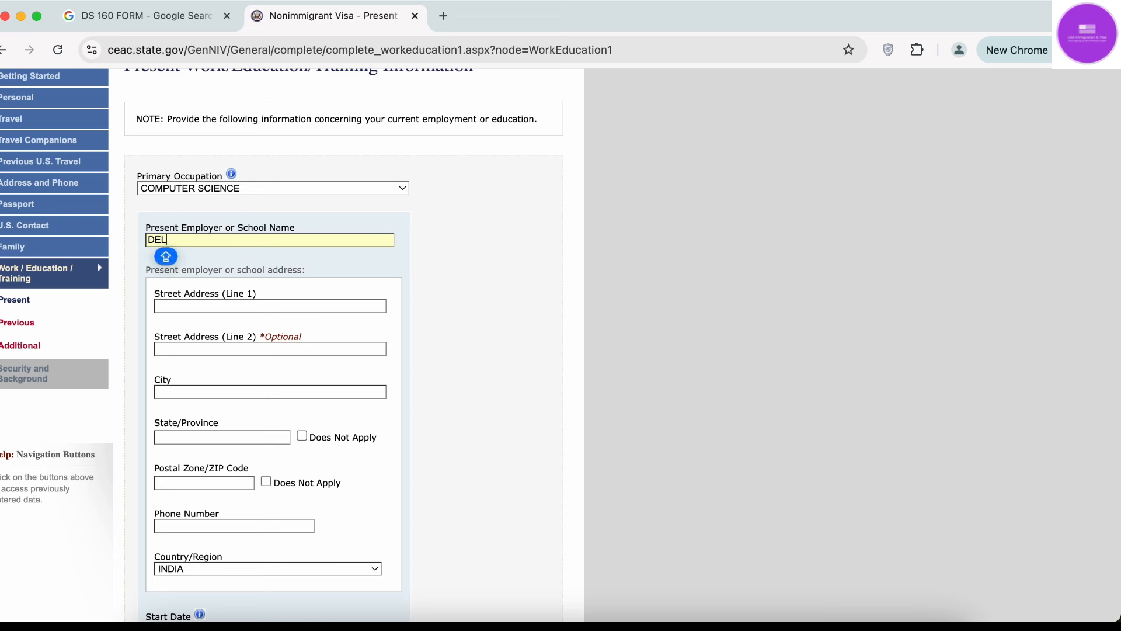
key("BackSpace")
key("BackSpace")
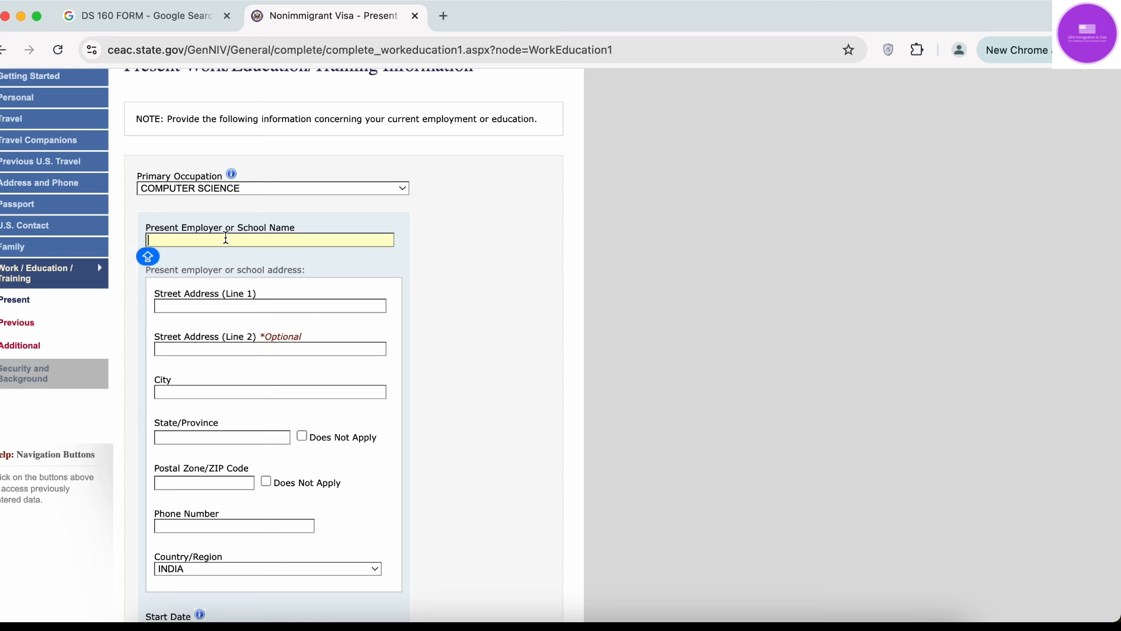
type("HCL")
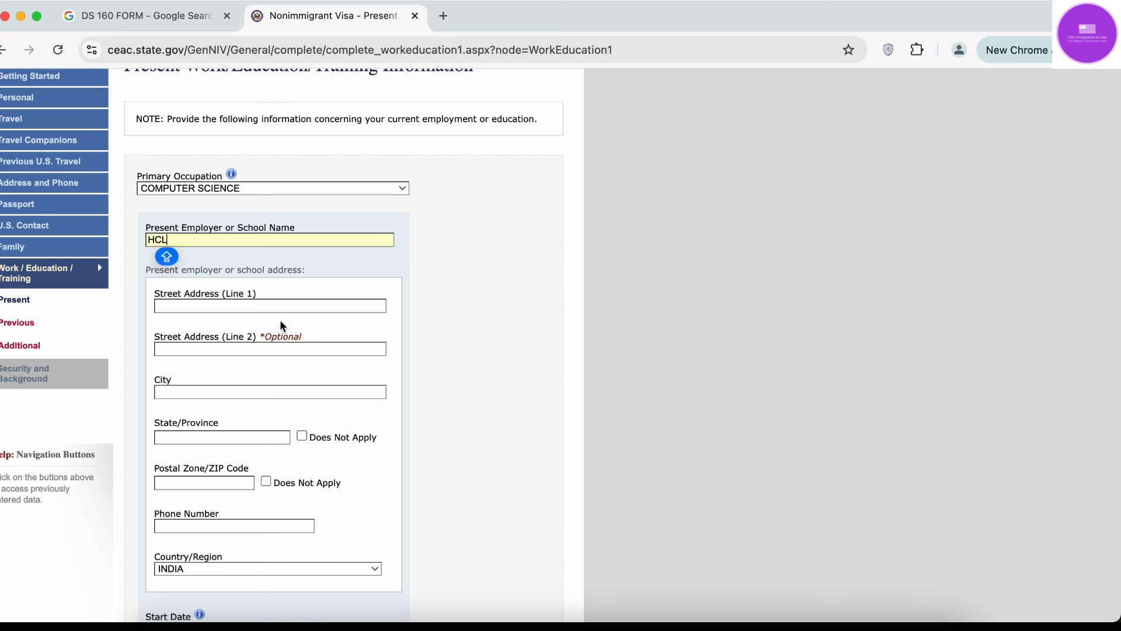
Fill in the employer's first street address line, correcting its last digits.
left_click(280, 307)
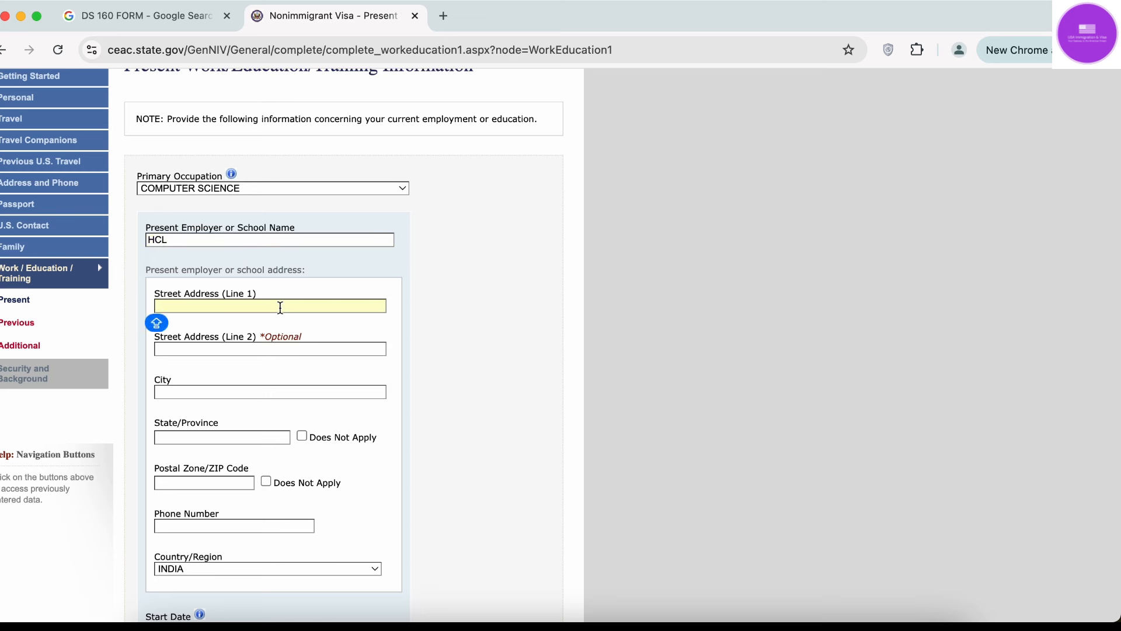
type("123")
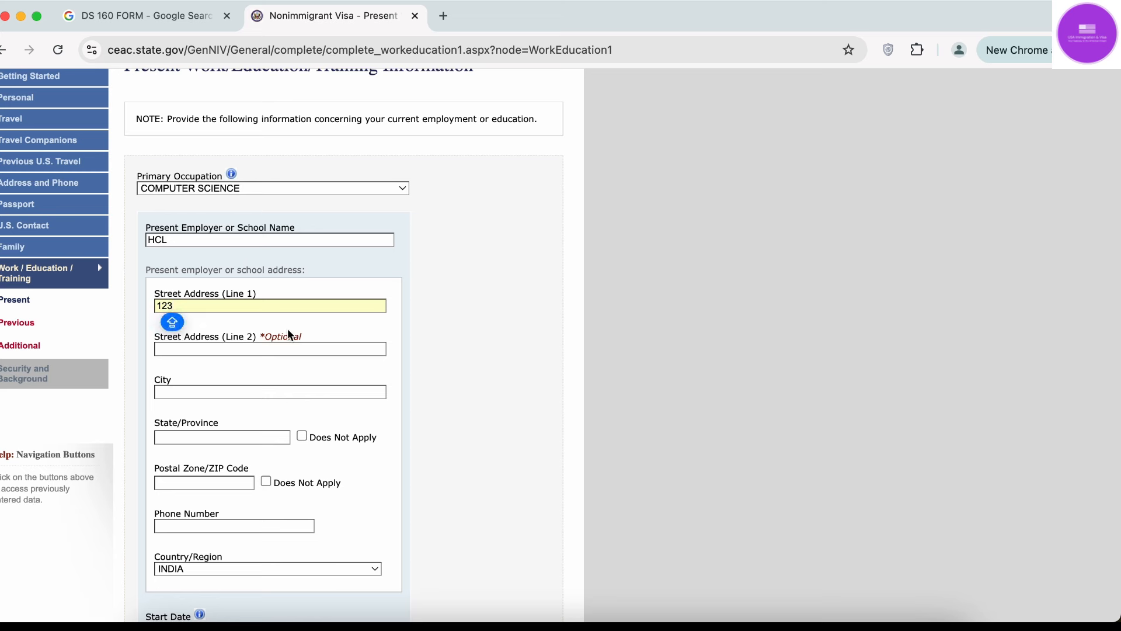
type(" SEC")
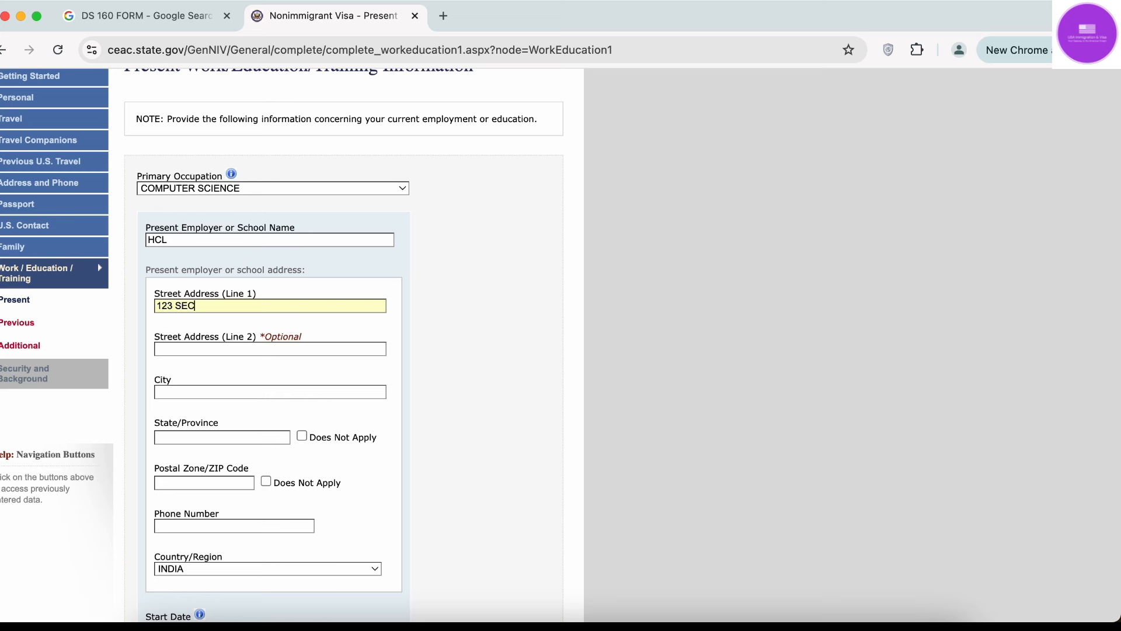
type("TOR")
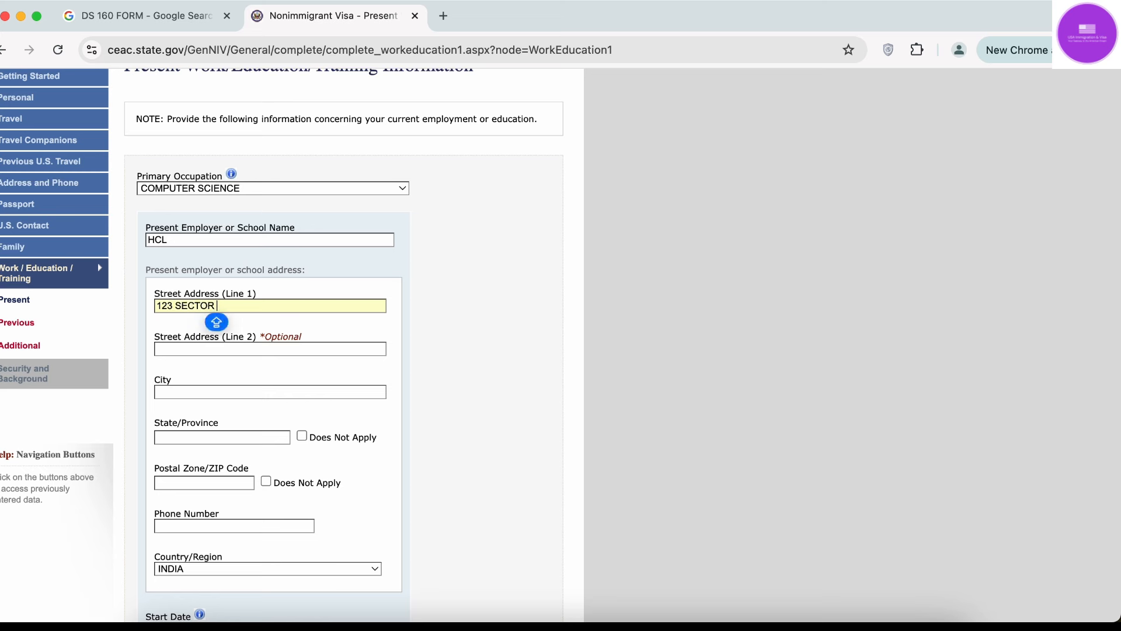
type(" 111")
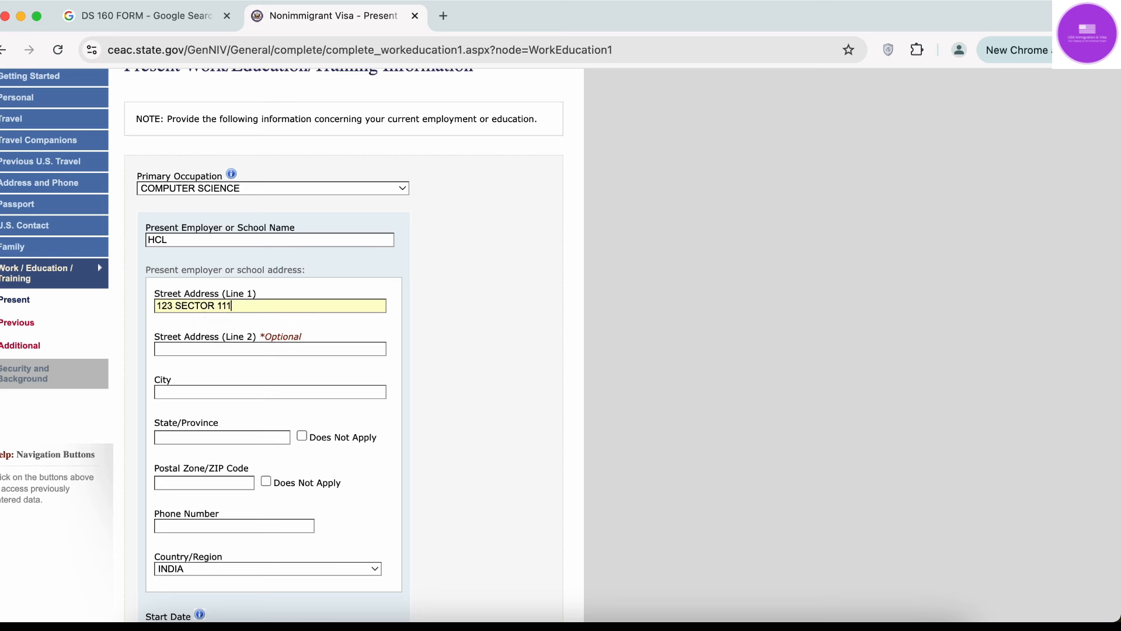
key("BackSpace")
key("BackSpace")
type("23")
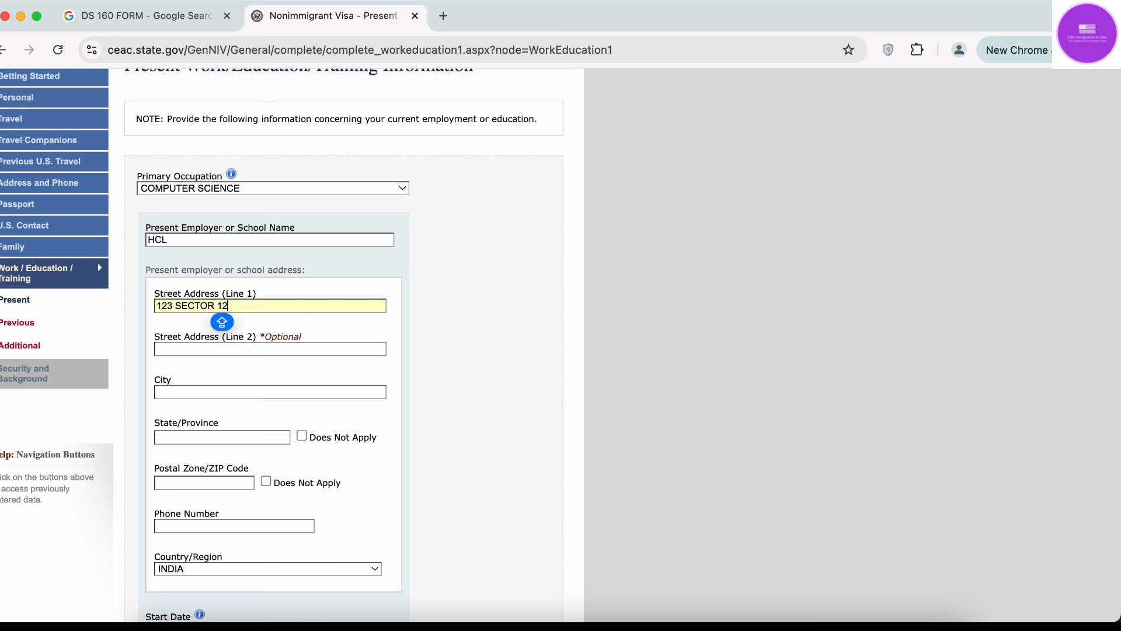
left_click(226, 391)
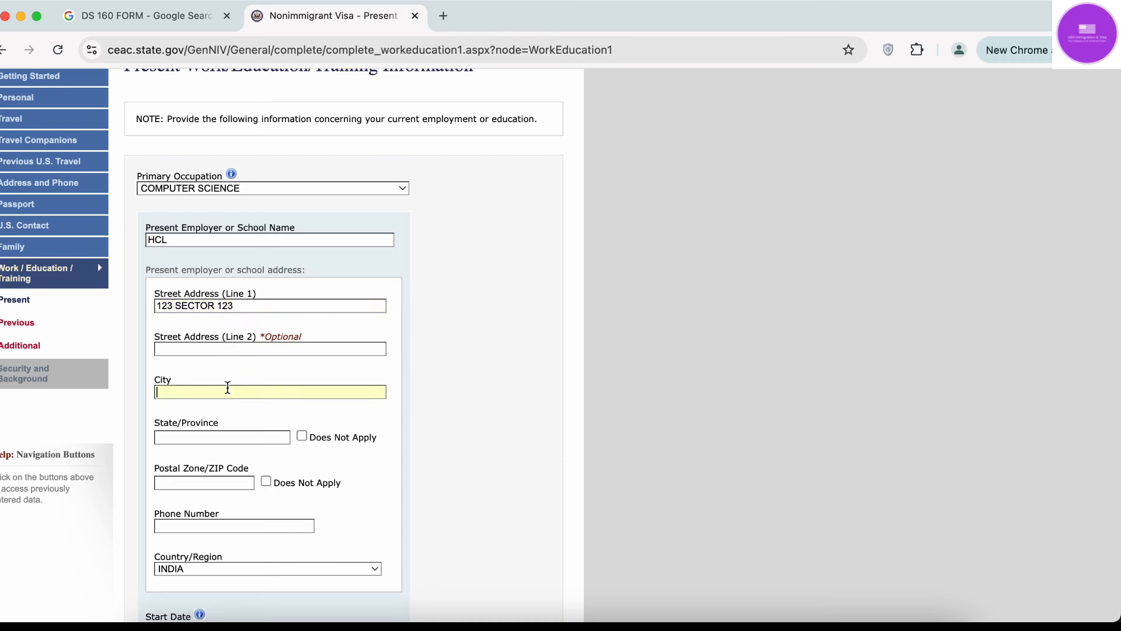
Enter employer city NOIDA, state UP and the postal code.
type("NOIDA")
scroll(197, 384, "down", 4)
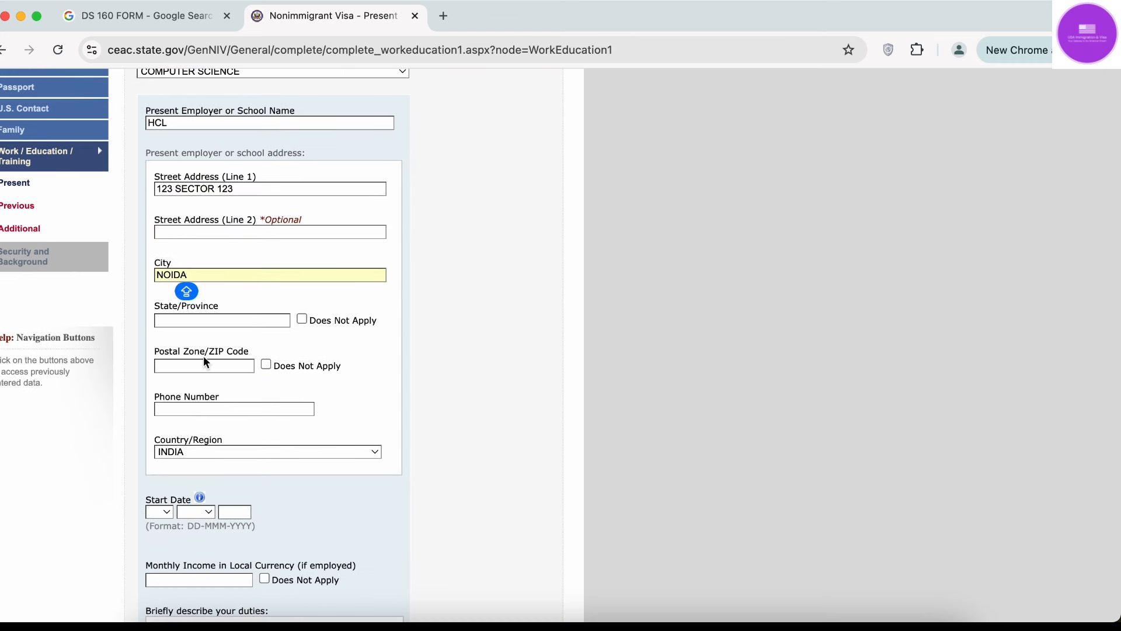
left_click(213, 322)
type("UP")
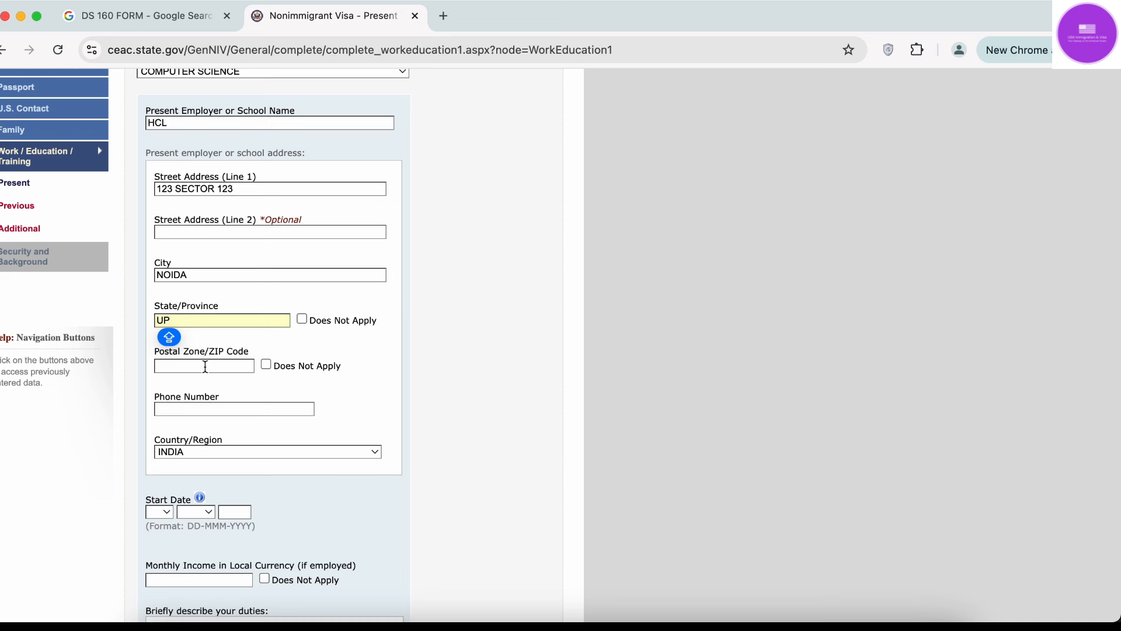
left_click(205, 366)
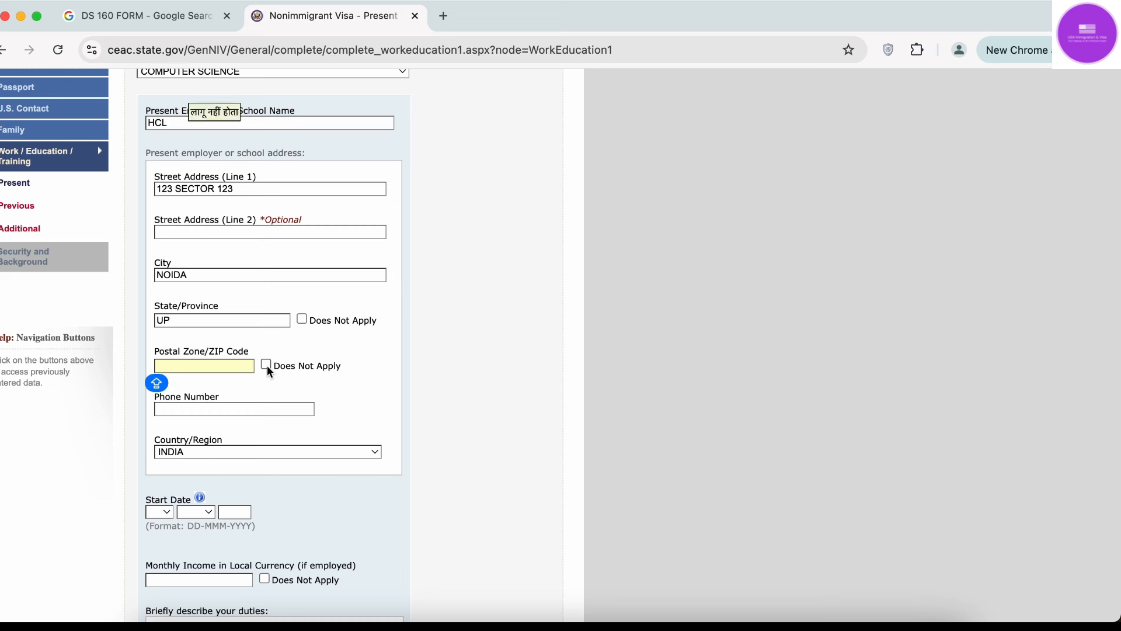
type("2010")
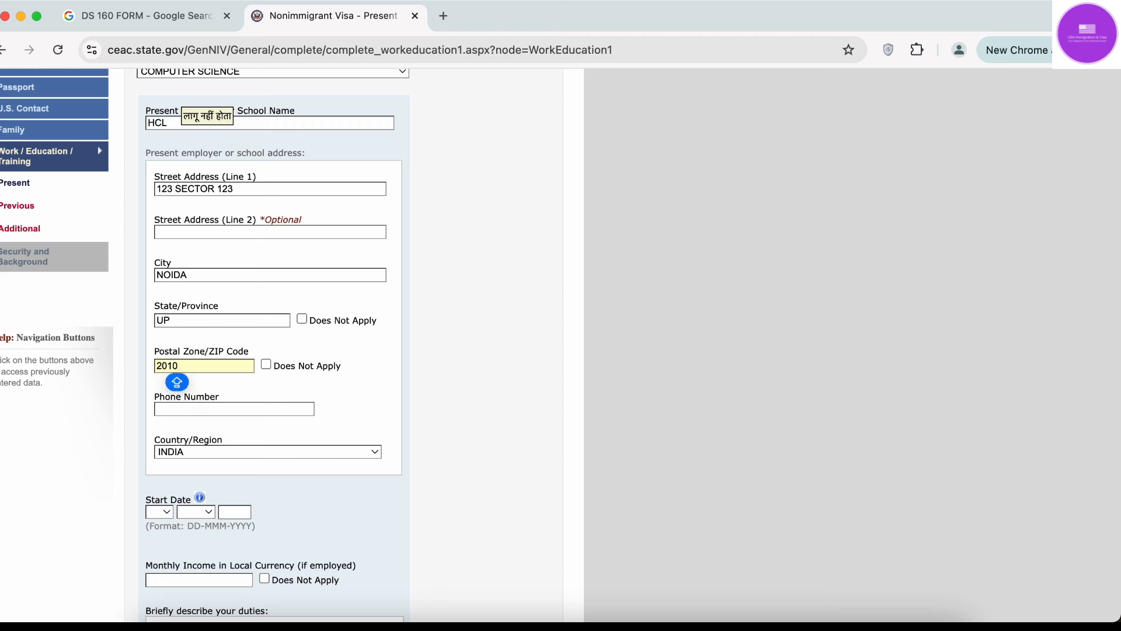
type("10")
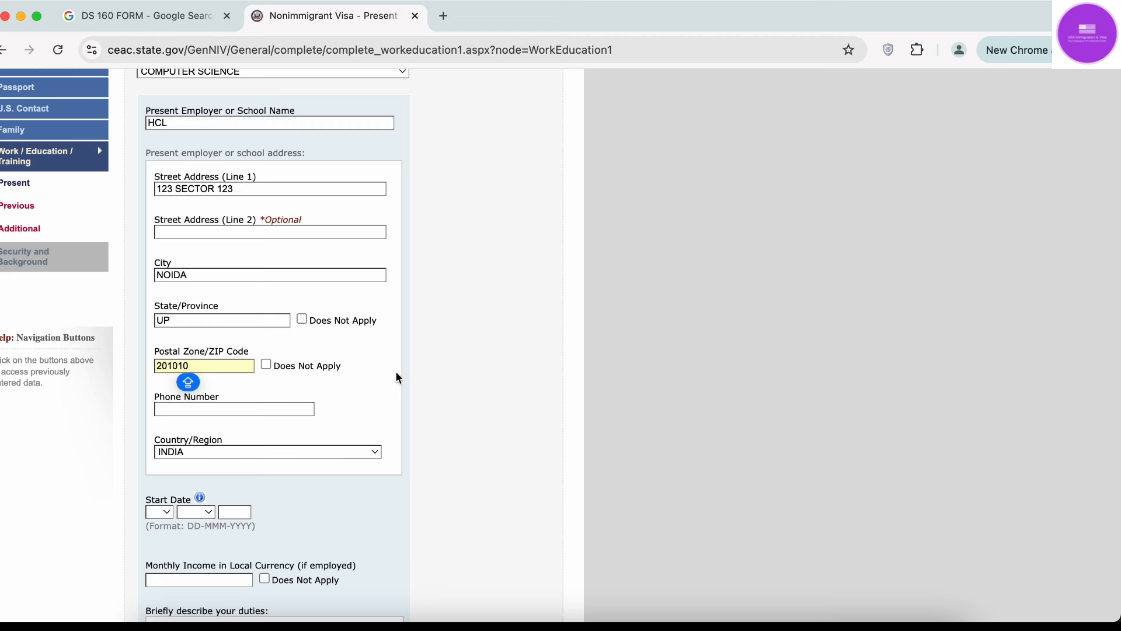
left_click(450, 352)
Enter the employer's phone number.
scroll(450, 354, "down", 3)
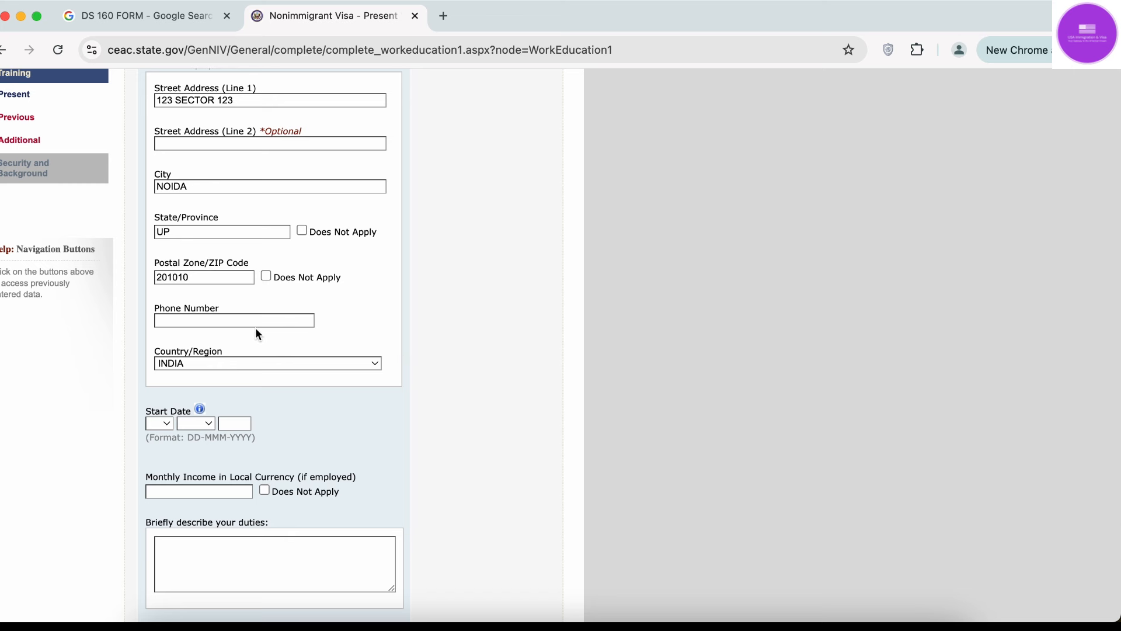
left_click(258, 320)
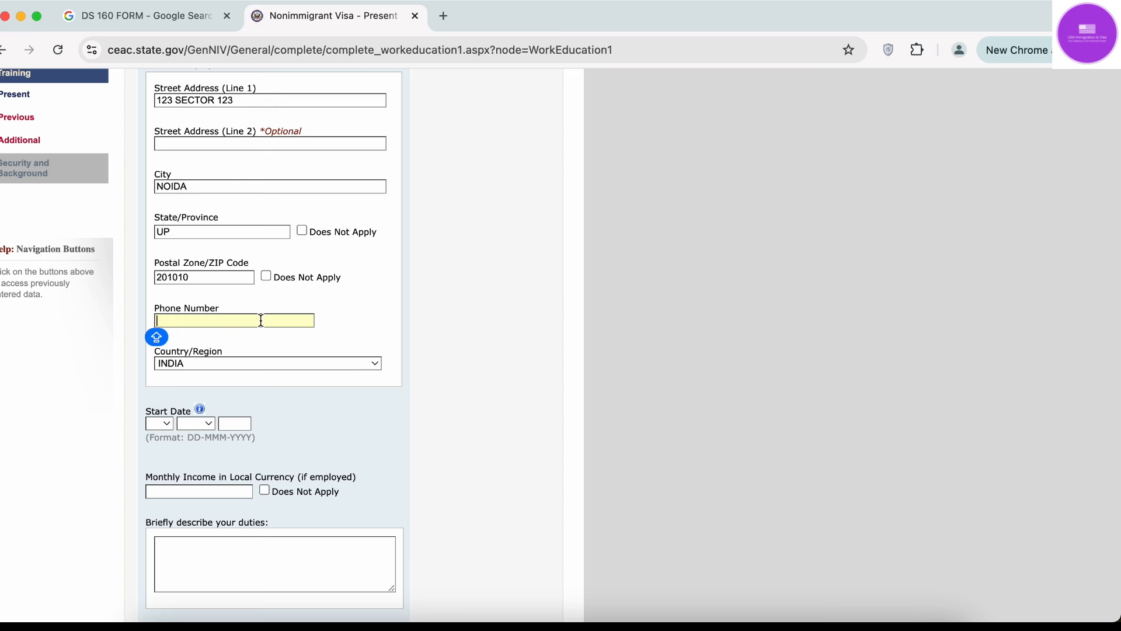
type("2222222222")
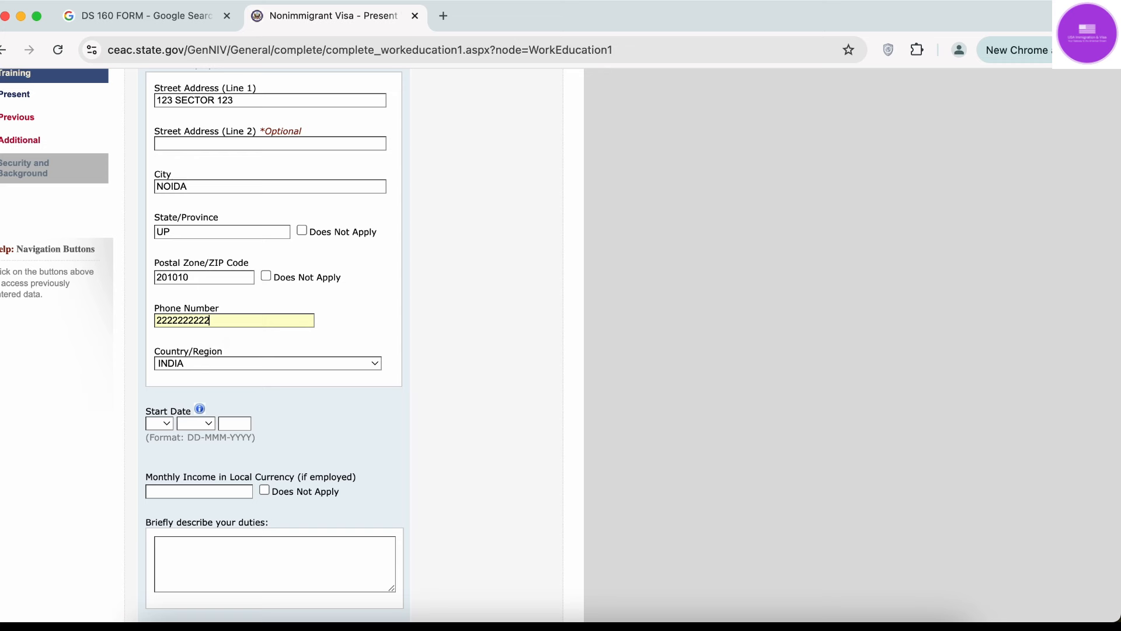
type("2")
scroll(203, 292, "down", 2)
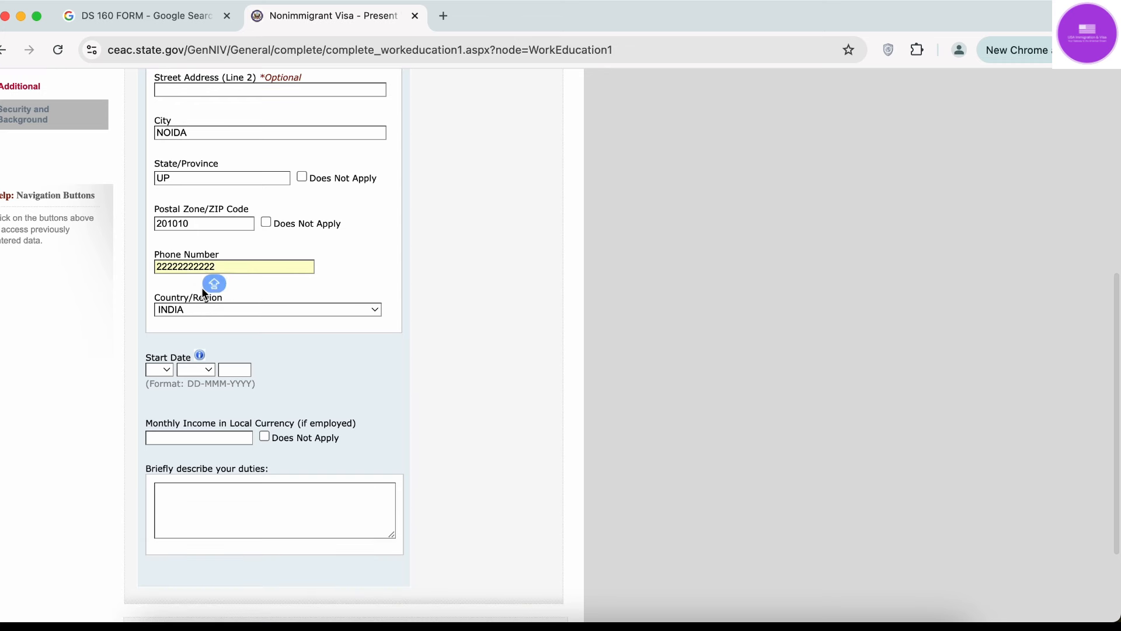
Set the present job's start date to 01 JAN 2020.
left_click(471, 266)
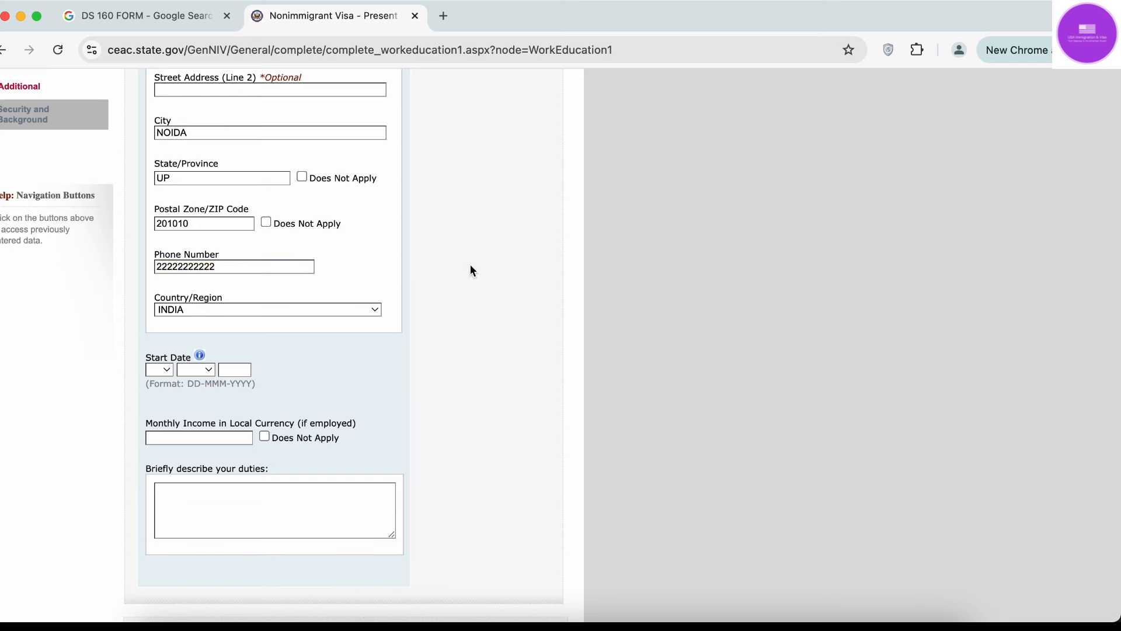
left_click(162, 371)
left_click(163, 388)
left_click(195, 370)
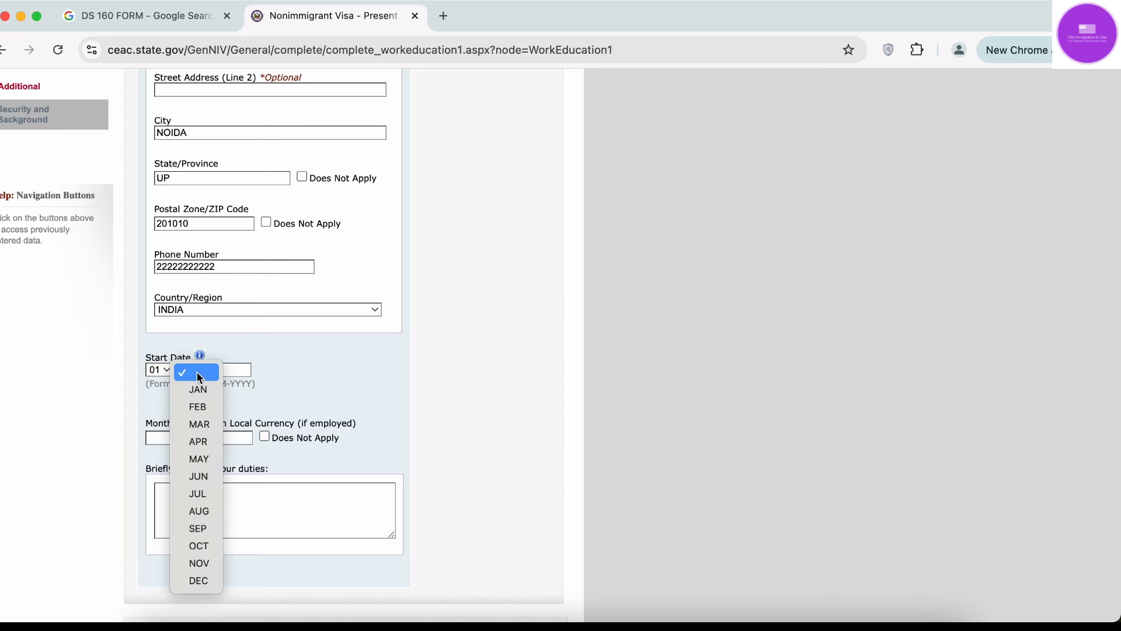
left_click(201, 390)
left_click(229, 371)
type("2020")
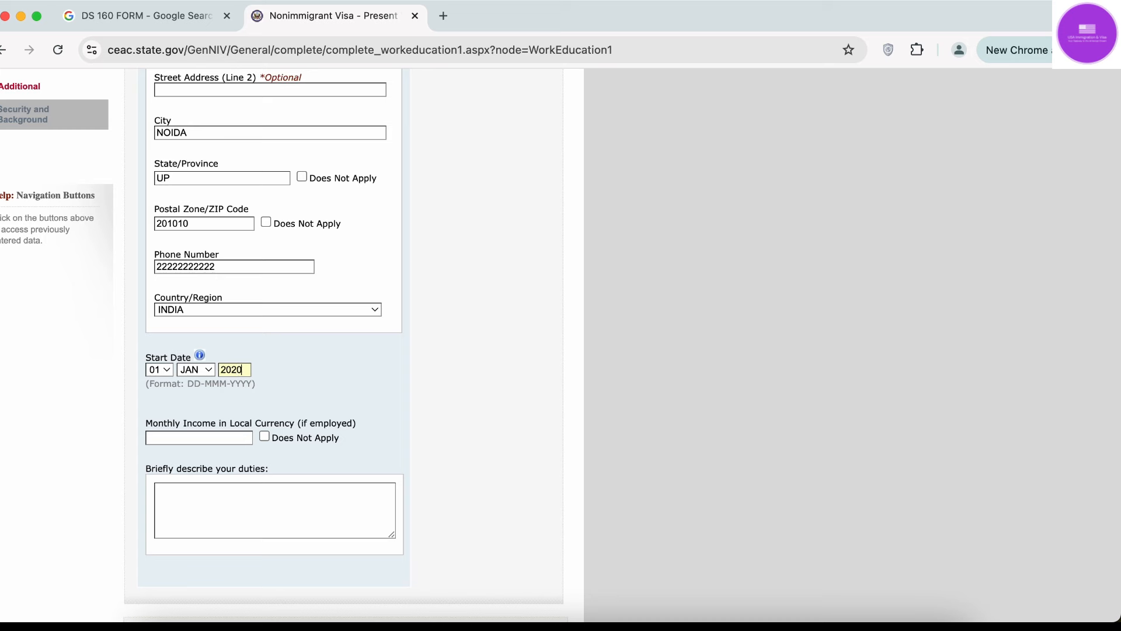
Enter monthly income 1000000 and describe the duties as IT.
scroll(229, 371, "down", 2)
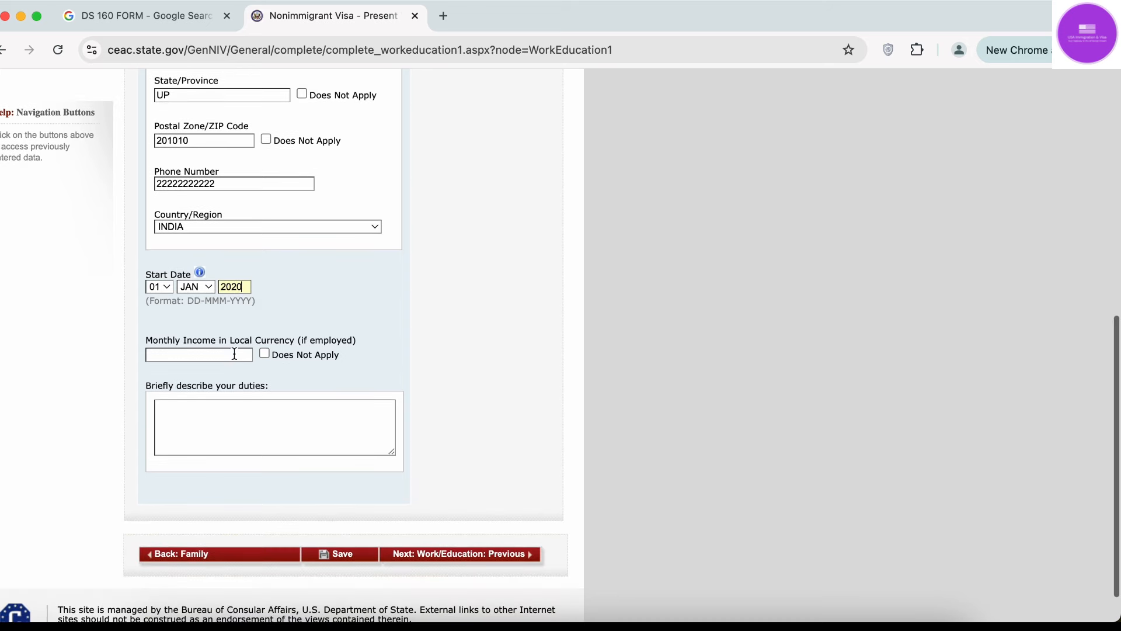
left_click(230, 353)
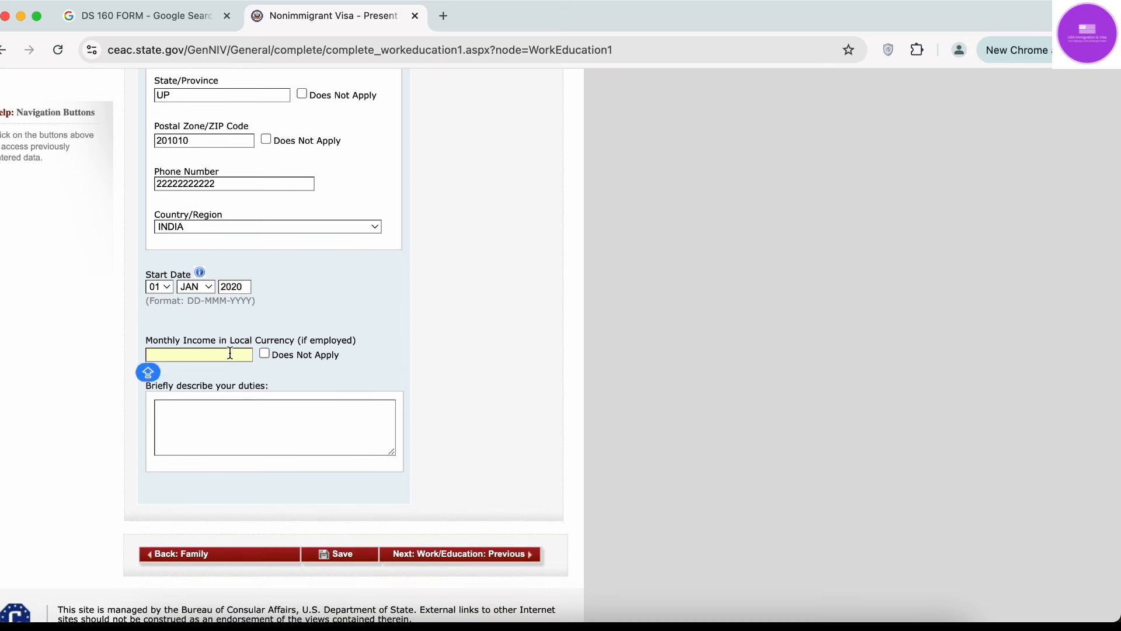
type("1000000")
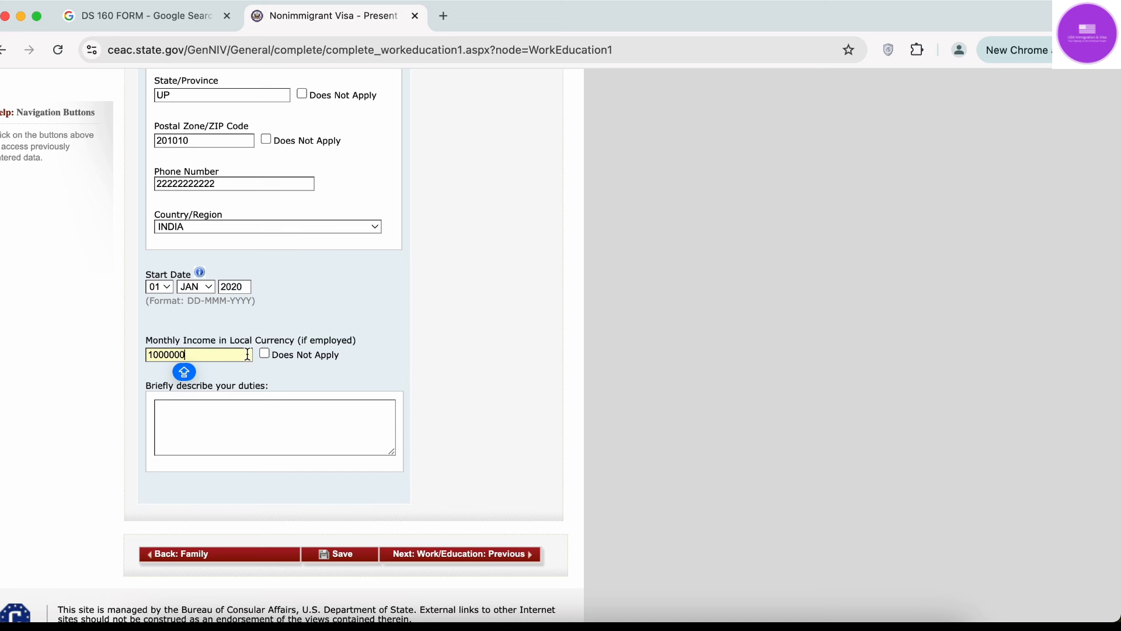
left_click(211, 418)
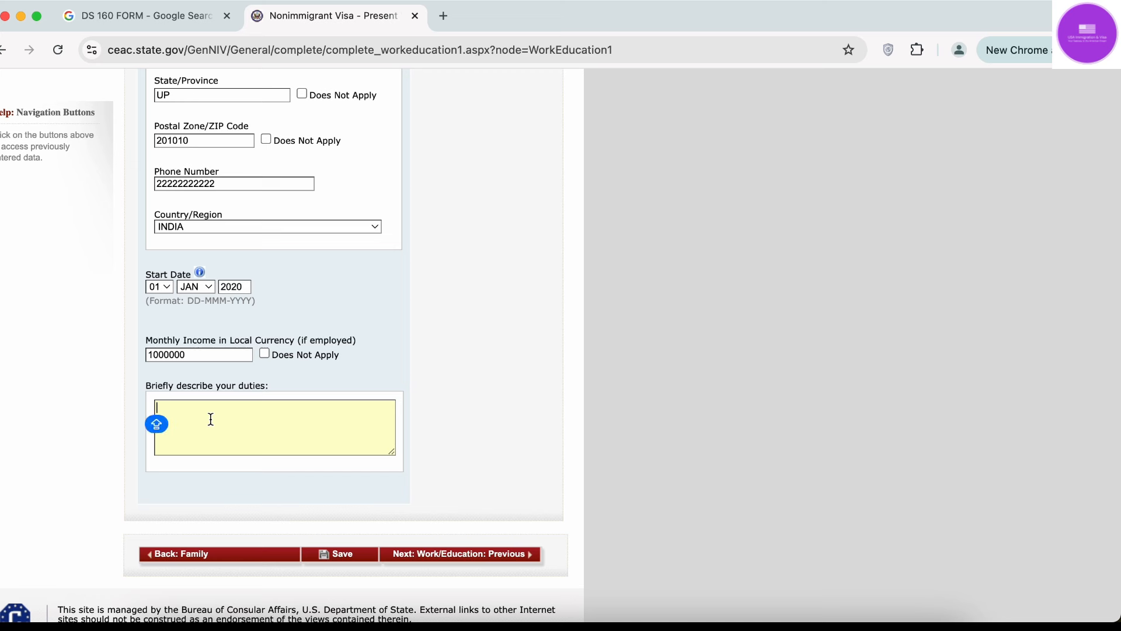
type("IT")
key("Caps_Lock")
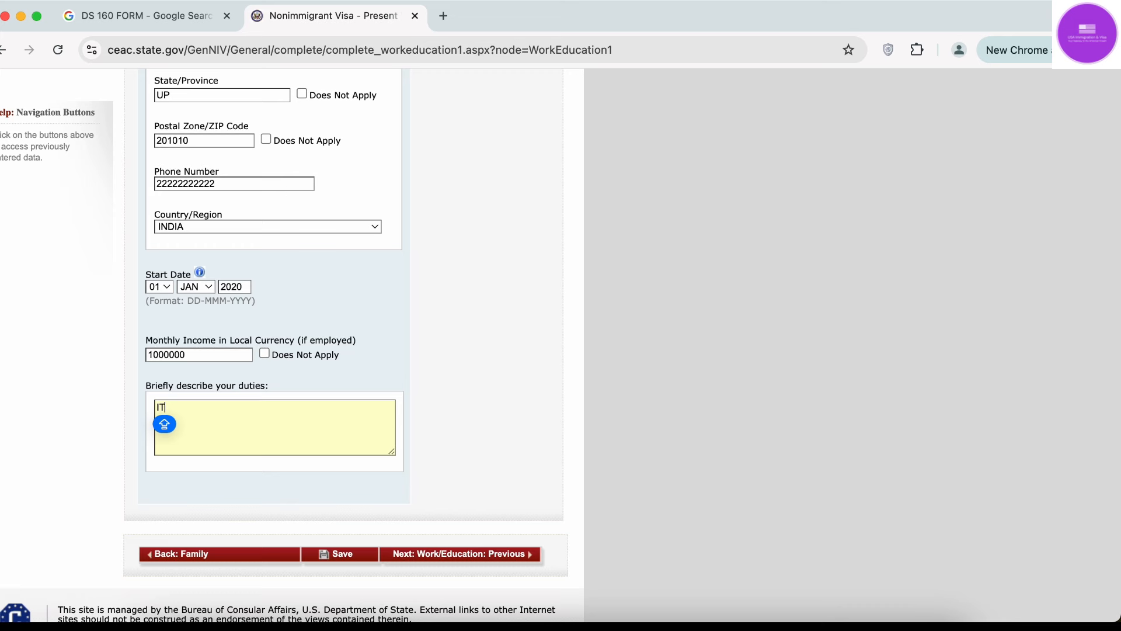
Save the present work details and dismiss Chrome's save-address prompt.
scroll(477, 429, "up", 7)
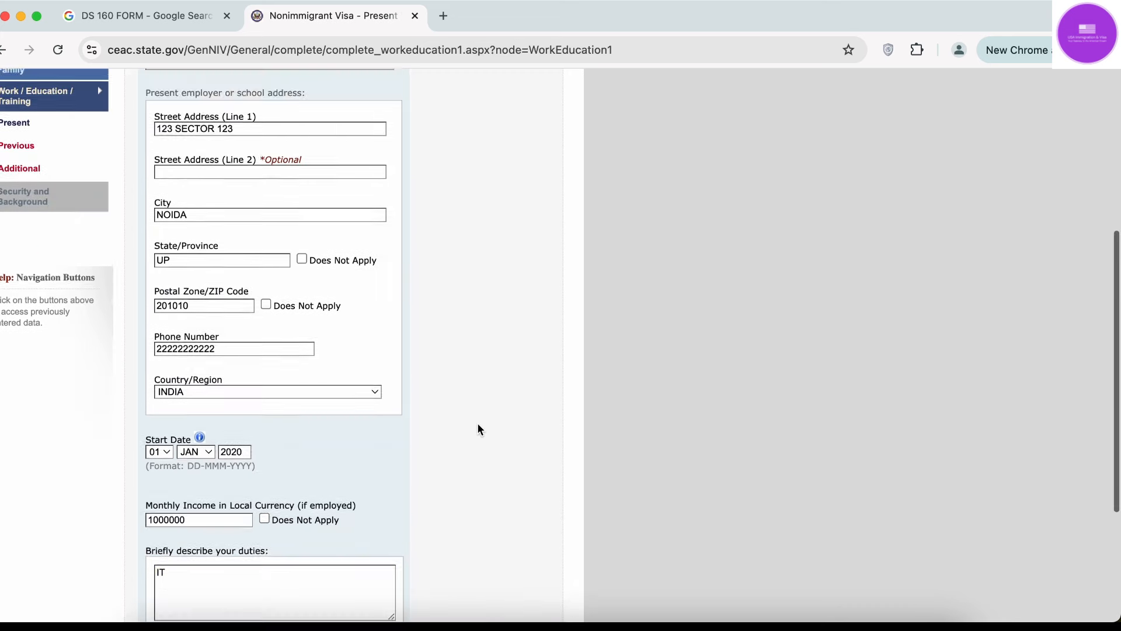
scroll(478, 429, "down", 8)
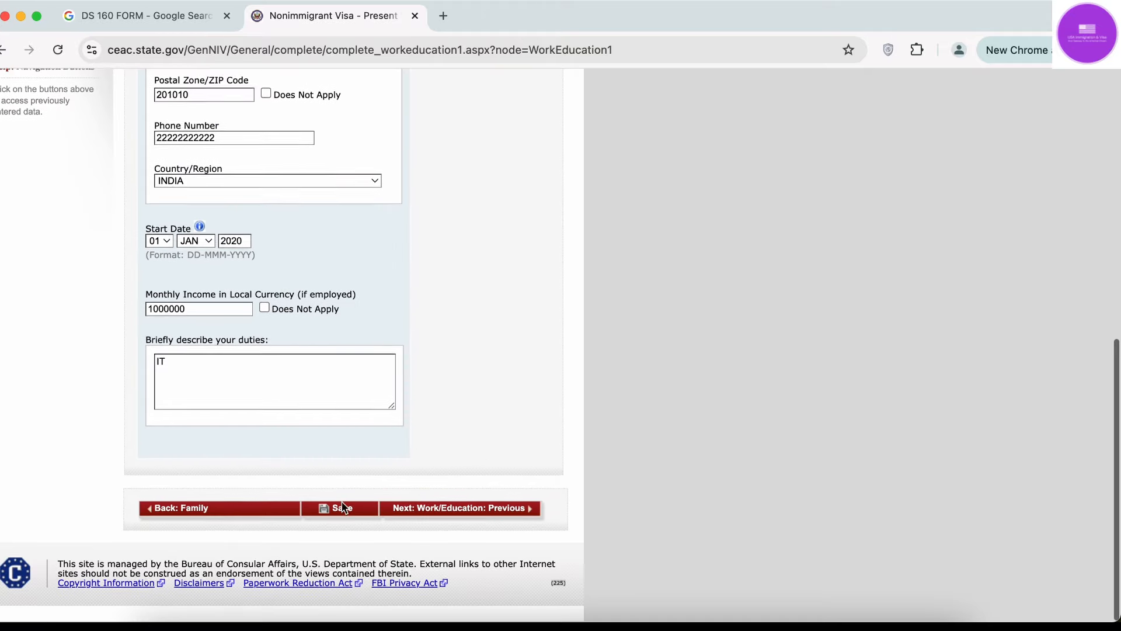
left_click(333, 512)
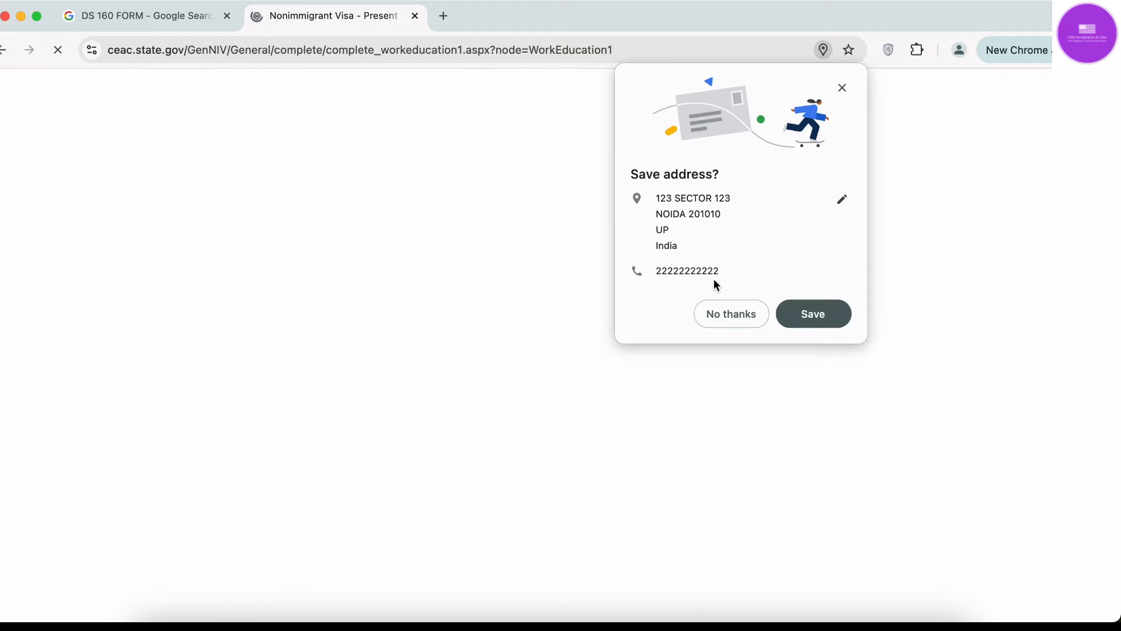
left_click(720, 309)
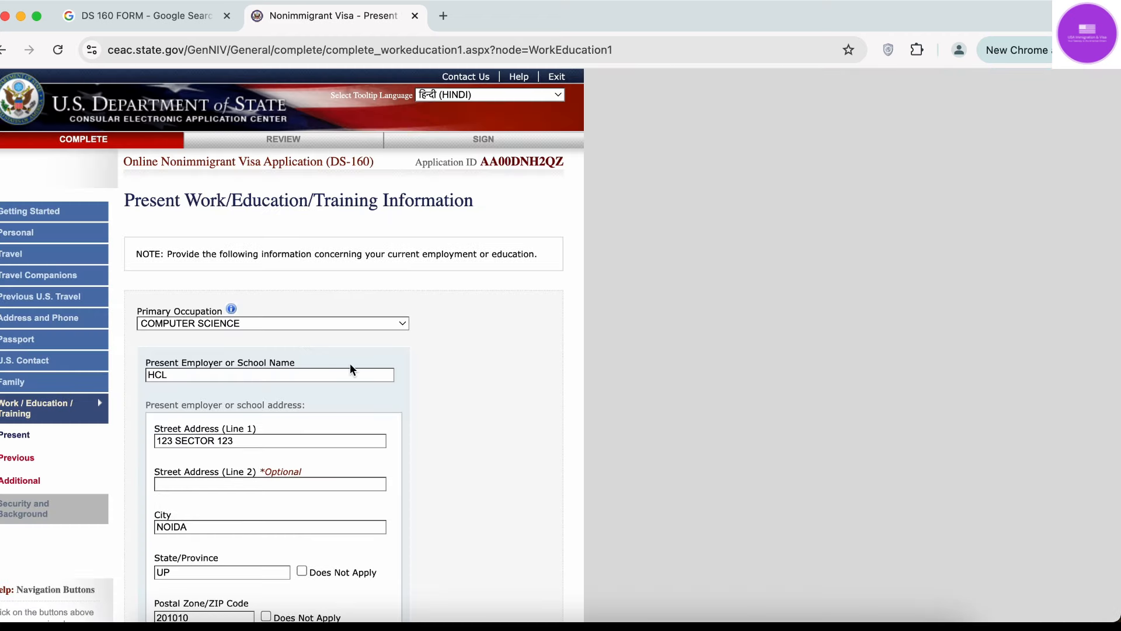
scroll(350, 363, "down", 10)
Go to the Previous Work/Education/Training page and answer Yes to previous employment.
left_click(508, 517)
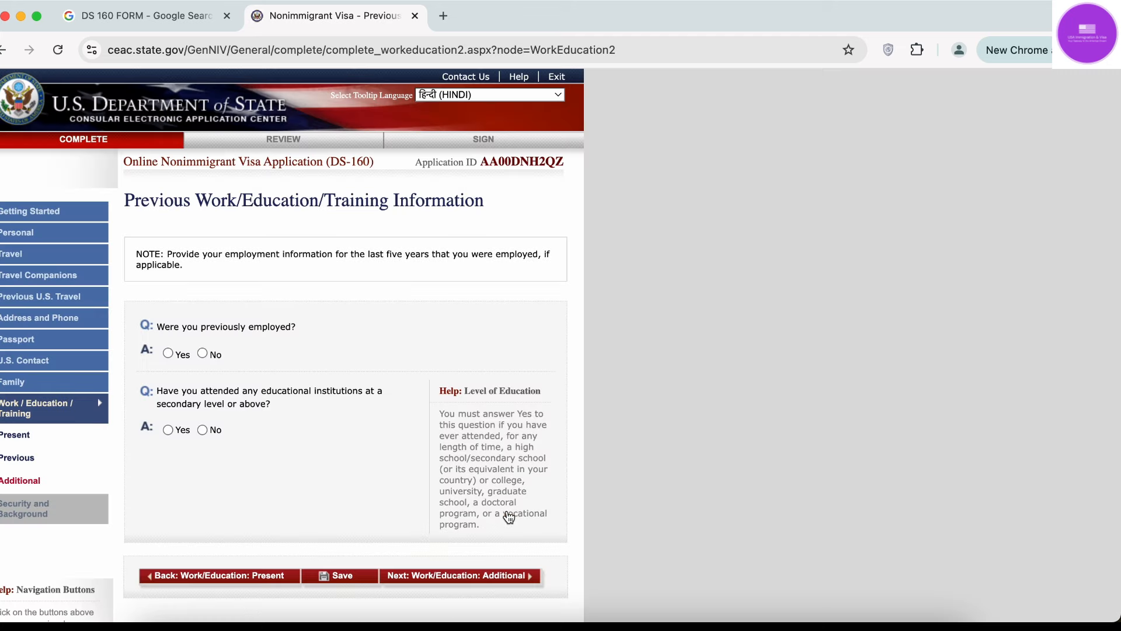
scroll(509, 517, "down", 1)
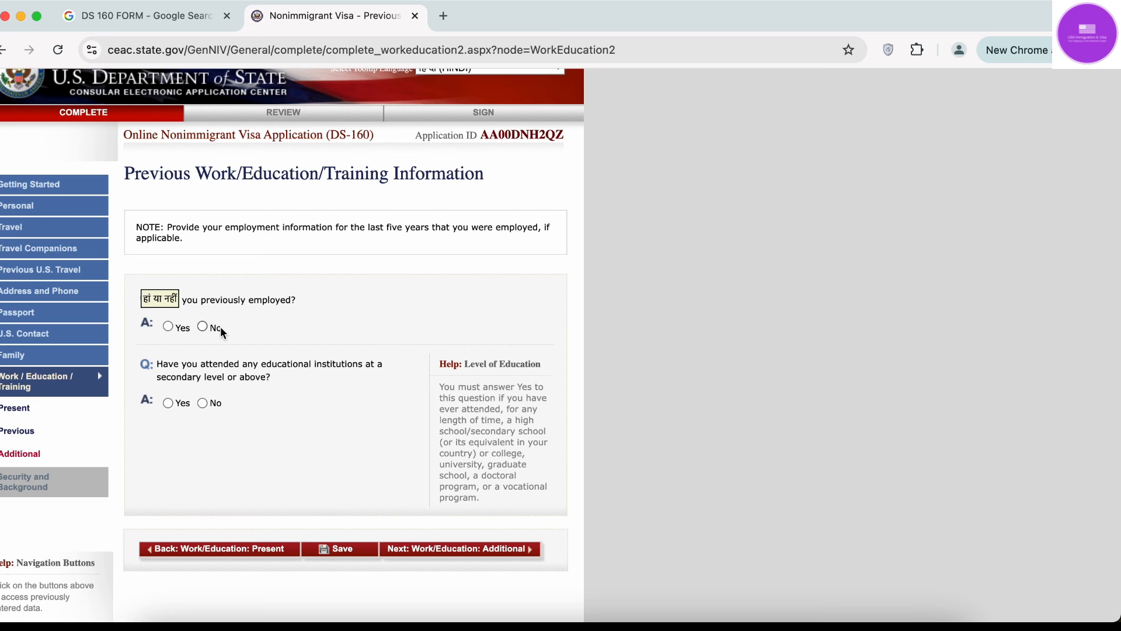
left_click(168, 326)
Scroll through the blank previous-employer fields, then back up toward the employment question.
scroll(171, 328, "down", 3)
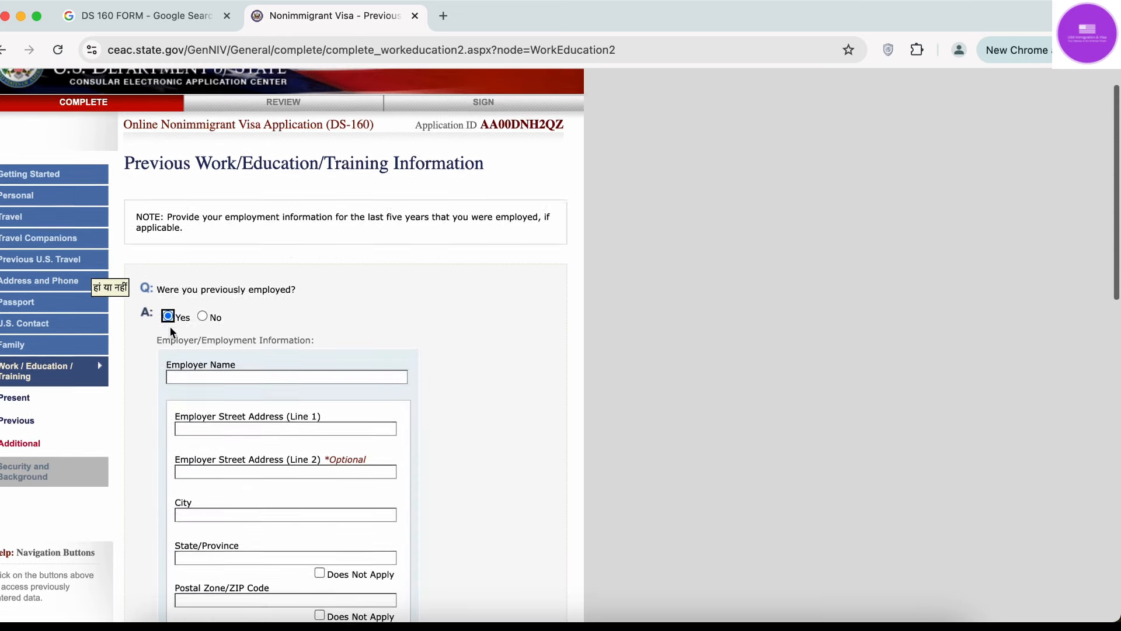
scroll(170, 327, "down", 1)
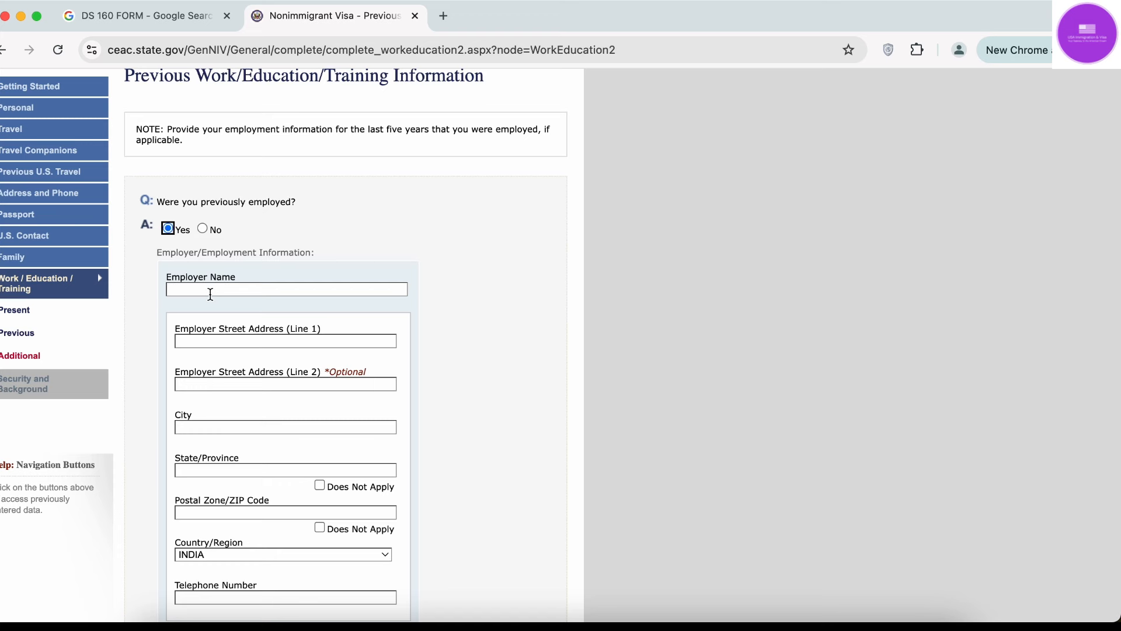
scroll(211, 294, "down", 3)
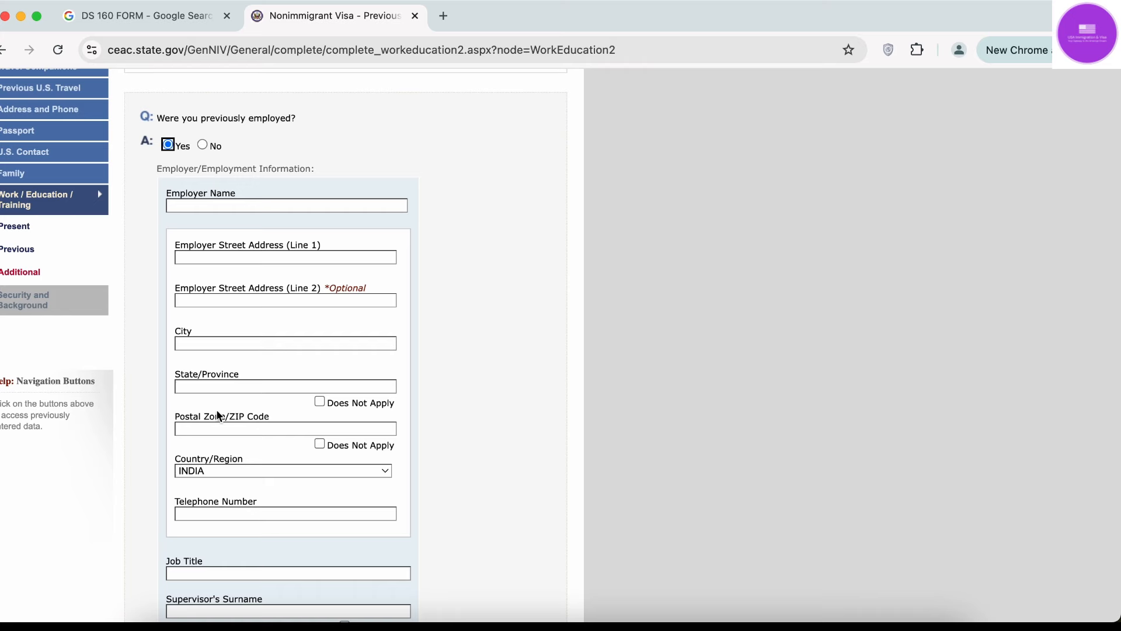
scroll(219, 416, "down", 5)
scroll(216, 411, "down", 3)
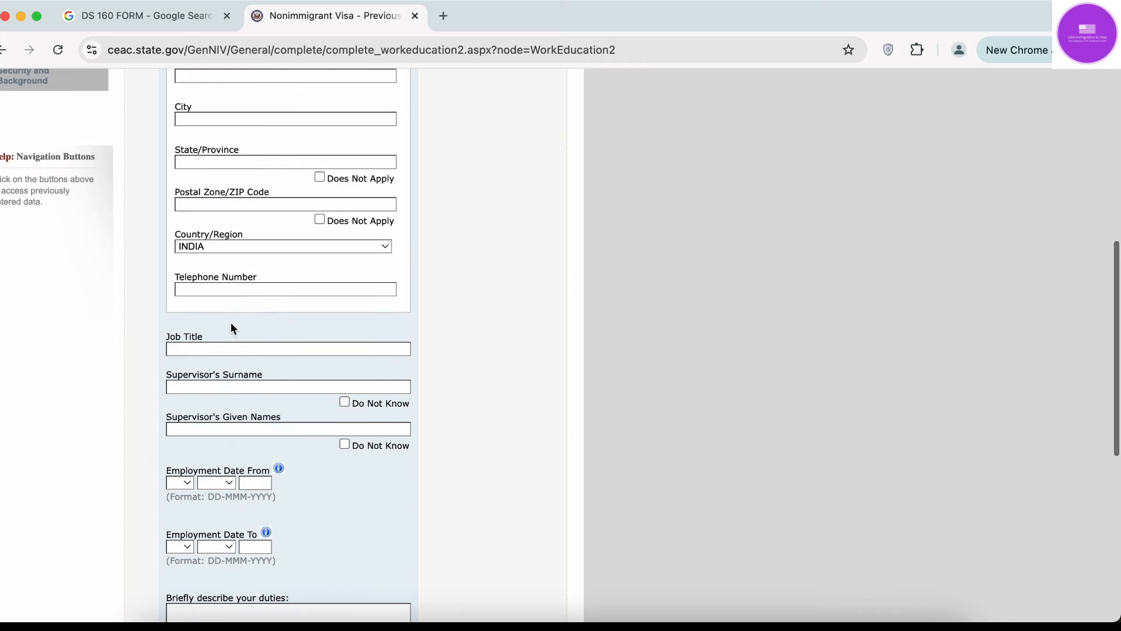
scroll(232, 462, "down", 4)
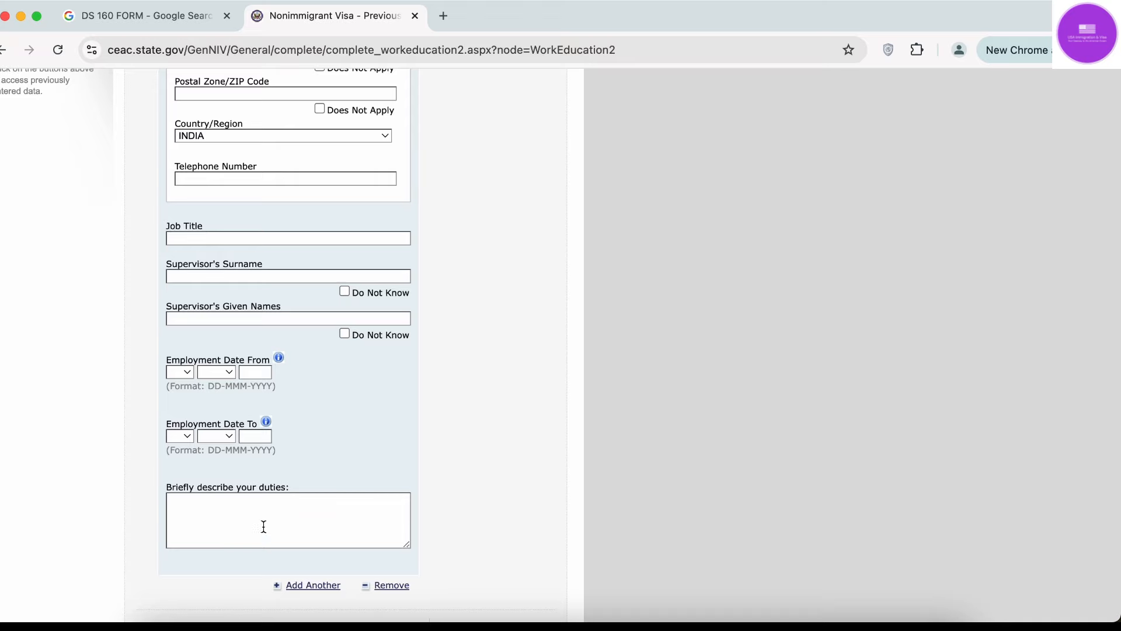
scroll(289, 401, "down", 5)
scroll(290, 404, "down", 2)
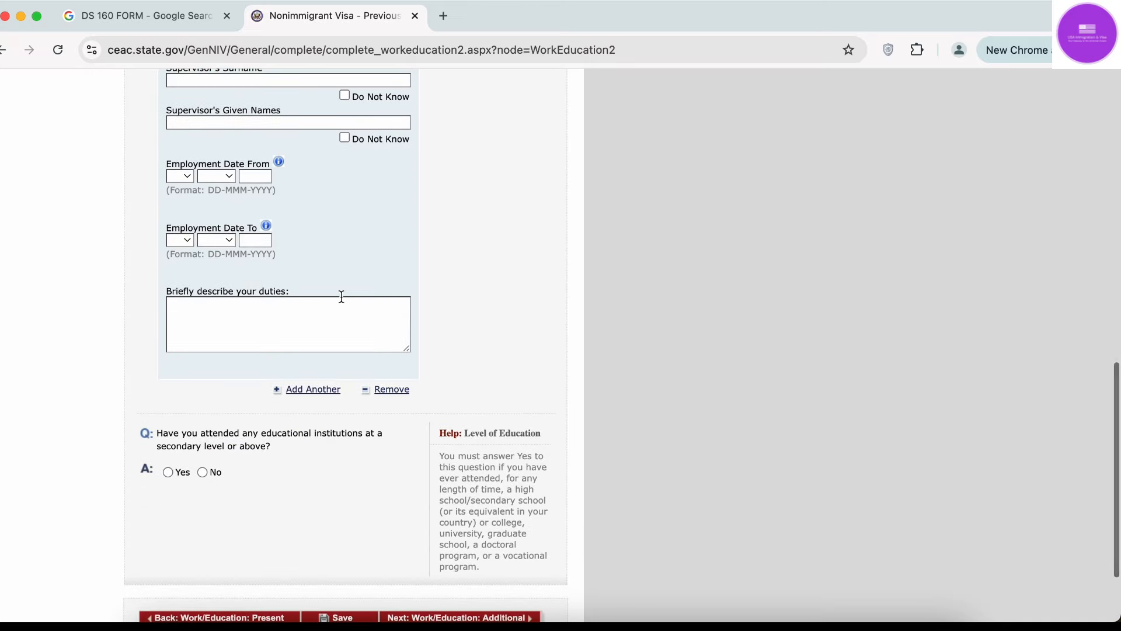
scroll(289, 399, "up", 20)
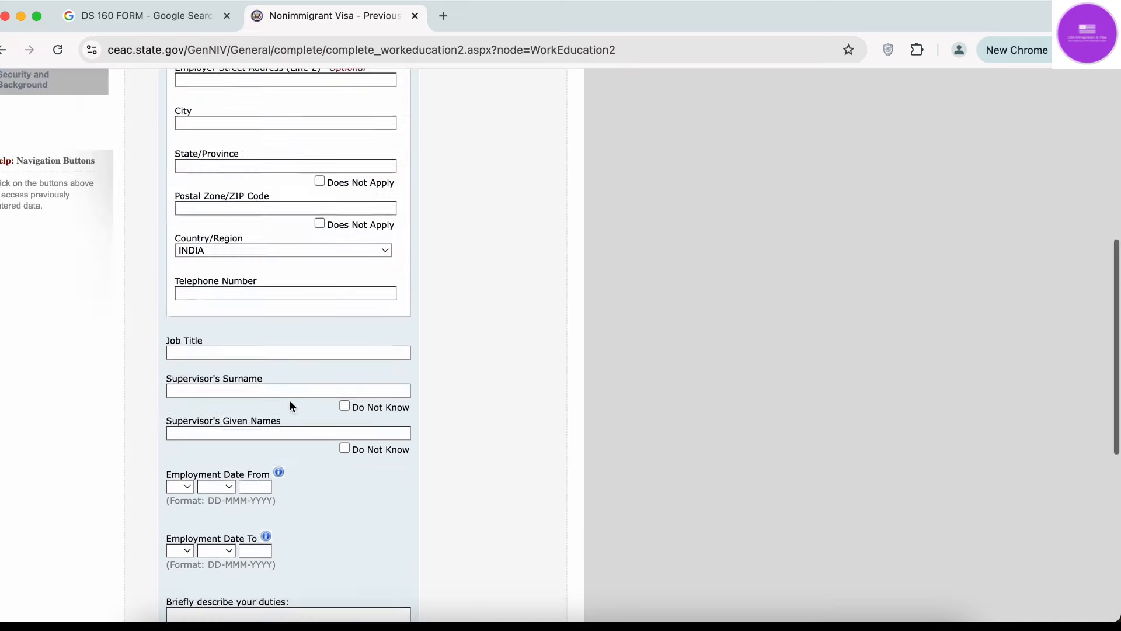
scroll(221, 364, "down", 3)
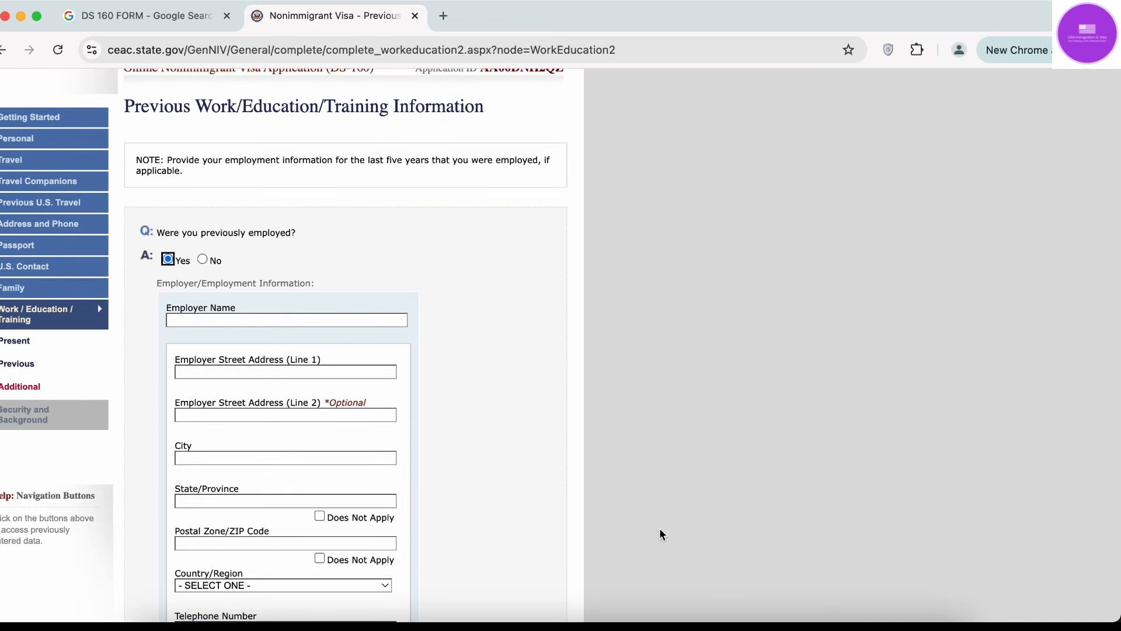
scroll(312, 434, "down", 3)
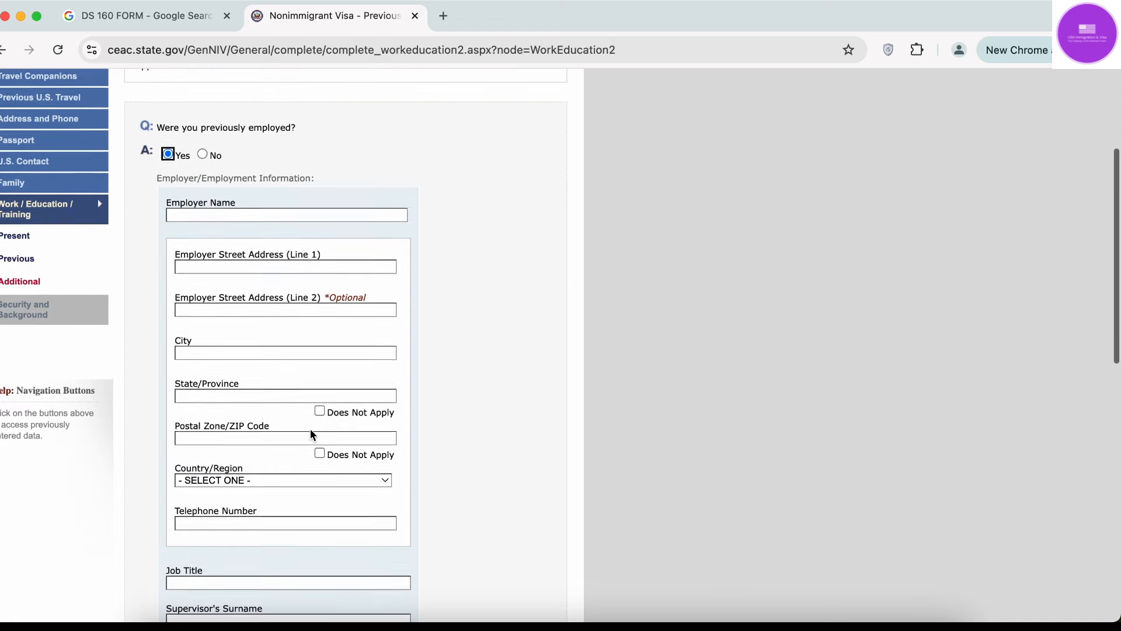
scroll(310, 429, "down", 11)
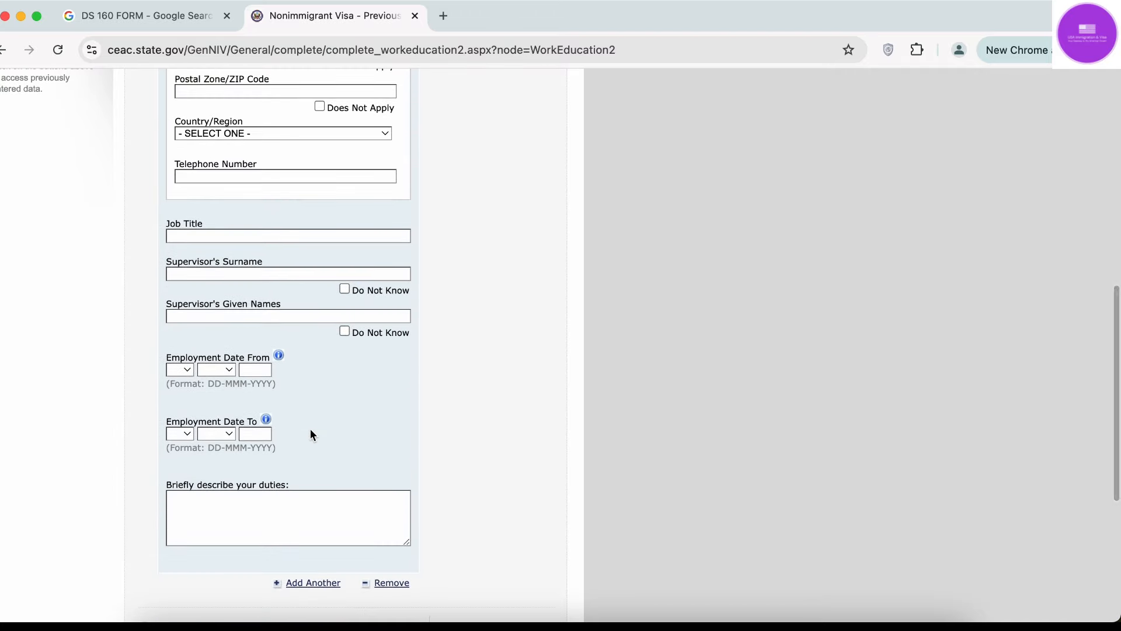
scroll(311, 433, "down", 5)
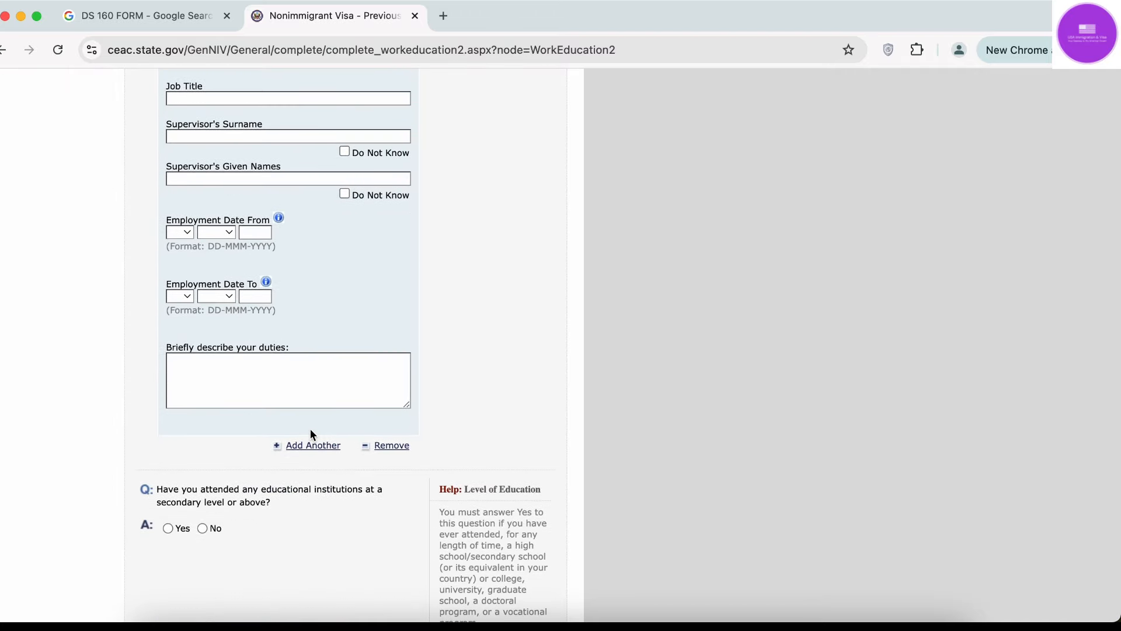
scroll(310, 429, "up", 19)
scroll(310, 429, "up", 3)
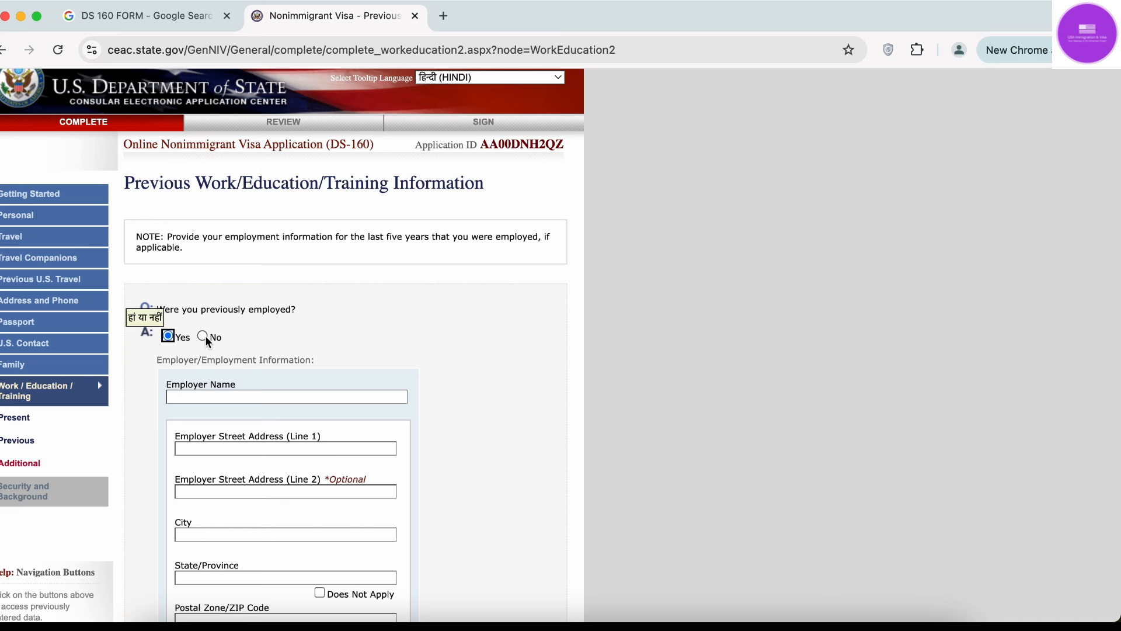
Answer No to previous employment and Yes to education, starting a Course of Study entry.
left_click(203, 337)
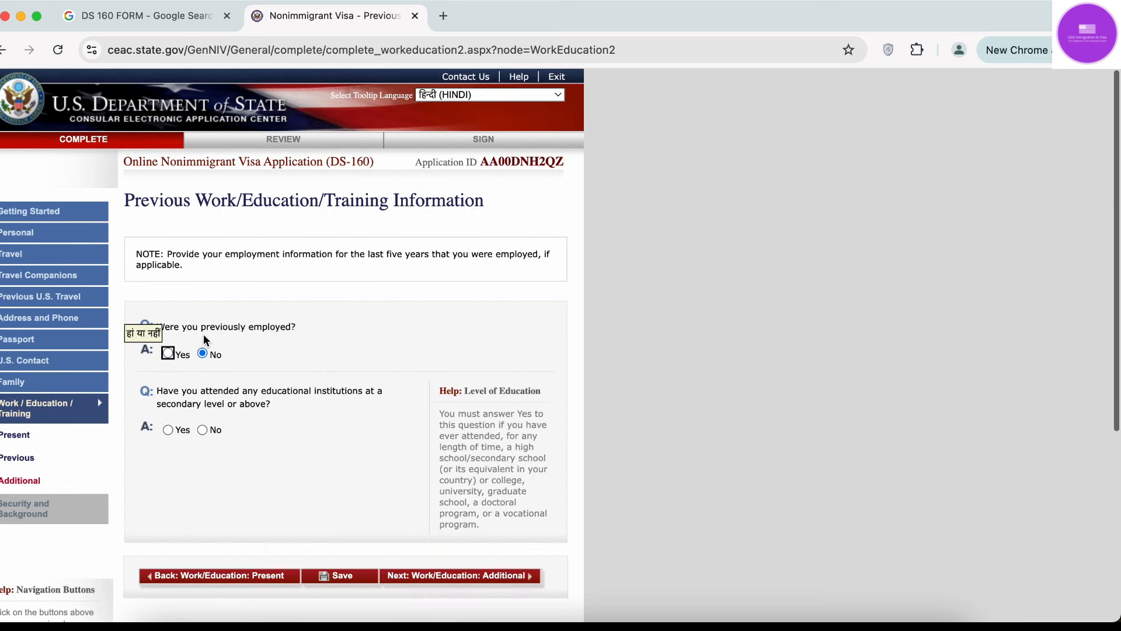
scroll(282, 369, "down", 3)
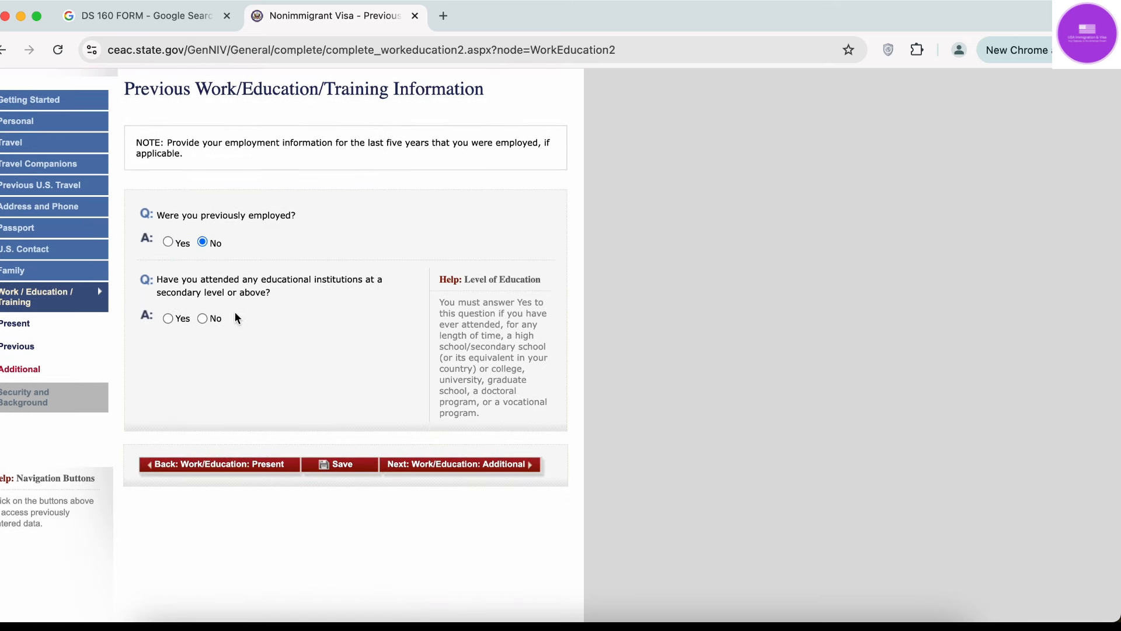
left_click(169, 318)
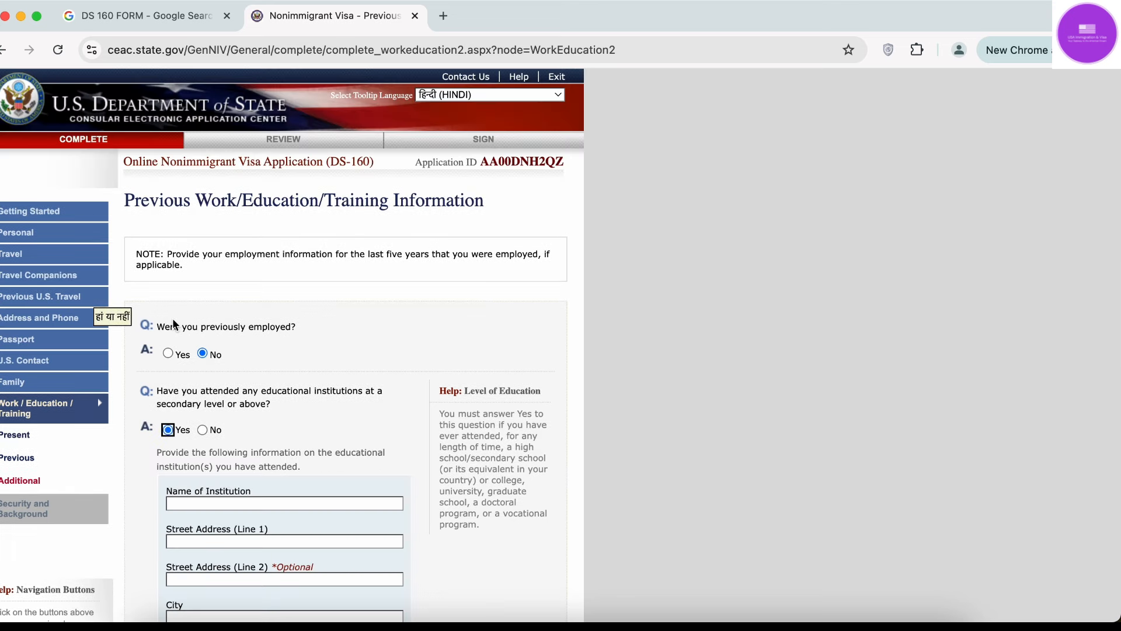
scroll(173, 317, "down", 4)
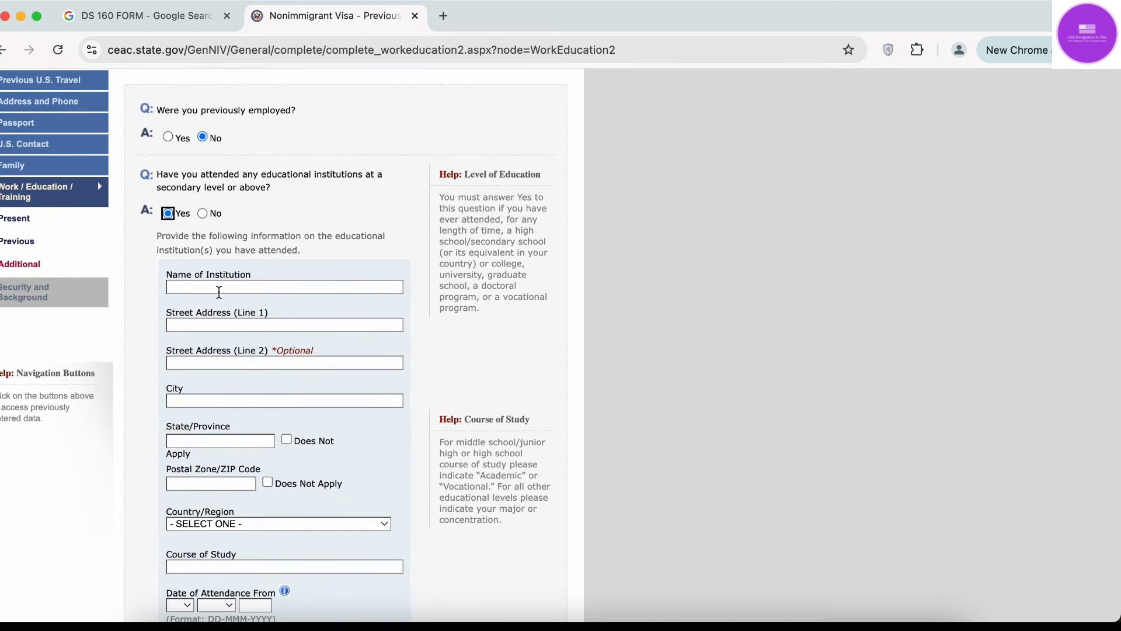
scroll(231, 474, "down", 2)
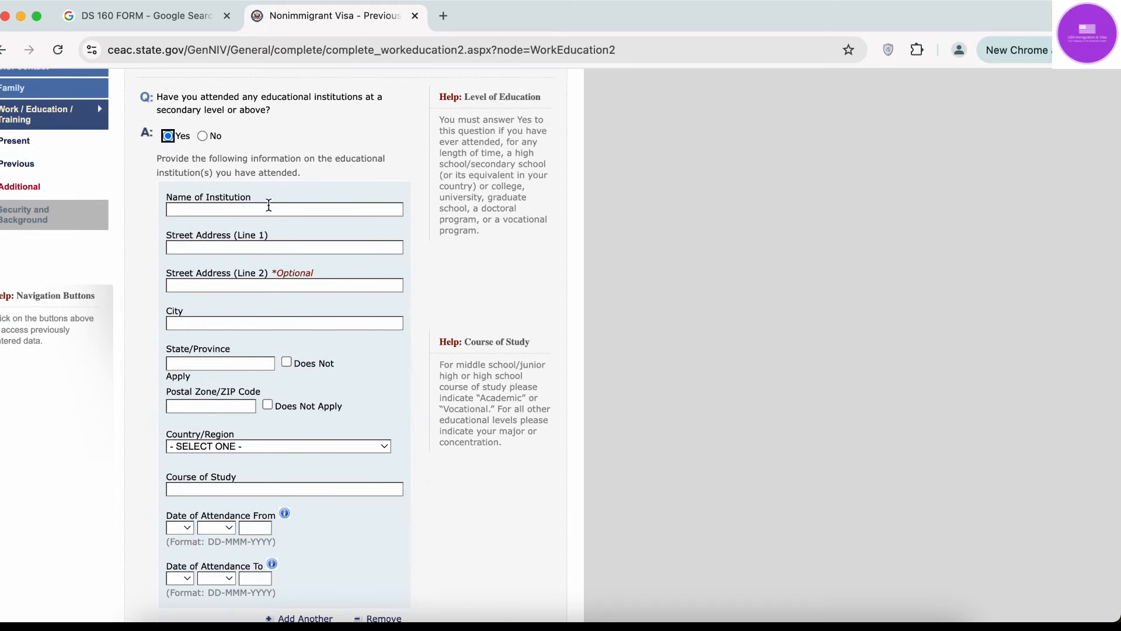
scroll(228, 356, "down", 2)
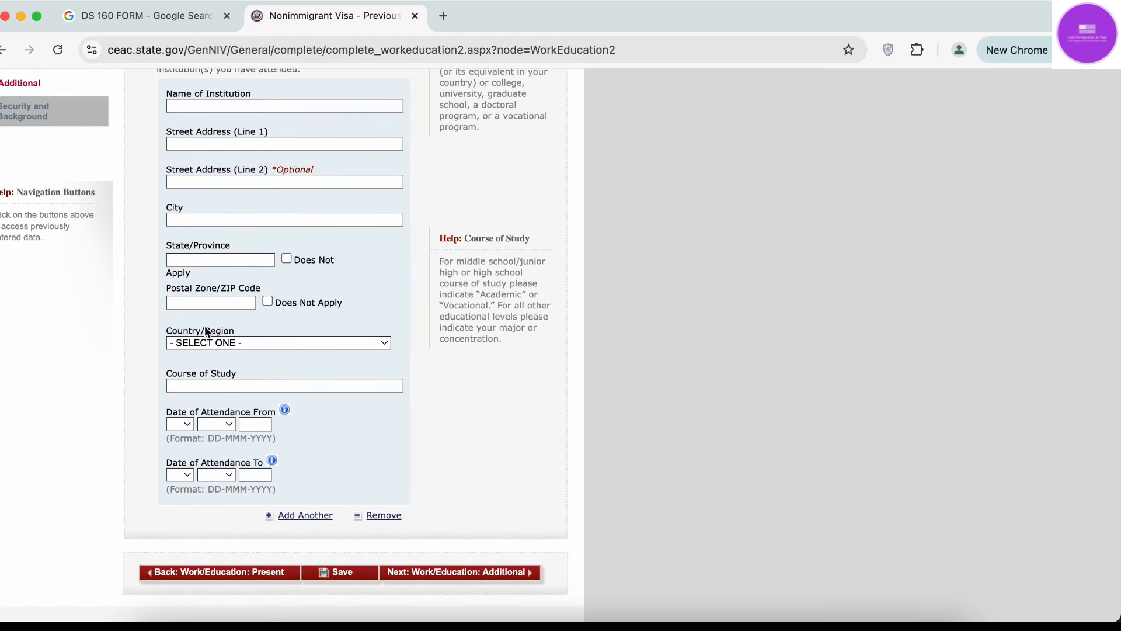
left_click(210, 387)
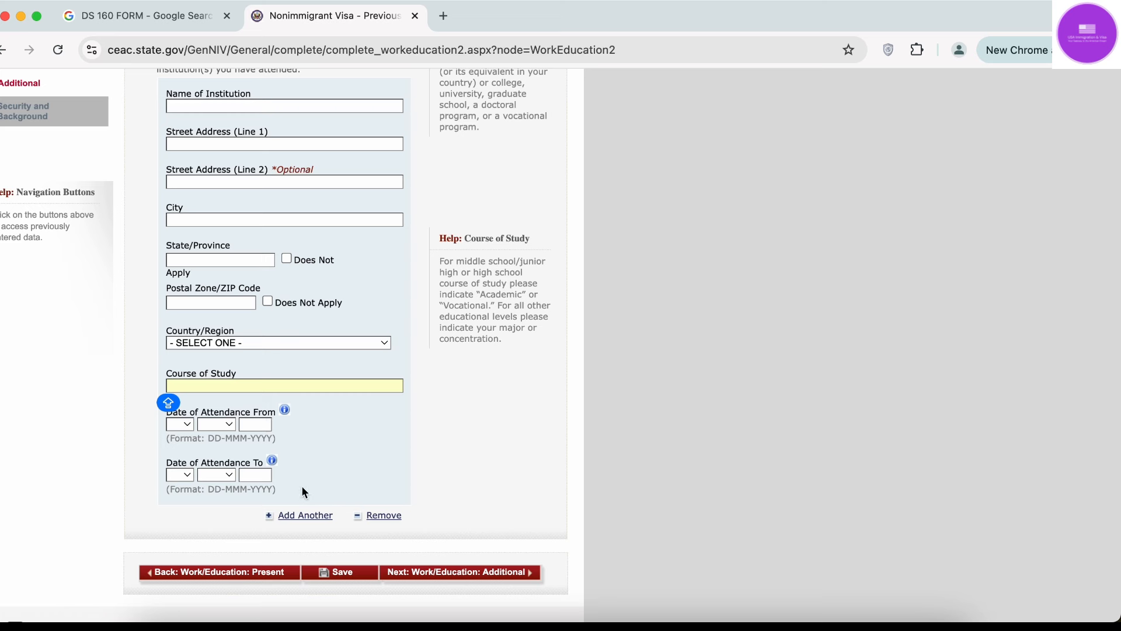
left_click(304, 516)
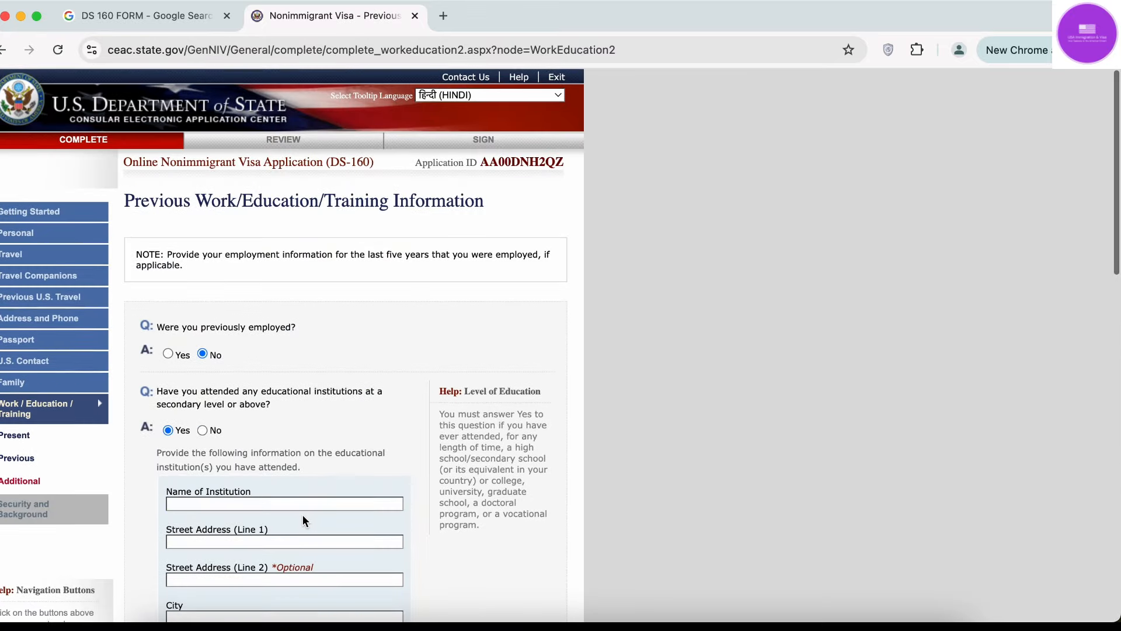
Change the education answer to No, save the page, and continue the application.
left_click(203, 429)
left_click(308, 433)
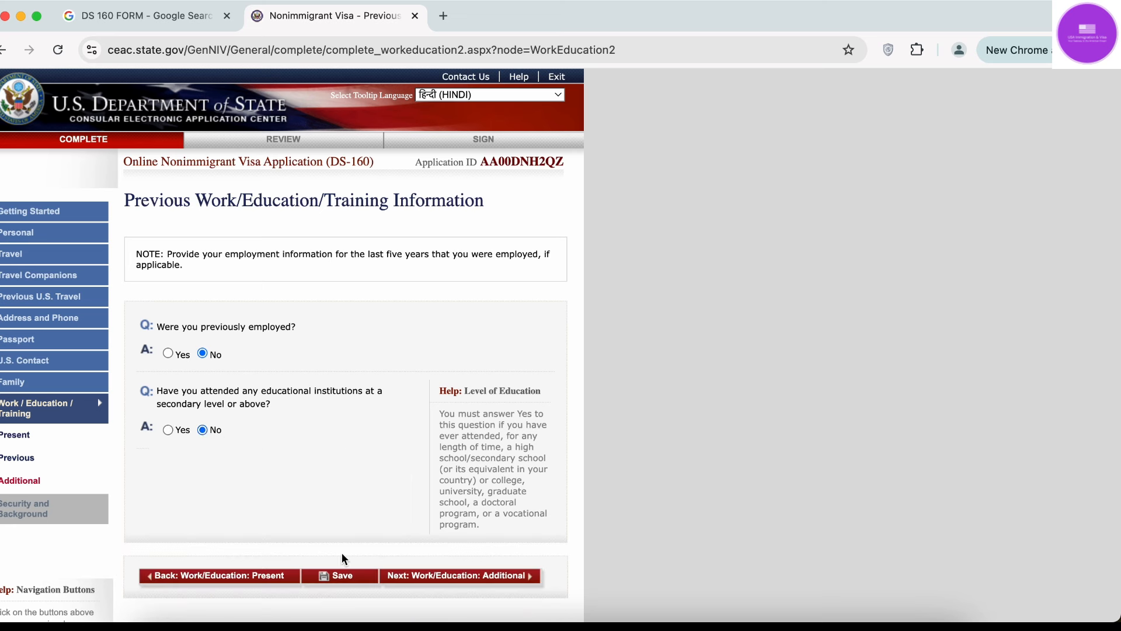
left_click(345, 577)
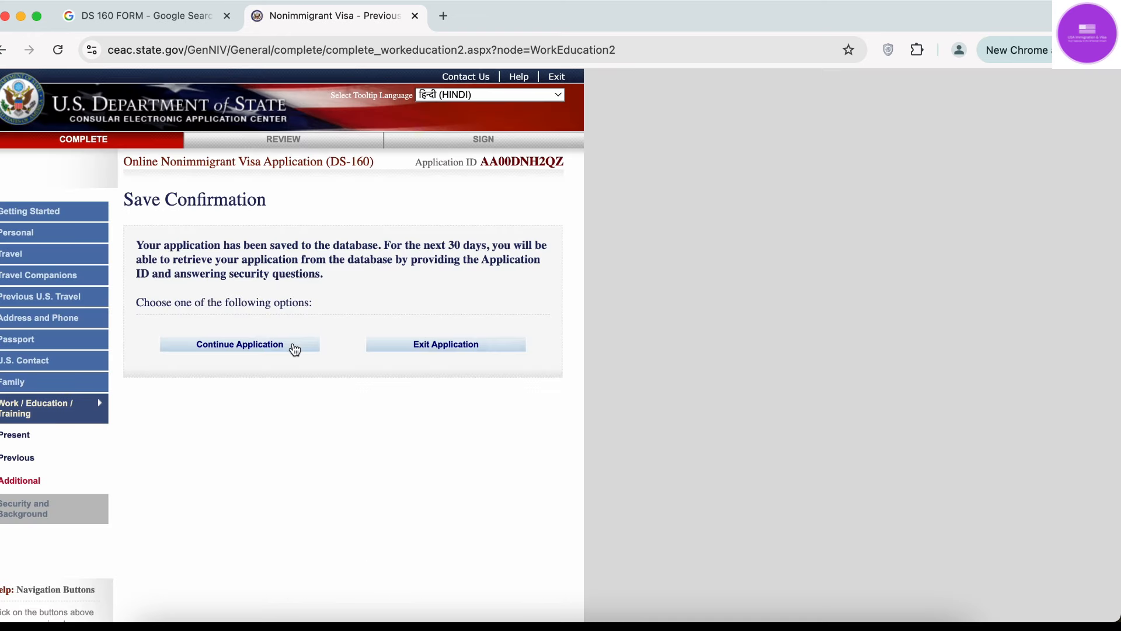
left_click(295, 345)
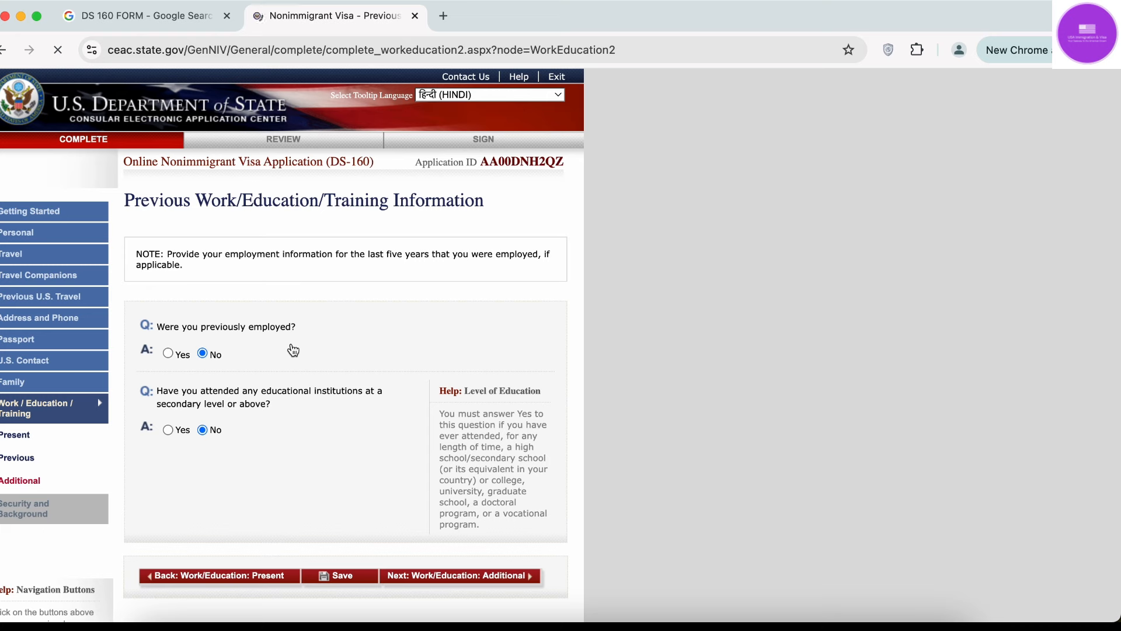
scroll(250, 422, "down", 2)
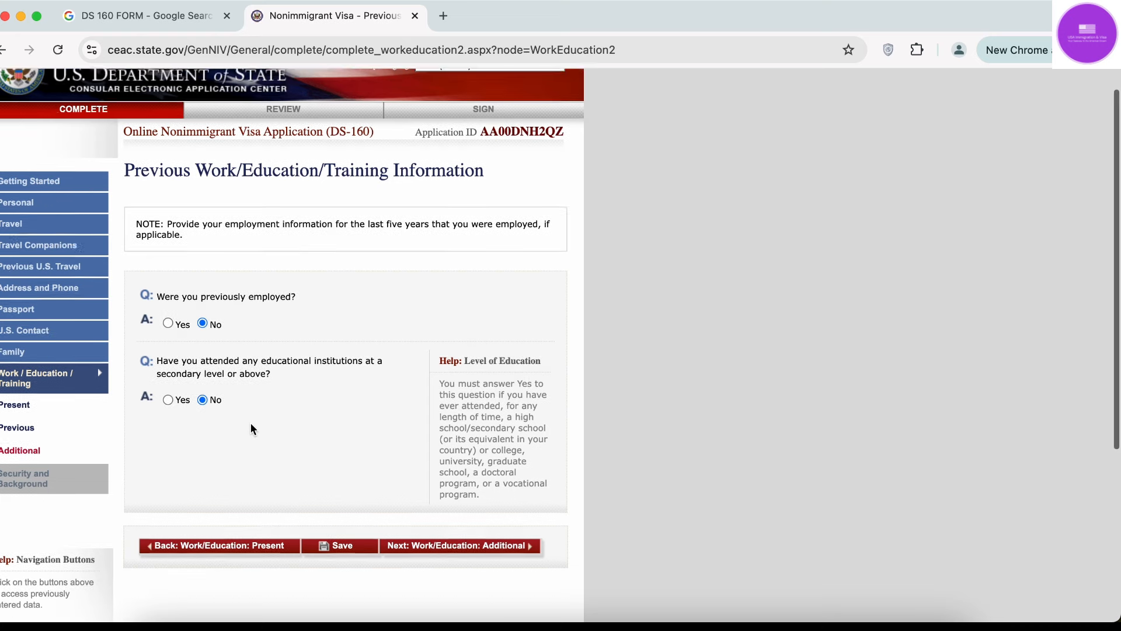
Go to the Additional Work/Education page and answer No to belonging to a clan or tribe.
left_click(511, 525)
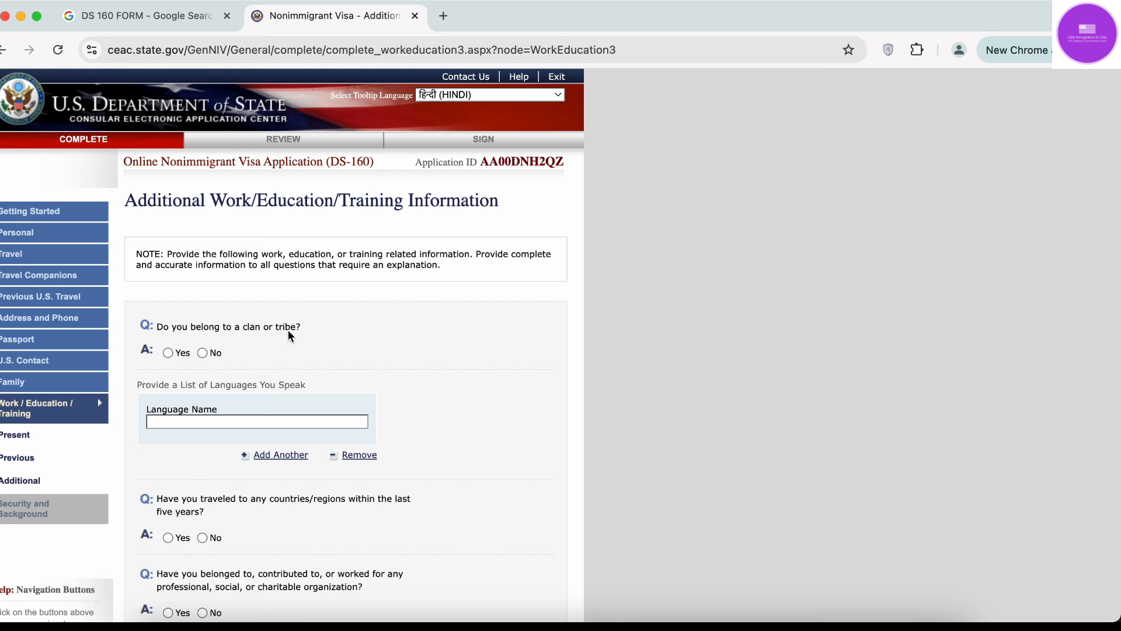
left_click(203, 353)
scroll(204, 353, "down", 3)
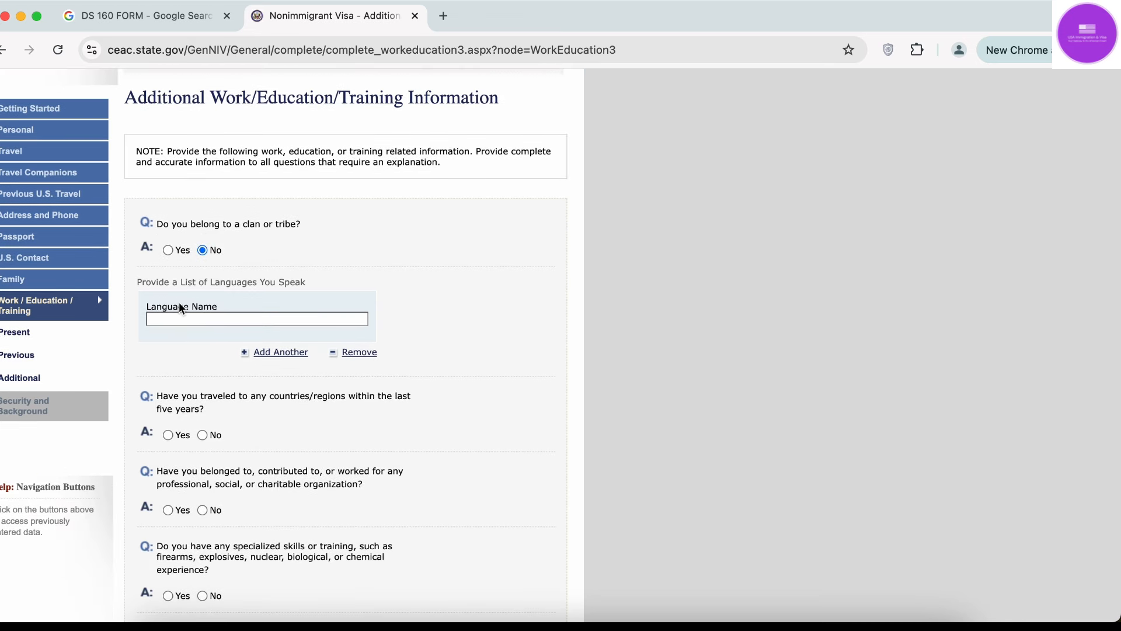
List HINDI, ENGLISH and FRENCH as the languages spoken.
left_click(213, 319)
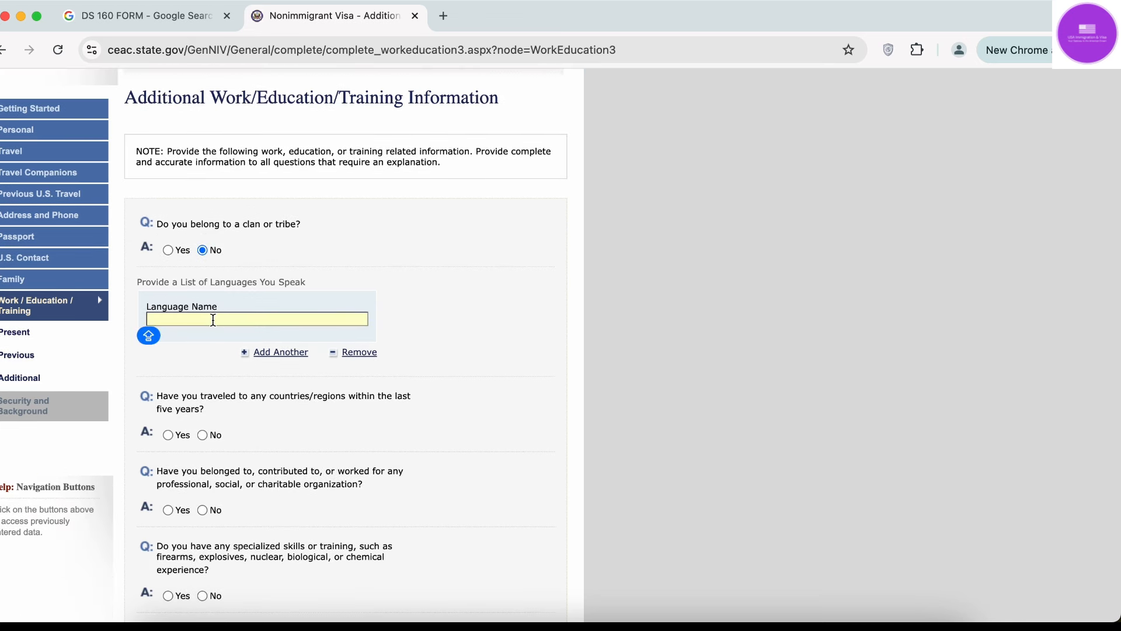
type("HINDI")
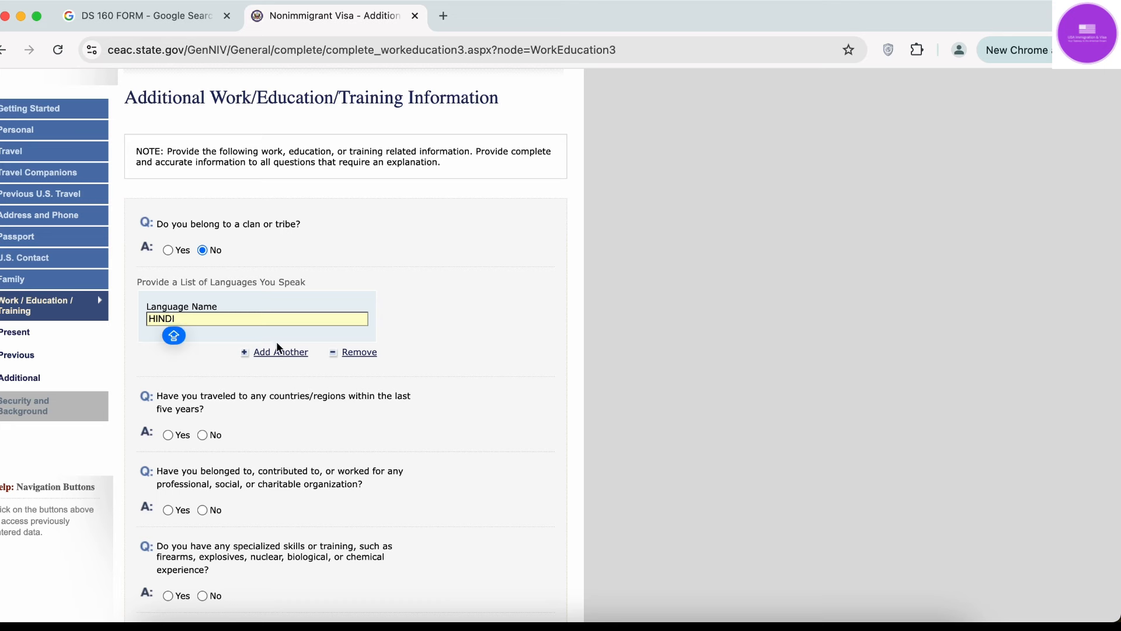
left_click(282, 351)
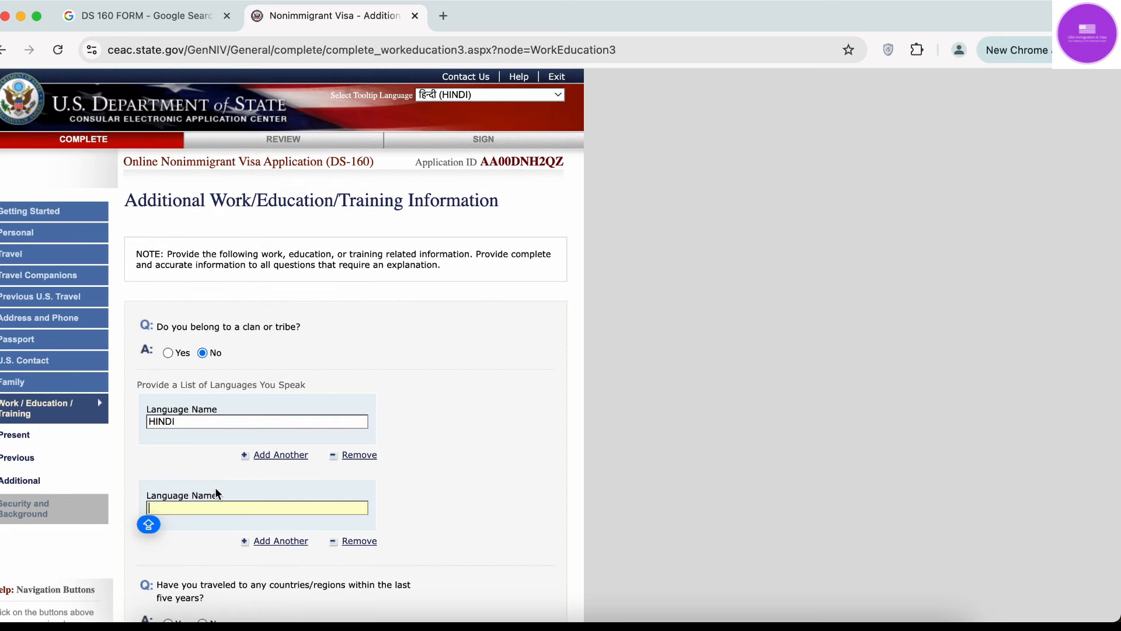
type("ENGLISH")
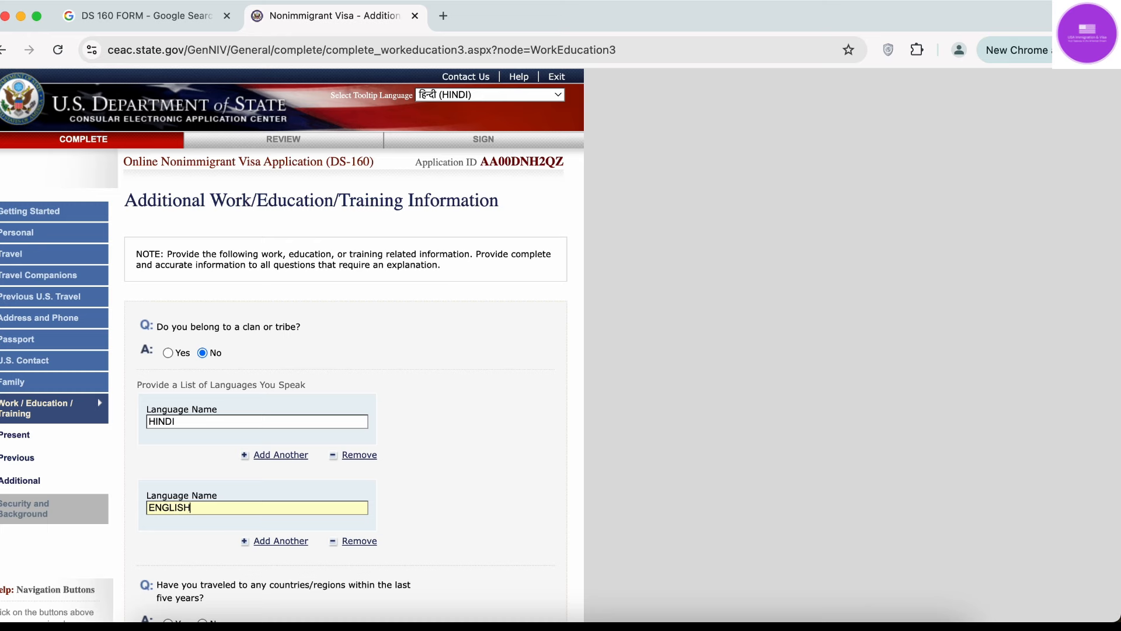
scroll(281, 403, "down", 3)
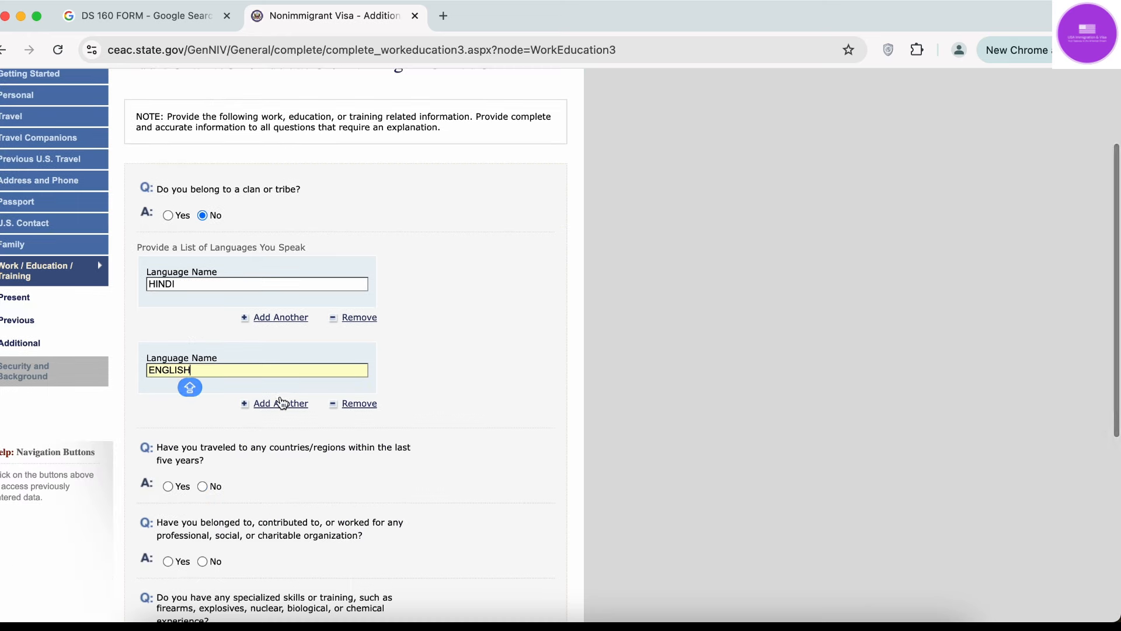
left_click(281, 403)
type("F")
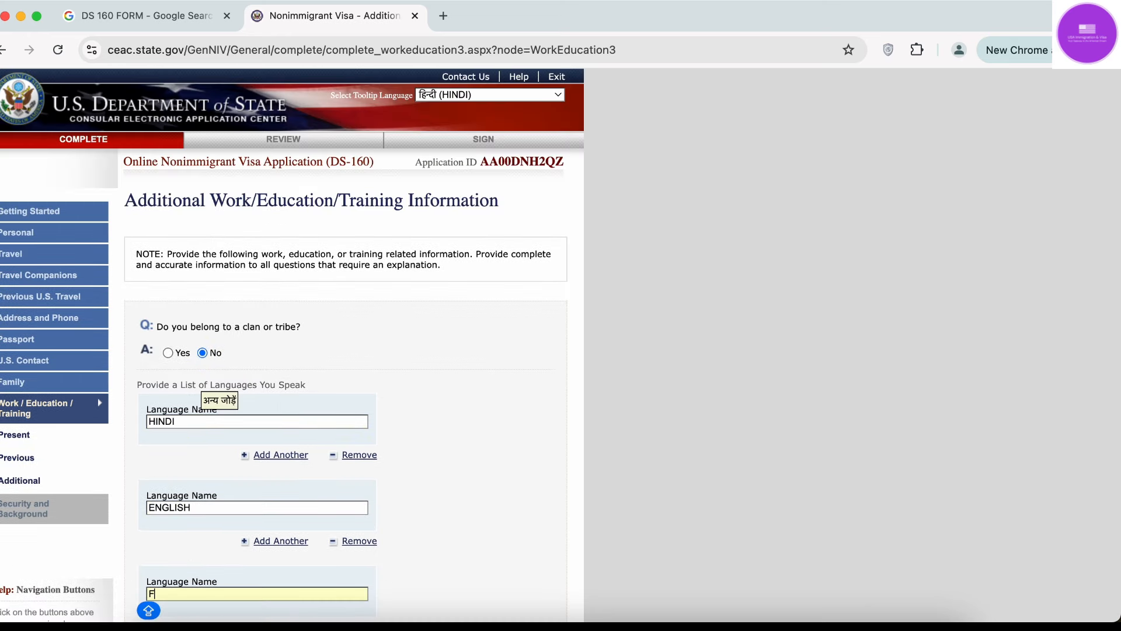
type("RENCH")
scroll(321, 355, "down", 5)
scroll(313, 384, "down", 3)
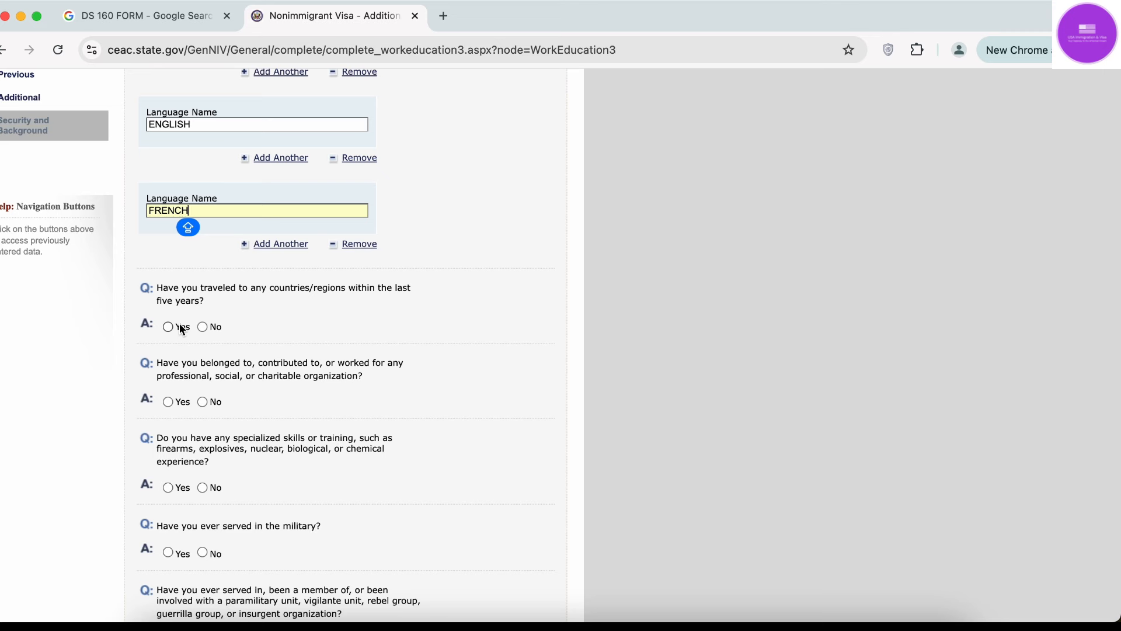
Answer Yes to travel in the last five years and list SINGAPORE as a visited country.
left_click(169, 326)
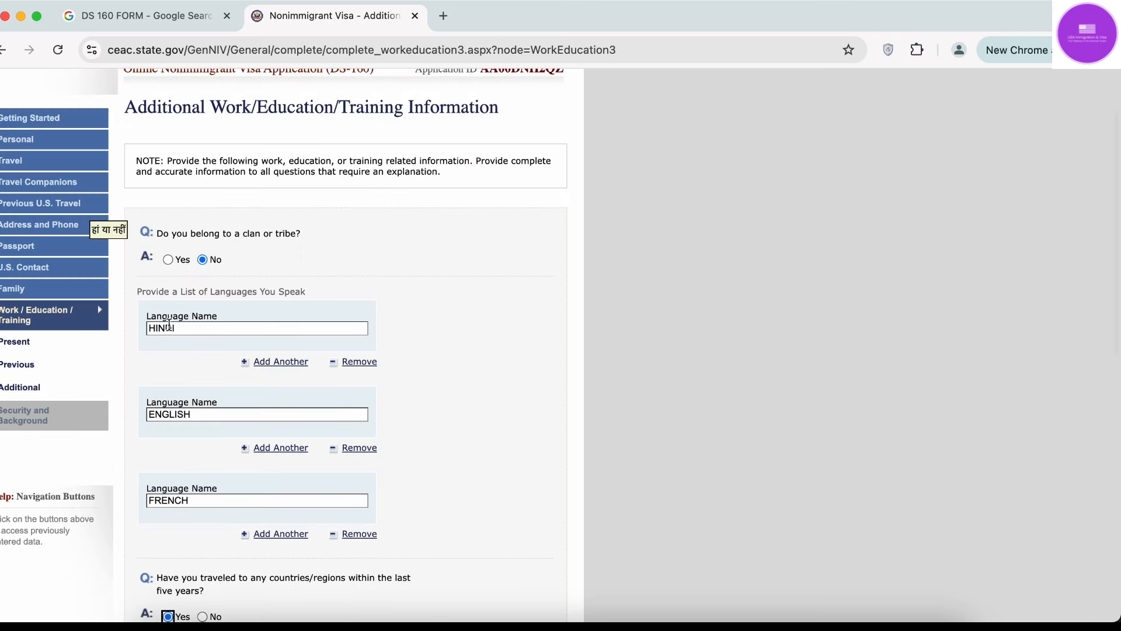
scroll(170, 327, "down", 8)
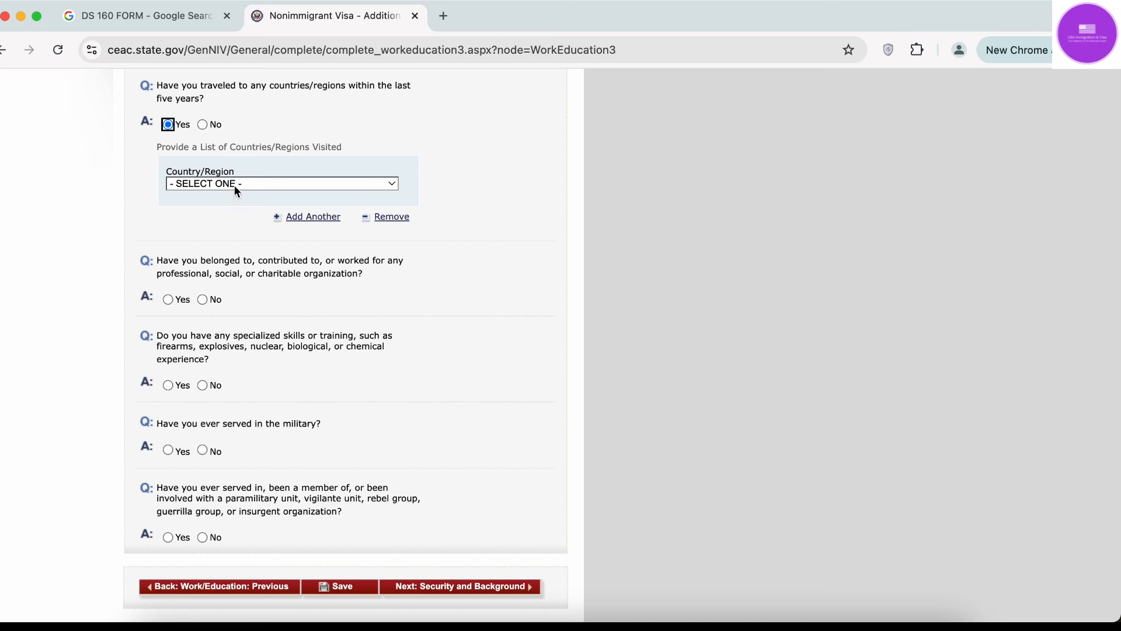
left_click(235, 185)
type("sin")
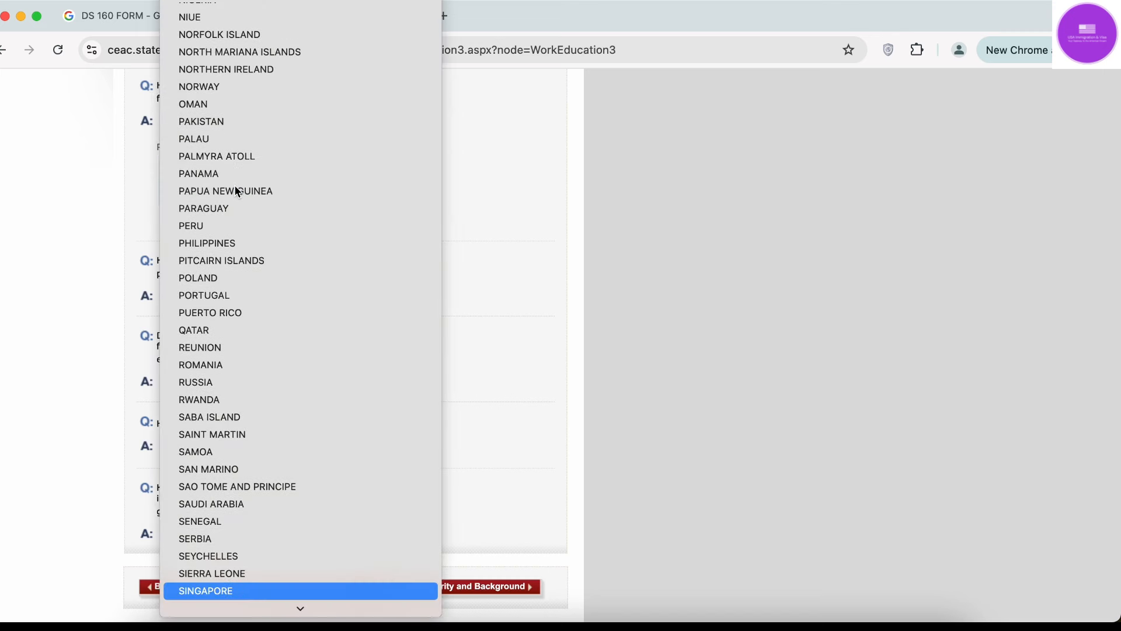
key("Return")
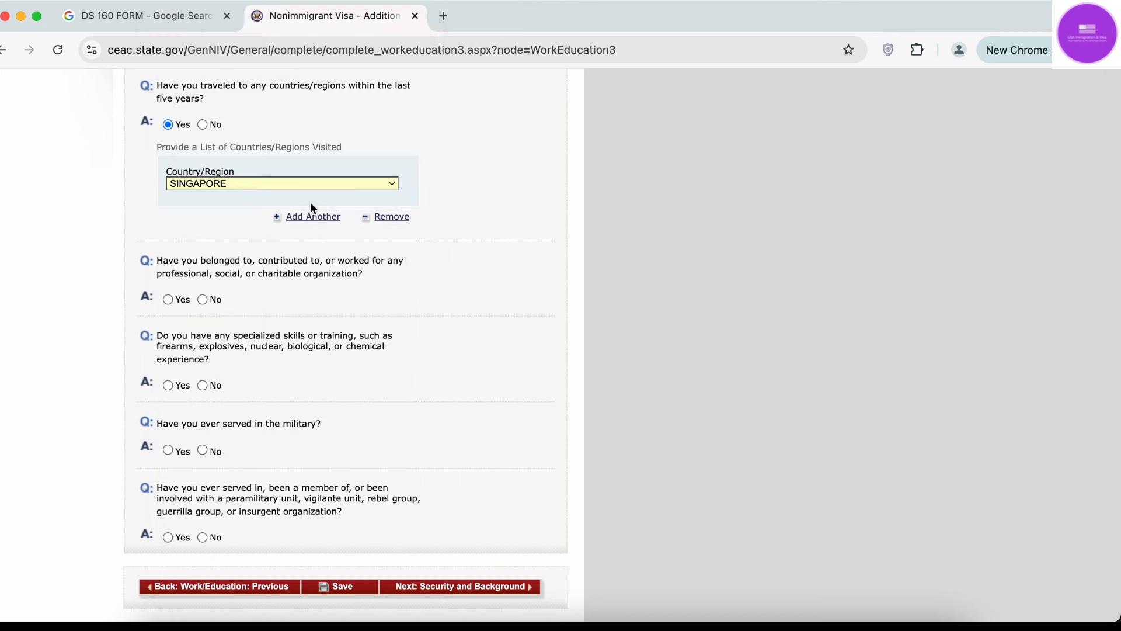
Add UNITED KINGDOM as a second visited country.
left_click(312, 217)
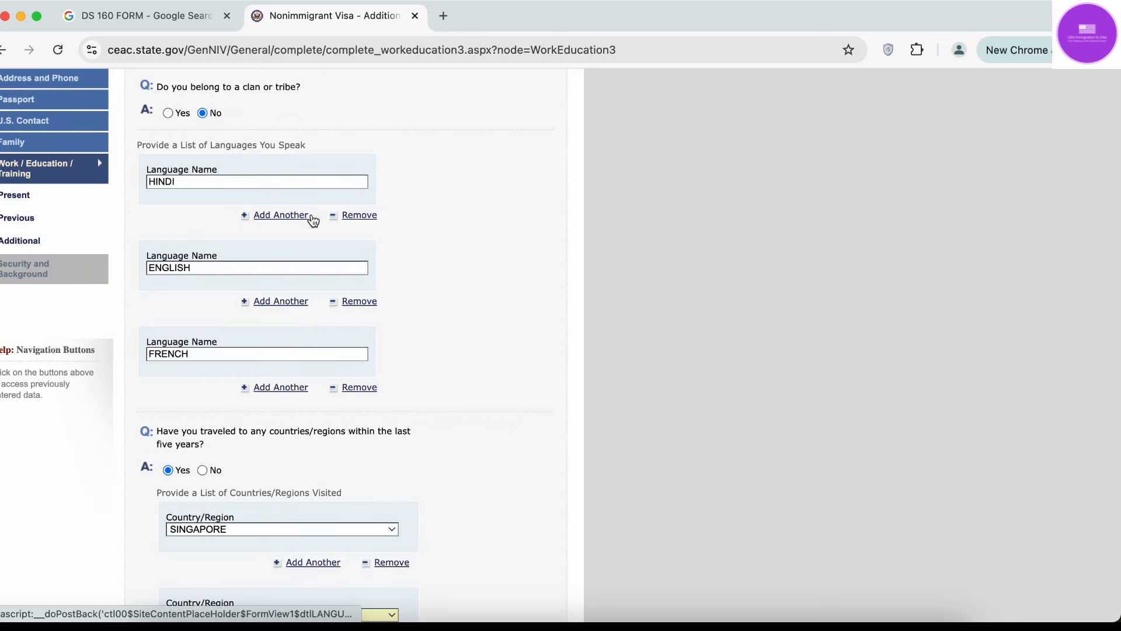
scroll(313, 221, "down", 5)
left_click(244, 320)
type("u")
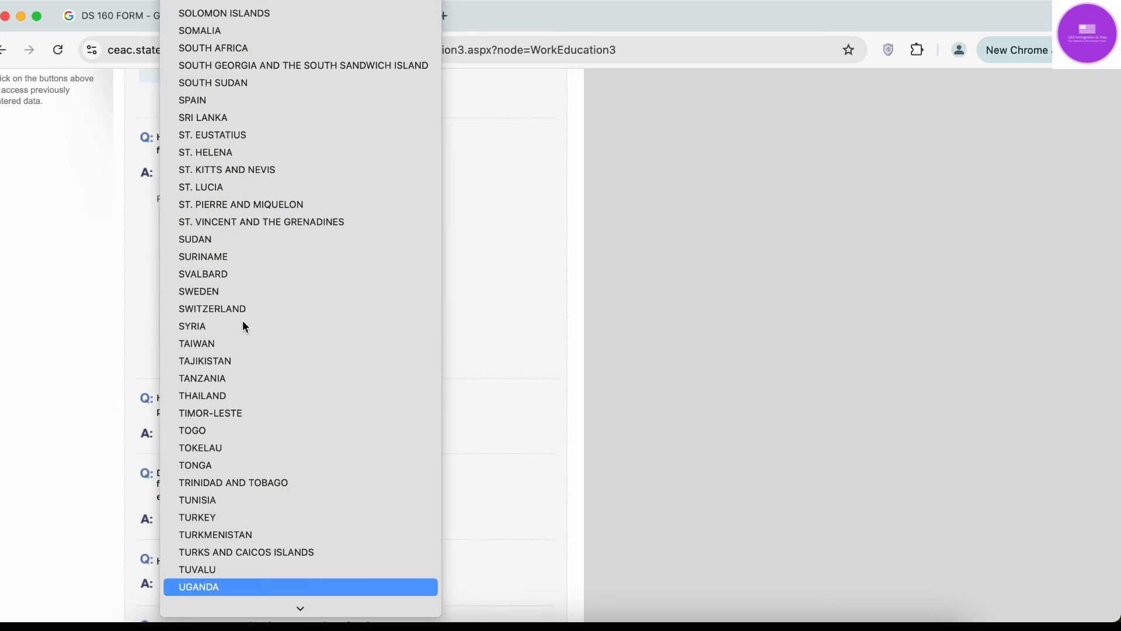
type("n")
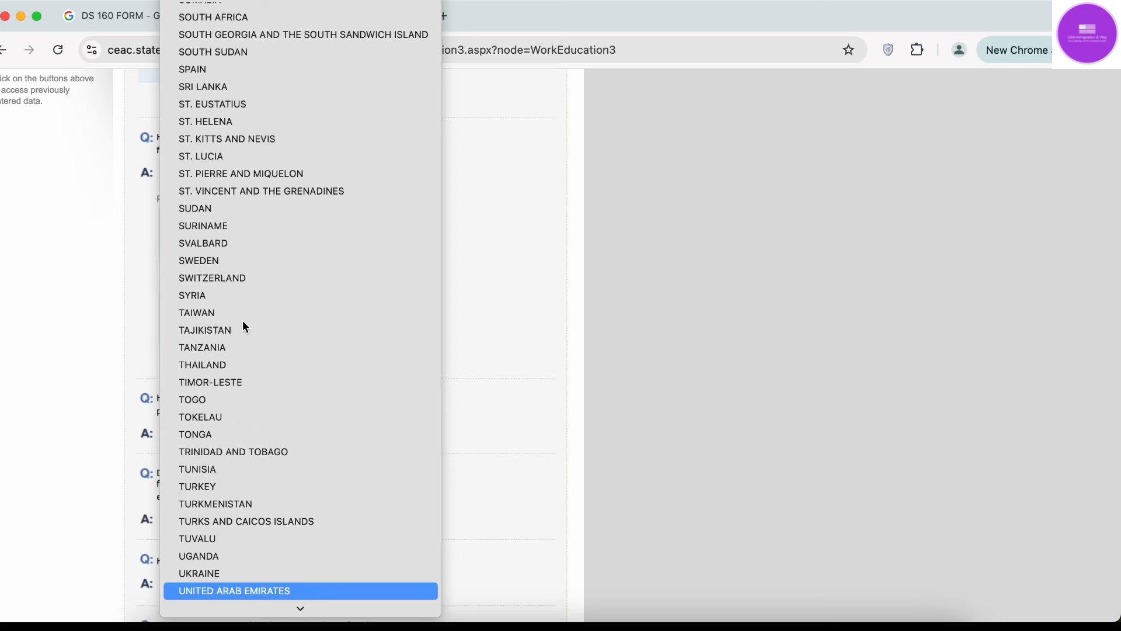
key("Down")
key("Down")
key("Up")
key("Return")
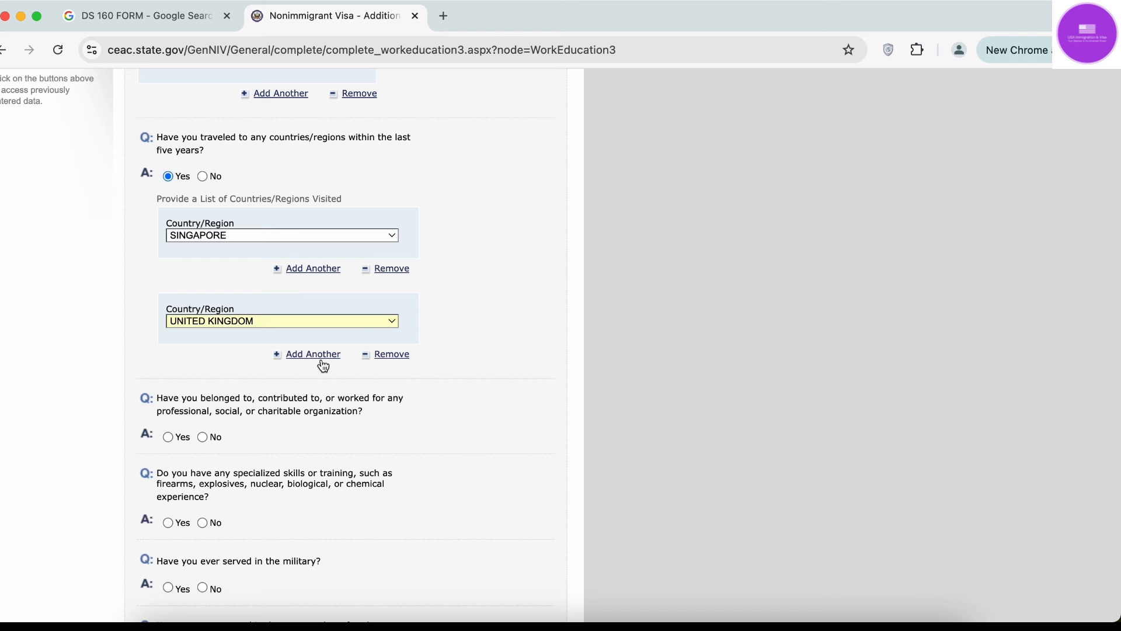
Answer No to professional or charitable organization membership.
scroll(324, 366, "down", 3)
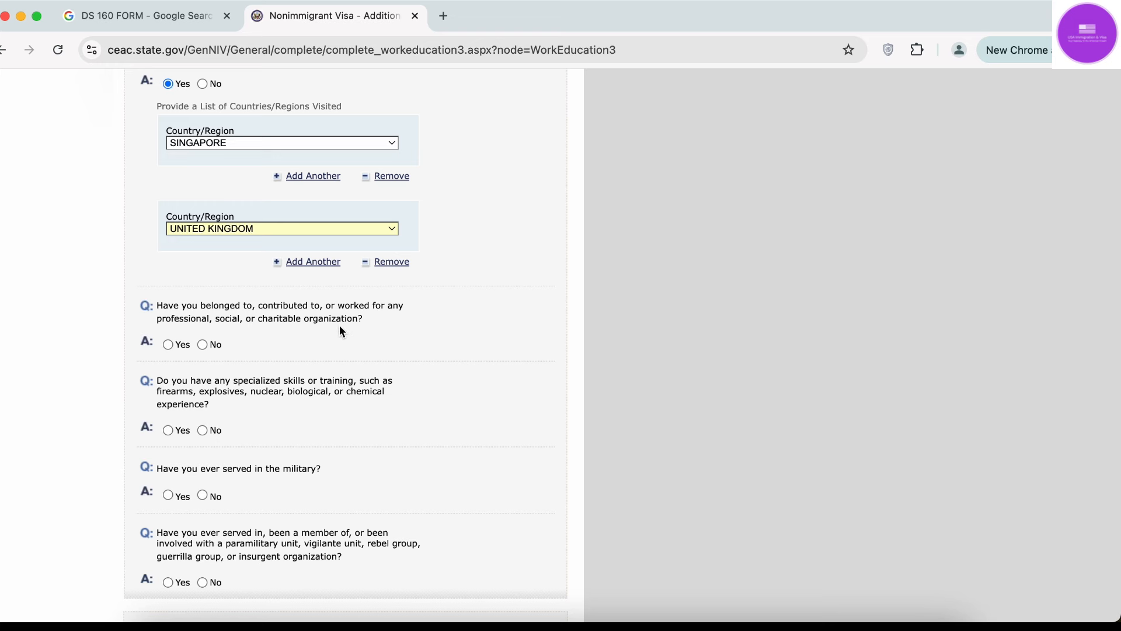
left_click(203, 345)
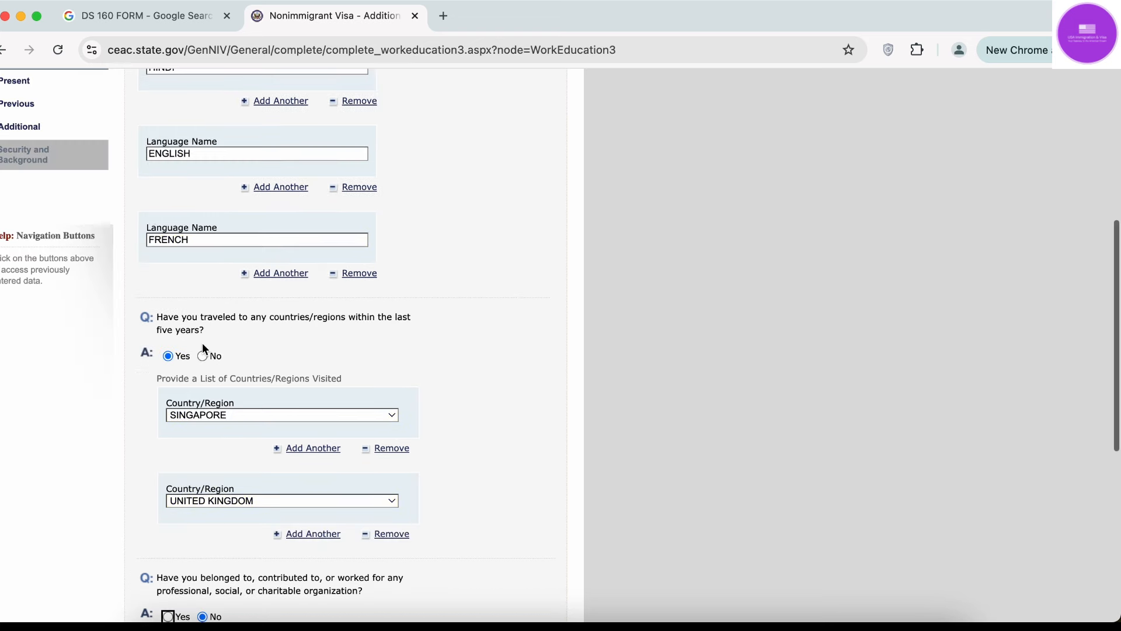
scroll(202, 345, "down", 5)
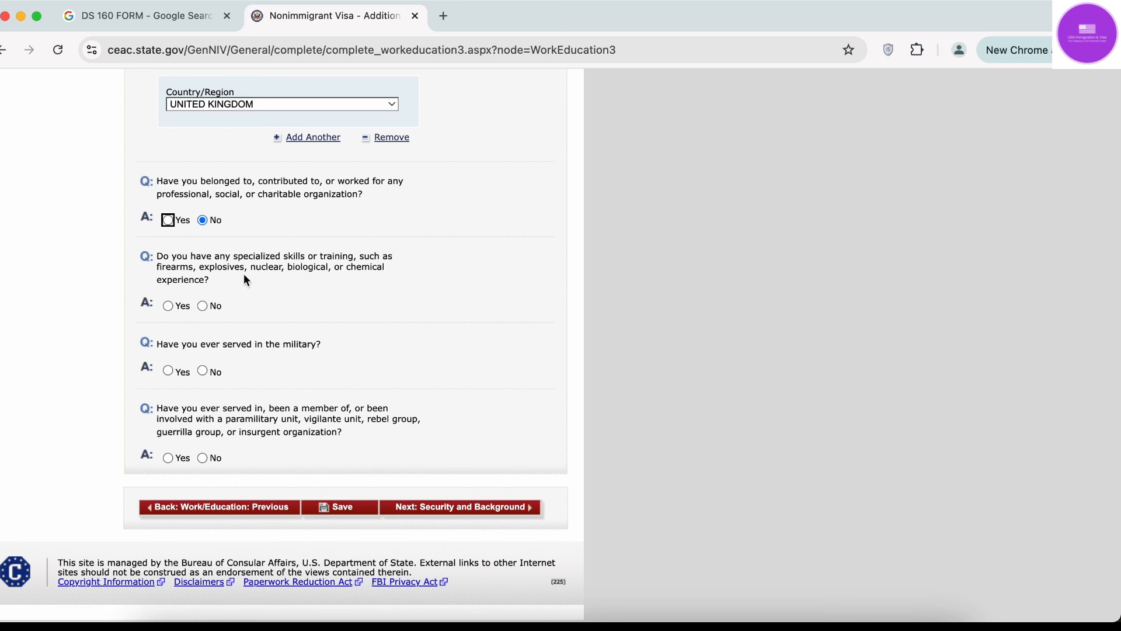
Answer No to the specialized skills, military service and paramilitary group questions.
left_click(211, 306)
left_click(170, 370)
scroll(170, 370, "up", 4)
scroll(170, 371, "down", 8)
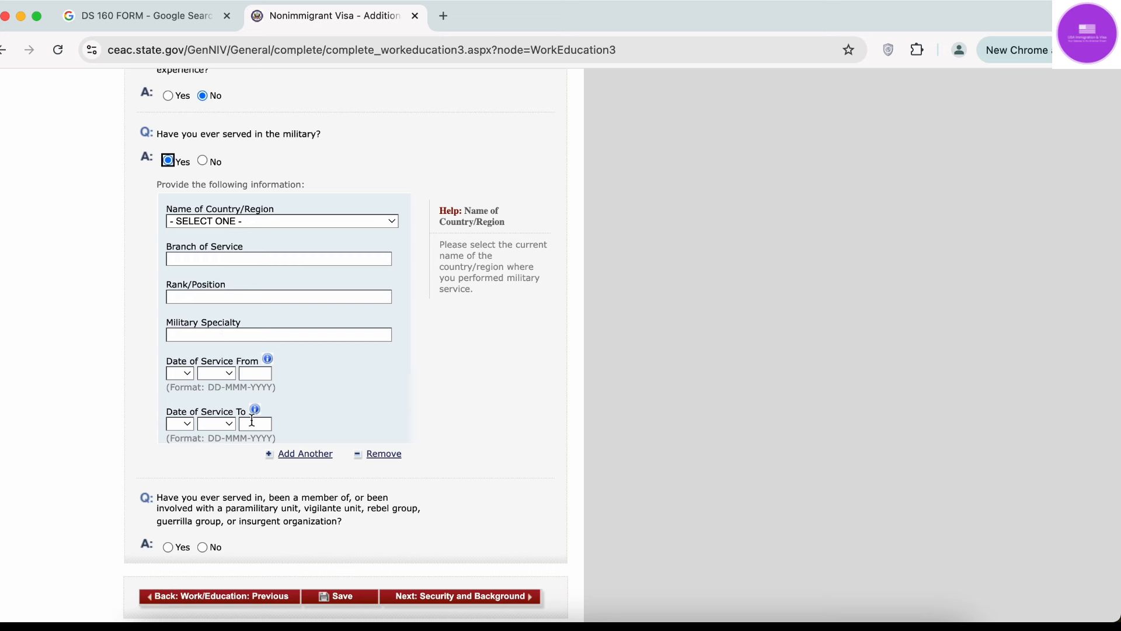
left_click(204, 160)
scroll(205, 159, "down", 1)
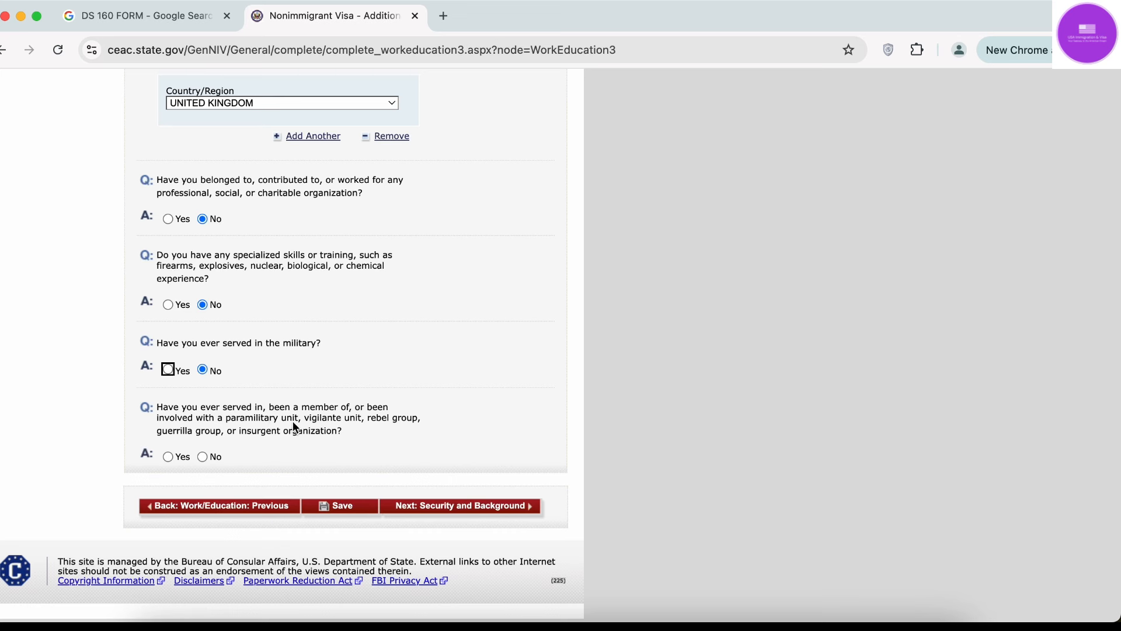
left_click(202, 456)
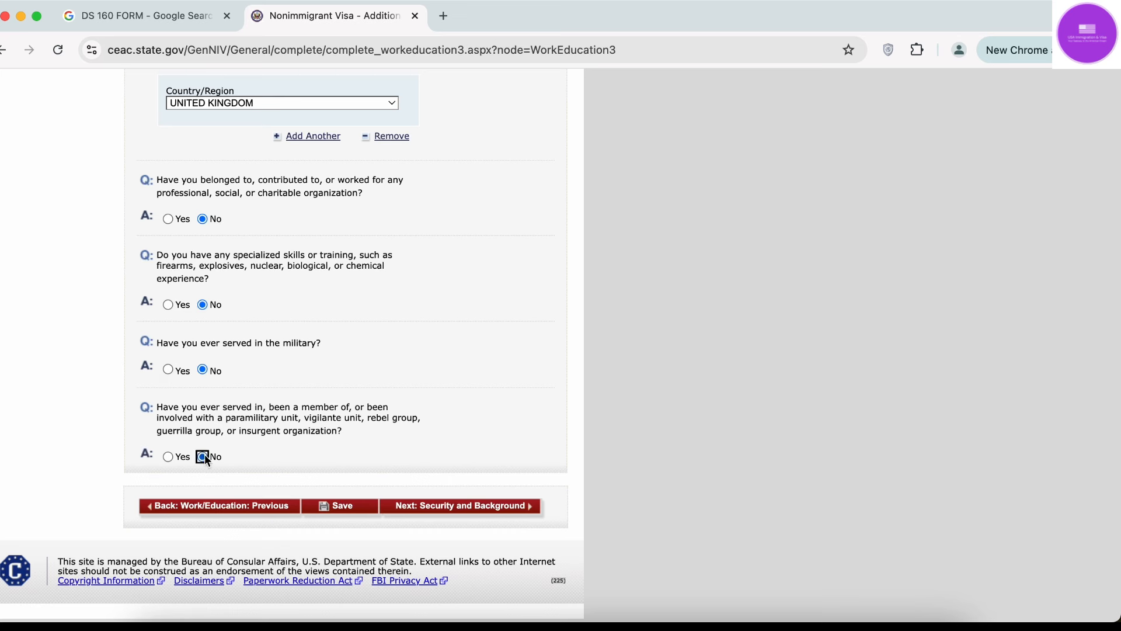
Save the work and education answers and move on to Security and Background Part 1.
left_click(343, 506)
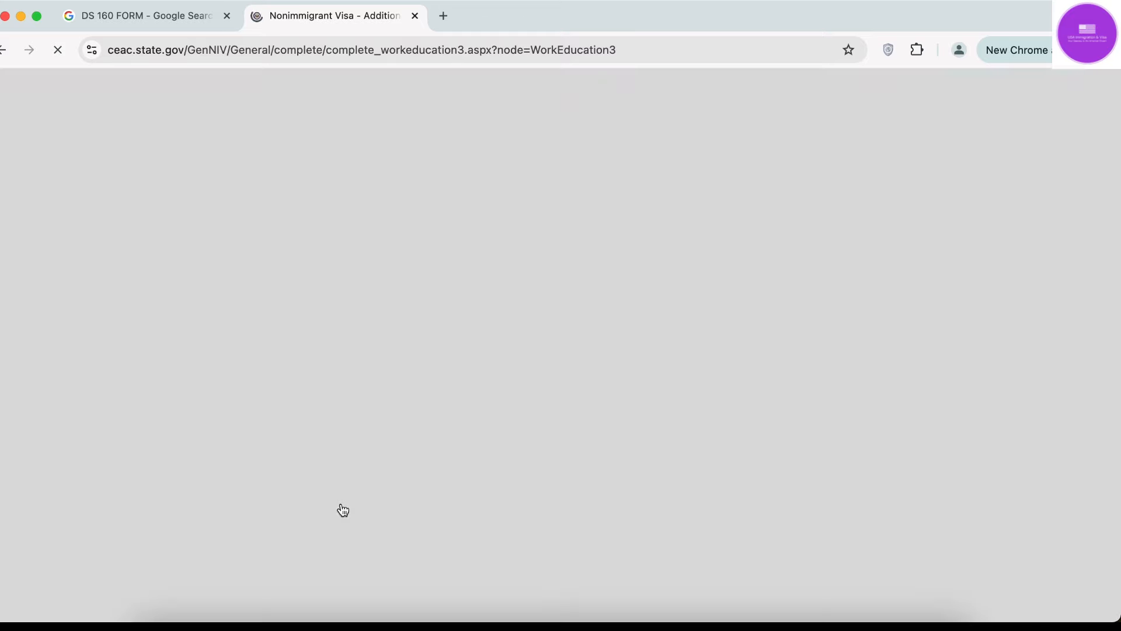
left_click(259, 352)
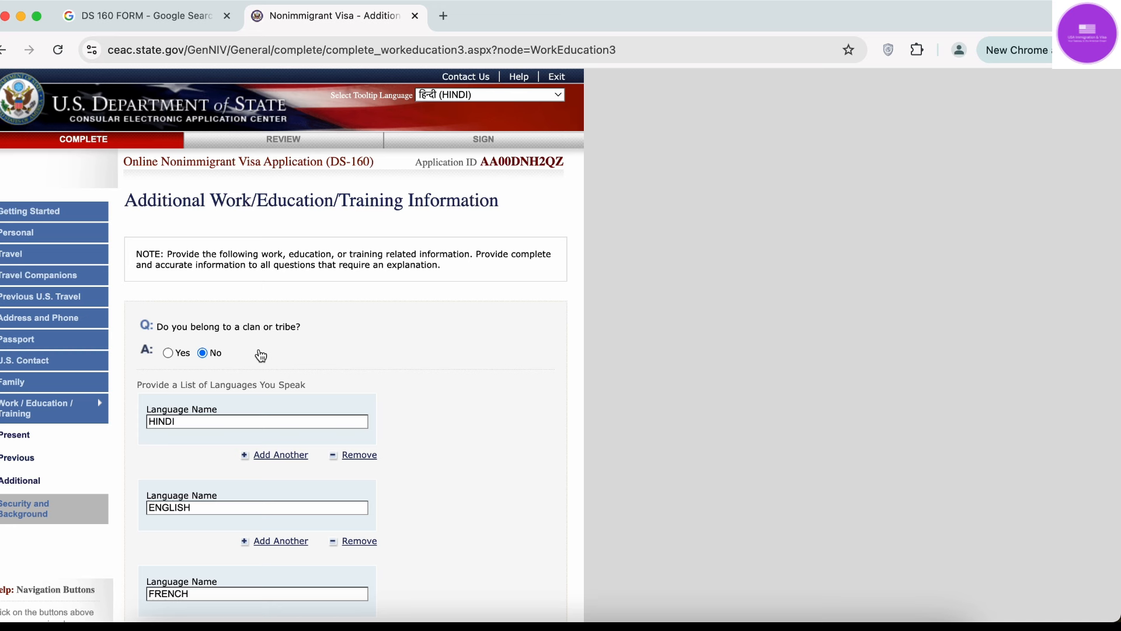
triple_click(476, 162)
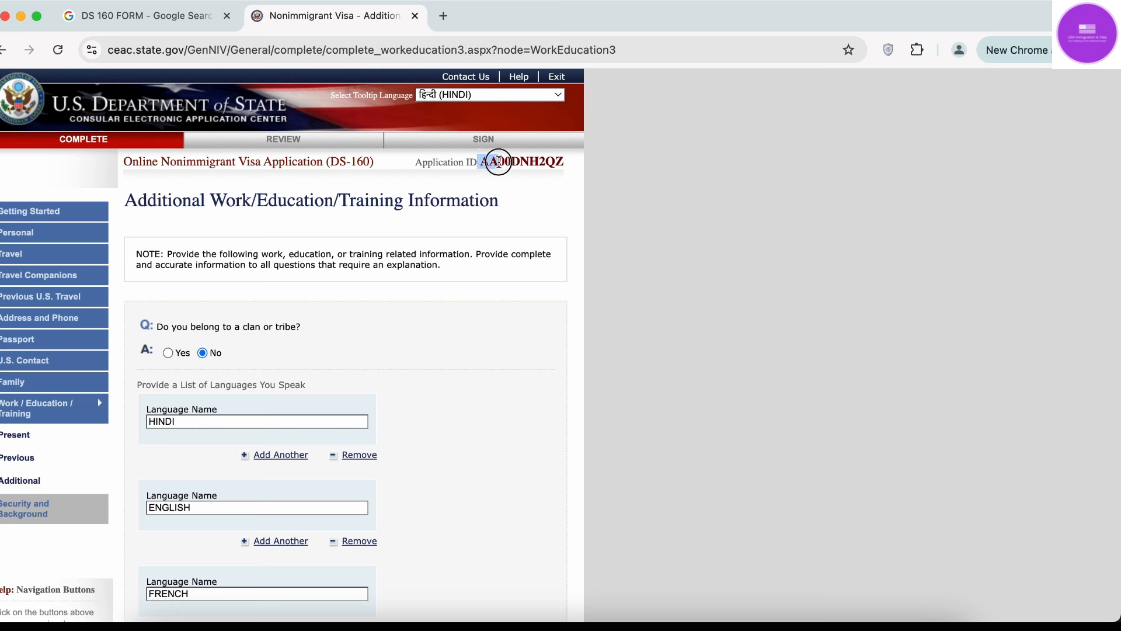
left_click(576, 166)
scroll(335, 362, "down", 15)
left_click(499, 510)
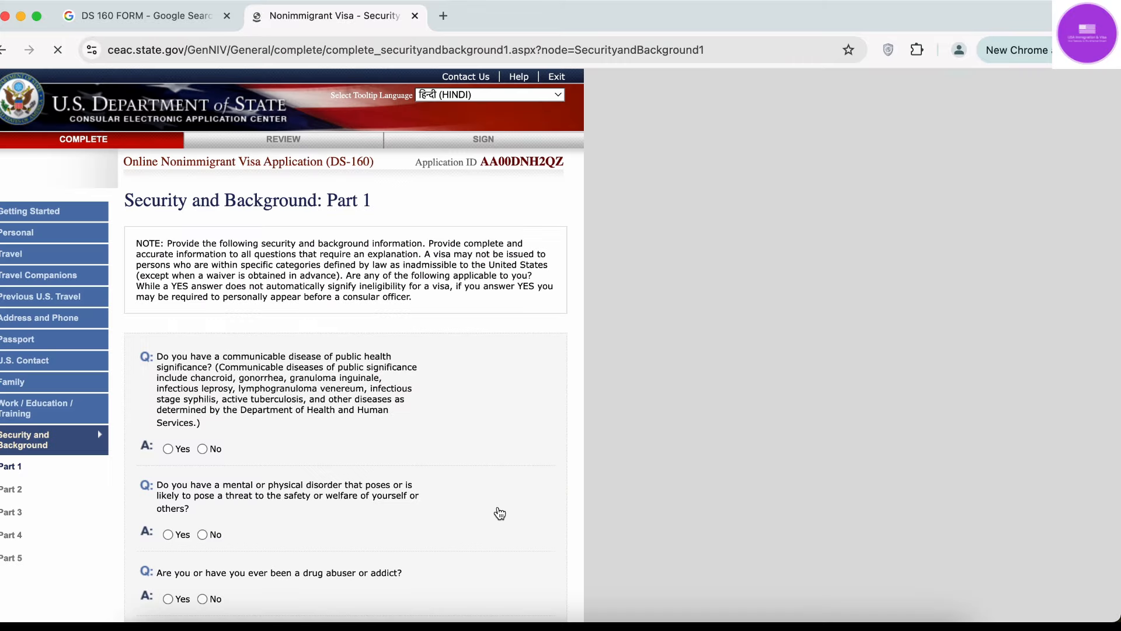
Answer No to the communicable disease, mental or physical disorder, and drug abuser questions.
scroll(499, 511, "down", 1)
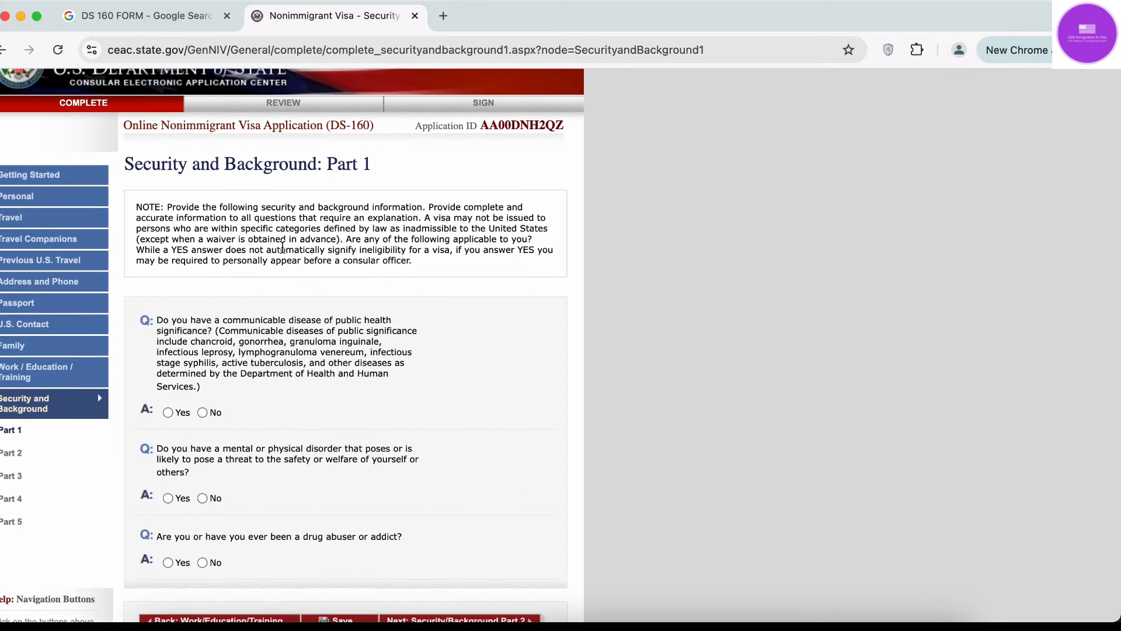
mouse_move(249, 212)
scroll(693, 318, "down", 3)
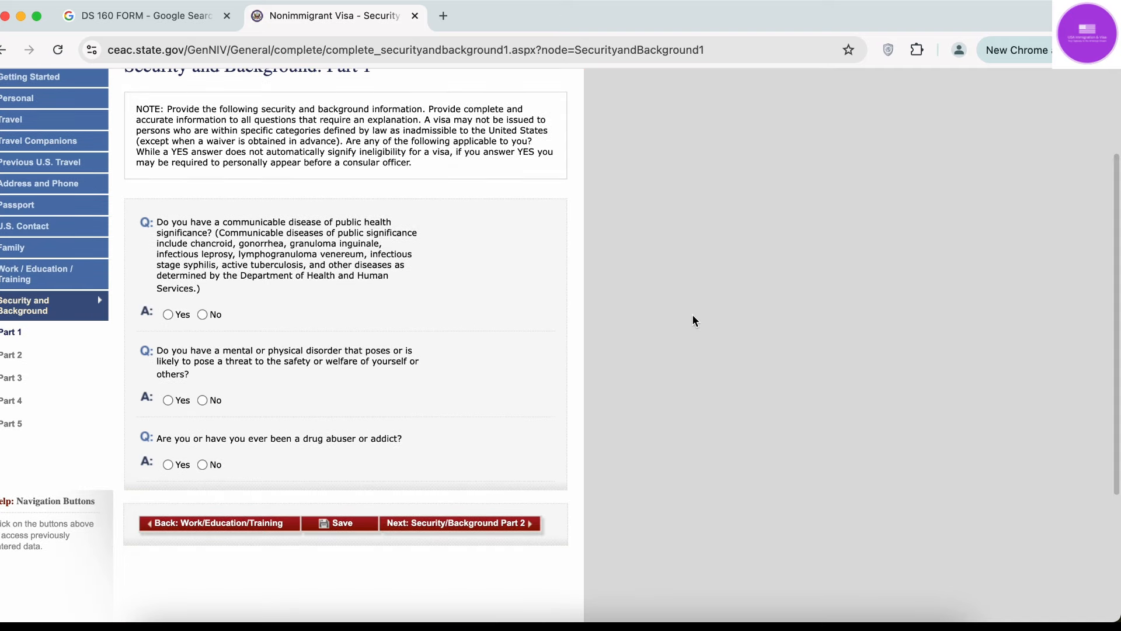
mouse_move(326, 255)
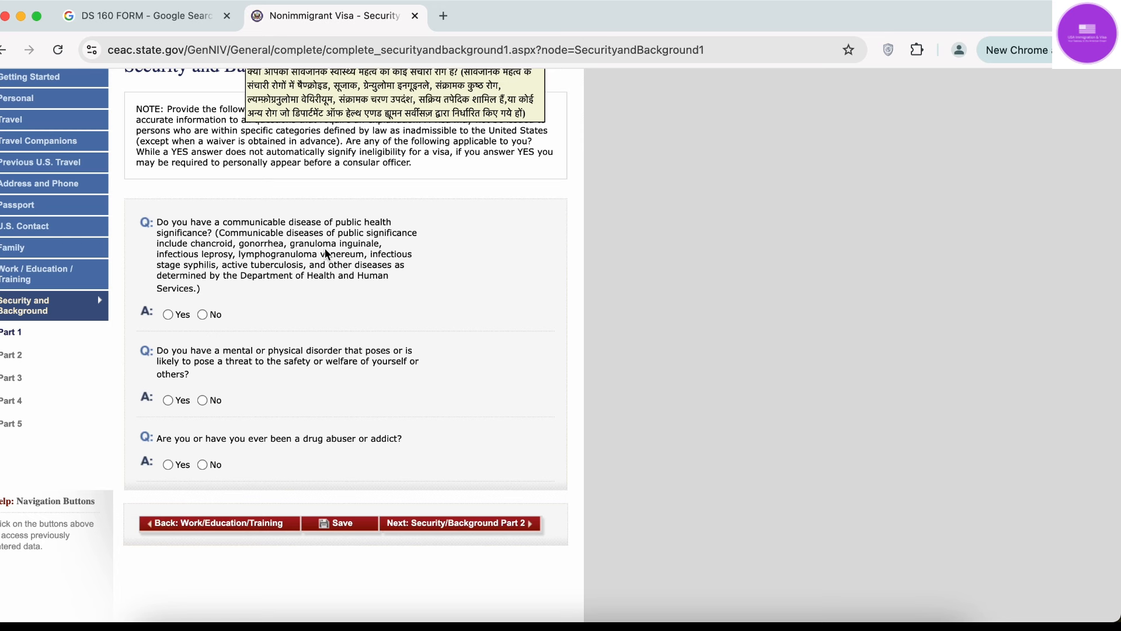
left_click(202, 316)
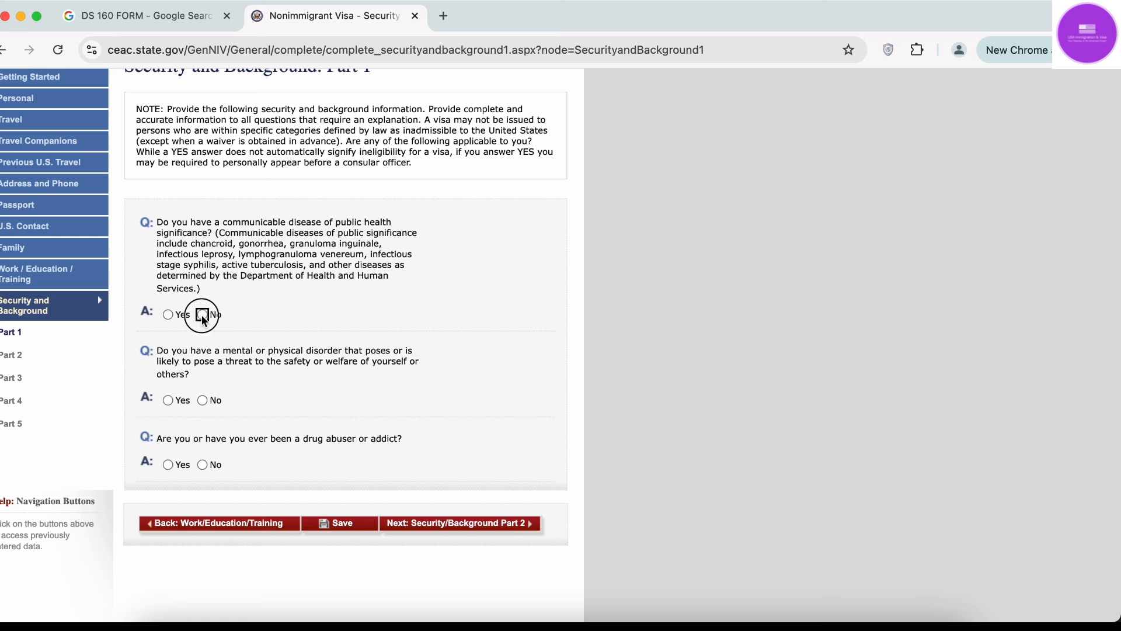
left_click(202, 401)
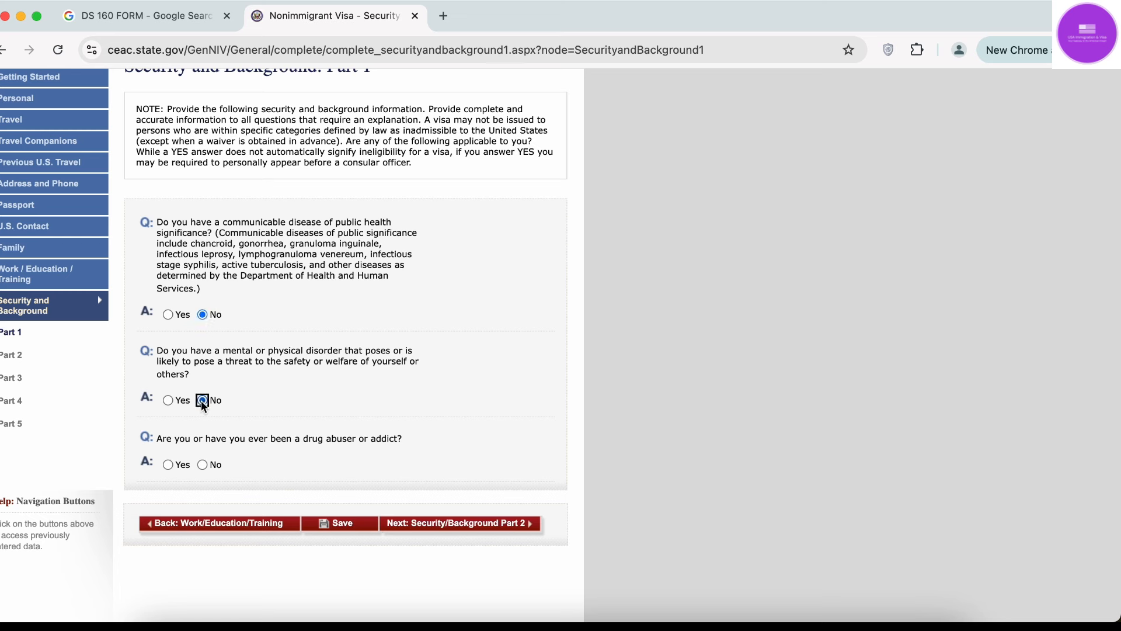
left_click(202, 465)
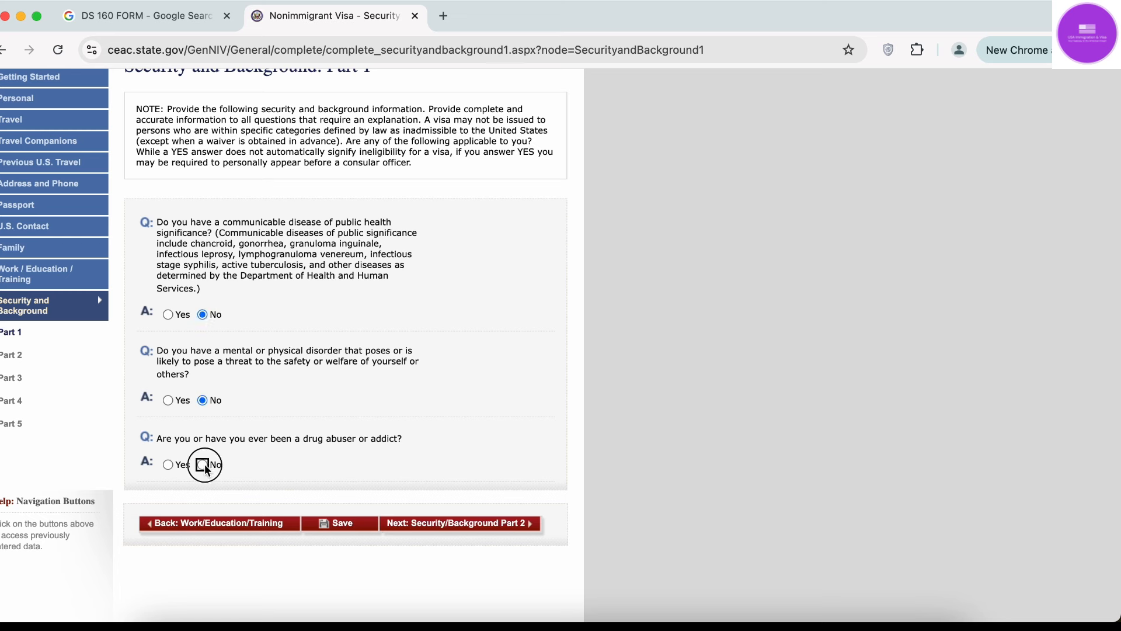
Save the Part 1 answers and continue the application.
left_click(337, 525)
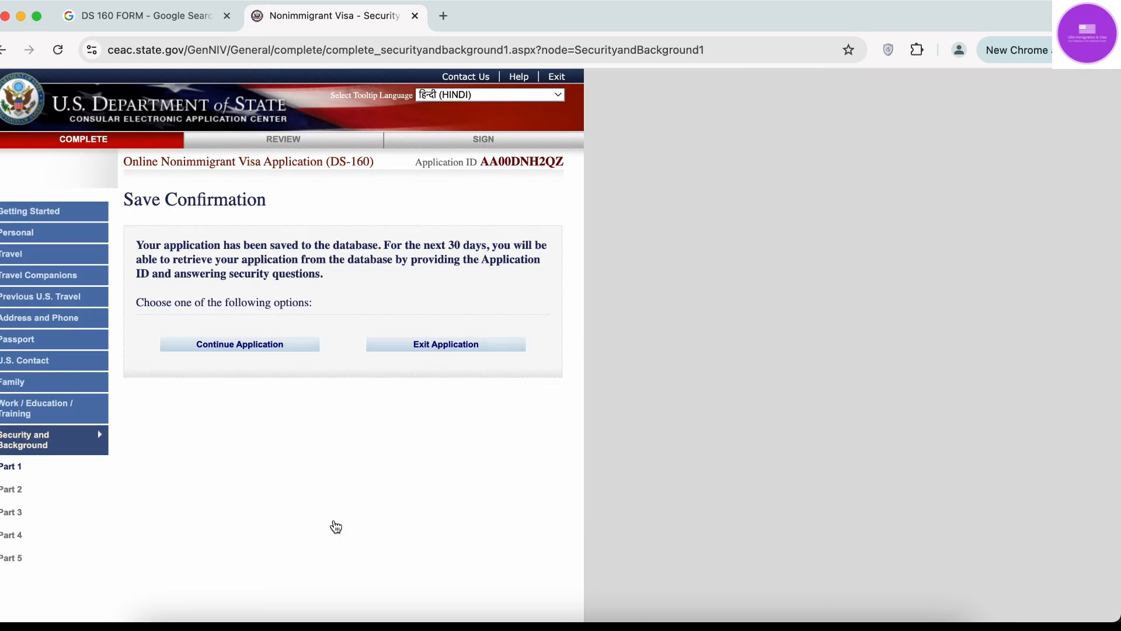
left_click(256, 345)
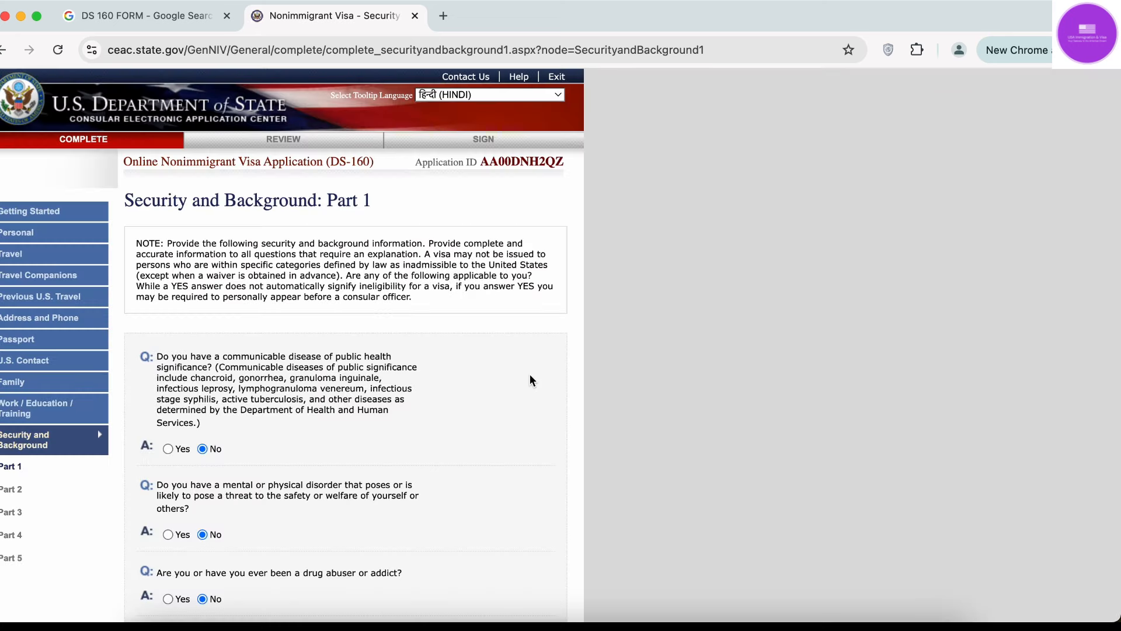
scroll(531, 380, "down", 5)
On Security and Background Part 2, answer No to arrest, controlled substances, prostitution and money laundering.
left_click(531, 379)
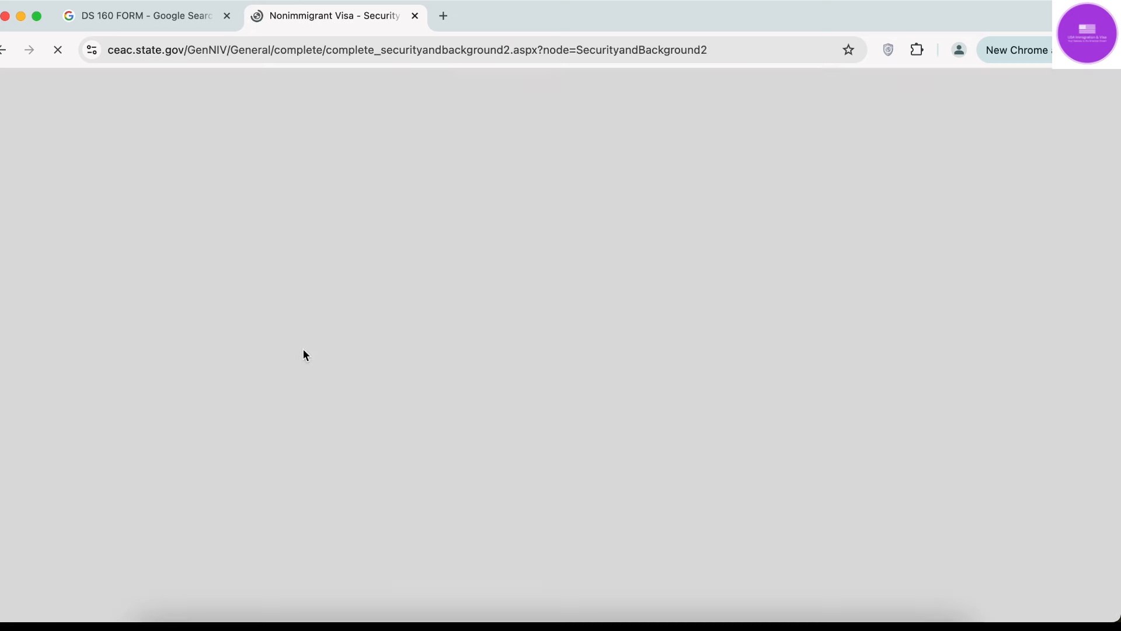
scroll(302, 350, "down", 3)
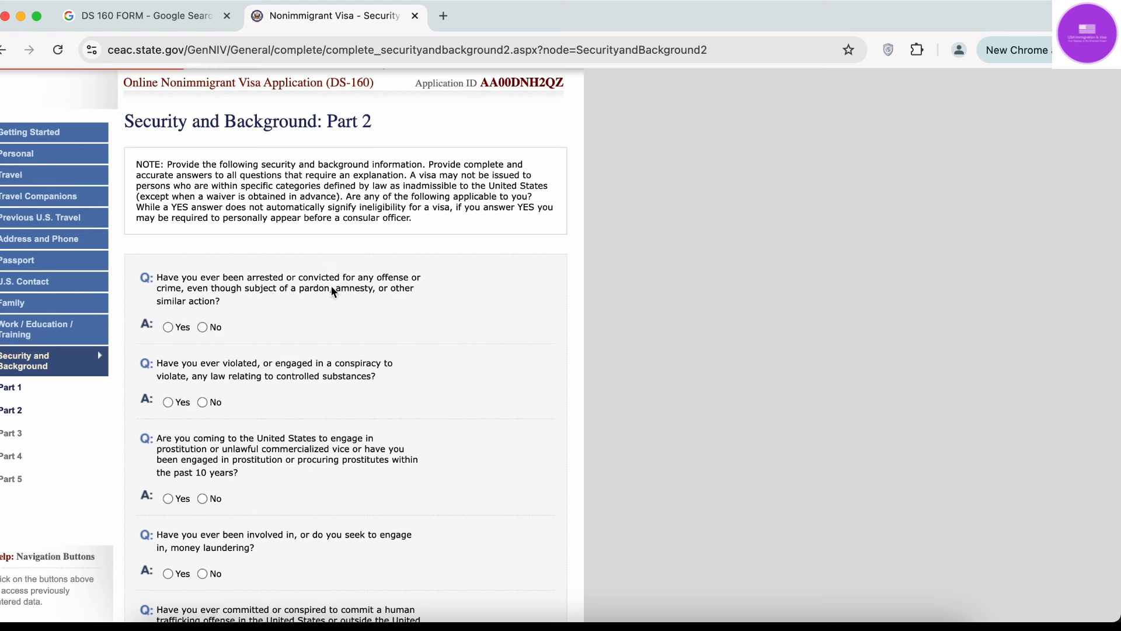
left_click(202, 328)
scroll(205, 332, "down", 3)
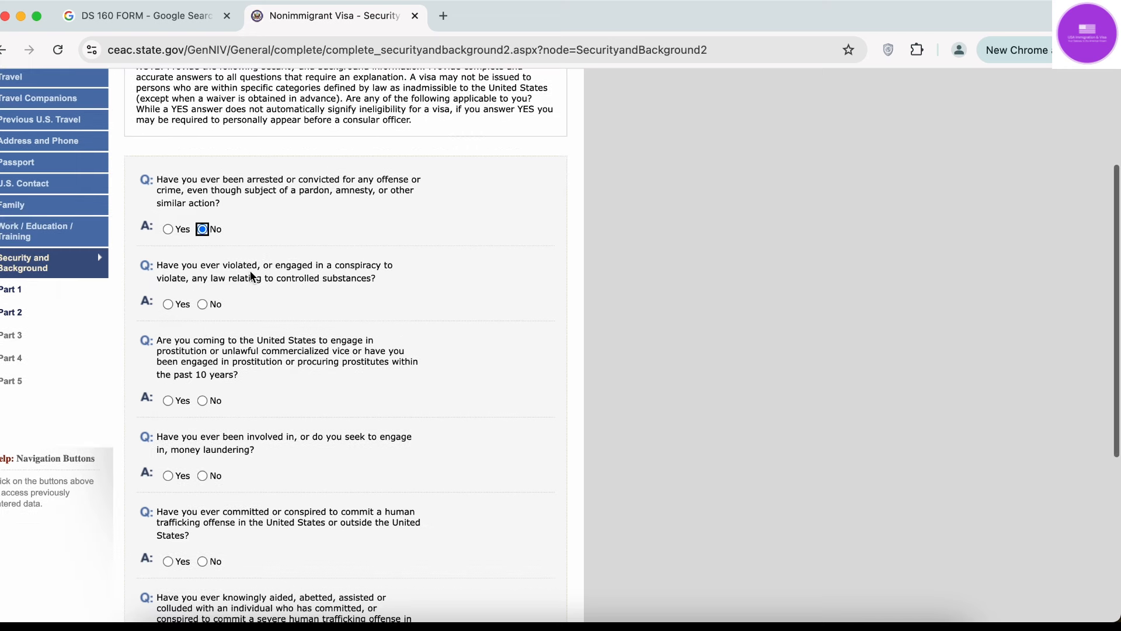
left_click(202, 304)
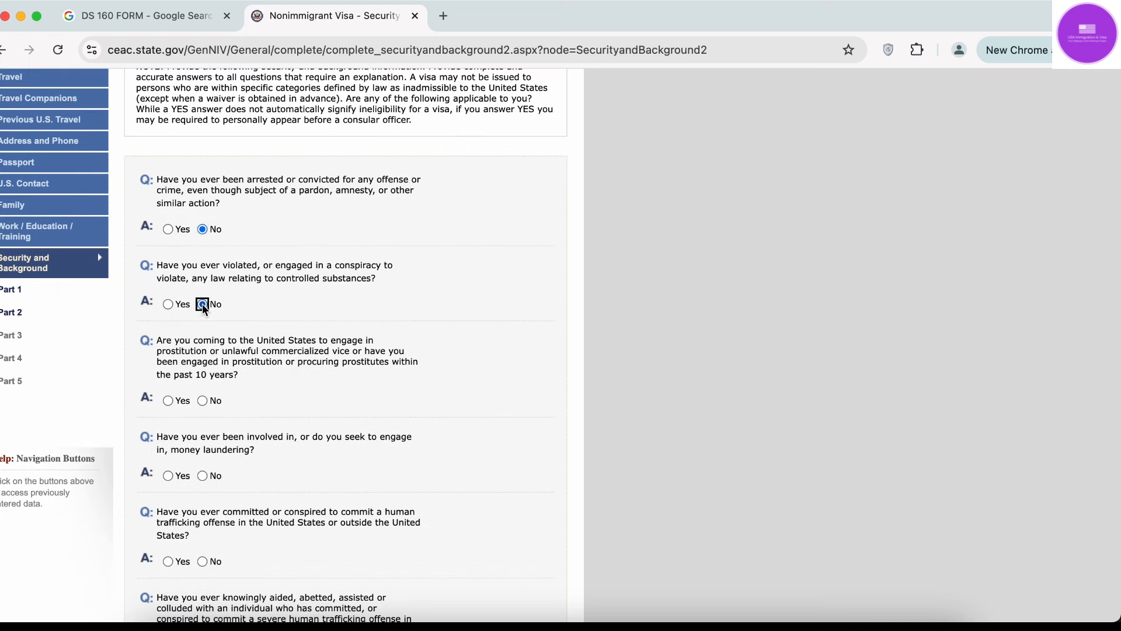
scroll(216, 315, "down", 3)
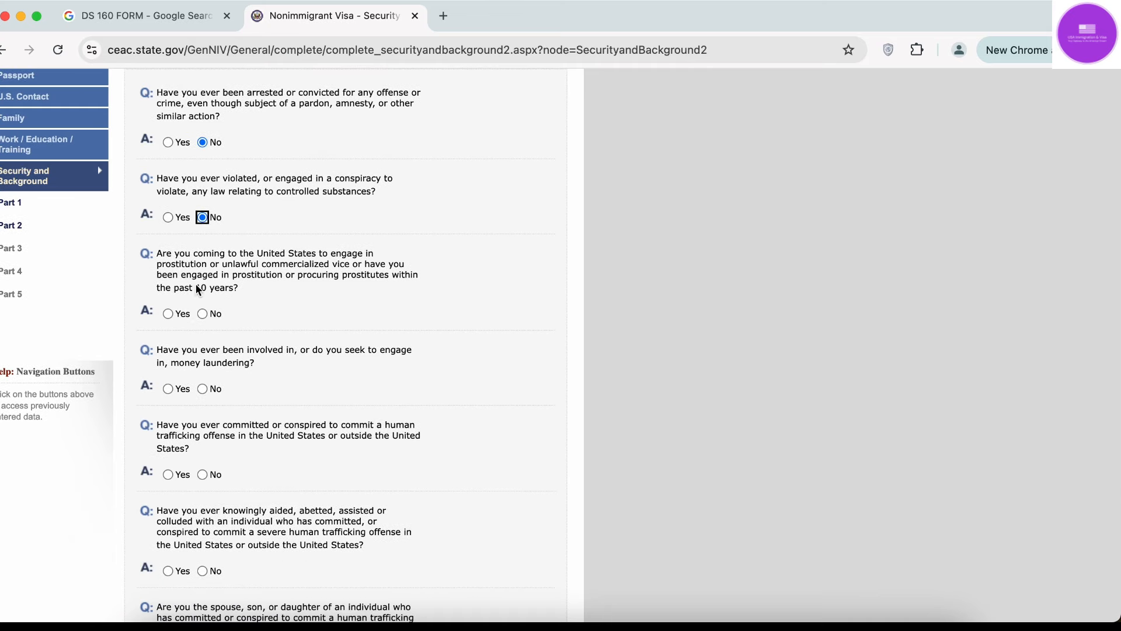
left_click(203, 314)
scroll(208, 315, "down", 3)
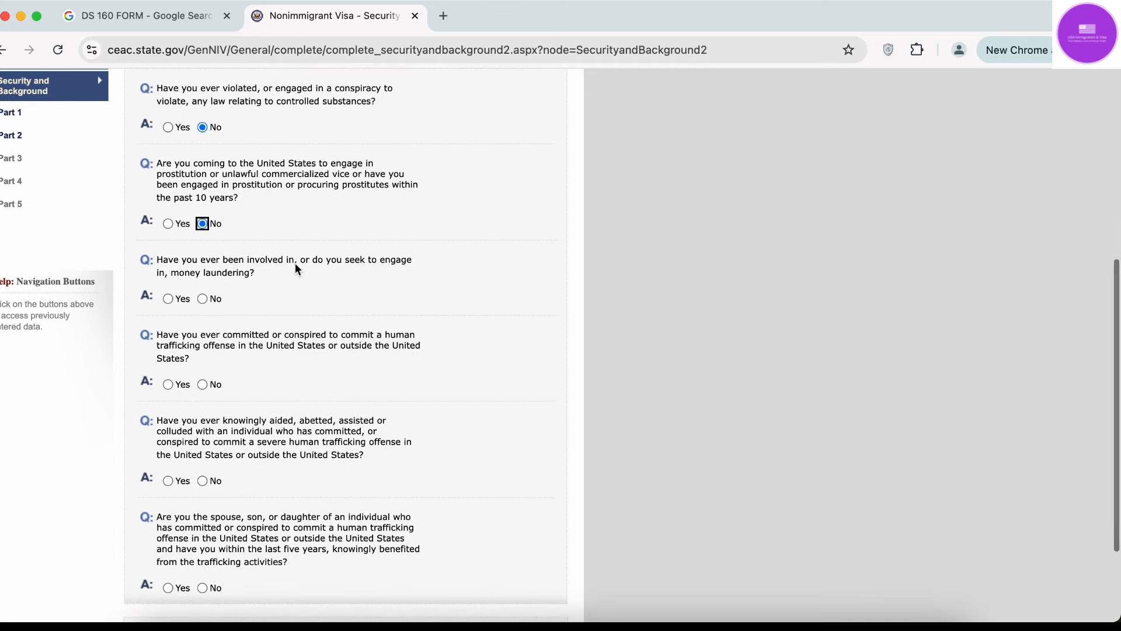
left_click(204, 299)
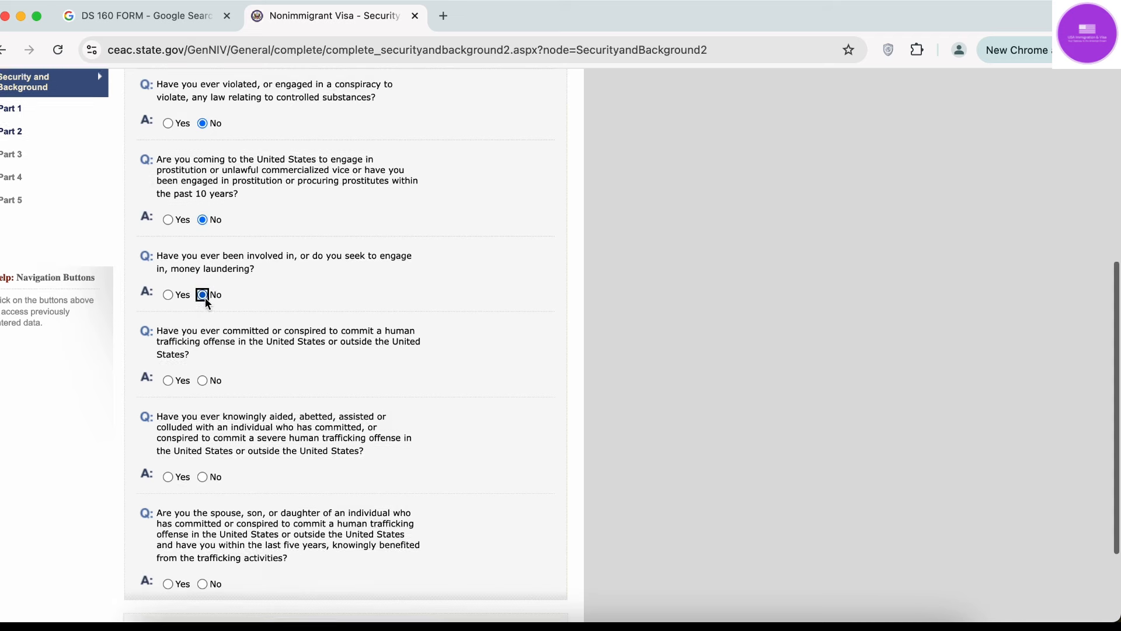
scroll(205, 298, "down", 3)
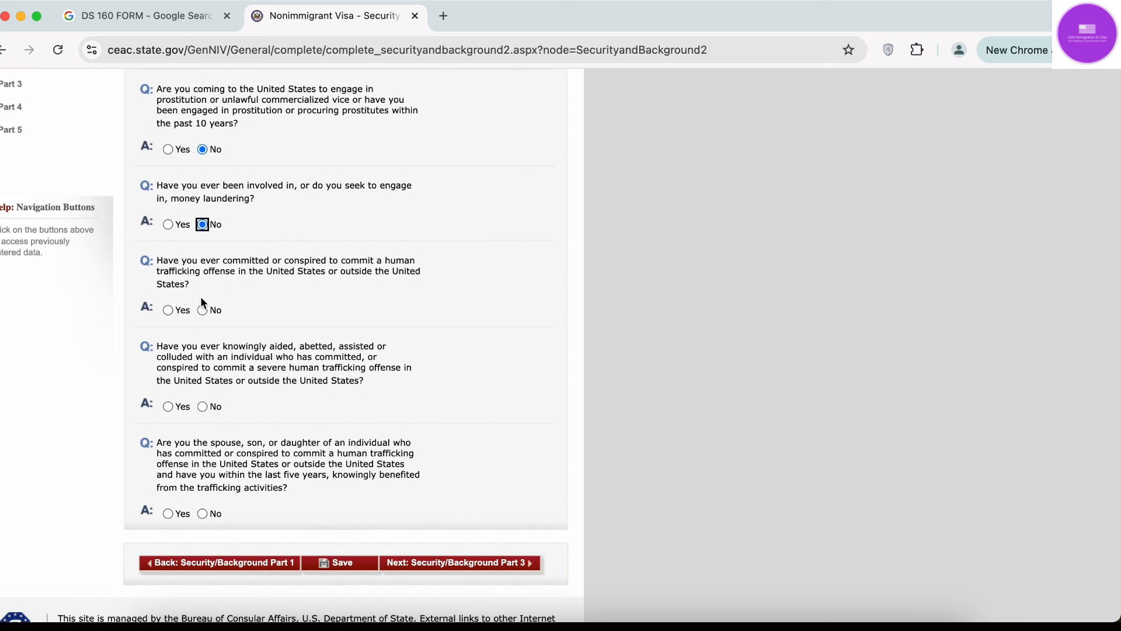
Answer No to the three human trafficking questions, then save and continue.
left_click(203, 310)
scroll(203, 310, "down", 2)
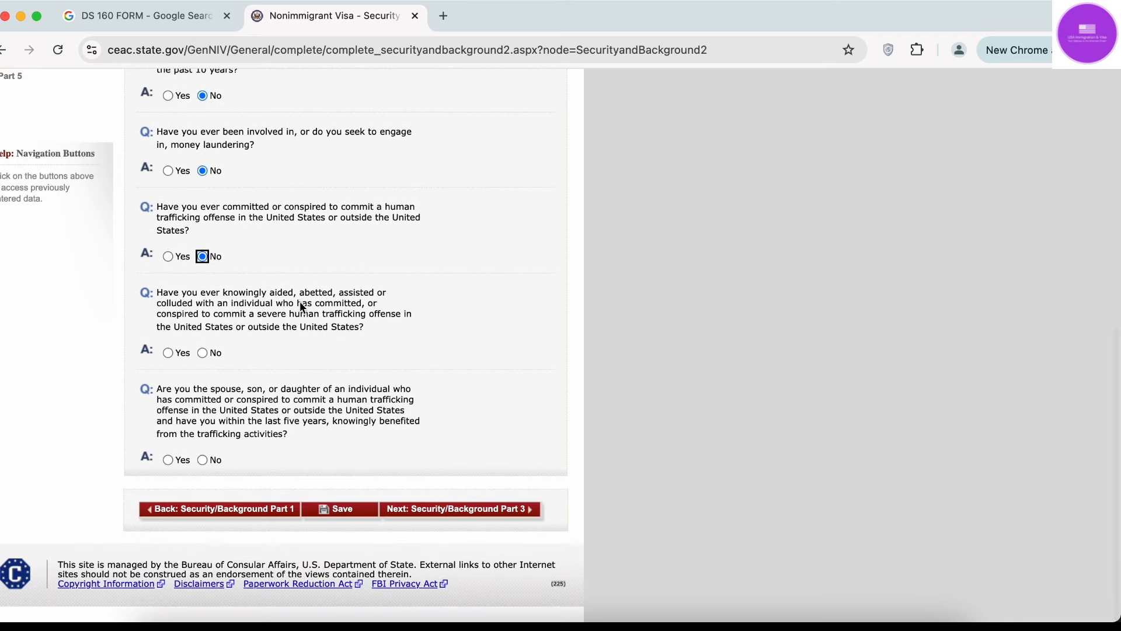
left_click(204, 353)
left_click(204, 459)
left_click(349, 511)
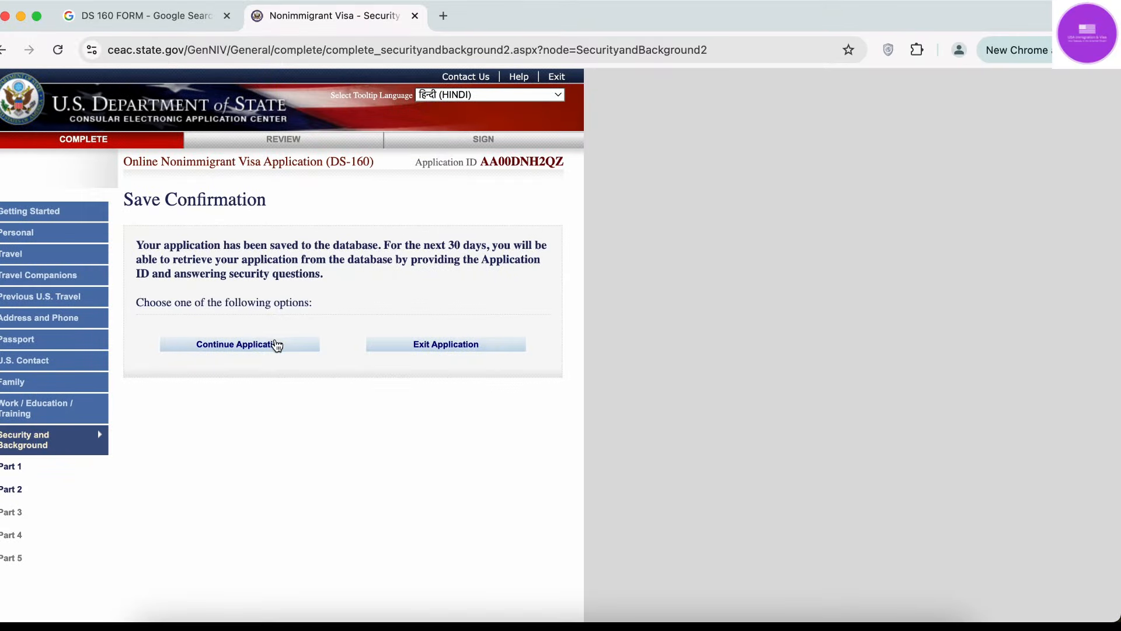
left_click(276, 346)
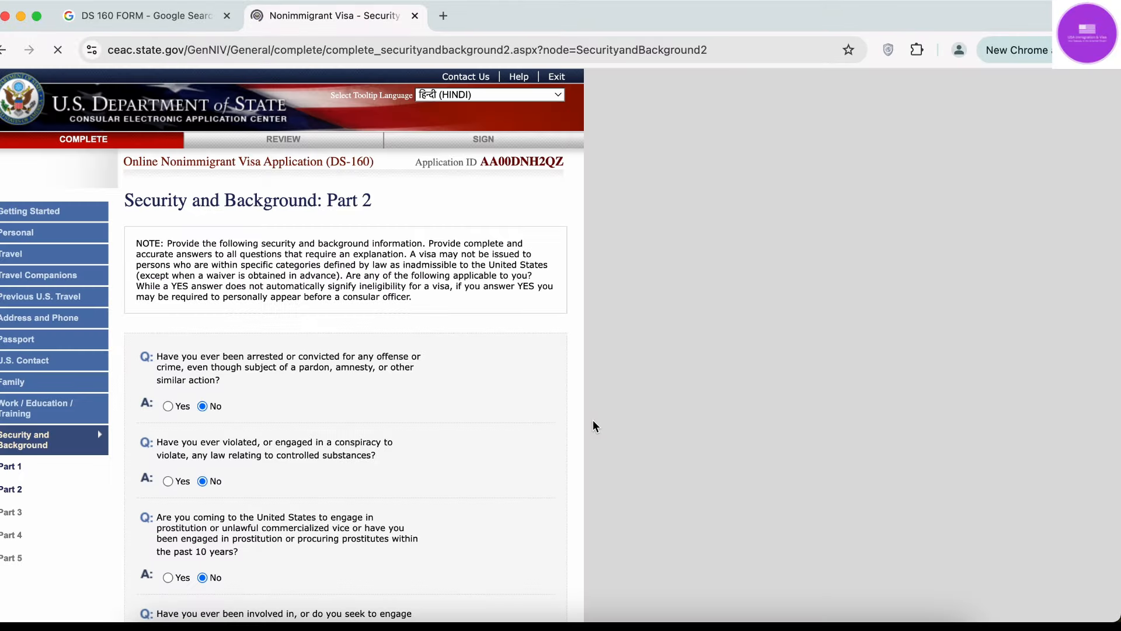
scroll(593, 426, "down", 10)
On Part 3, answer No to espionage and all four terrorism-related questions.
left_click(483, 506)
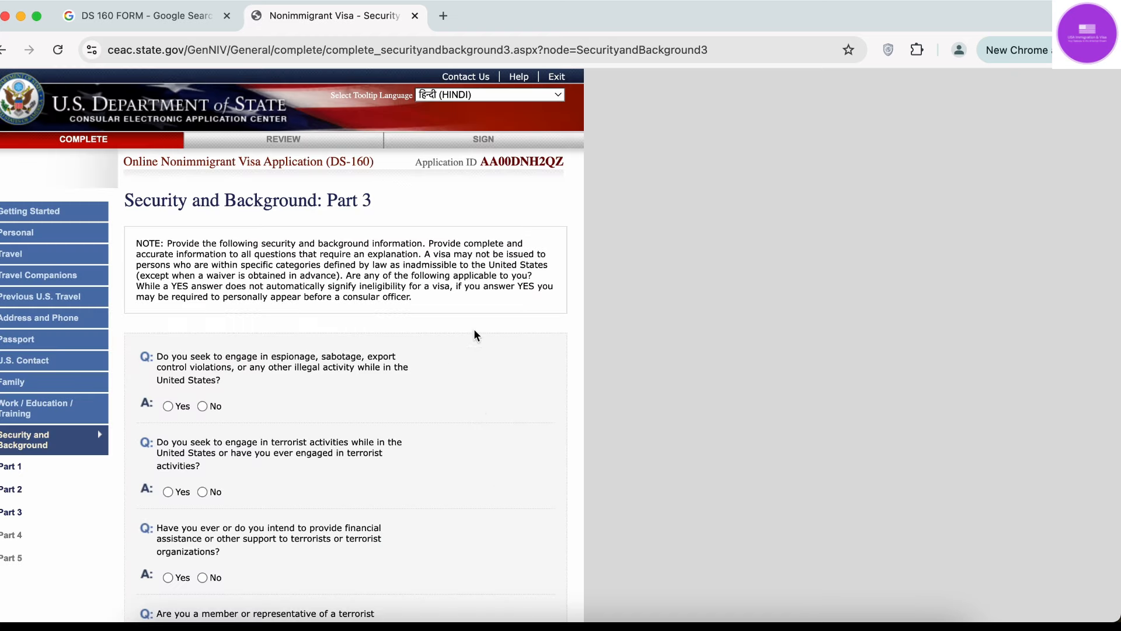
scroll(357, 326, "down", 3)
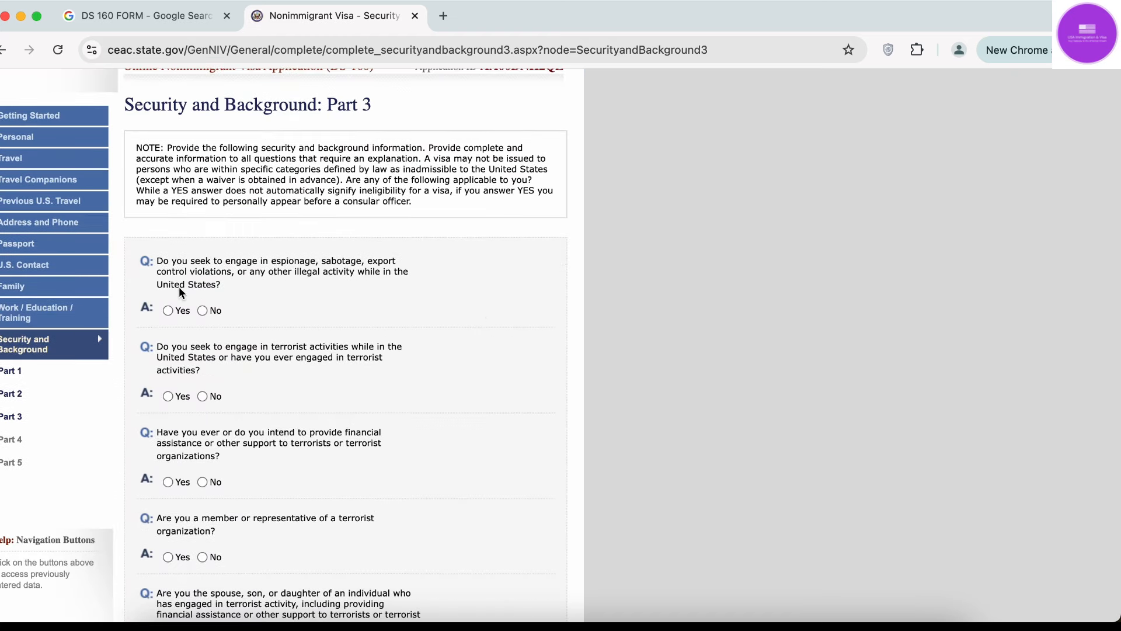
left_click(202, 311)
left_click(203, 397)
scroll(205, 399, "down", 3)
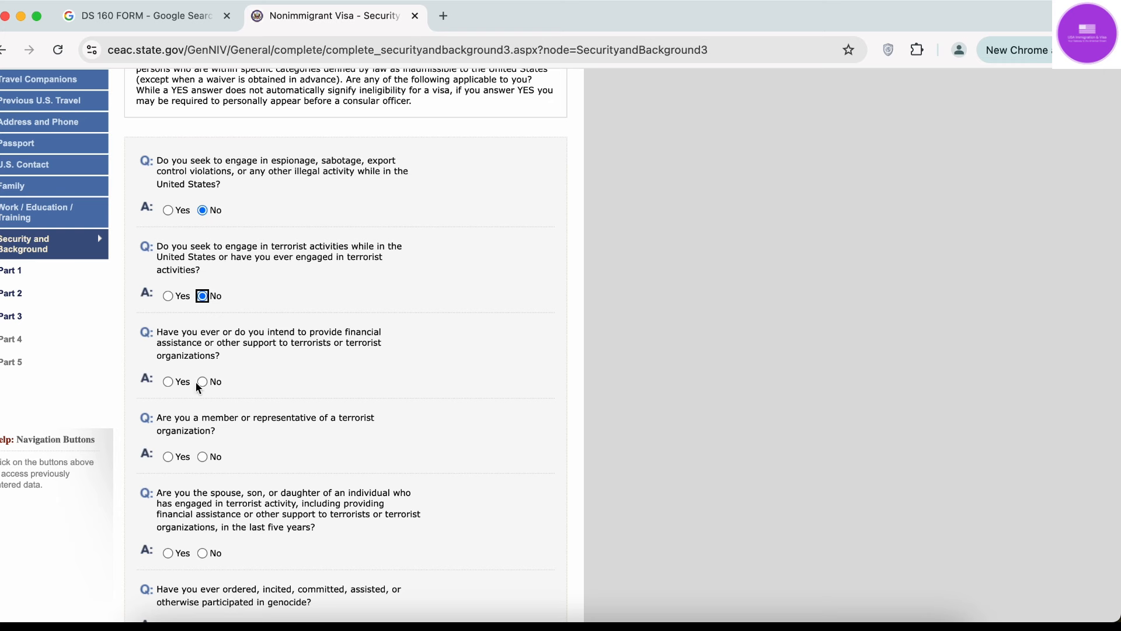
left_click(203, 382)
scroll(205, 387, "down", 3)
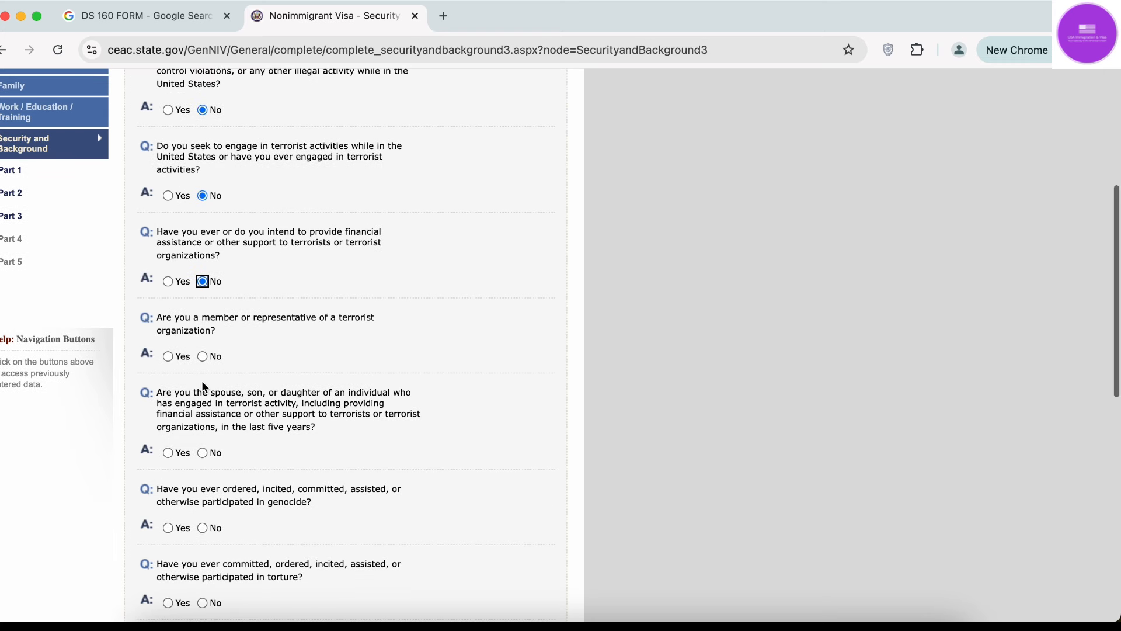
left_click(203, 356)
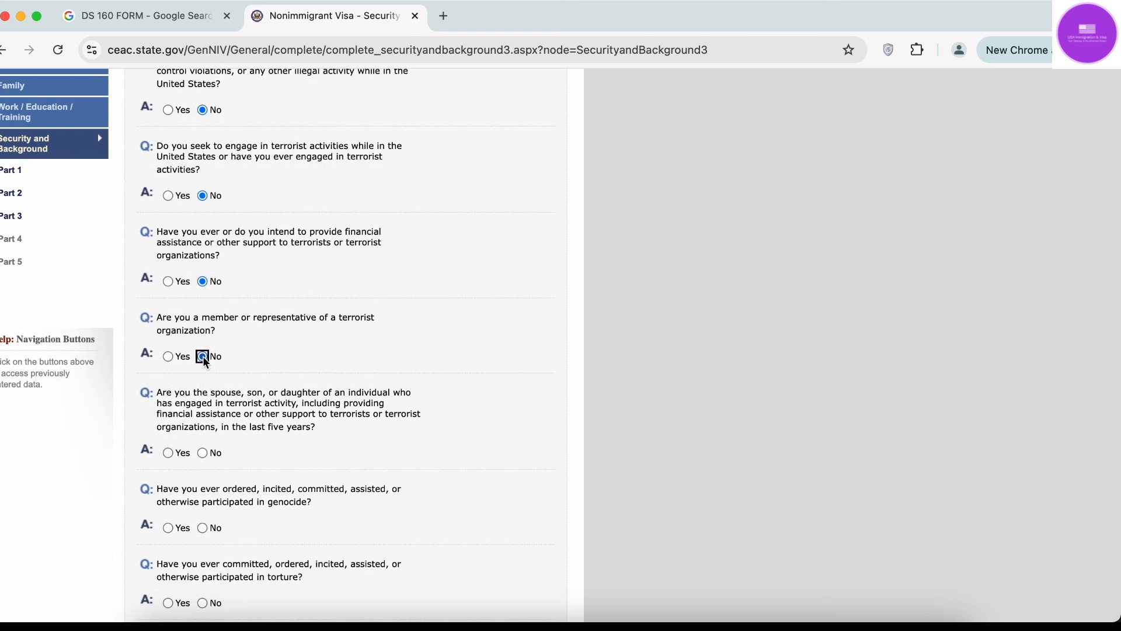
left_click(203, 452)
Answer No to genocide, torture, extrajudicial killings, child soldiers, religious freedom, population controls and organ transplantation.
scroll(205, 451, "down", 4)
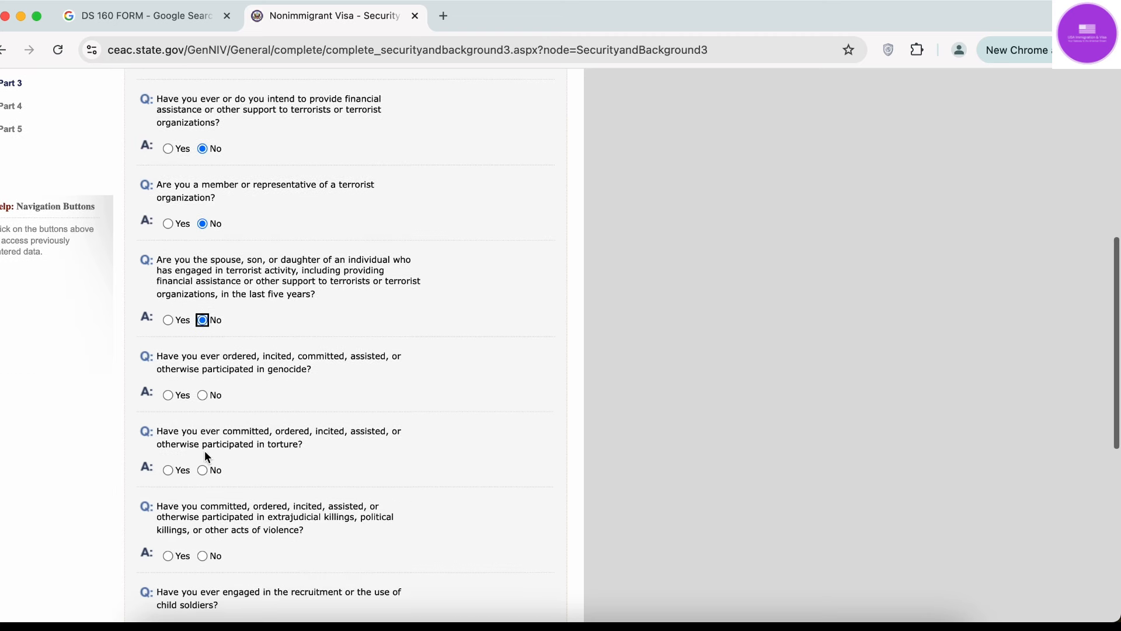
left_click(203, 394)
scroll(205, 394, "down", 3)
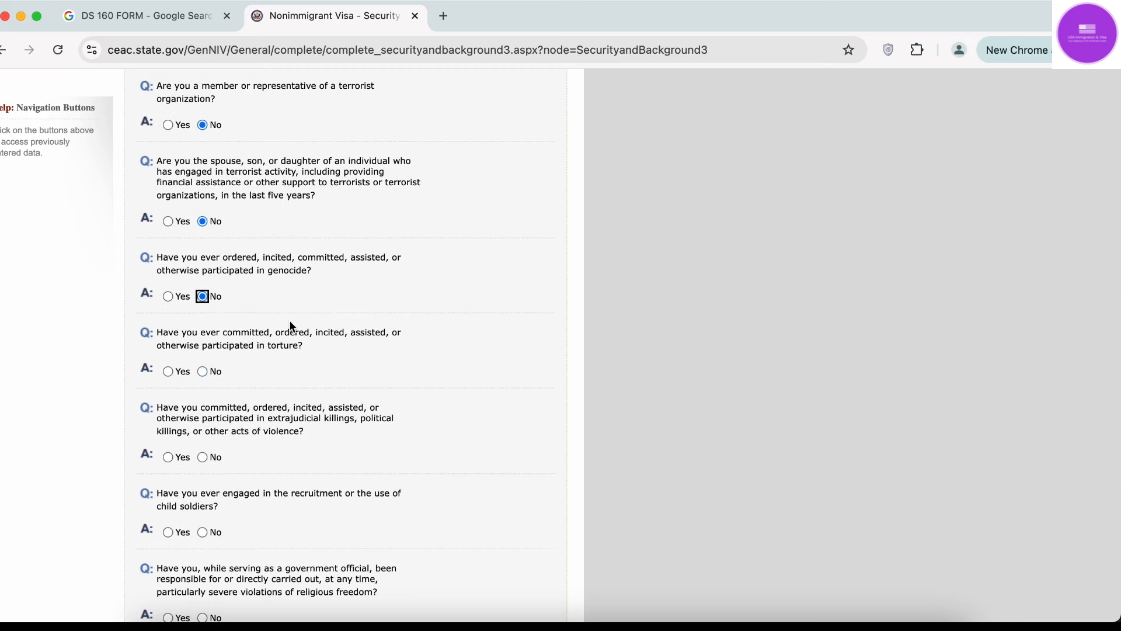
left_click(202, 370)
scroll(201, 370, "down", 3)
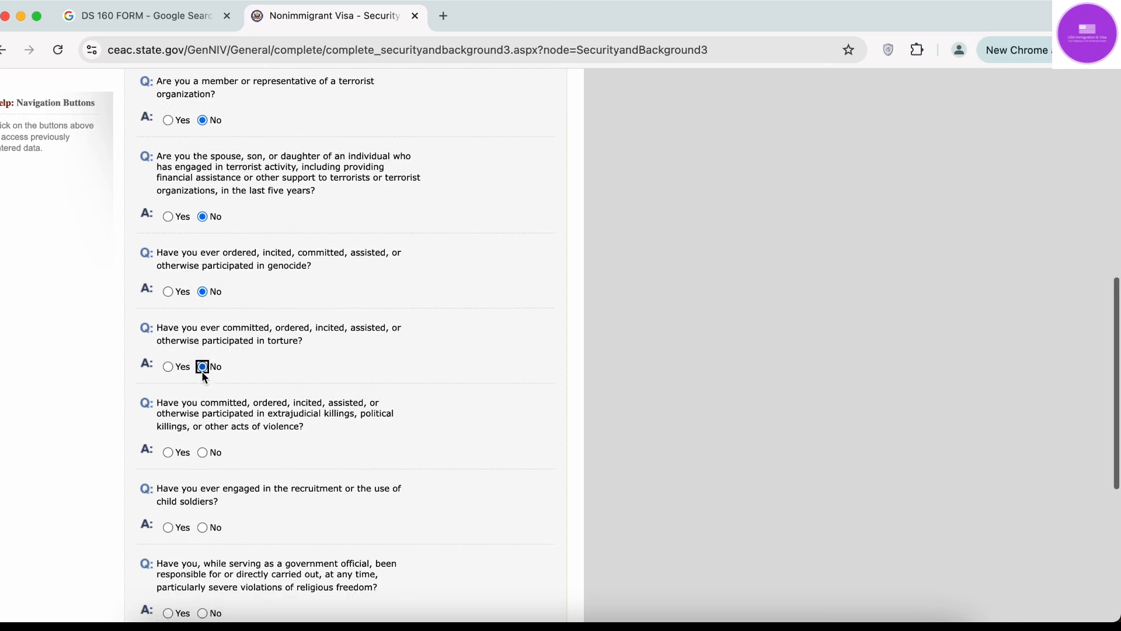
left_click(201, 371)
scroll(201, 372, "down", 2)
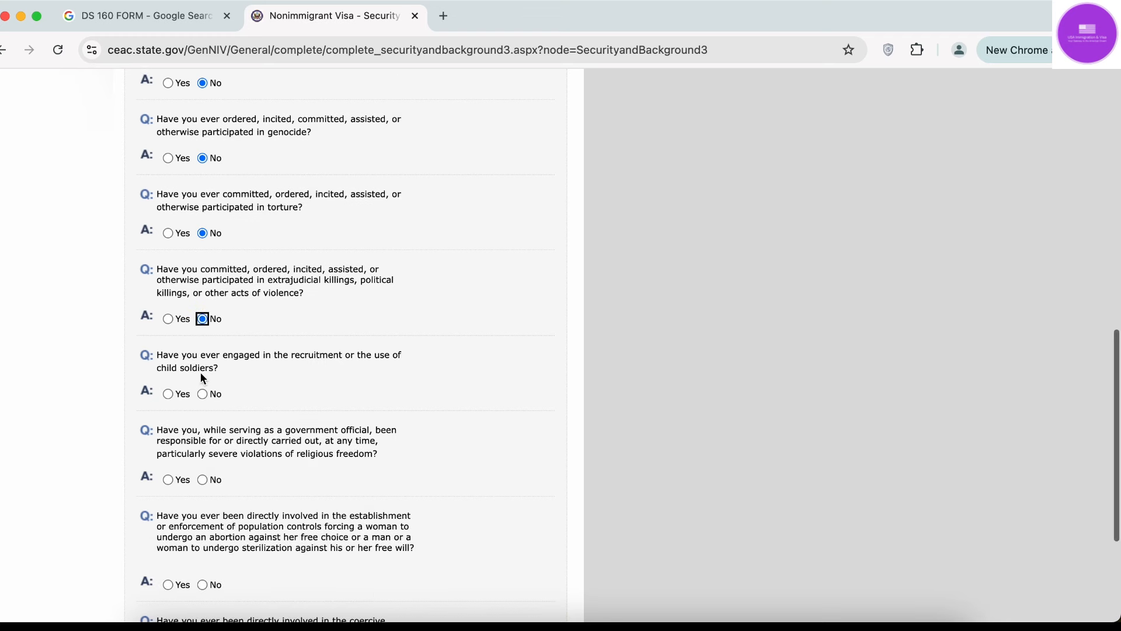
left_click(203, 389)
scroll(205, 394, "down", 2)
left_click(202, 417)
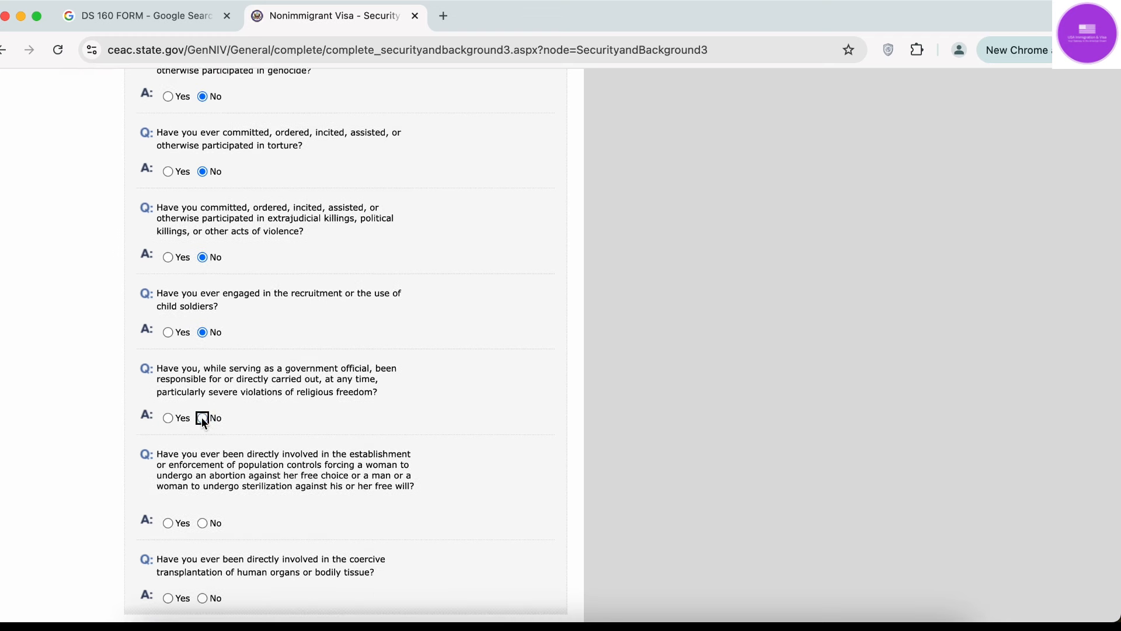
scroll(202, 417, "down", 3)
left_click(202, 437)
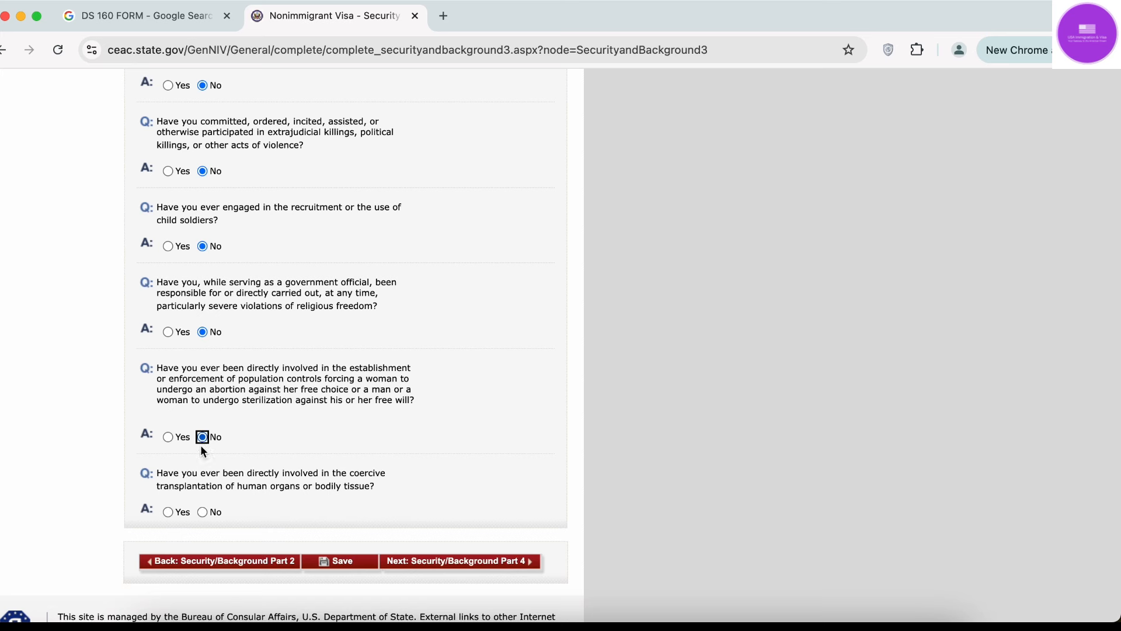
left_click(203, 512)
Save the Part 3 answers and move on to Security and Background Part 4.
left_click(343, 559)
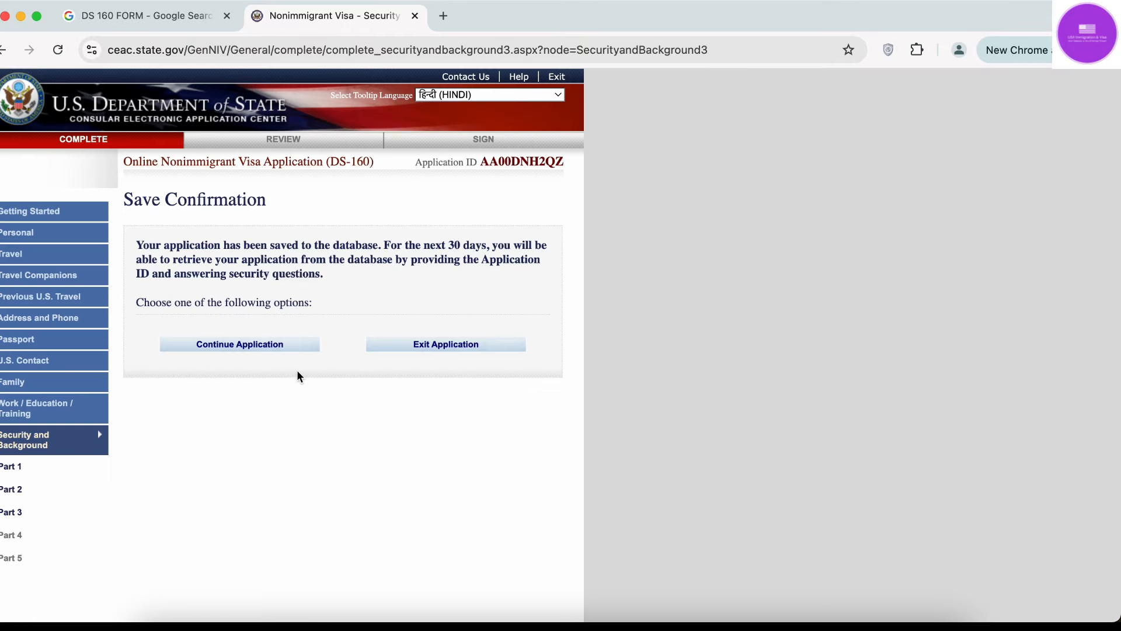
left_click(264, 354)
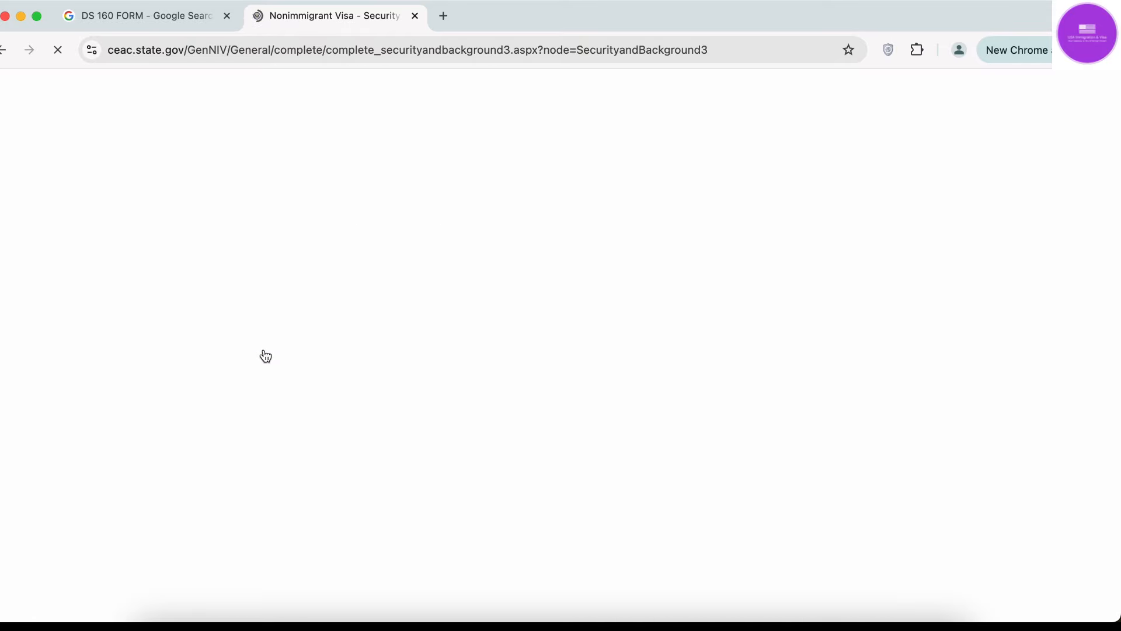
scroll(264, 355, "down", 15)
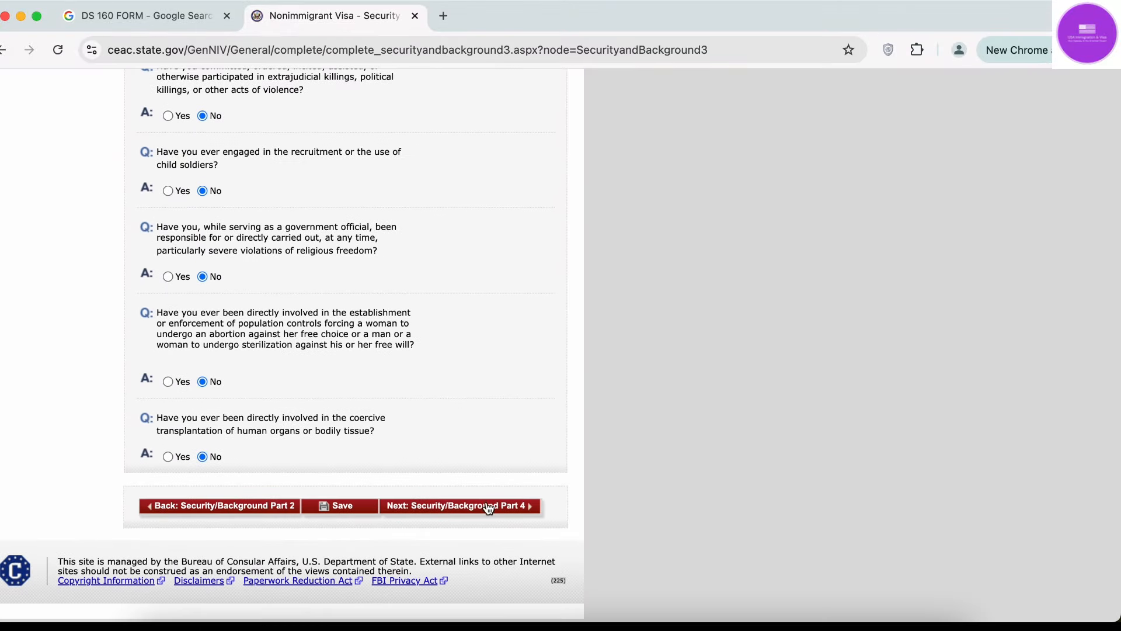
left_click(488, 507)
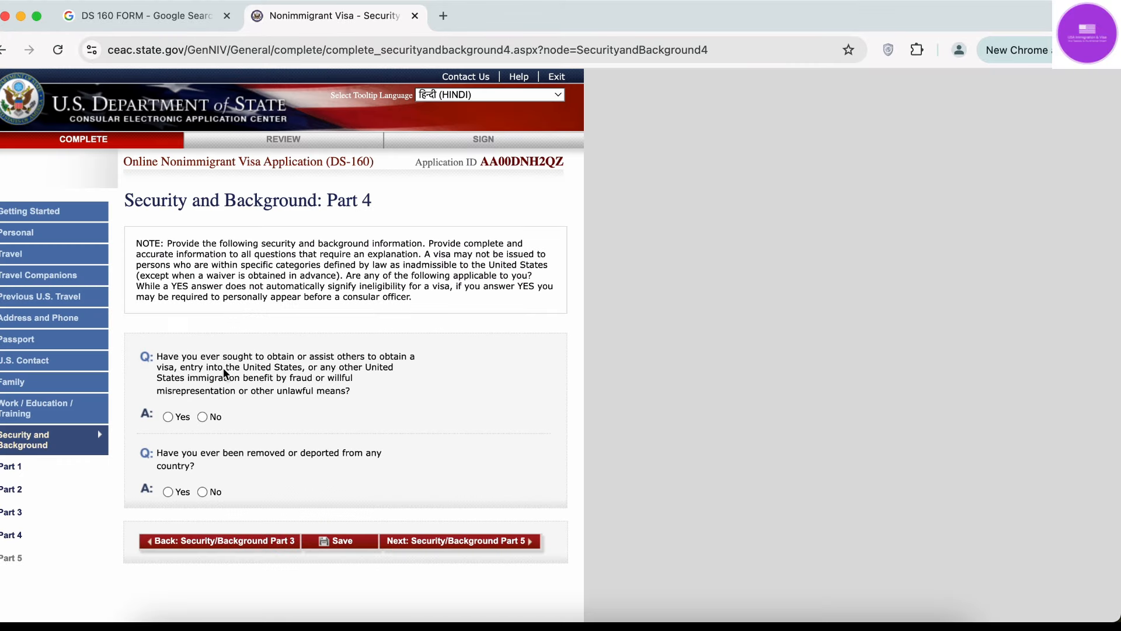
Answer No to visa fraud and deportation, save, and proceed to Part 5.
left_click(202, 416)
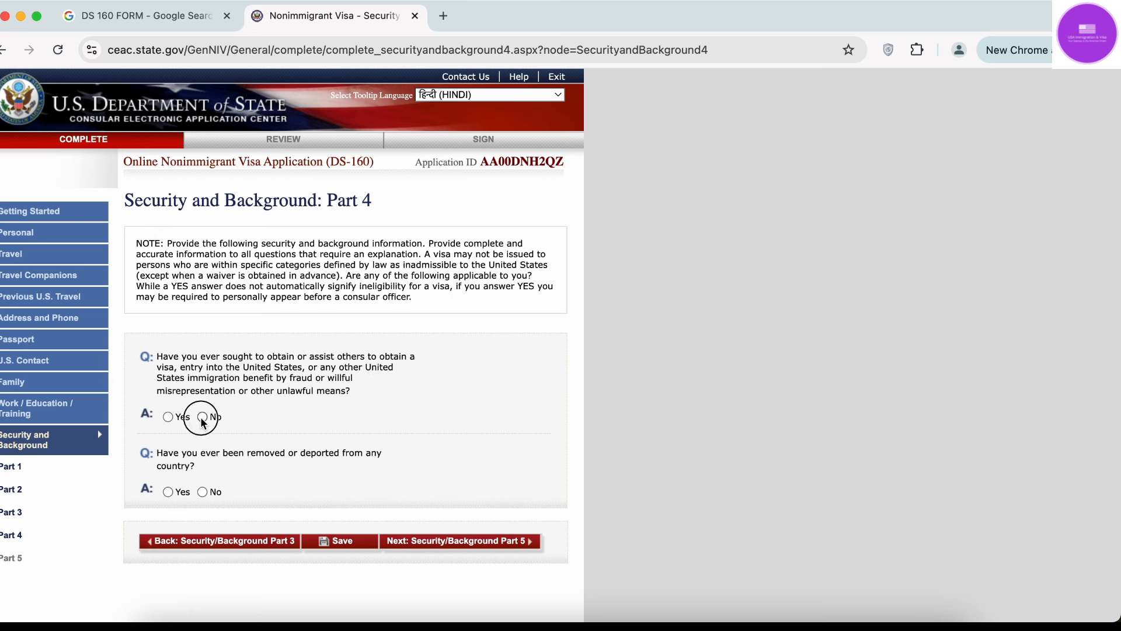
left_click(202, 492)
left_click(334, 543)
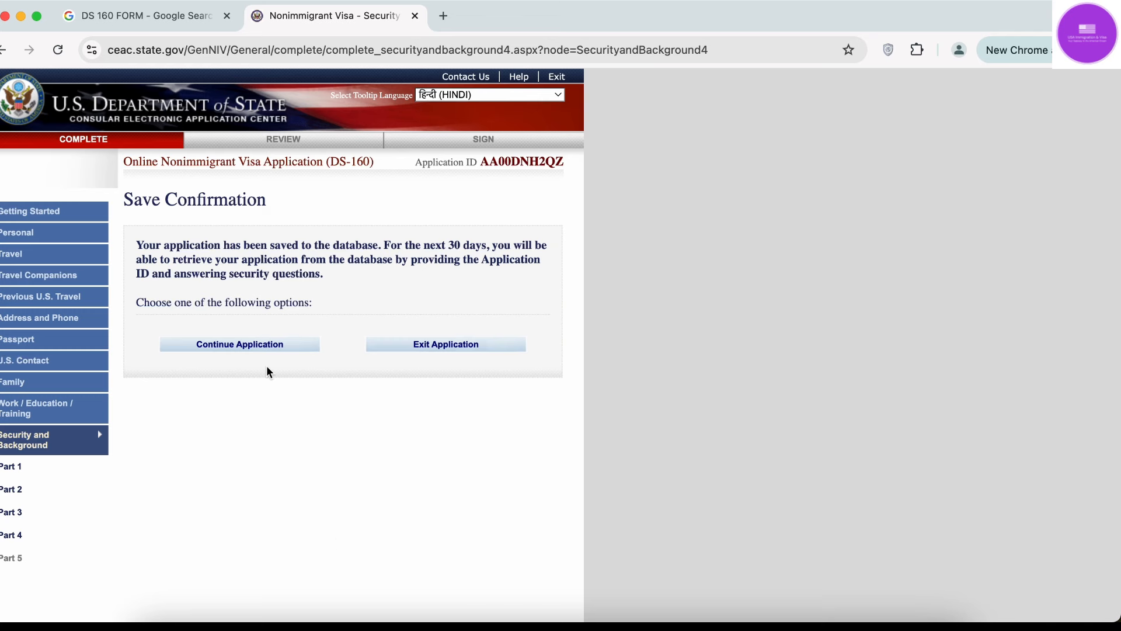
left_click(266, 349)
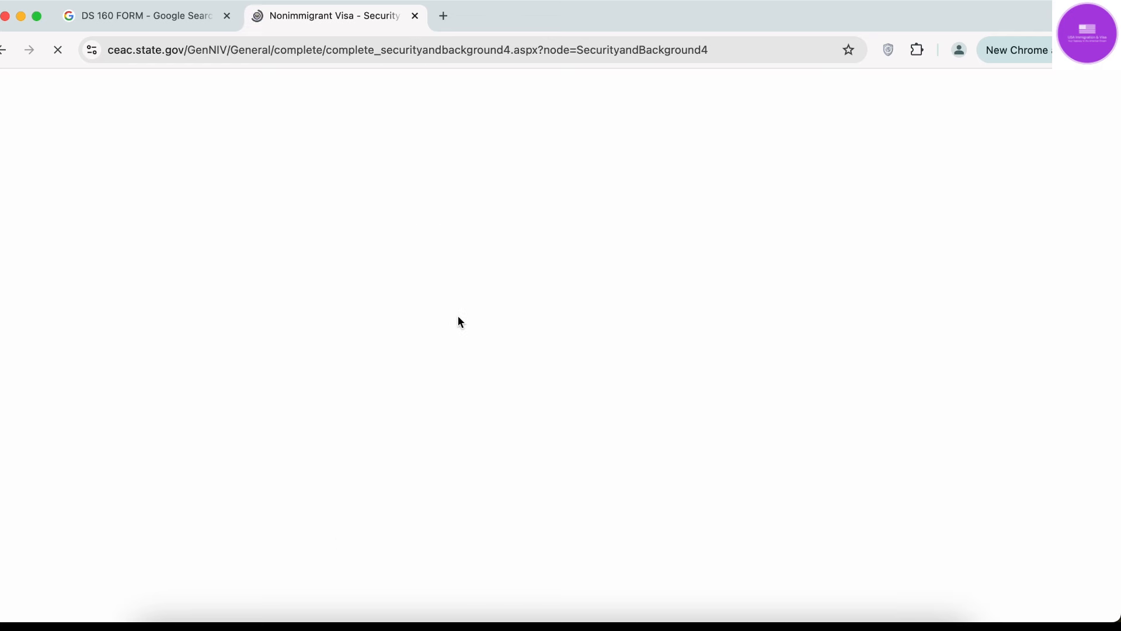
scroll(461, 321, "down", 2)
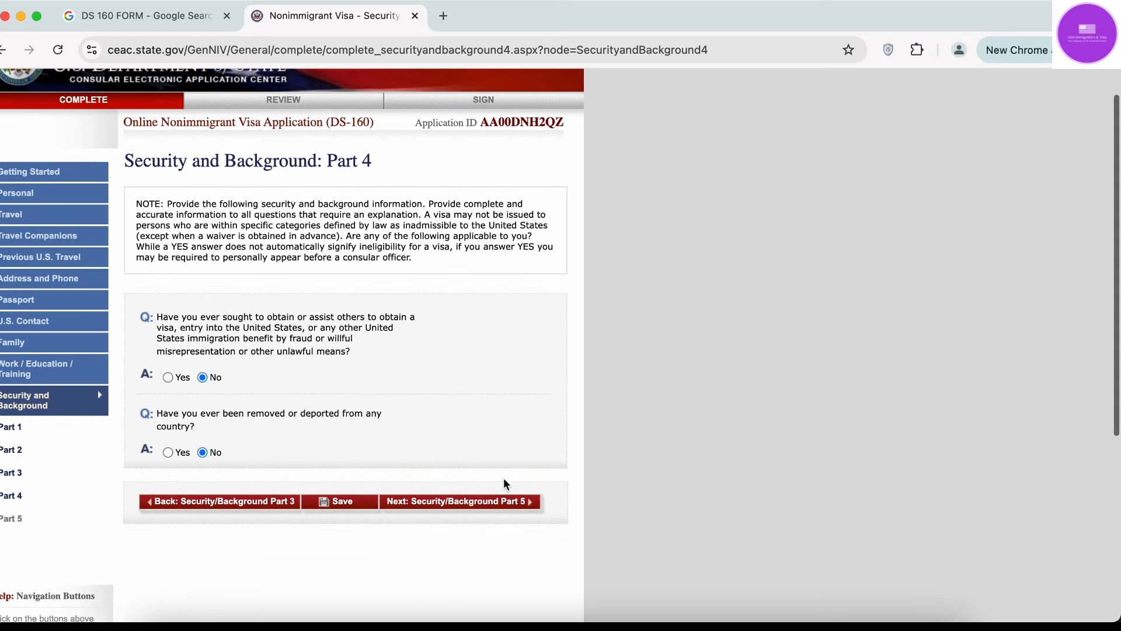
left_click(506, 502)
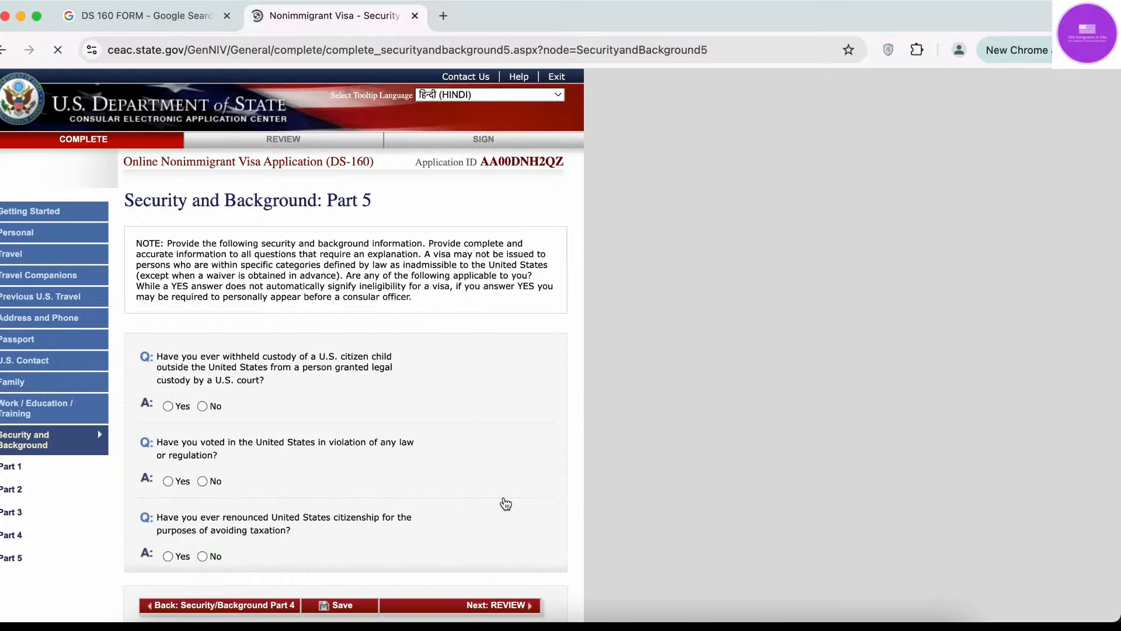
Answer No to the withheld custody, illegal voting and tax-related citizenship renunciation questions.
scroll(506, 503, "down", 3)
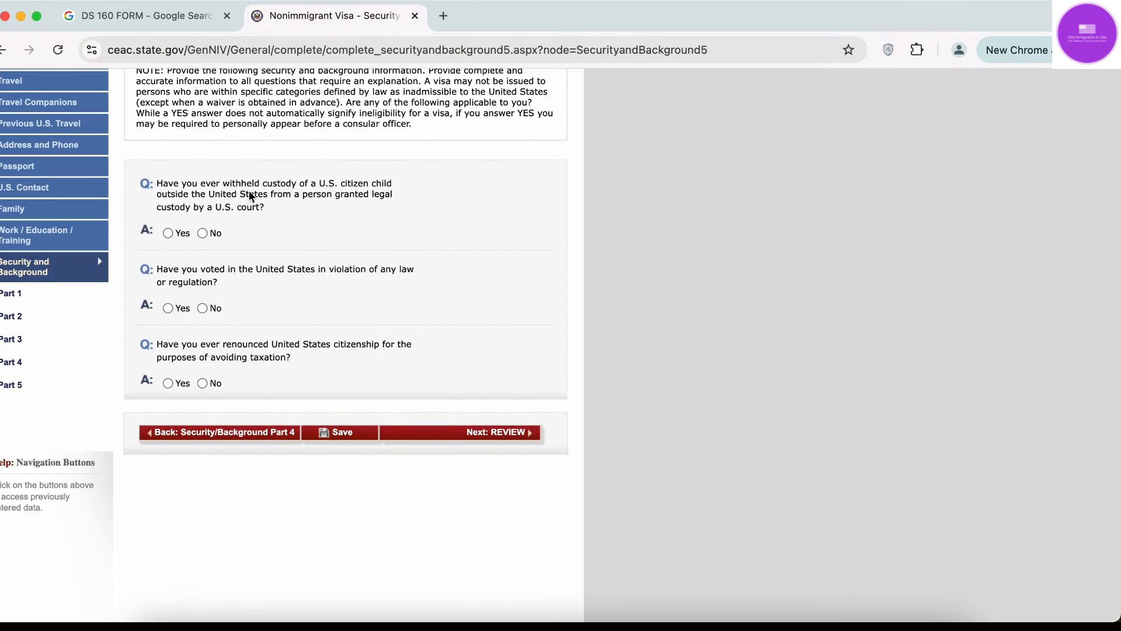
left_click(202, 233)
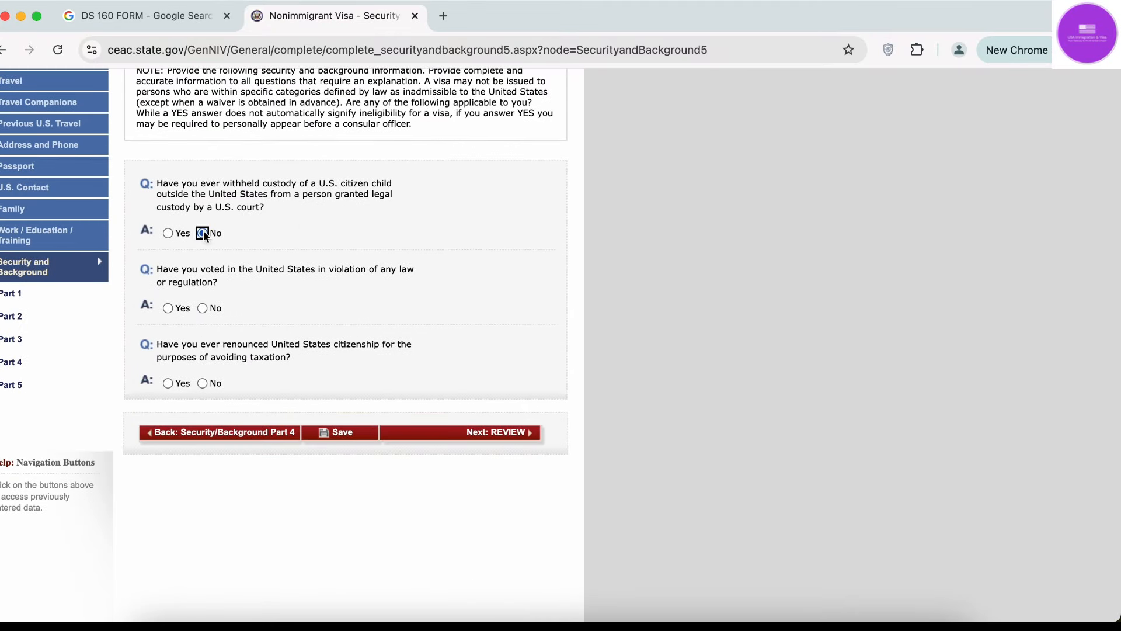
left_click(203, 308)
left_click(205, 388)
left_click(204, 383)
Save the Part 5 answers and proceed to the application review page.
left_click(351, 435)
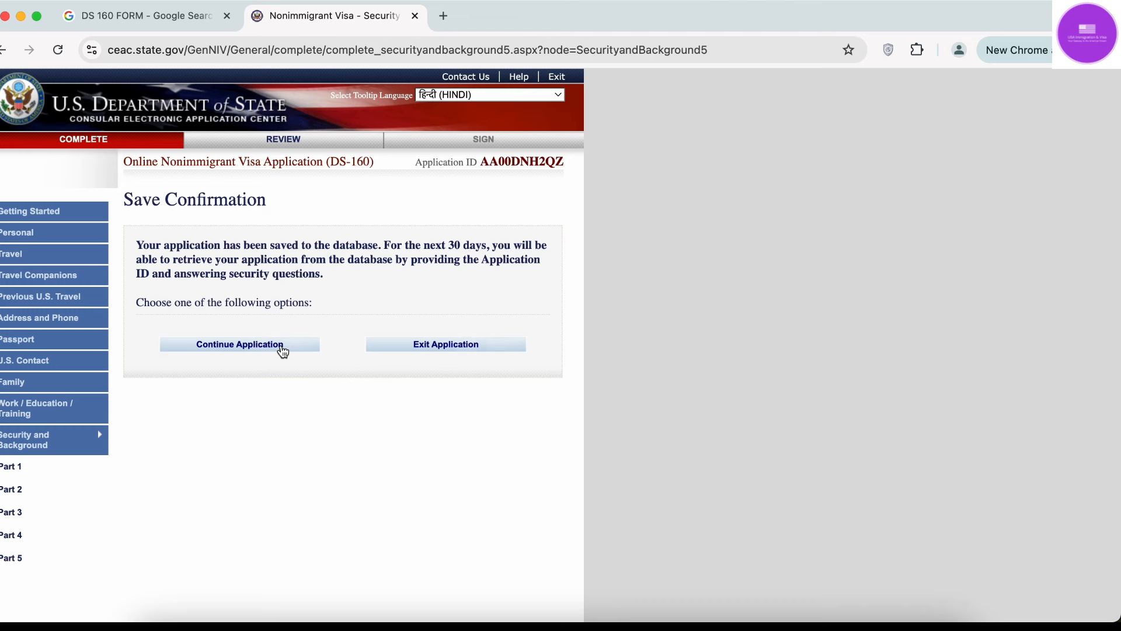
left_click(283, 348)
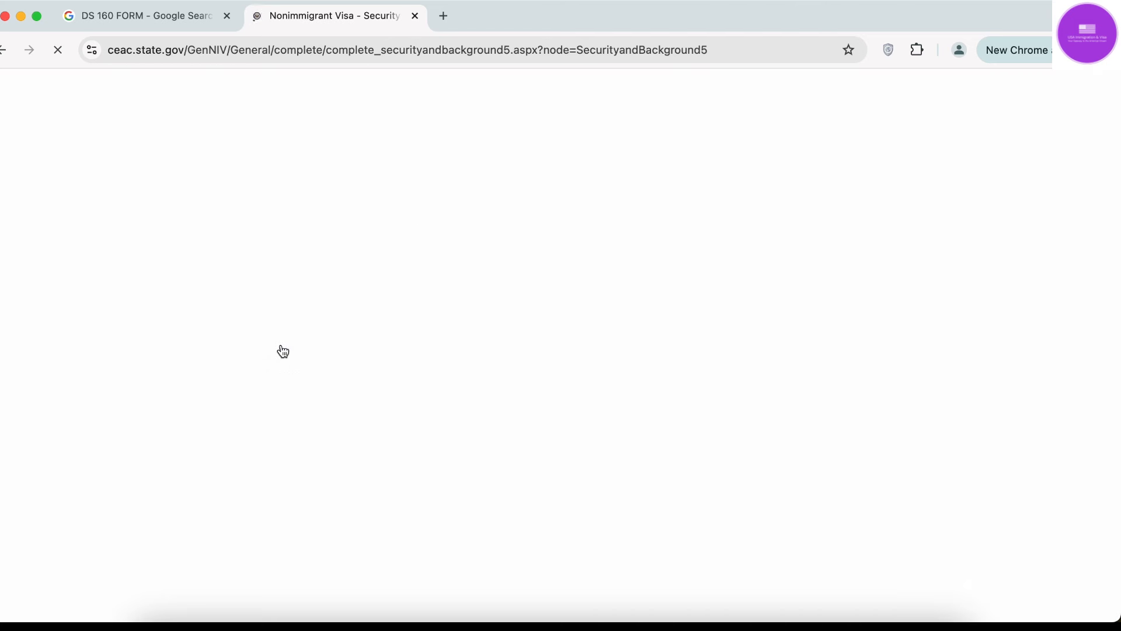
scroll(423, 391, "down", 6)
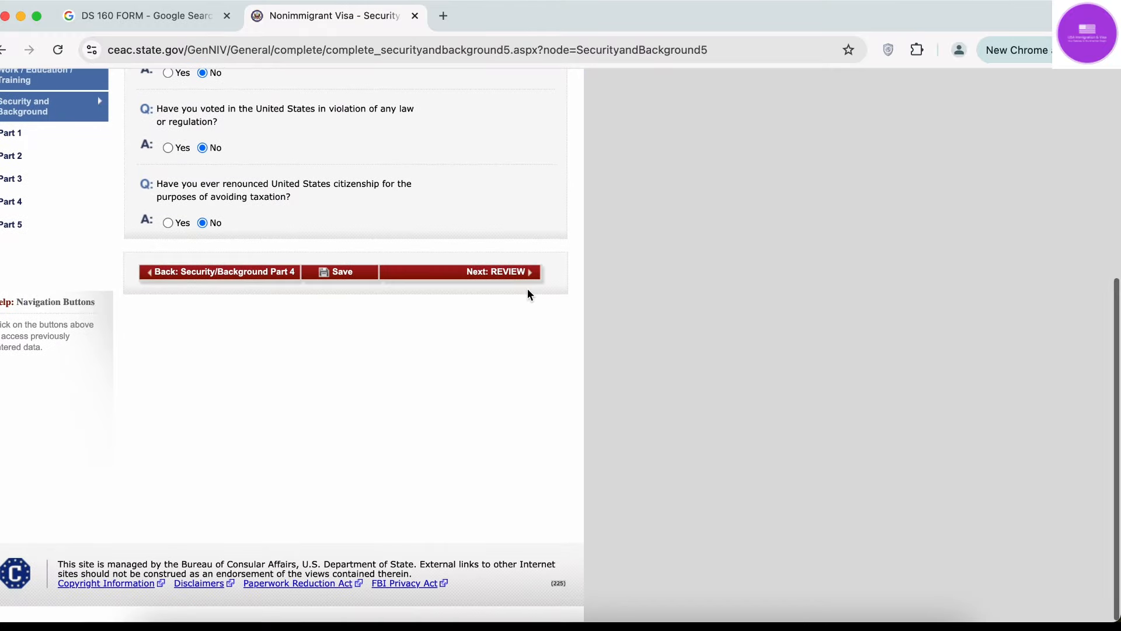
left_click(511, 273)
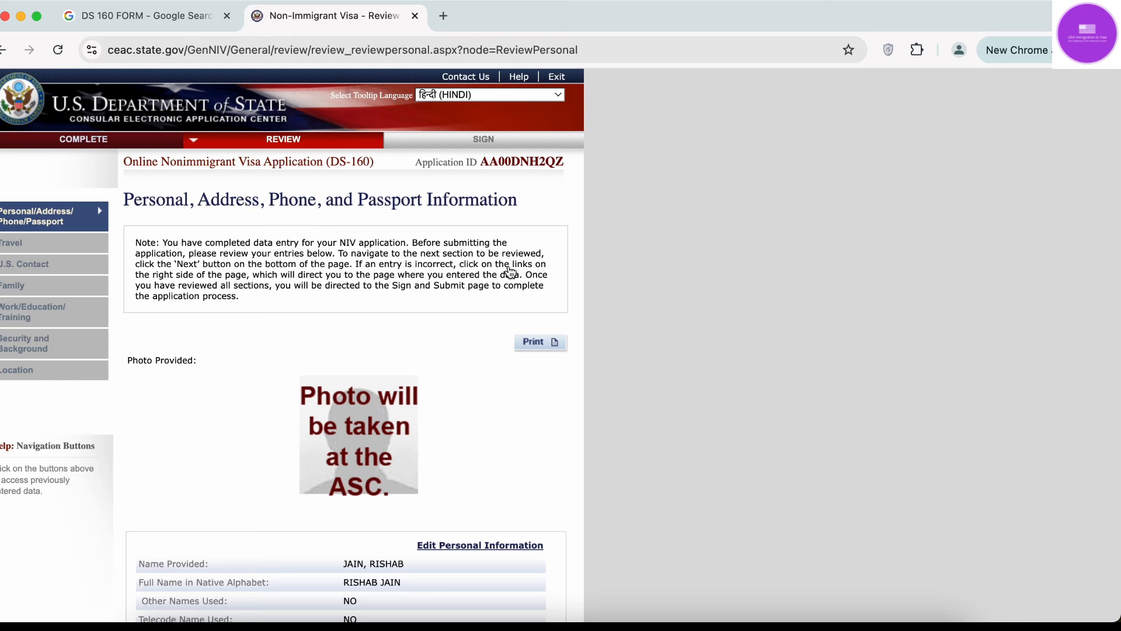
Page forward through the review to the Travel, U.S. Contact and Family sections.
scroll(260, 431, "down", 3)
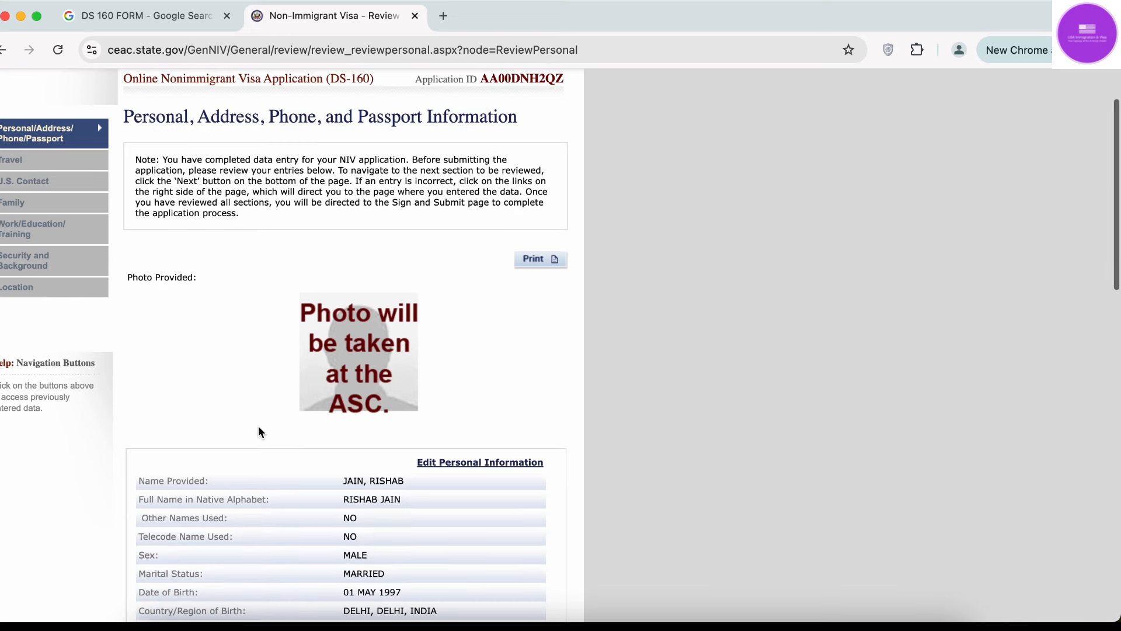
scroll(258, 427, "down", 20)
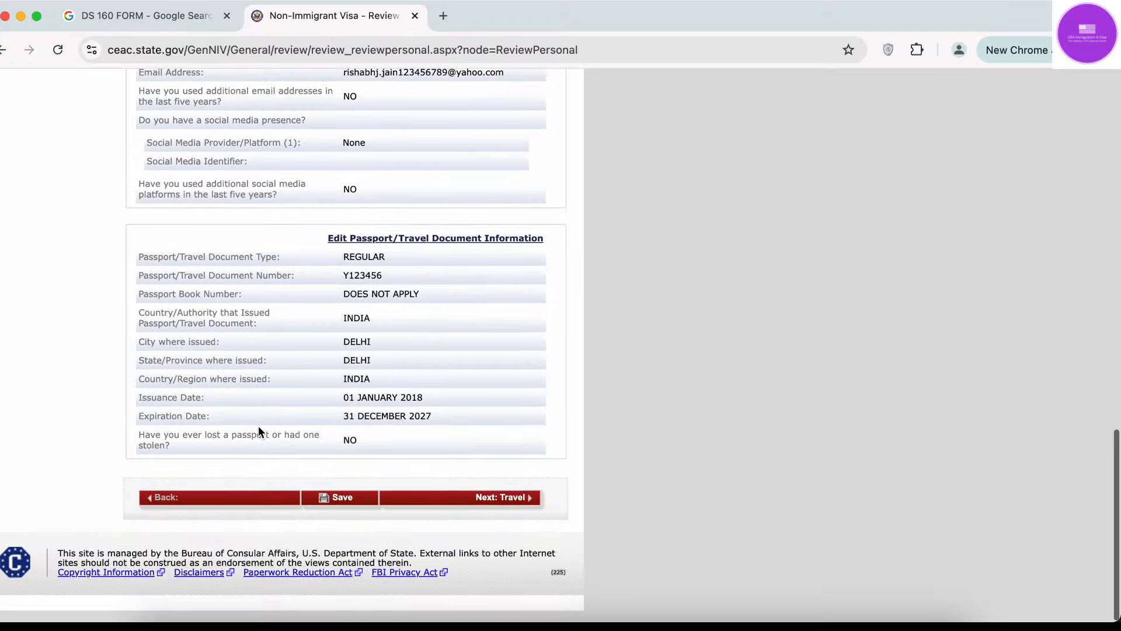
scroll(259, 431, "up", 20)
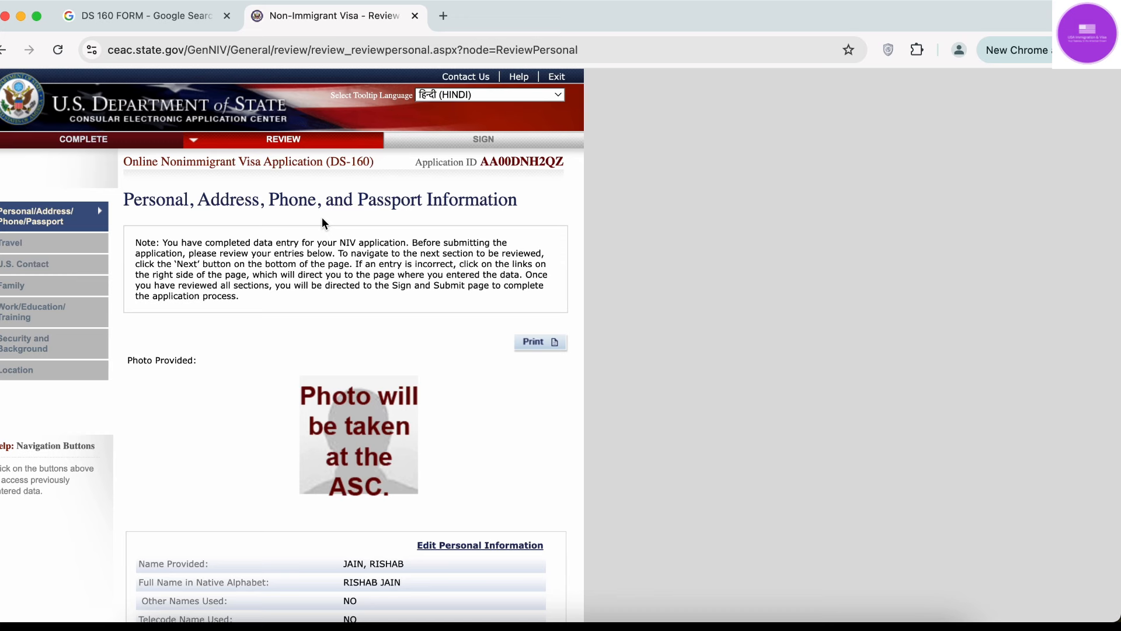
scroll(286, 418, "down", 4)
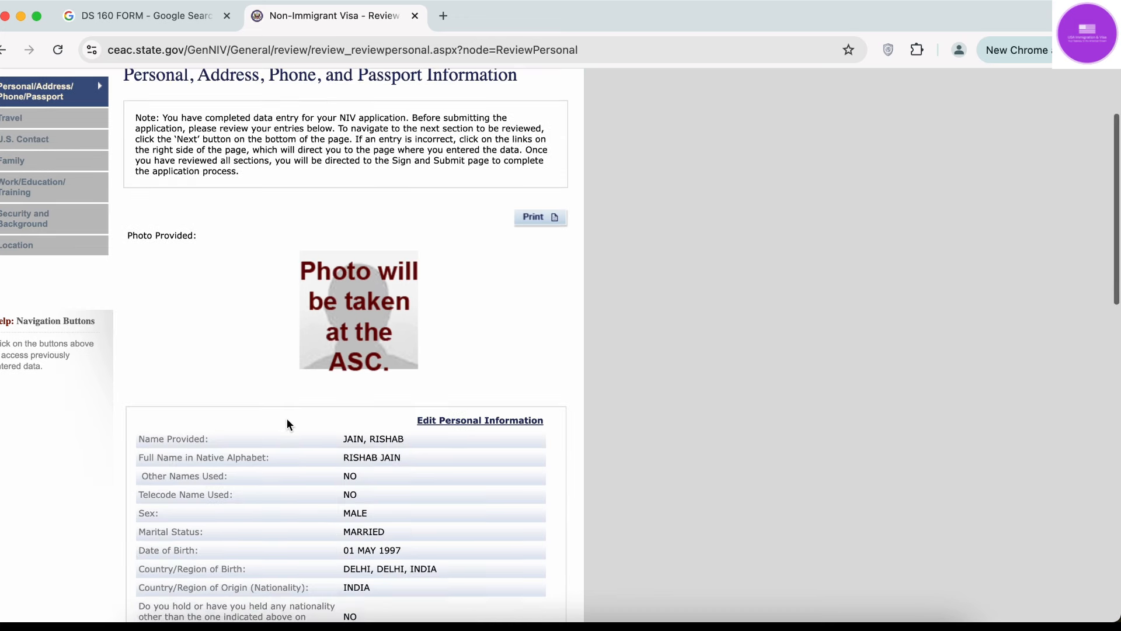
scroll(363, 405, "down", 3)
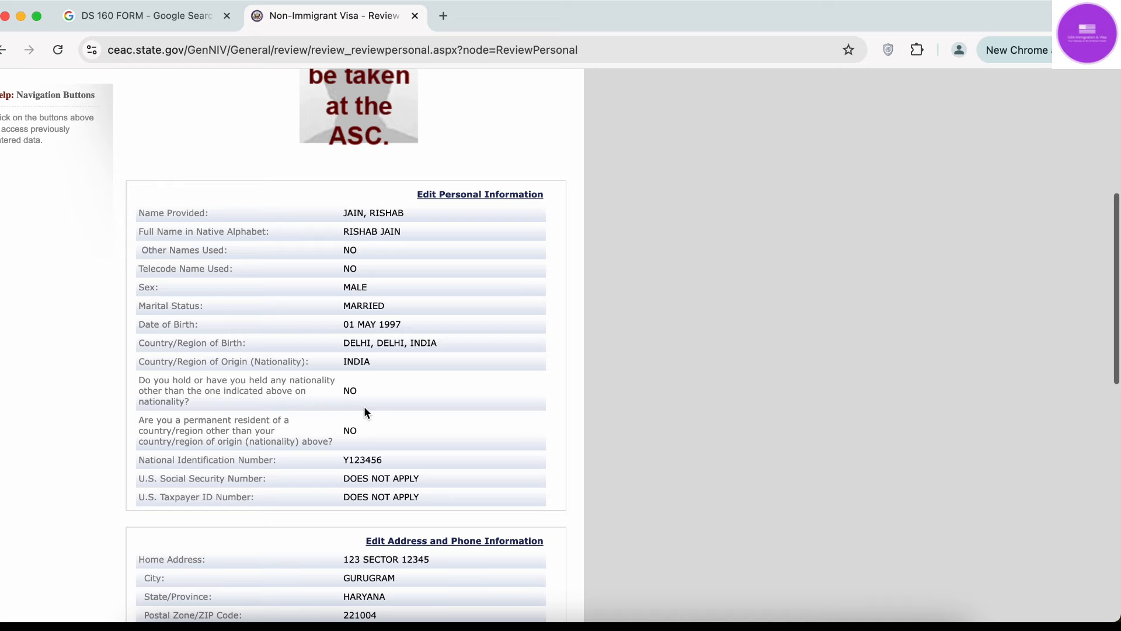
scroll(376, 318, "down", 13)
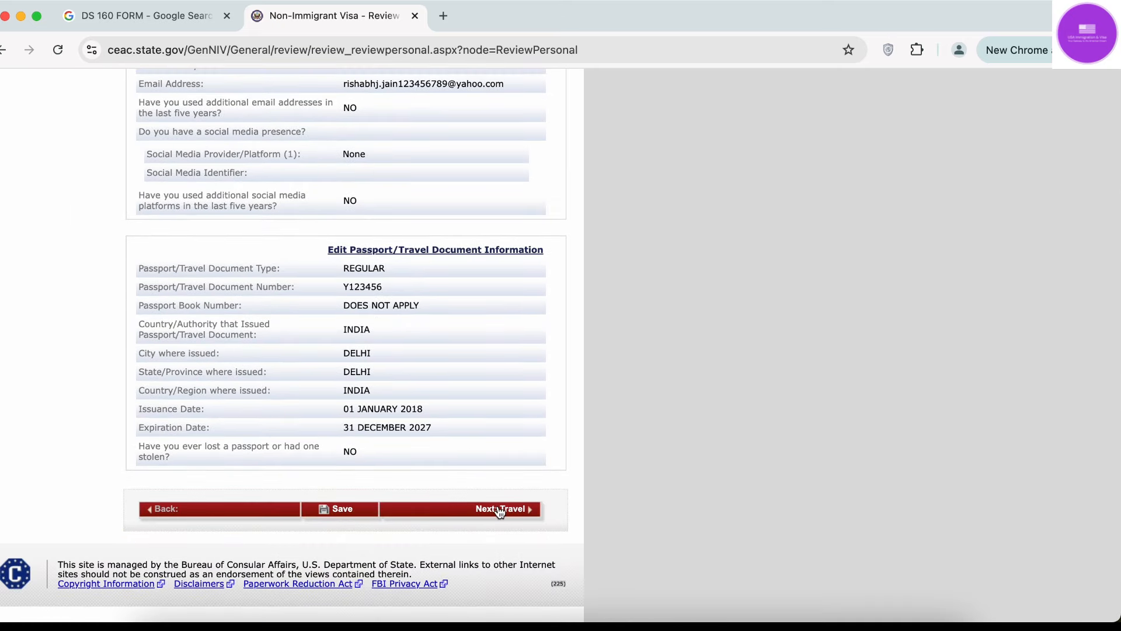
left_click(495, 510)
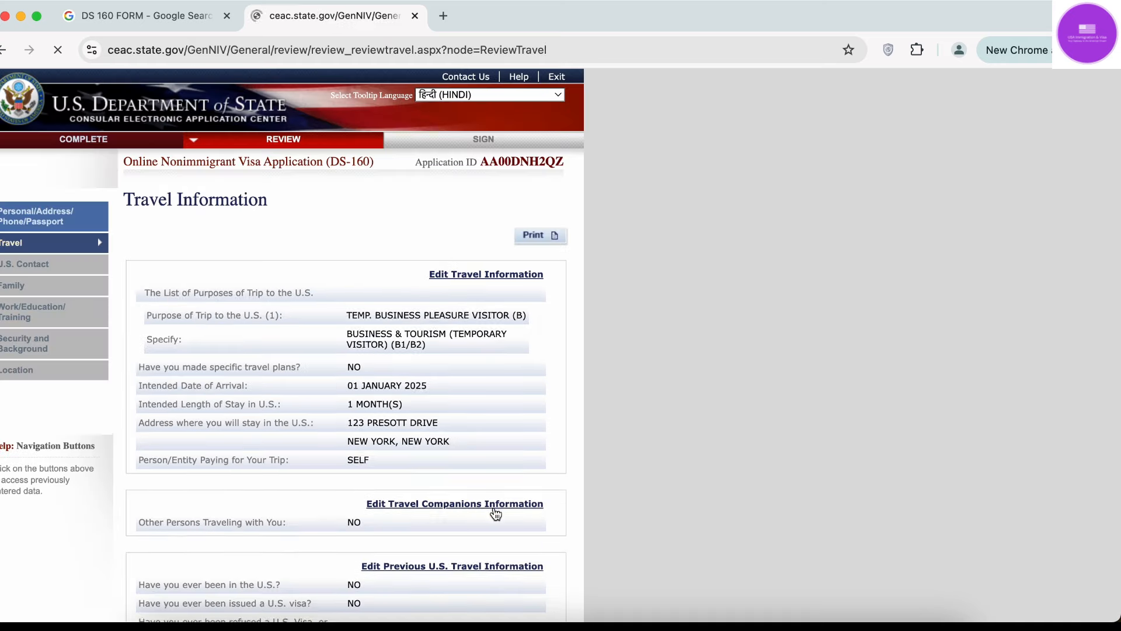
scroll(495, 513, "down", 5)
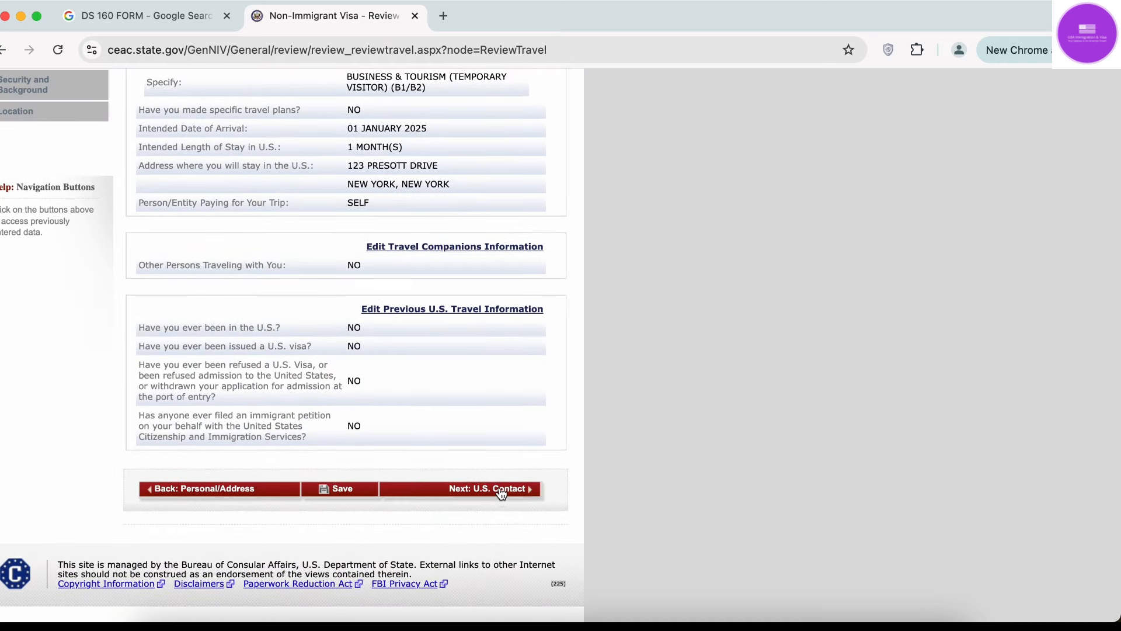
left_click(502, 493)
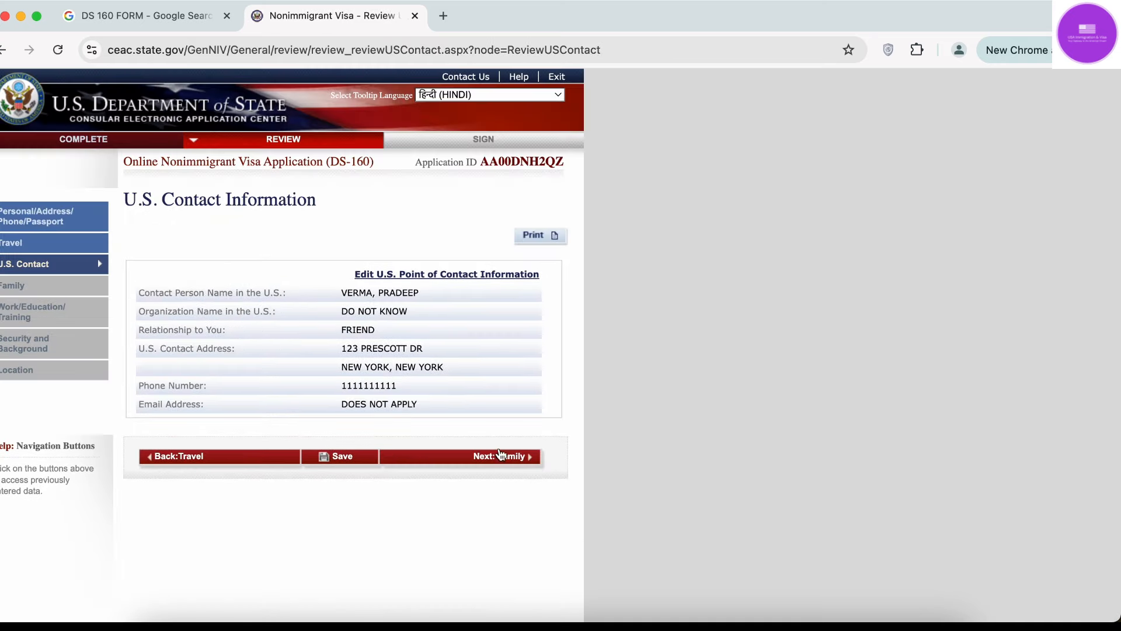
left_click(499, 457)
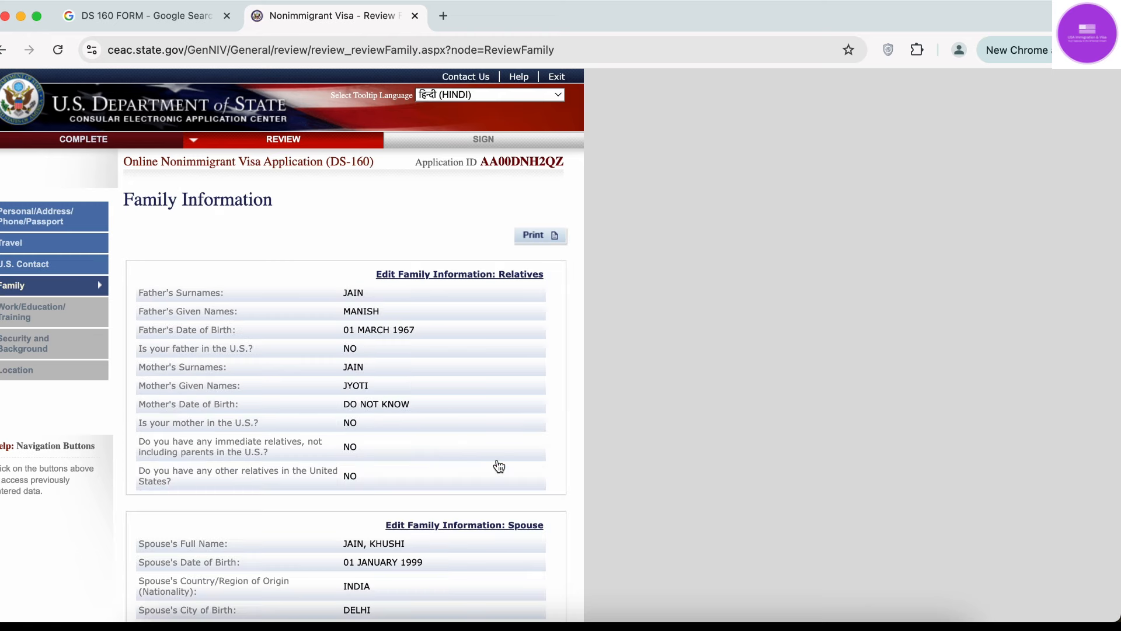
Continue through Work/Education/Training and Security and Background to the Location review page.
scroll(500, 465, "down", 5)
left_click(494, 488)
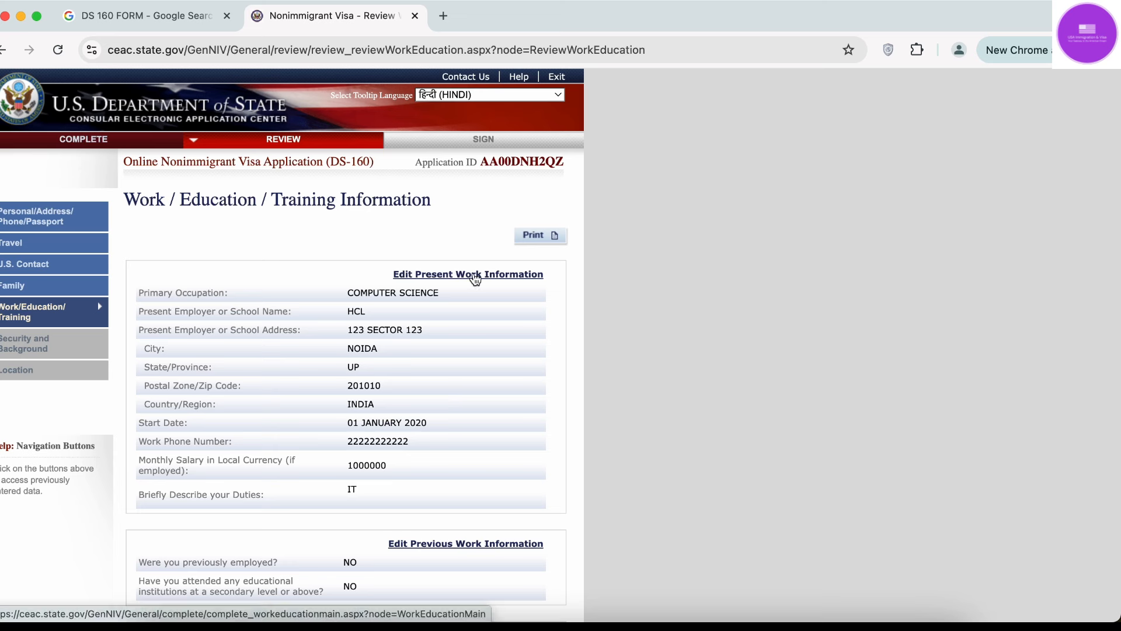
scroll(479, 543, "down", 6)
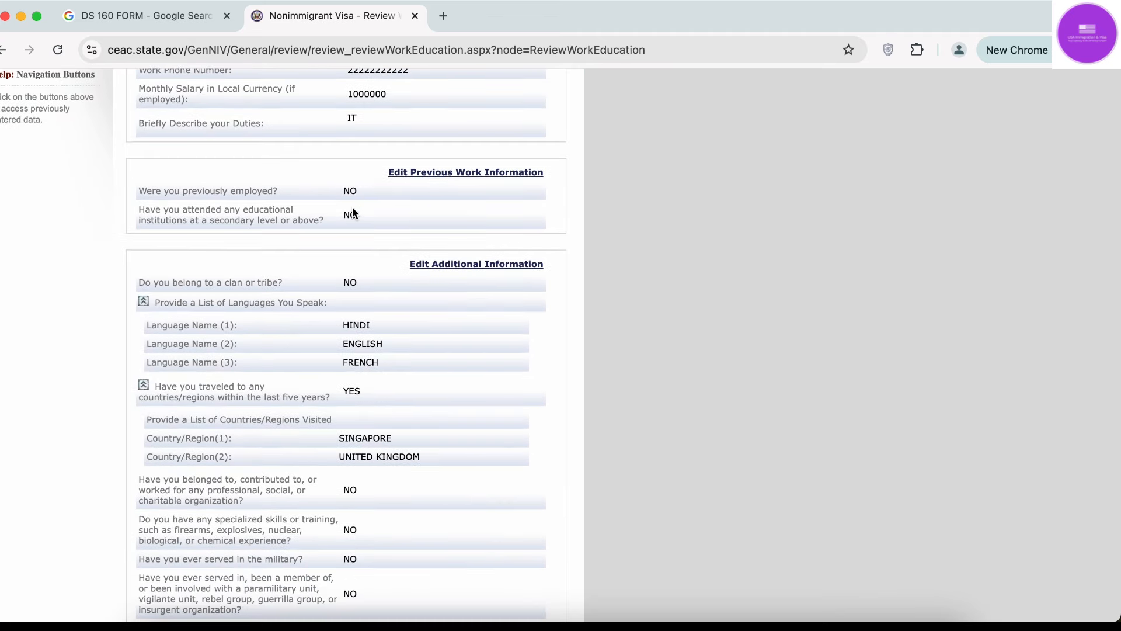
scroll(358, 234, "down", 3)
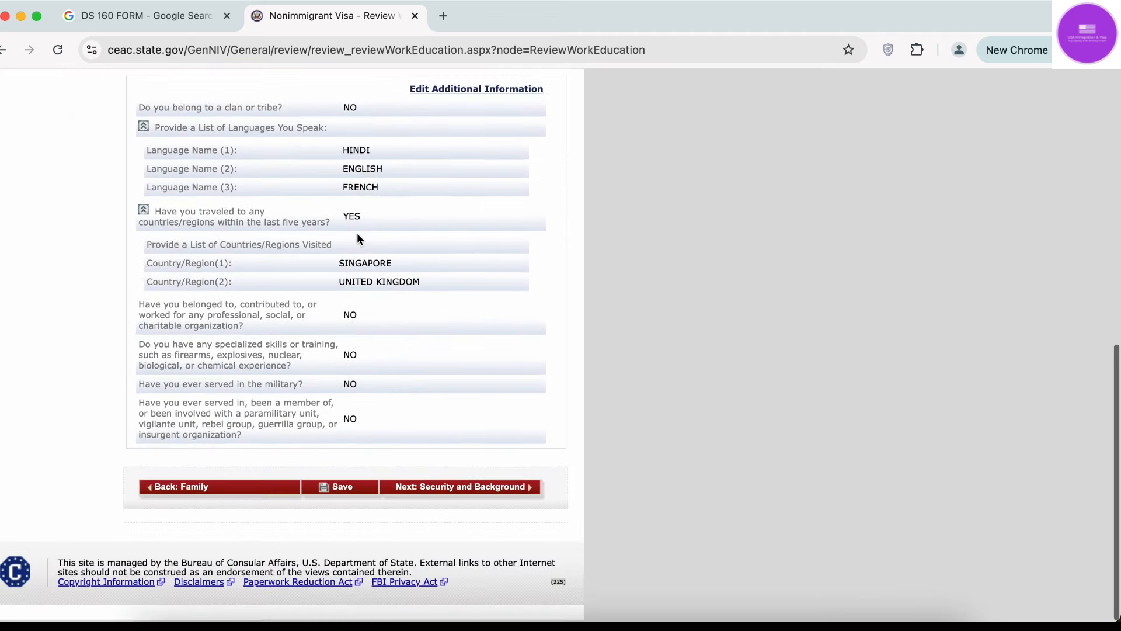
left_click(497, 491)
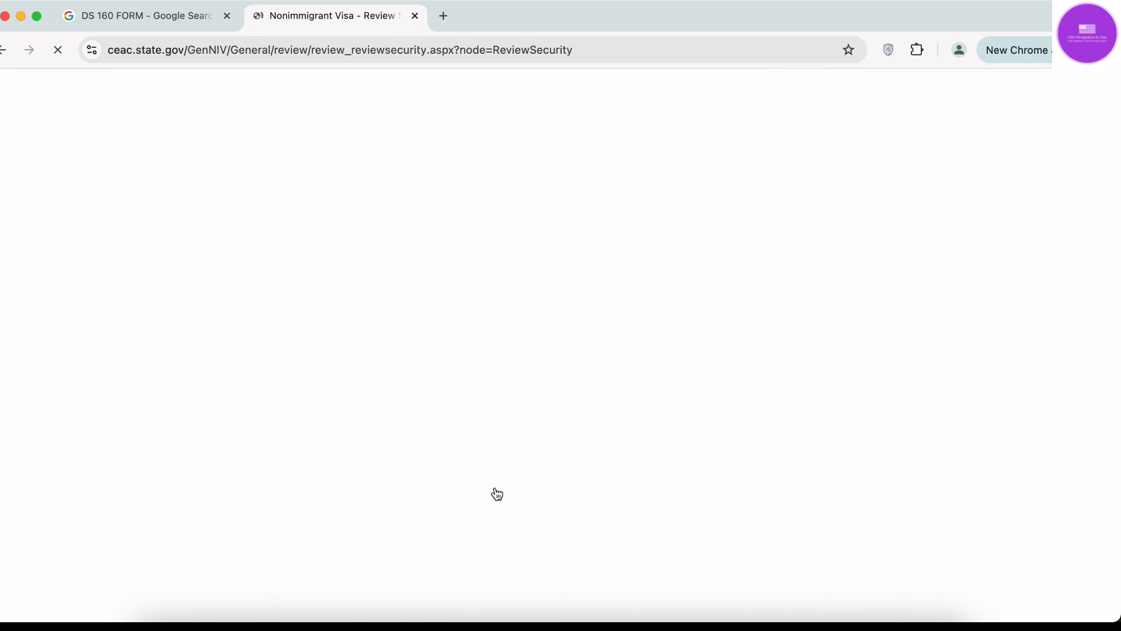
scroll(495, 492, "down", 15)
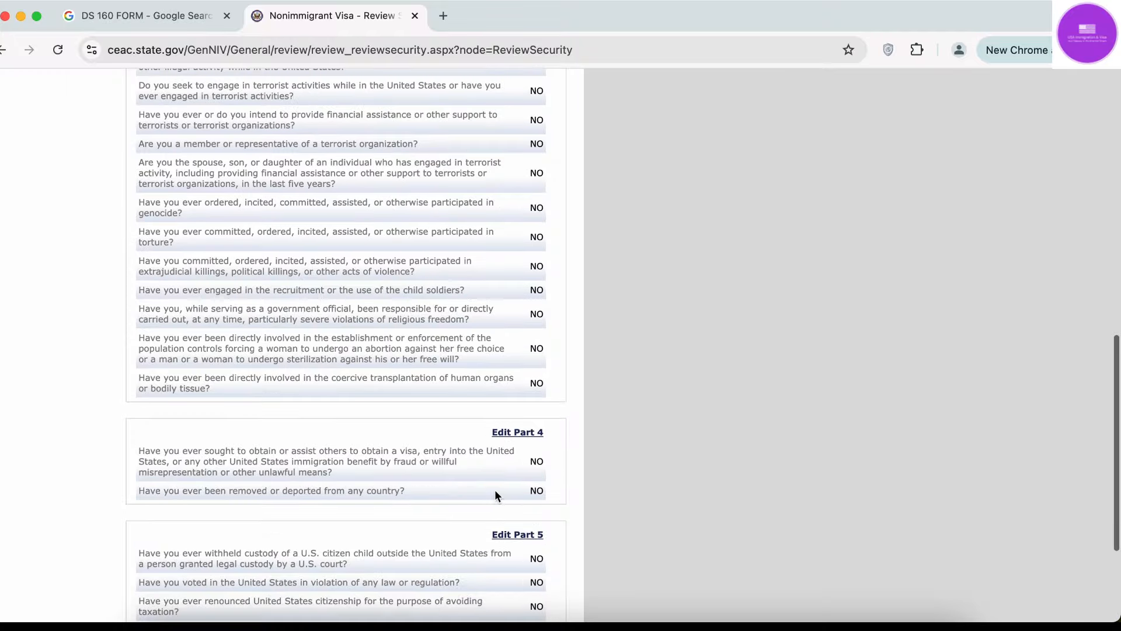
left_click(513, 492)
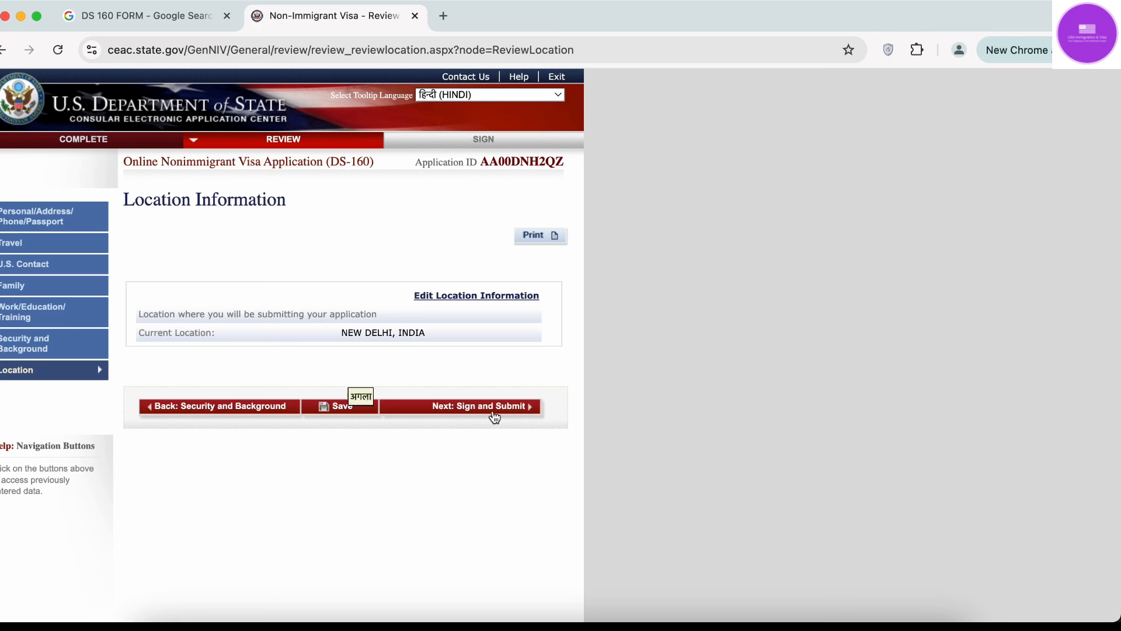
Look at the Sign and Submit page, then return to the start of the review.
left_click(509, 412)
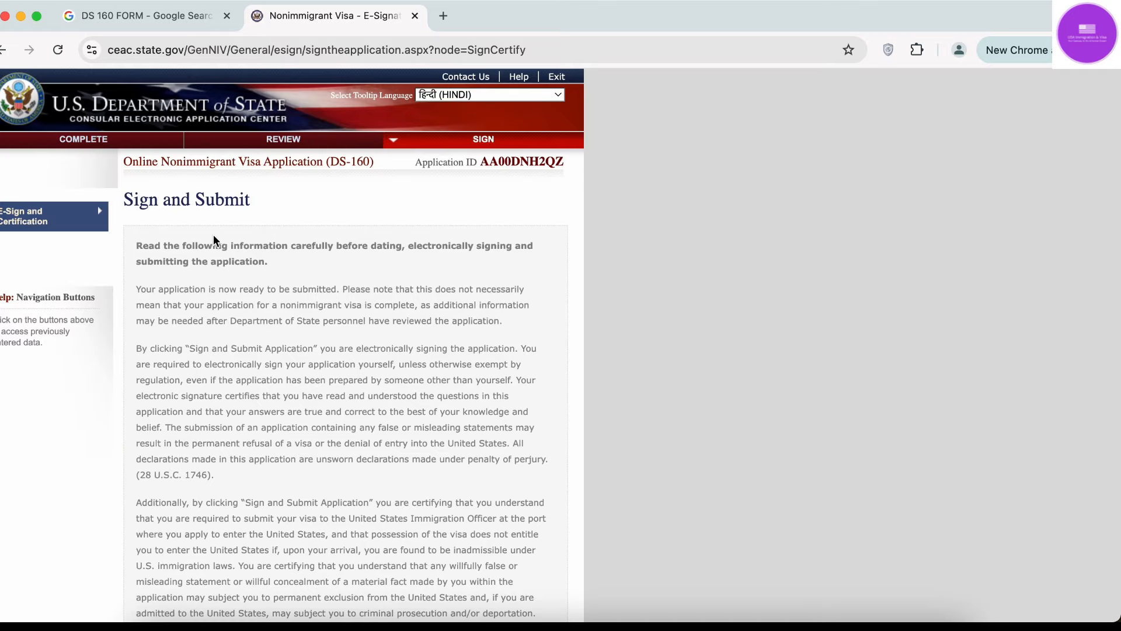
scroll(199, 362, "down", 15)
left_click(188, 491)
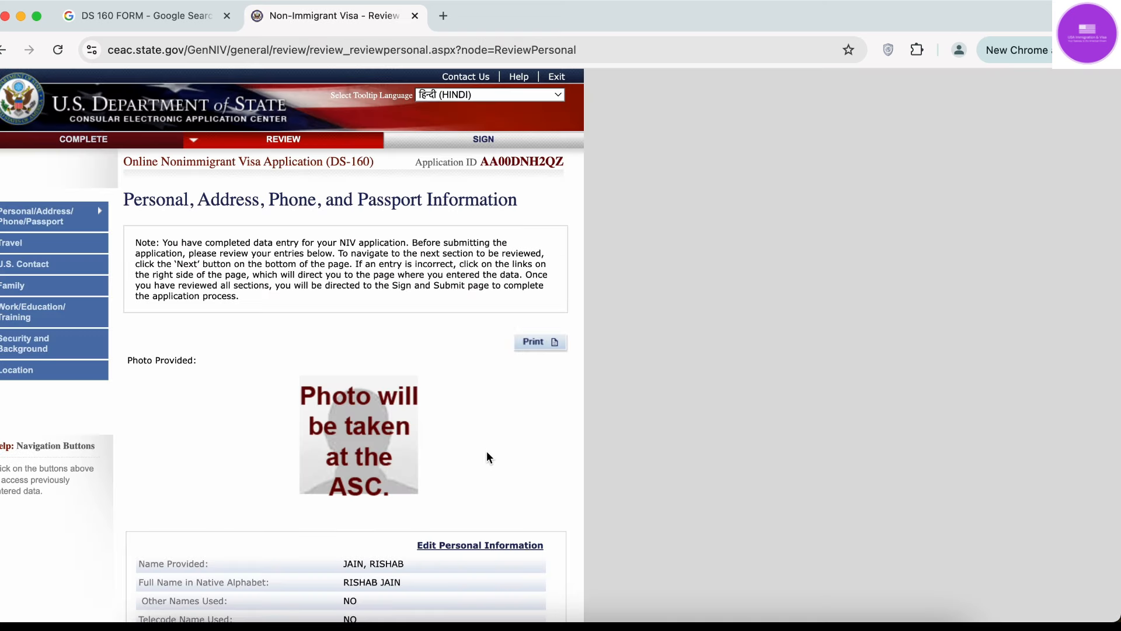
Scroll through the personal, address, phone and passport details on the first review page.
scroll(486, 451, "down", 1)
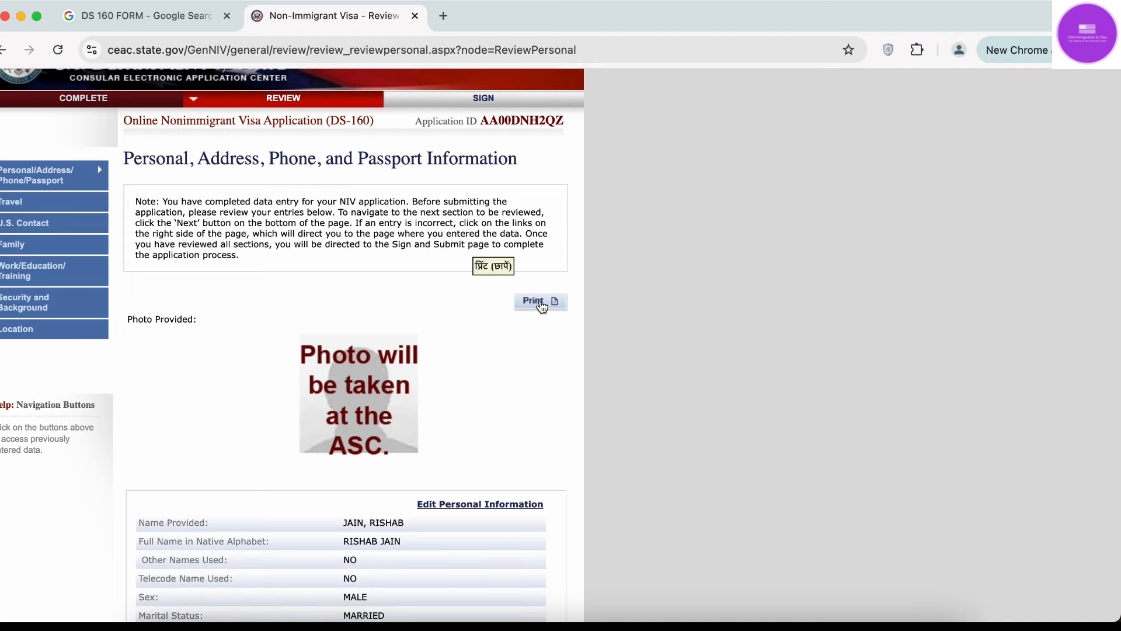
scroll(500, 418, "down", 10)
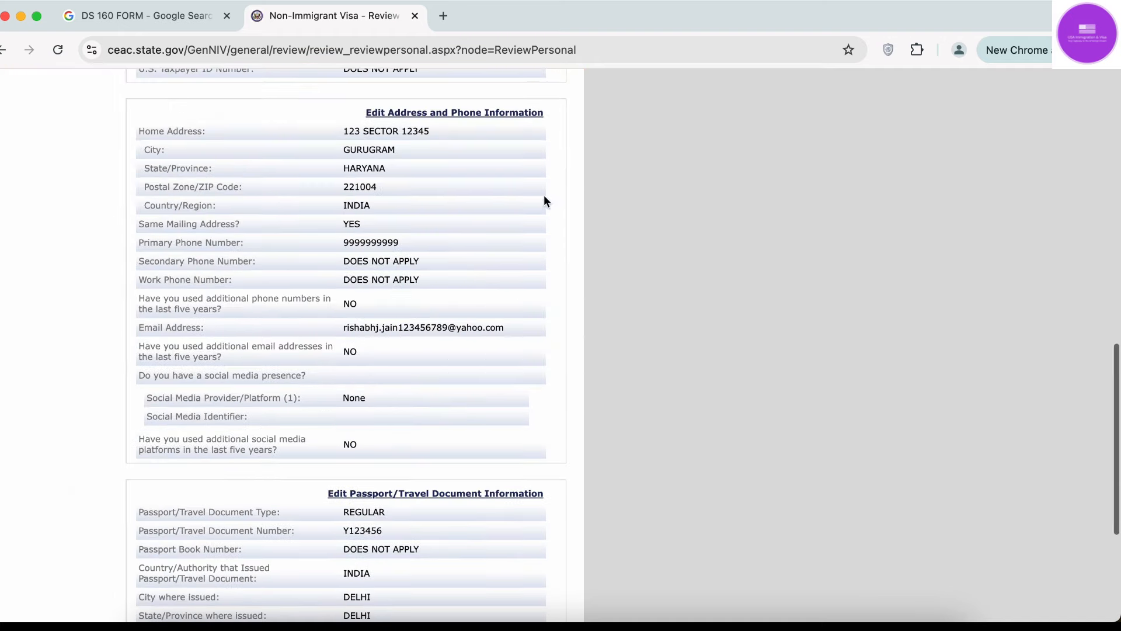
scroll(516, 393, "up", 10)
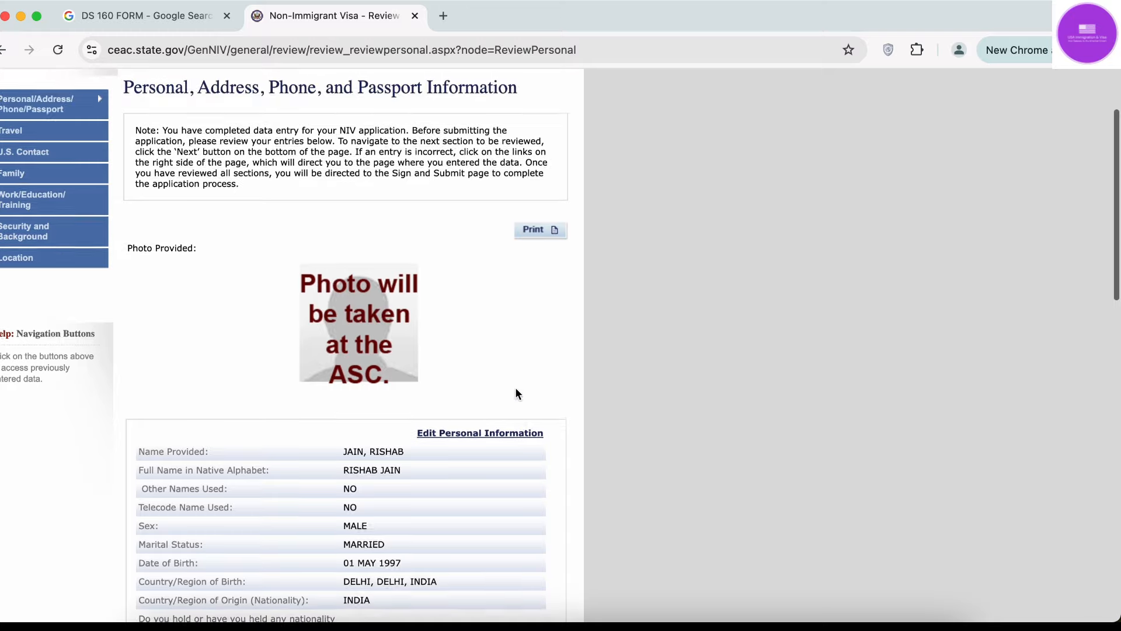
scroll(516, 391, "down", 15)
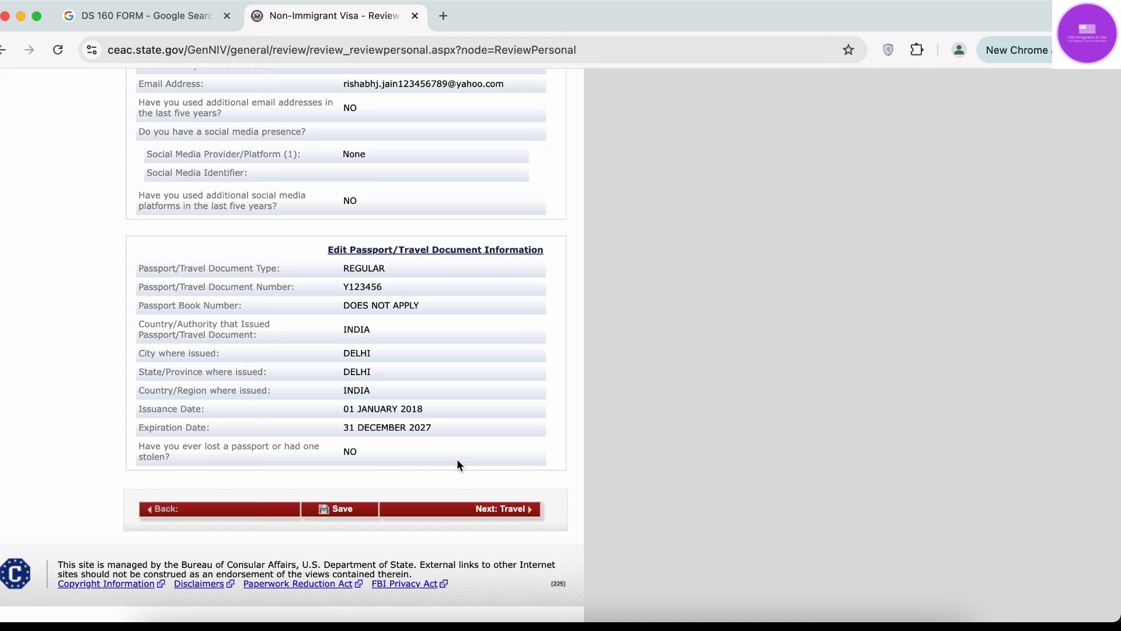
scroll(457, 458, "up", 20)
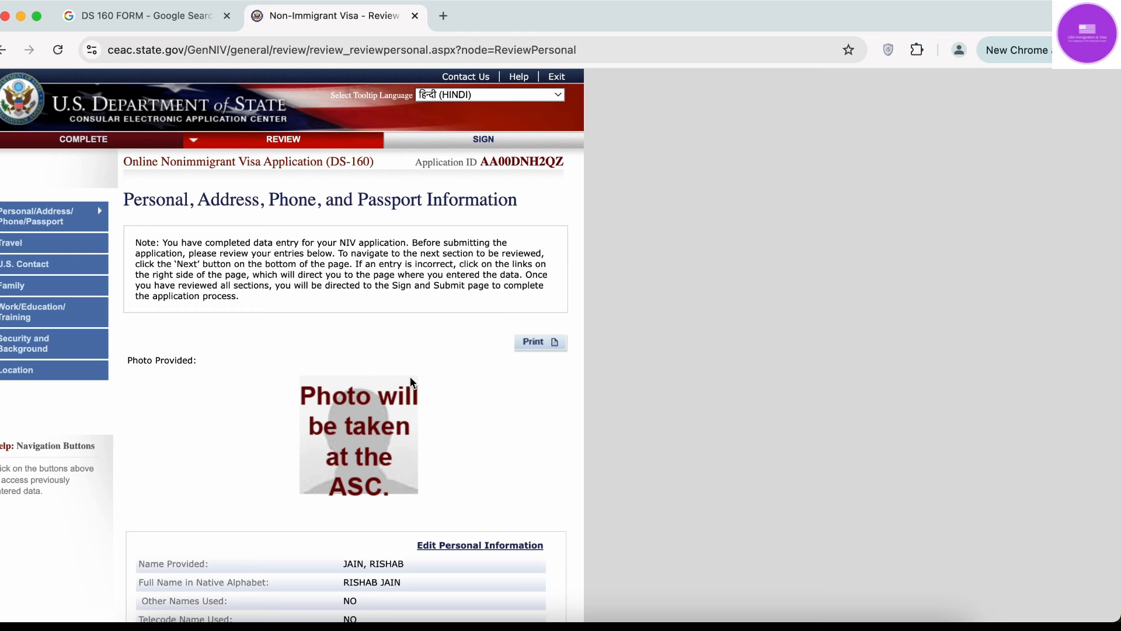
Advance the review again through the Travel, U.S. Contact and Family sections.
scroll(410, 383, "down", 15)
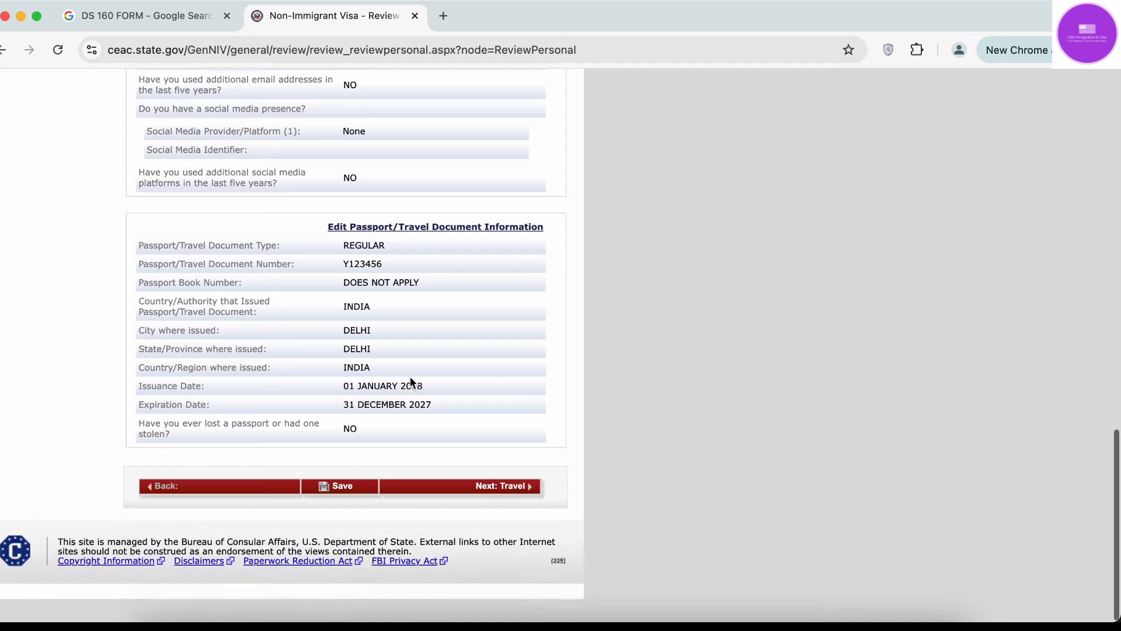
left_click(514, 518)
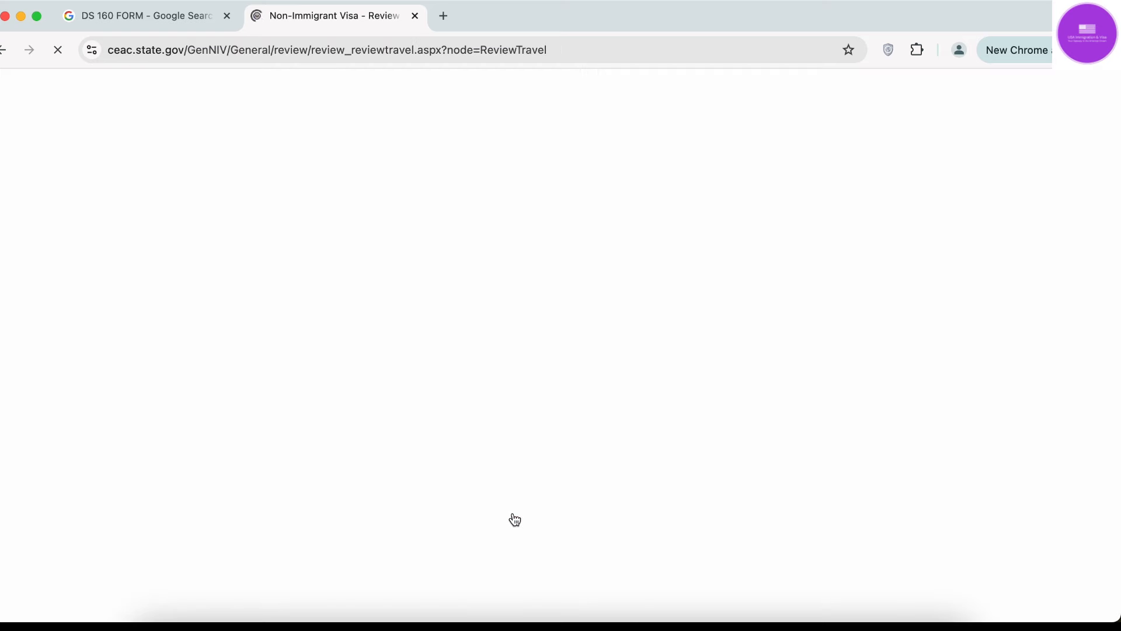
scroll(514, 518, "down", 5)
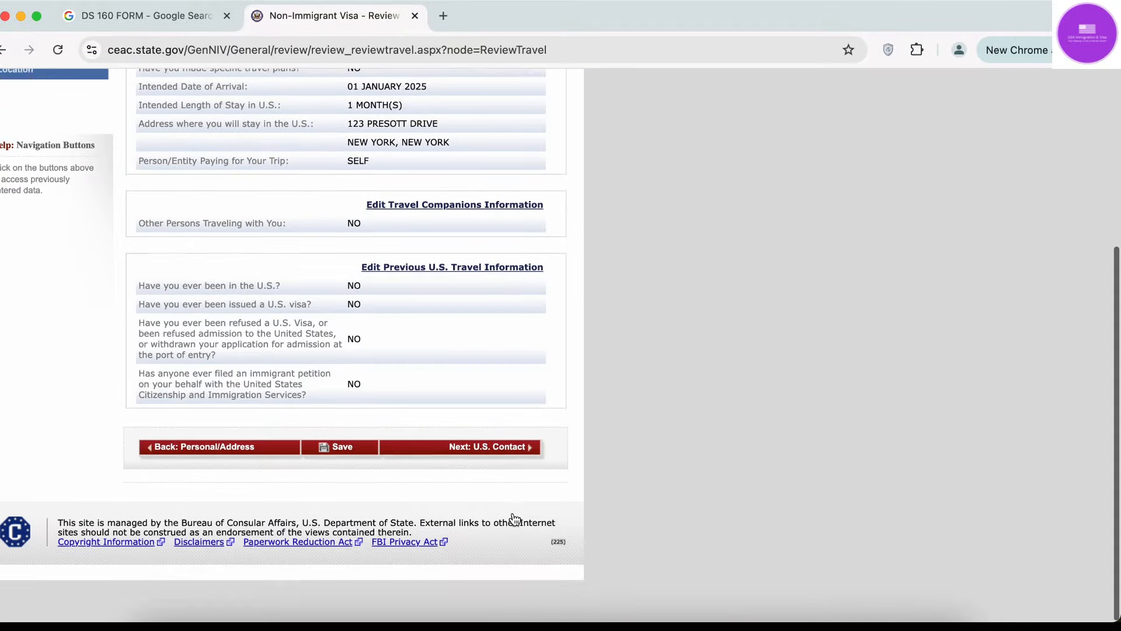
left_click(514, 496)
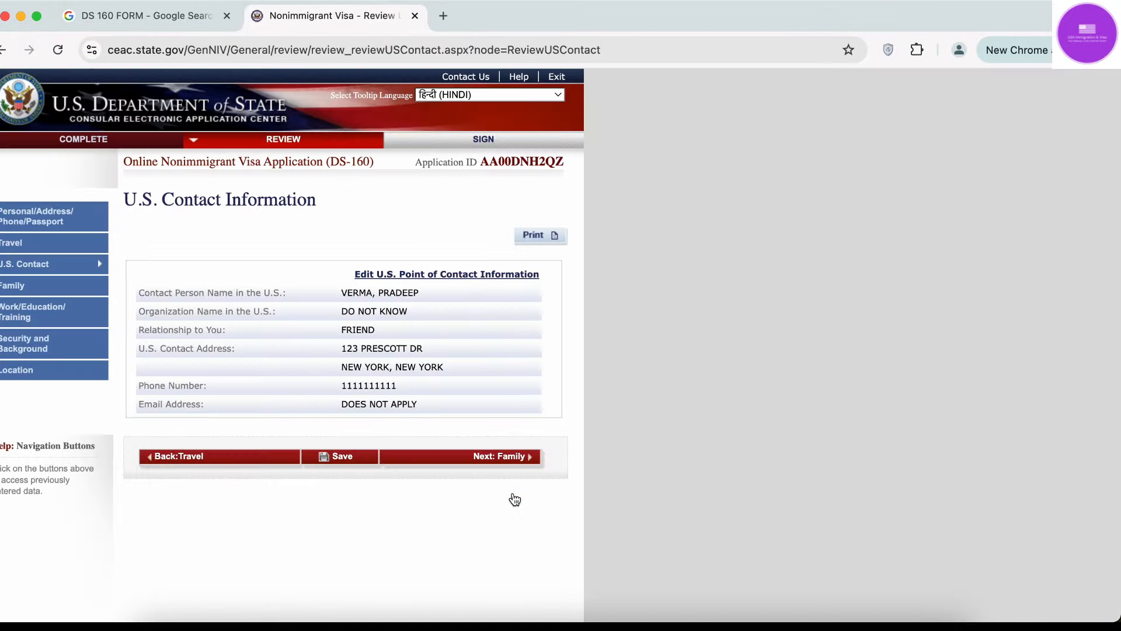
scroll(514, 500, "down", 5)
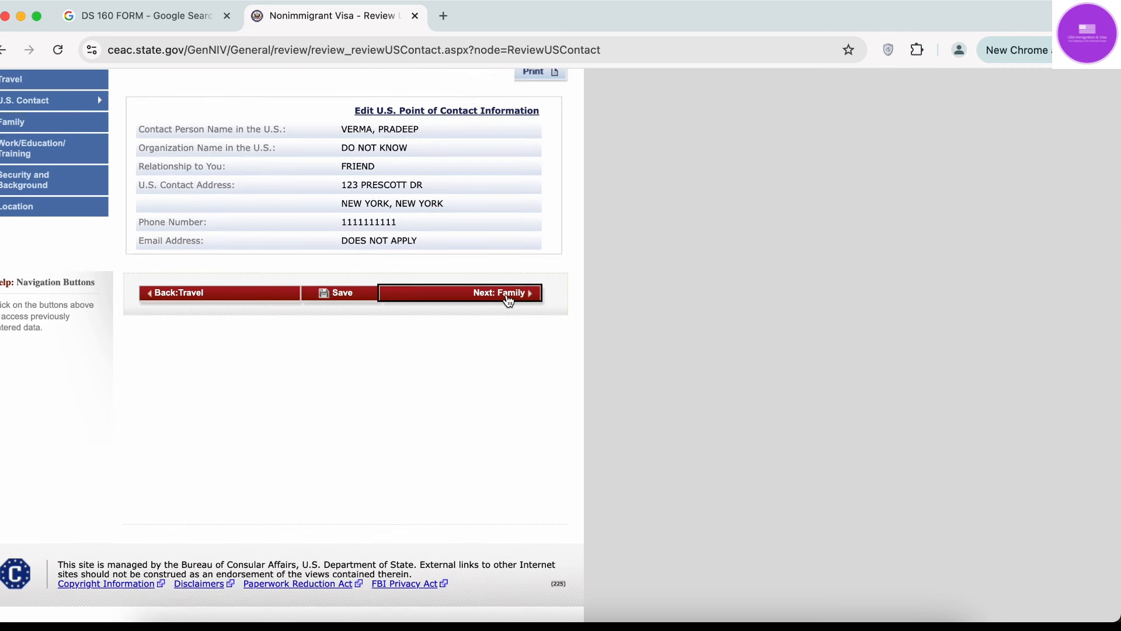
left_click(508, 299)
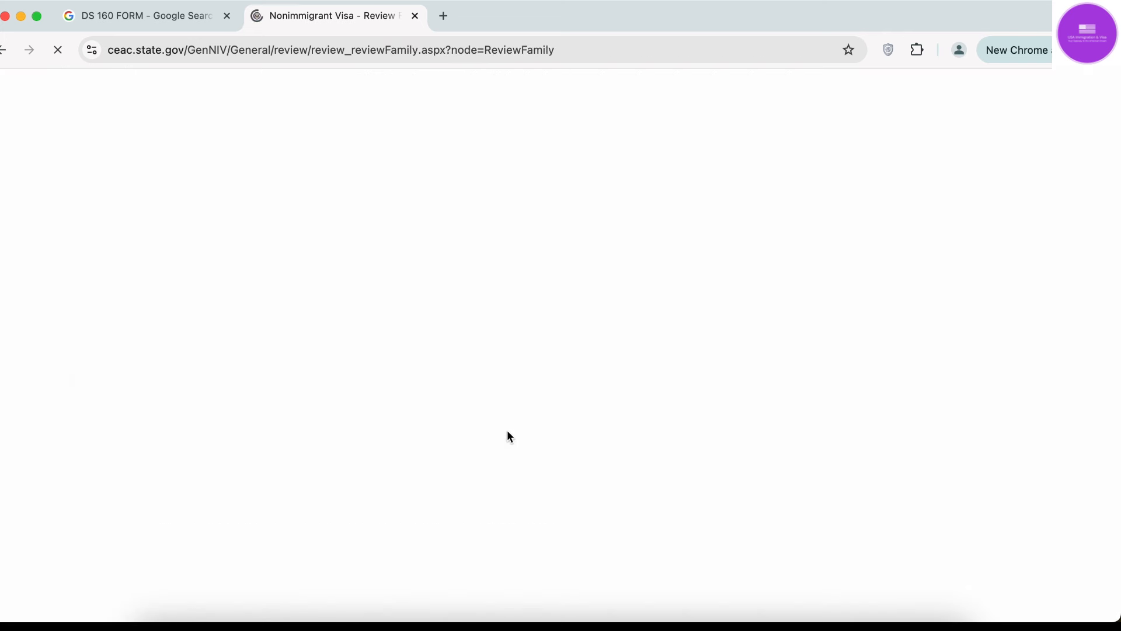
Continue past Work/Education/Training, Security and Background and Location to the Sign and Submit page.
scroll(507, 435, "down", 5)
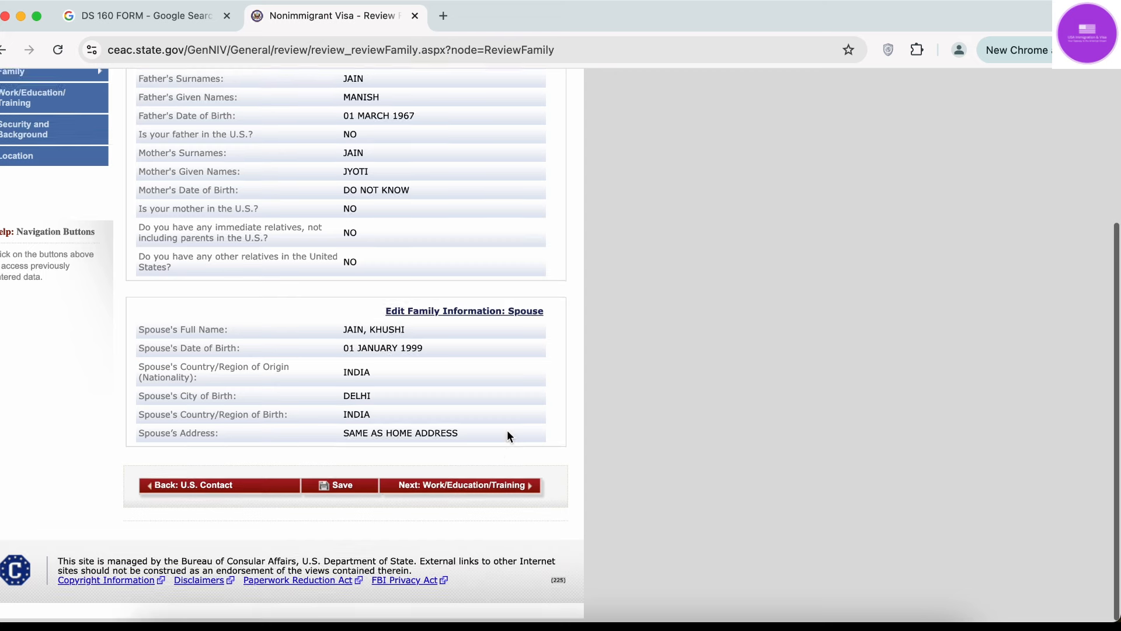
left_click(508, 496)
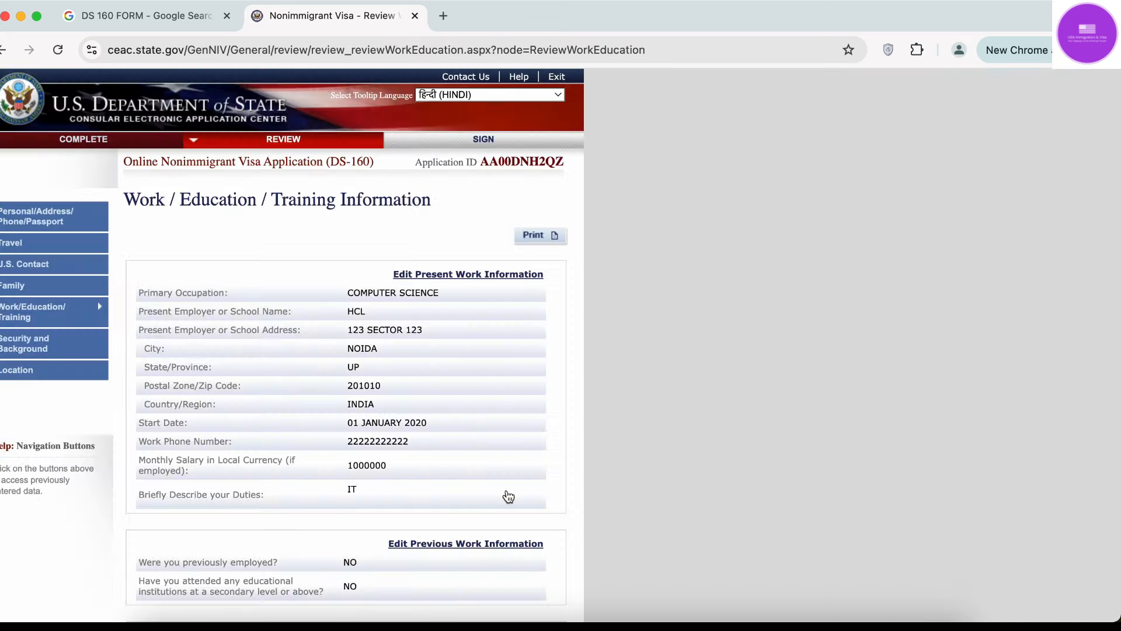
scroll(508, 496, "down", 10)
left_click(508, 496)
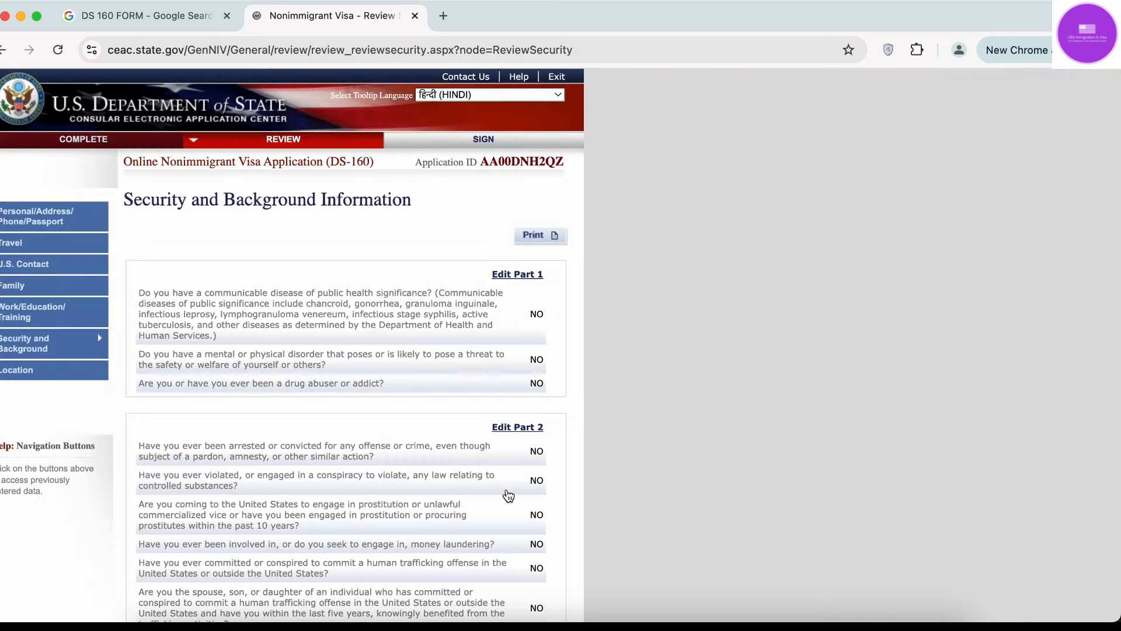
scroll(508, 496, "down", 10)
left_click(508, 496)
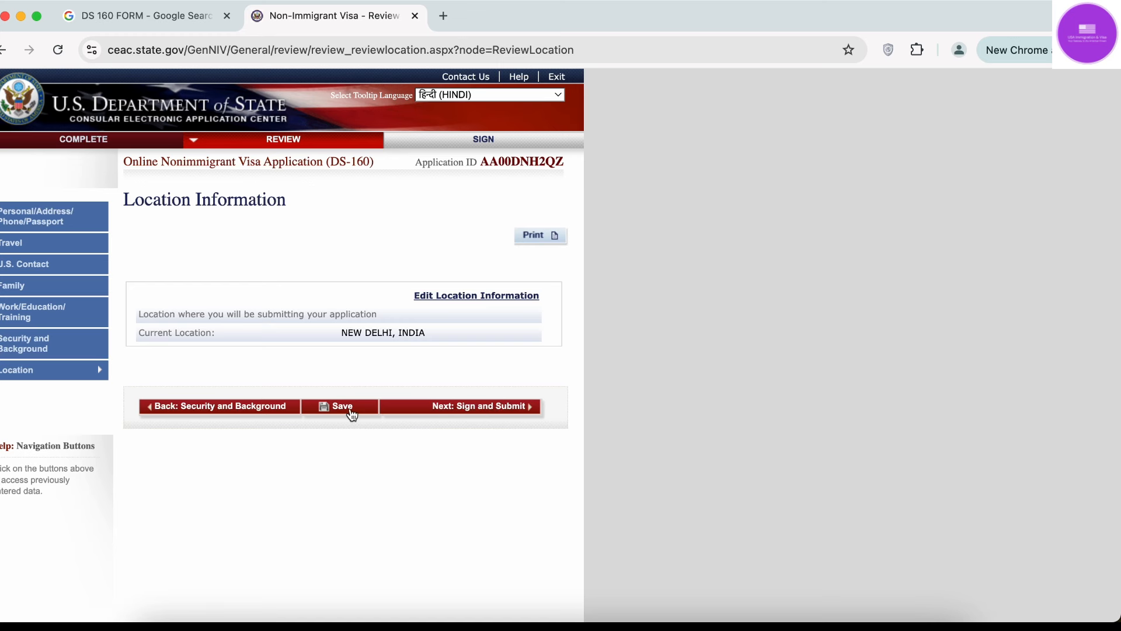
left_click(506, 411)
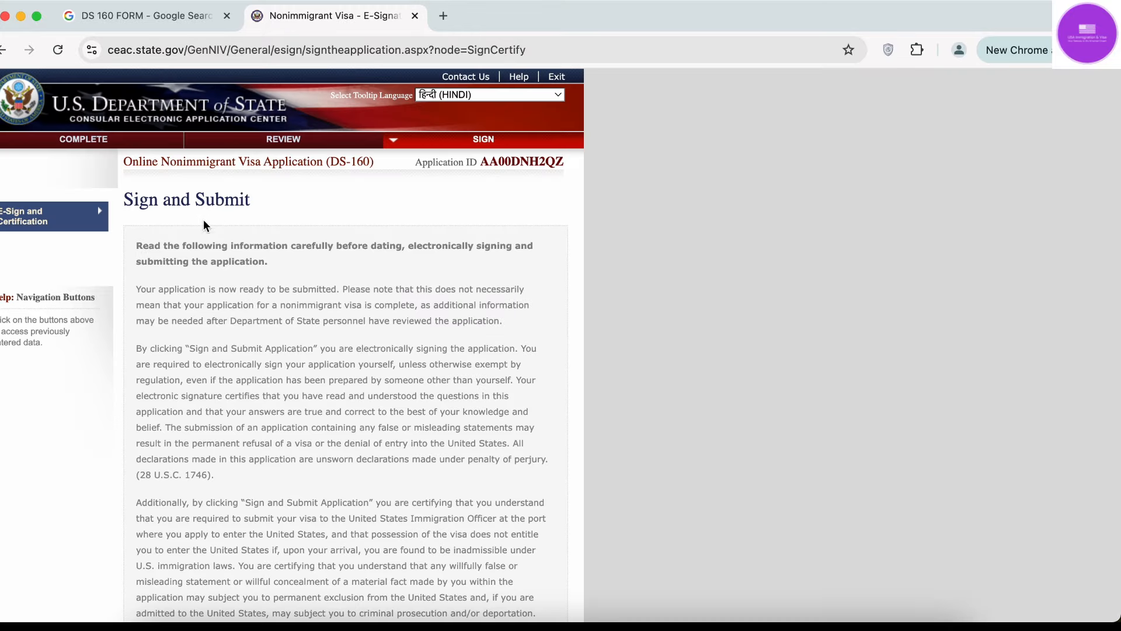
In the E-Signature fields, enter the applicant's passport number and the code shown in the captcha image.
mouse_move(186, 291)
scroll(186, 290, "down", 2)
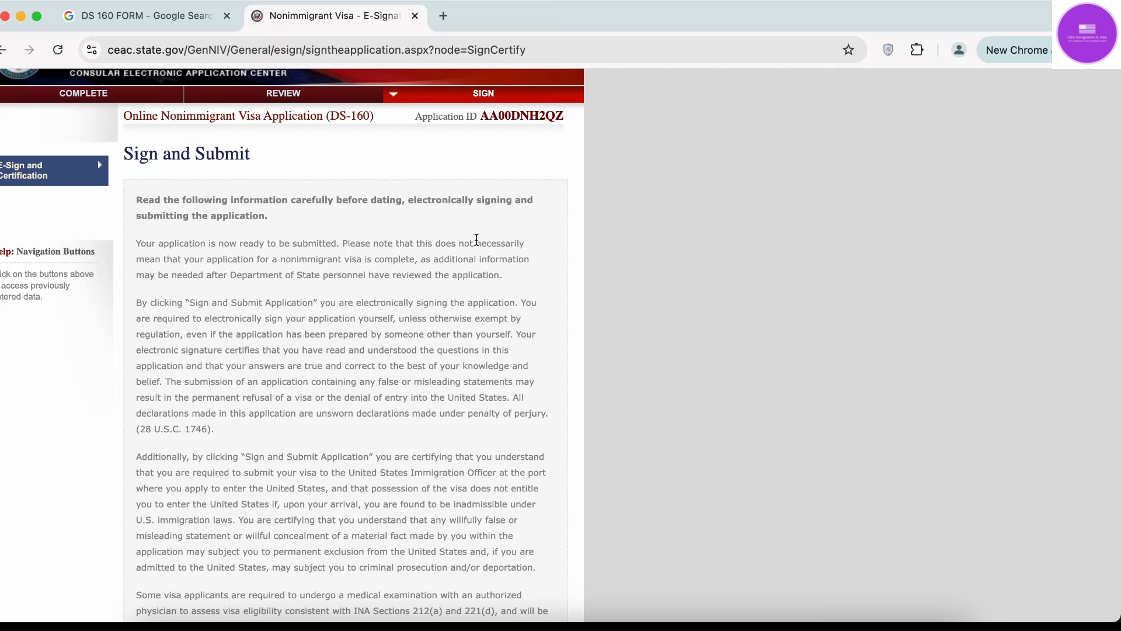
scroll(302, 370, "down", 5)
scroll(302, 370, "down", 15)
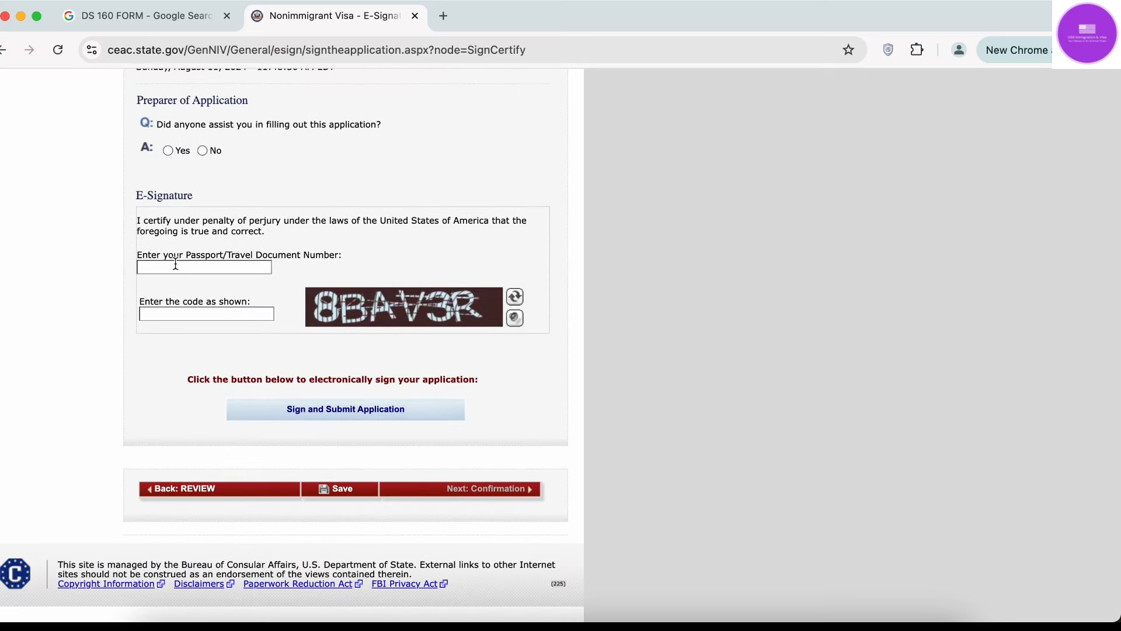
left_click(175, 265)
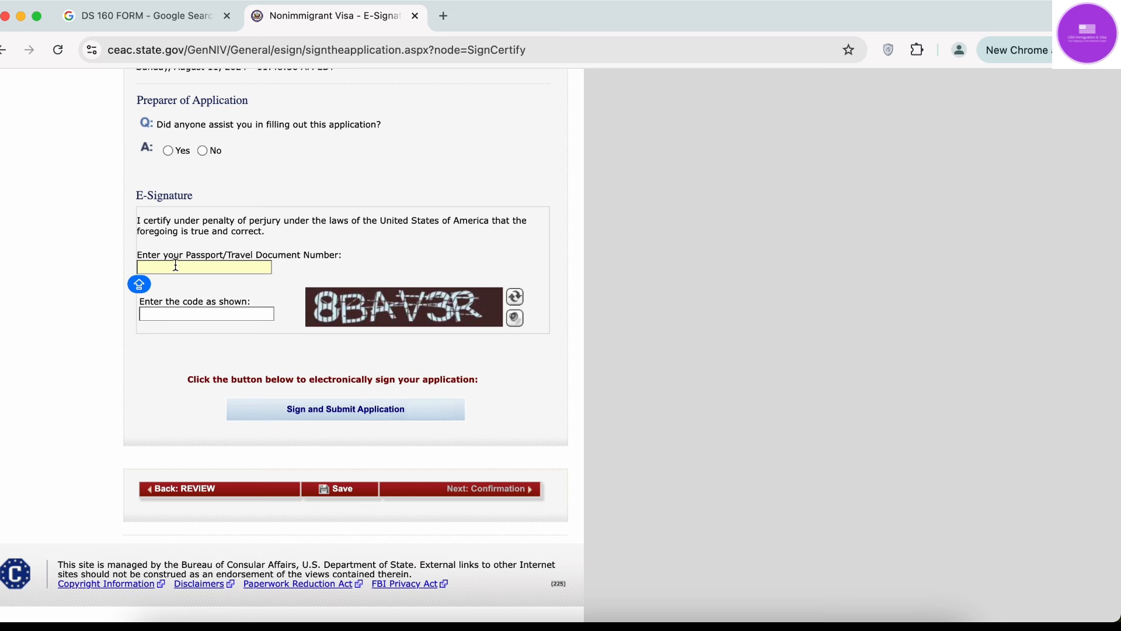
type("Y123456")
left_click(176, 314)
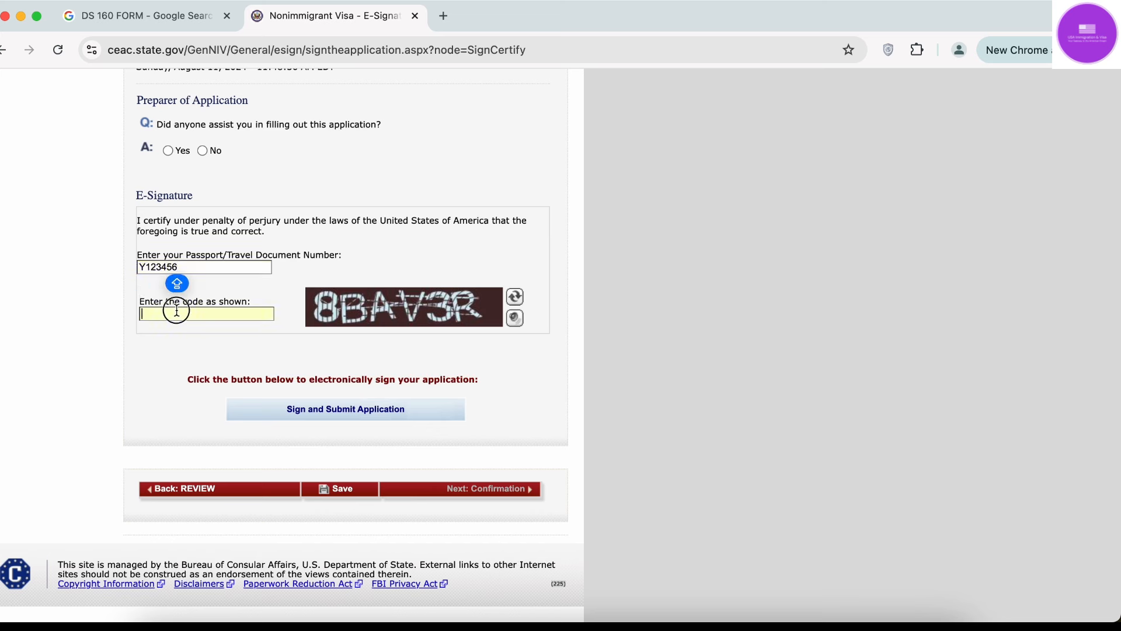
type("8B")
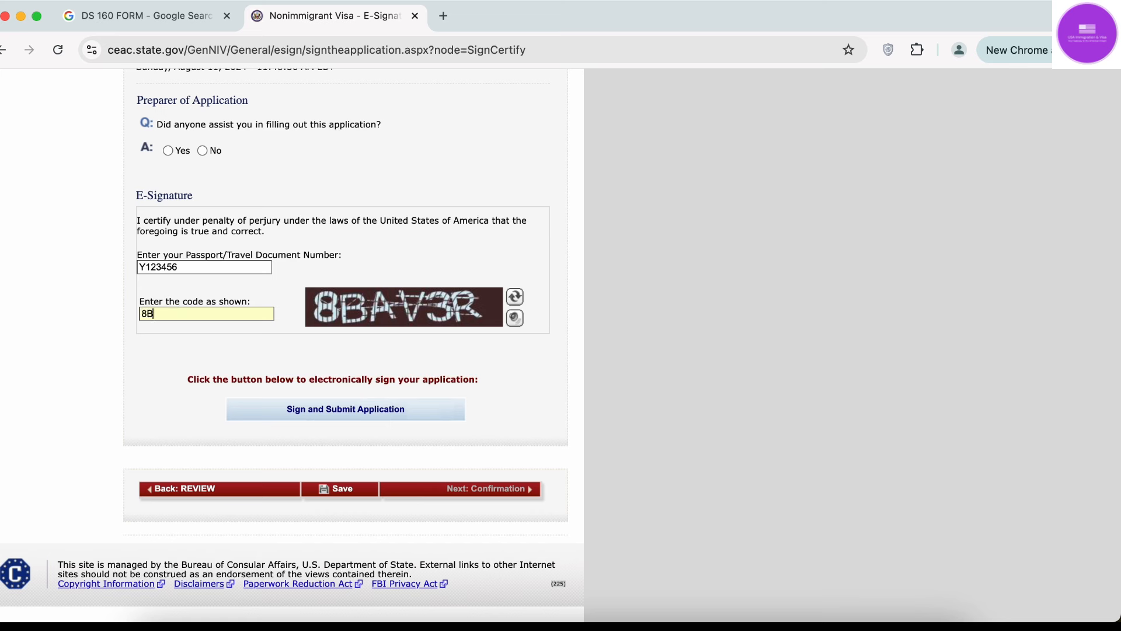
type("AV")
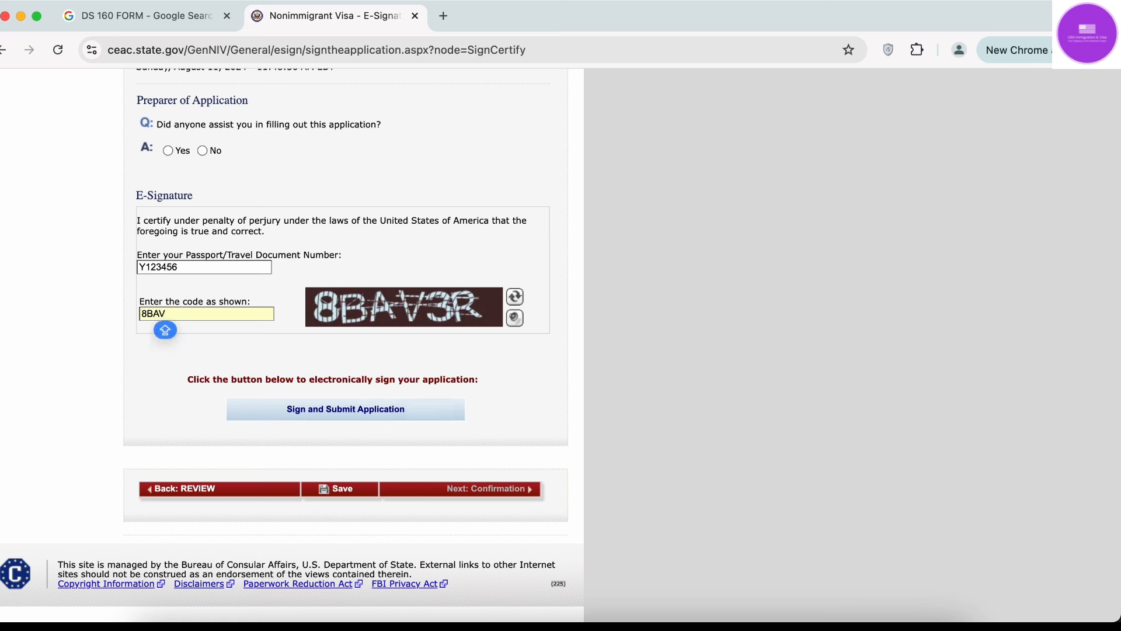
type("3R")
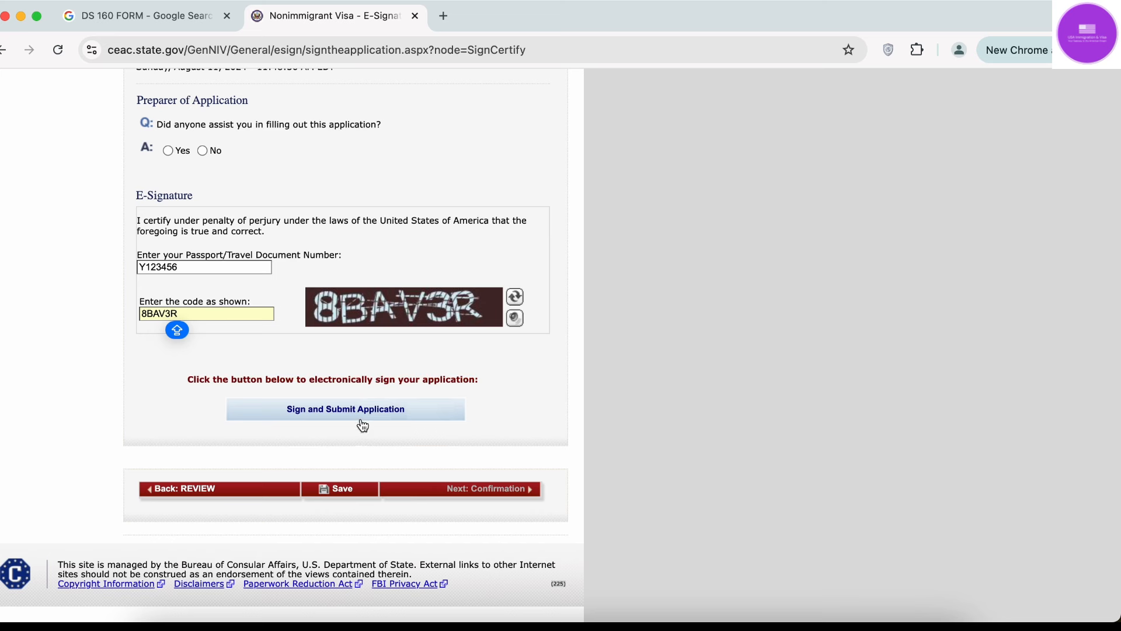